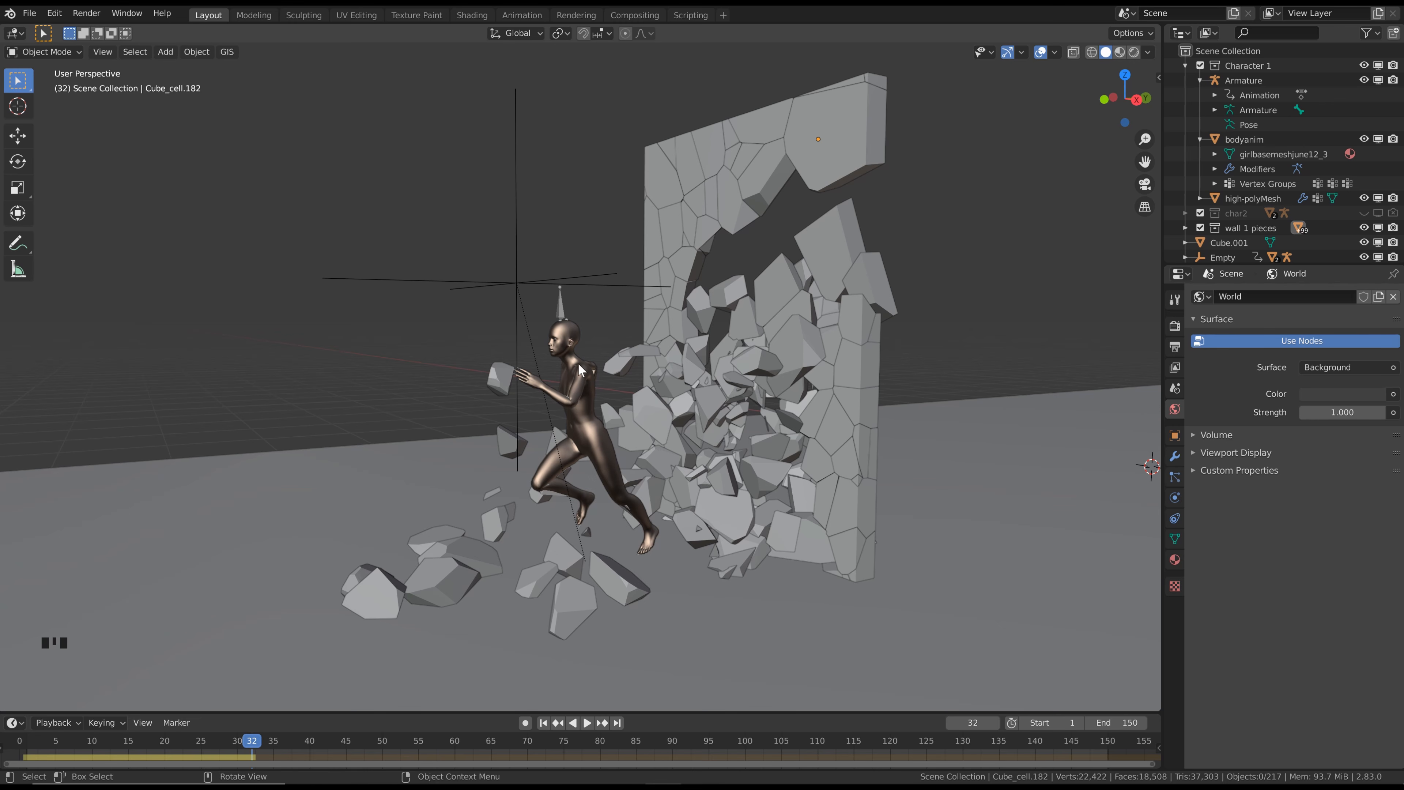
Examine the shattered wall, the debris and the running character at frame 32 from several angles and distances
middle_drag(592, 357, 576, 357)
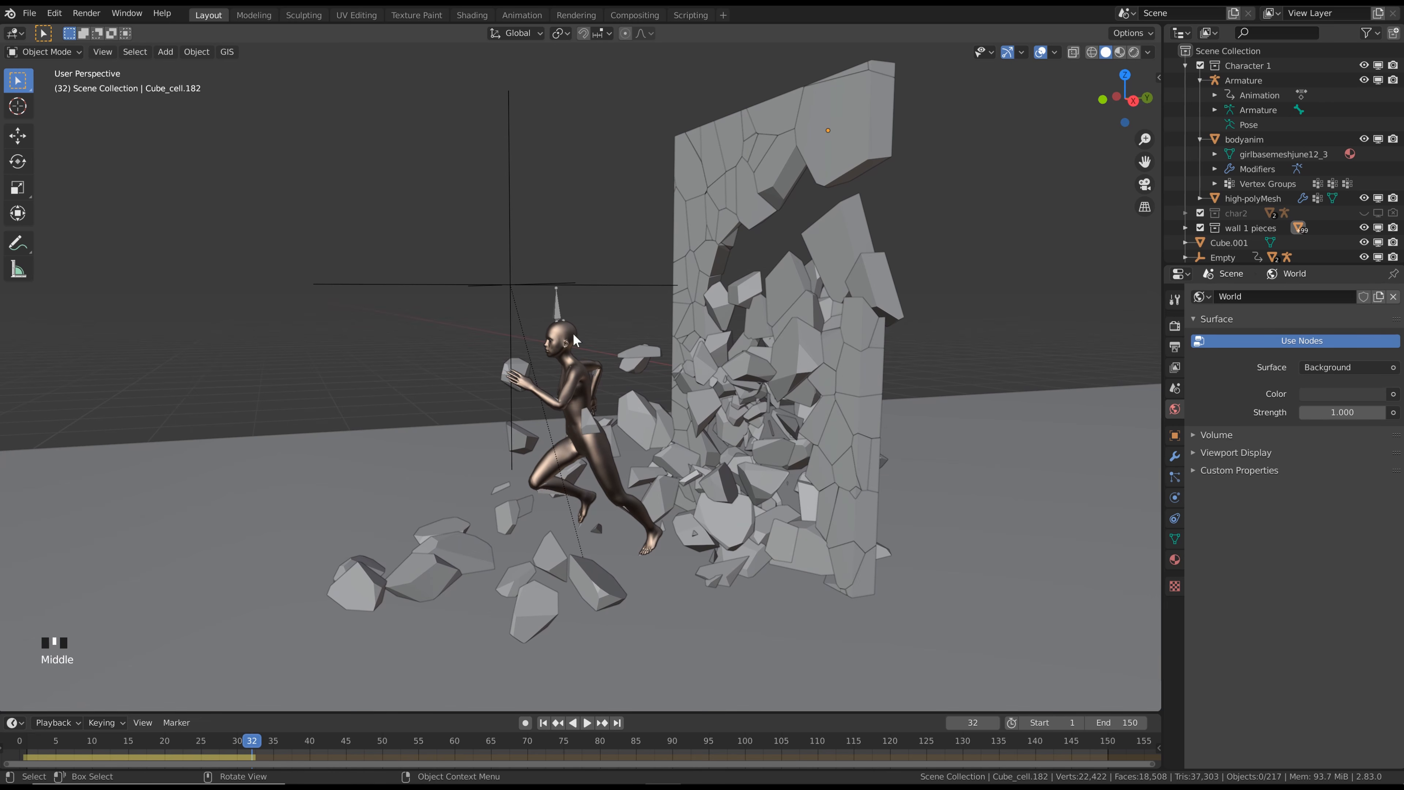
scroll(555, 347, down, 1)
middle_drag(615, 325, 627, 322)
click(750, 303)
scroll(749, 303, up, 3)
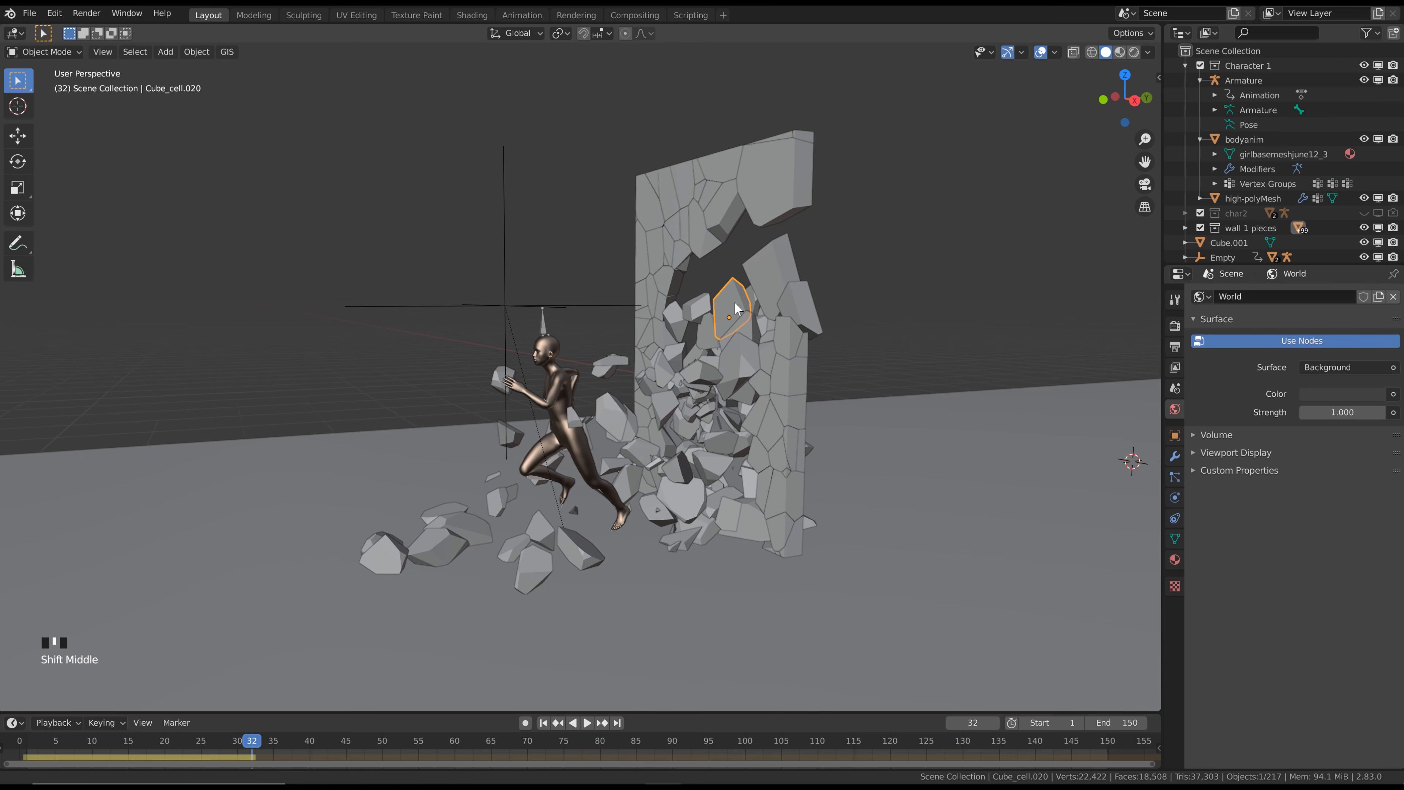
scroll(768, 249, down, 2)
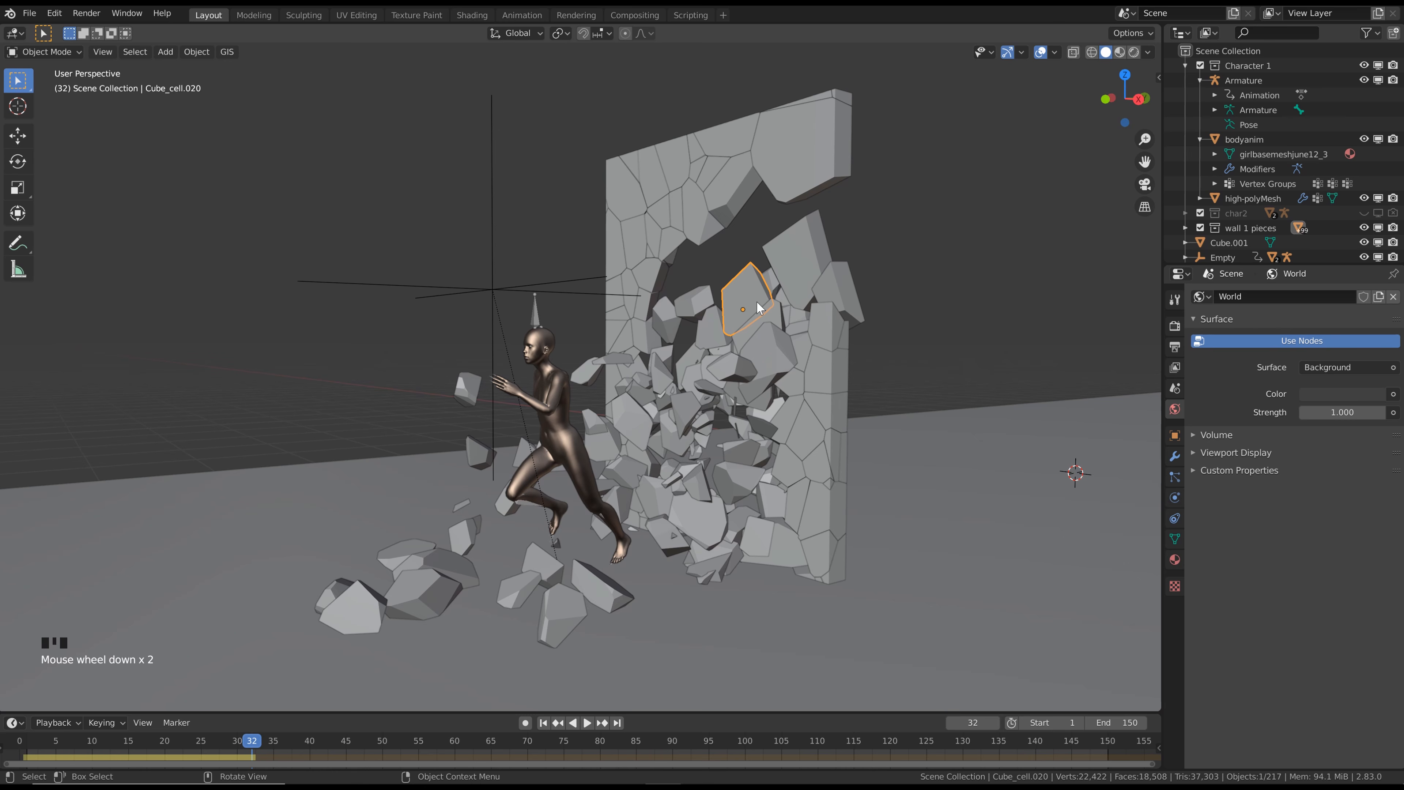
scroll(757, 303, down, 3)
scroll(674, 347, up, 2)
middle_drag(673, 348, 675, 362)
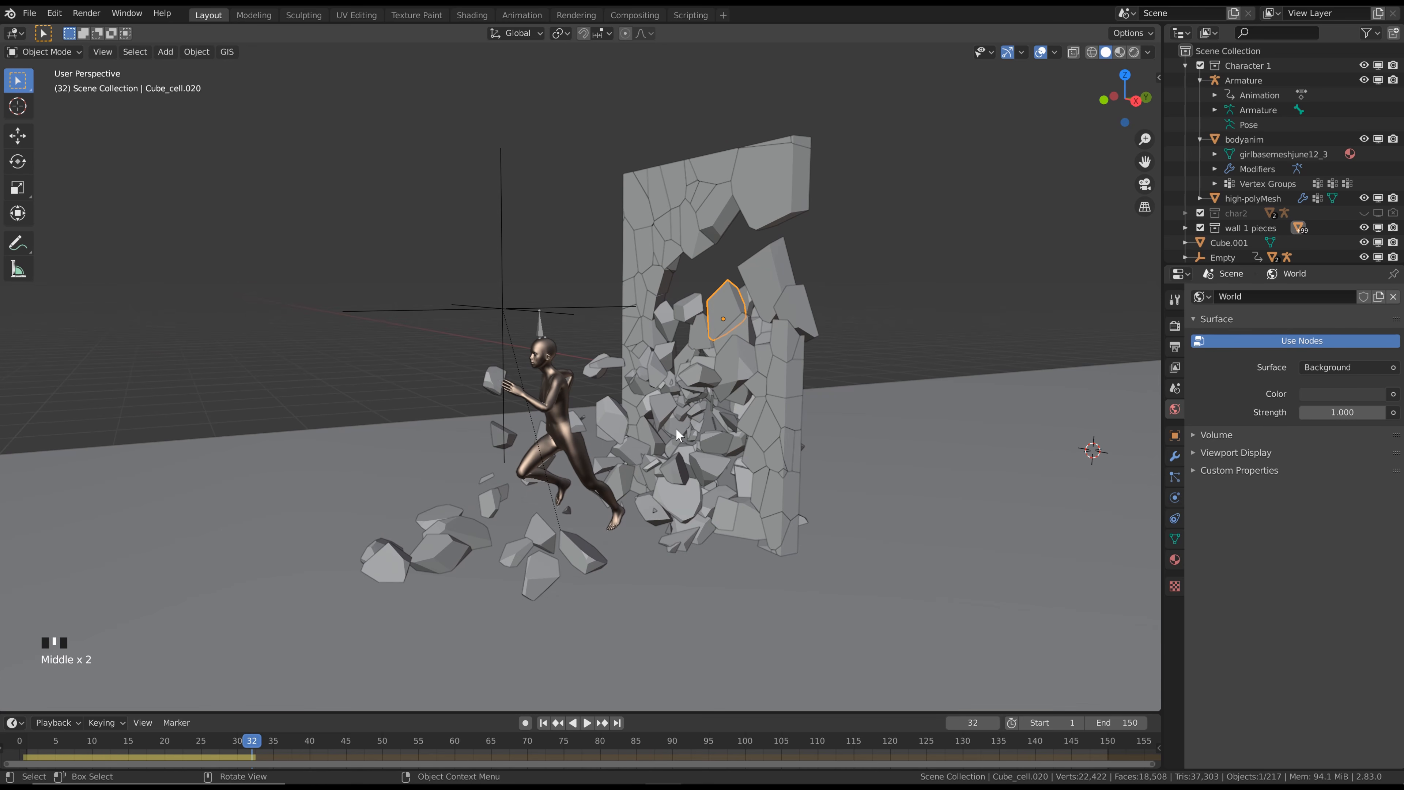
scroll(682, 350, down, 3)
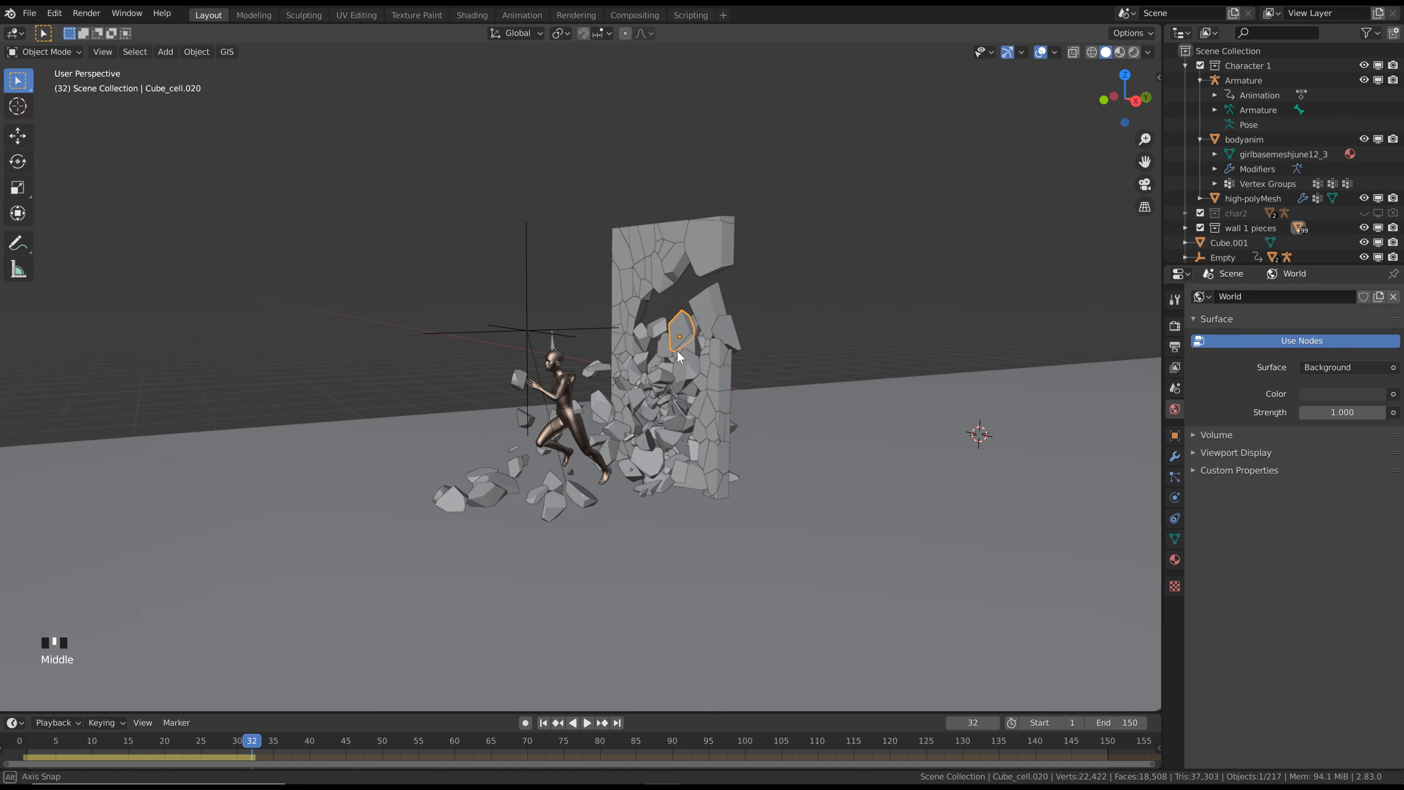
middle_drag(677, 350, 582, 362)
scroll(637, 325, down, 2)
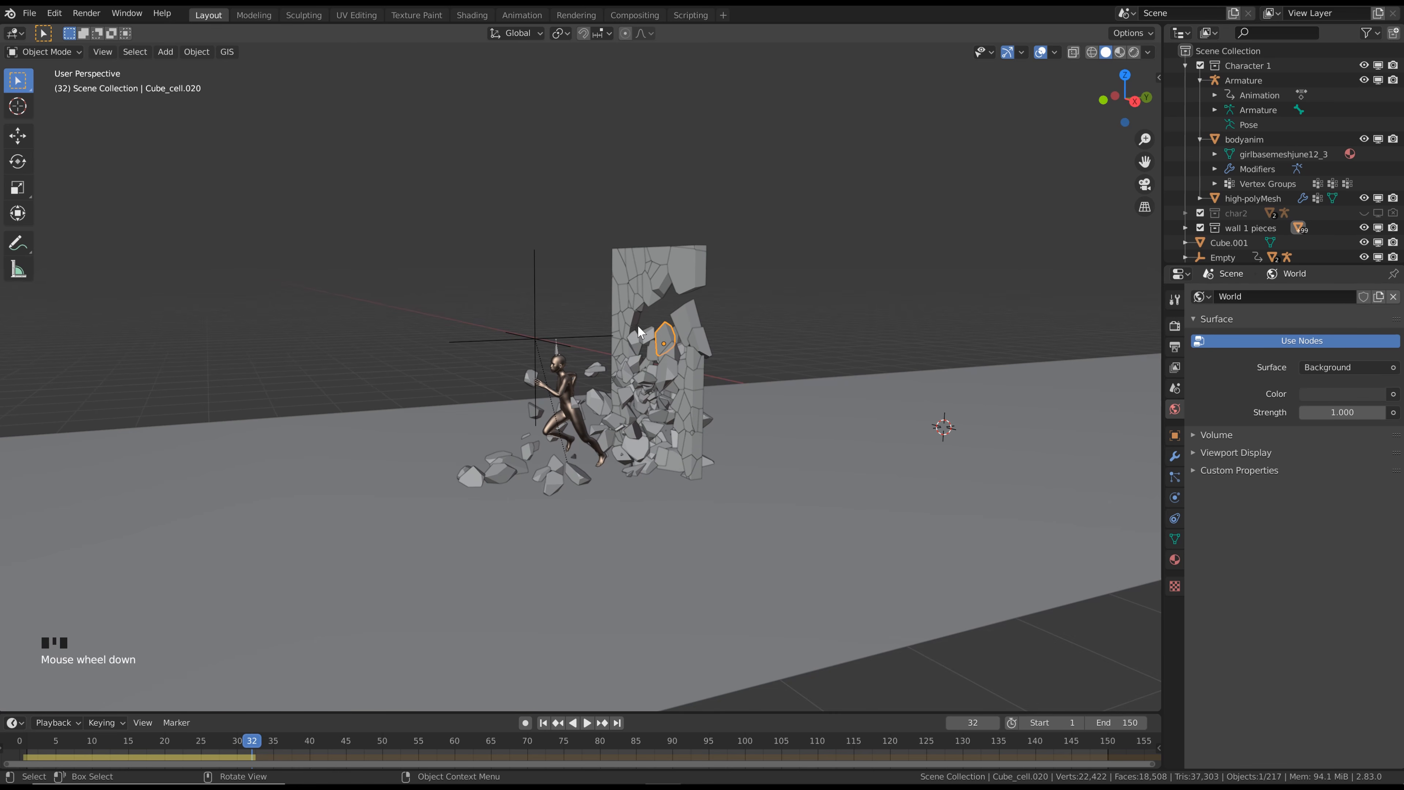
scroll(638, 327, up, 1)
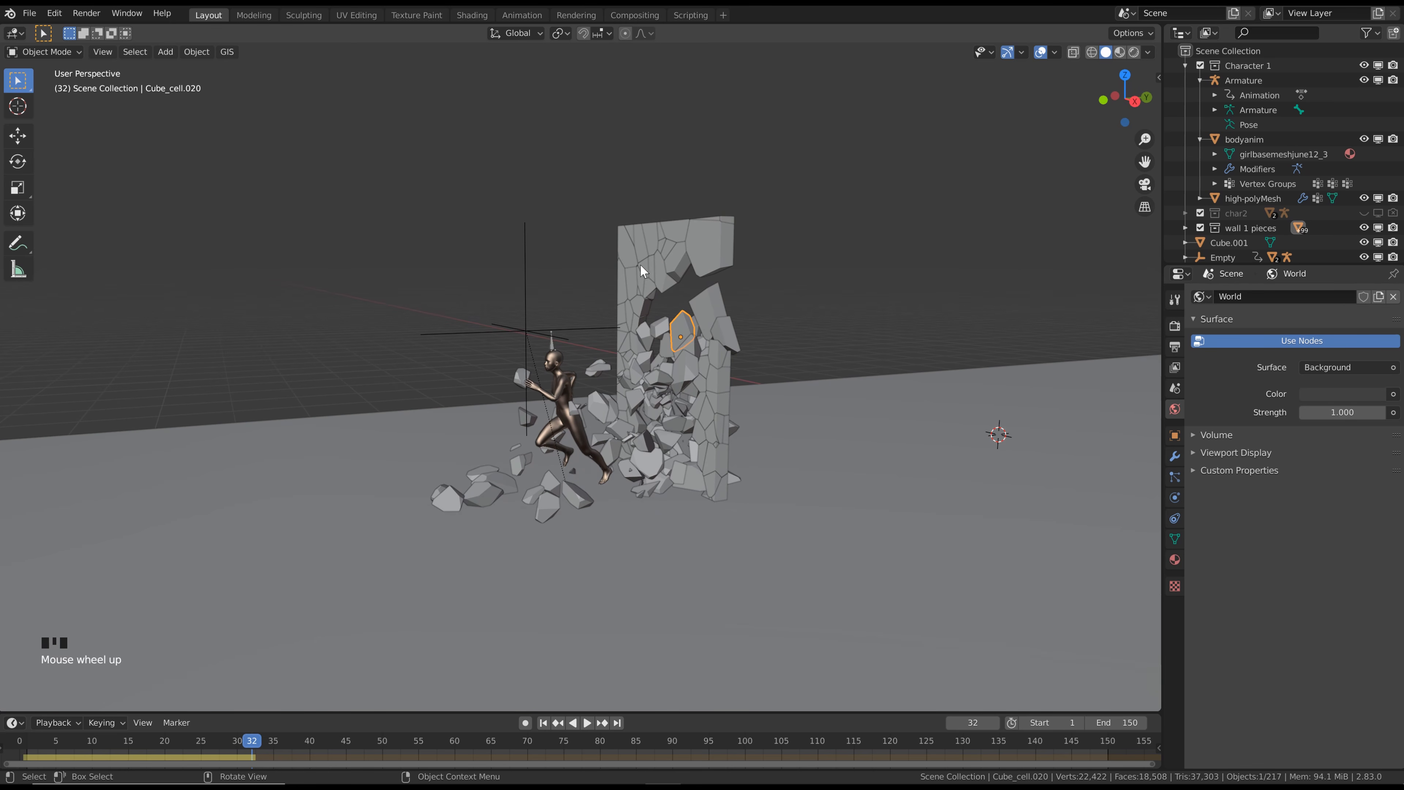
shift+scroll(646, 252, up, 1)
shift+middle_drag(364, 271, 746, 194)
scroll(342, 275, down, 4)
middle_drag(341, 275, 210, 263)
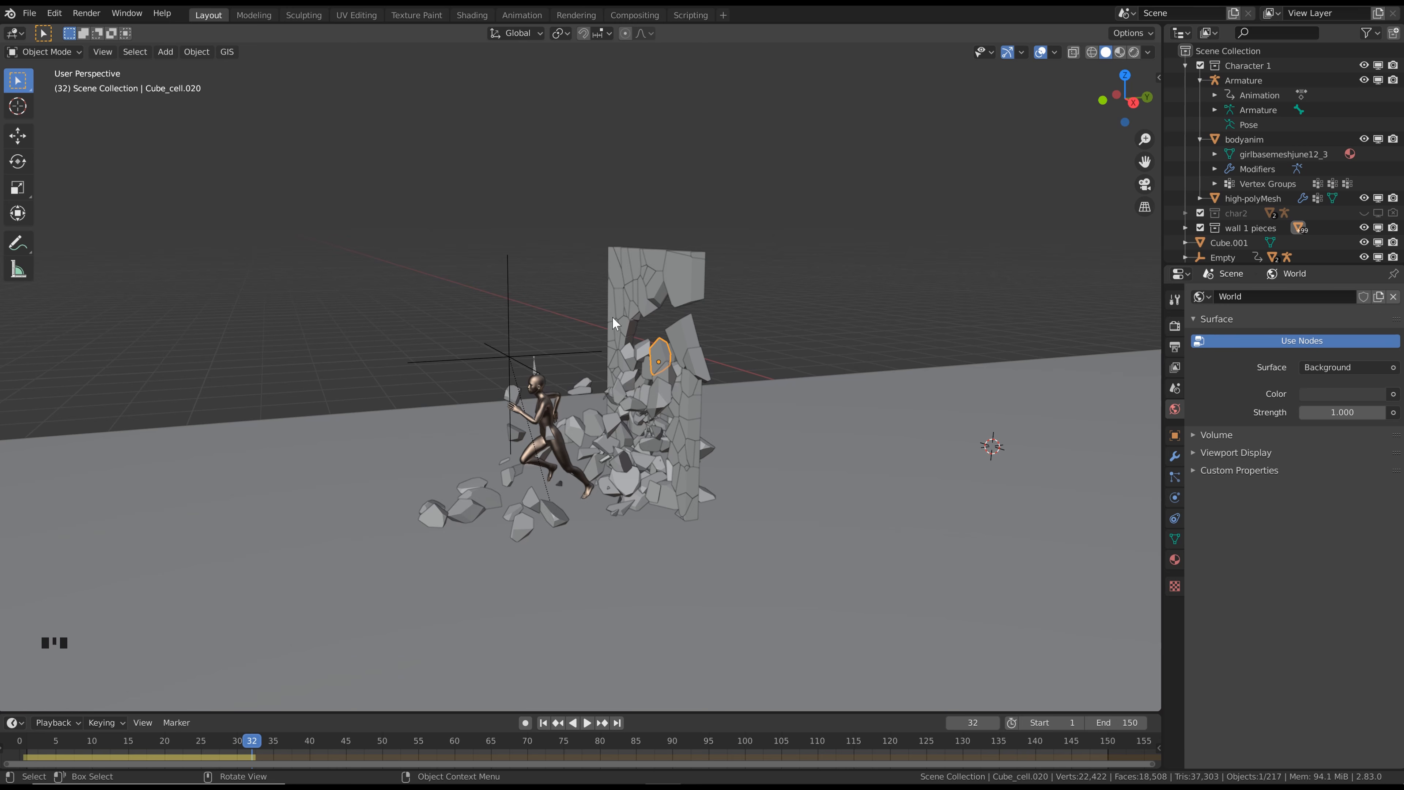
middle_drag(612, 317, 635, 293)
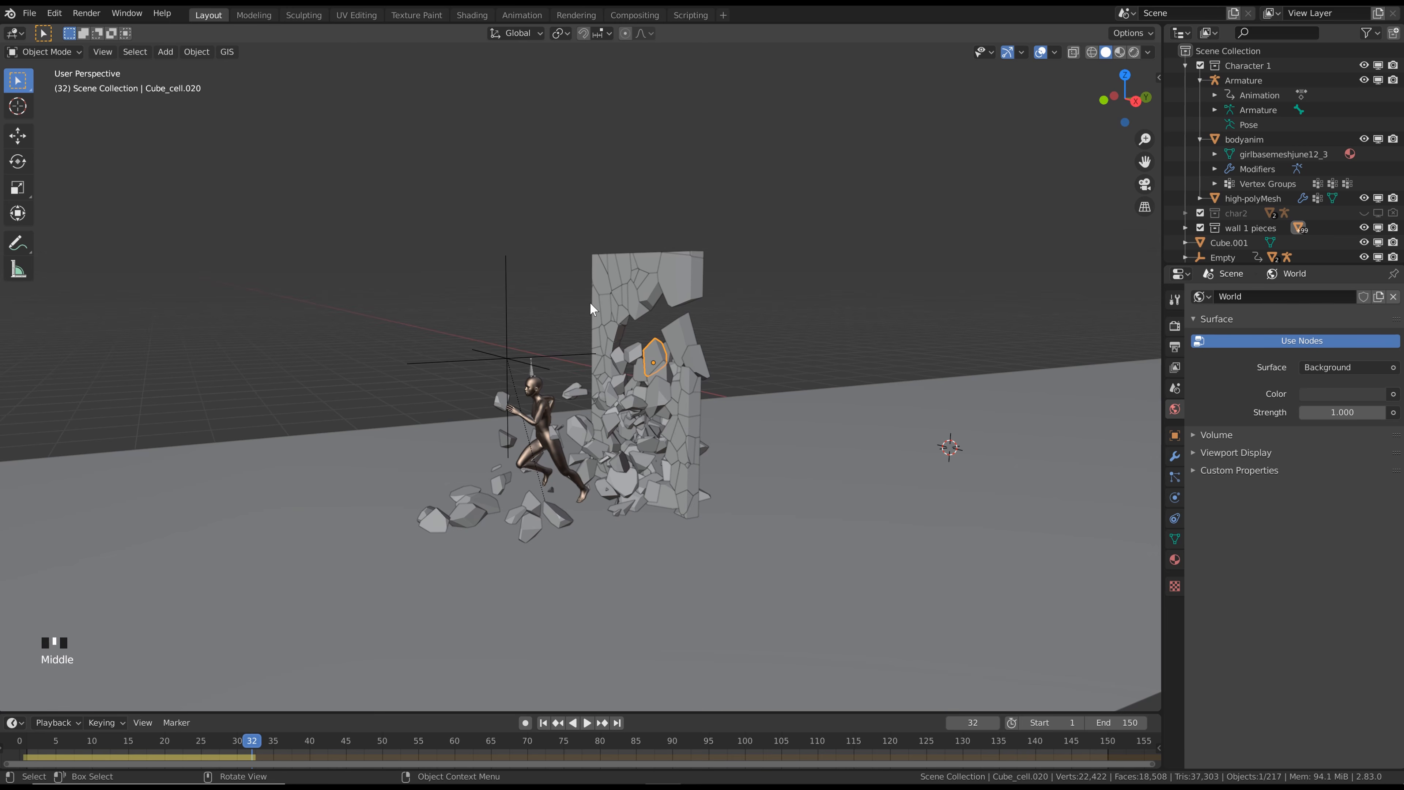
middle_drag(591, 303, 609, 251)
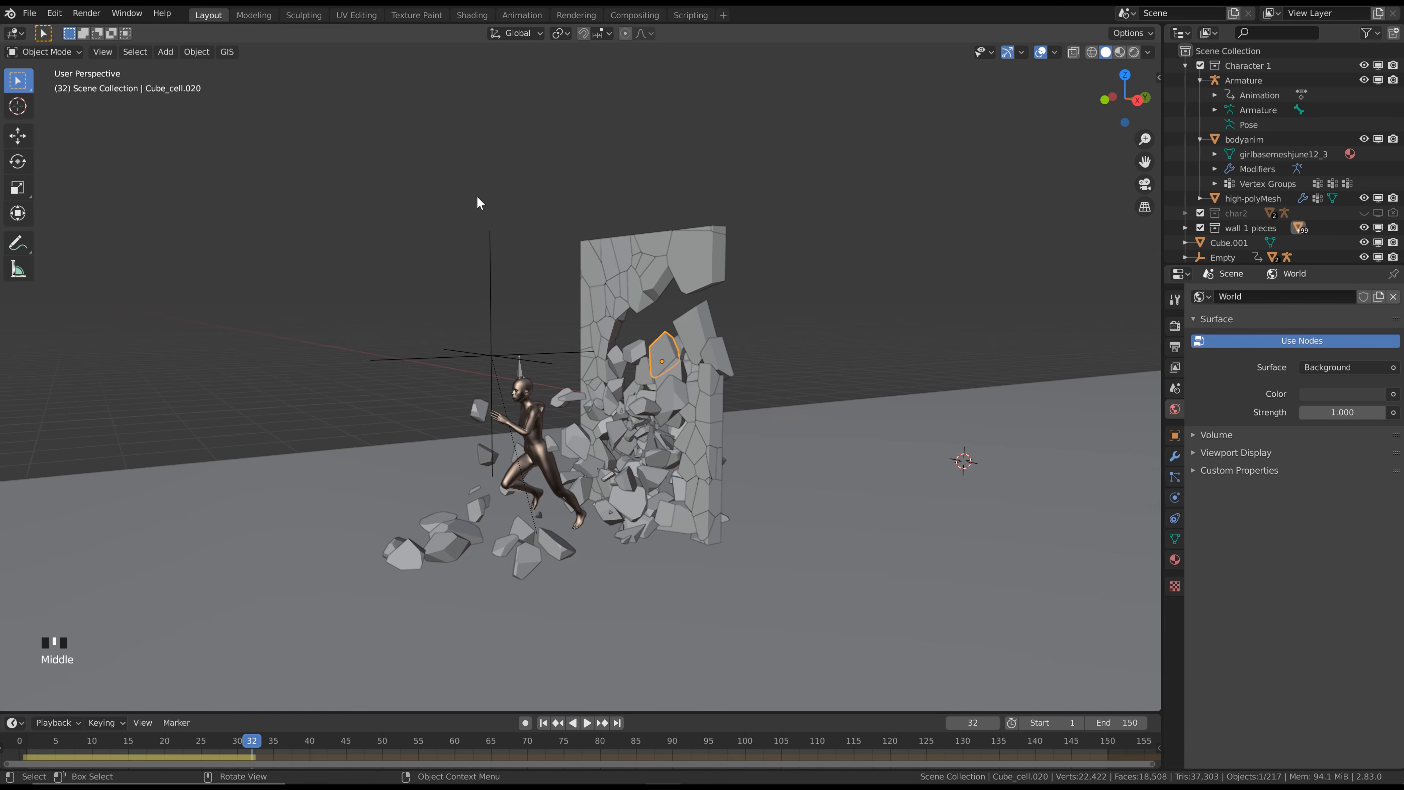
middle_drag(520, 258, 498, 260)
scroll(534, 262, down, 1)
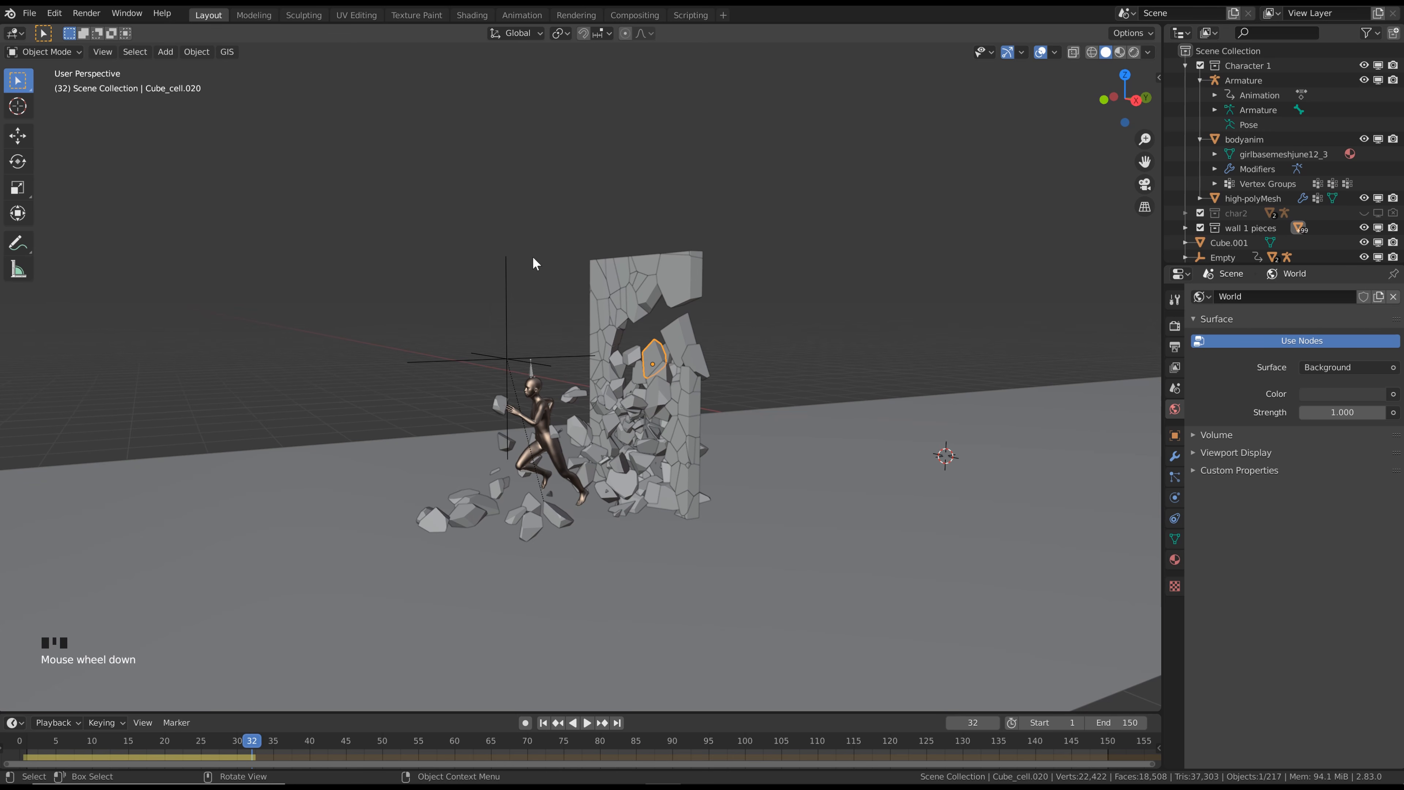
scroll(572, 342, up, 2)
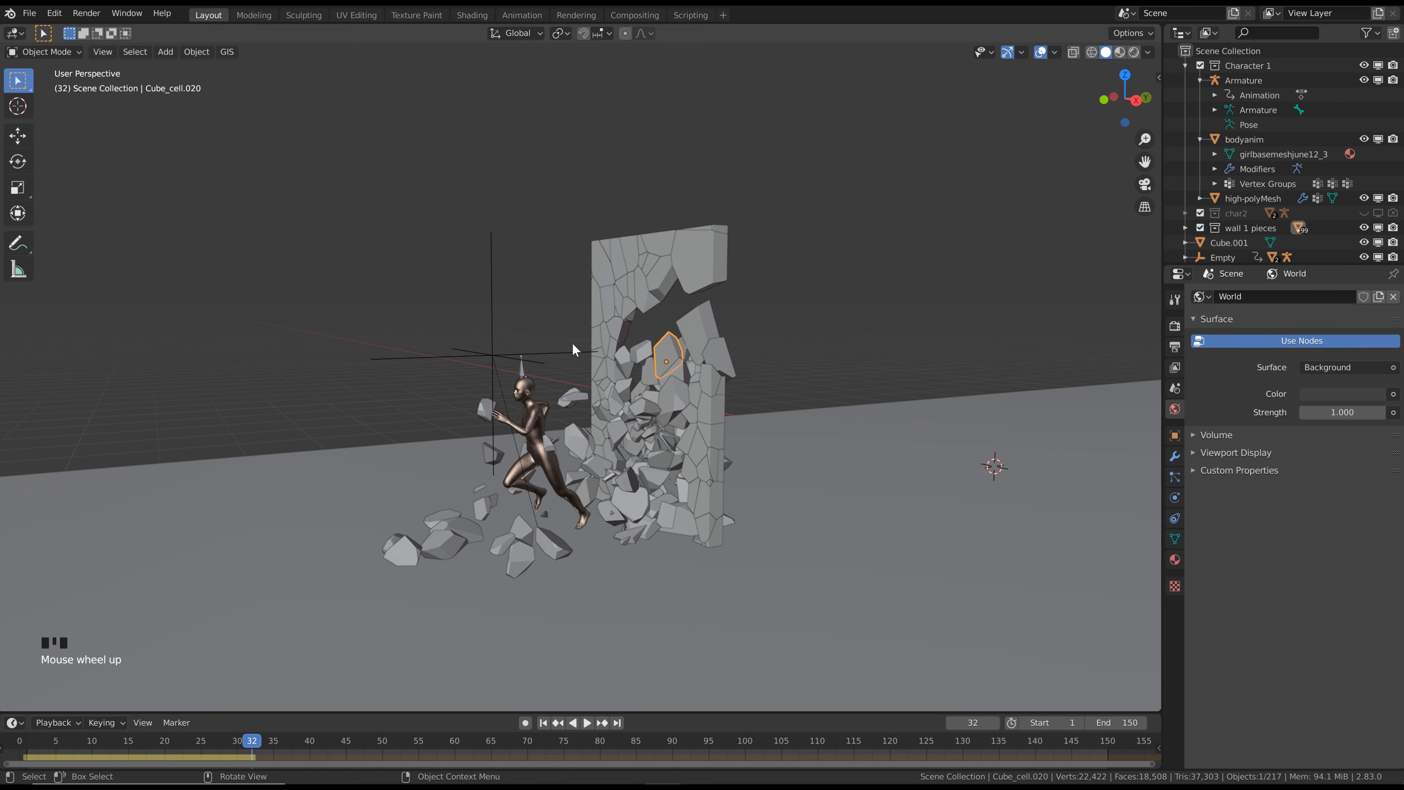
mouse_move(572, 342)
shift+middle_down()
mouse_move(551, 288)
mouse_move(533, 299)
mouse_move(555, 343)
shift+middle_up()
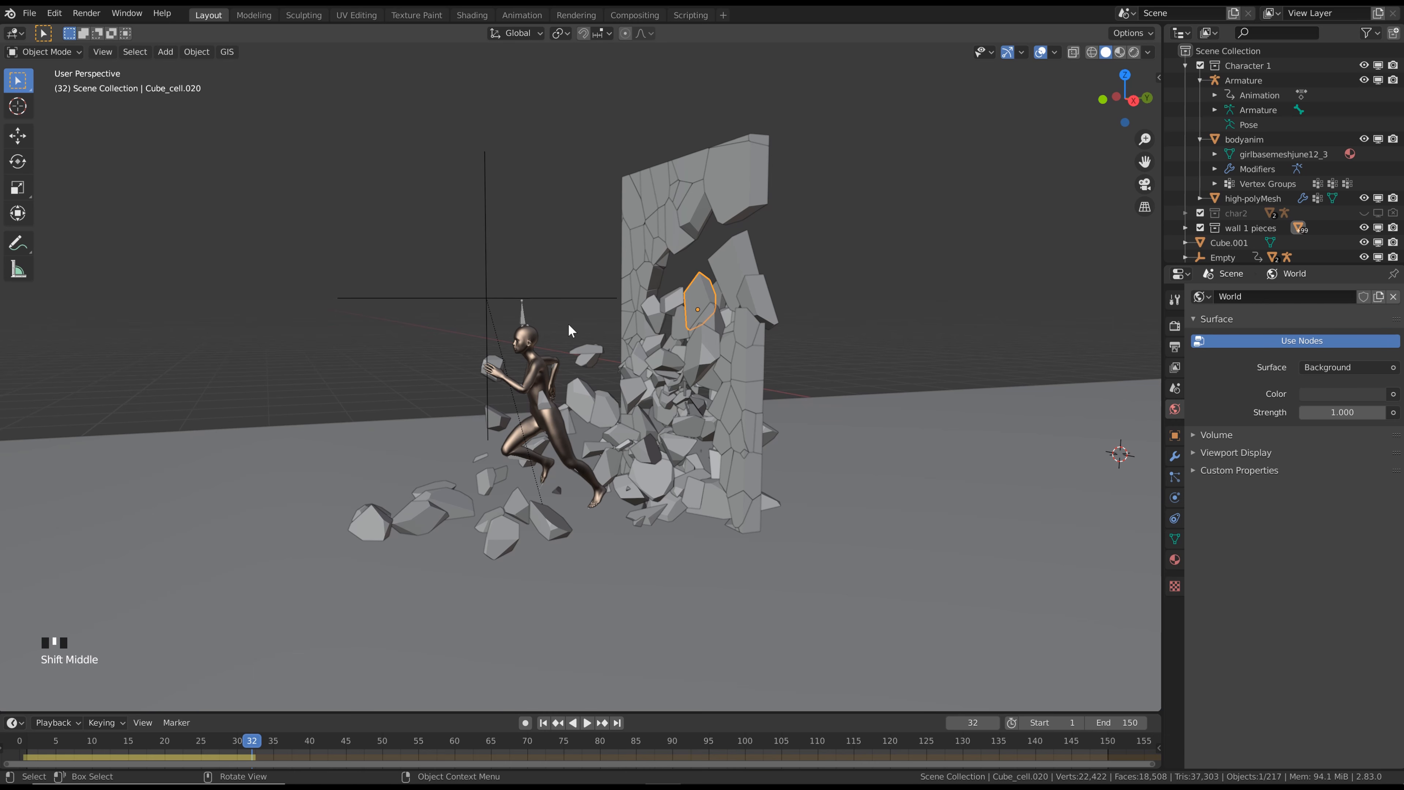
middle_drag(570, 325, 649, 201)
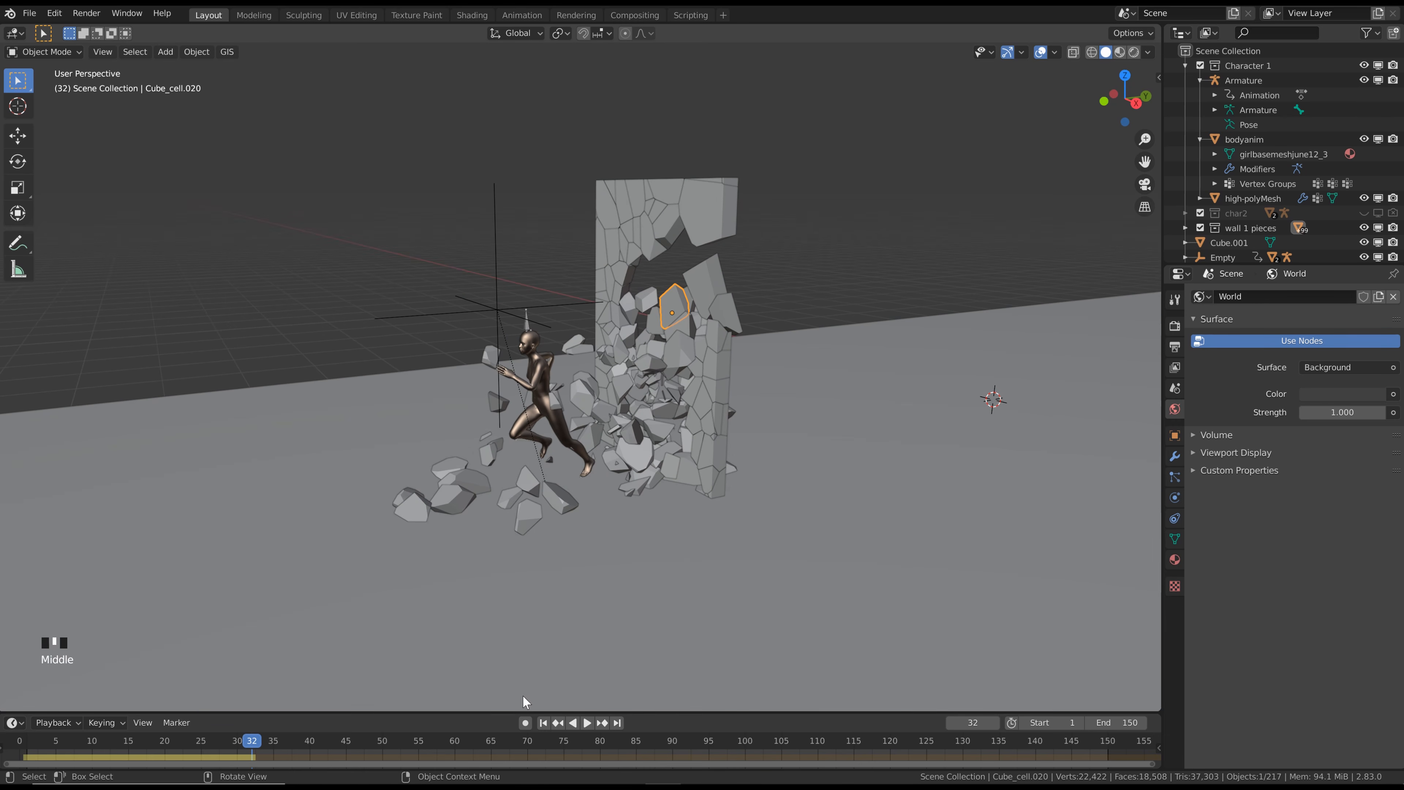
Return the timeline to frame 1 and add two new collections directly under the Scene Collection
click(544, 722)
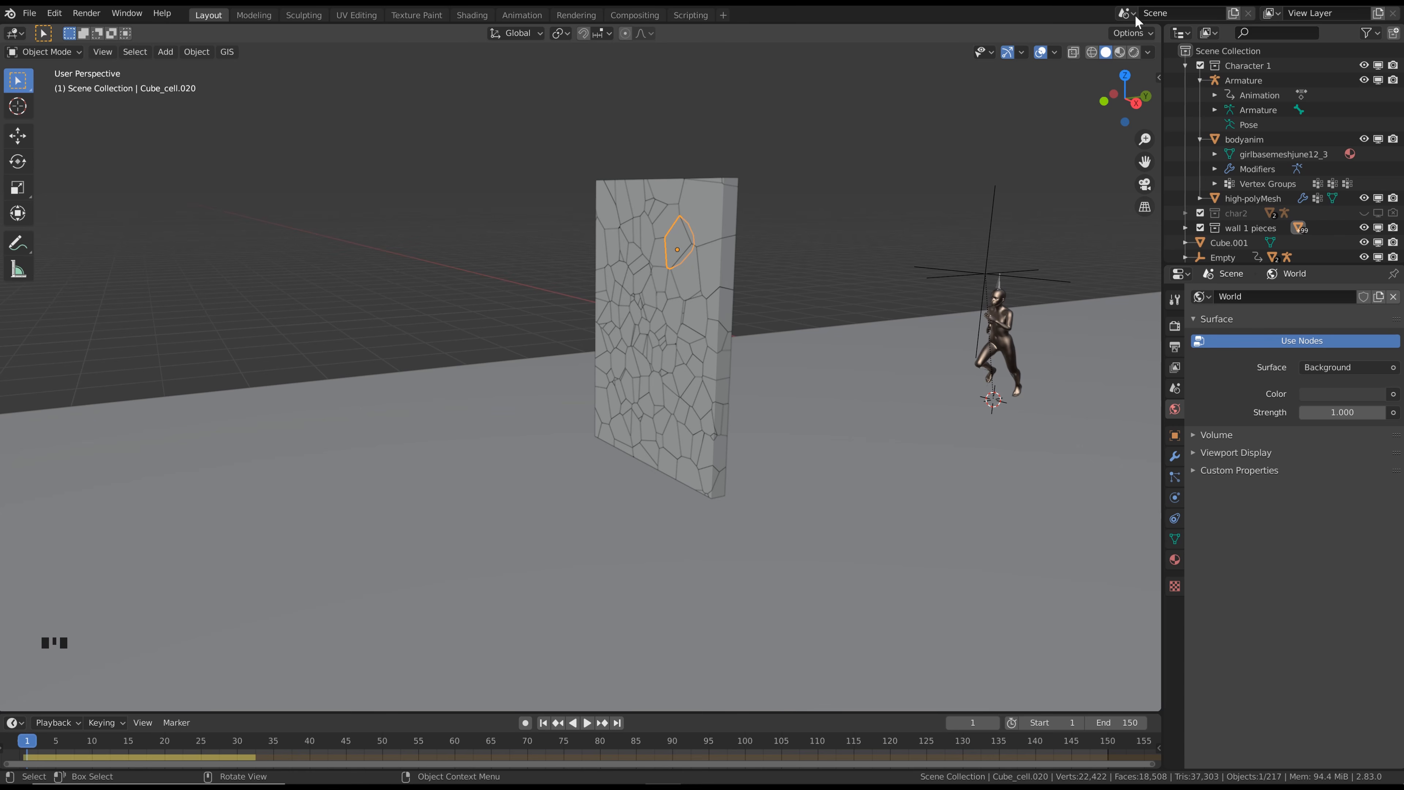
click(1226, 49)
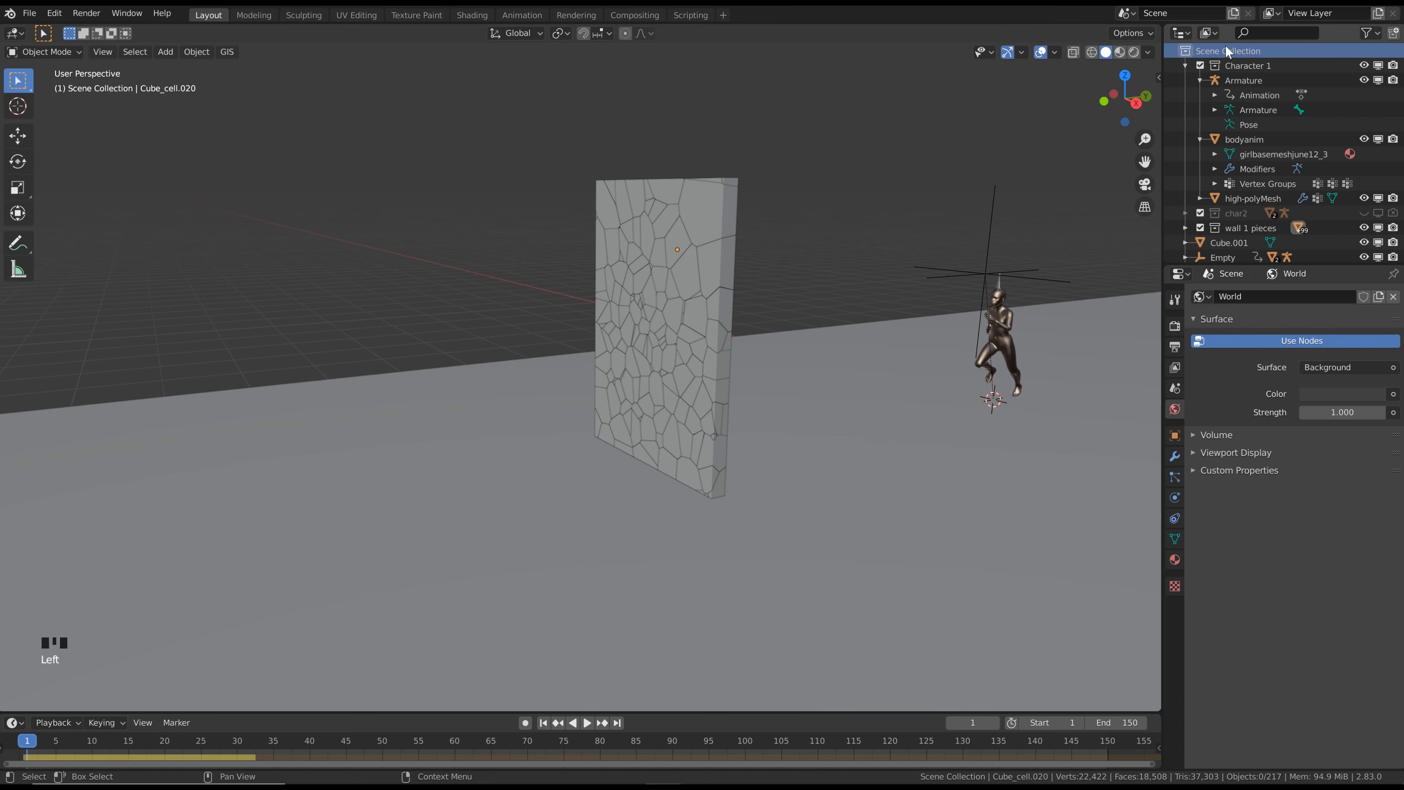
click(1394, 34)
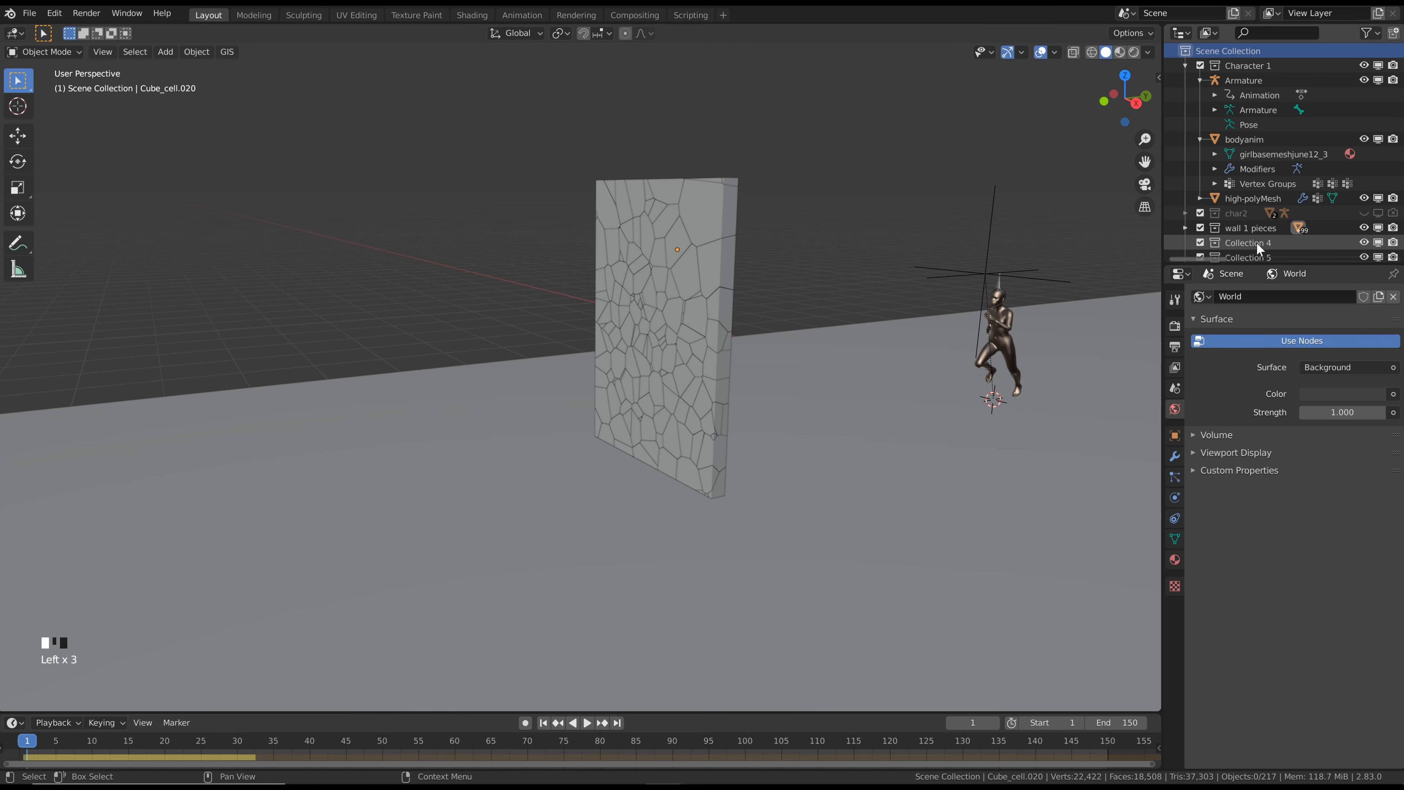
Rename the two new collections "wall 2 pieces" and "wall 3 pieces"
scroll(1263, 246, down, 2)
double_click(1261, 212)
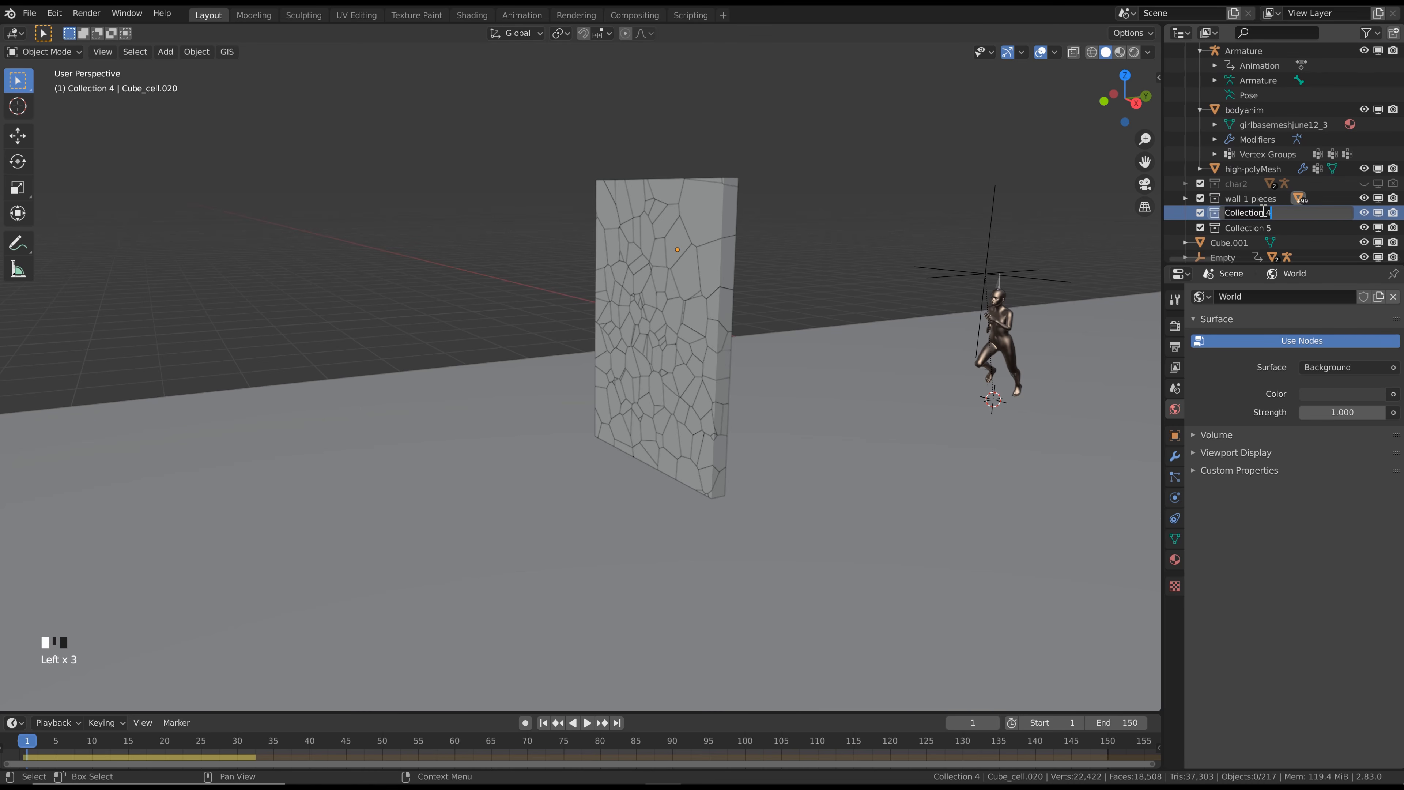
text(wall 2 pieces)
double_click(1263, 228)
text(wall)
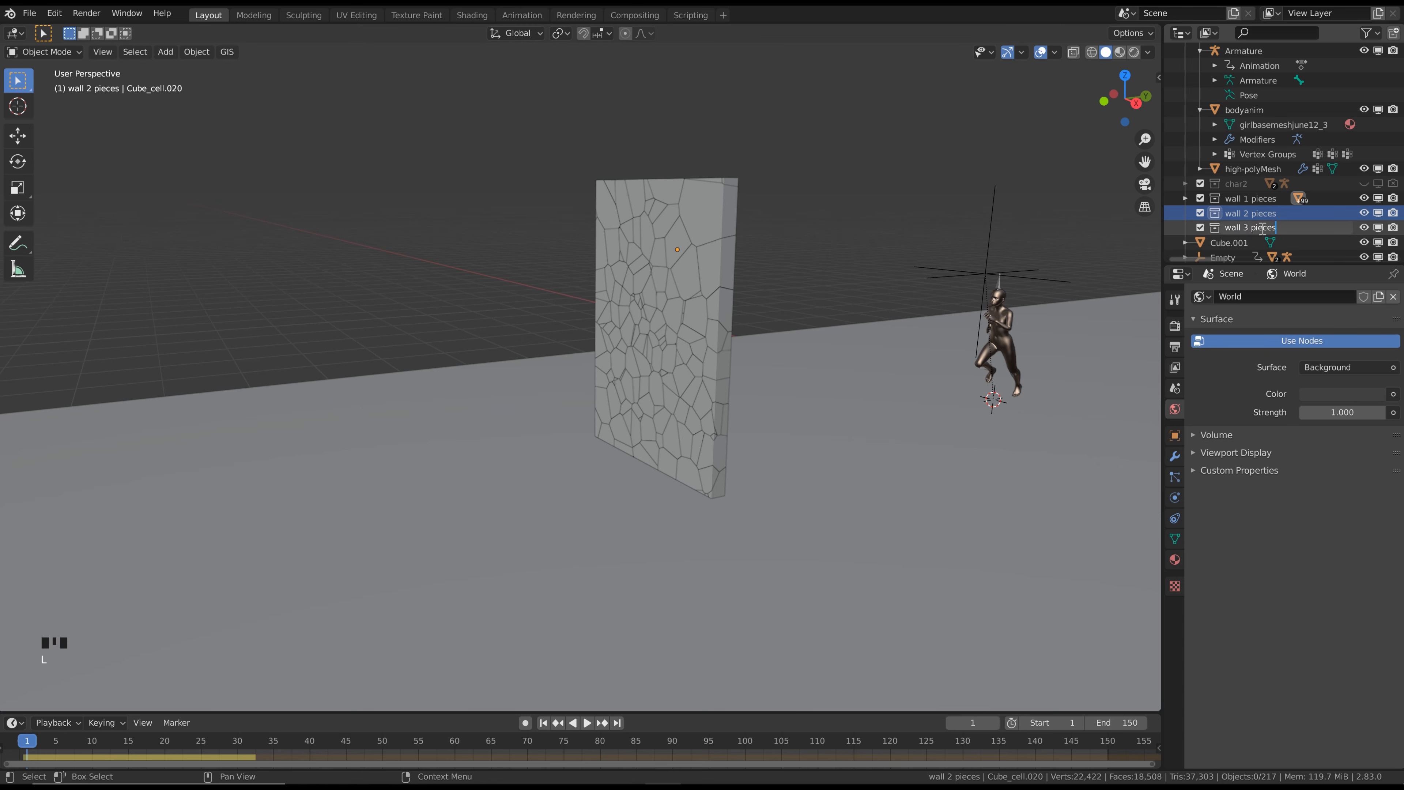
text( 3 pieces)
Duplicate all objects in the wall 1 pieces collection and move the copy about -2.74 m along the global Y axis
click(1224, 197)
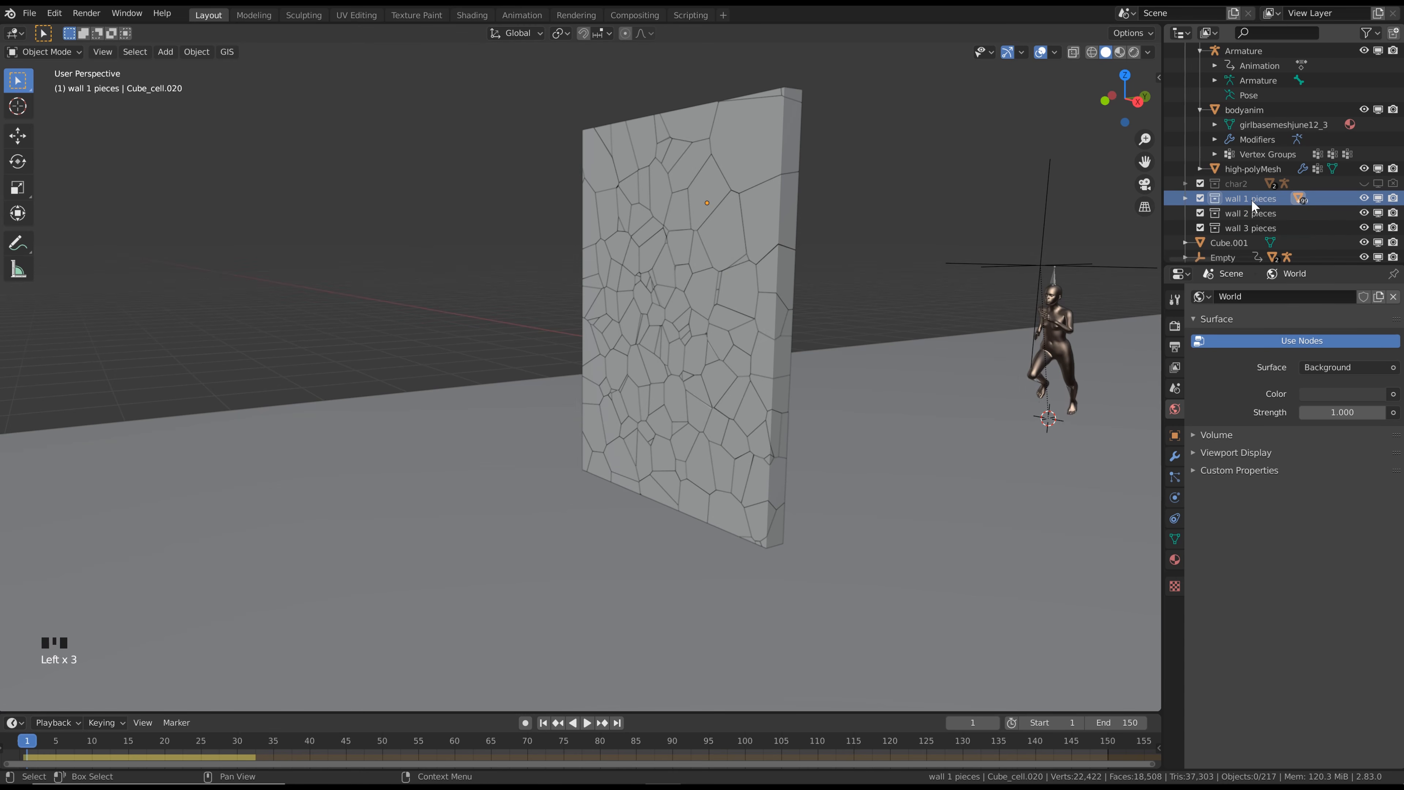
right_click(1251, 198)
click(1256, 200)
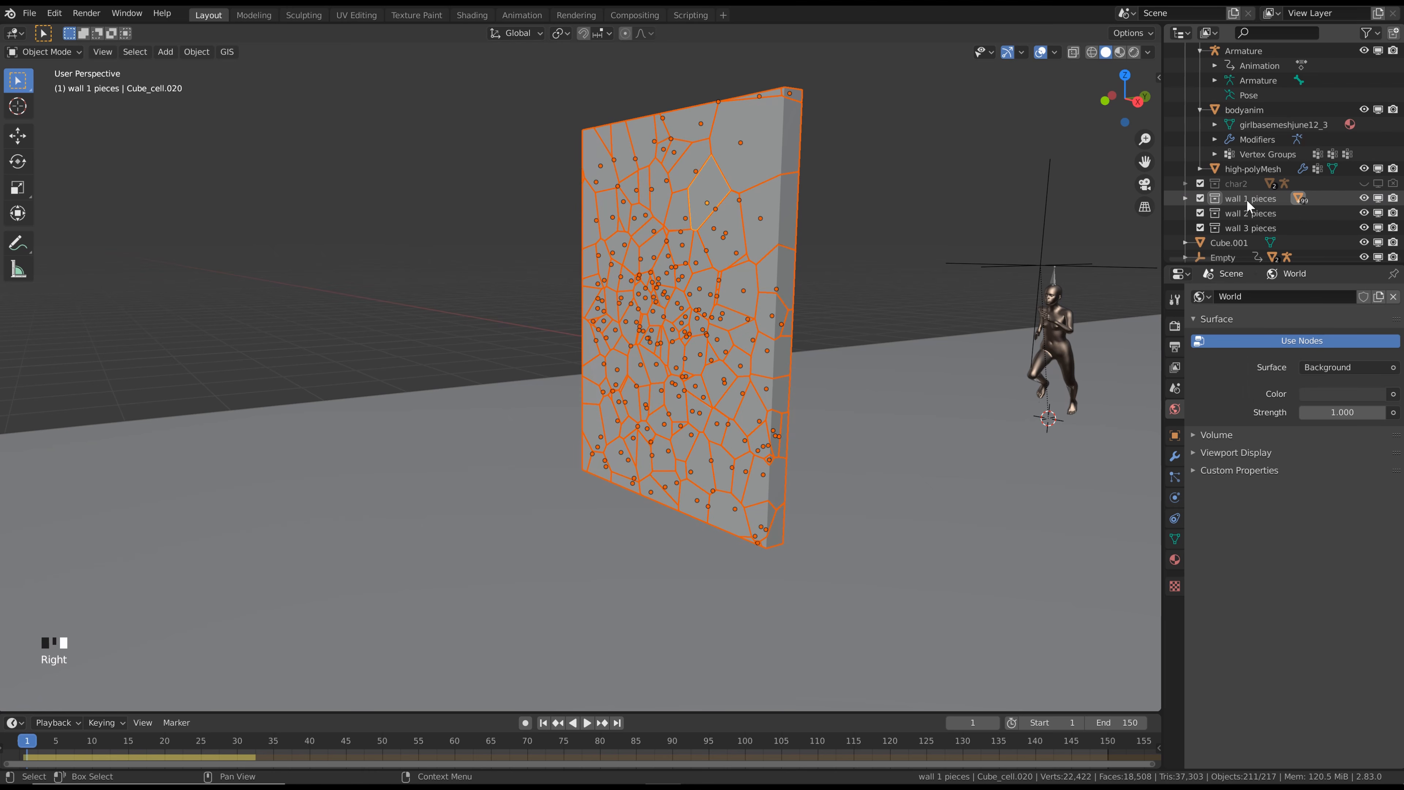
scroll(865, 217, down, 1)
middle_drag(865, 216, 806, 220)
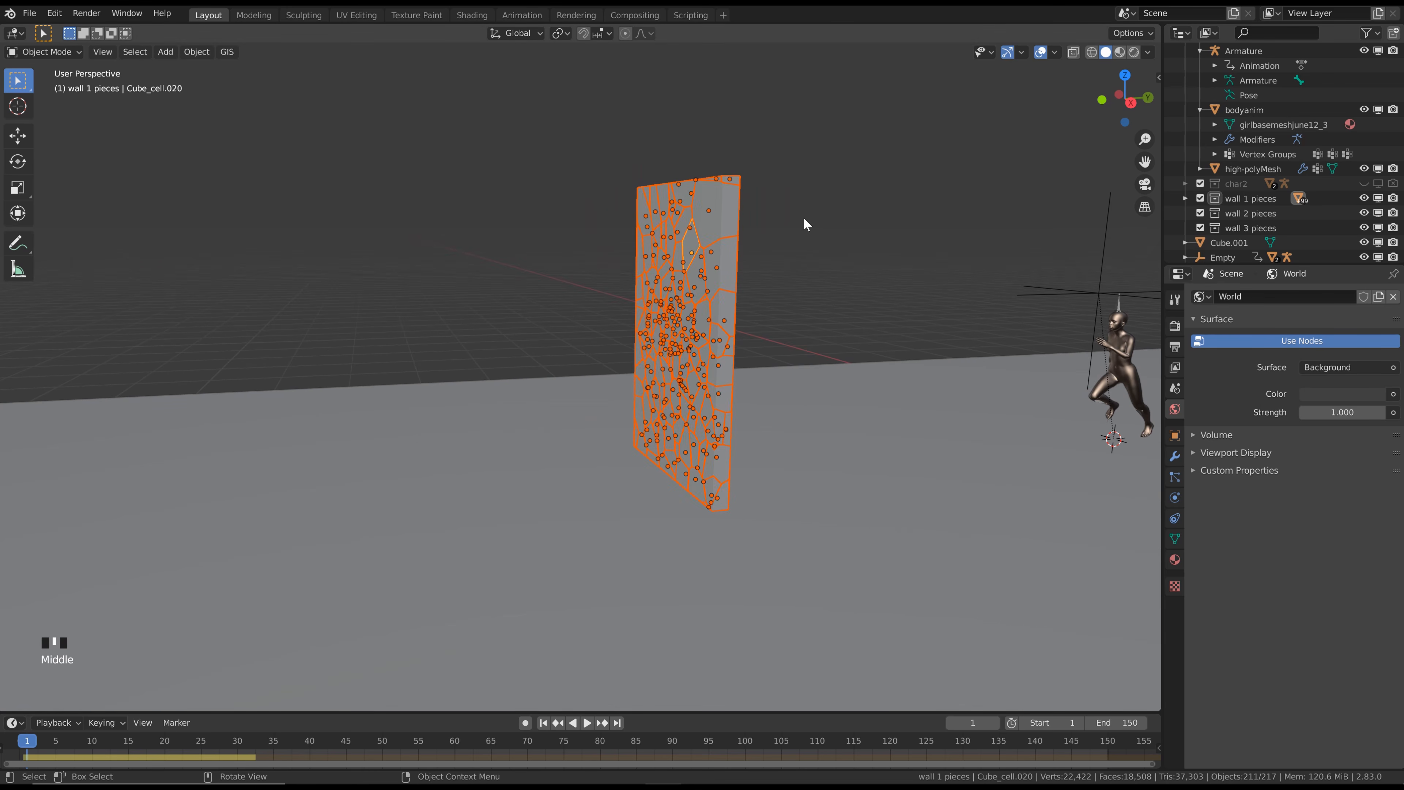
key(shift+d)
key(y)
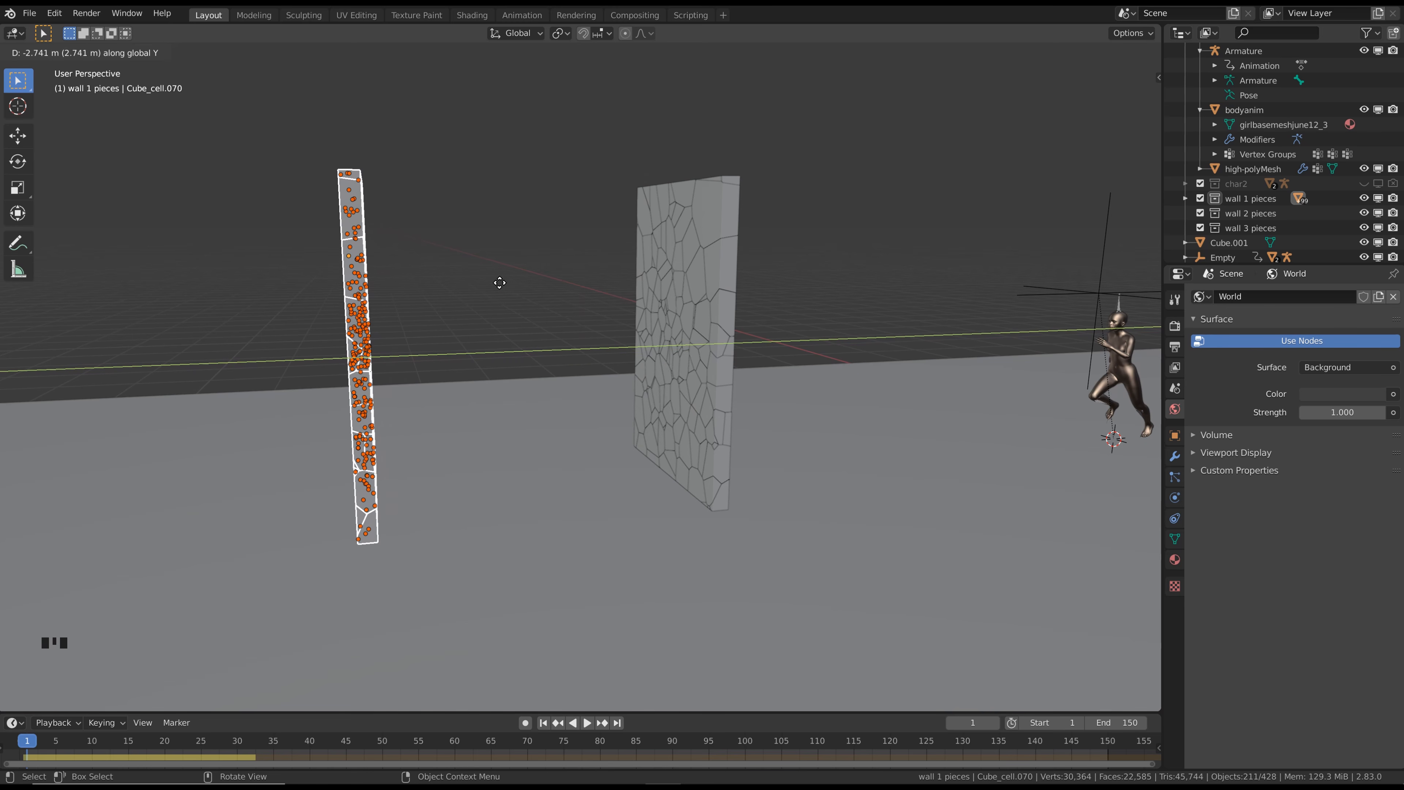
click(498, 283)
Move the selected duplicated wall pieces out of wall 1 pieces into the wall 2 pieces collection
scroll(495, 285, down, 3)
mouse_move(494, 285)
middle_down()
mouse_move(458, 295)
mouse_move(498, 287)
middle_up()
scroll(481, 283, up, 3)
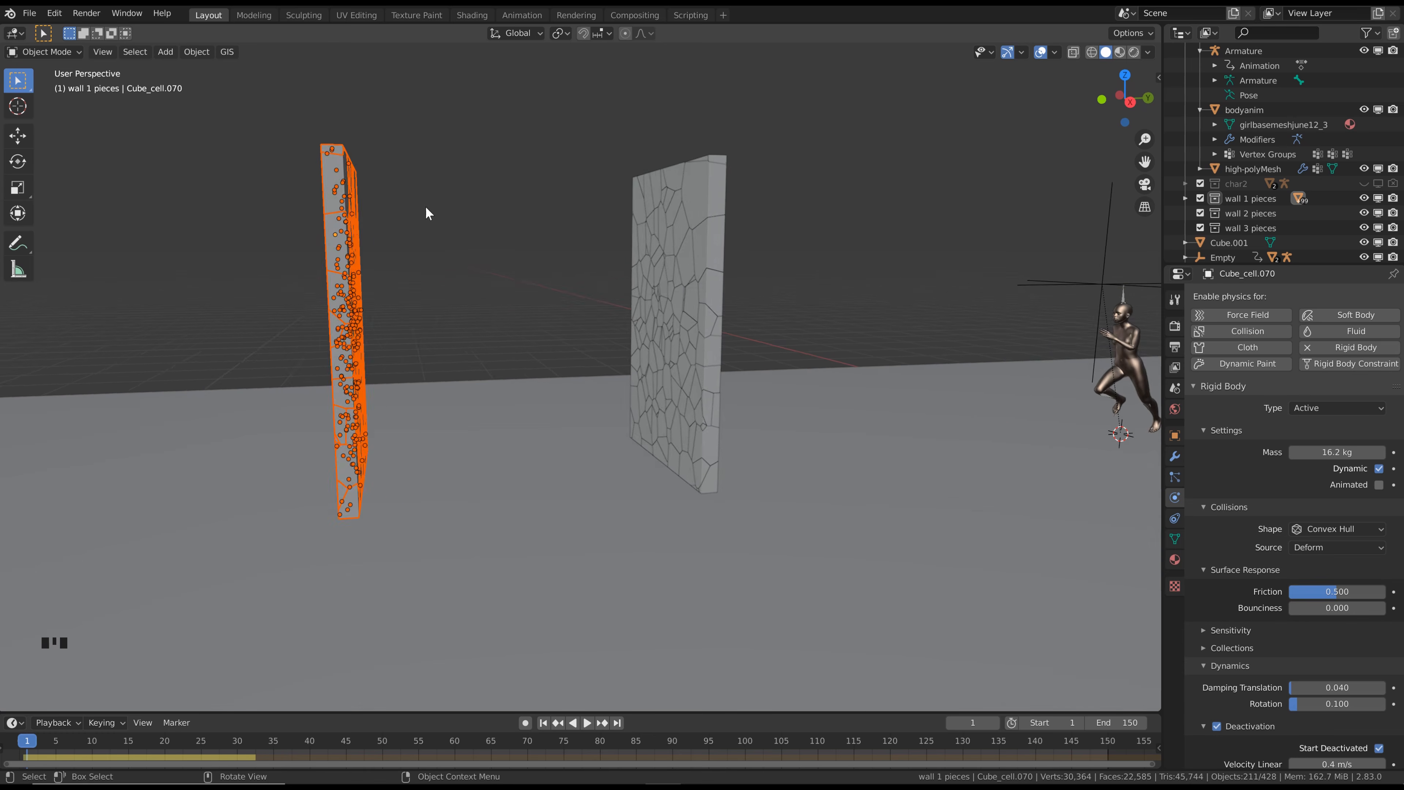
mouse_move(425, 206)
middle_down()
mouse_move(461, 216)
mouse_move(430, 229)
middle_up()
scroll(463, 218, down, 1)
scroll(459, 219, down, 2)
scroll(411, 257, up, 2)
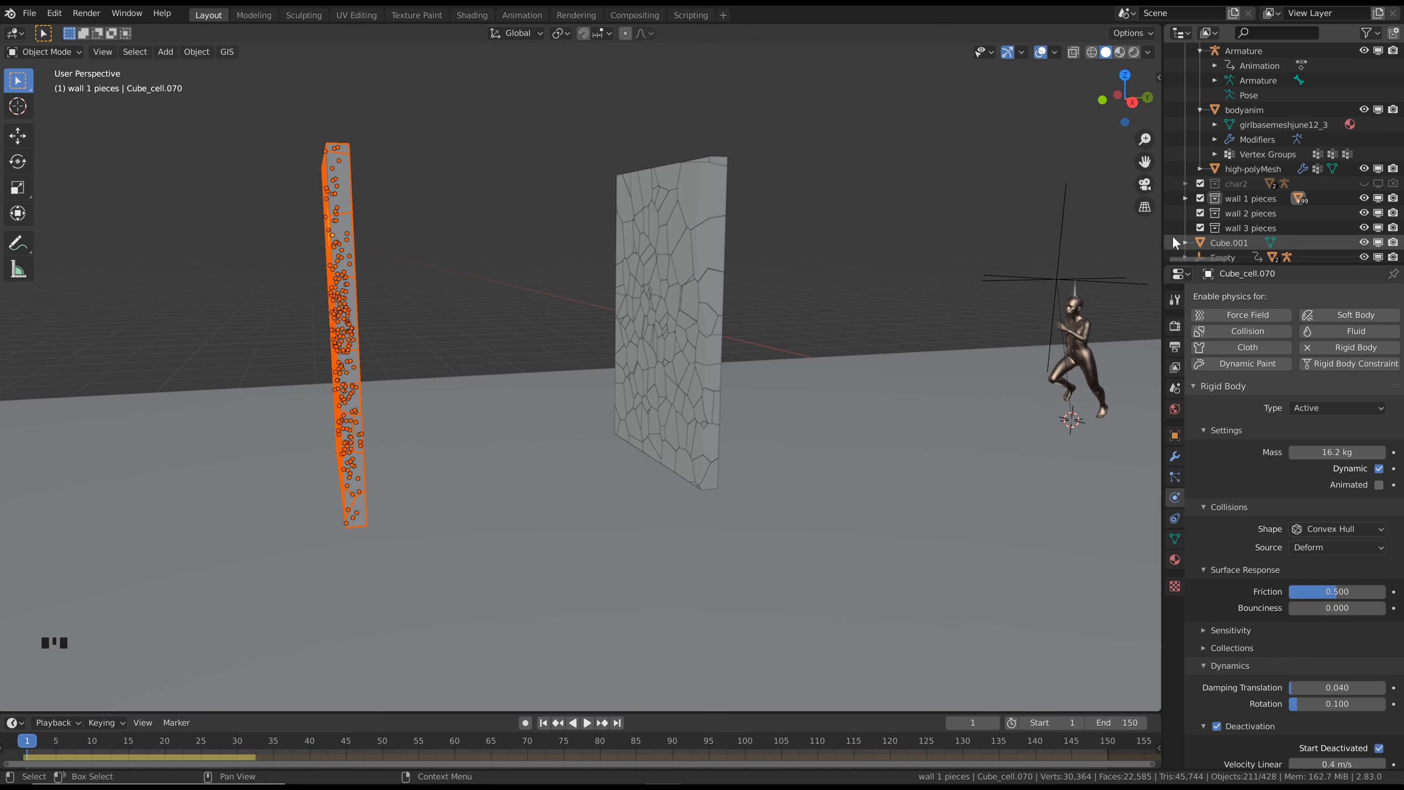
click(1185, 198)
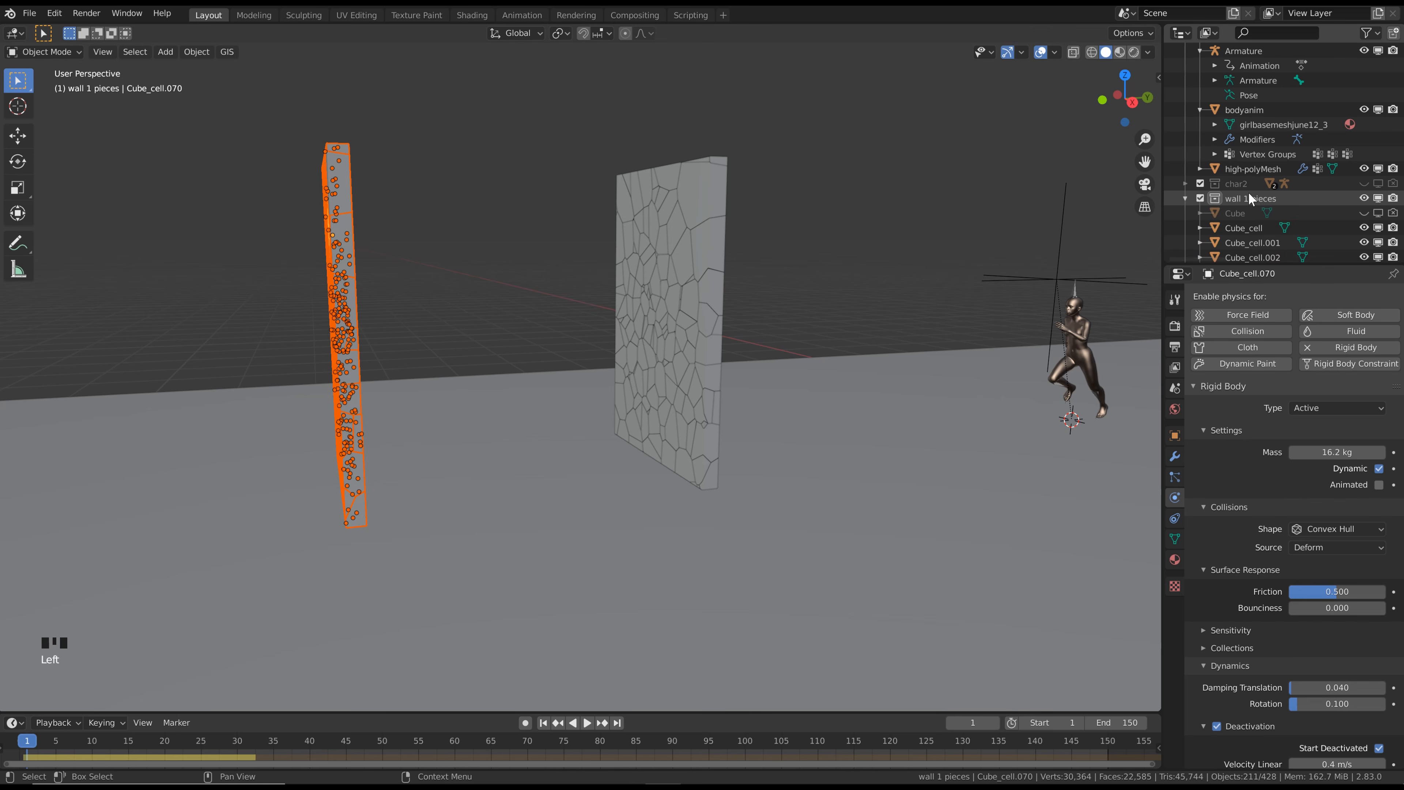
scroll(1249, 198, down, 20)
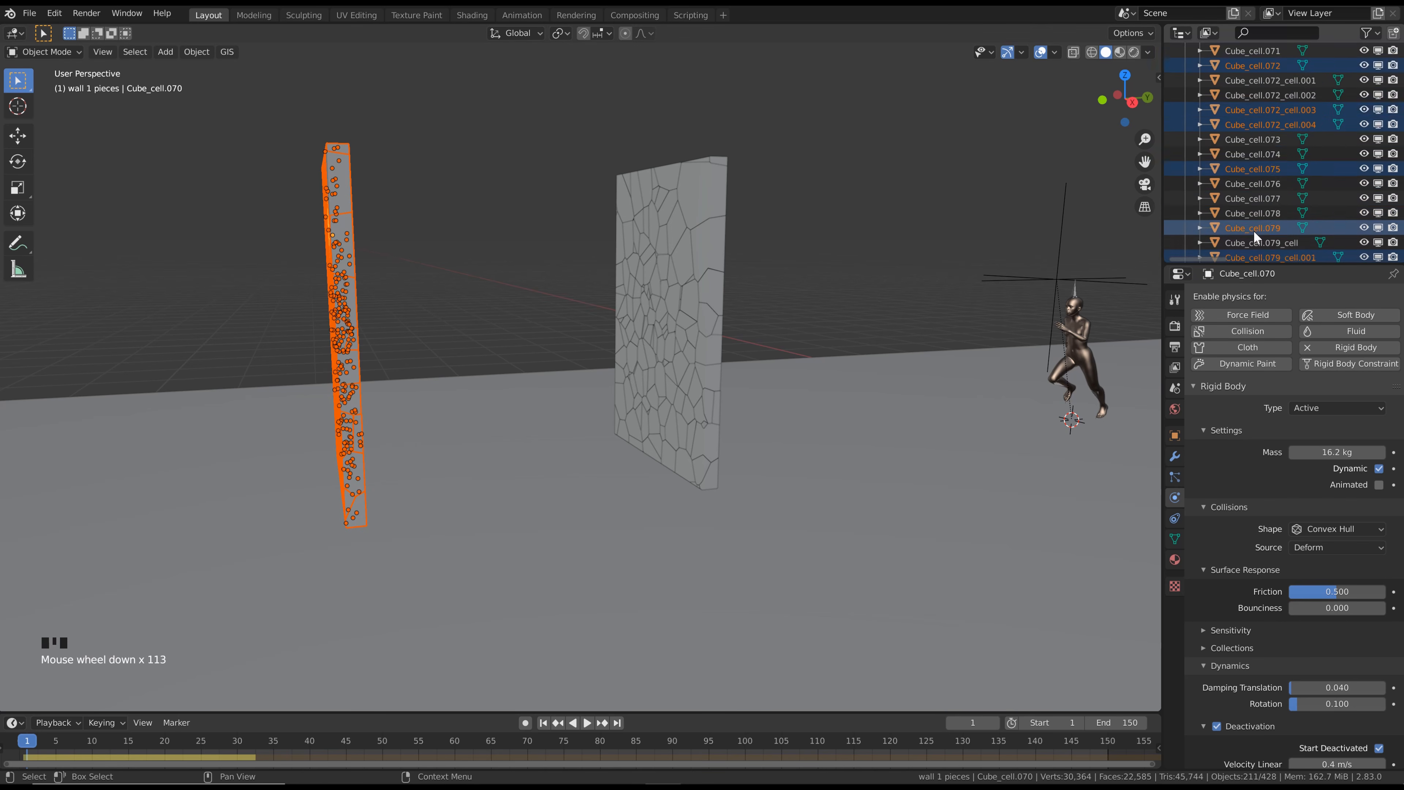
scroll(1254, 230, down, 20)
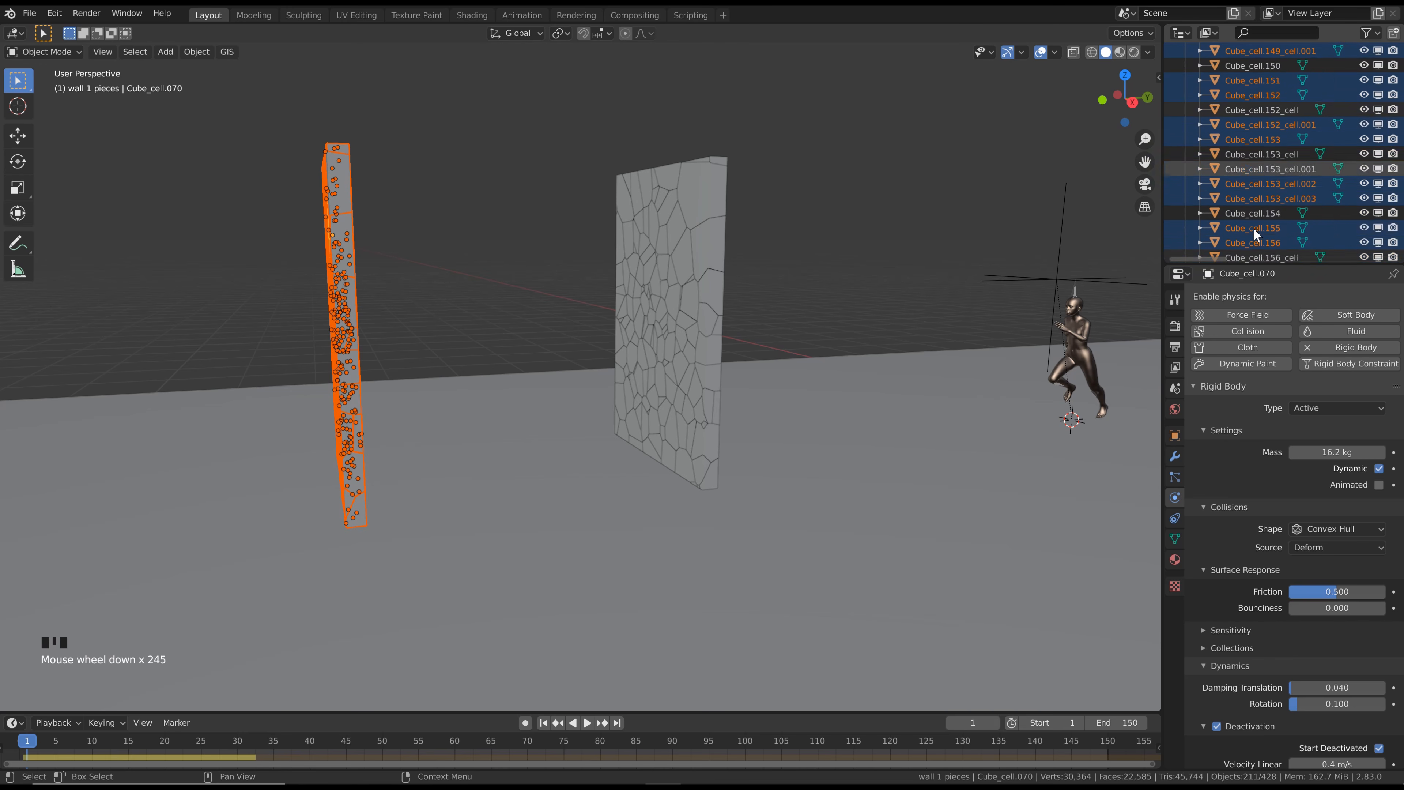
scroll(1255, 227, down, 20)
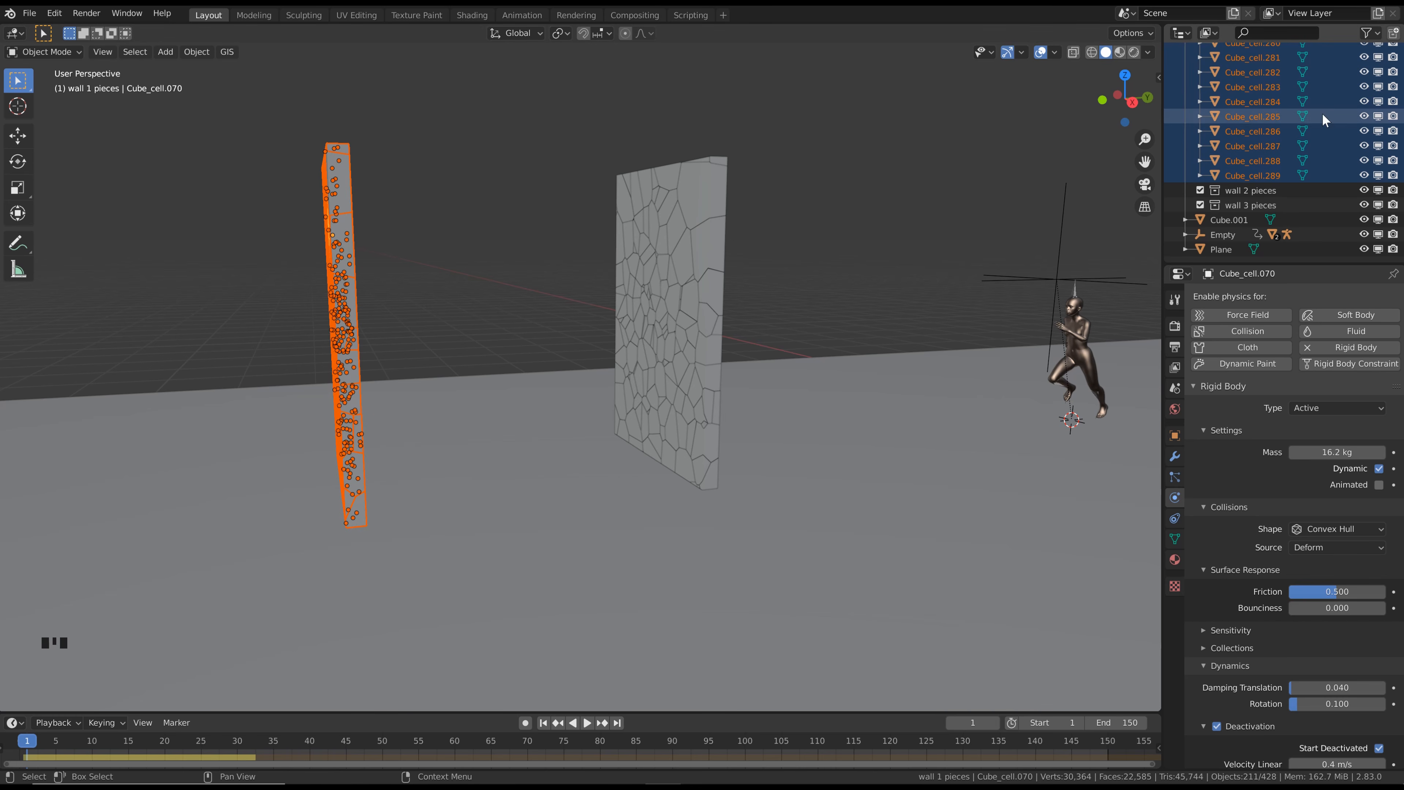
drag(1247, 176, 1274, 188)
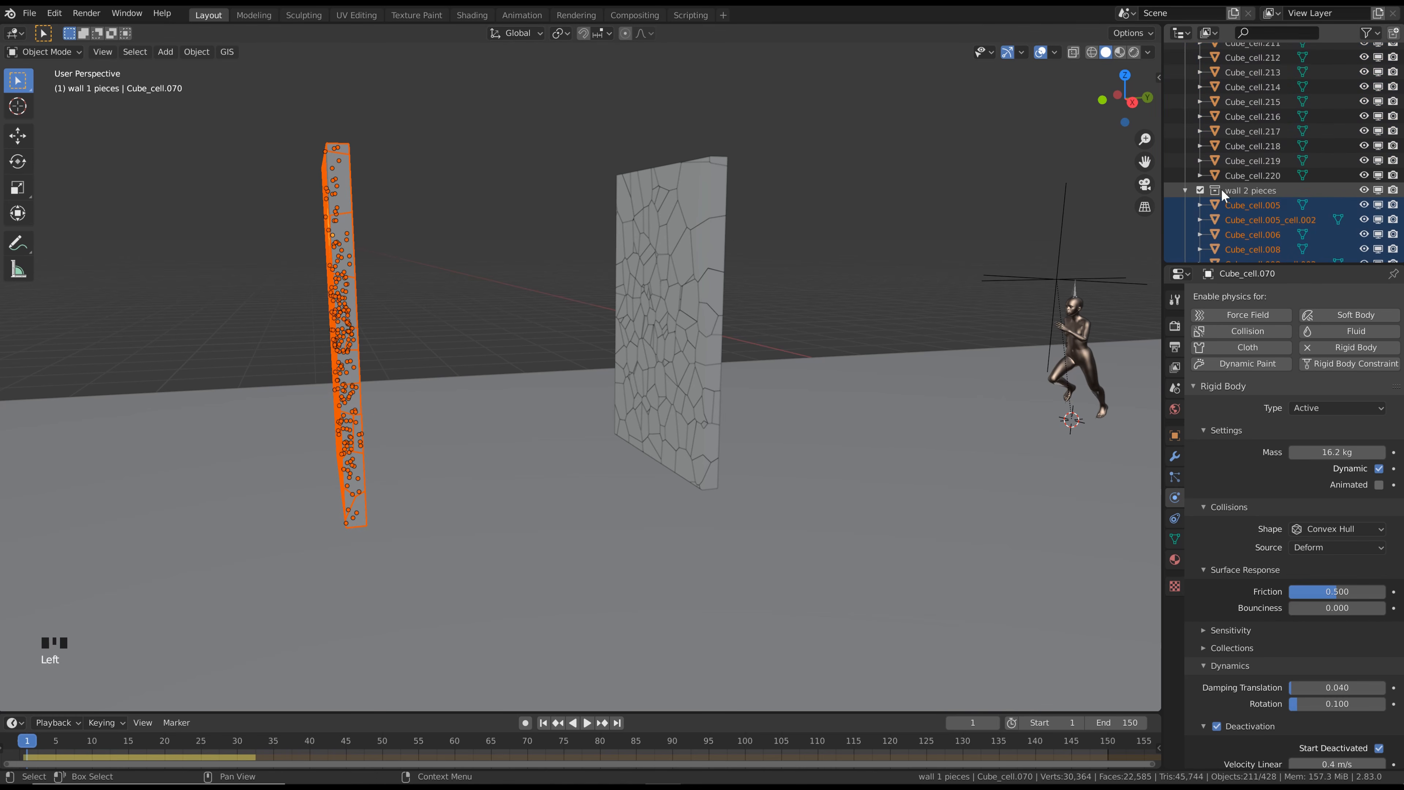
Collapse the wall 2 pieces and wall 1 pieces collections in the scene hierarchy
click(1186, 191)
scroll(1192, 188, up, 20)
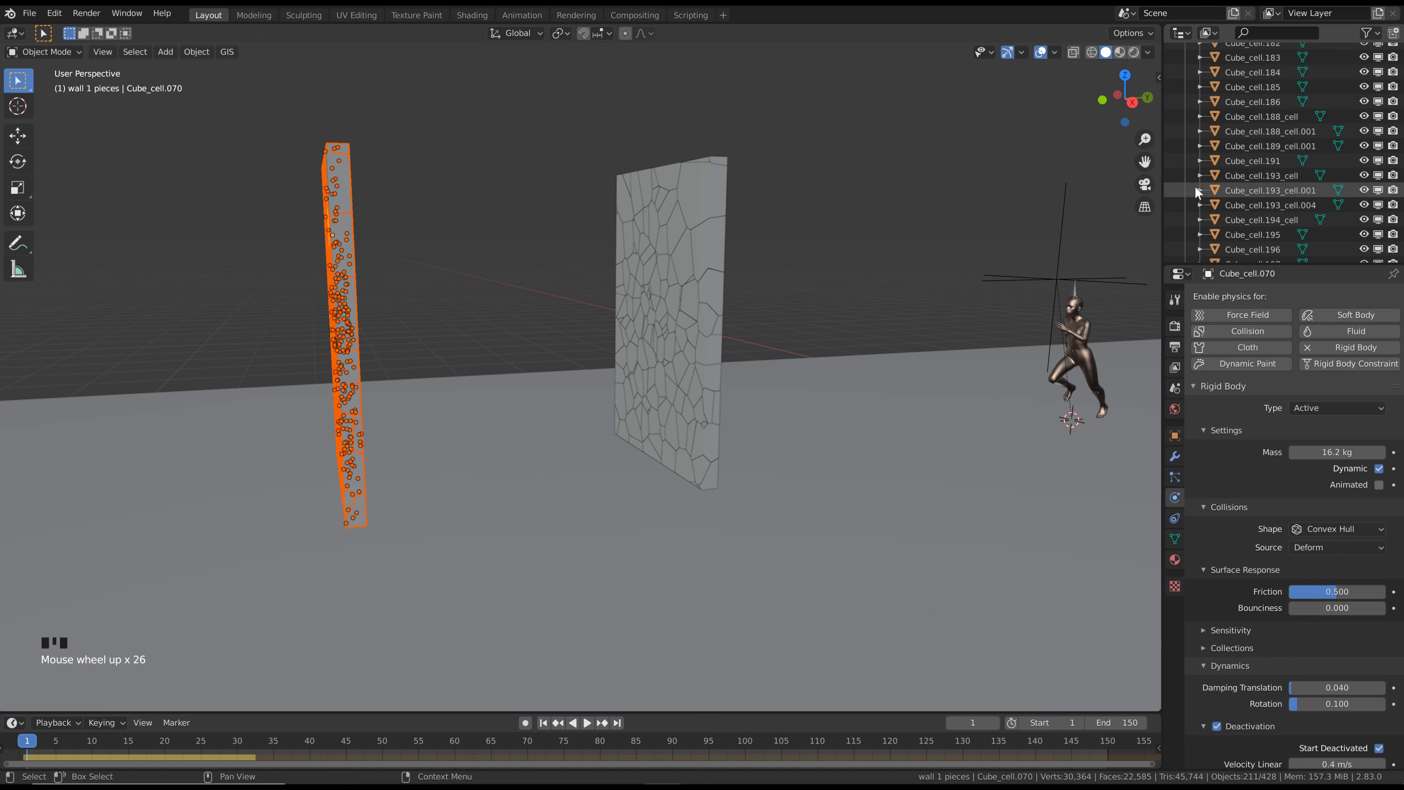
scroll(1195, 183, up, 20)
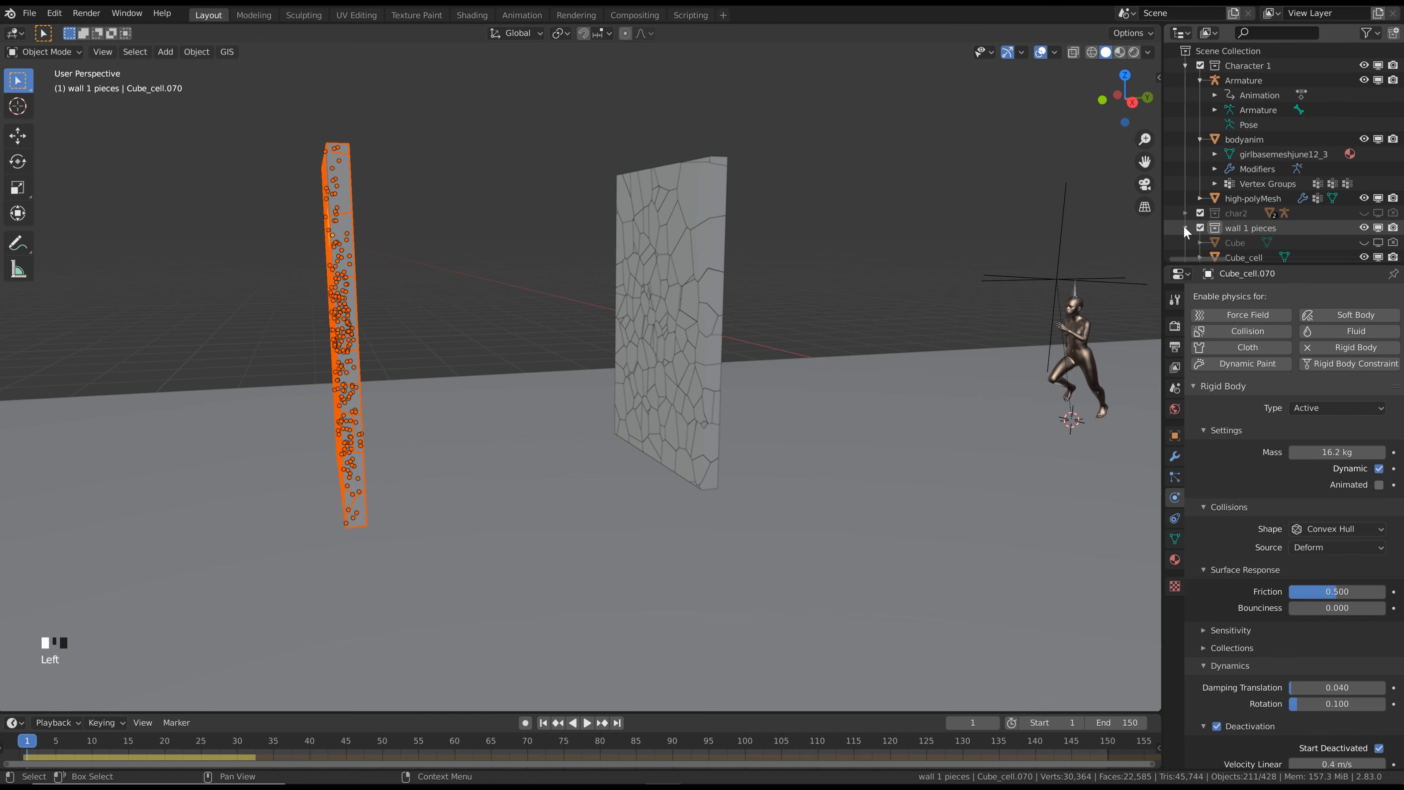
click(1184, 227)
scroll(1200, 225, down, 4)
Deselect everything, play the simulation to frame 44, and examine how the character breaks through both walls
click(885, 228)
scroll(885, 228, down, 3)
middle_drag(870, 234, 785, 251)
key(space)
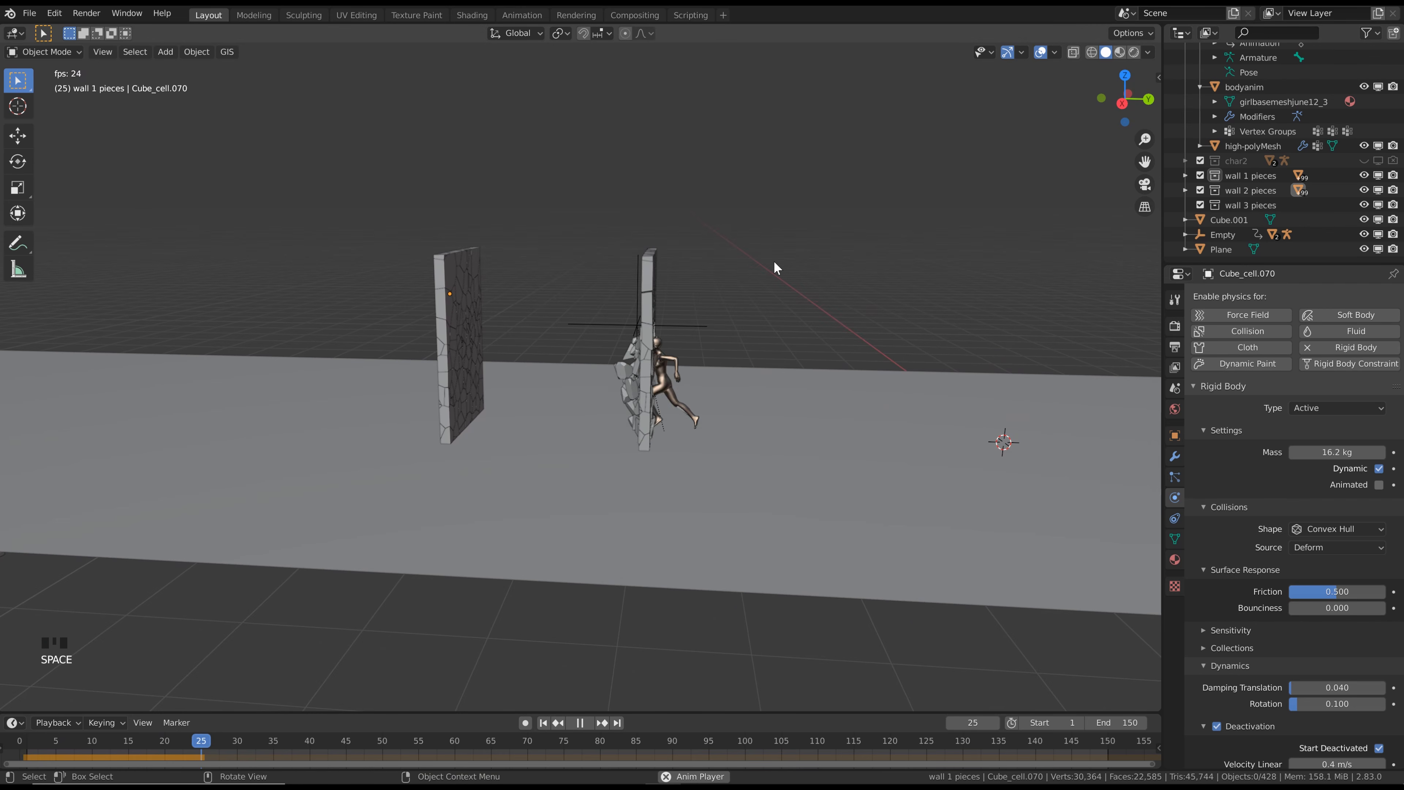
key(space)
scroll(555, 314, up, 2)
middle_drag(555, 314, 787, 246)
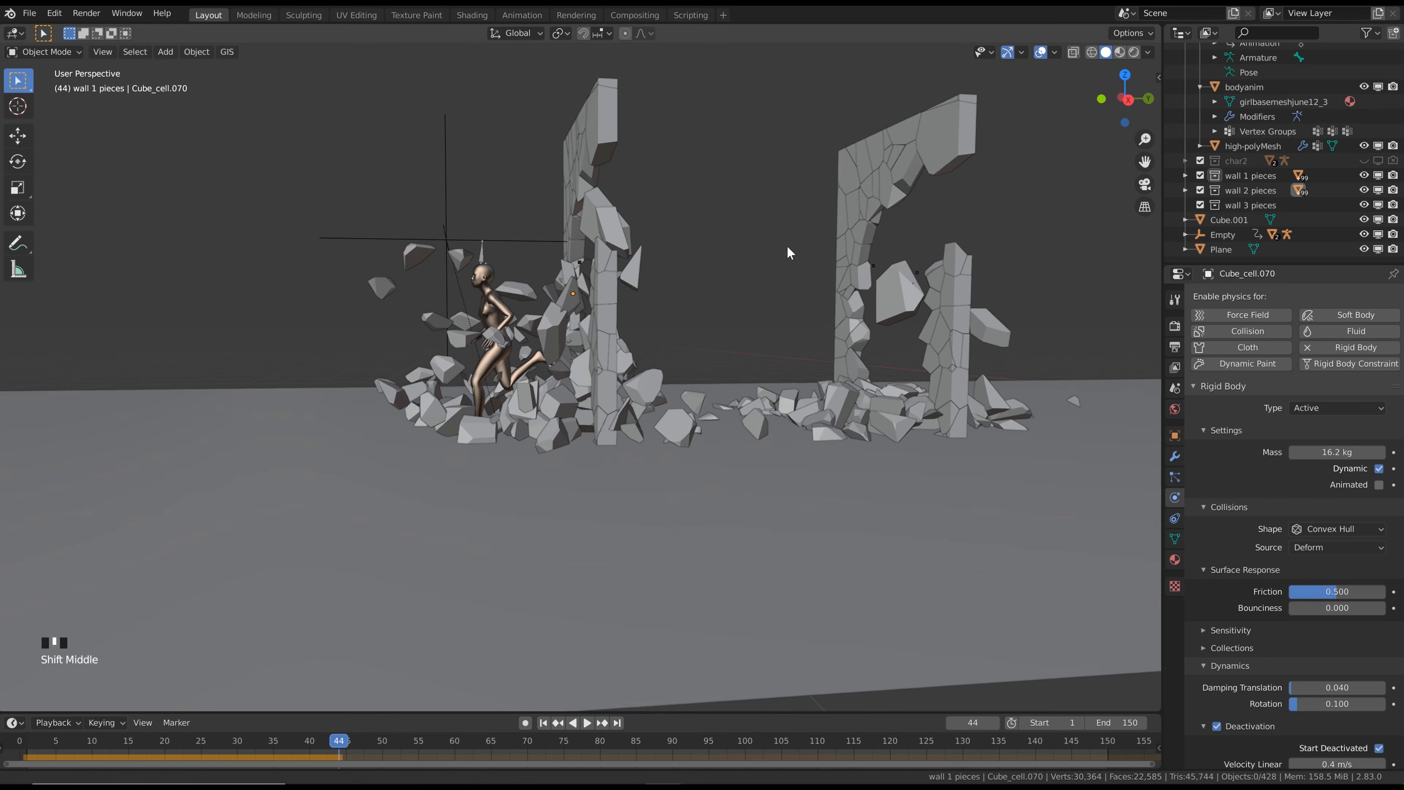
scroll(736, 256, down, 2)
middle_drag(680, 228, 662, 134)
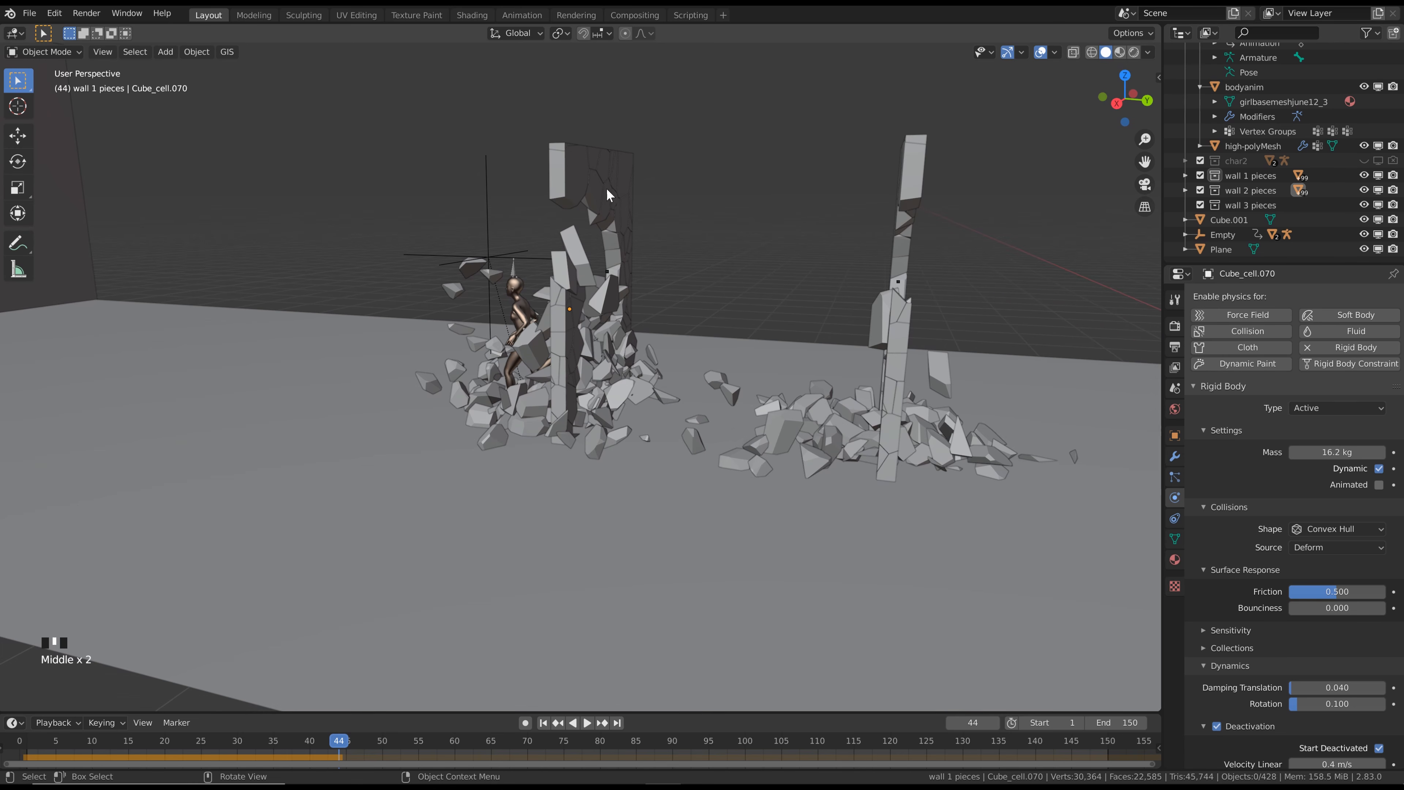
Step back from frame 44 to frame 34 and examine the debris flying between the two walls
middle_drag(954, 197, 830, 221)
middle_drag(684, 189, 701, 257)
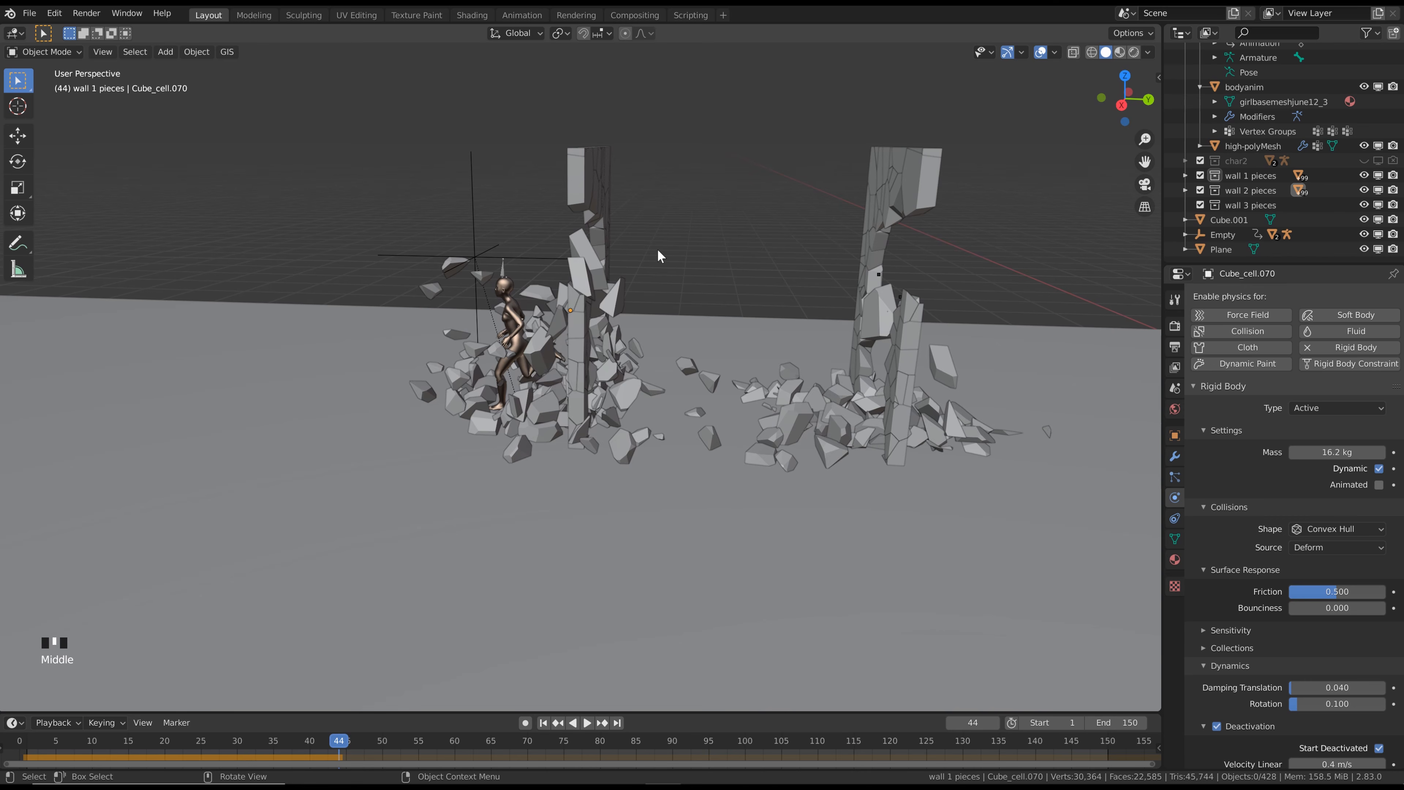
key(Left)
key(Left)
key(Left)
key(Left)
key(Left)
key(Left)
key(Left)
key(Left)
key(Left)
key(Left)
key(Left)
key(Left)
key(Left)
key(Left)
key(Left)
key(Left)
key(Left)
key(Left)
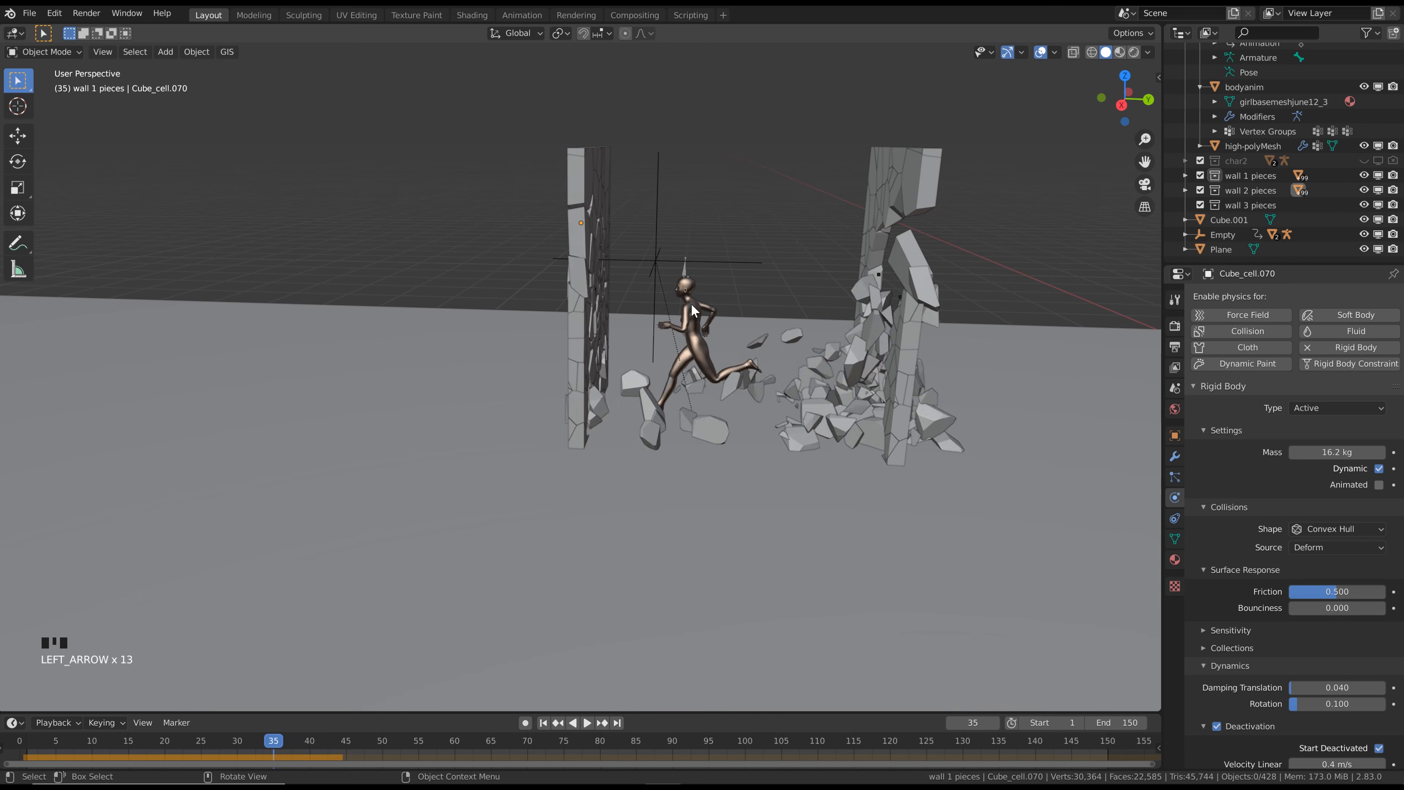
key(Right)
key(Right)
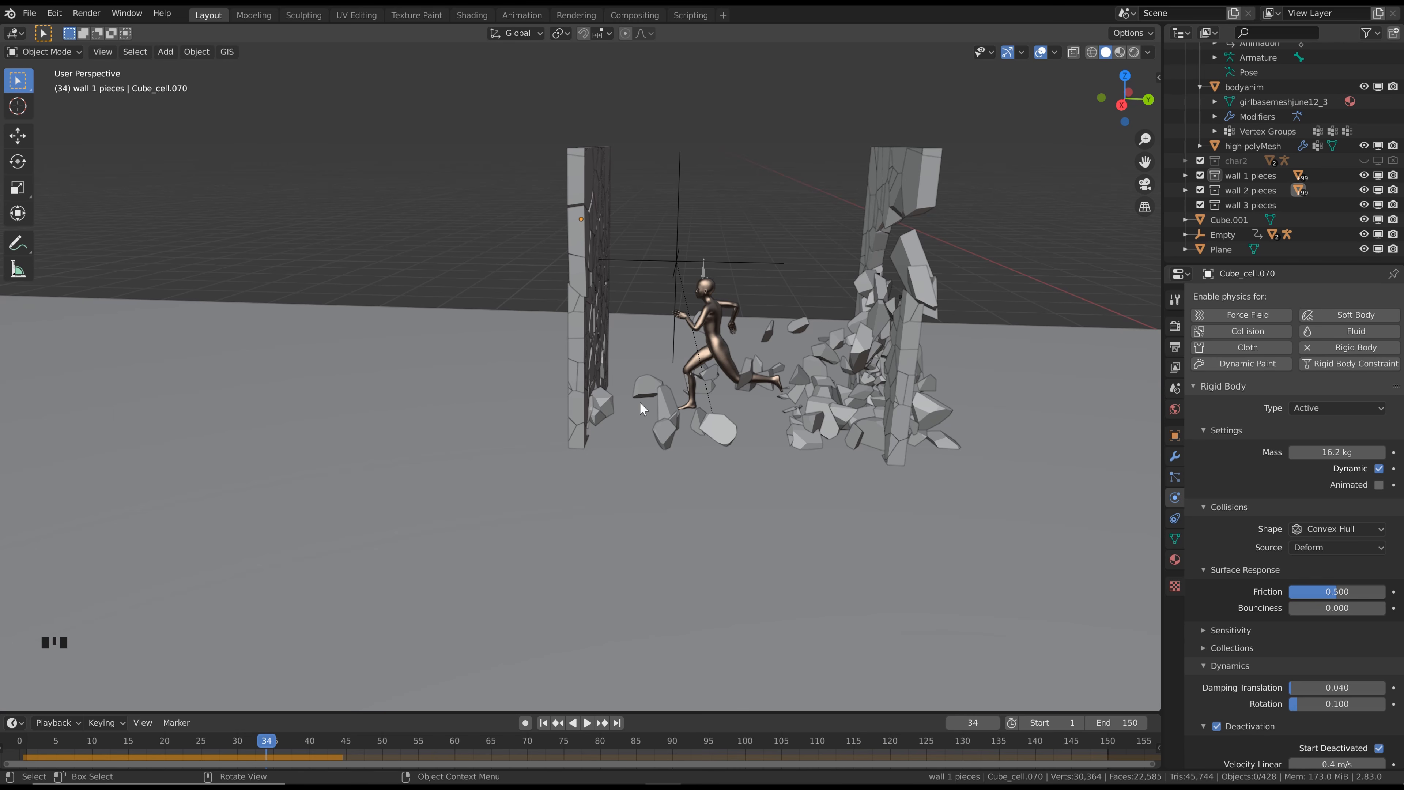
scroll(669, 349, up, 1)
mouse_move(671, 348)
middle_down()
mouse_move(633, 348)
mouse_move(654, 359)
middle_up()
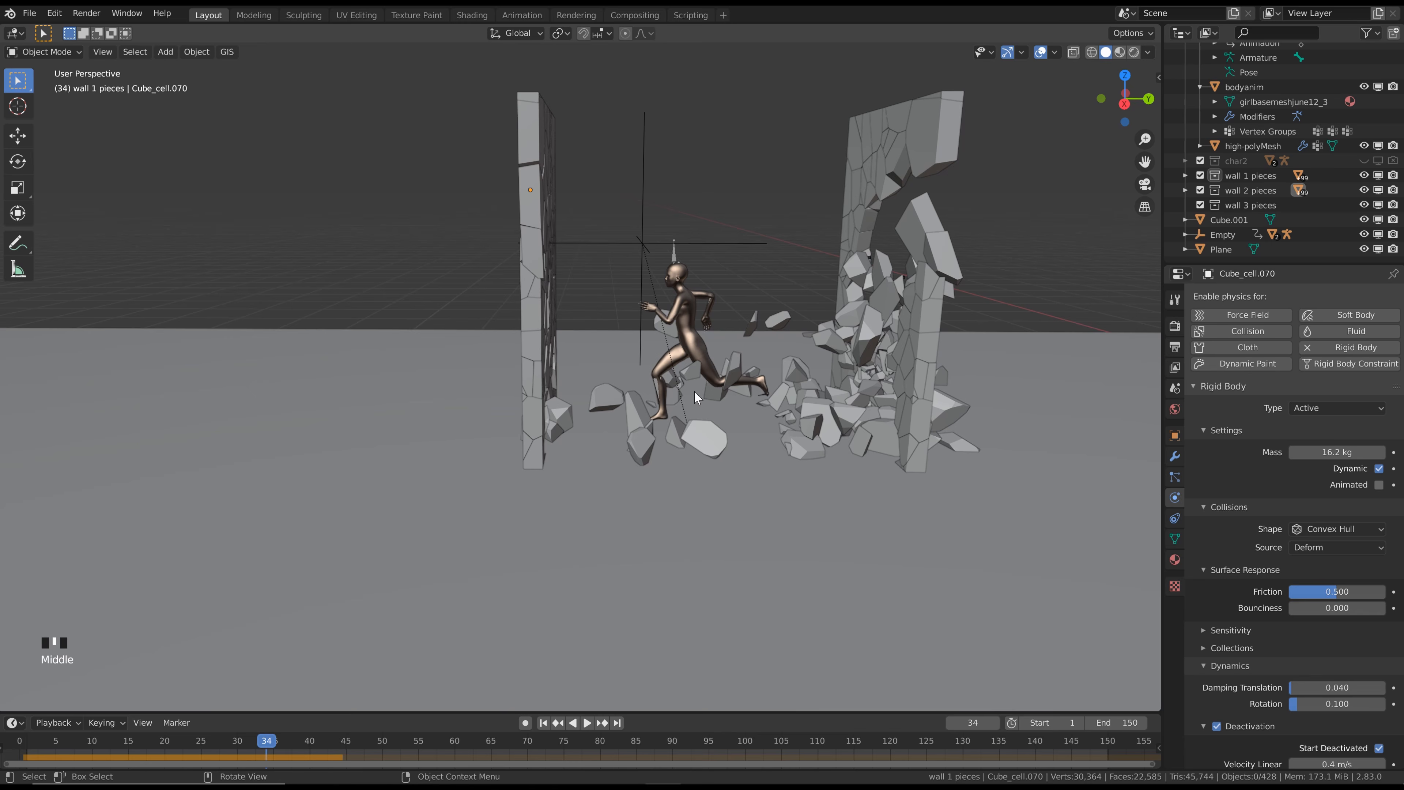
Return to frame 1, select a central piece of the first wall, and set its friction and translation damping to 0.75
click(544, 723)
middle_drag(619, 431, 705, 299)
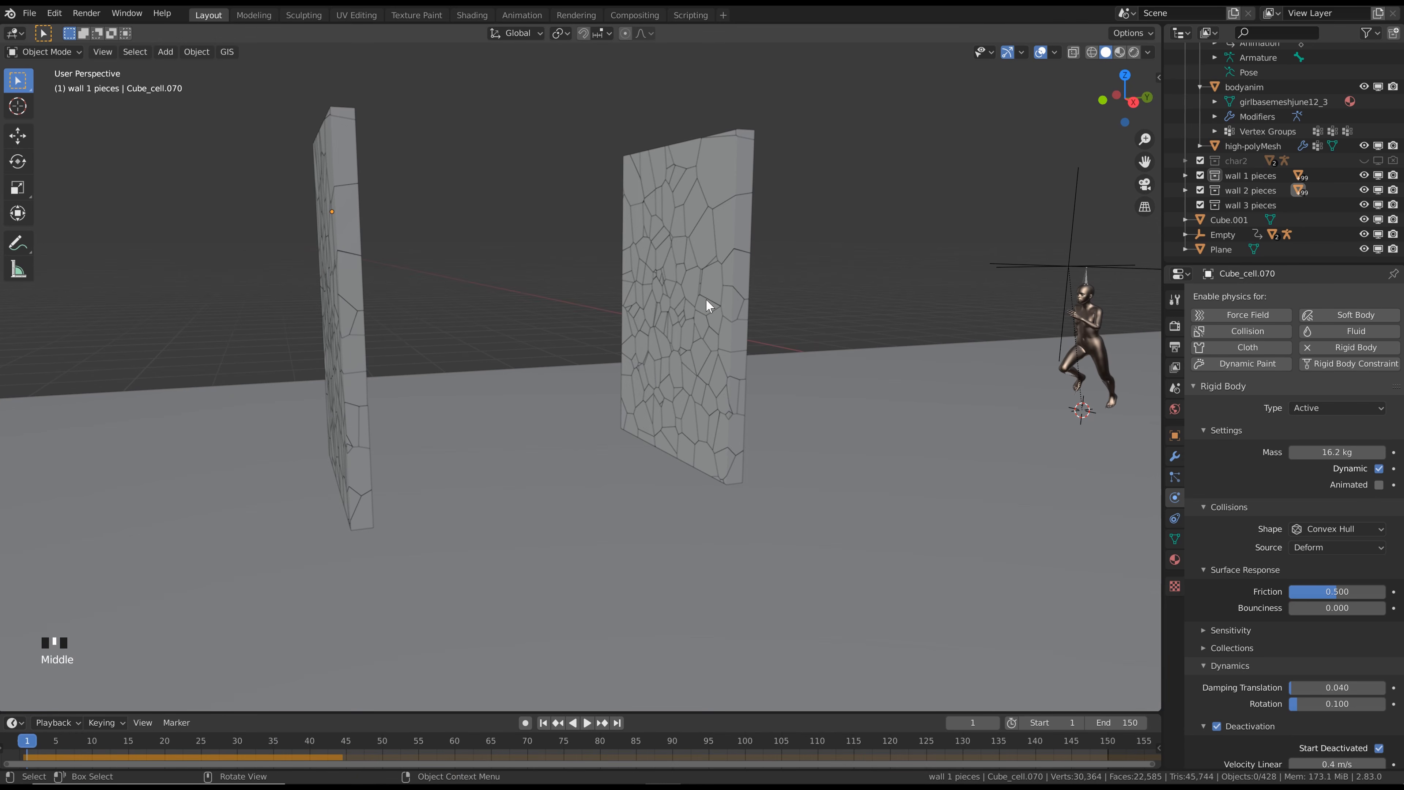
click(672, 293)
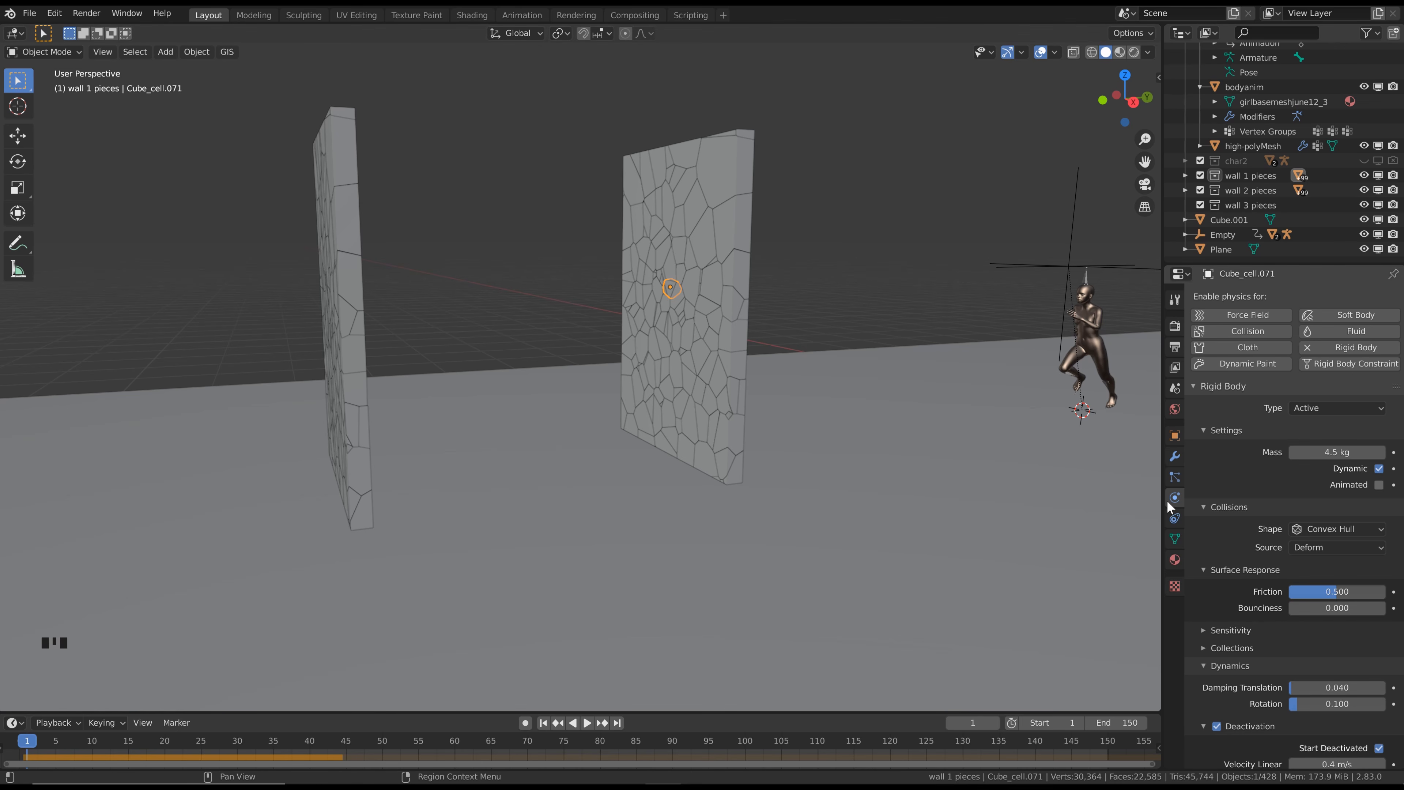
click(1347, 590)
text(.75)
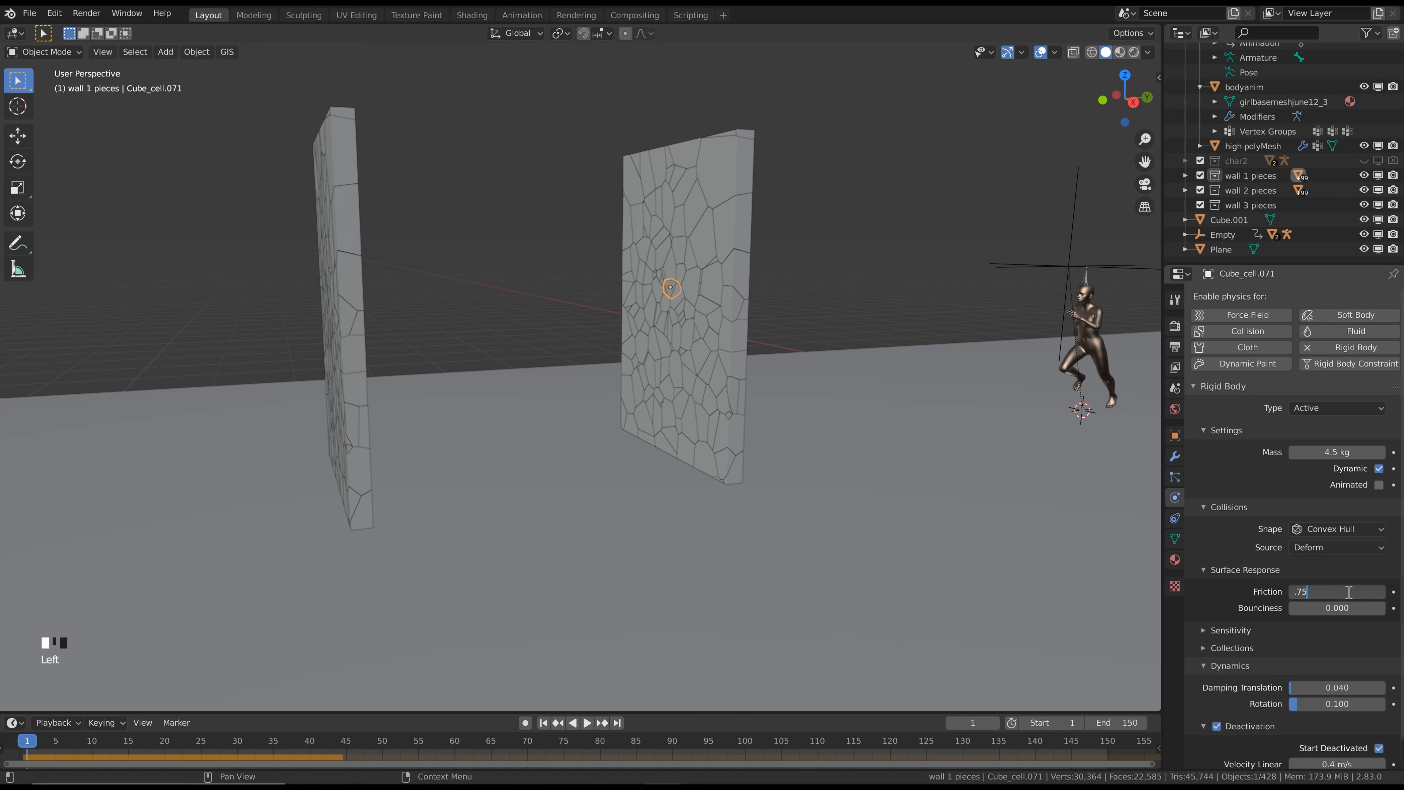
key(Return)
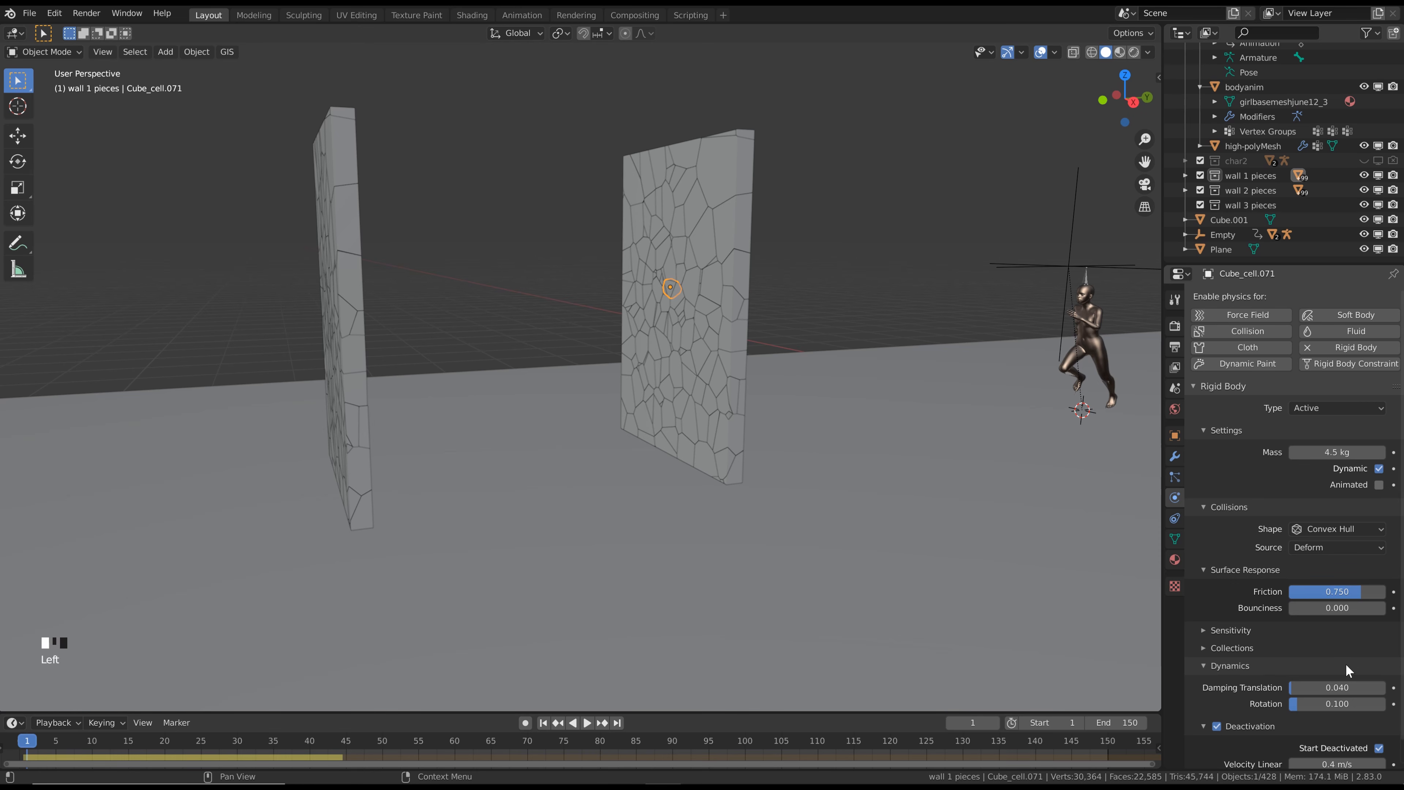
click(1343, 690)
text(.75)
key(Return)
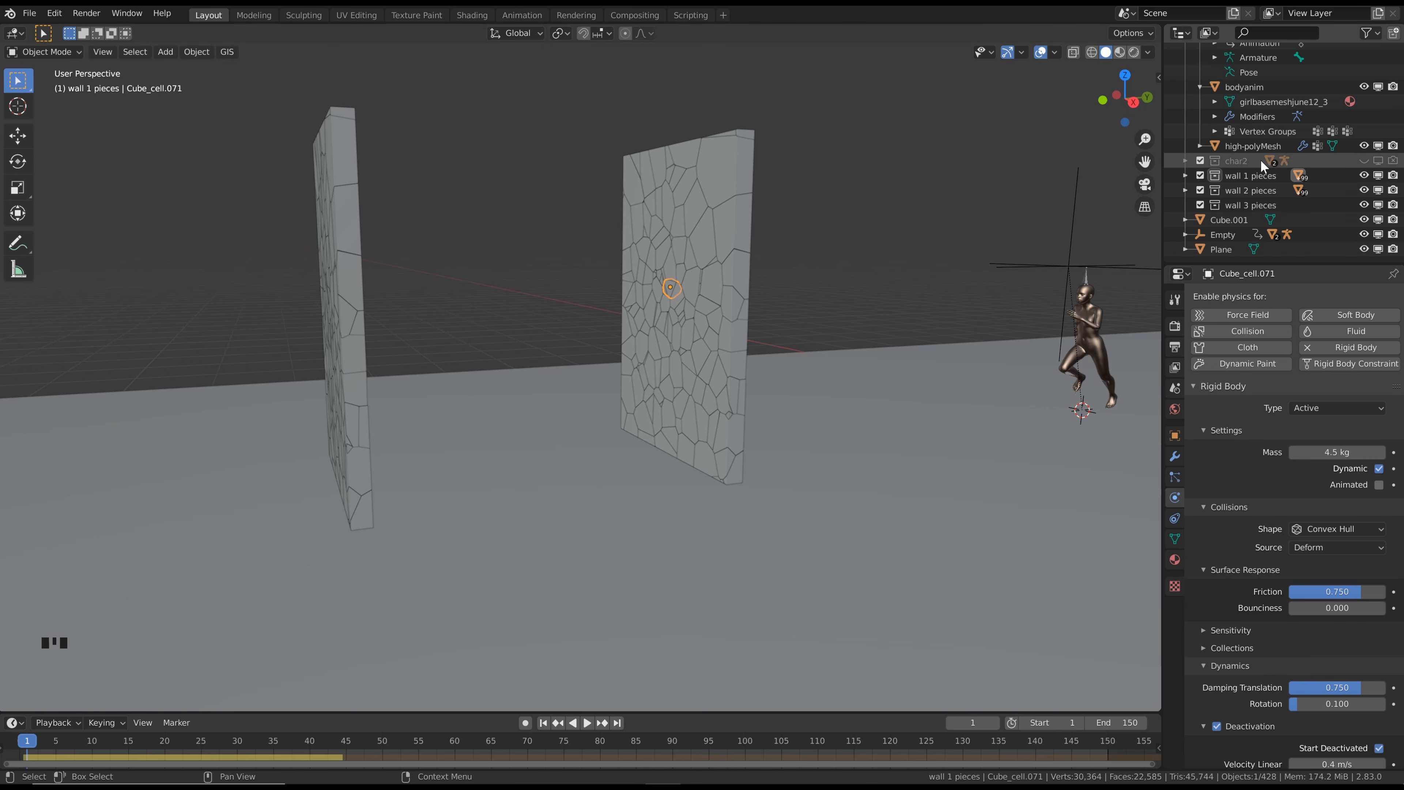
Select all objects in the wall 1 pieces collection and copy the active piece's rigid body settings to them
right_click(1255, 174)
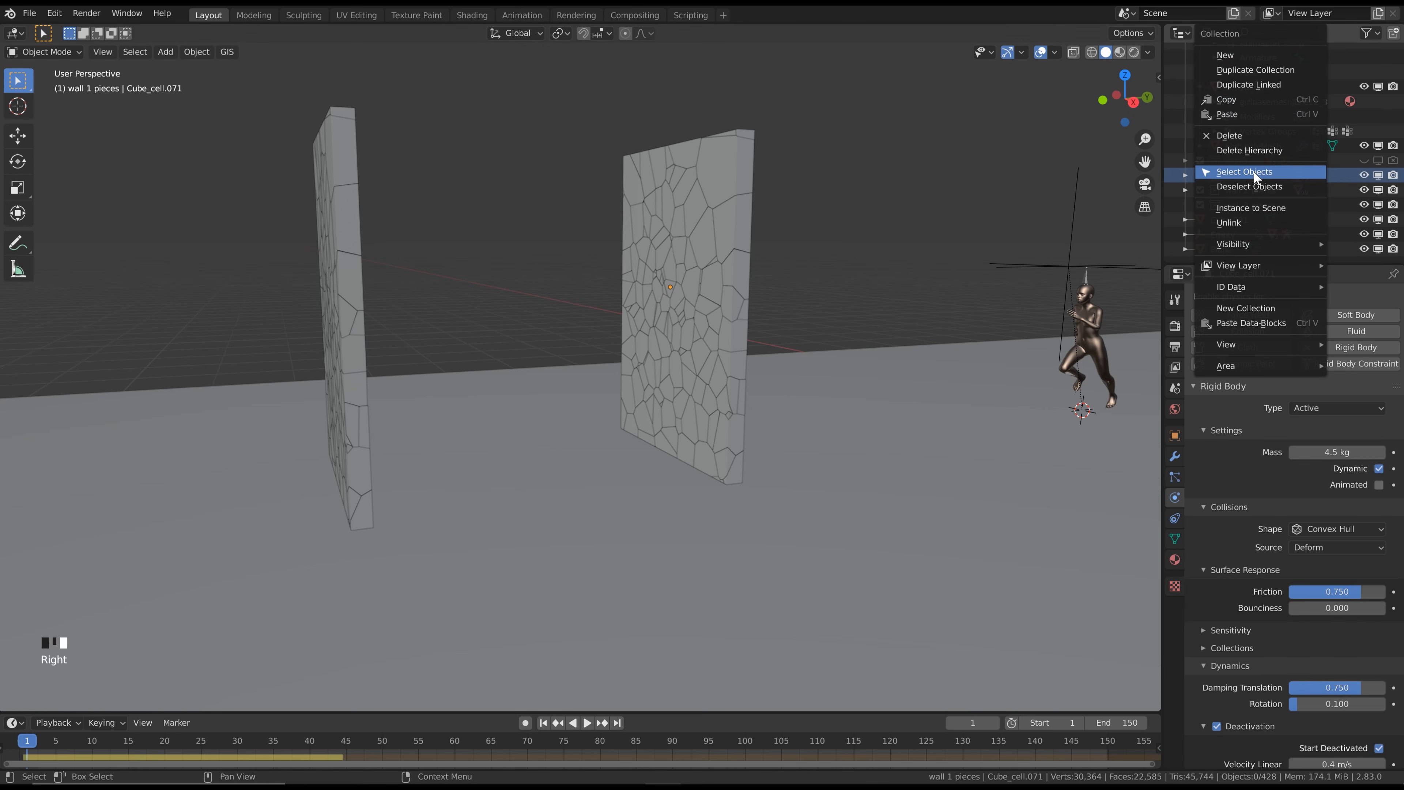
click(1254, 171)
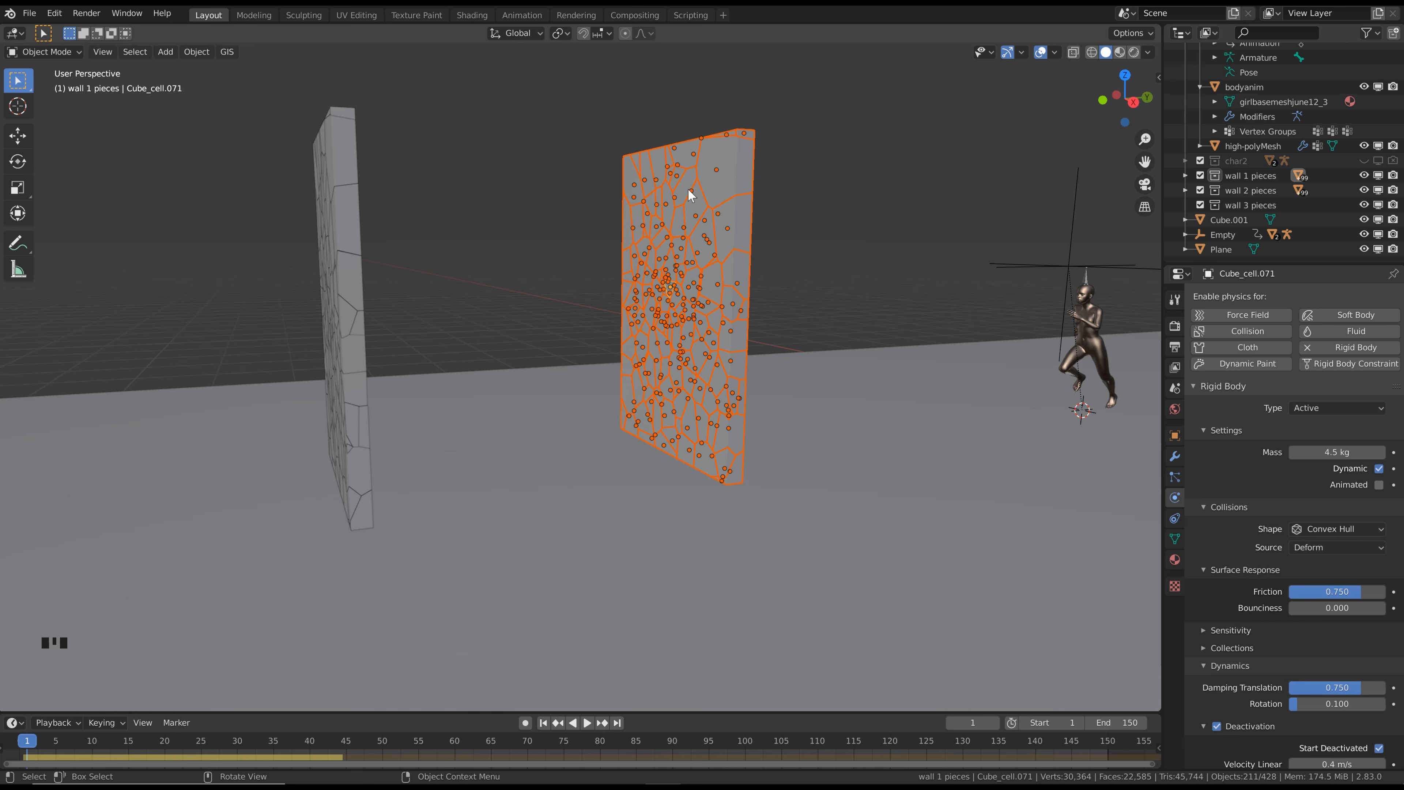
click(202, 52)
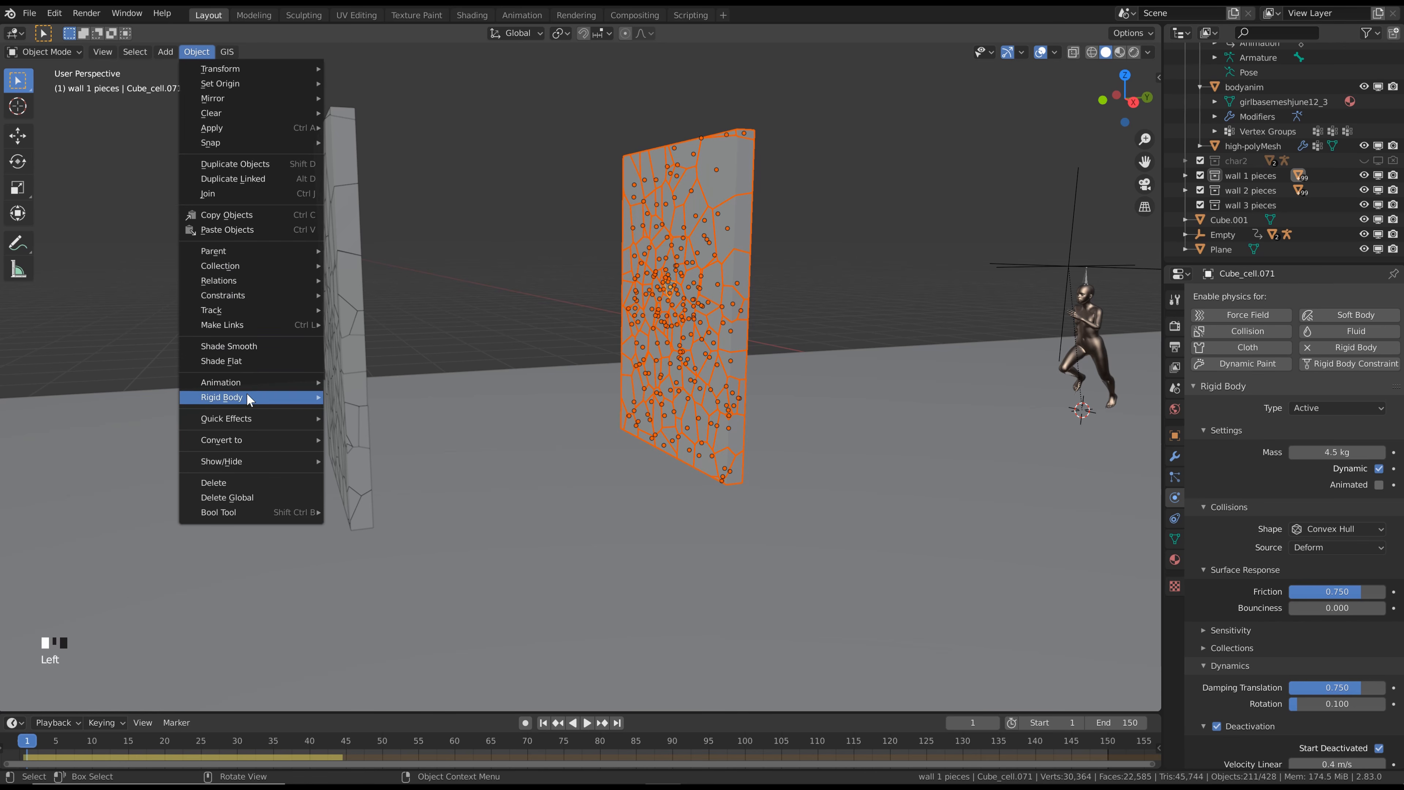
mouse_move(248, 397)
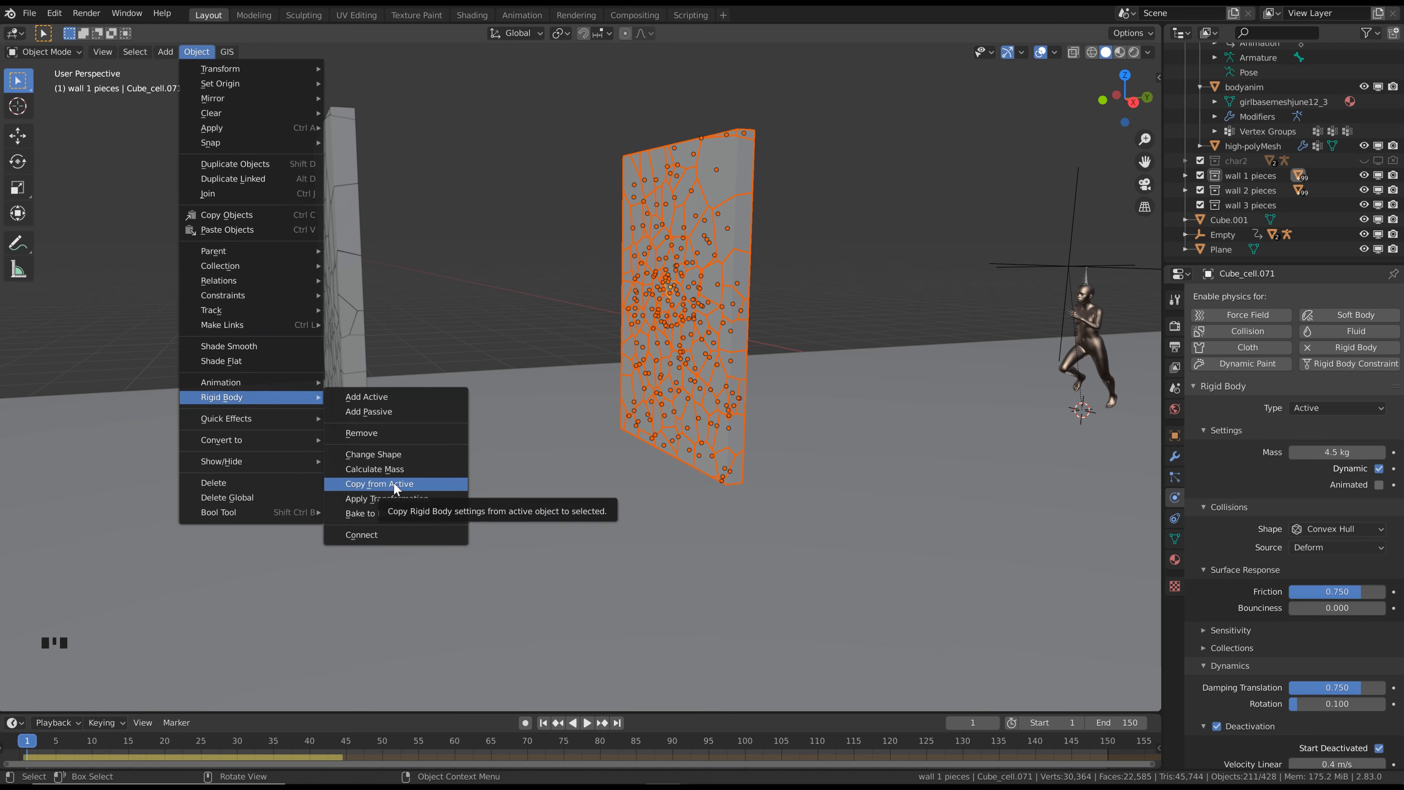
Calculate the mass of the selected wall 1 pieces using the Concrete preset and deselect everything
click(202, 51)
mouse_move(268, 398)
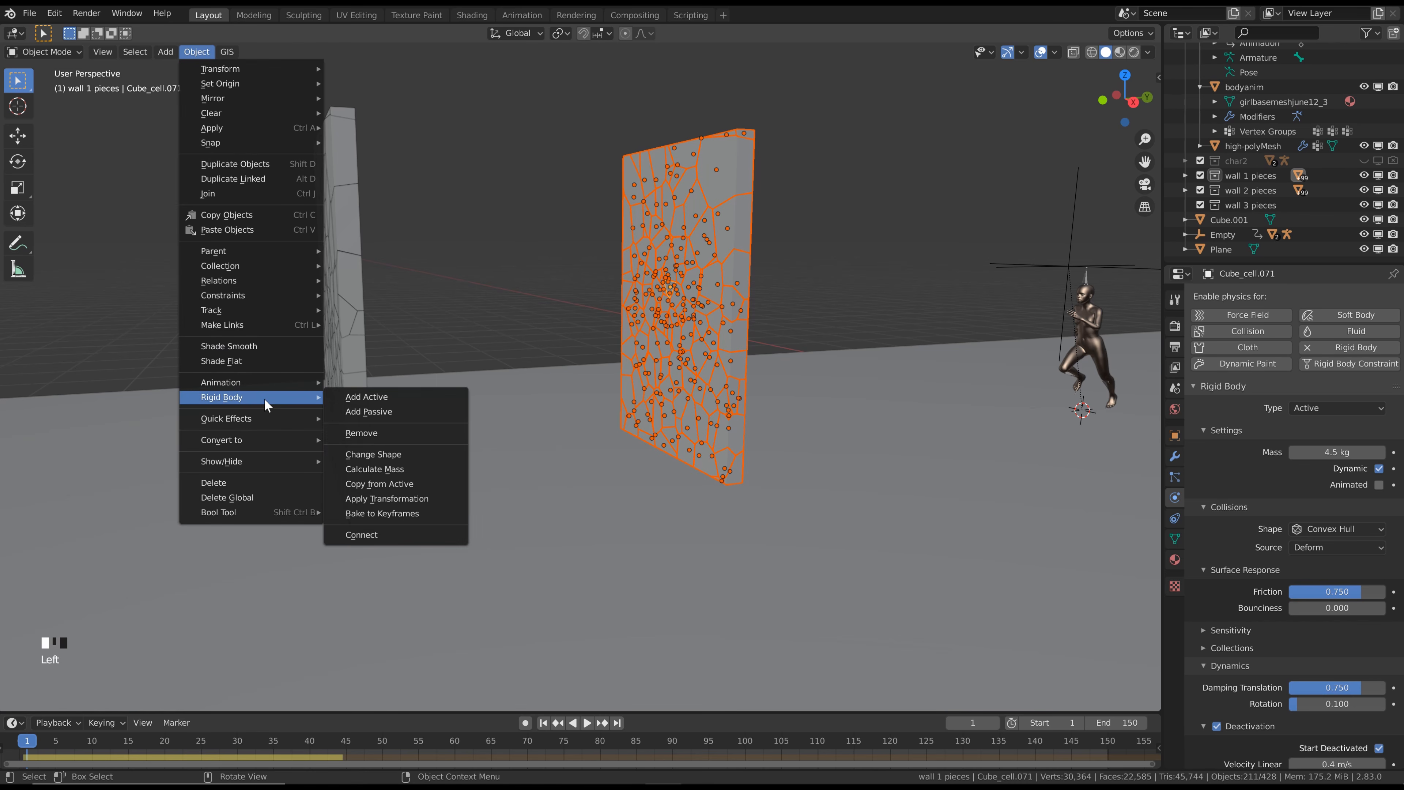
click(400, 470)
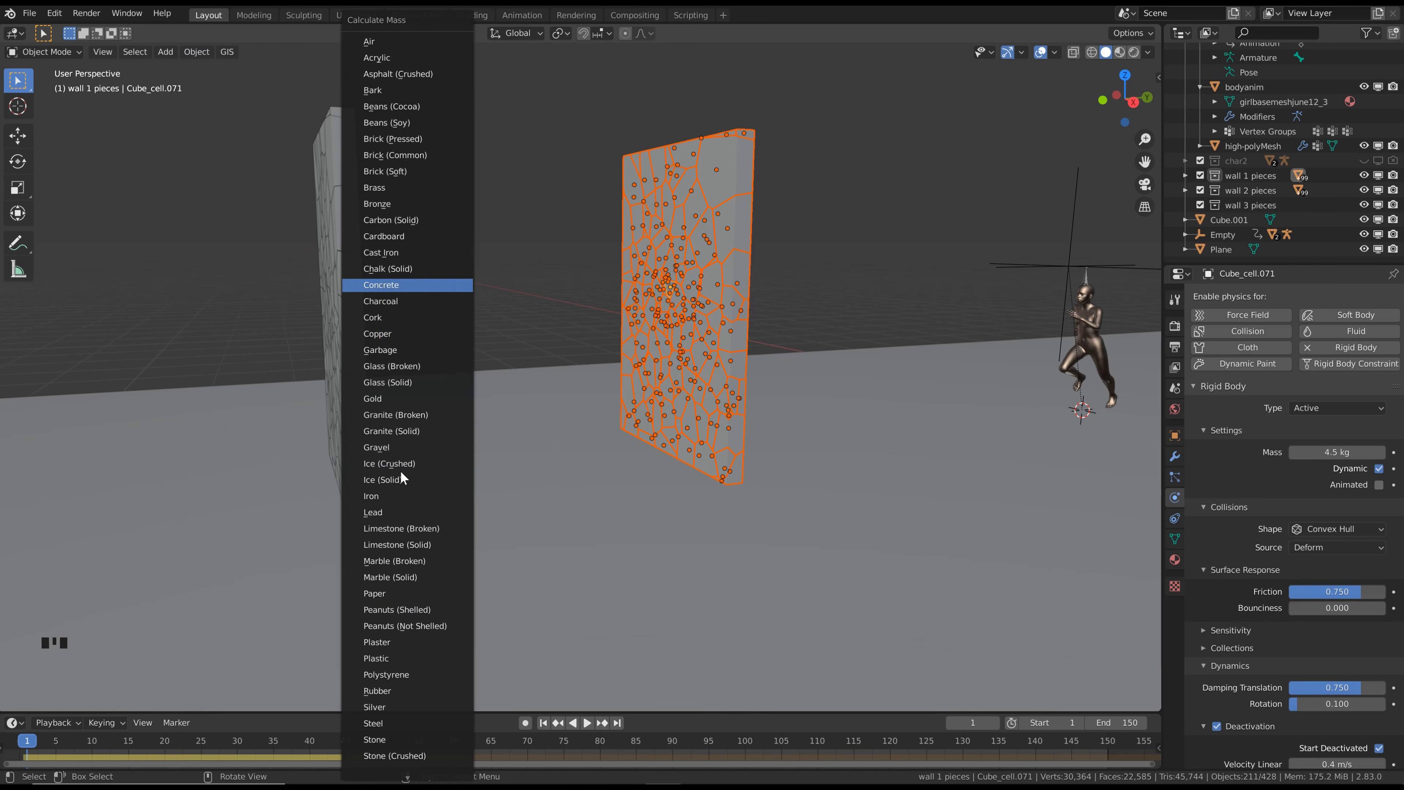
click(391, 285)
click(803, 200)
Play the simulation to frame 38 and step back to frame 32 to examine how far the first wall's debris travels
key(space)
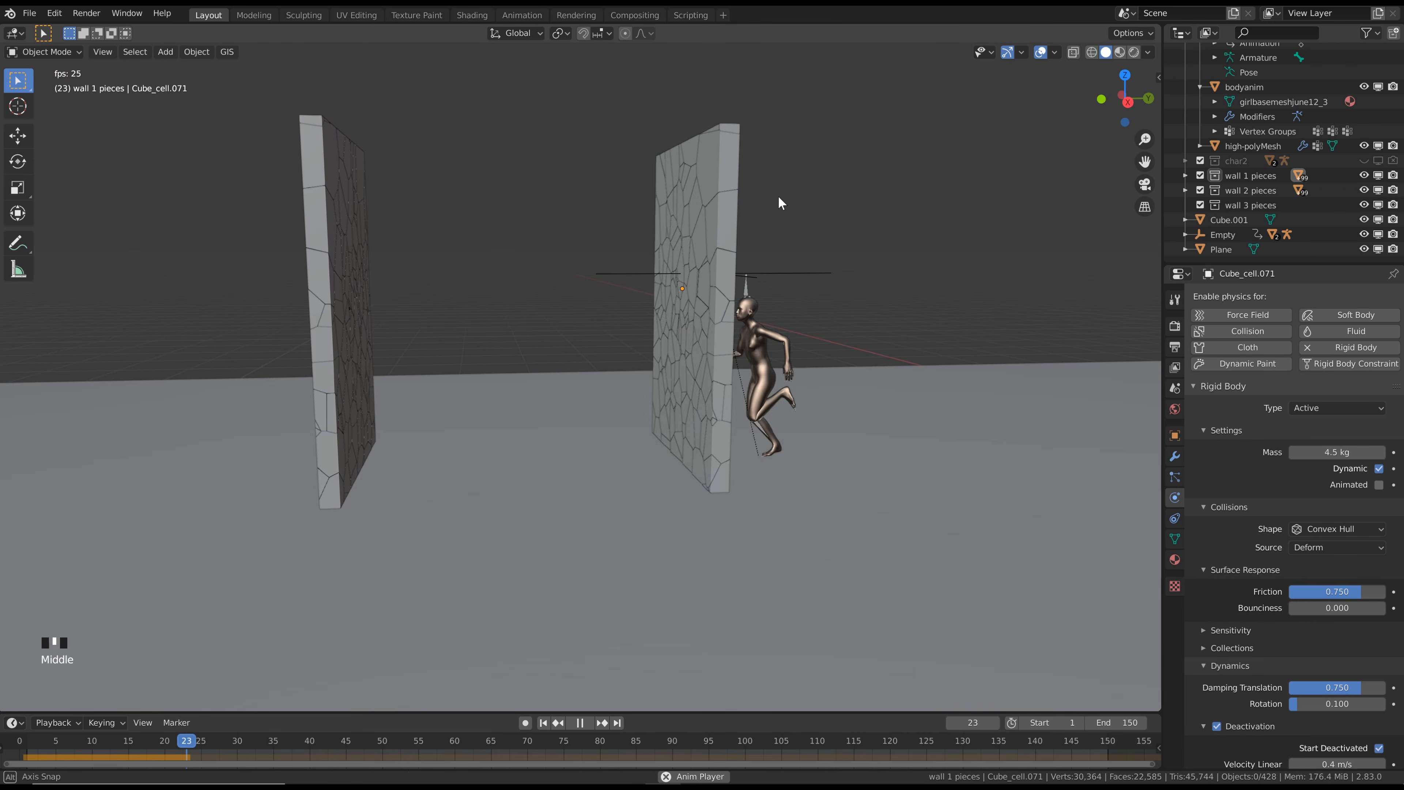
key(space)
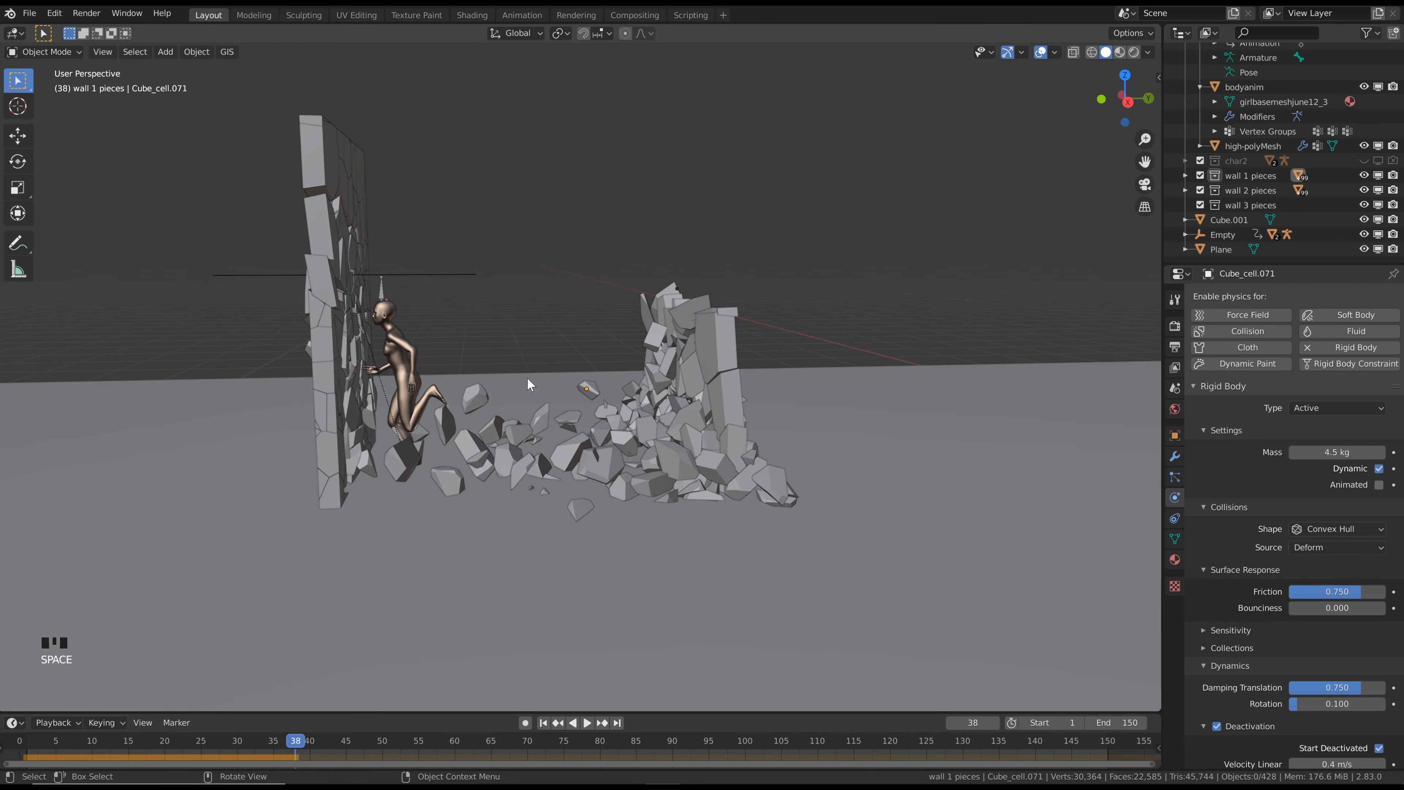
key(Left)
key(Left)
key(Left)
key(Left)
key(Left)
key(Left)
key(Left)
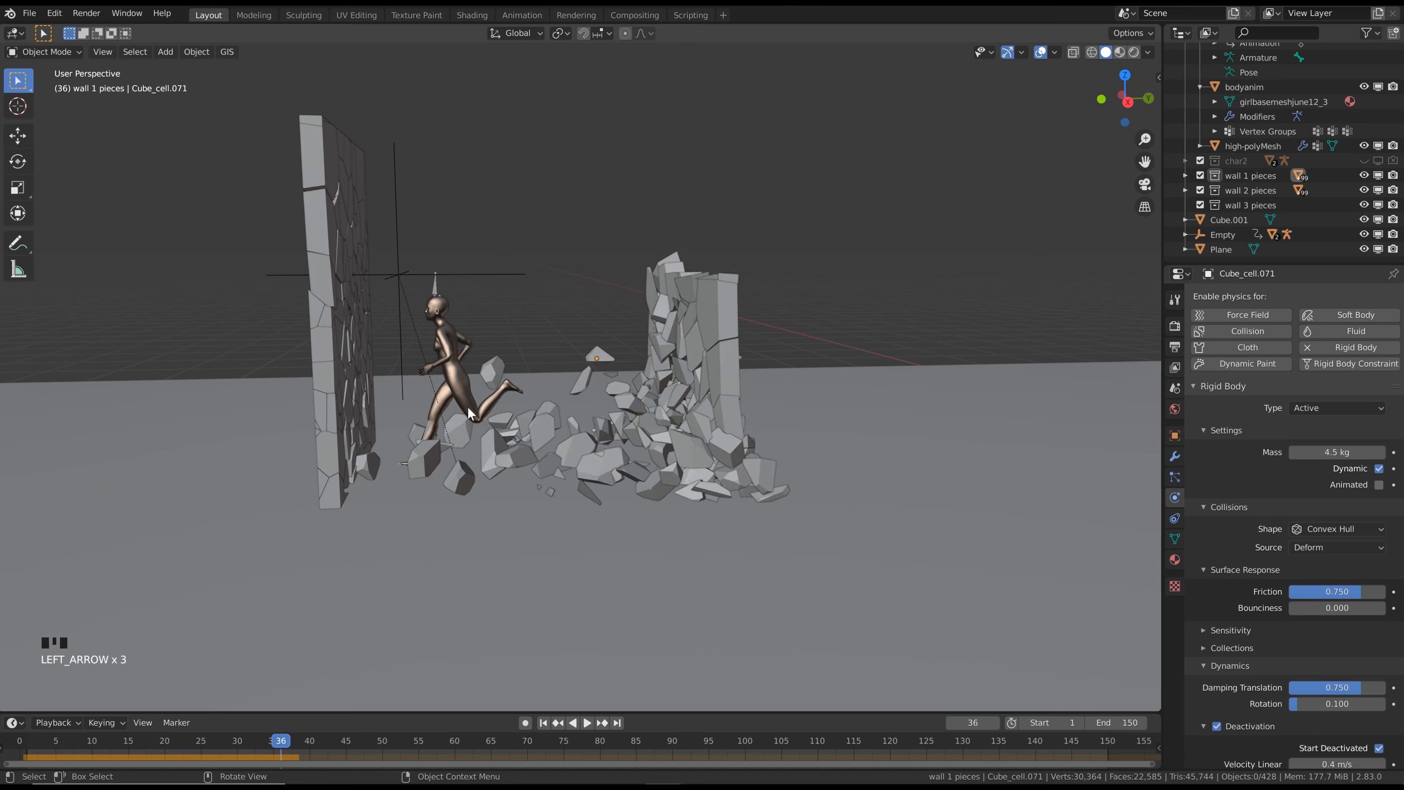
key(Left)
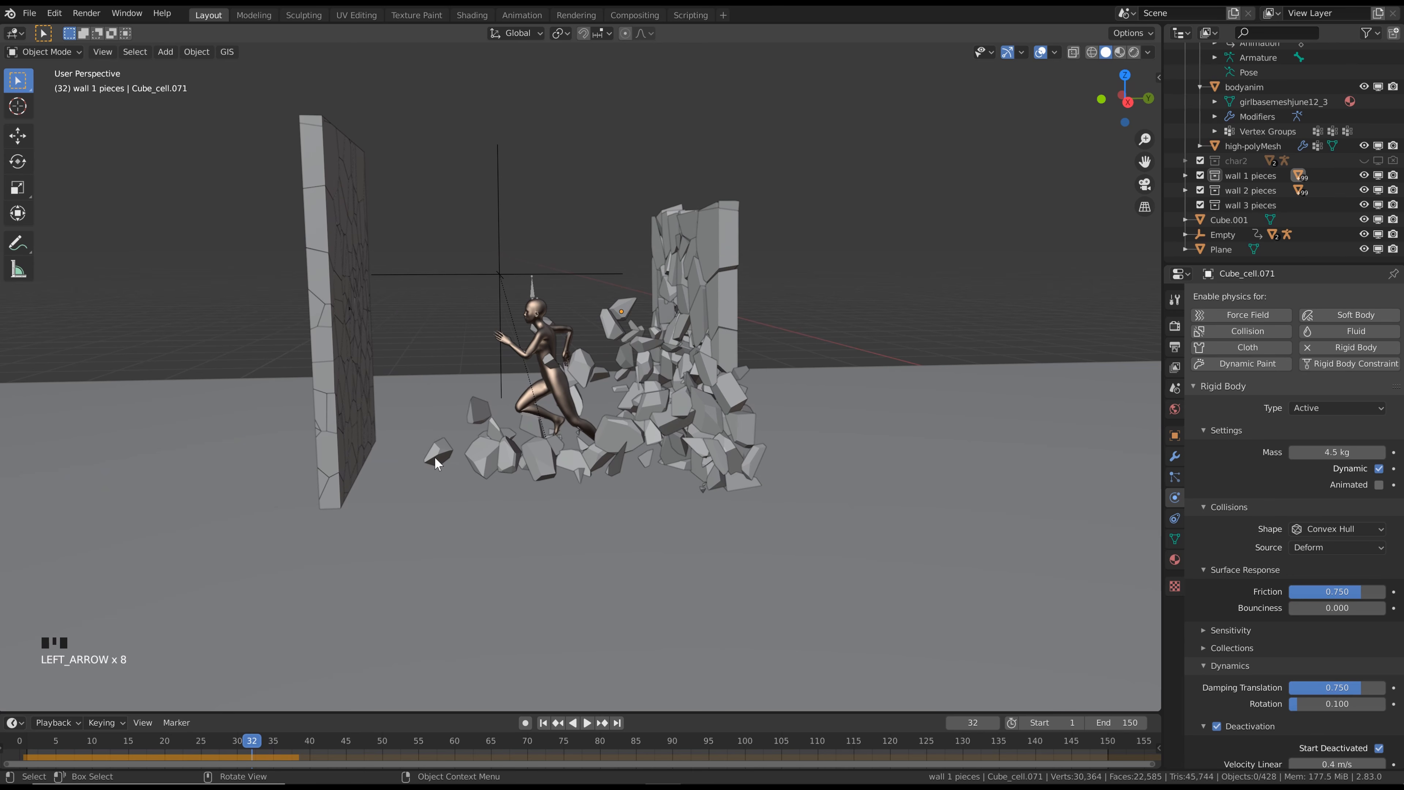
Select the stray wall piece lying ahead of the character and set its translation damping and friction to 0.9
click(431, 459)
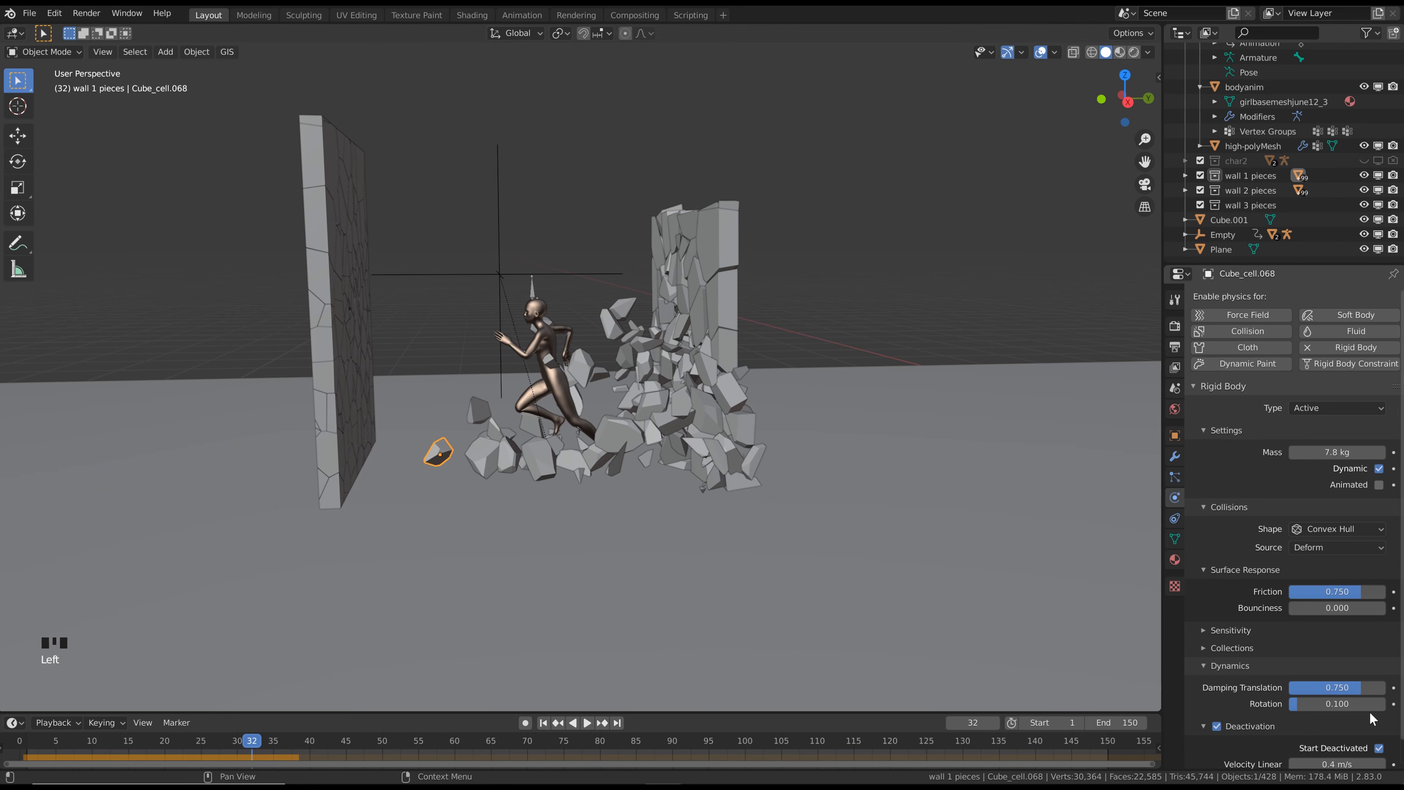
double_click(1357, 688)
text(0.9)
key(Return)
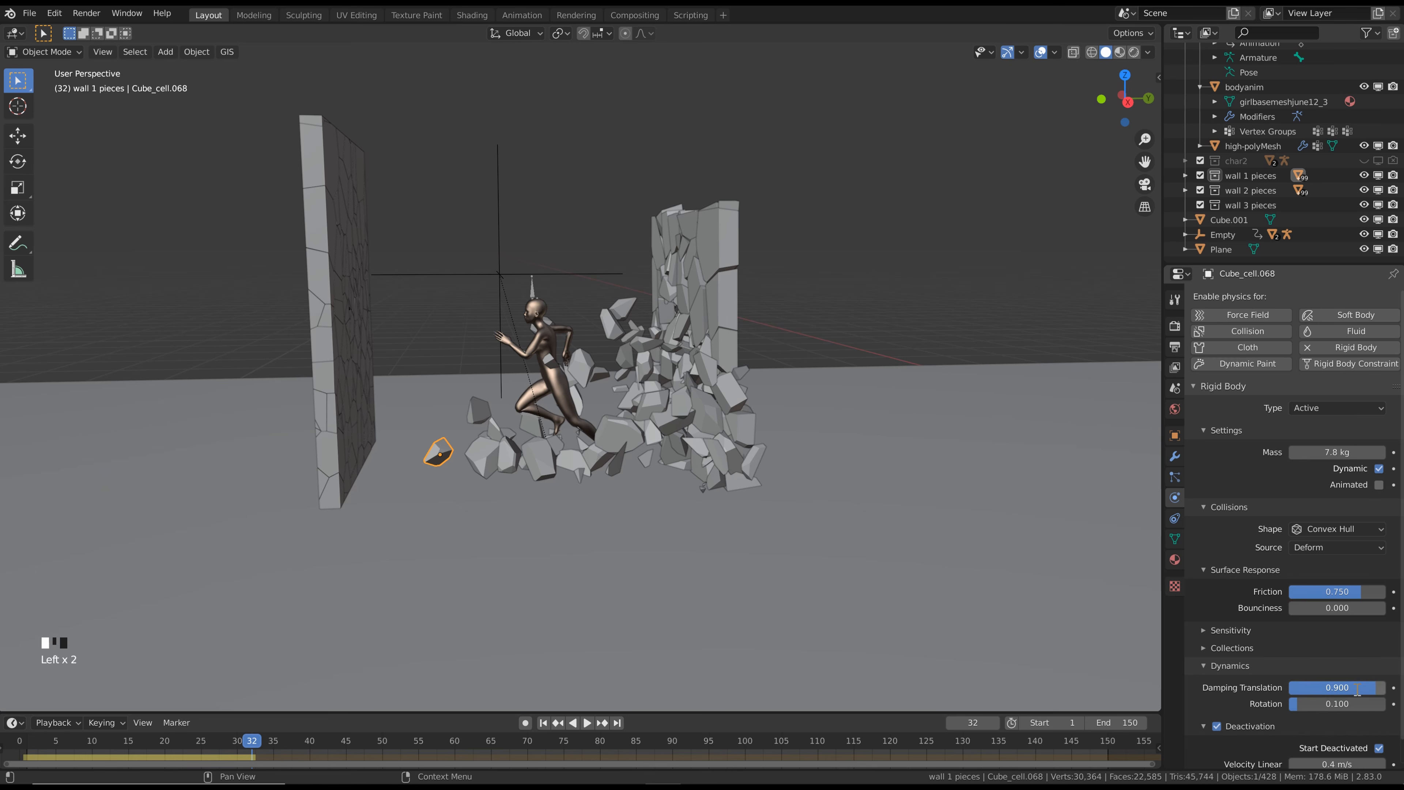
double_click(1344, 590)
text(0.9)
key(Return)
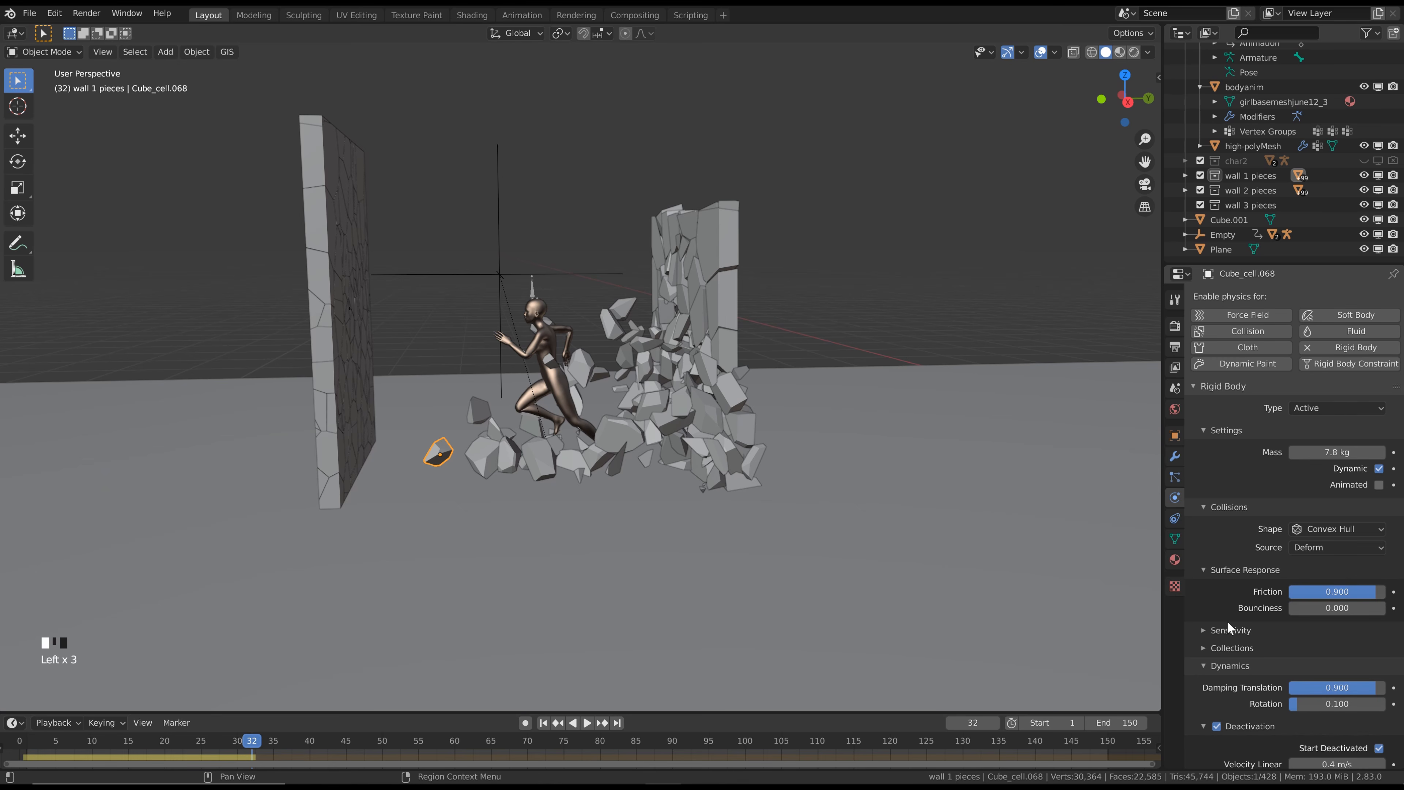
Replay the simulation from frame 1 to frame 39 and examine how the debris behaves near the second wall
click(543, 723)
key(space)
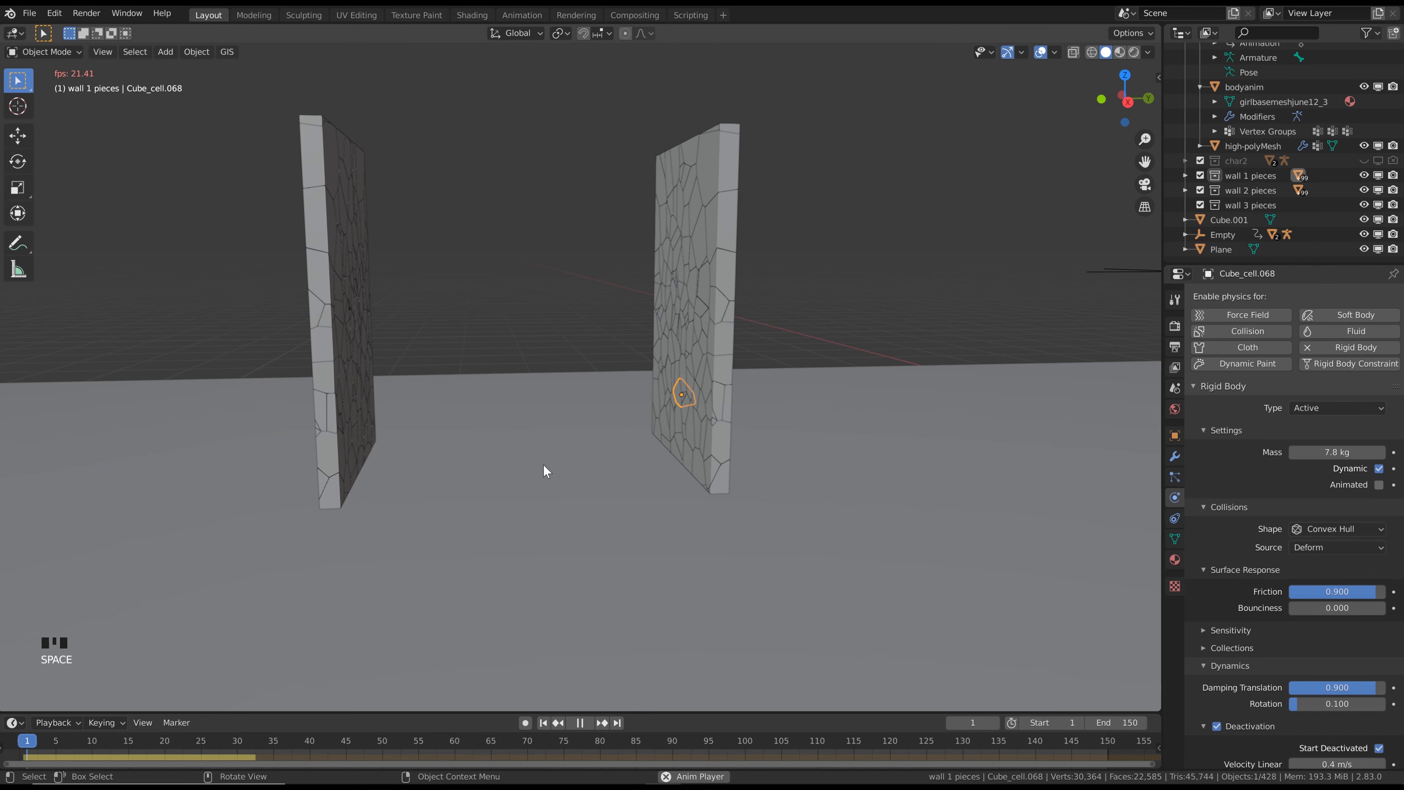
key(space)
key(space)
key(space)
key(space)
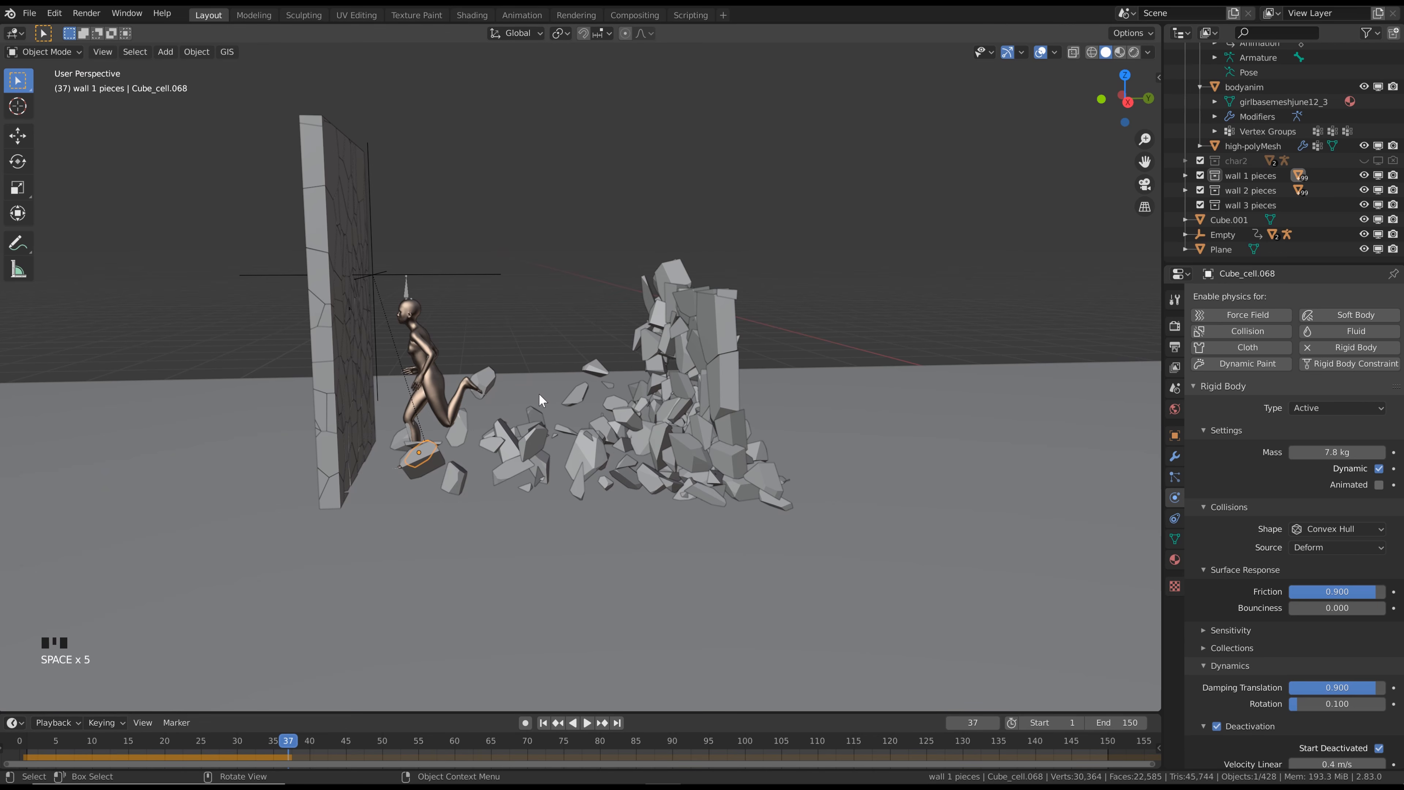
key(Right)
key(Right)
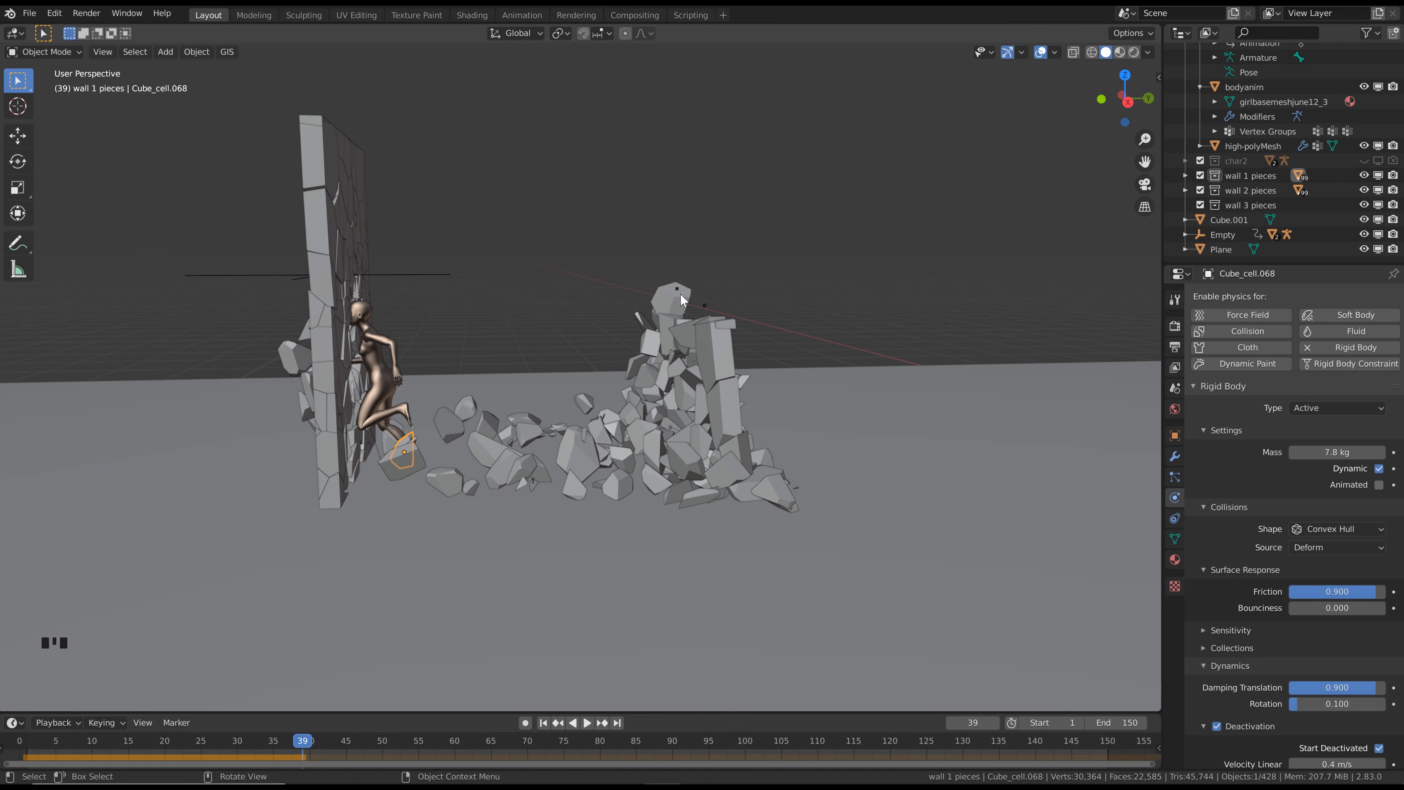
Return to frame 1 and change the rigid body type of the first wall's large upper corner piece to Passive
click(543, 722)
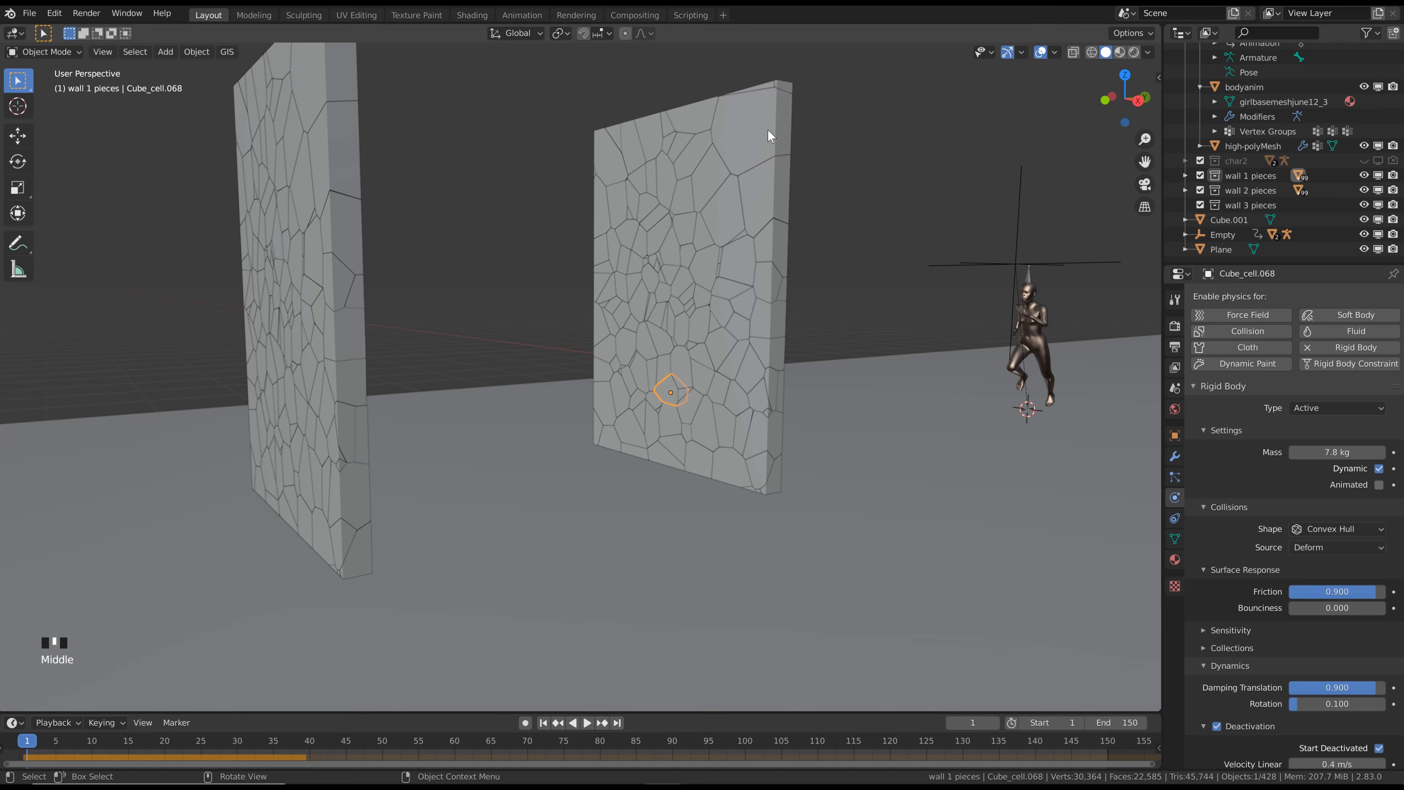
click(751, 118)
middle_drag(783, 132, 771, 124)
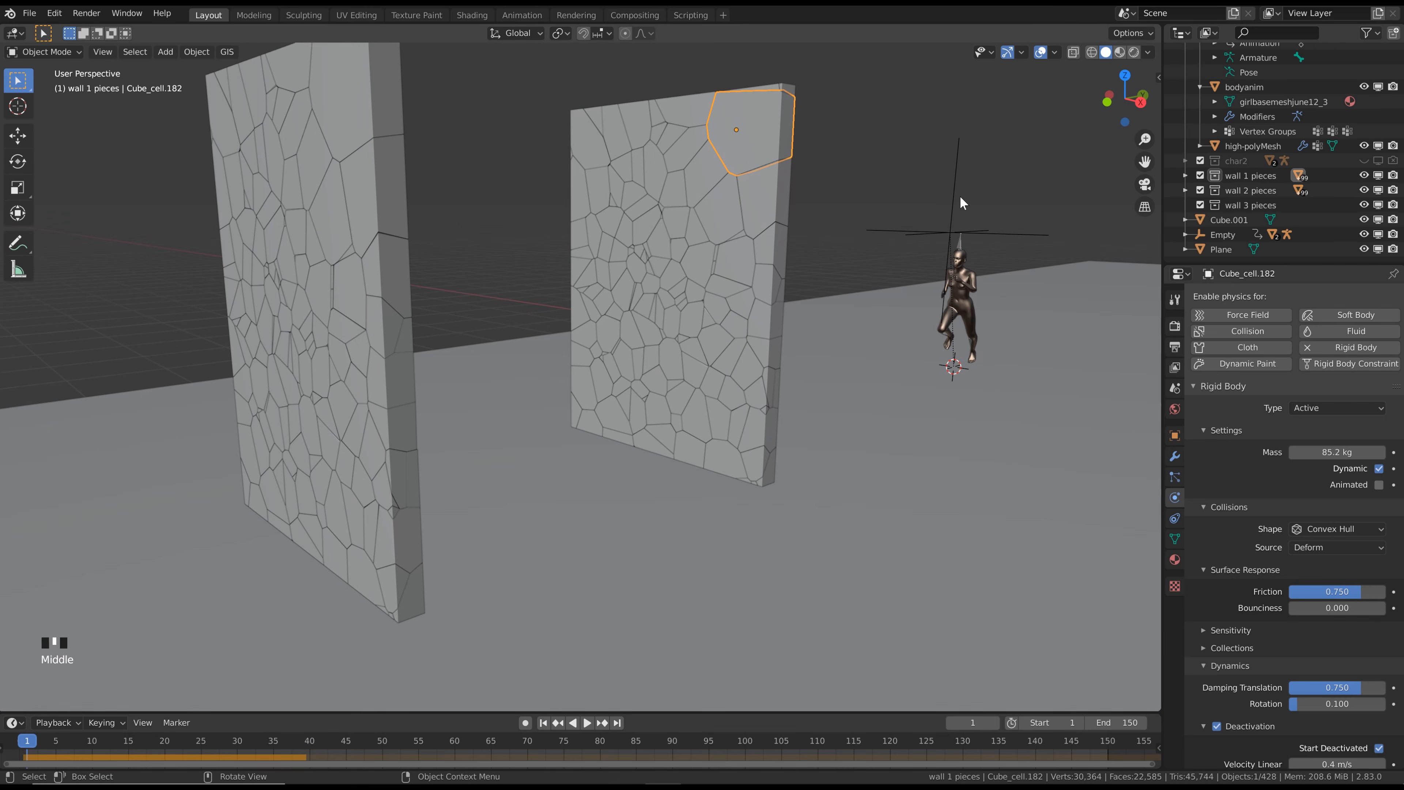
click(1314, 407)
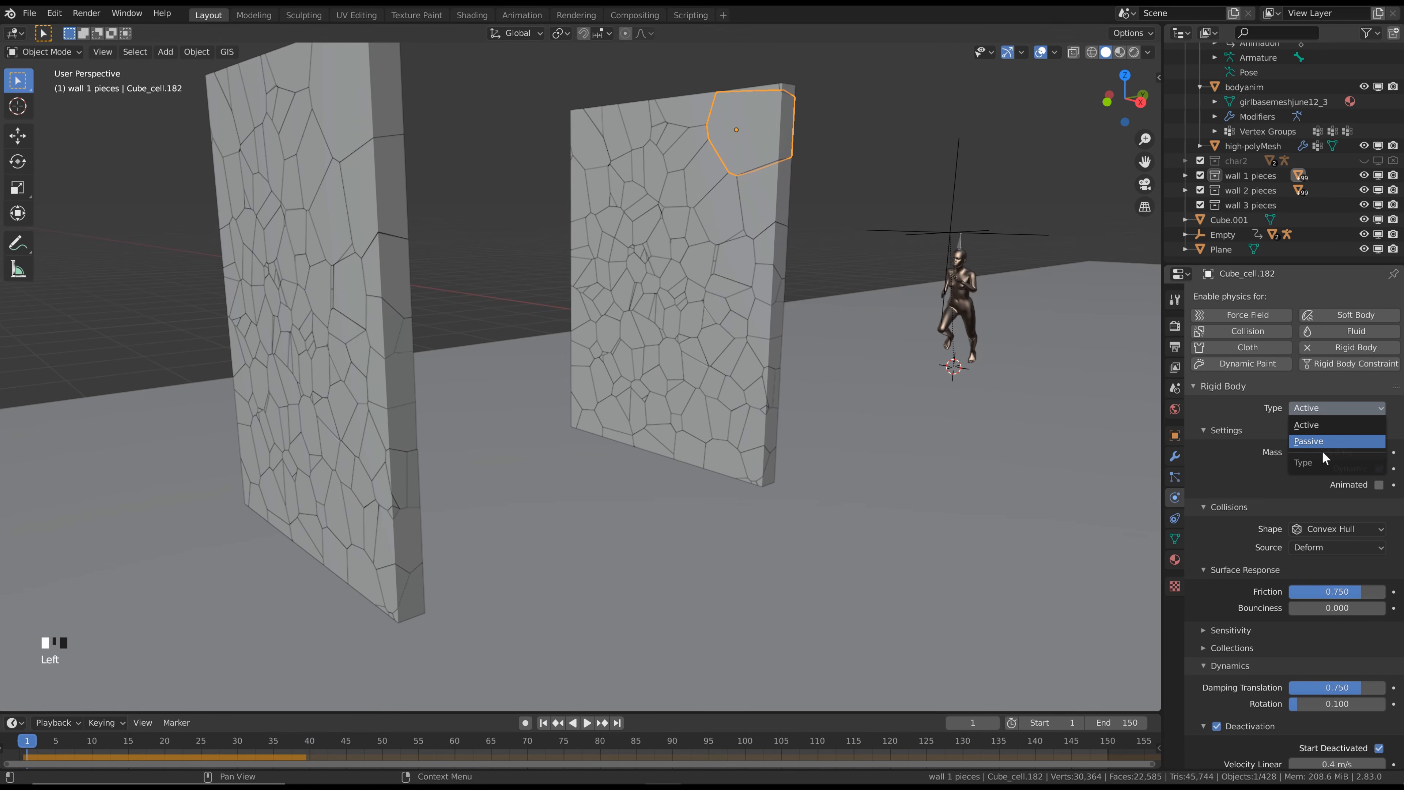
click(1322, 443)
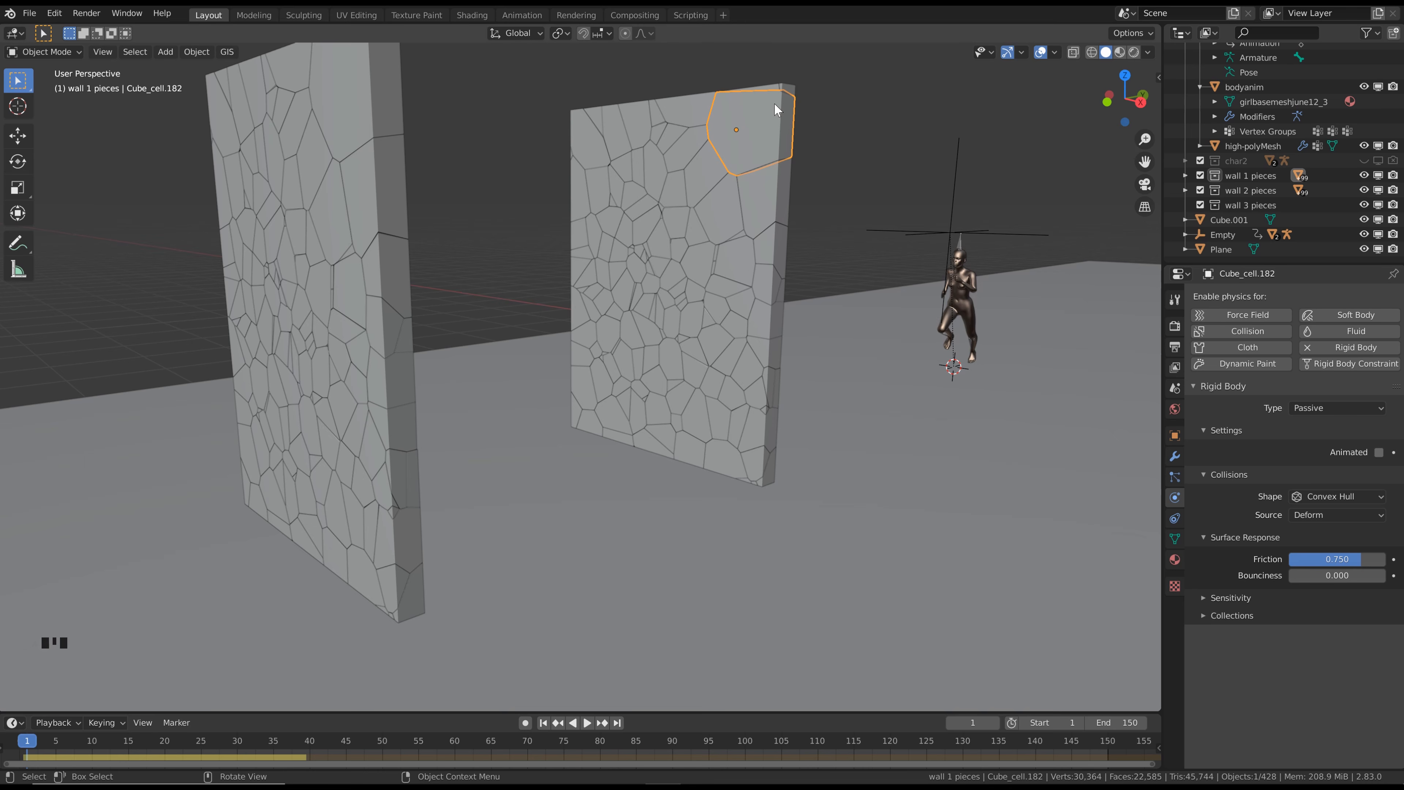
Select the first wall's top and side edge pieces and copy the active corner piece's Passive rigid body settings to them
scroll(716, 150, down, 1)
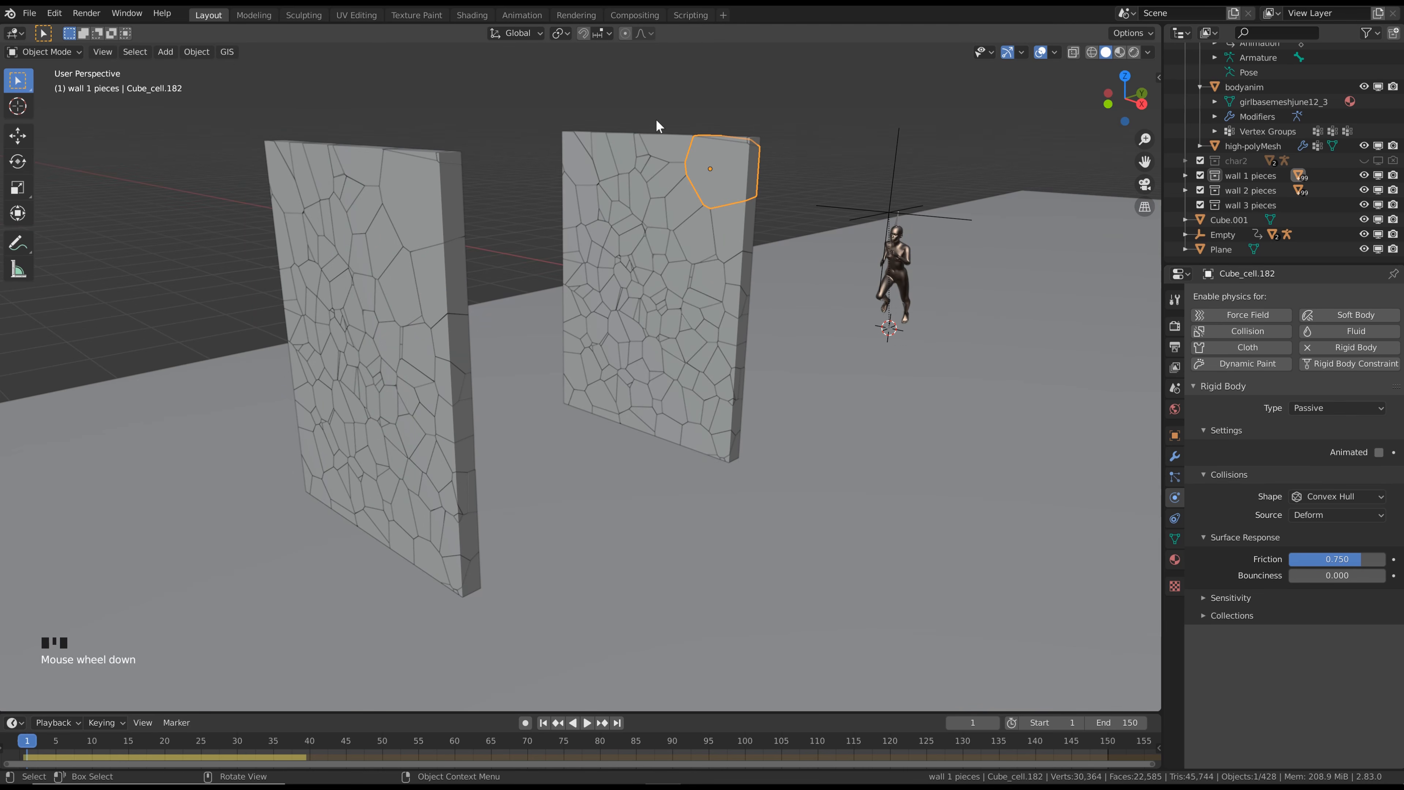
key(c)
scroll(650, 119, up, 2)
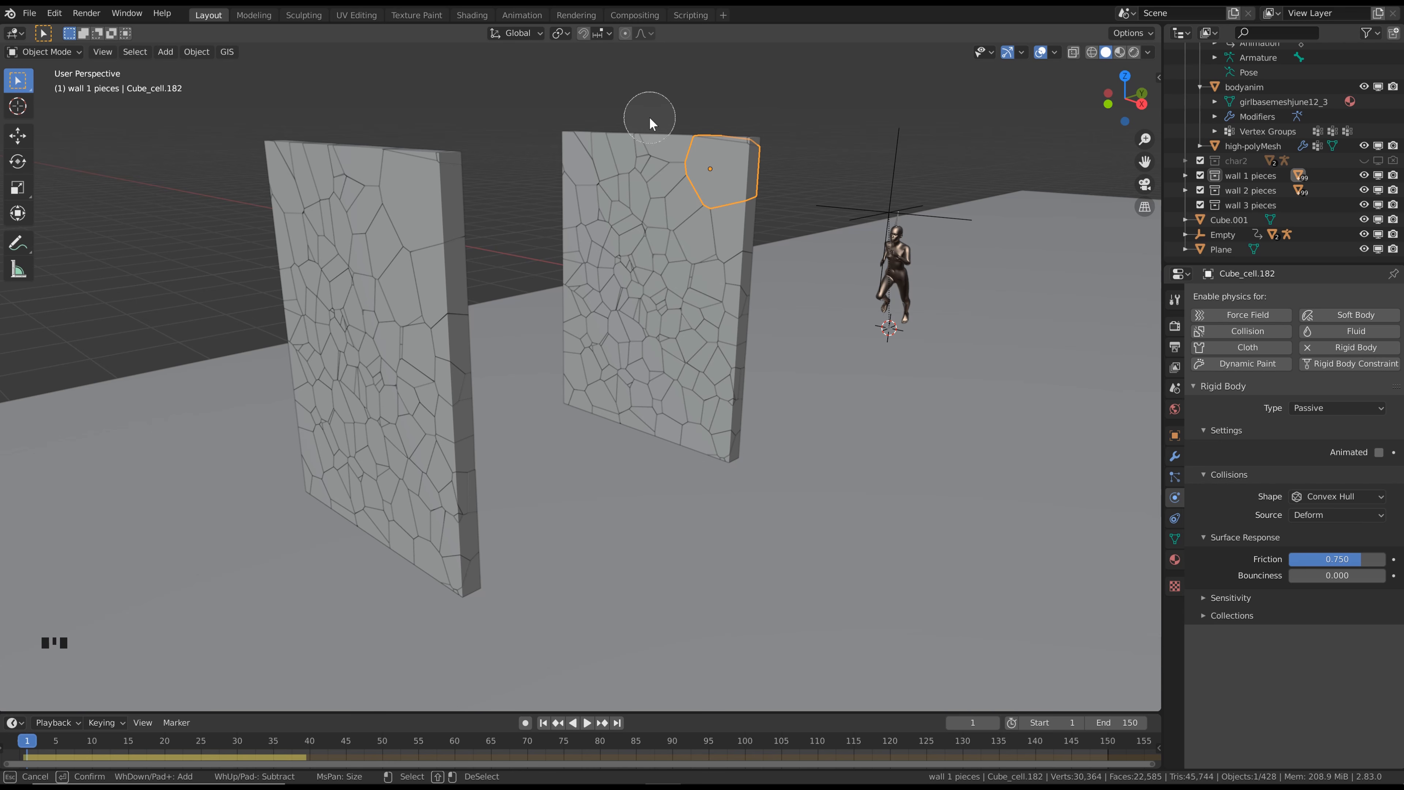
mouse_move(657, 145)
mouse_down()
mouse_move(566, 200)
mouse_move(572, 389)
mouse_up()
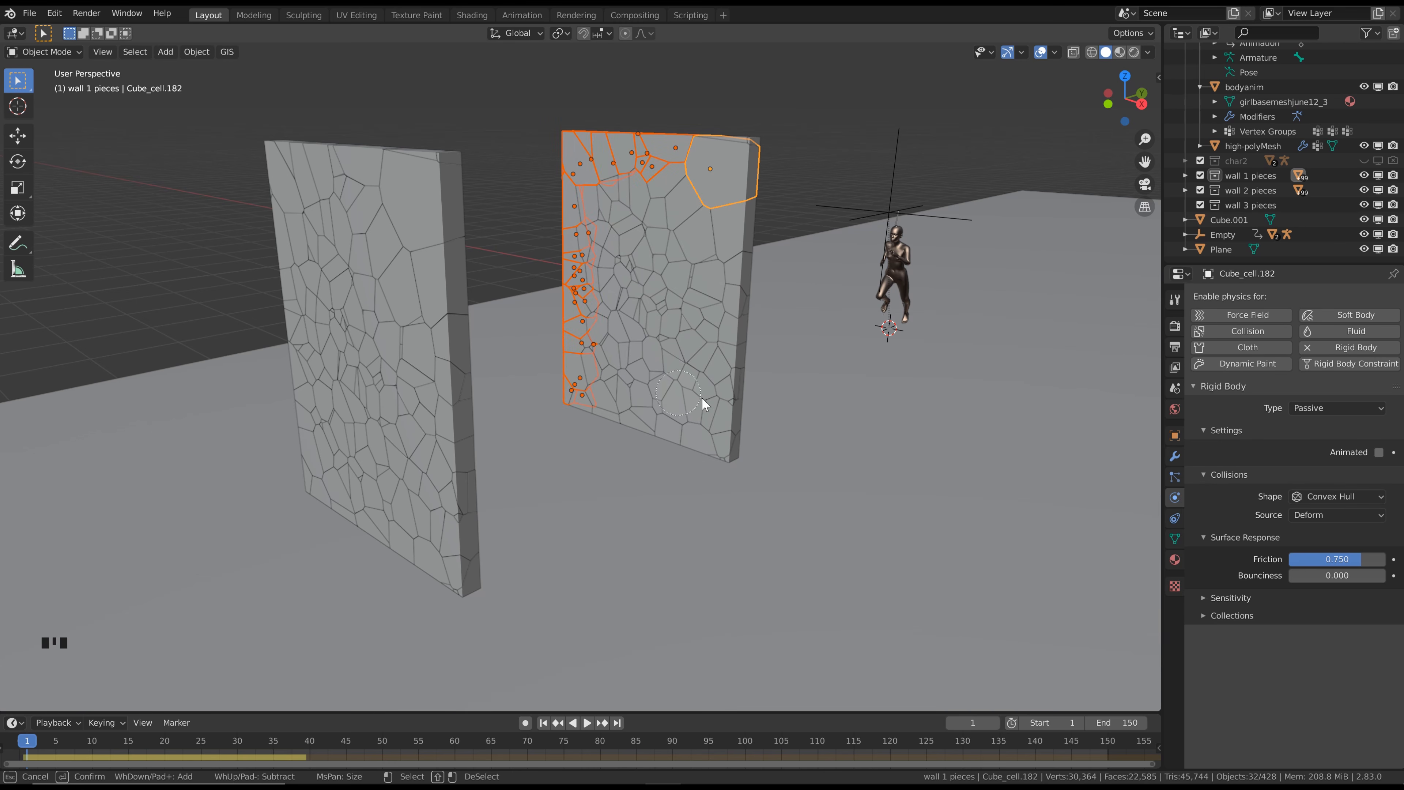
drag(728, 436, 731, 377)
mouse_move(735, 259)
mouse_down()
mouse_move(569, 145)
mouse_move(651, 166)
mouse_up()
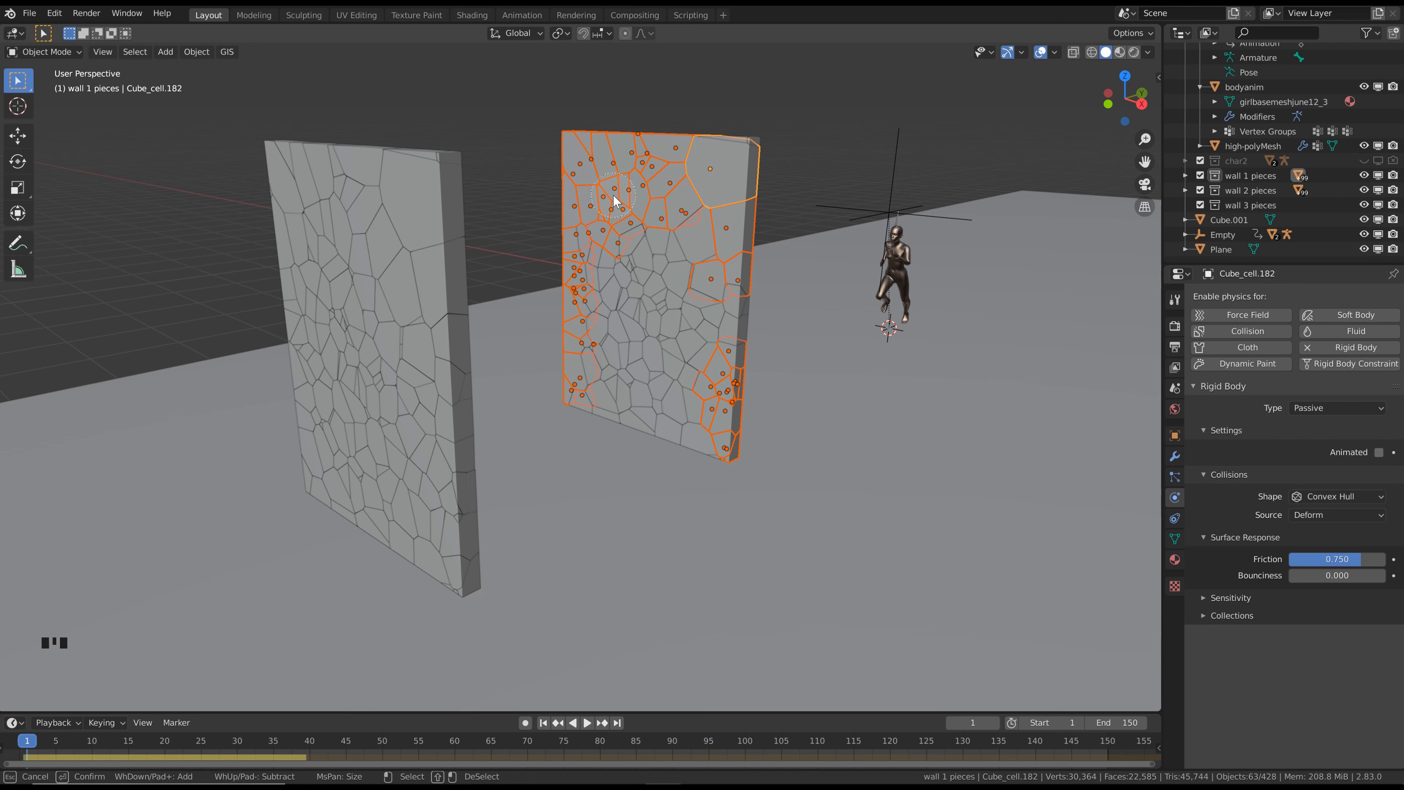
key(Escape)
click(200, 52)
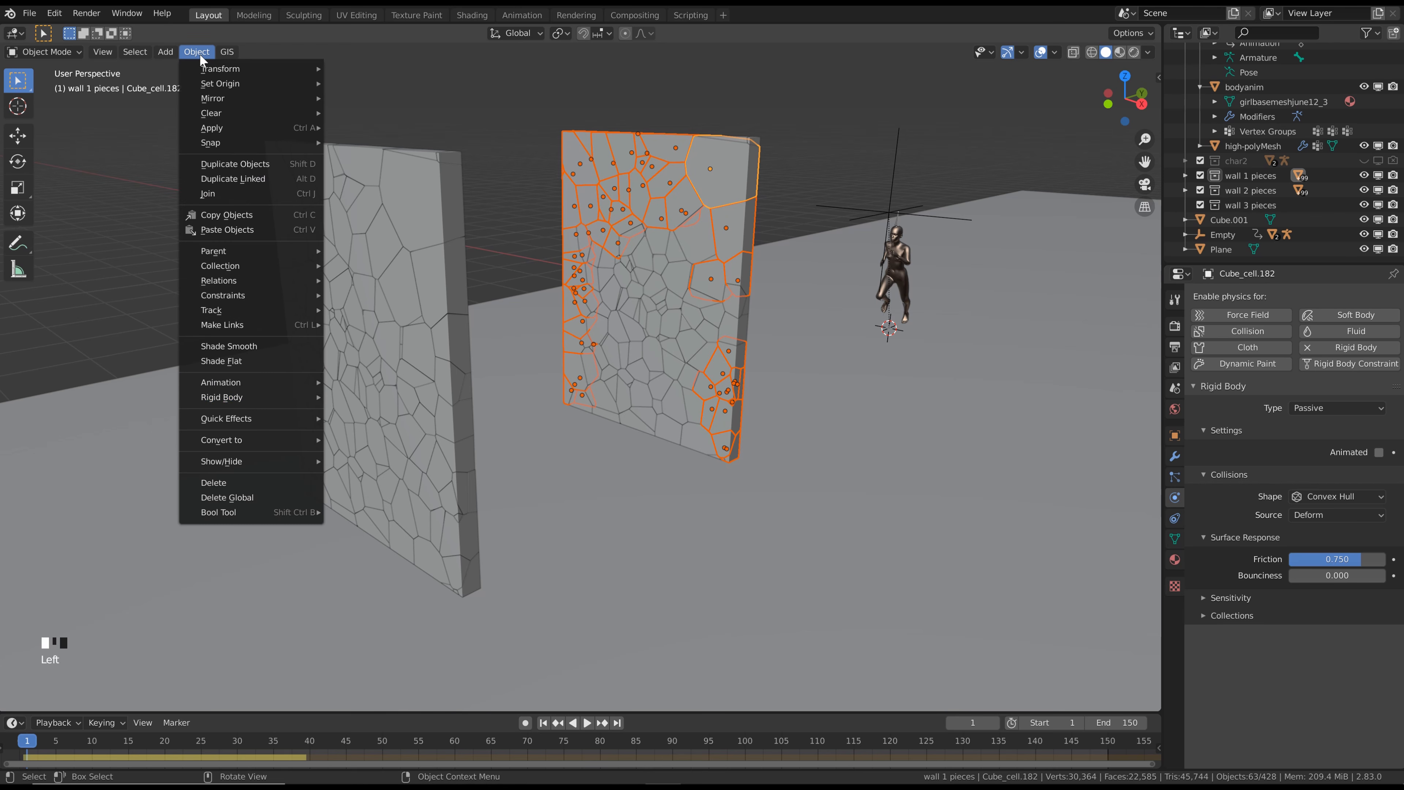
mouse_move(250, 396)
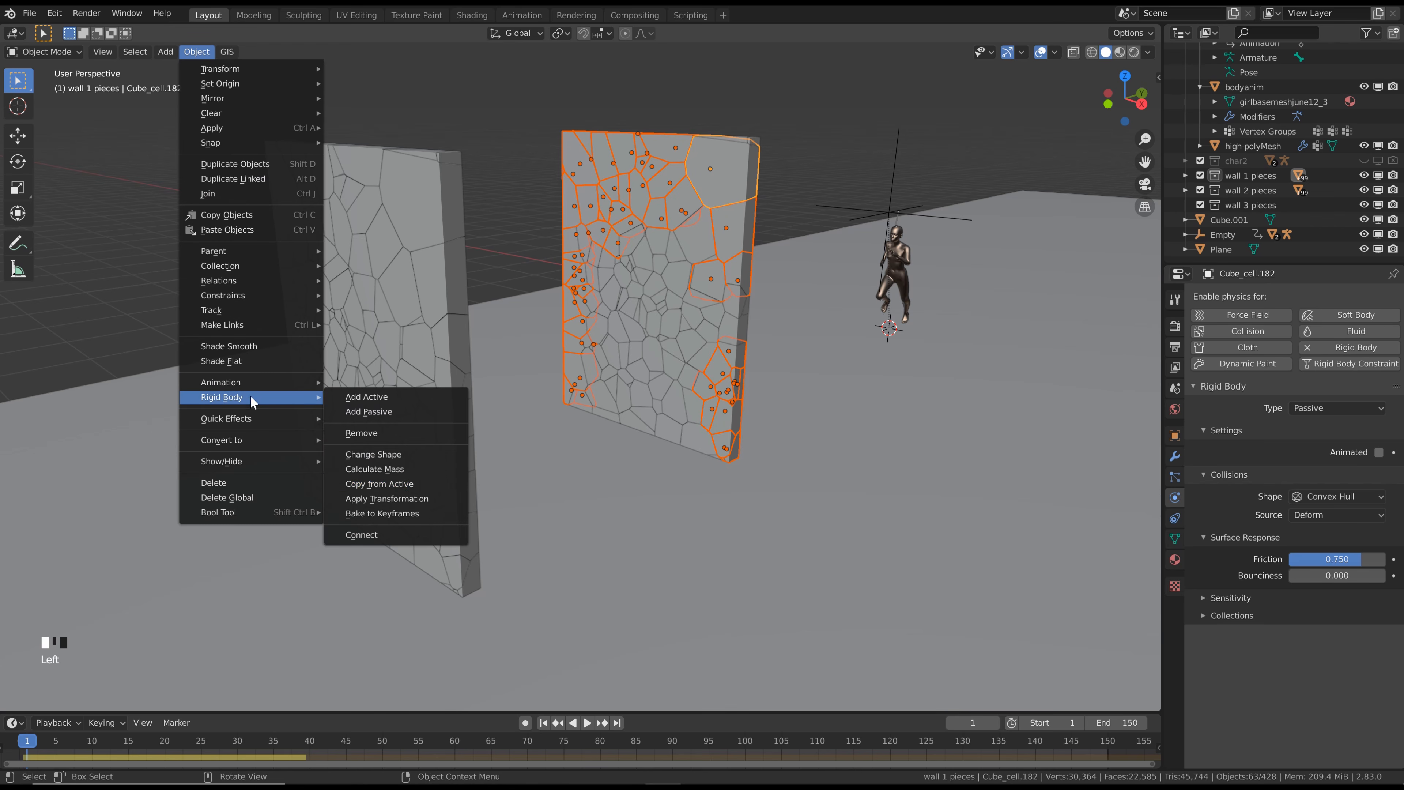
click(413, 485)
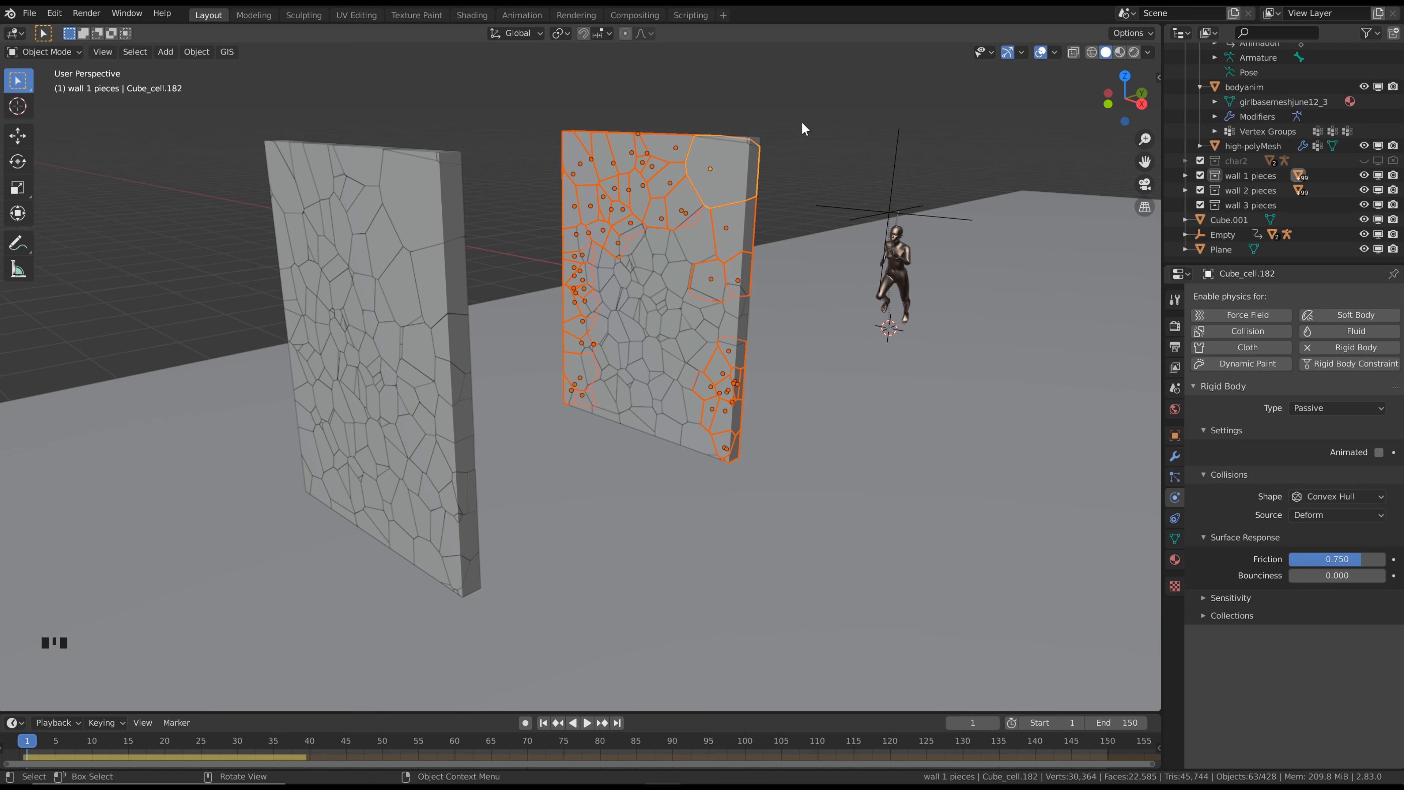
Play the simulation from frame 1 to frame 42 and step back around frame 35 to examine the debris between the walls
key(space)
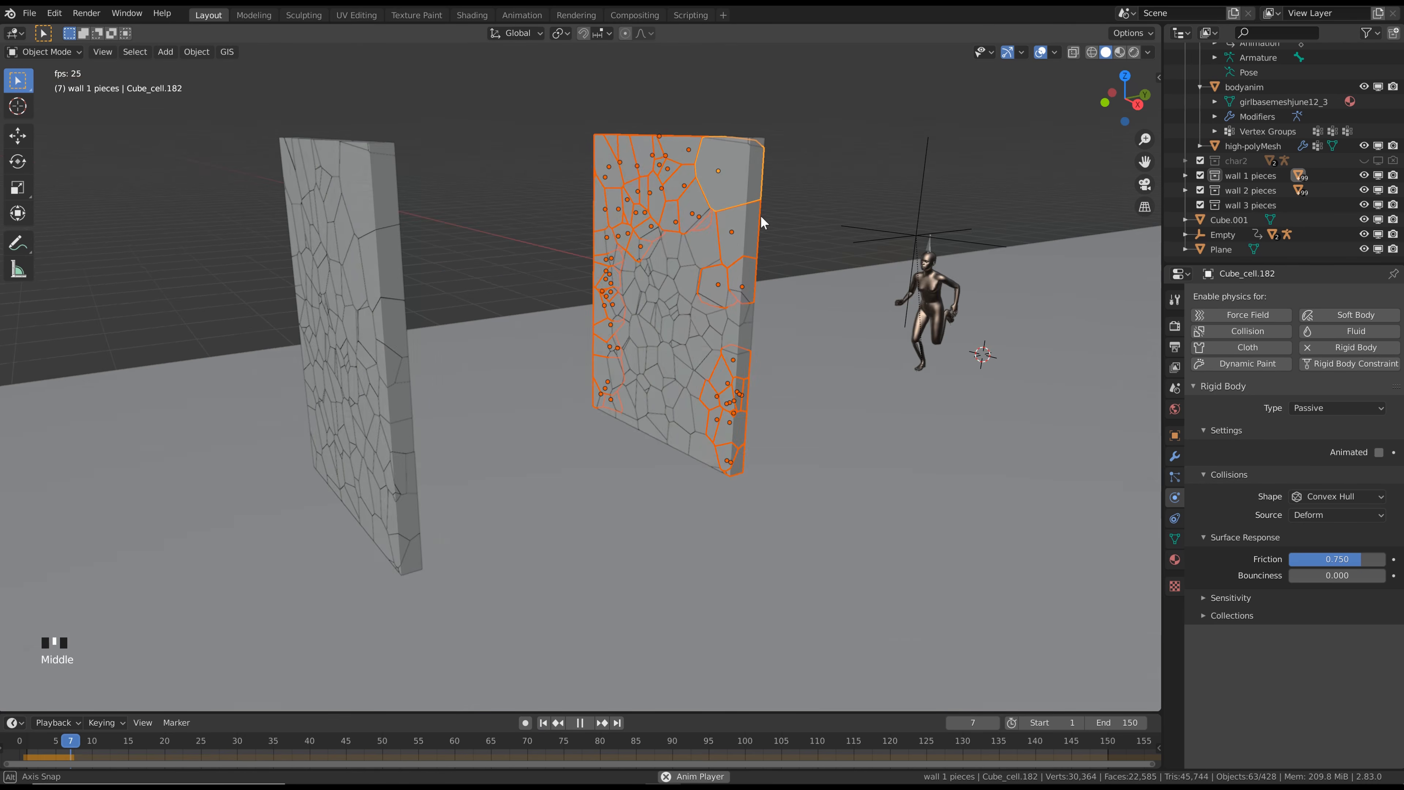
middle_drag(761, 215, 581, 211)
key(space)
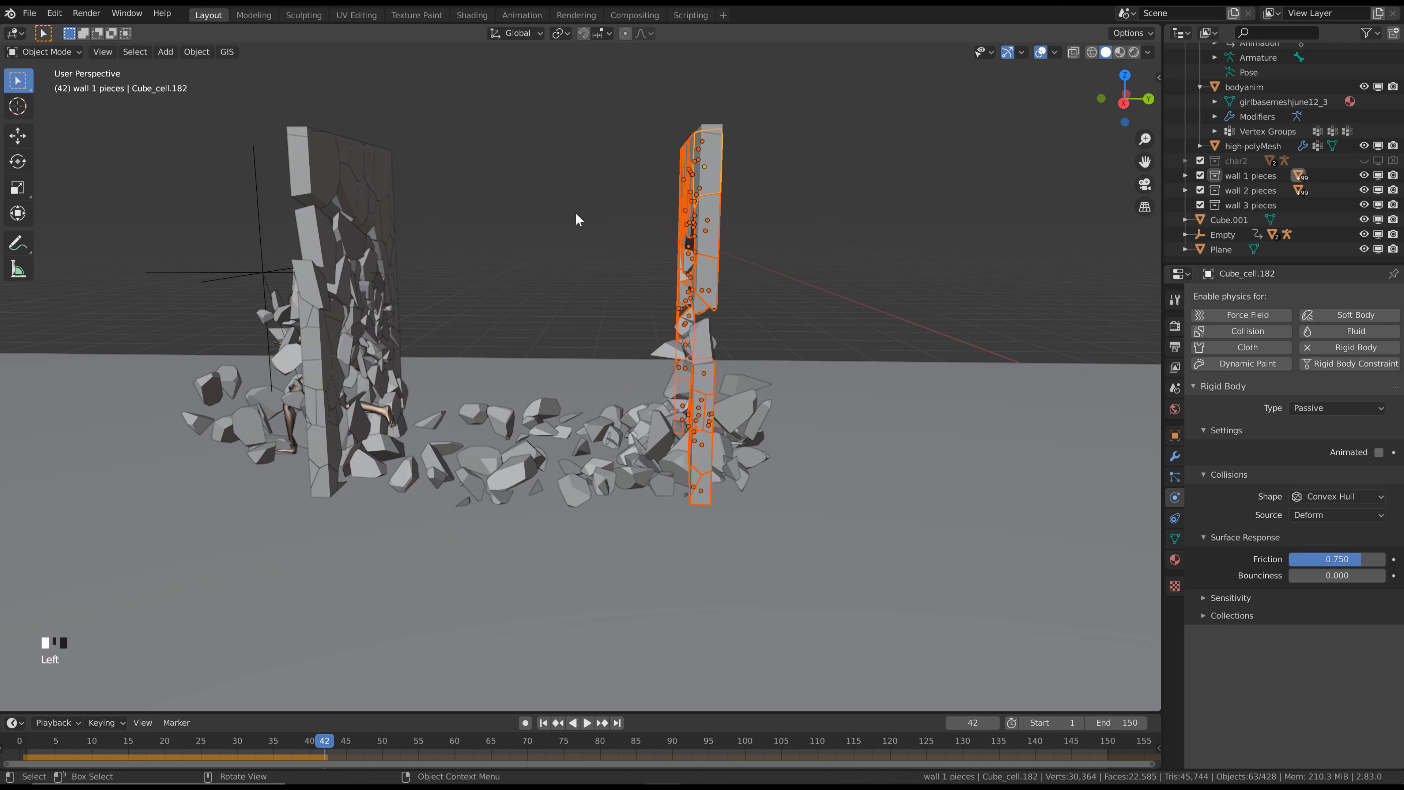
click(575, 212)
key(Left)
key(Left)
key(Left)
key(Left)
key(Left)
key(Left)
key(Left)
key(Left)
key(Left)
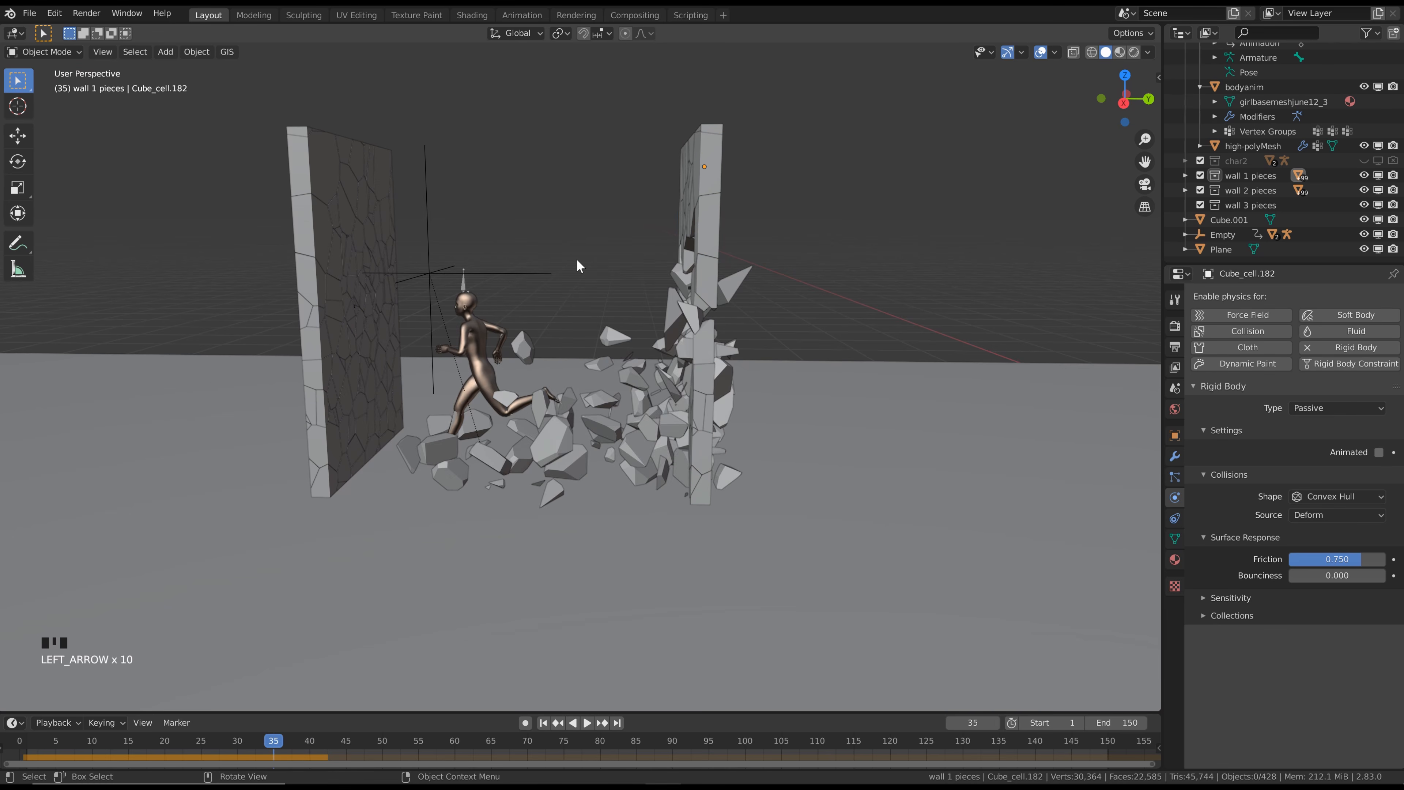
key(Right)
key(Right)
Change the rigid body type of the stray piece lying between the character and the second wall to Passive
shift+middle_drag(577, 260, 659, 300)
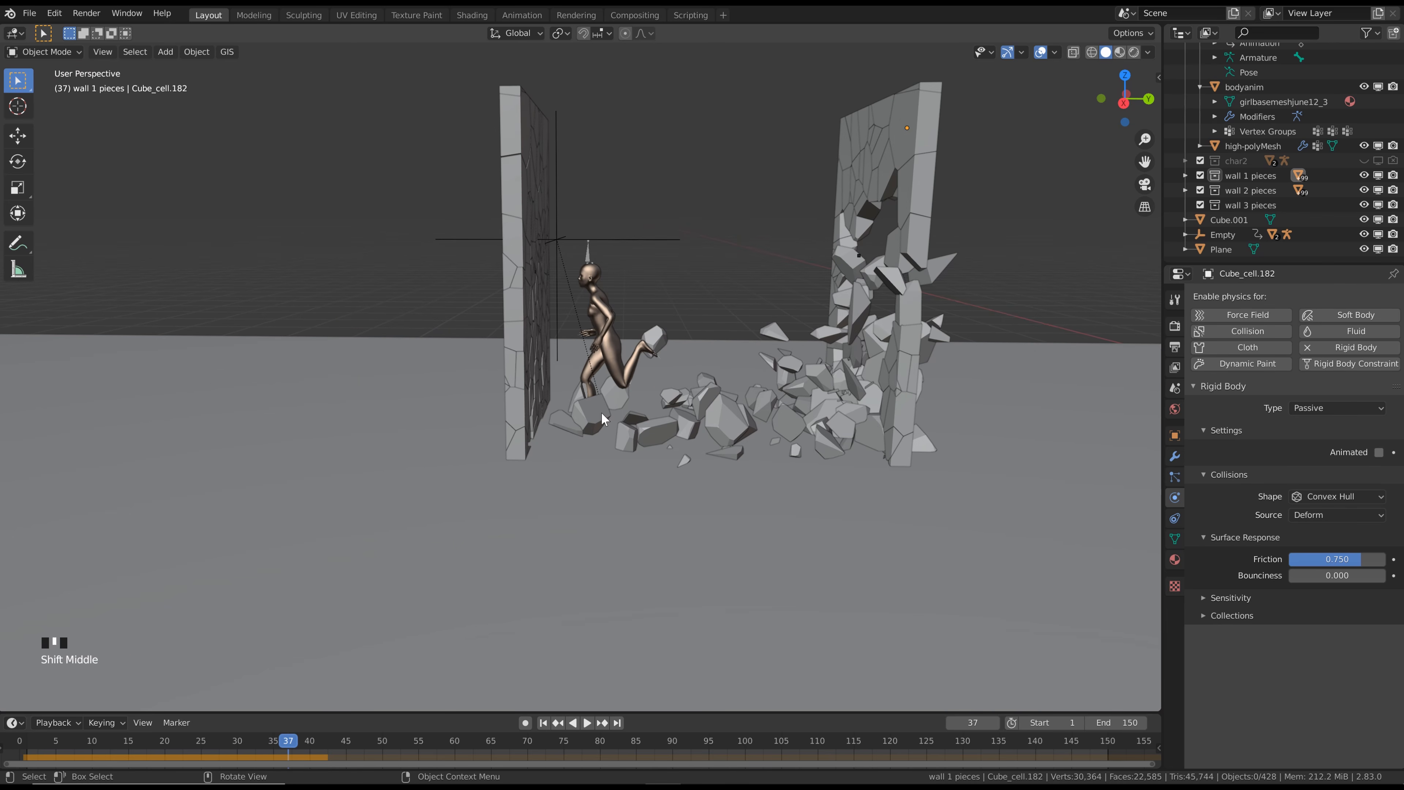
click(567, 428)
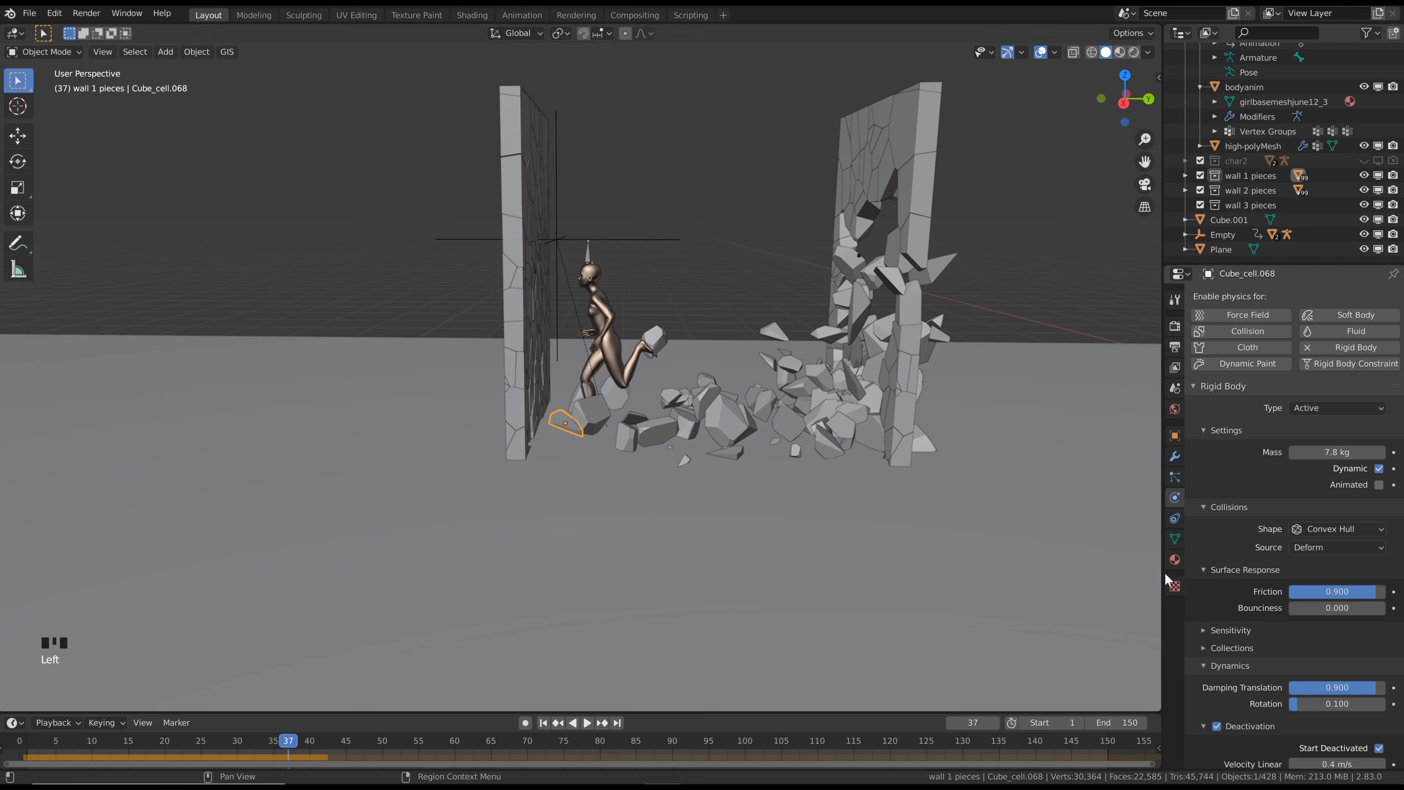
click(1347, 406)
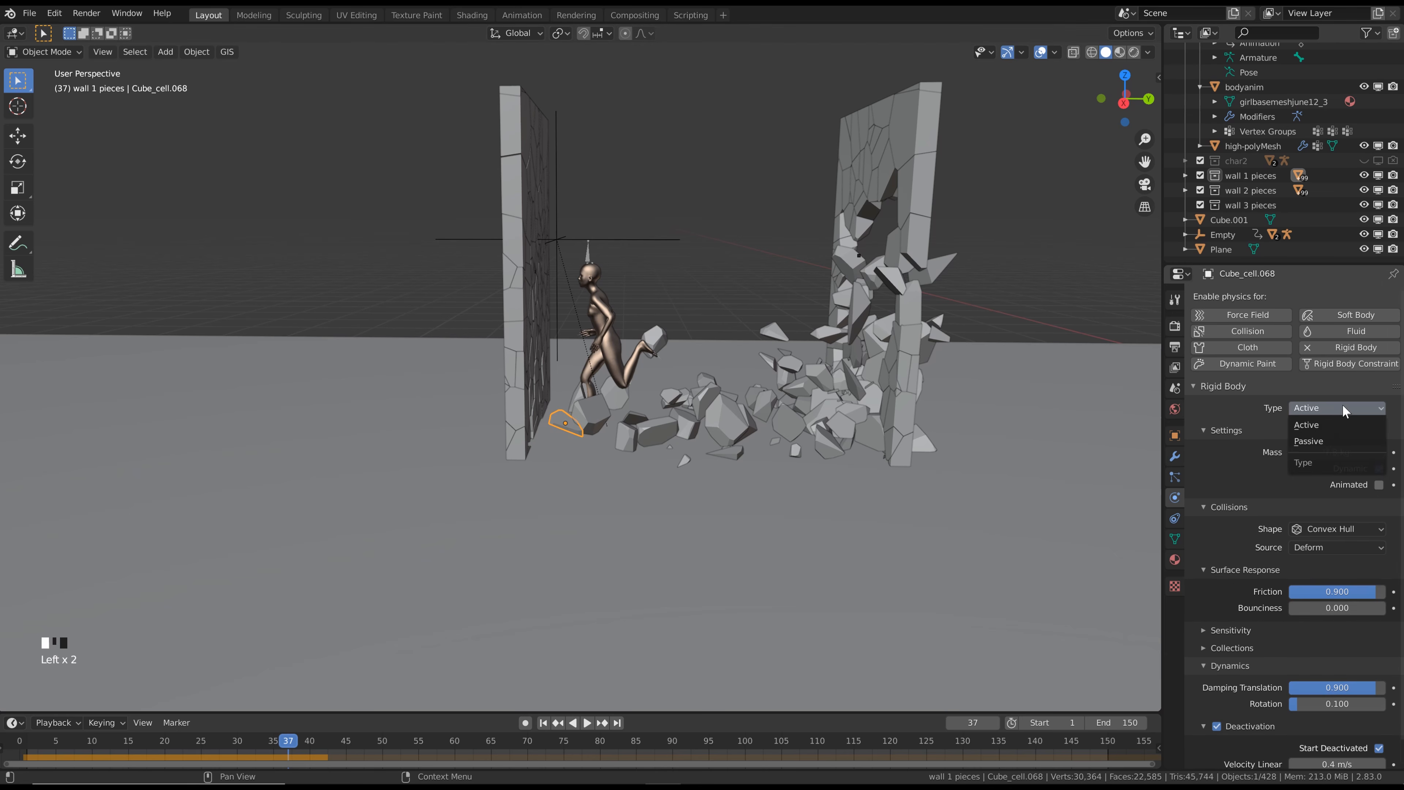
click(1333, 437)
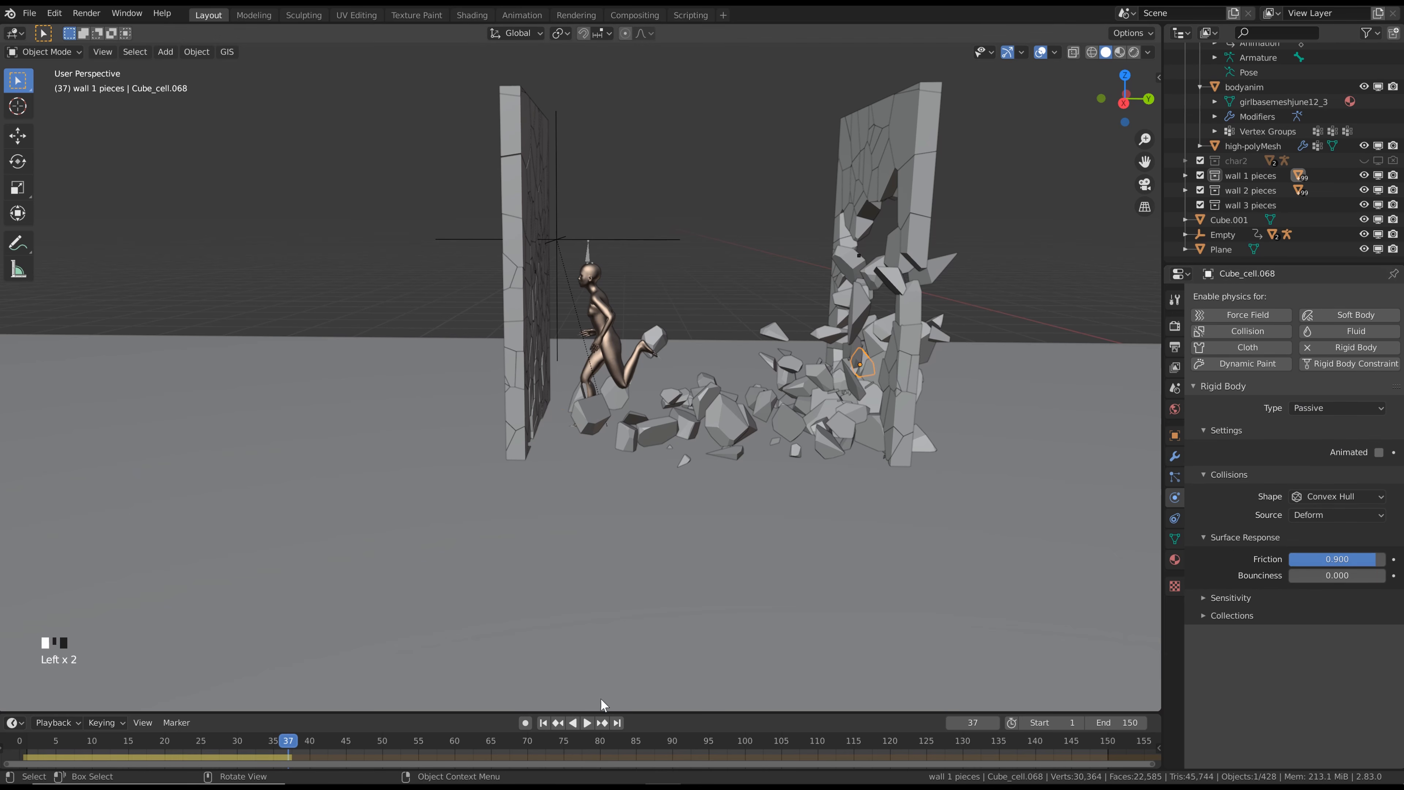
Replay the simulation from frame 1 and step through the frames around 38 to examine the character's impact on the second wall
click(543, 722)
key(space)
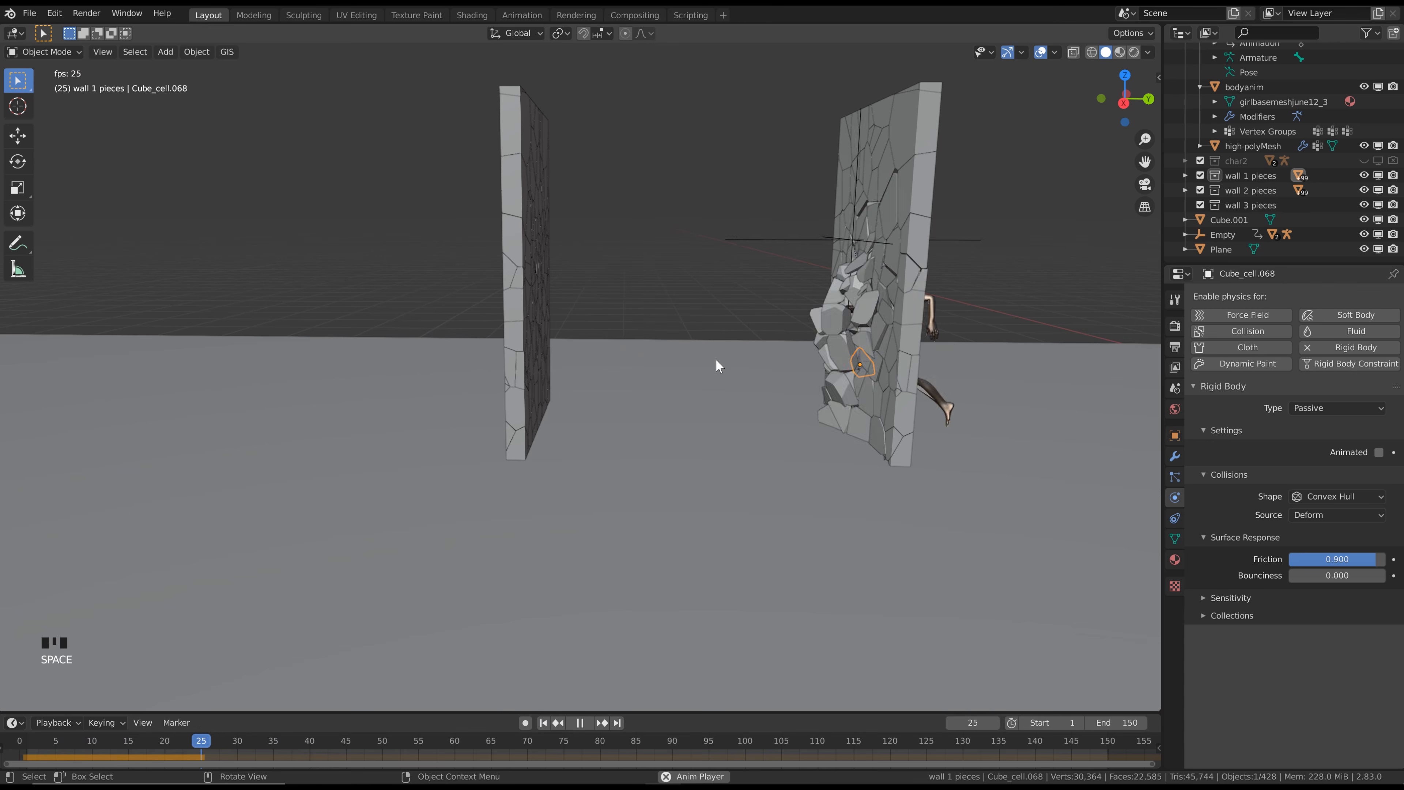
key(space)
click(543, 722)
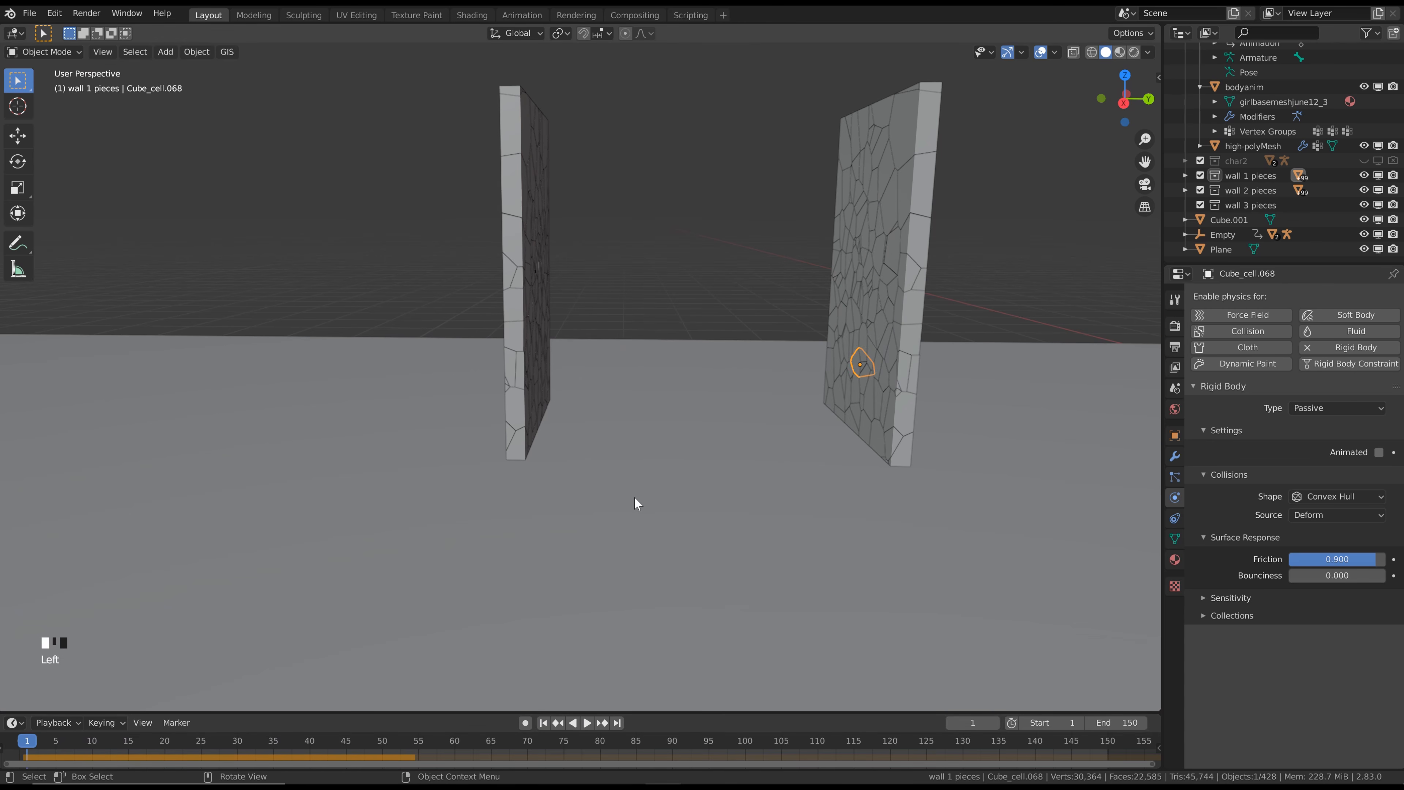
key(space)
Continue playback to frame 51 and examine both broken walls and the scattered debris from several angles
key(space)
key(Left)
key(Right)
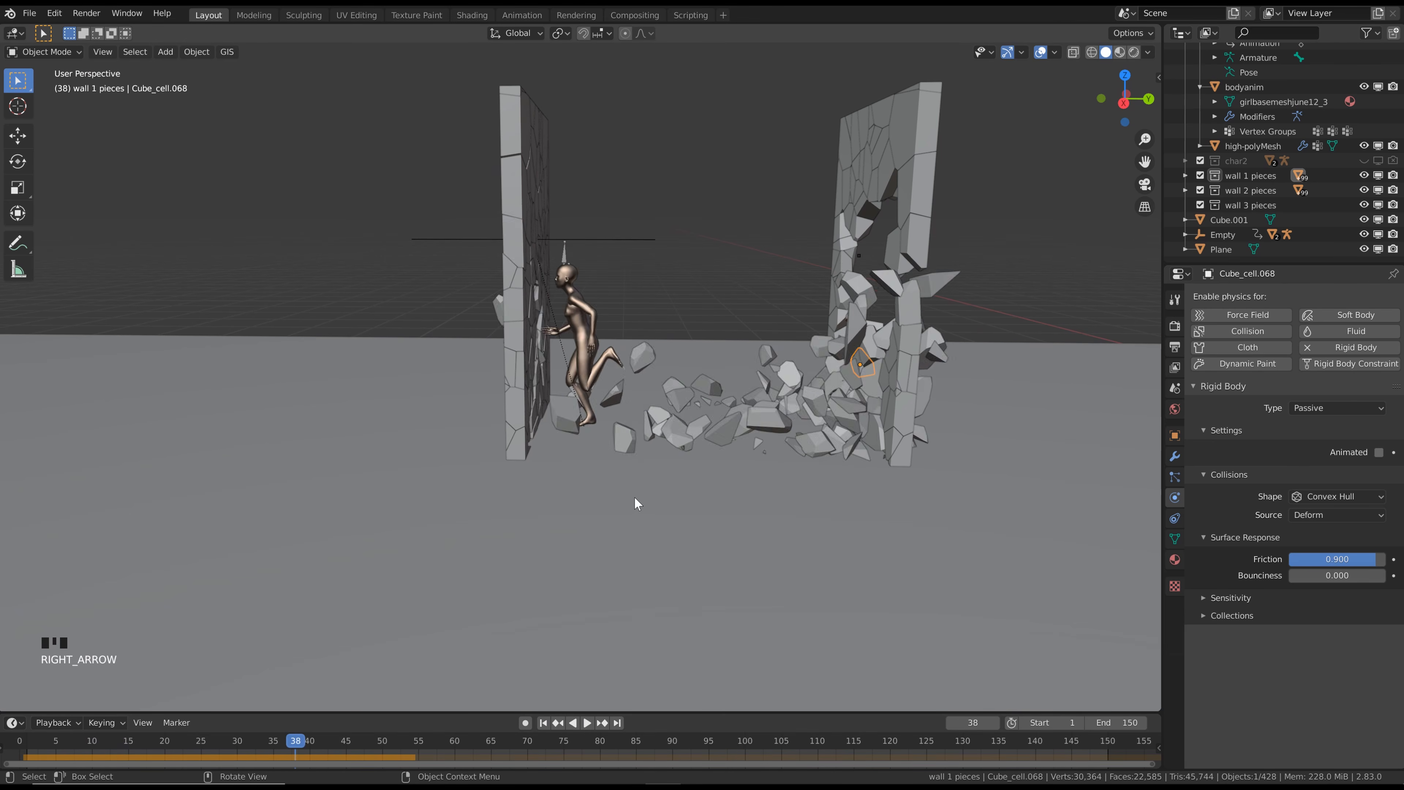
key(Right)
key(space)
key(space)
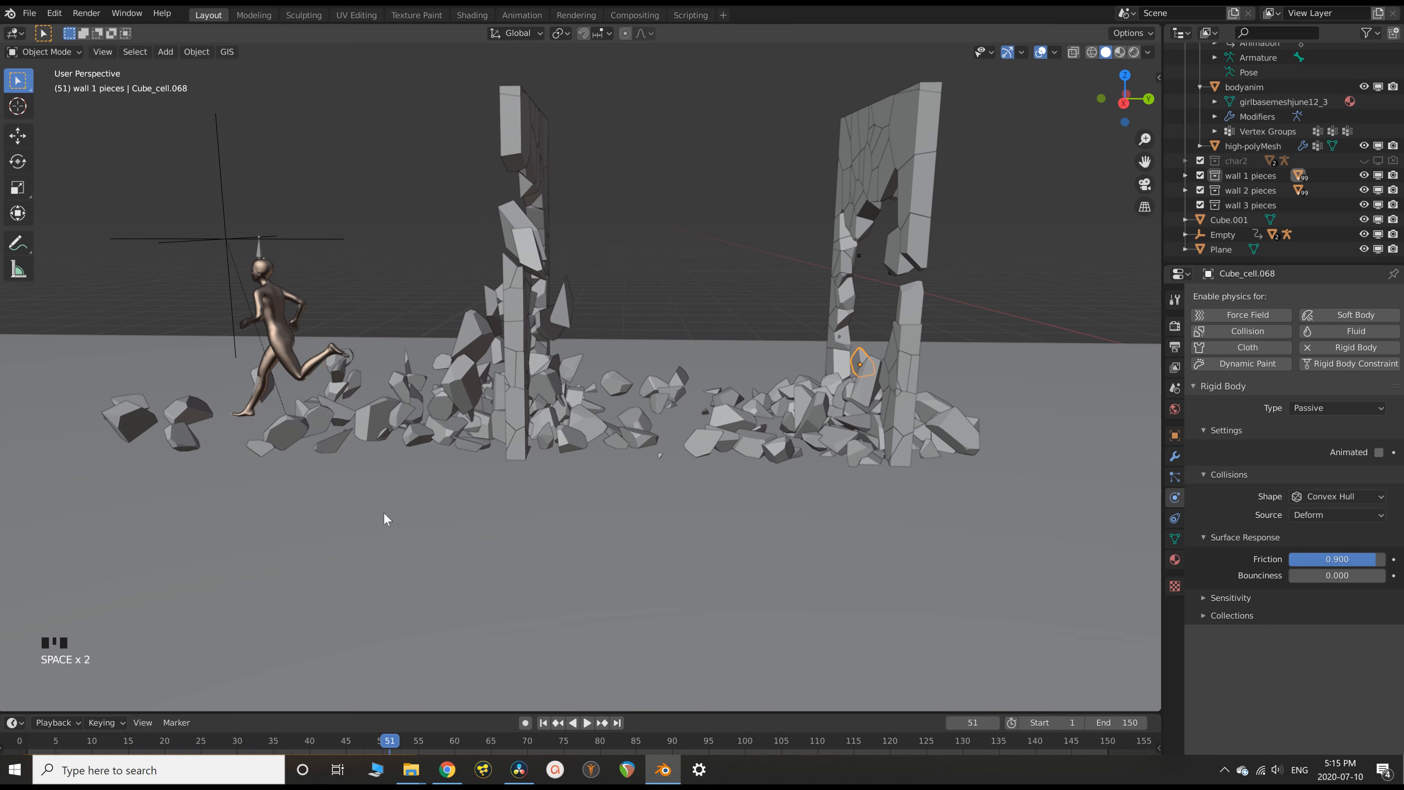
middle_drag(655, 562, 707, 277)
scroll(709, 183, down, 3)
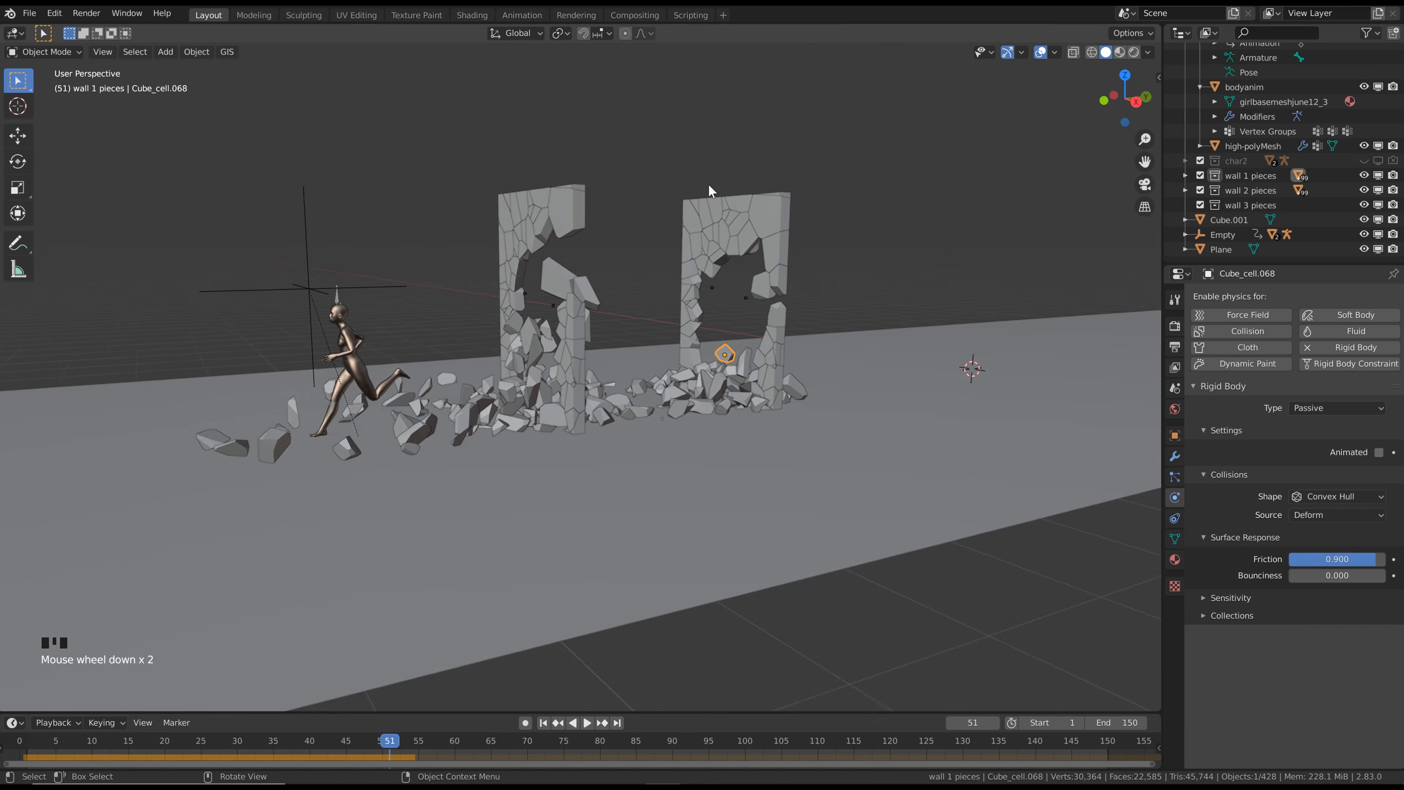
middle_drag(709, 183, 770, 181)
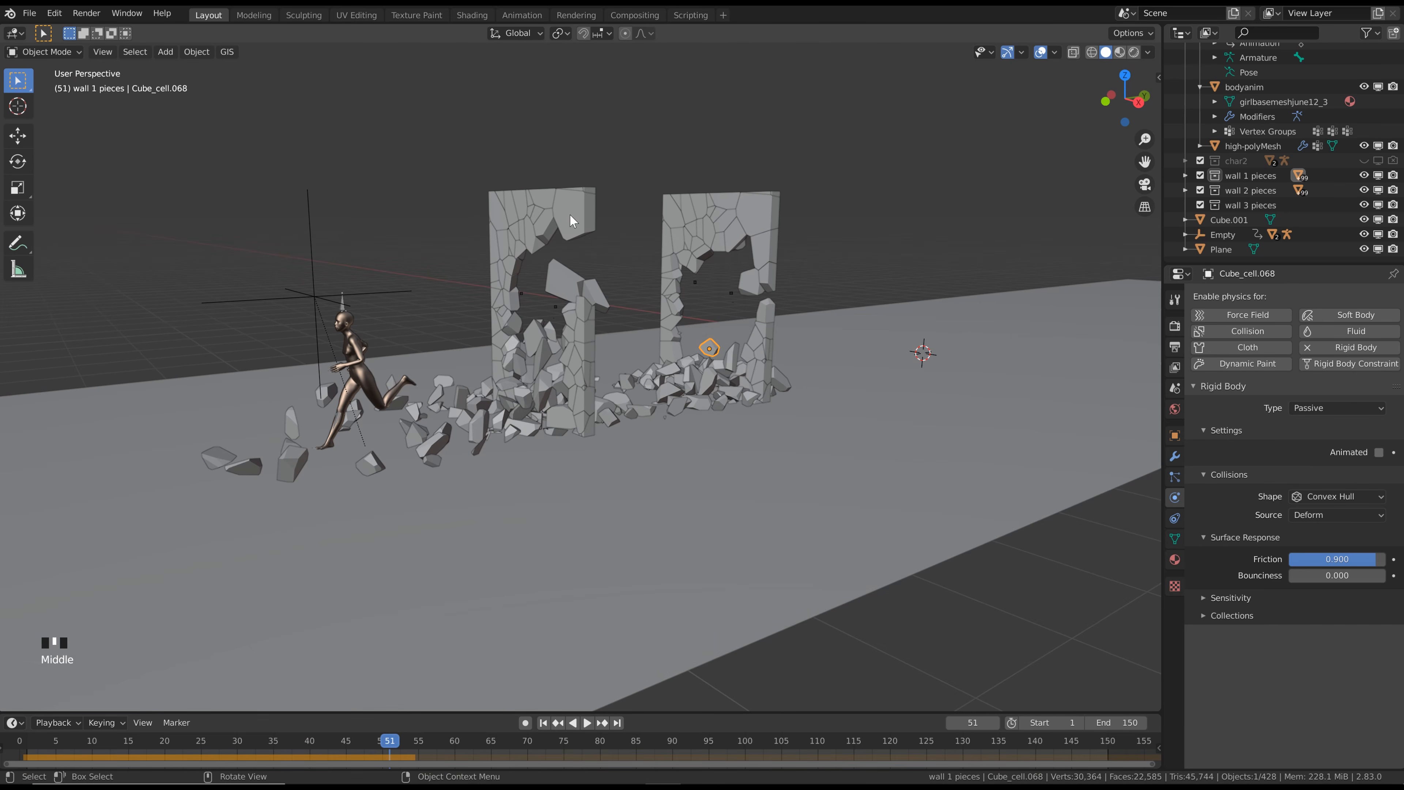
middle_drag(570, 221, 601, 212)
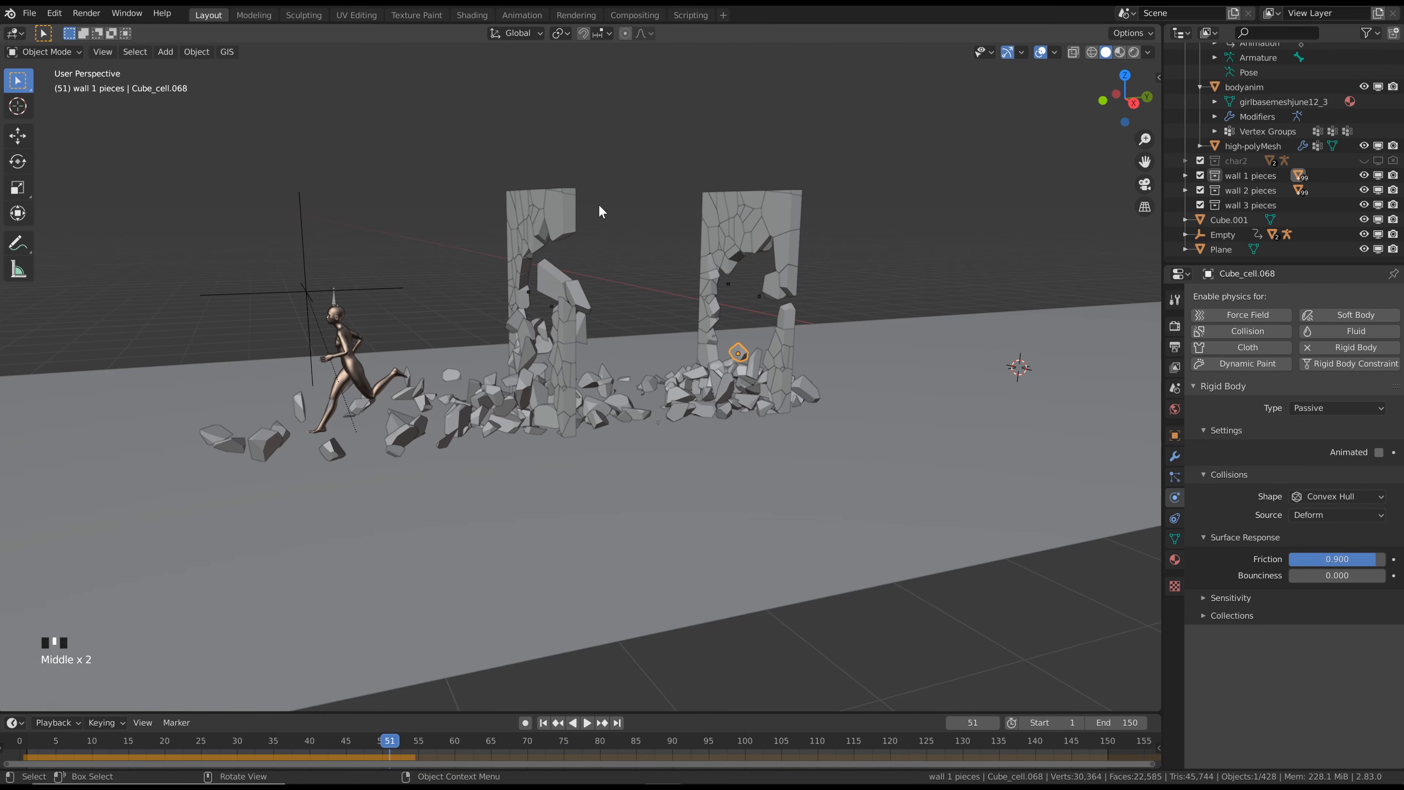
Return to frame 1, select all objects of the wall 2 pieces collection and duplicate them along the negative global Y axis as a third wall
click(546, 726)
scroll(617, 318, up, 2)
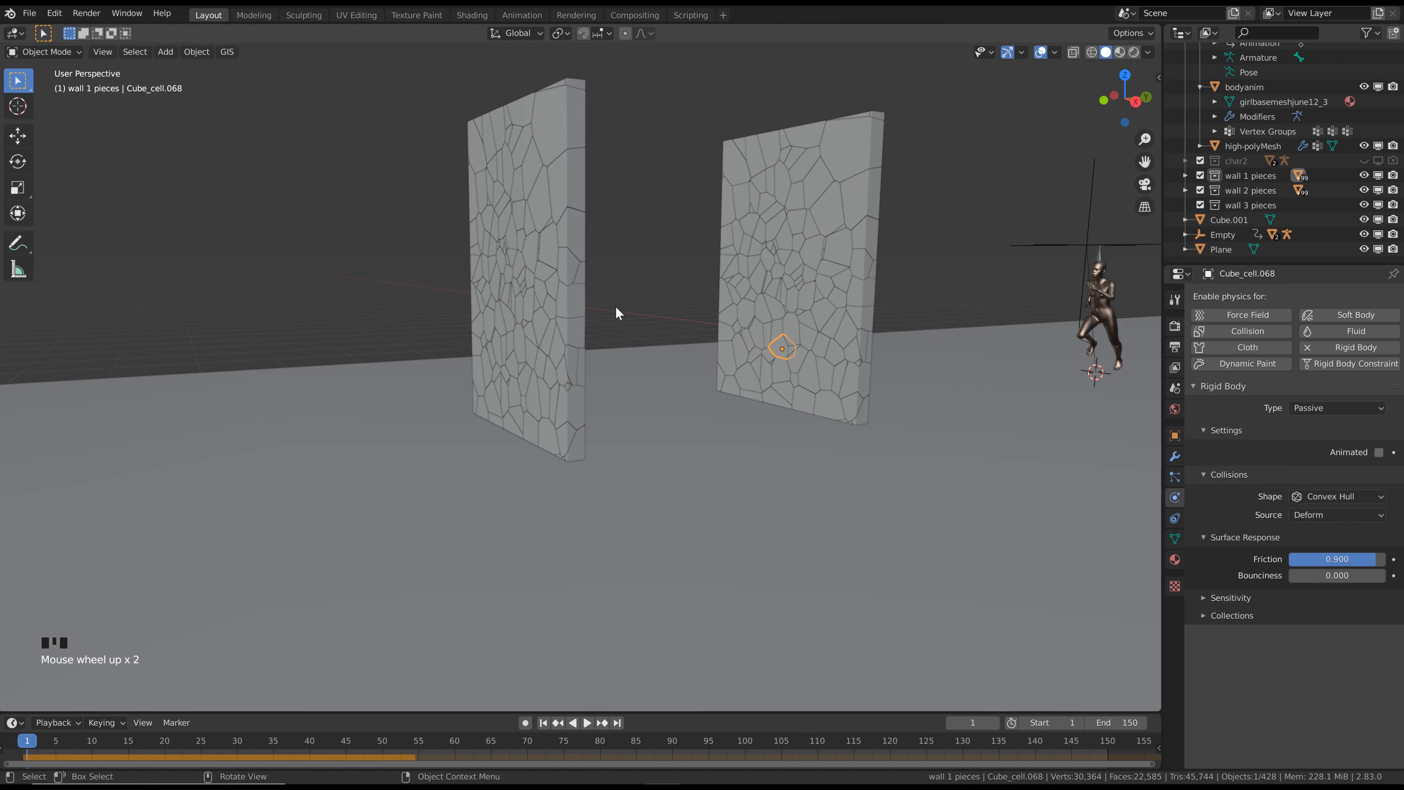
scroll(615, 307, down, 2)
scroll(563, 168, up, 1)
click(1258, 187)
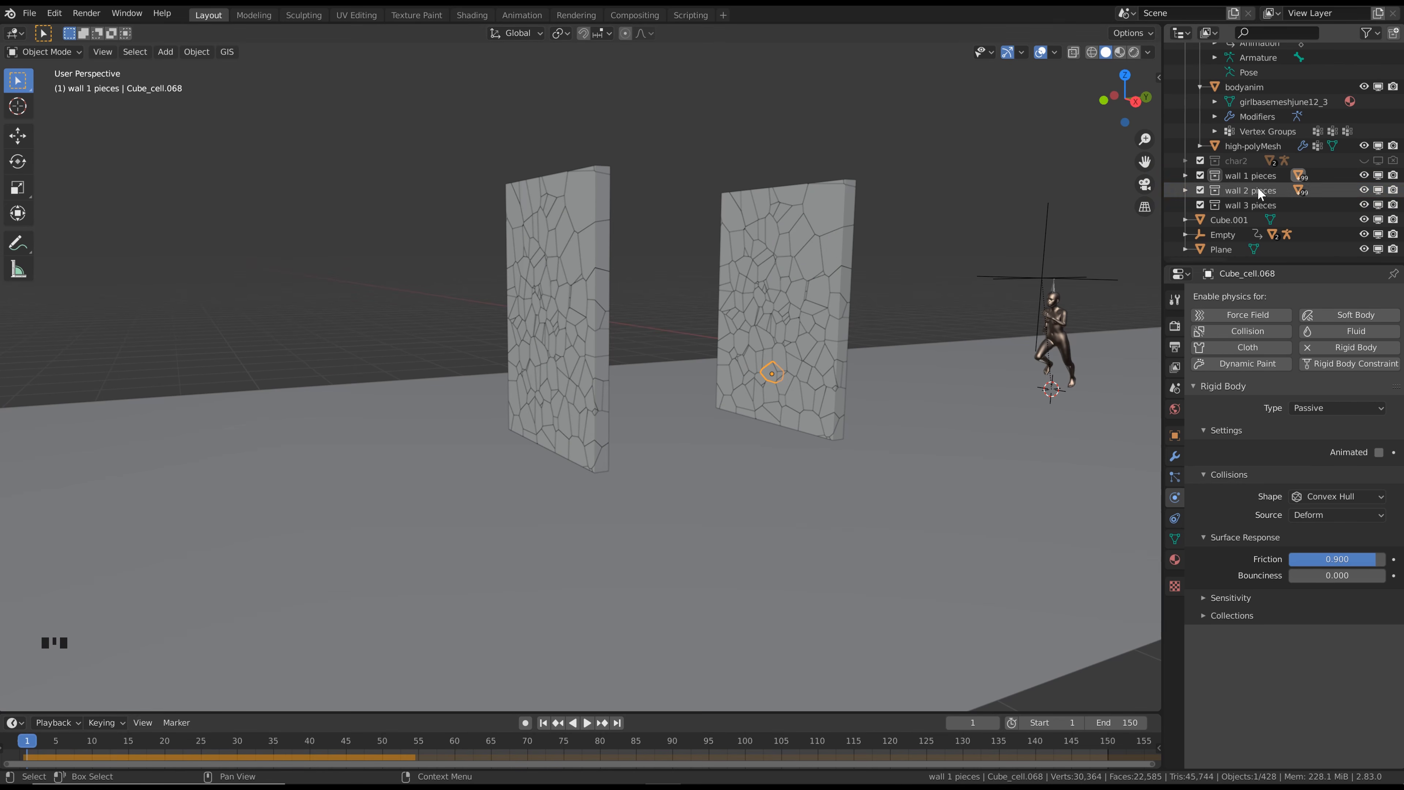
right_click(1258, 186)
click(1258, 187)
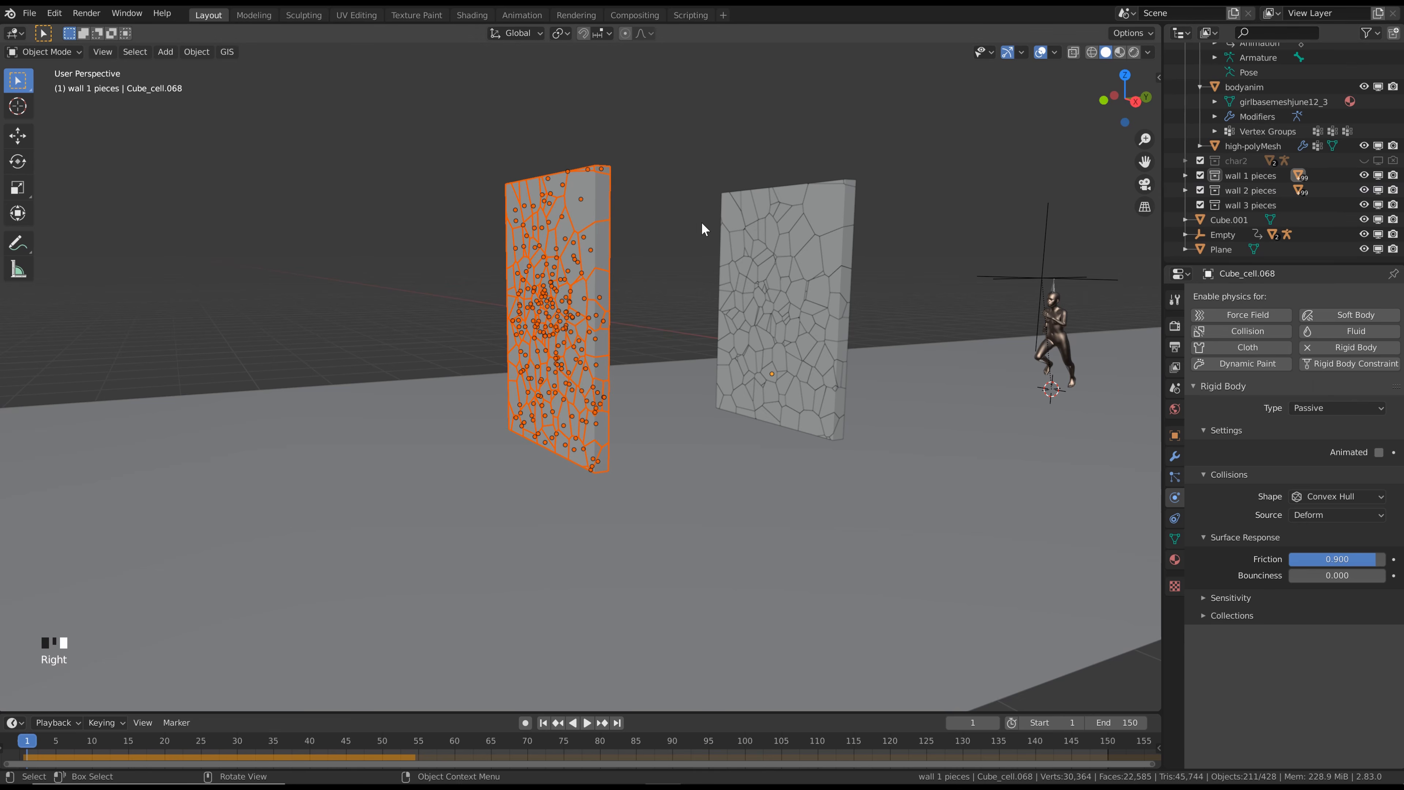
middle_drag(701, 222, 605, 226)
key(shift+d)
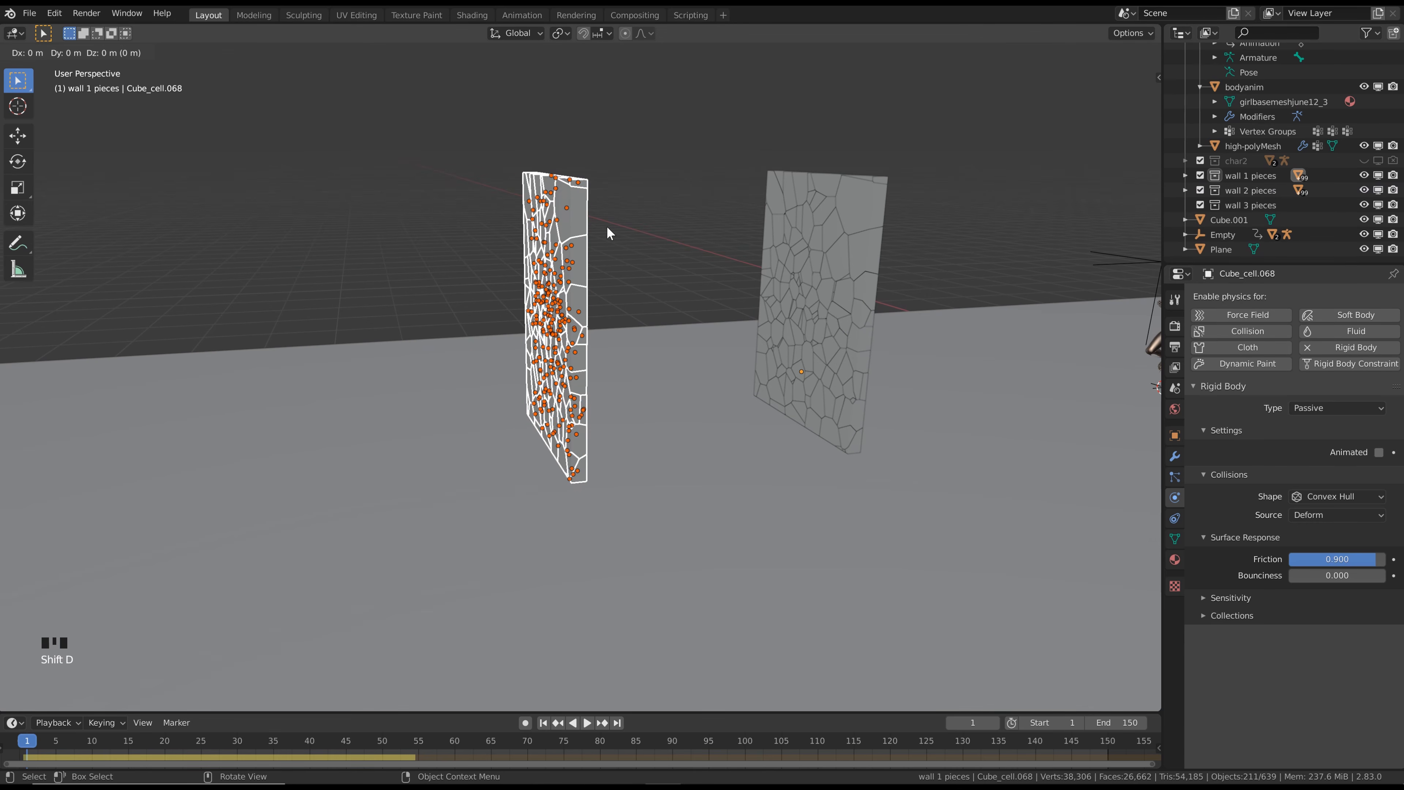
key(y)
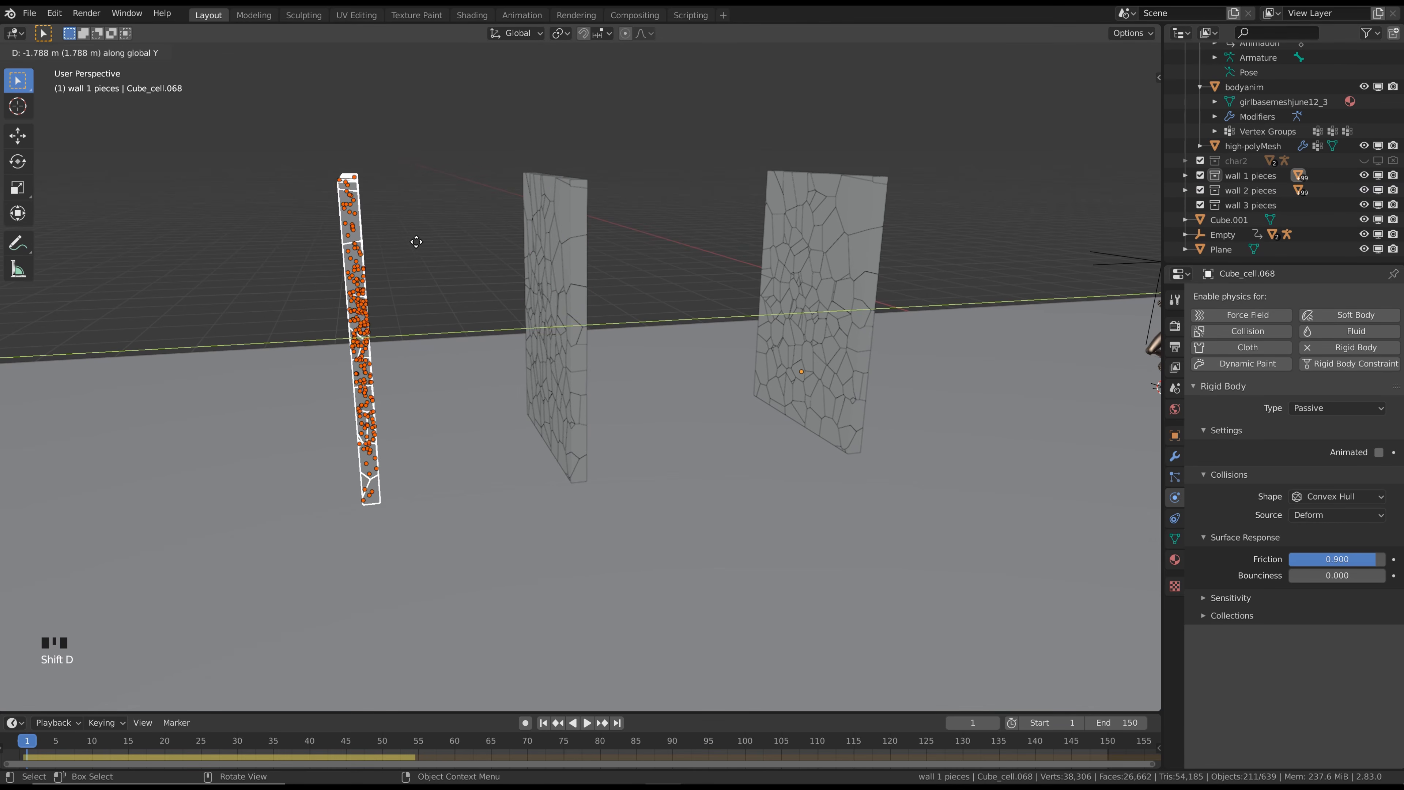
click(317, 252)
scroll(316, 253, down, 2)
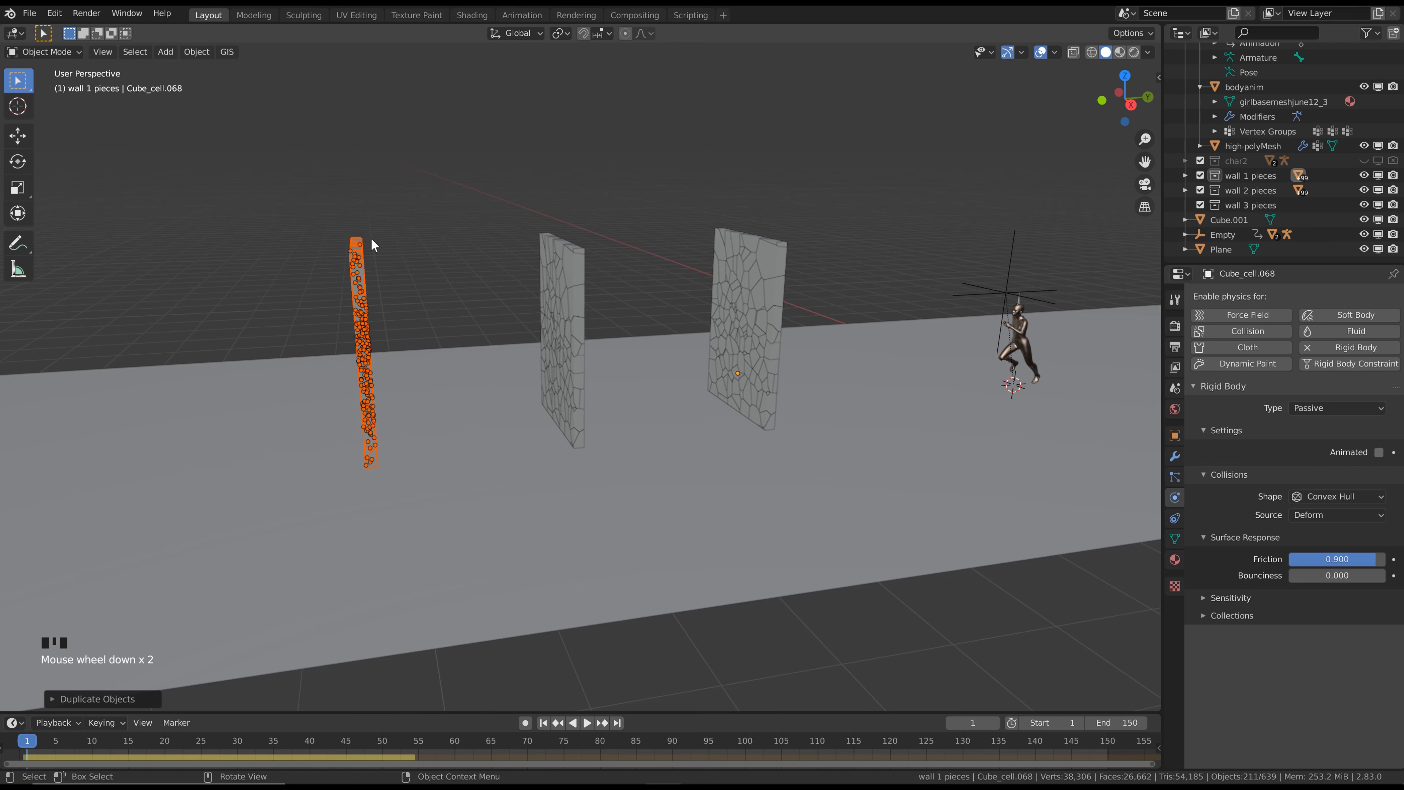
scroll(564, 294, up, 1)
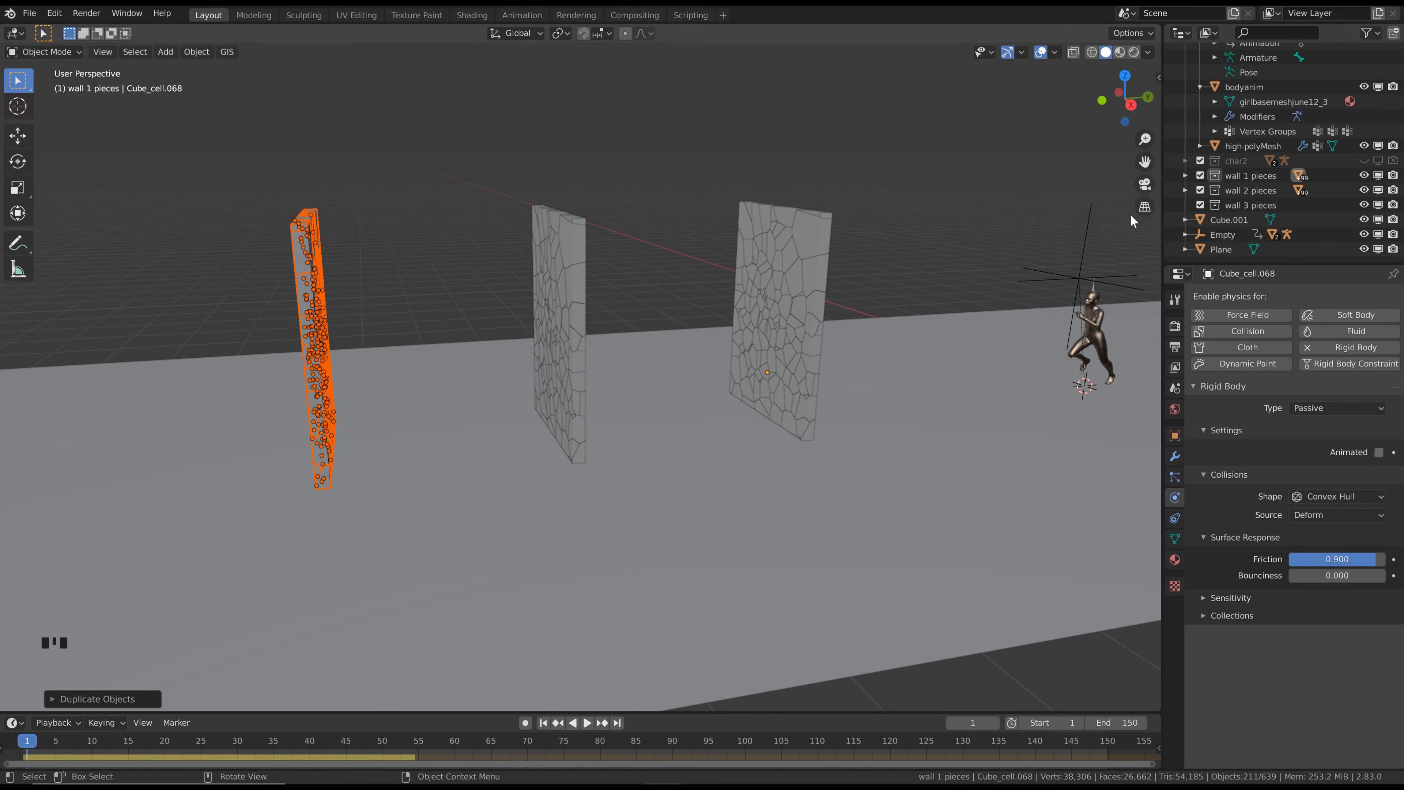
Move the duplicated pieces from the wall 2 pieces collection into the wall 3 pieces collection and collapse both collections
click(1186, 190)
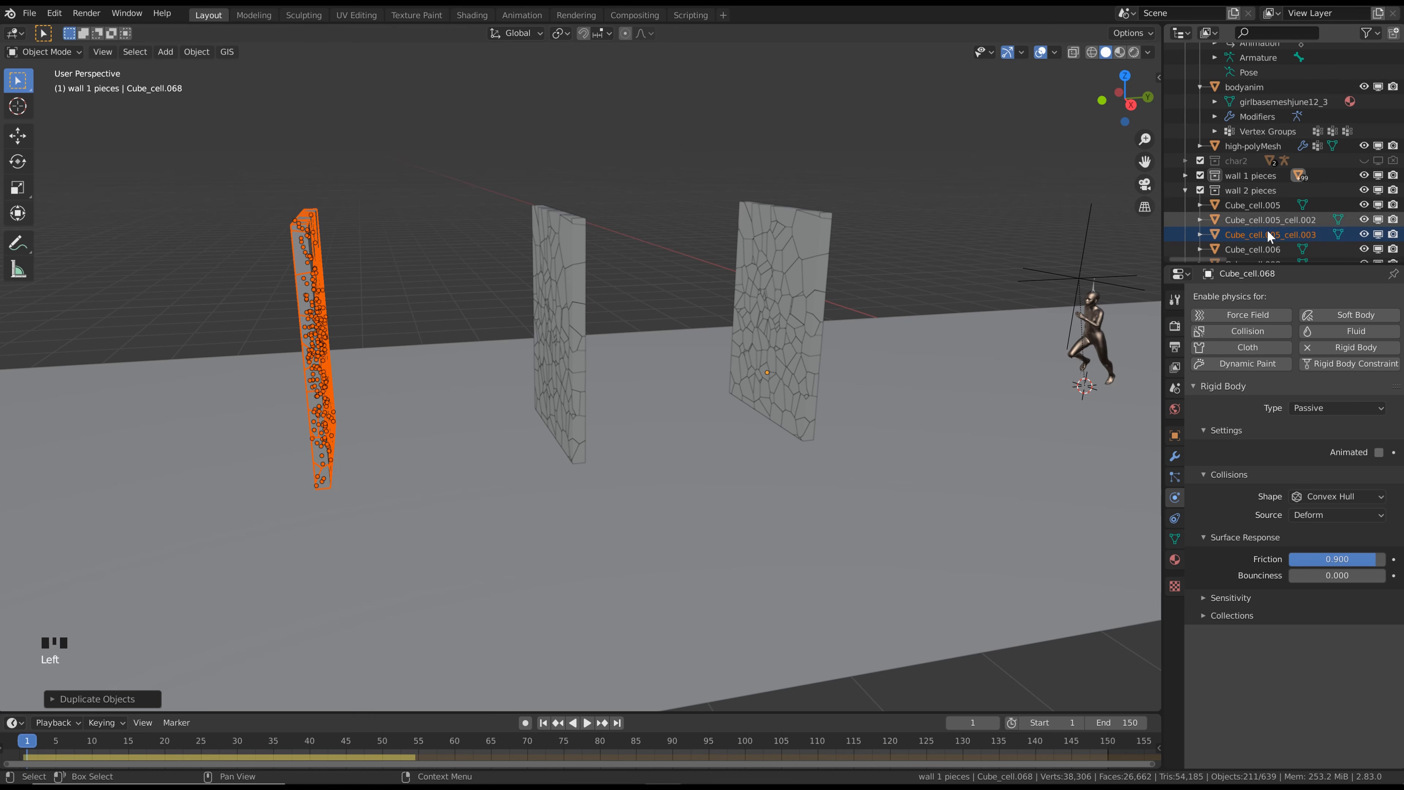
scroll(1267, 229, down, 6)
scroll(1271, 235, down, 20)
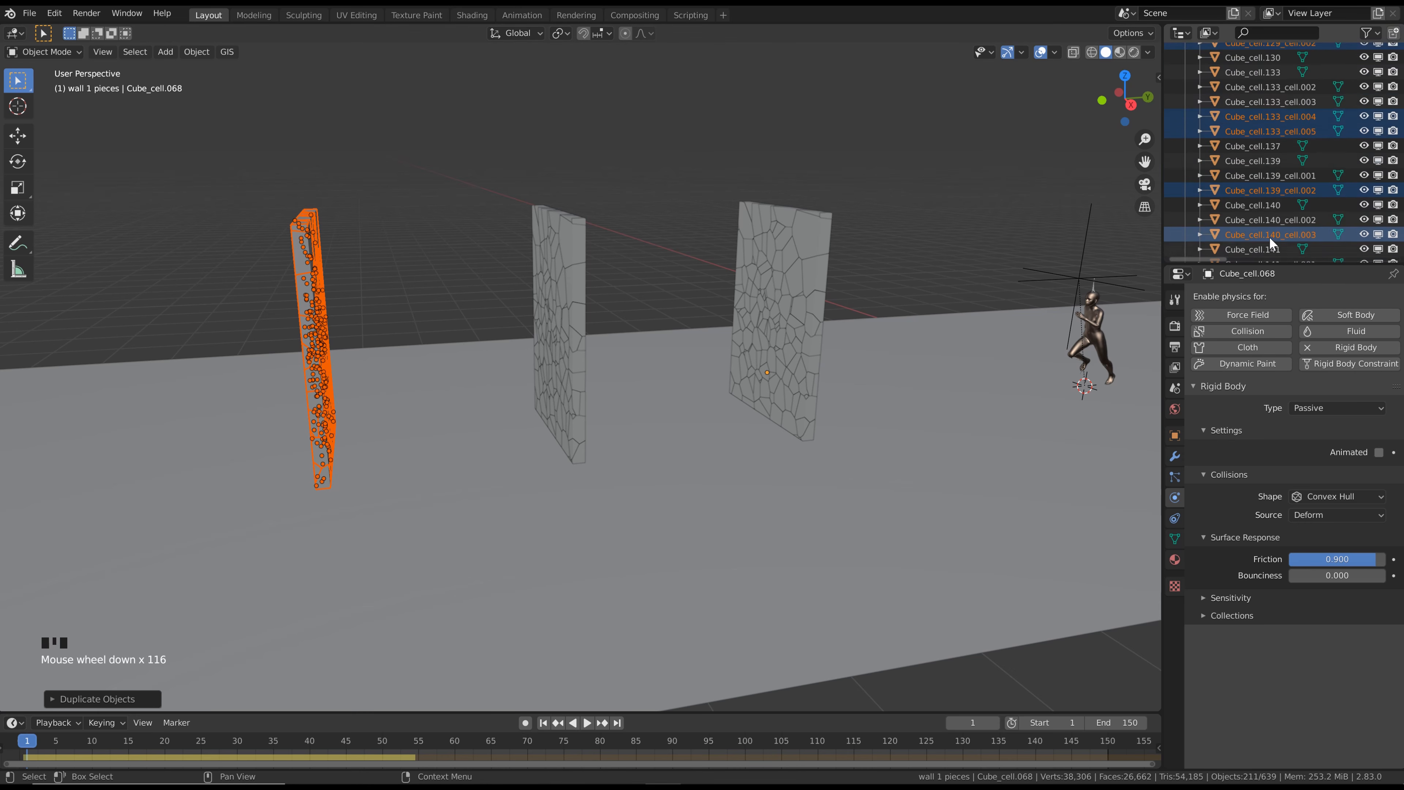
scroll(1267, 244, down, 20)
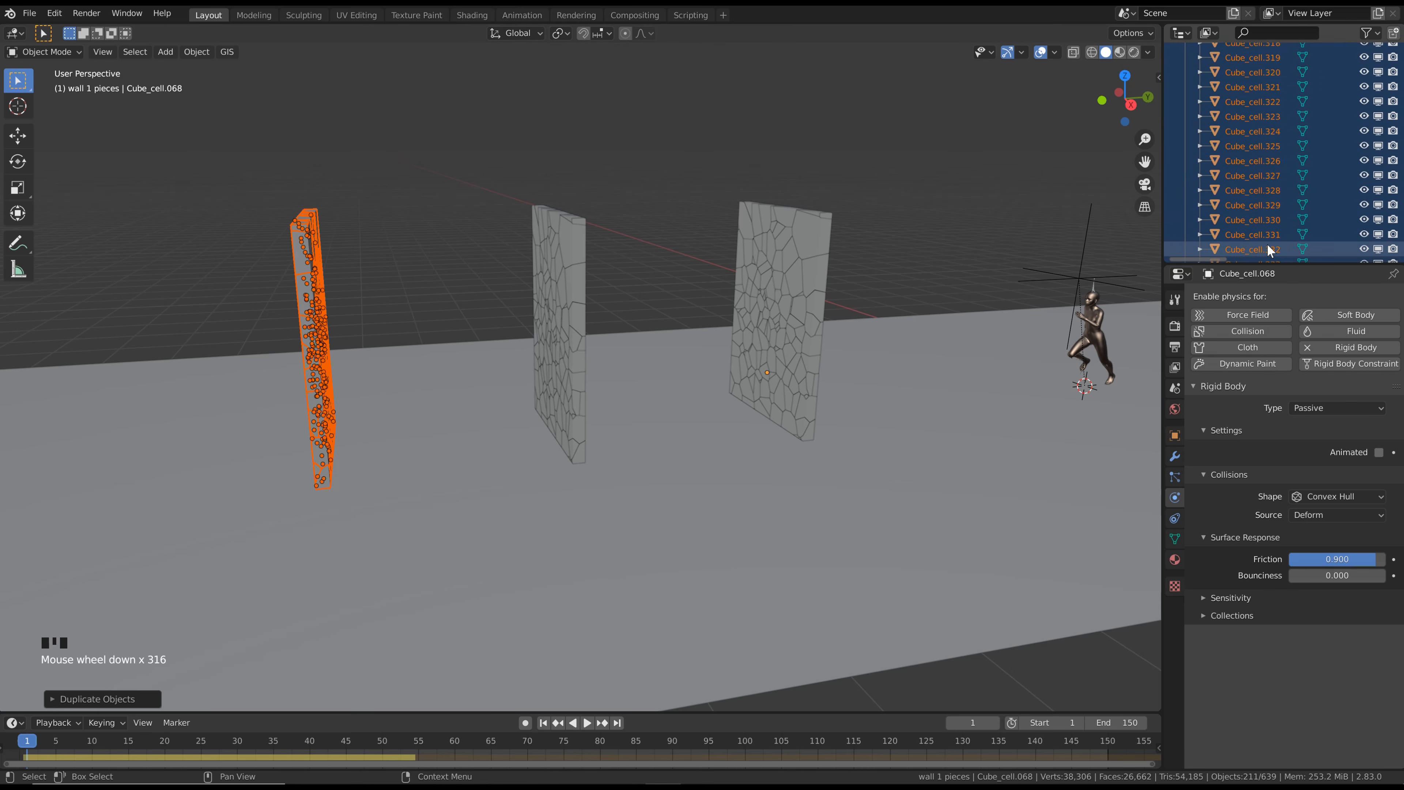
scroll(1268, 245, down, 12)
mouse_move(1255, 191)
mouse_down()
mouse_move(1284, 200)
mouse_move(1273, 206)
mouse_up()
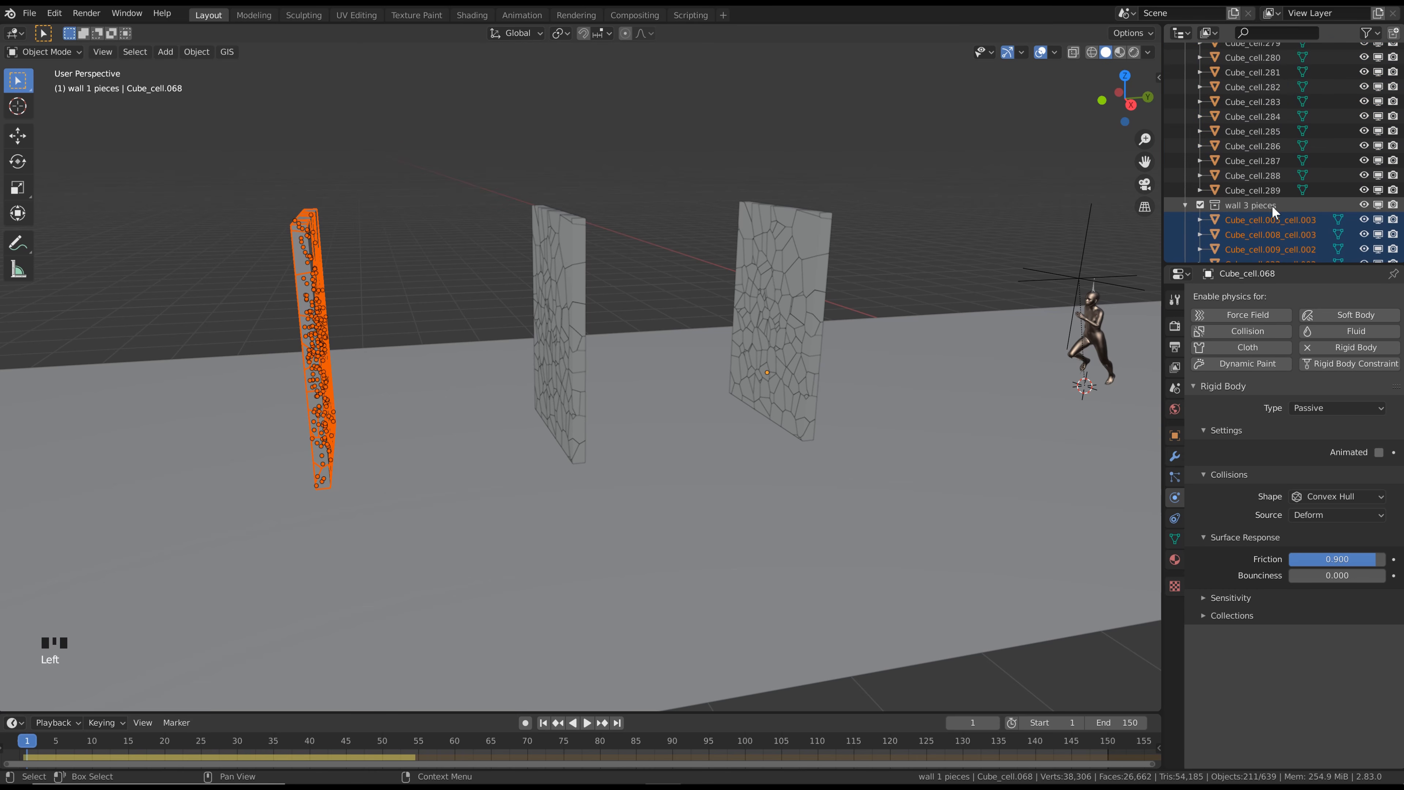
click(1185, 206)
scroll(1191, 199, up, 20)
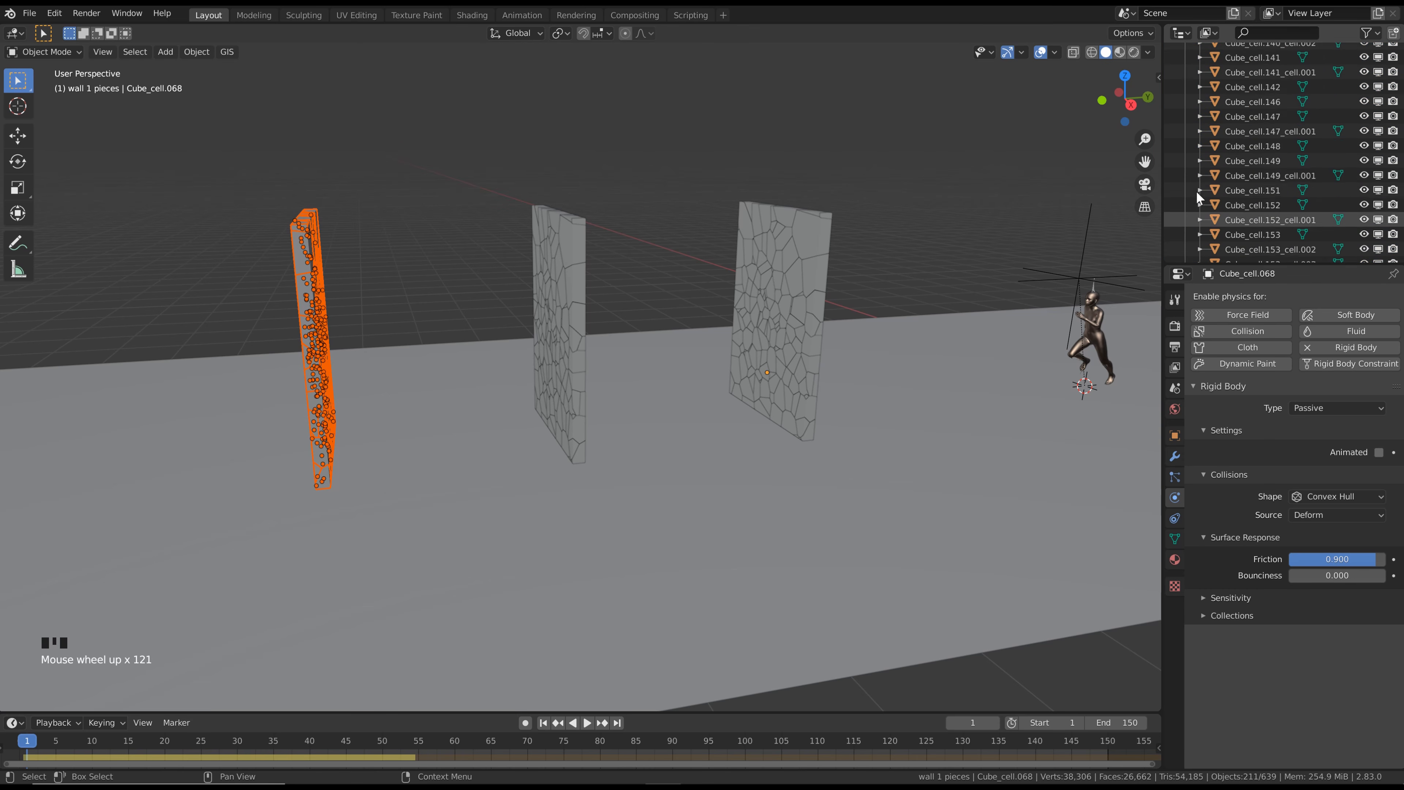
scroll(1202, 199, up, 20)
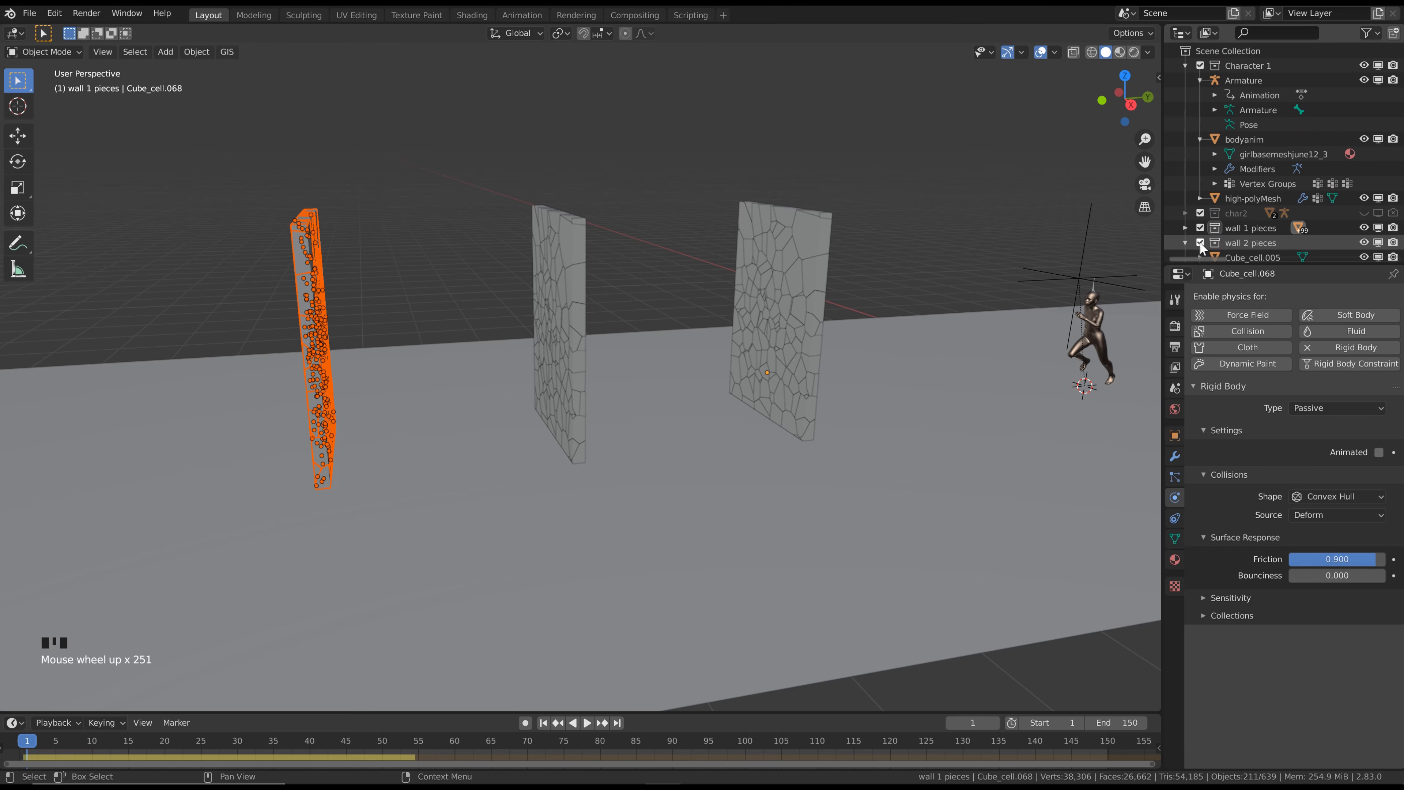
click(1188, 241)
scroll(1188, 242, down, 5)
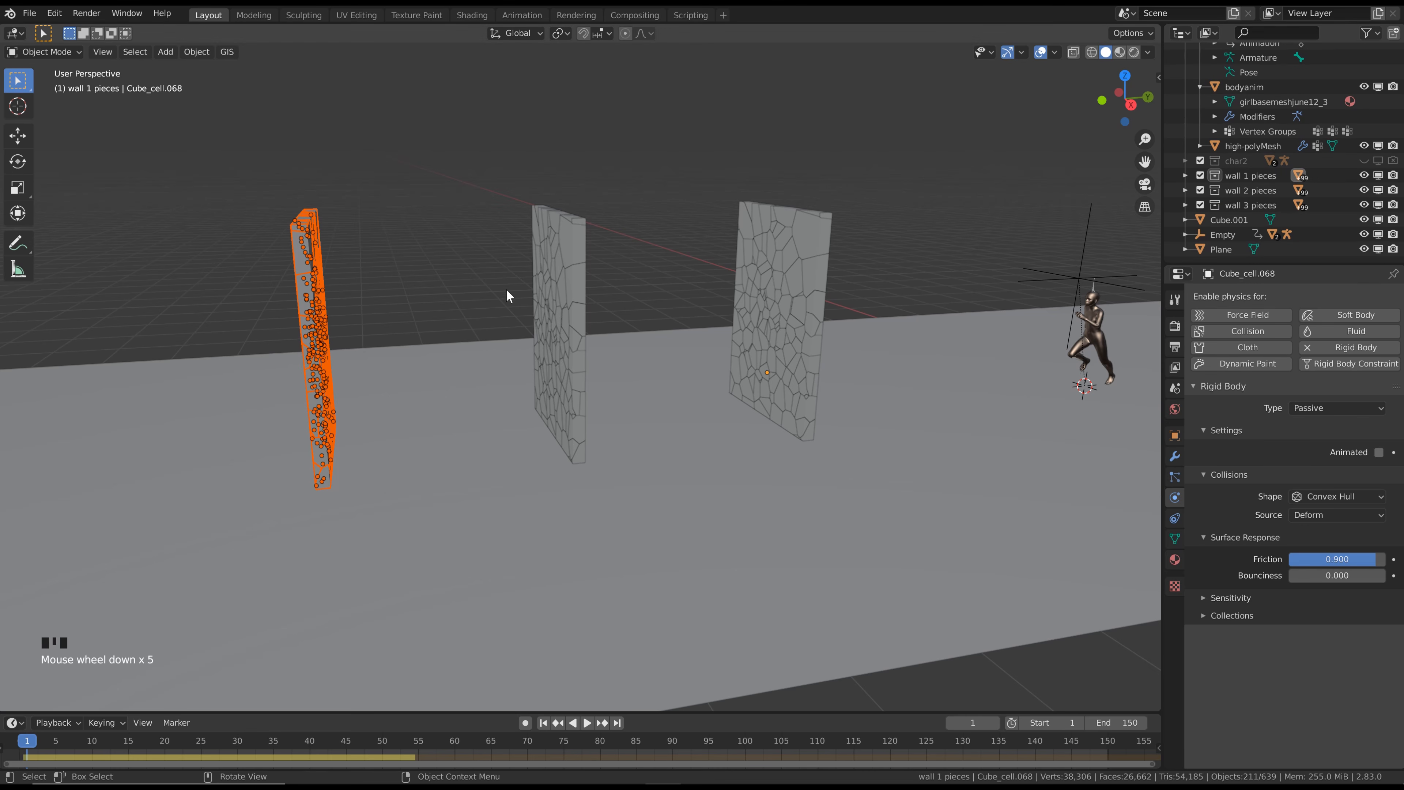
Clear the selection, play the simulation through all three walls to frame 58 and return to frame 1
click(473, 302)
key(space)
middle_drag(370, 264, 350, 257)
scroll(350, 257, down, 1)
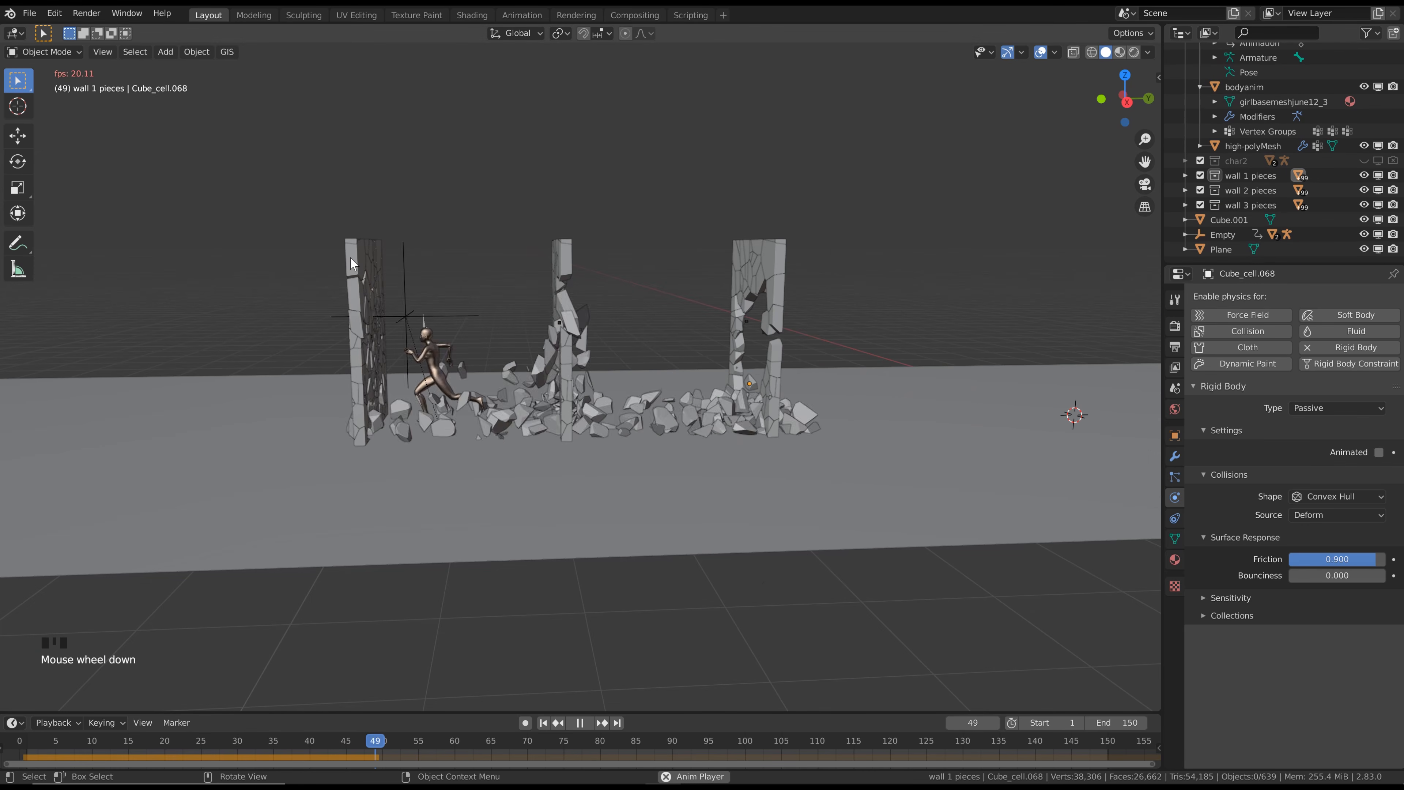
key(space)
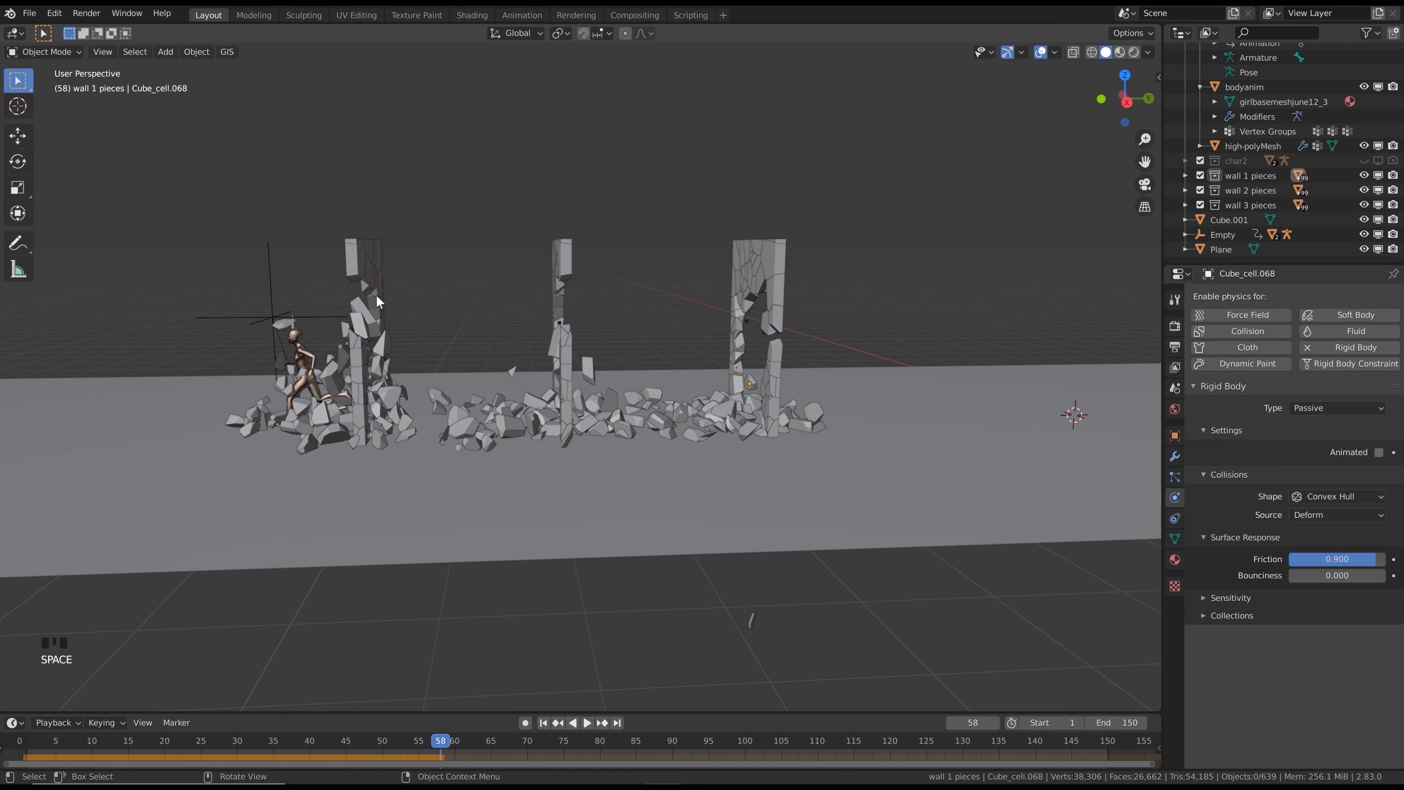
click(542, 722)
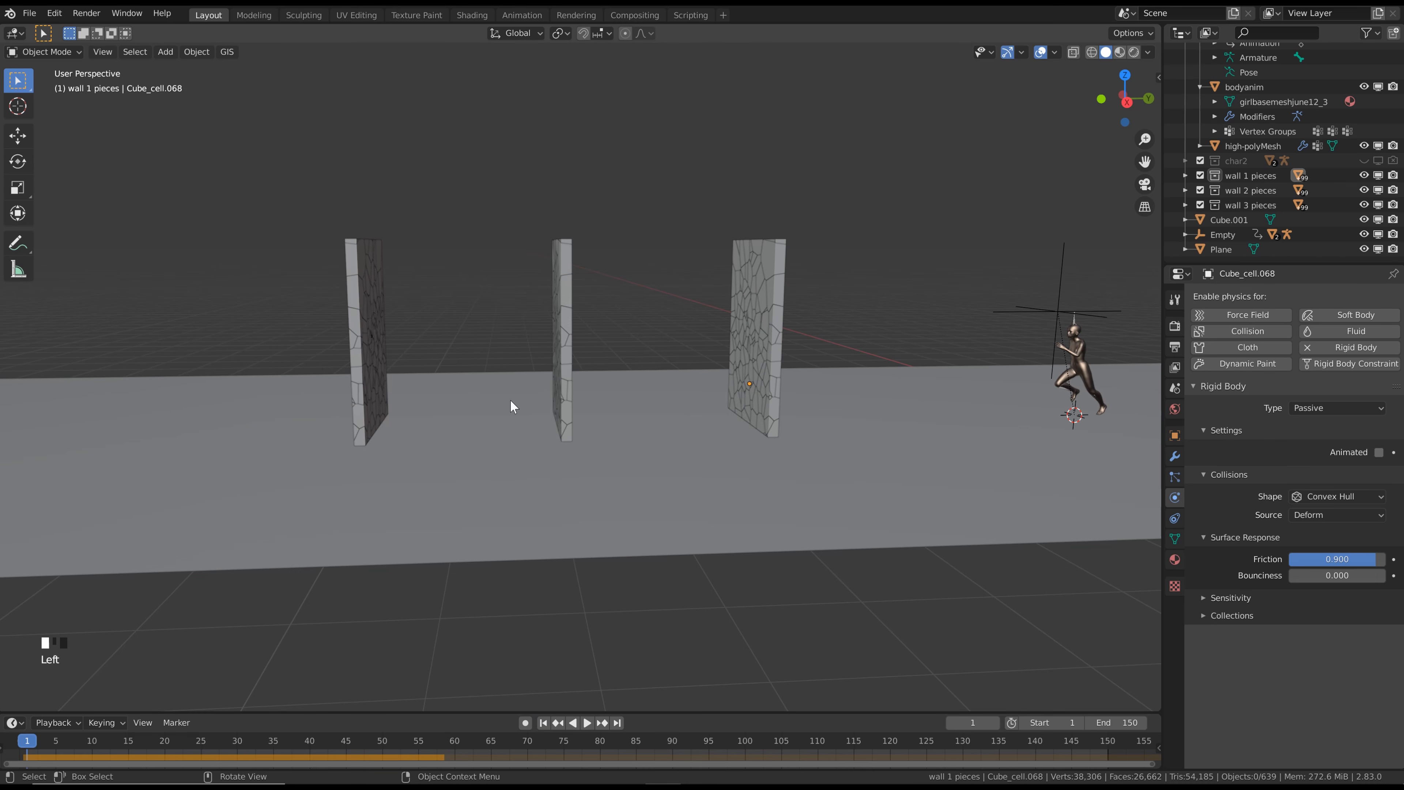
Select a piece near the centre of the middle wall and set its friction and translation damping to 0.75
middle_drag(427, 319, 577, 302)
scroll(473, 313, up, 4)
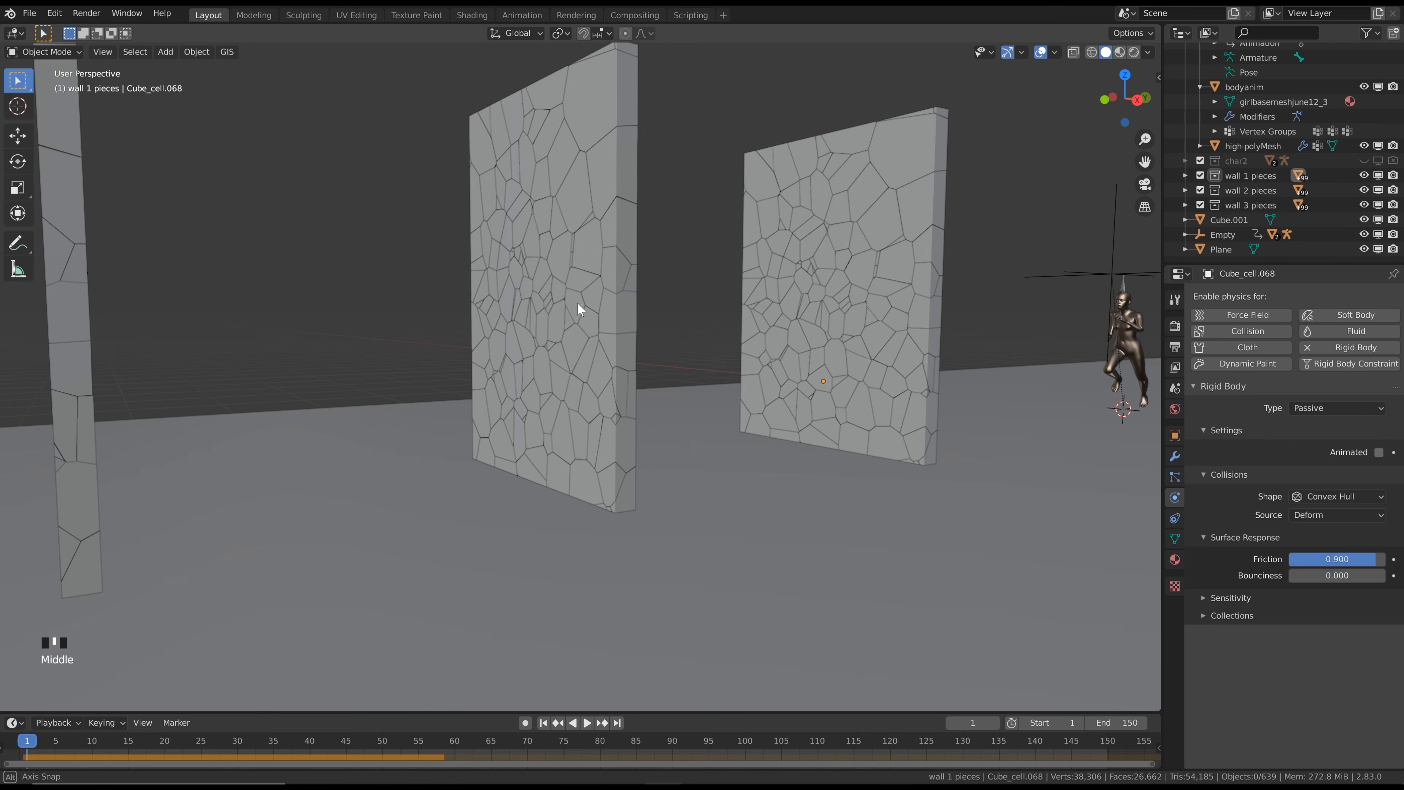
click(537, 274)
scroll(538, 273, down, 2)
scroll(569, 264, down, 1)
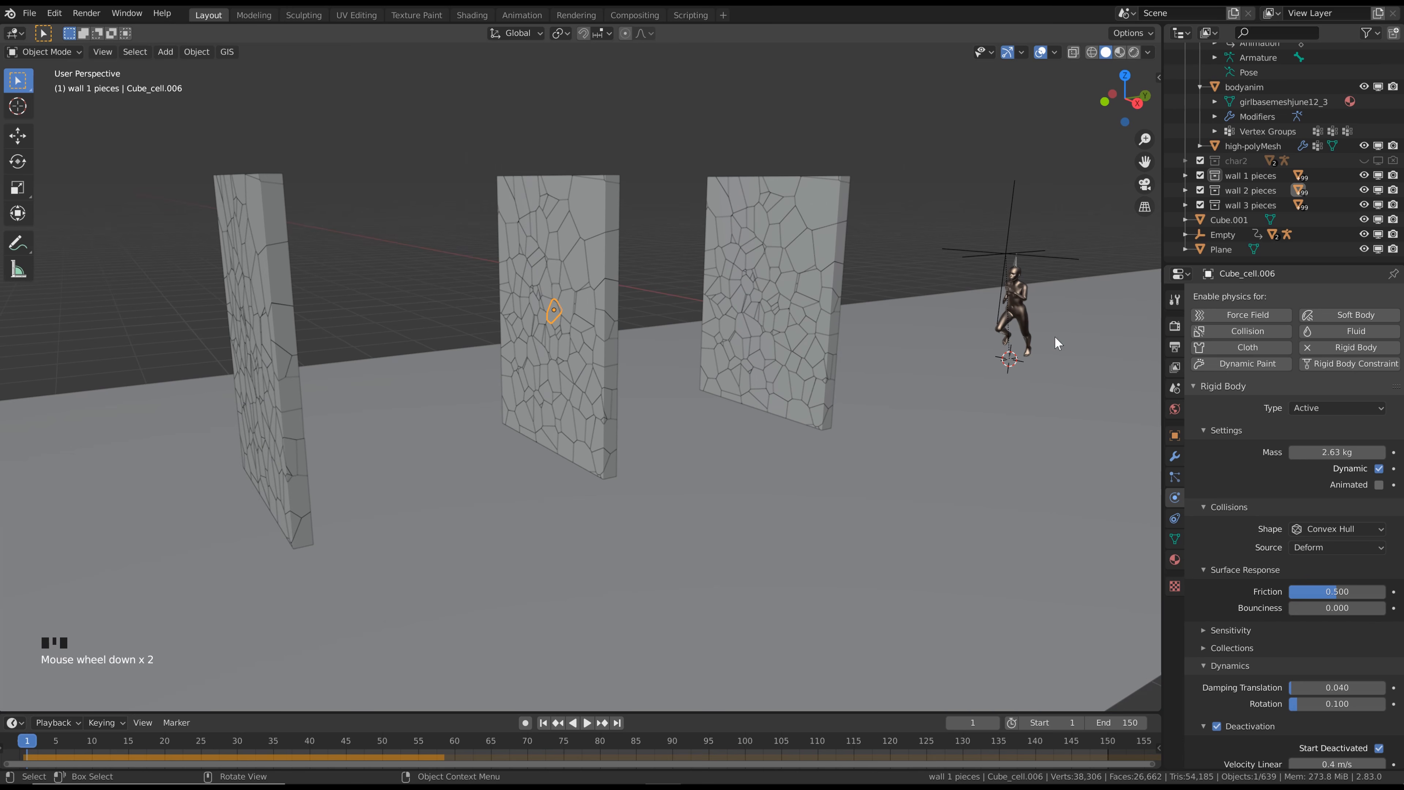
click(1354, 593)
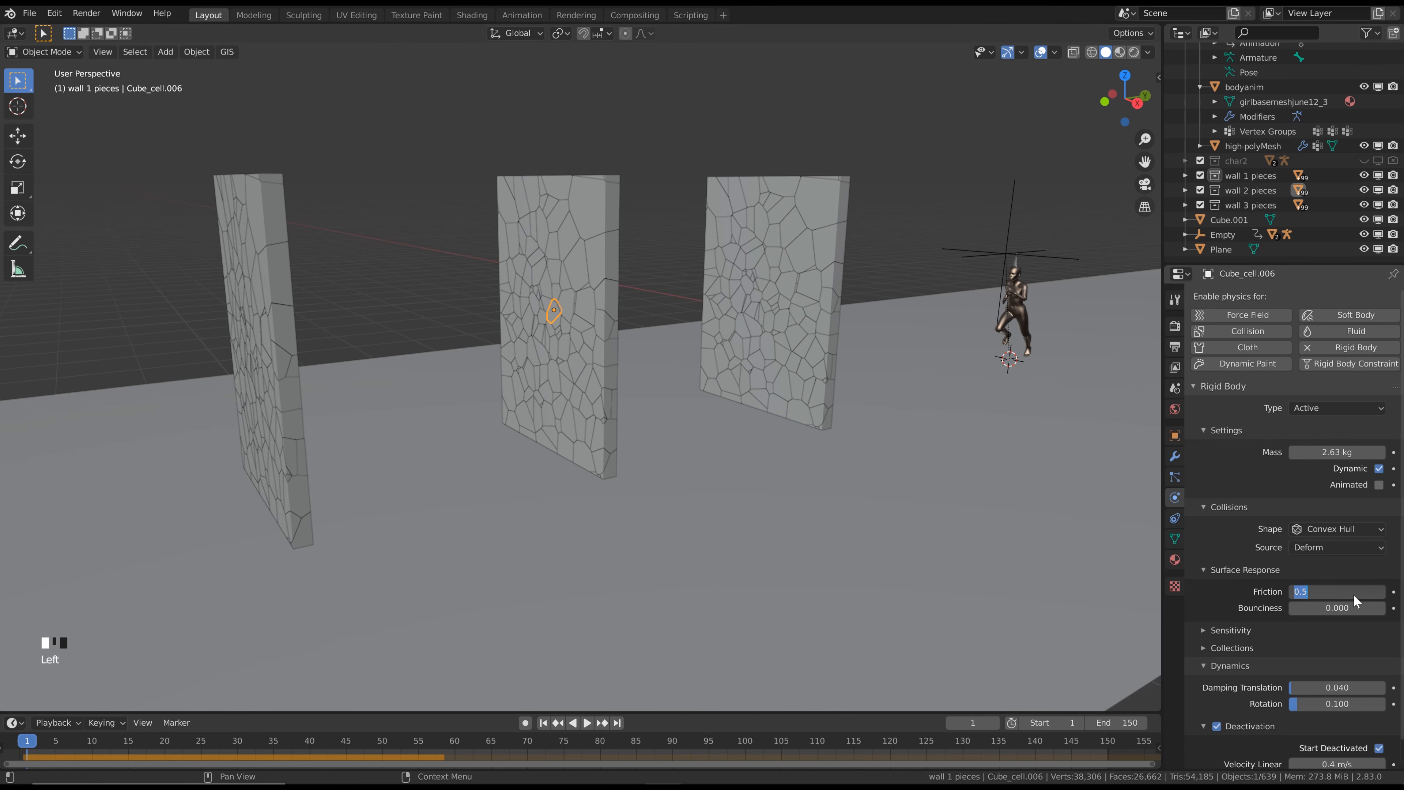
text(.75)
key(Return)
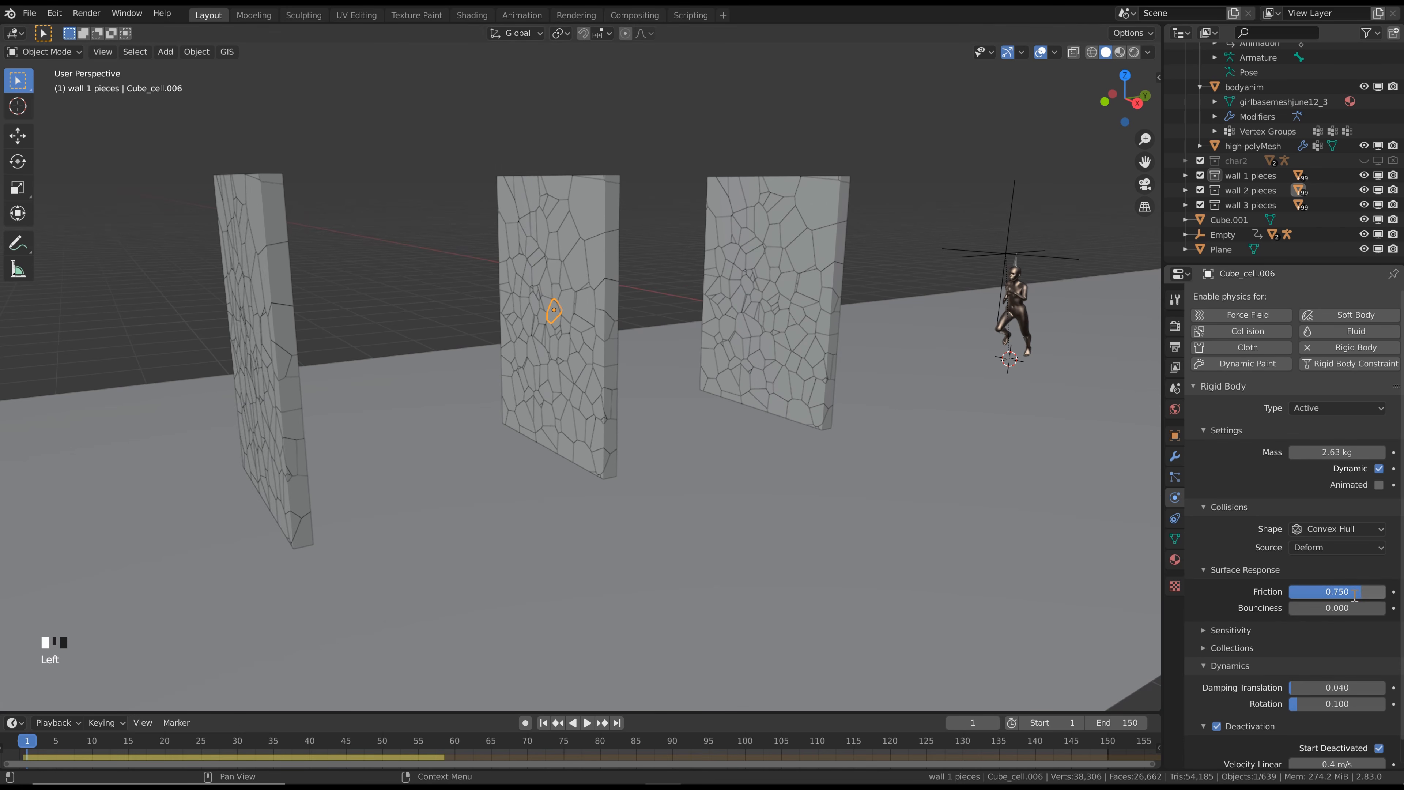
click(1376, 686)
text(.75)
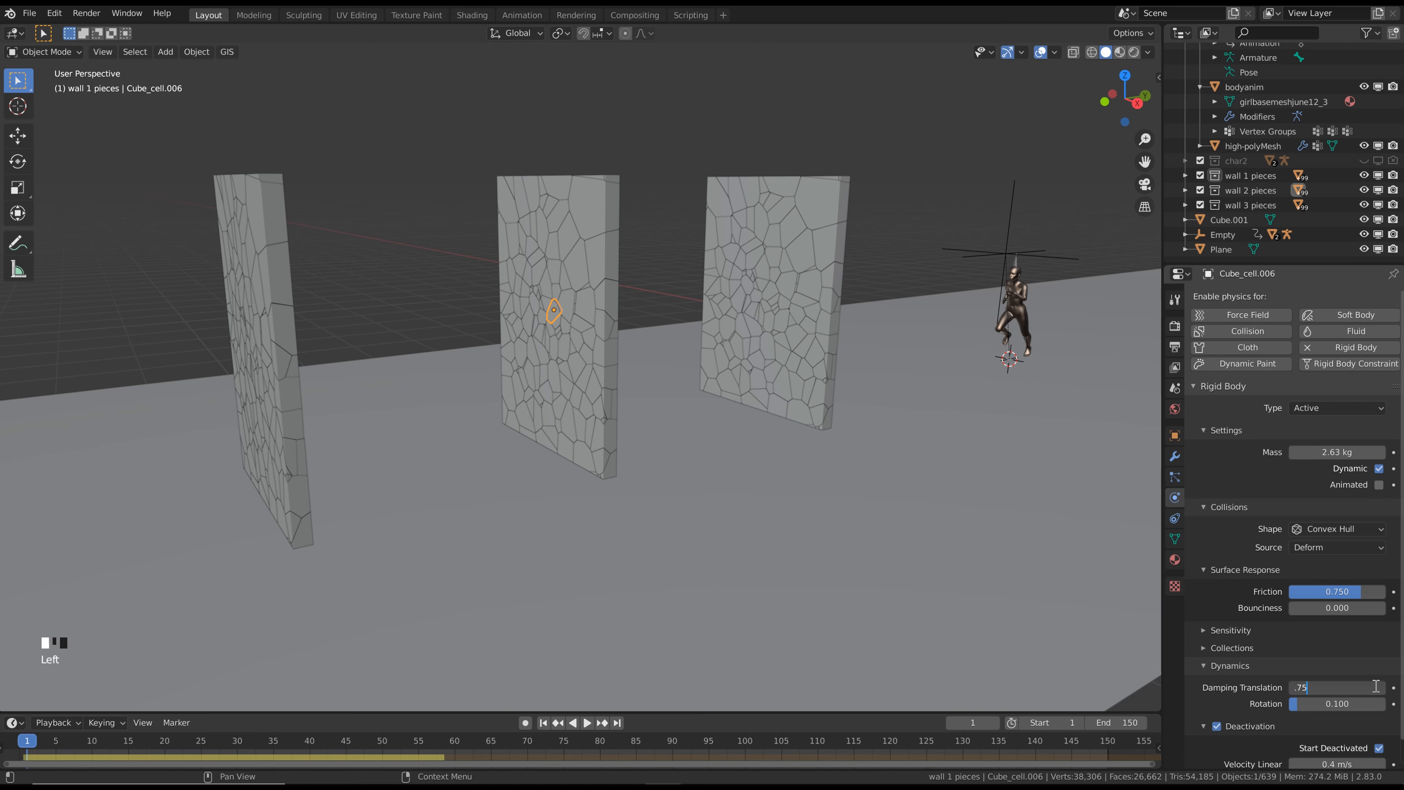
key(Return)
Select all objects of the wall 2 pieces collection and copy the active piece's rigid body settings to them
right_click(1239, 190)
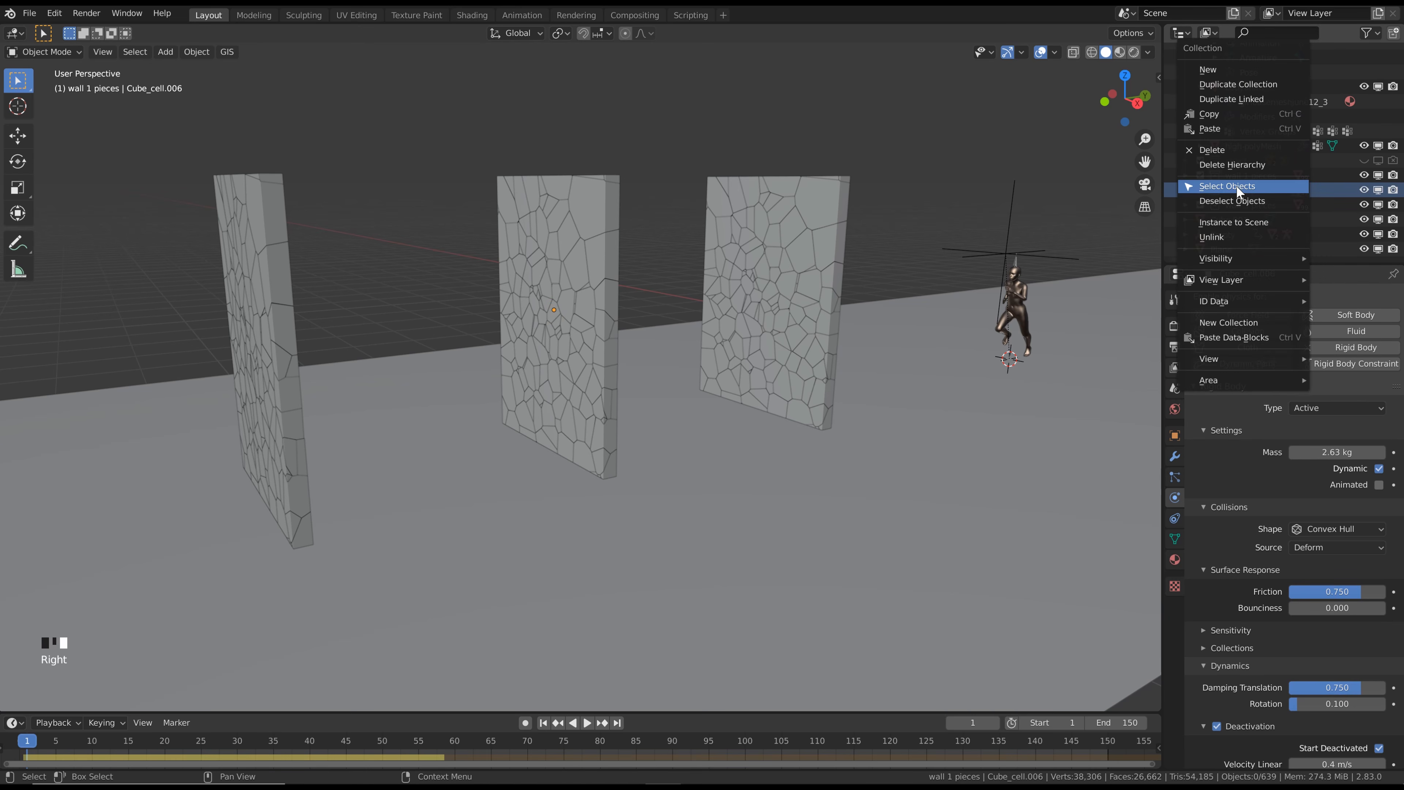
click(1237, 185)
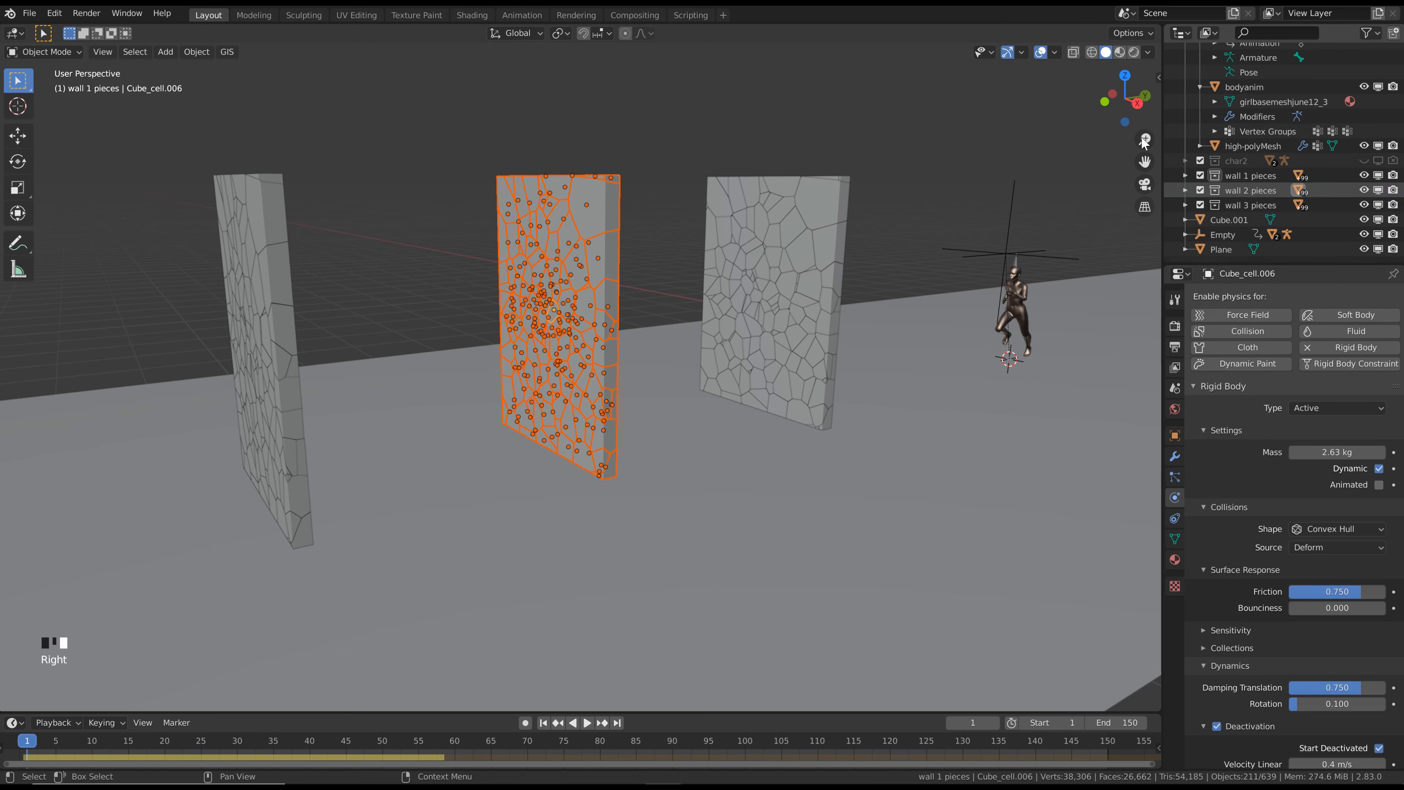
click(205, 55)
mouse_move(263, 397)
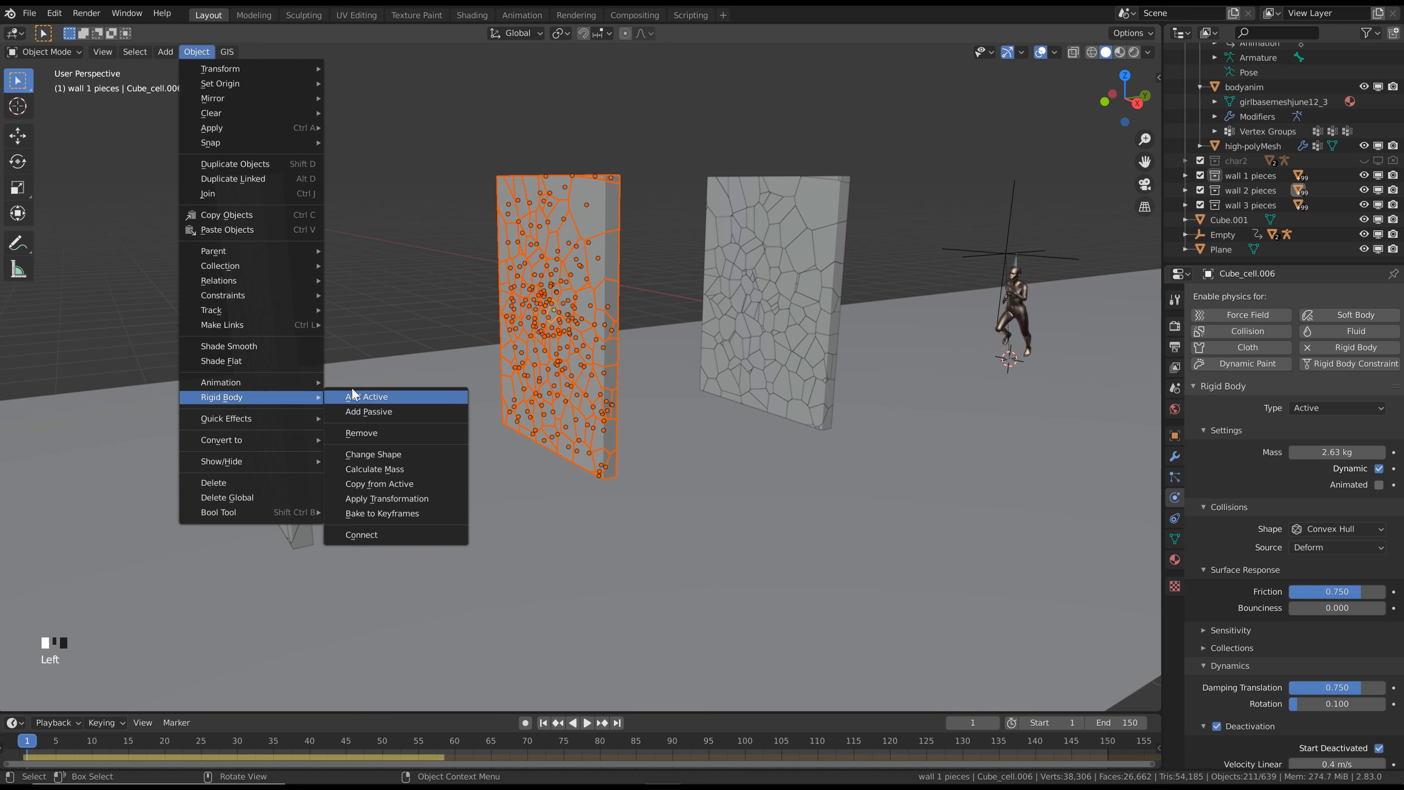
click(386, 483)
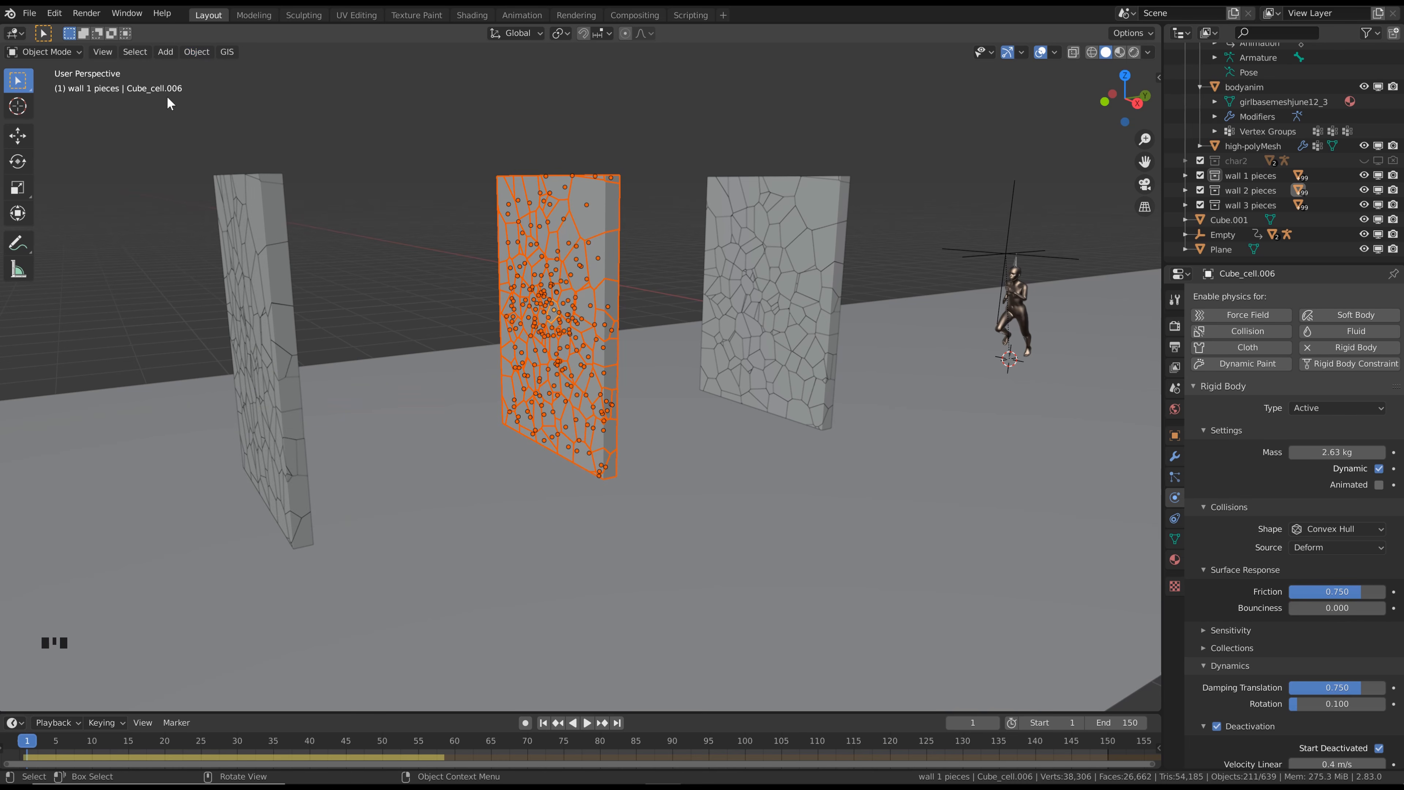
Recalculate the rigid body mass of all the selected wall 2 pieces from a material preset and clear the selection
click(188, 55)
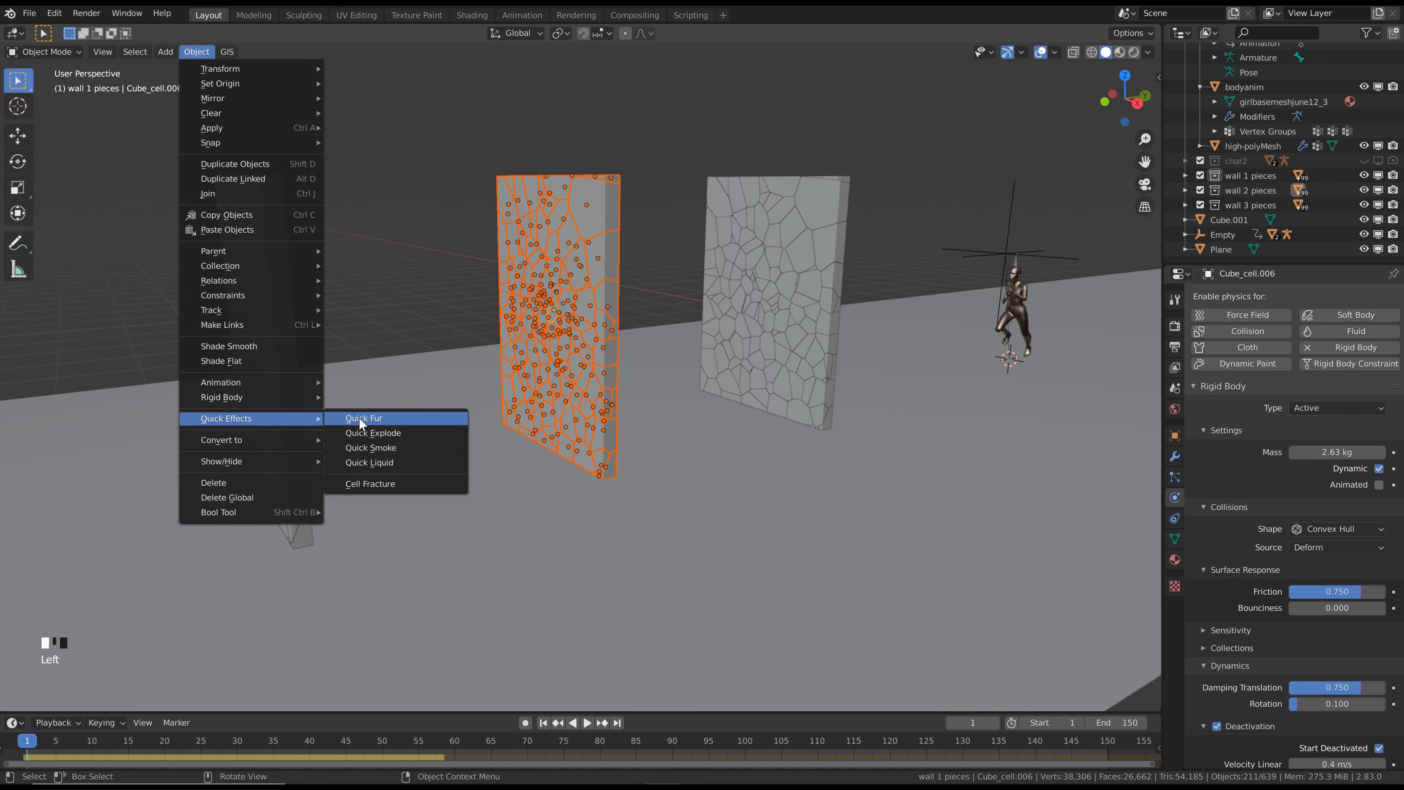
mouse_move(295, 397)
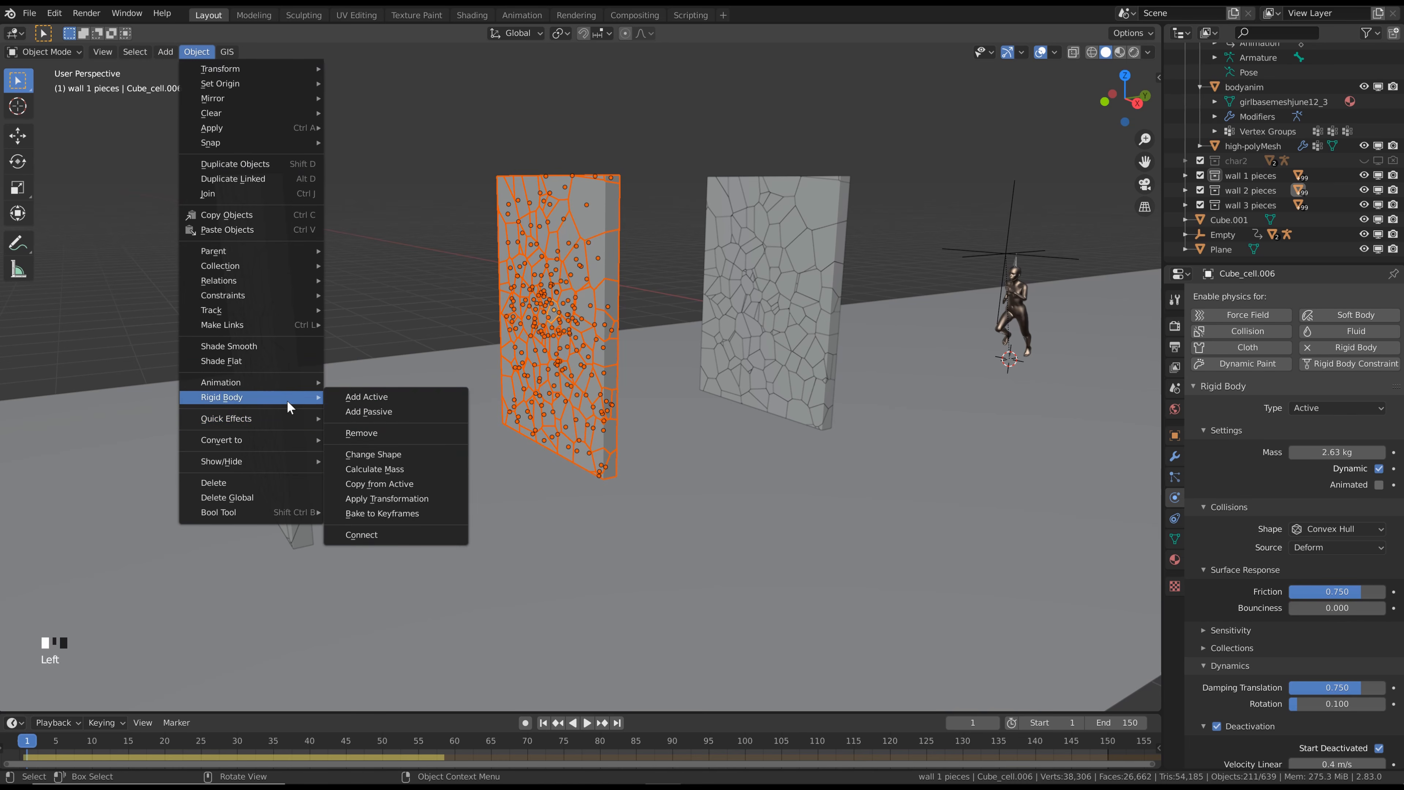
click(379, 470)
click(372, 289)
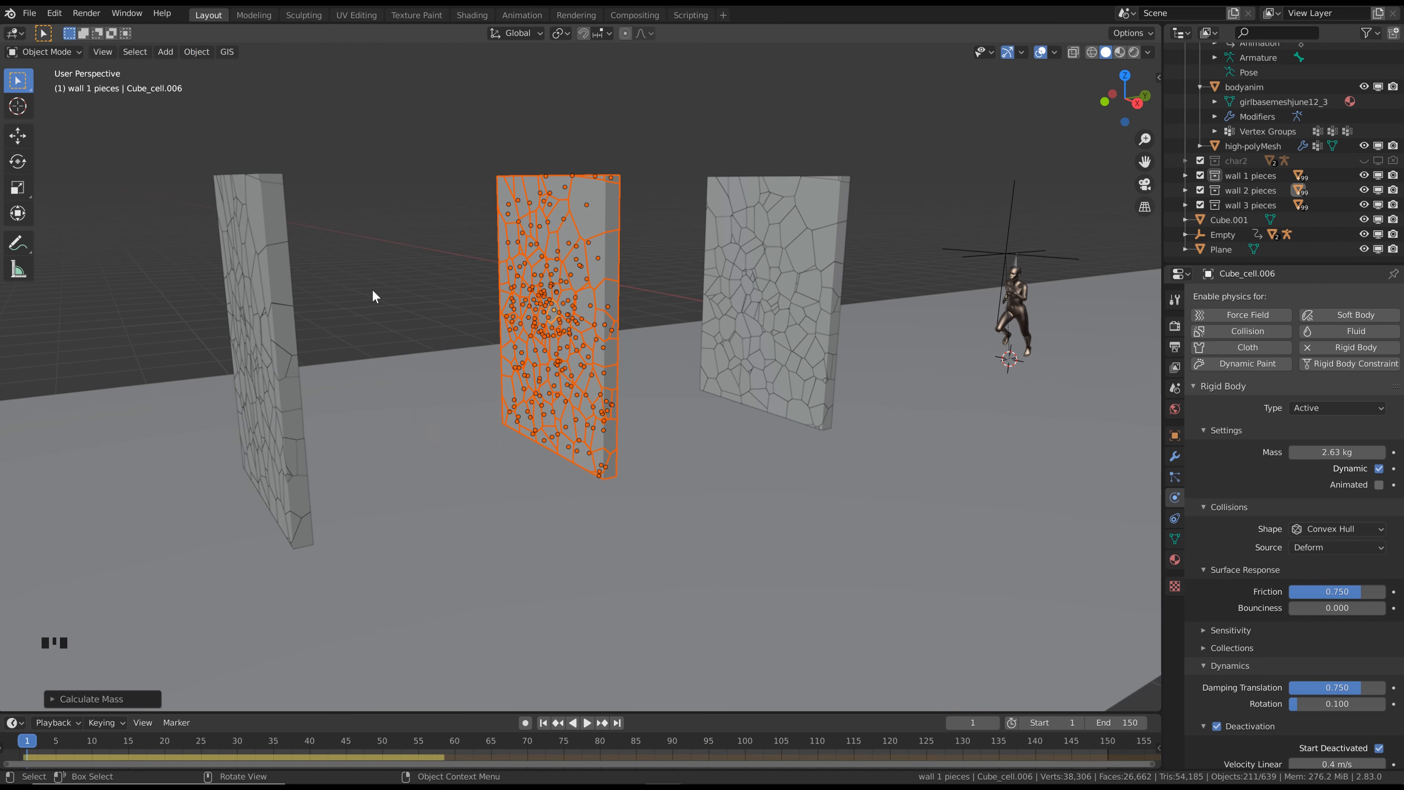
key(alt+a)
Select the piece in the middle of the second wall's top edge and set its rigid body type to Passive
middle_drag(600, 227, 636, 183)
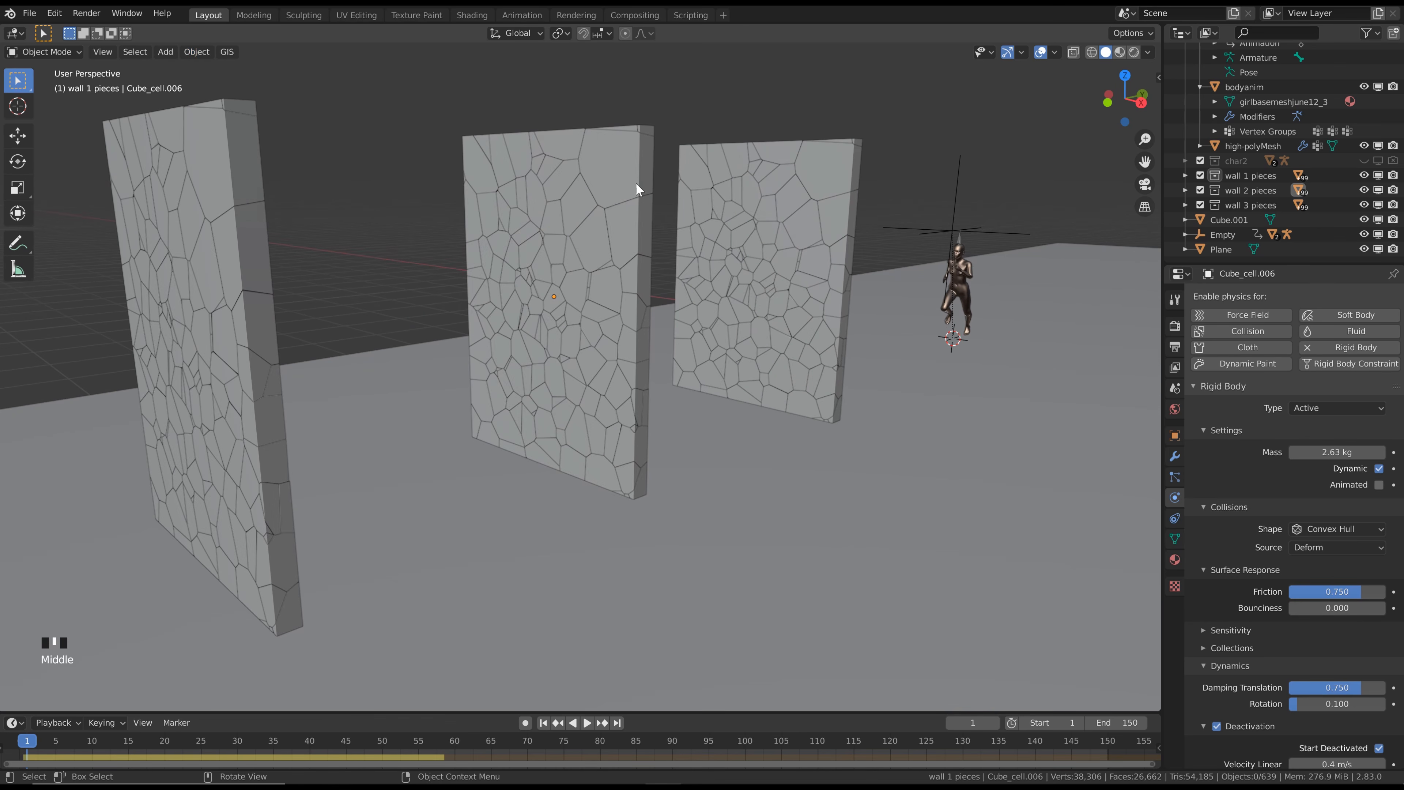
click(575, 139)
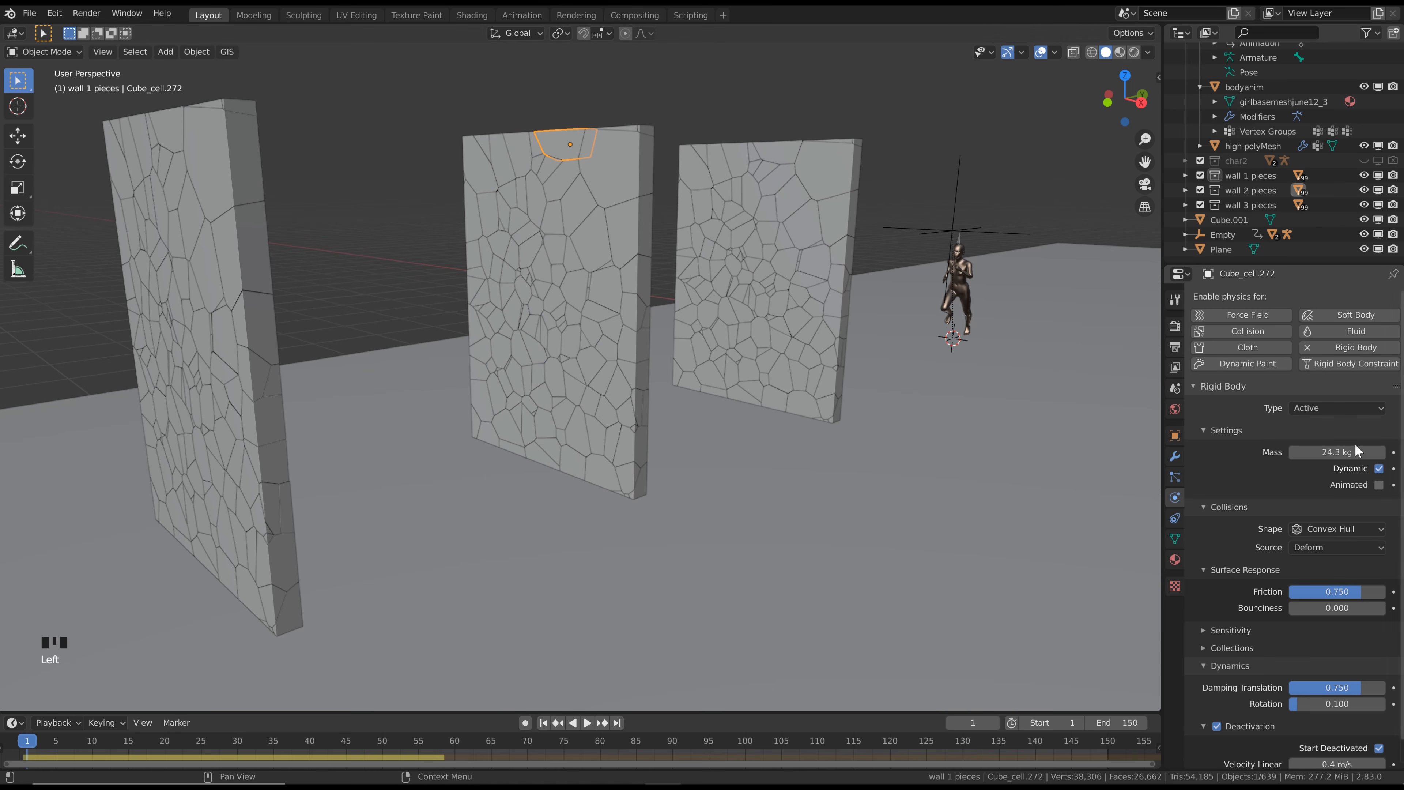
click(1338, 408)
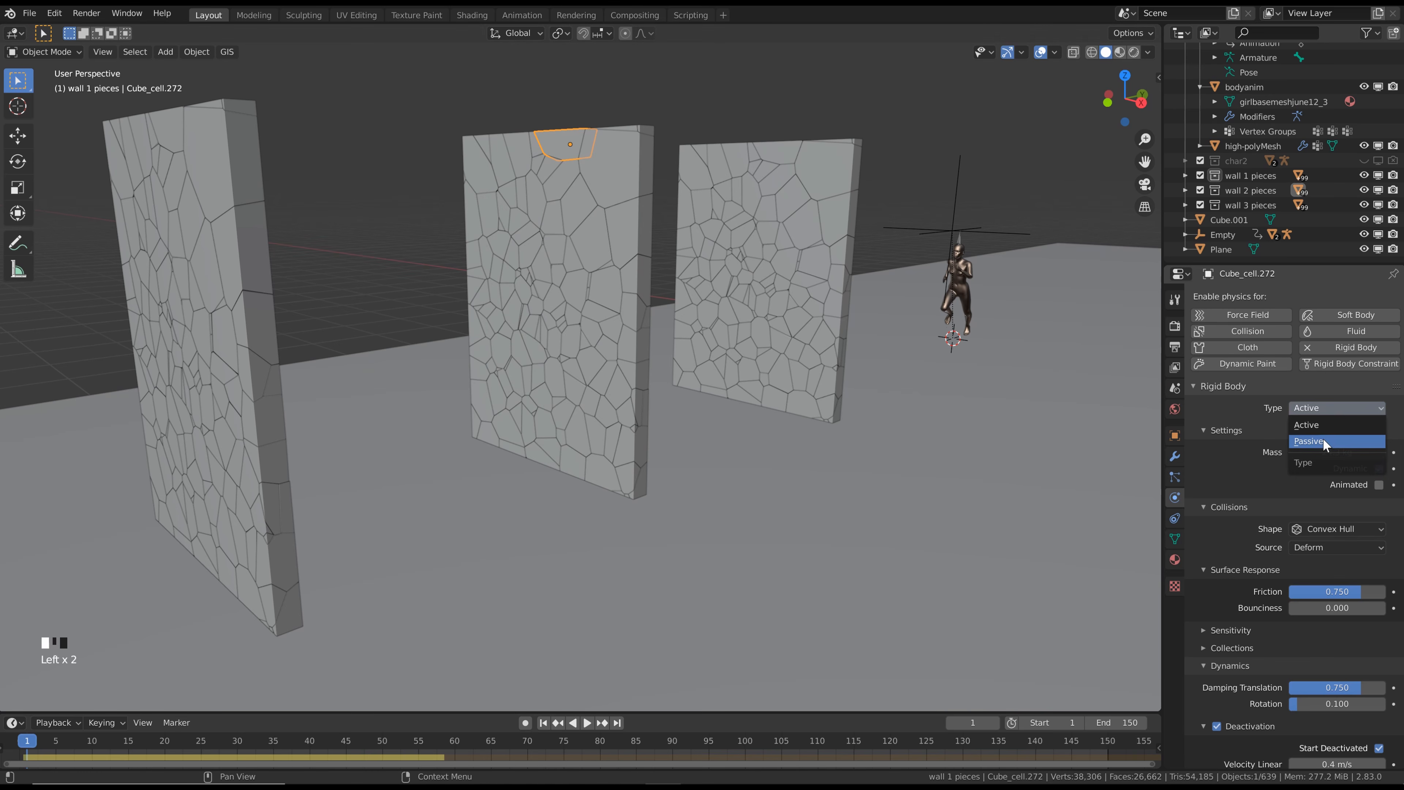
click(1376, 443)
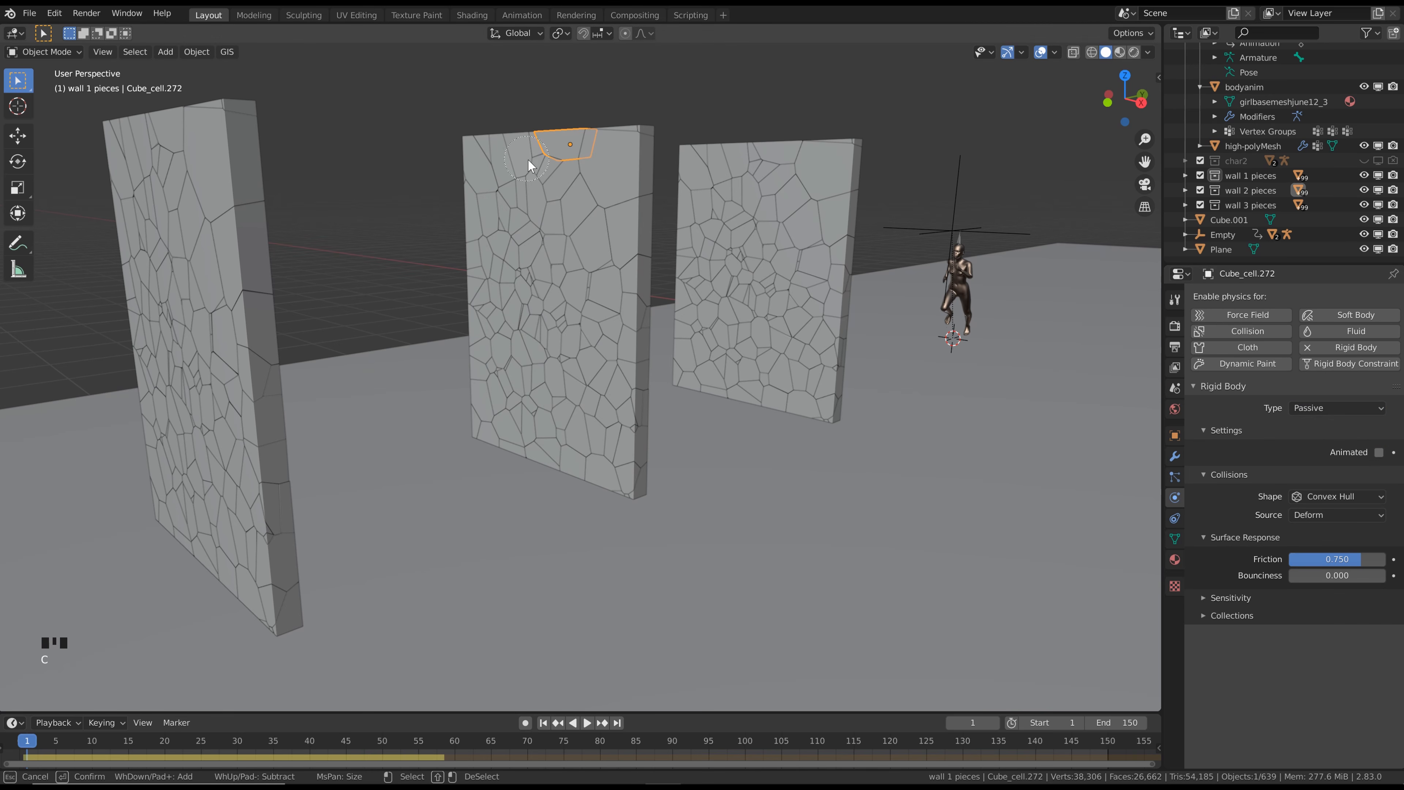
Circle-select the border pieces around the middle wall and copy the passive top piece's rigid body settings to them
key(c)
mouse_move(527, 158)
mouse_down()
mouse_move(476, 156)
mouse_move(479, 332)
mouse_up()
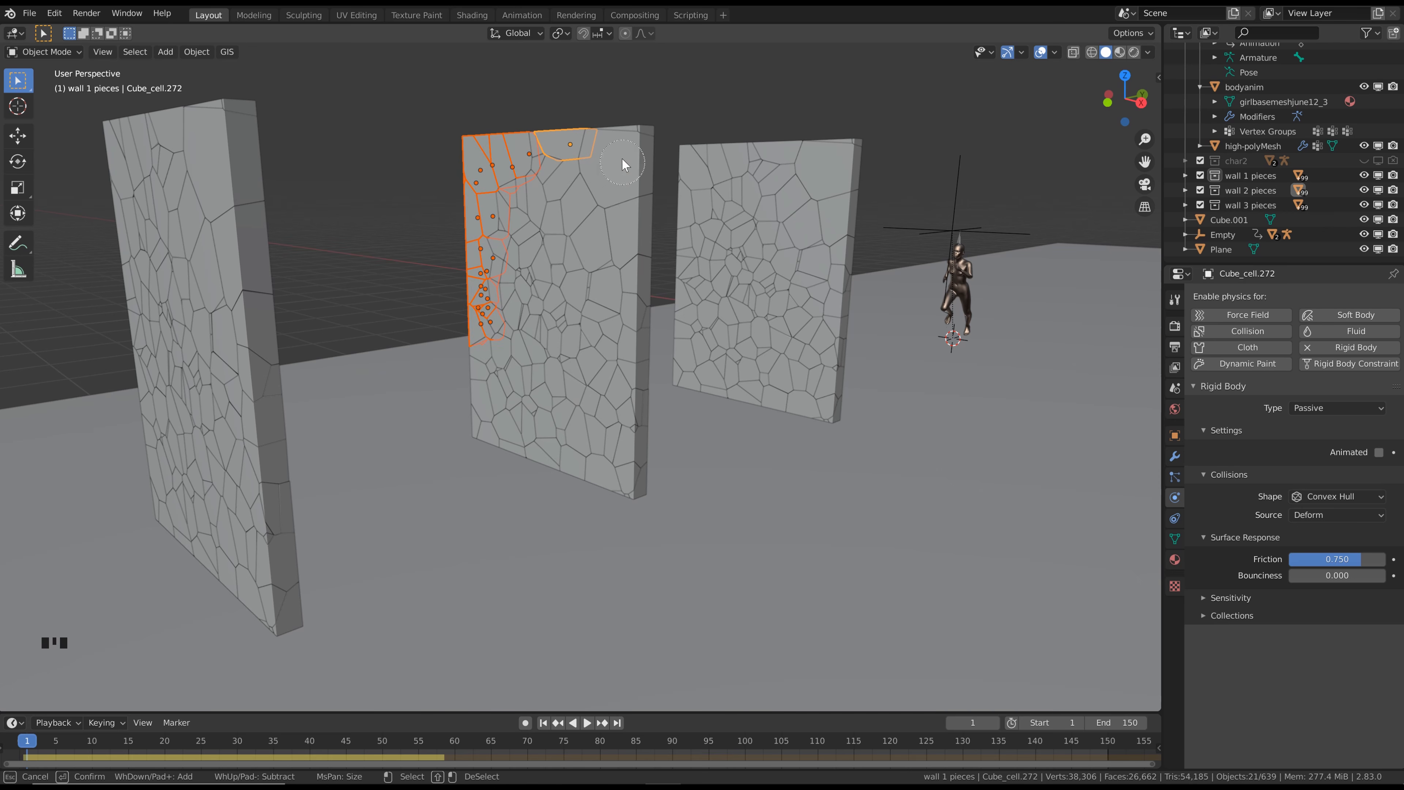
drag(582, 184, 548, 197)
mouse_move(599, 271)
mouse_down()
mouse_move(636, 259)
mouse_move(476, 416)
mouse_move(620, 478)
mouse_move(633, 426)
mouse_up()
key(Escape)
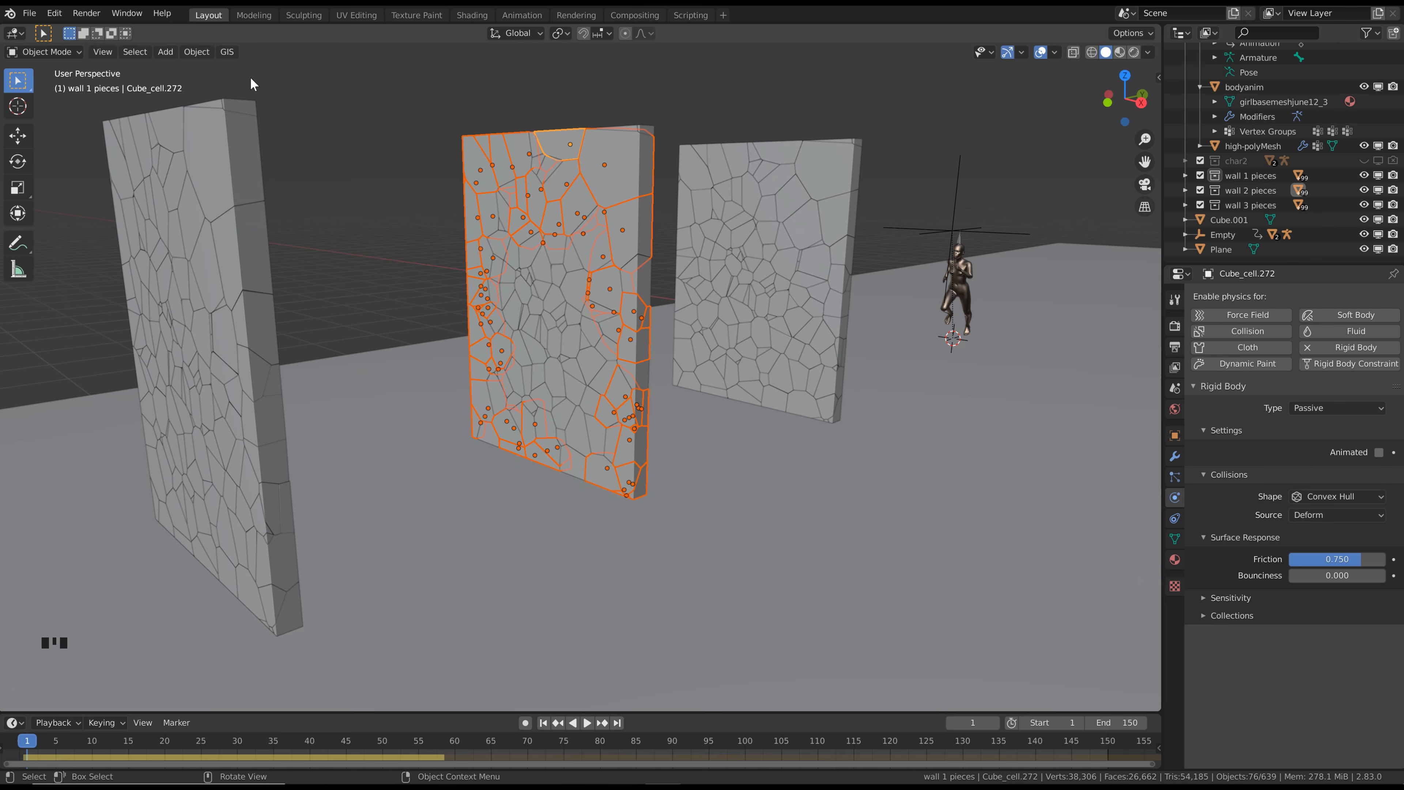
click(197, 52)
mouse_move(251, 395)
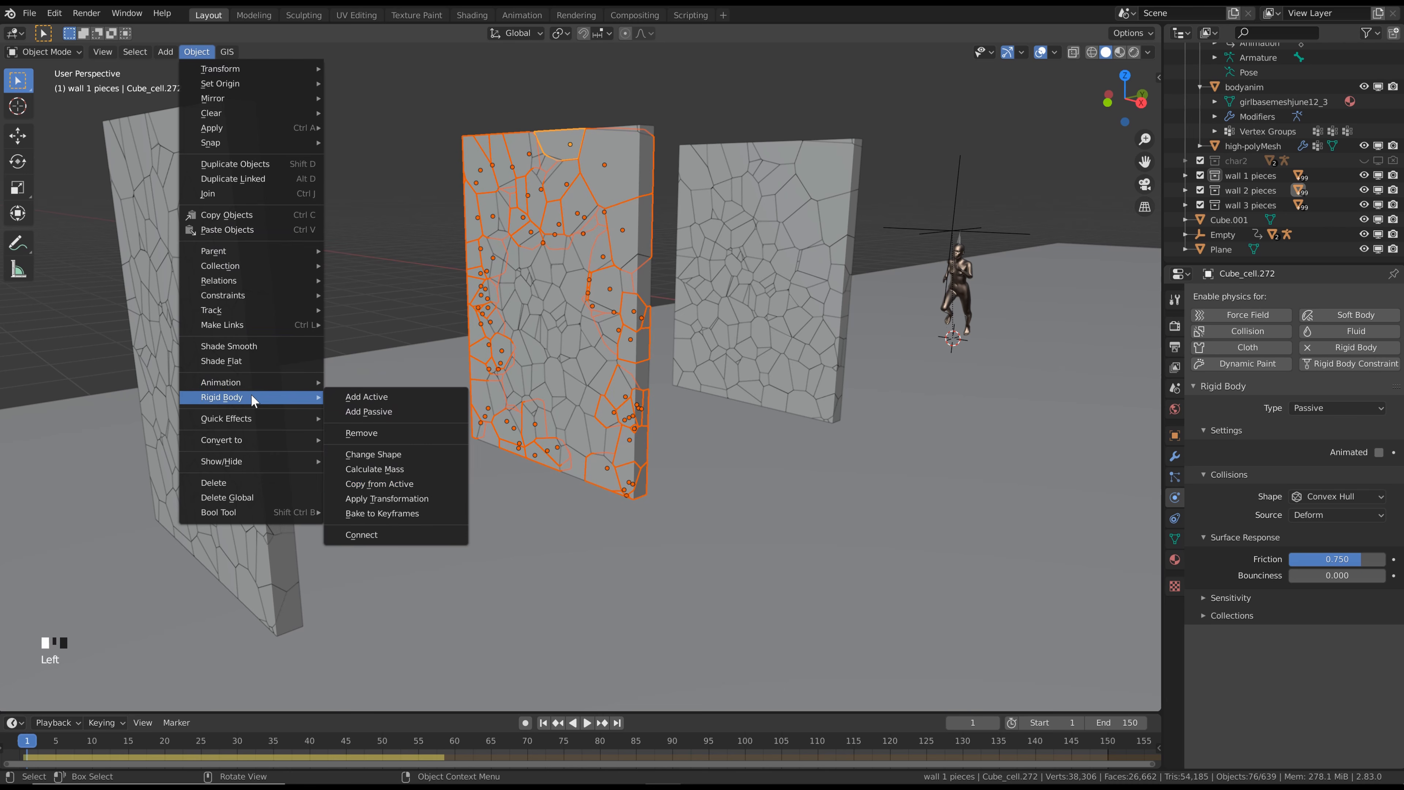
click(404, 481)
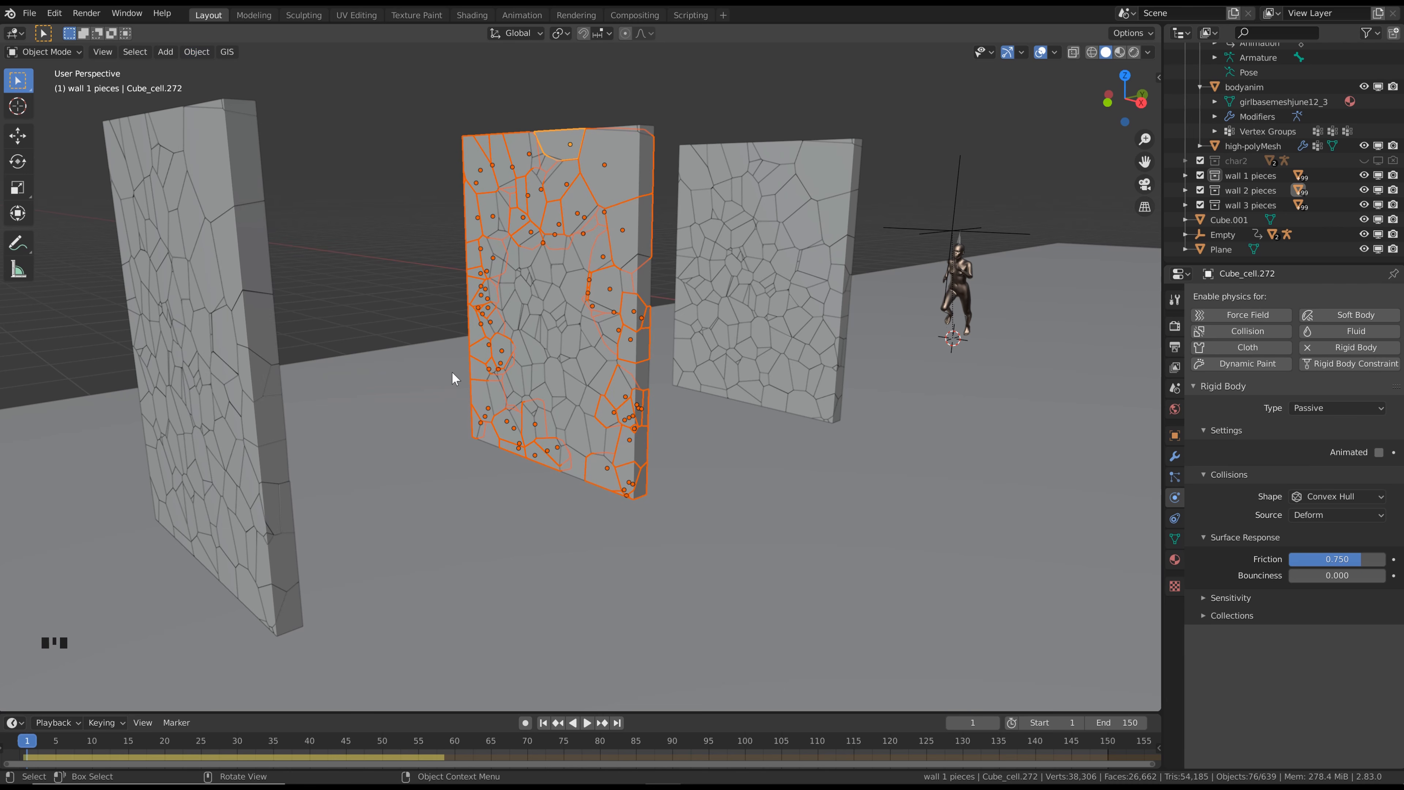
Play the simulation from frame 1 to frame 51 to examine how the middle wall breaks
middle_drag(453, 371, 389, 257)
key(space)
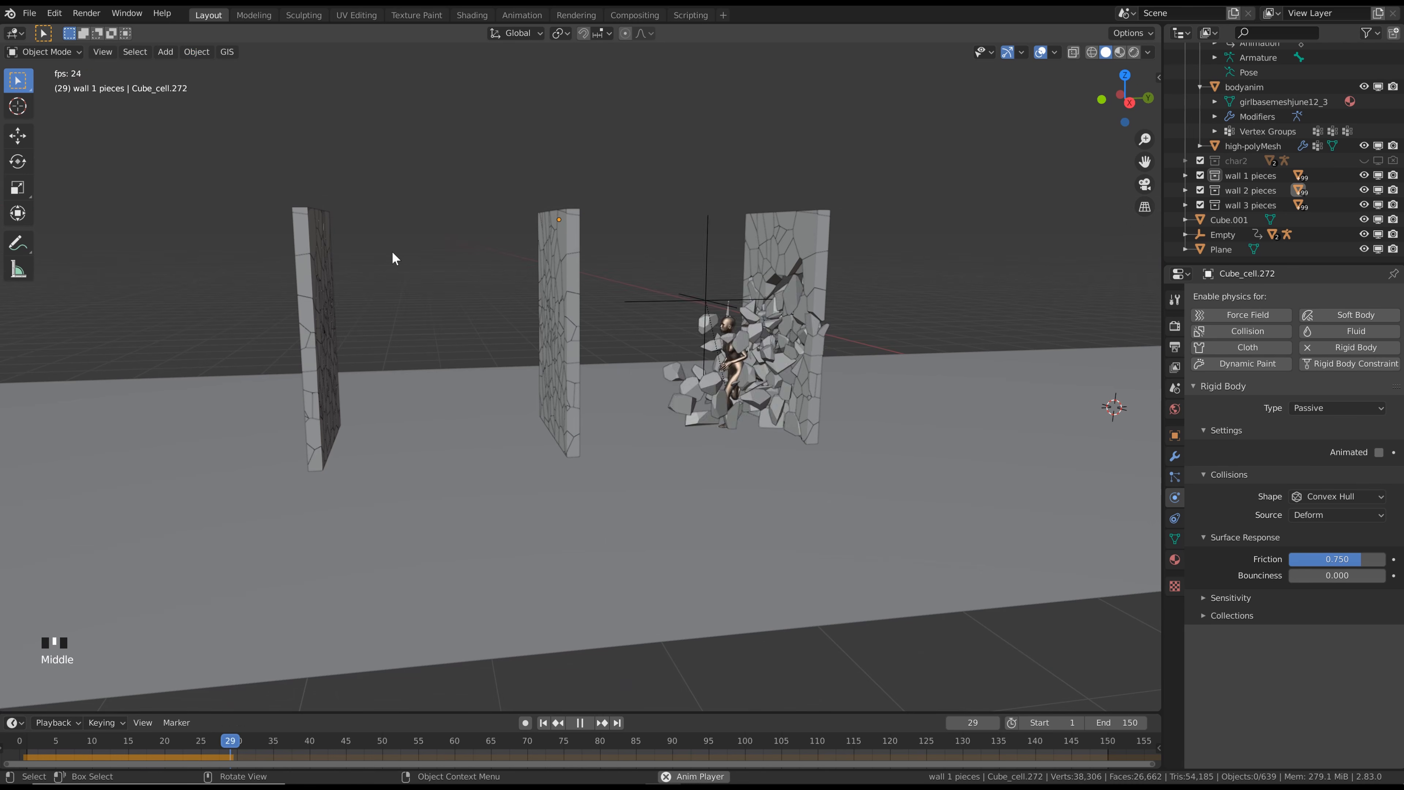
key(space)
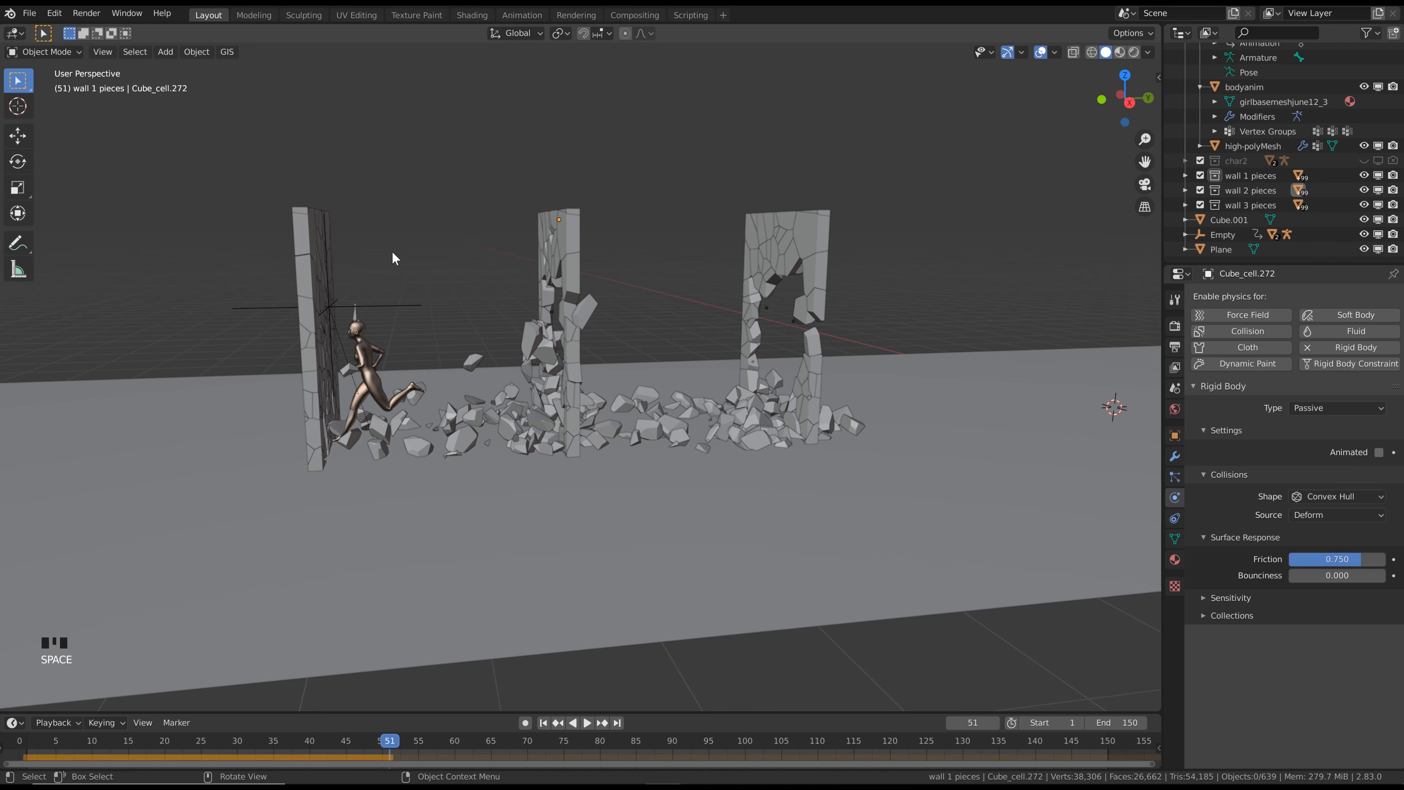
Select the loose piece at the character's front foot beside the third wall and make its rigid body Passive
click(340, 427)
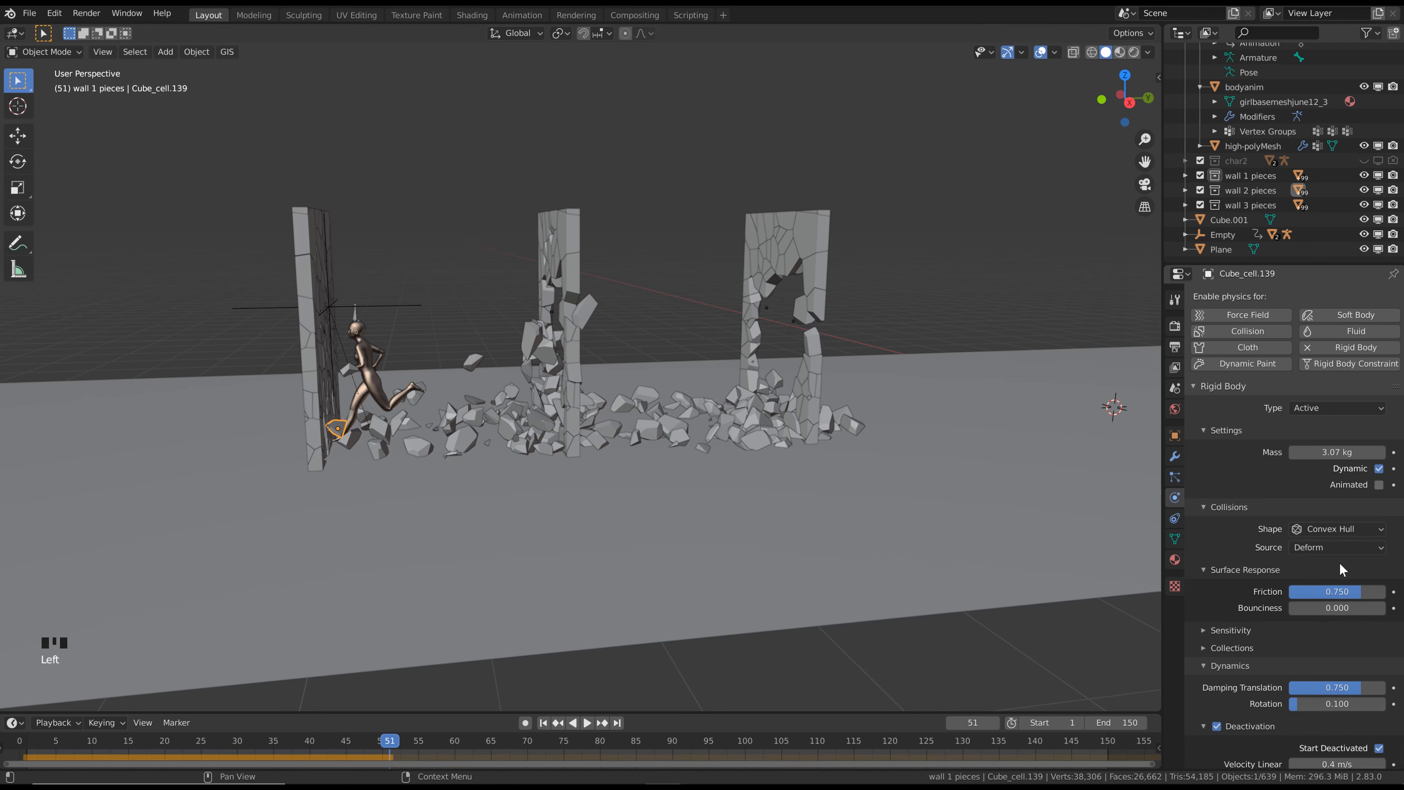
click(1362, 403)
click(1346, 440)
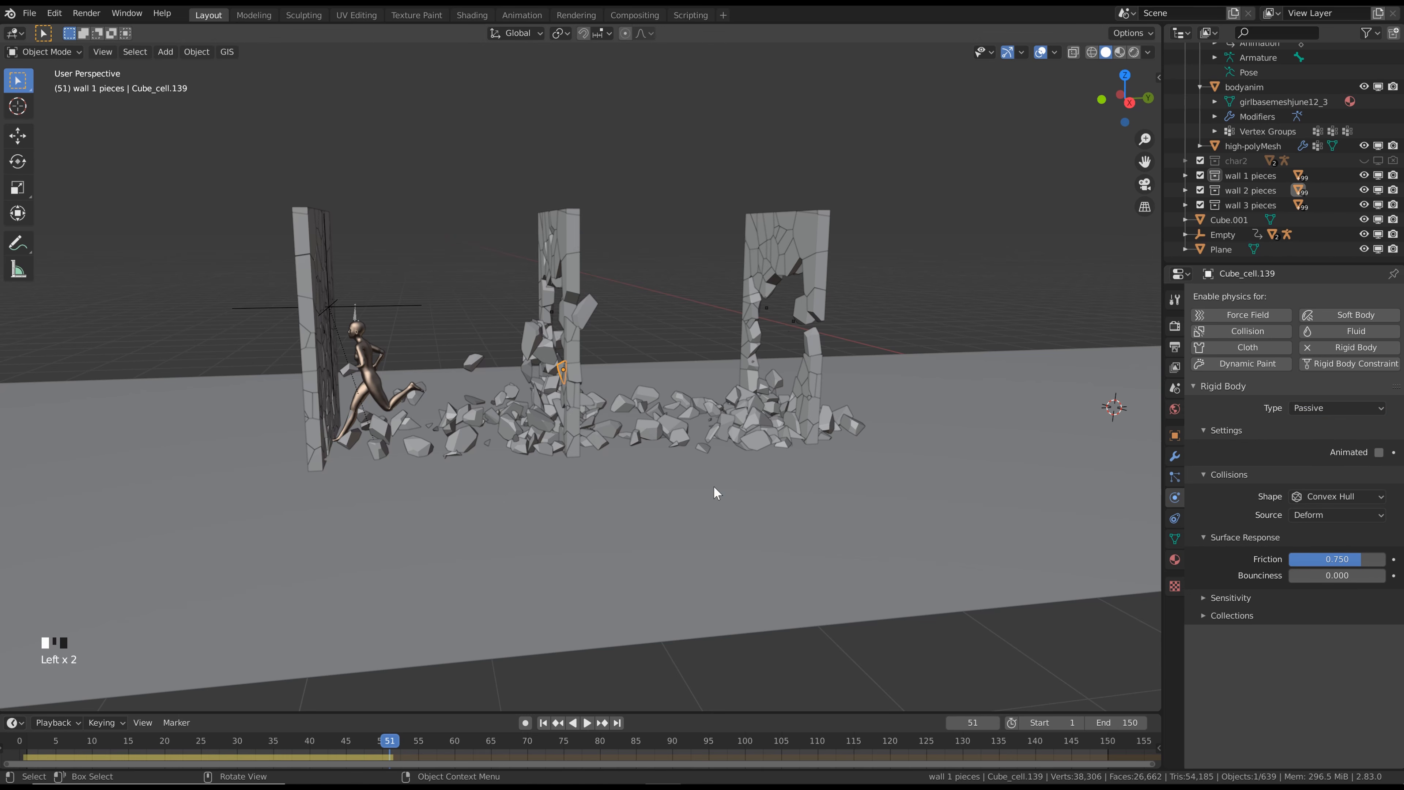
Select the next loose piece below the character's front foot and set its friction and translation damping to 0.9
click(353, 440)
click(1342, 590)
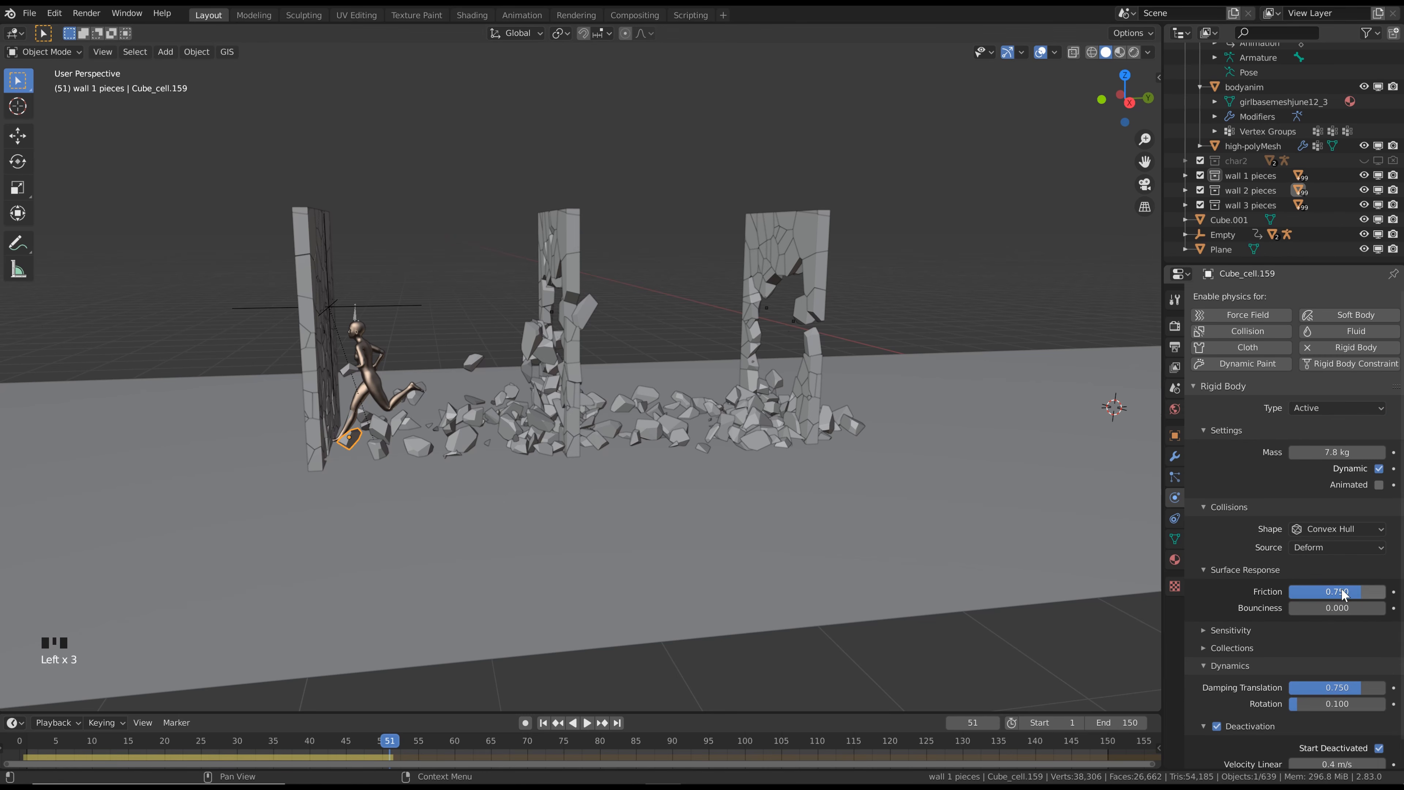
text(.9)
key(Return)
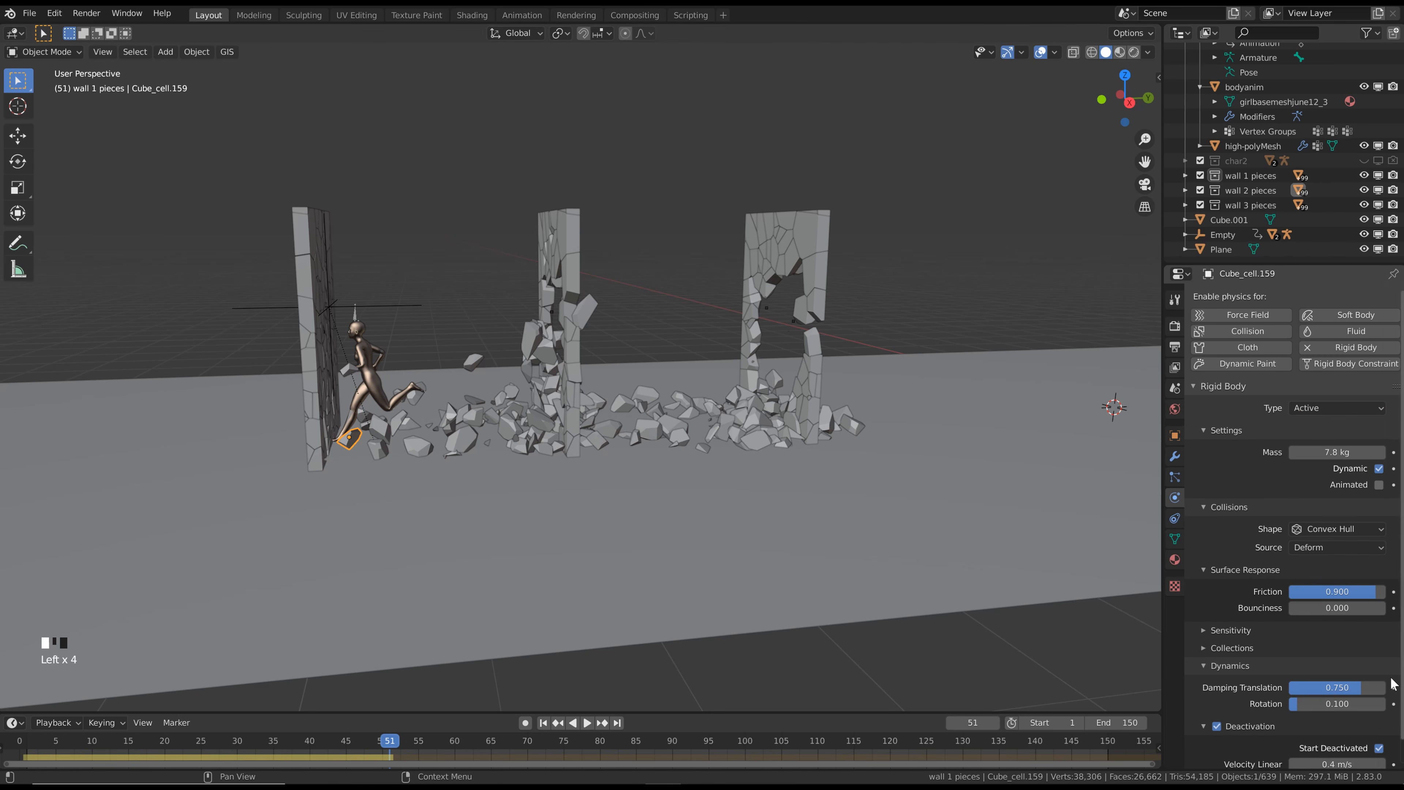
click(1369, 688)
text(.9)
key(Return)
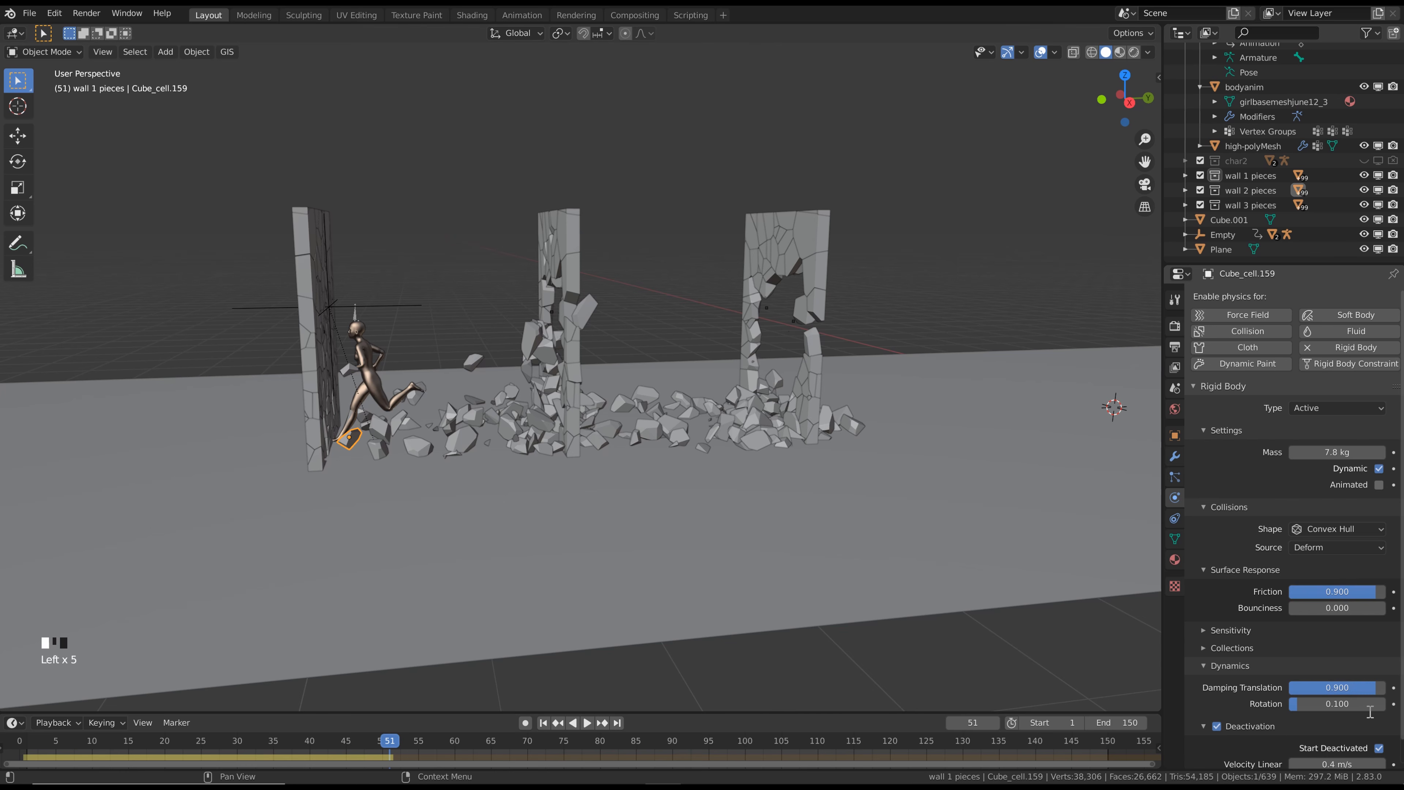
Replay the simulation from frame 1 to frame 64 and examine the holes in all three walls from an angle
click(543, 723)
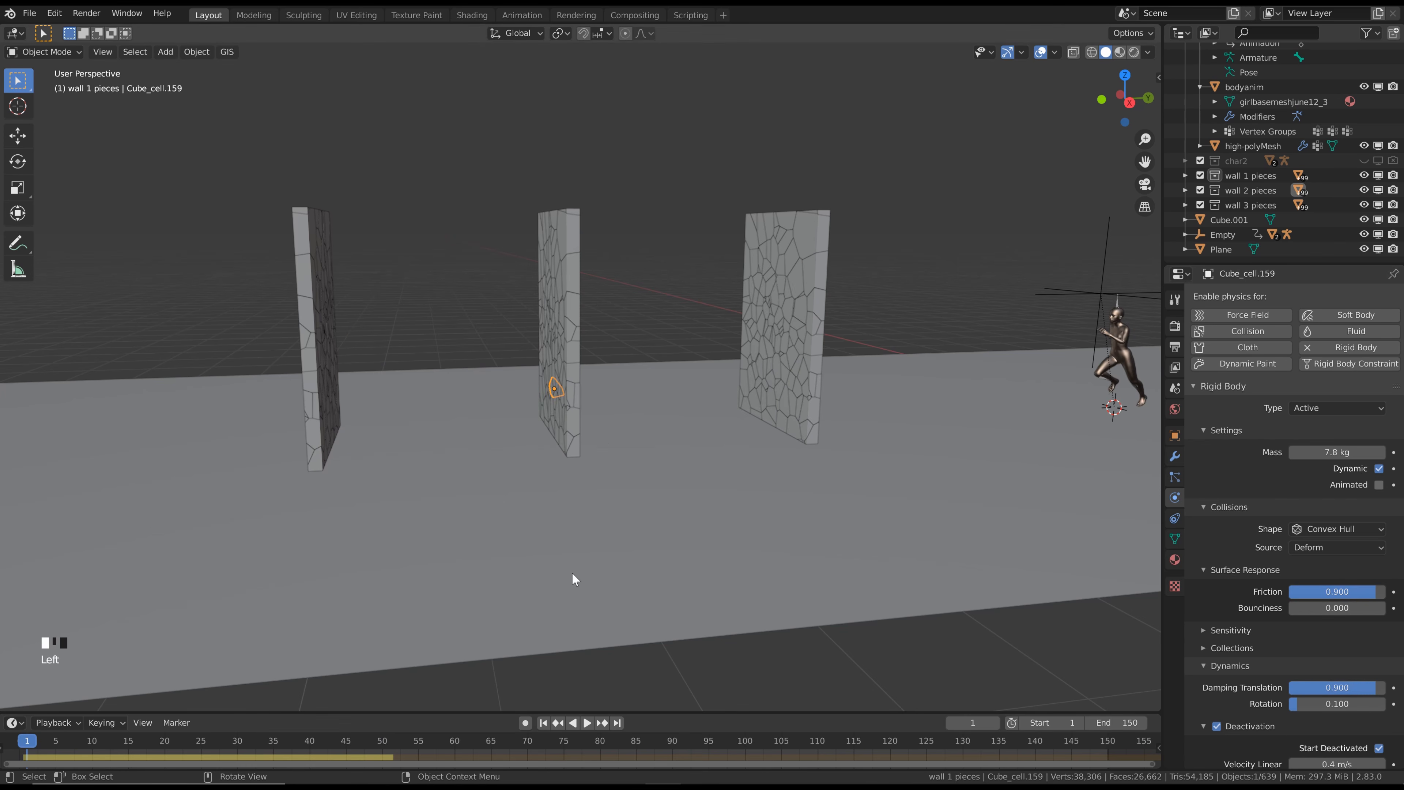
key(space)
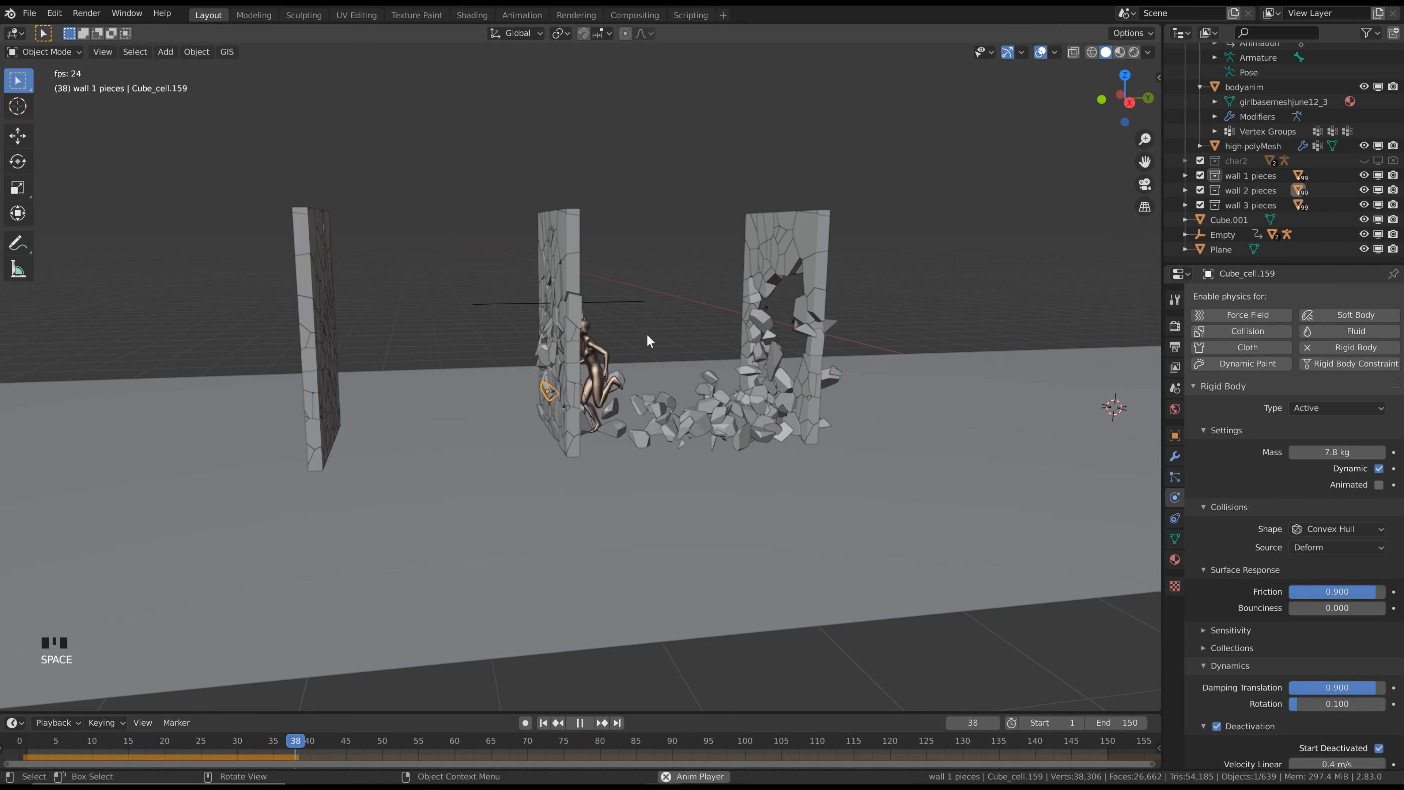
key(space)
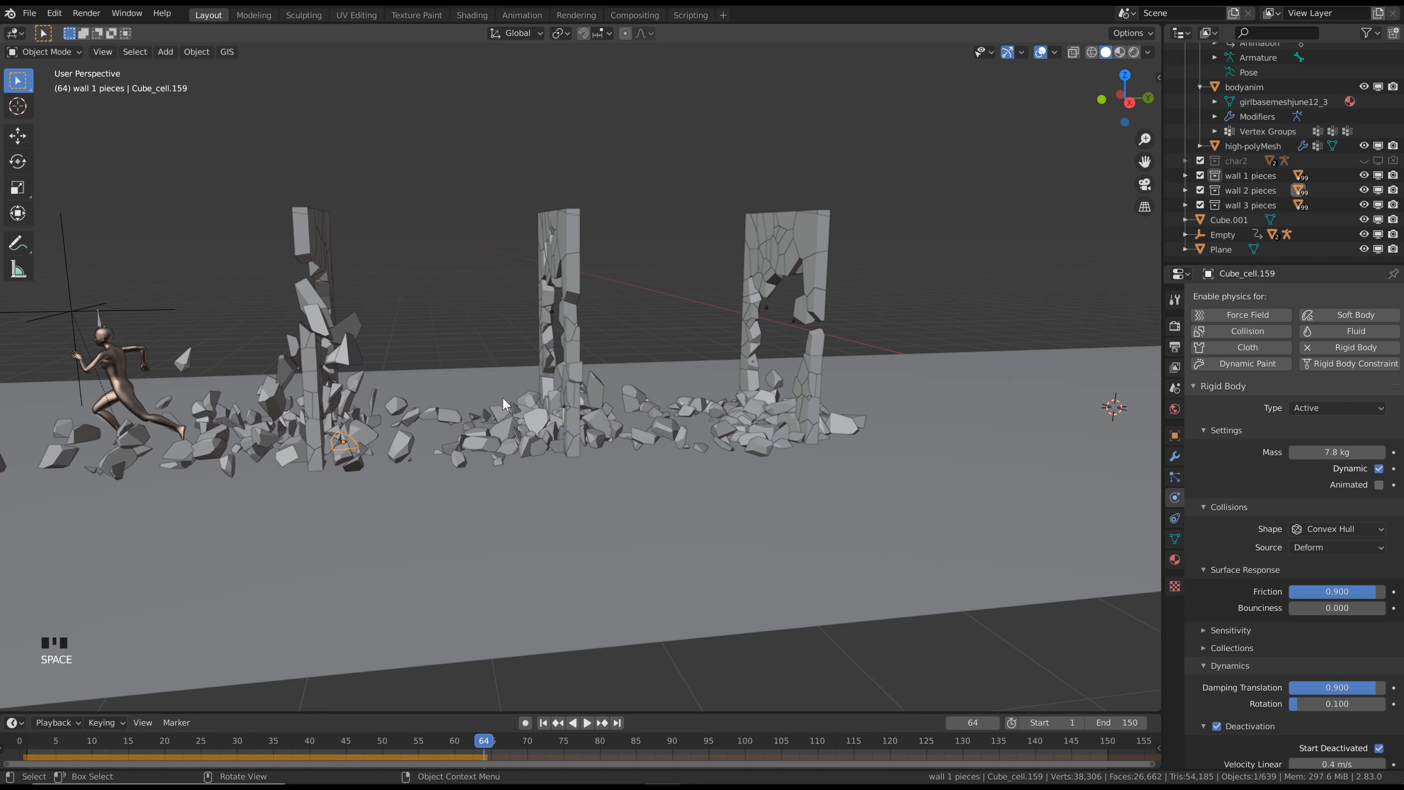
middle_drag(405, 374, 587, 299)
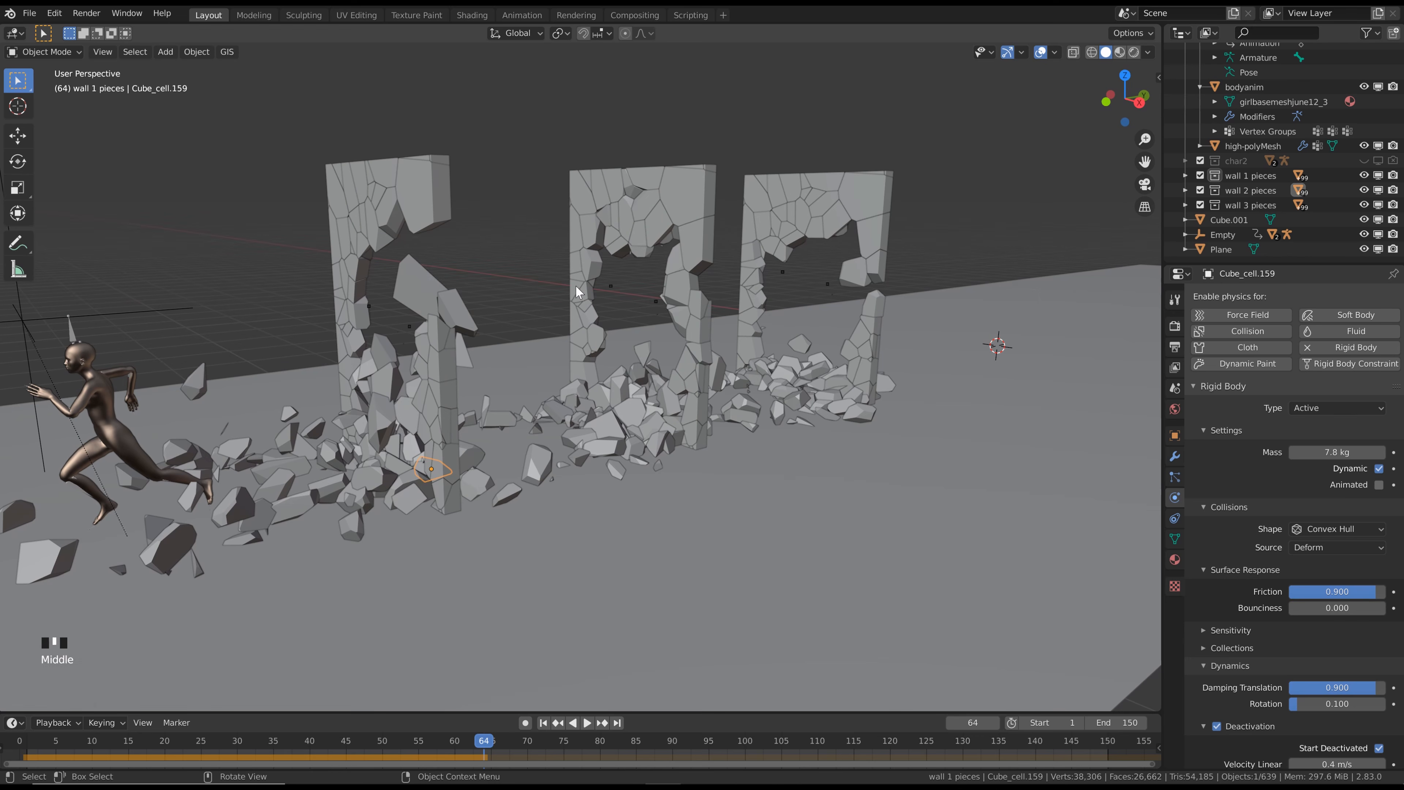
Make the loose-standing edge piece beside the hole in the middle wall and the one in the third wall Active rigid bodies
click(576, 287)
click(1356, 409)
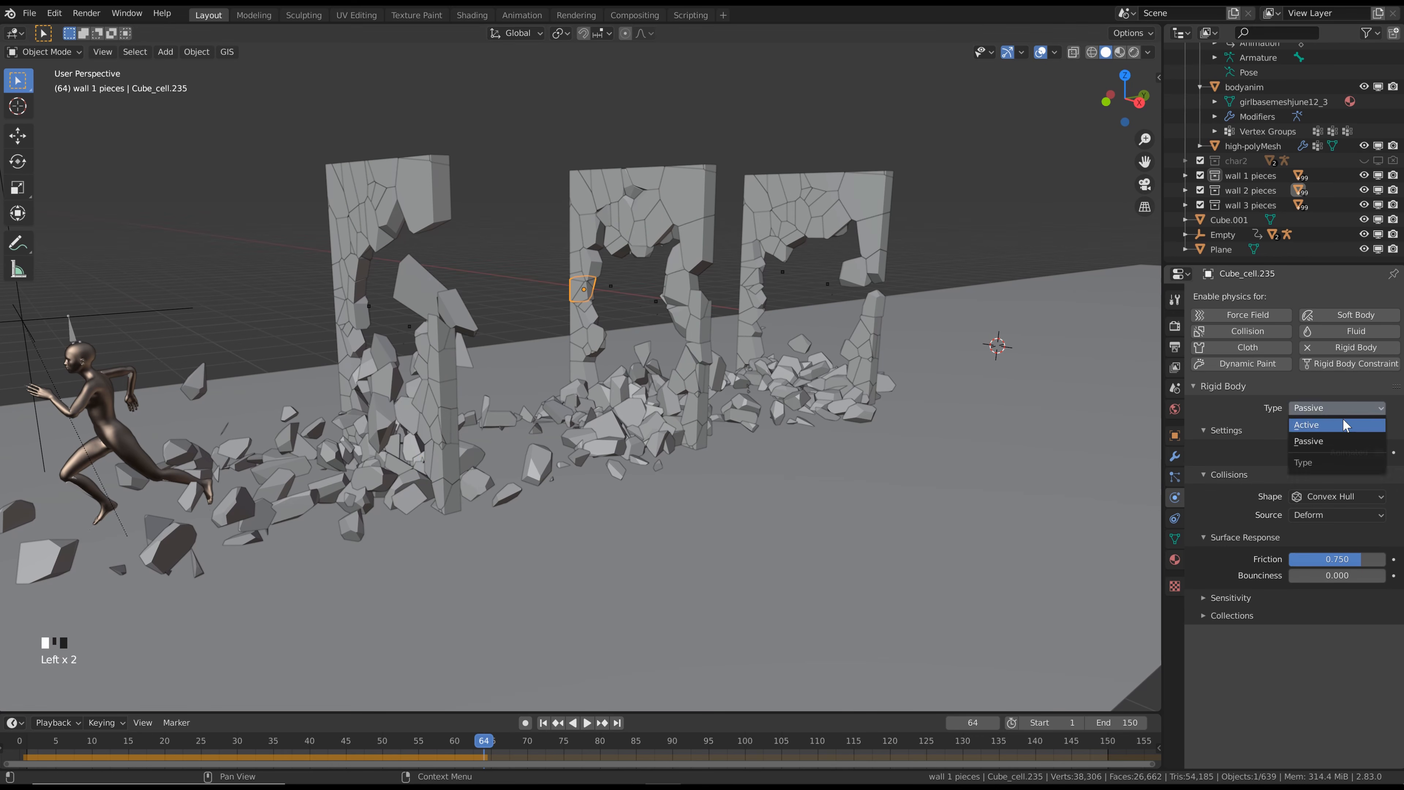
click(1346, 425)
click(343, 273)
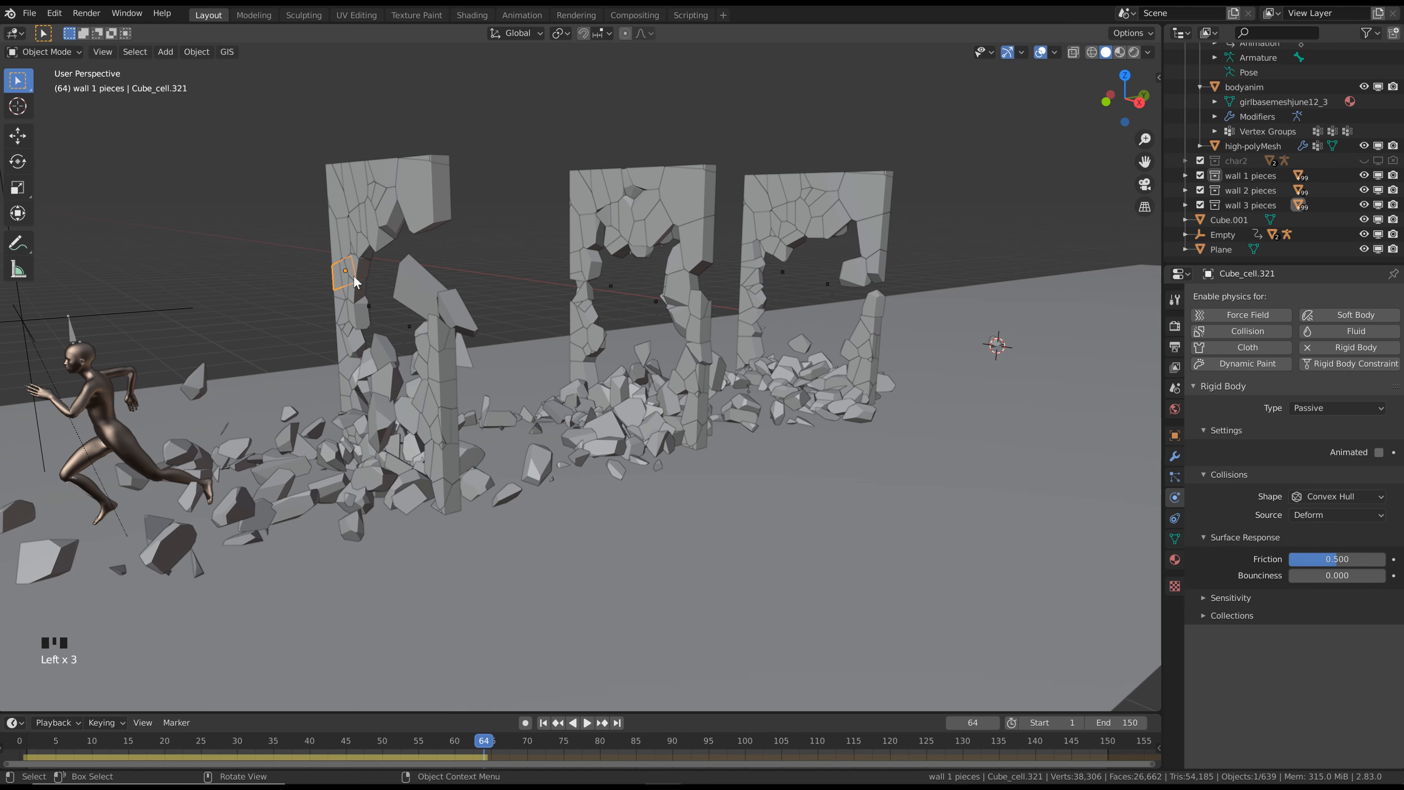
click(1312, 408)
click(1311, 426)
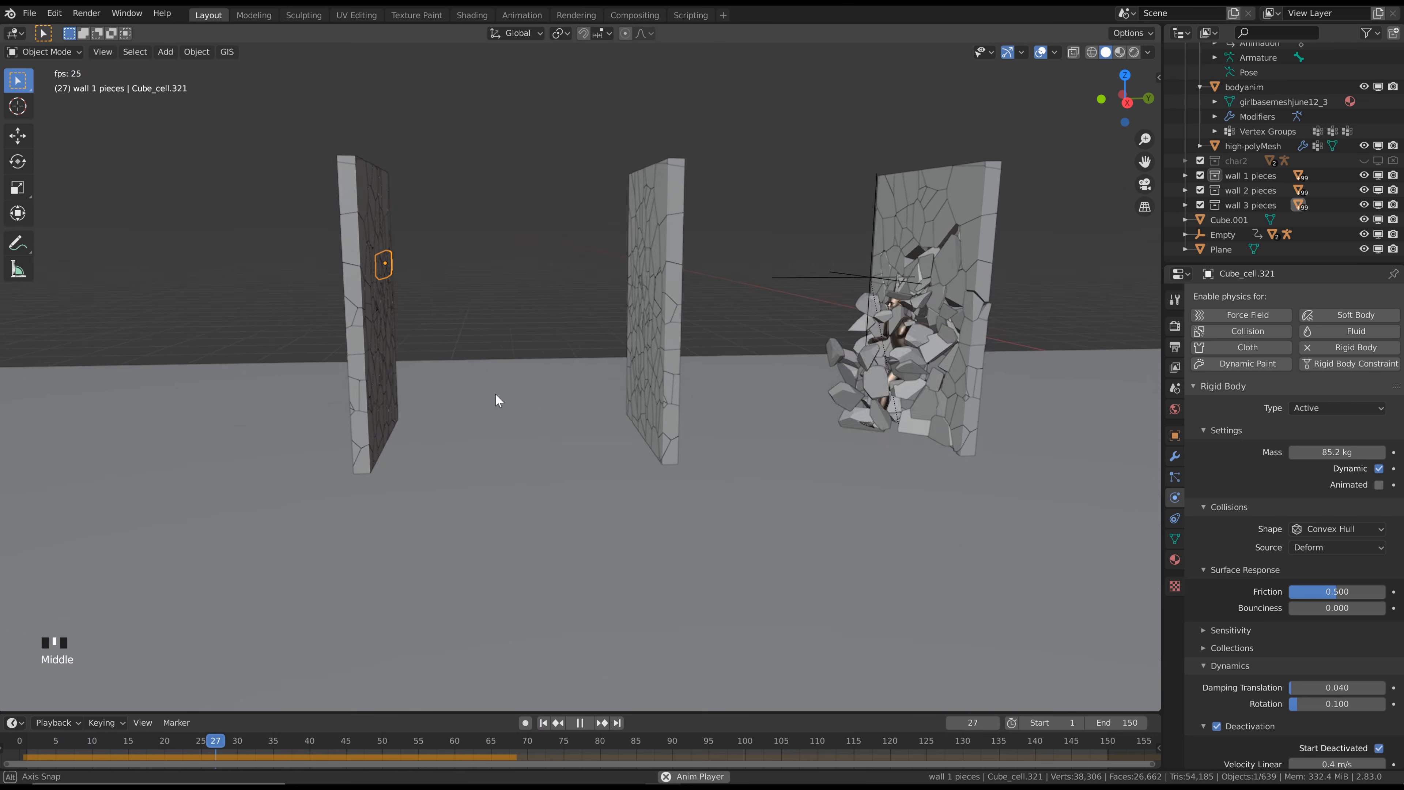
Replay the simulation up to frame 64 and examine how the changed edge pieces behave from the side
middle_drag(495, 393, 516, 392)
scroll(516, 391, down, 3)
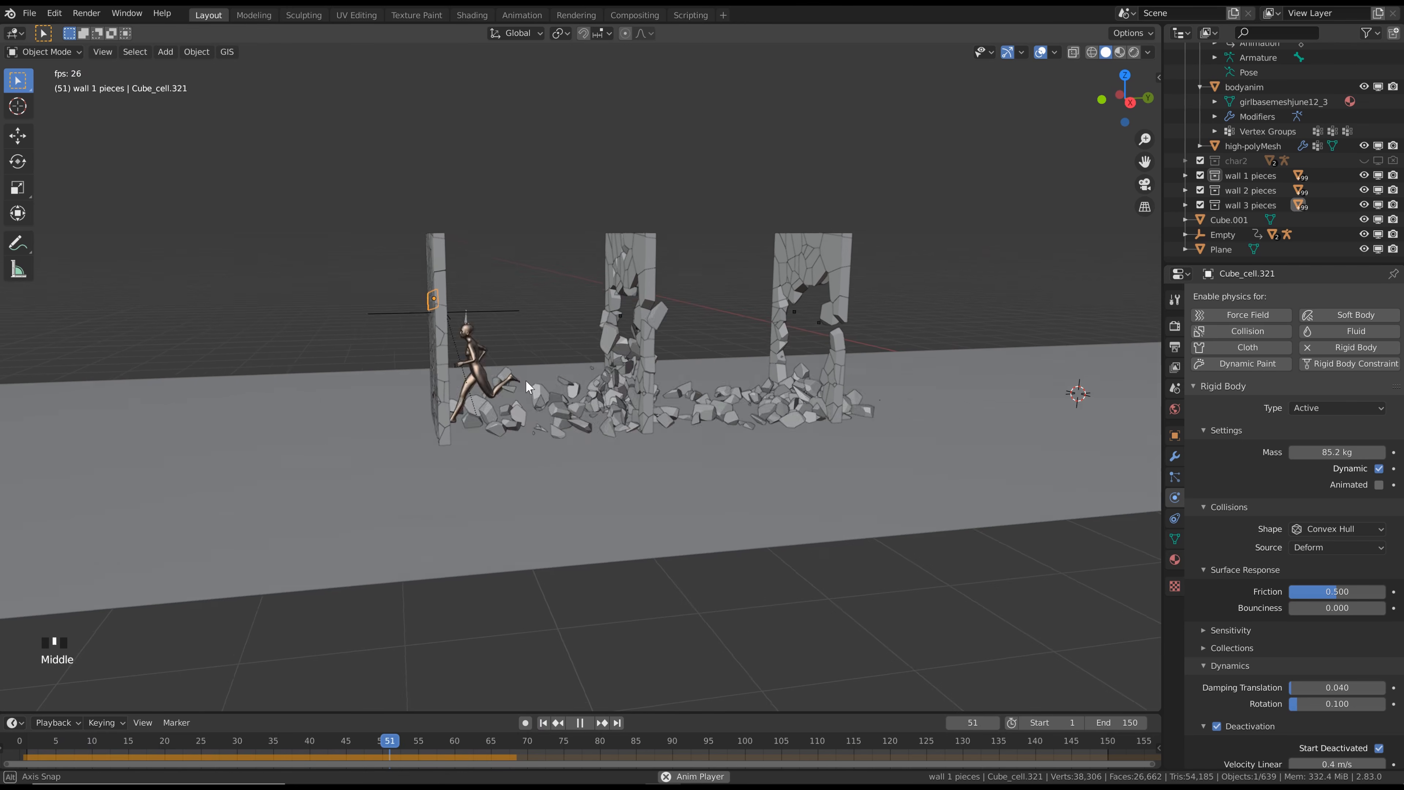
key(space)
scroll(556, 394, down, 1)
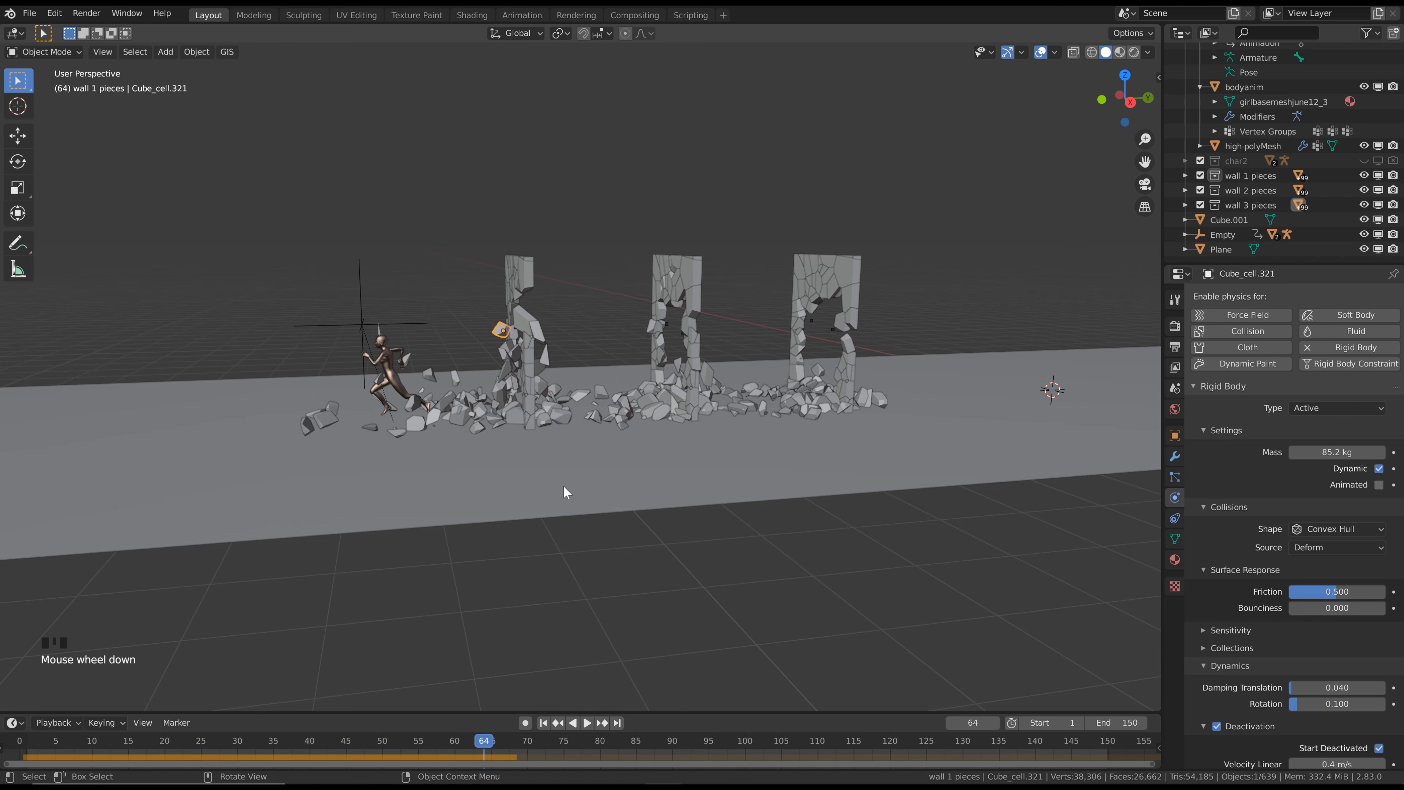
Set the scene's Rigid Body World steps per second to 100
click(1175, 388)
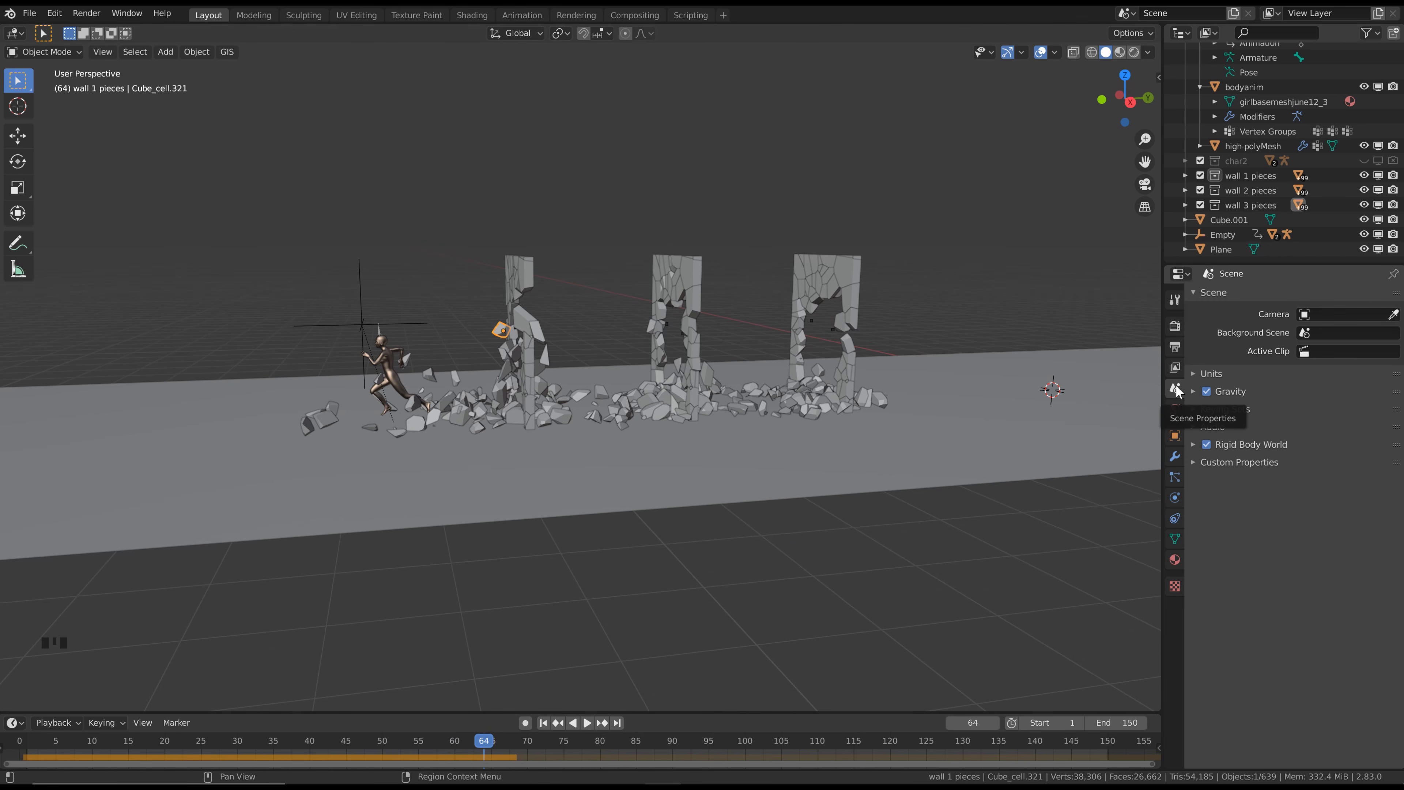
click(1193, 443)
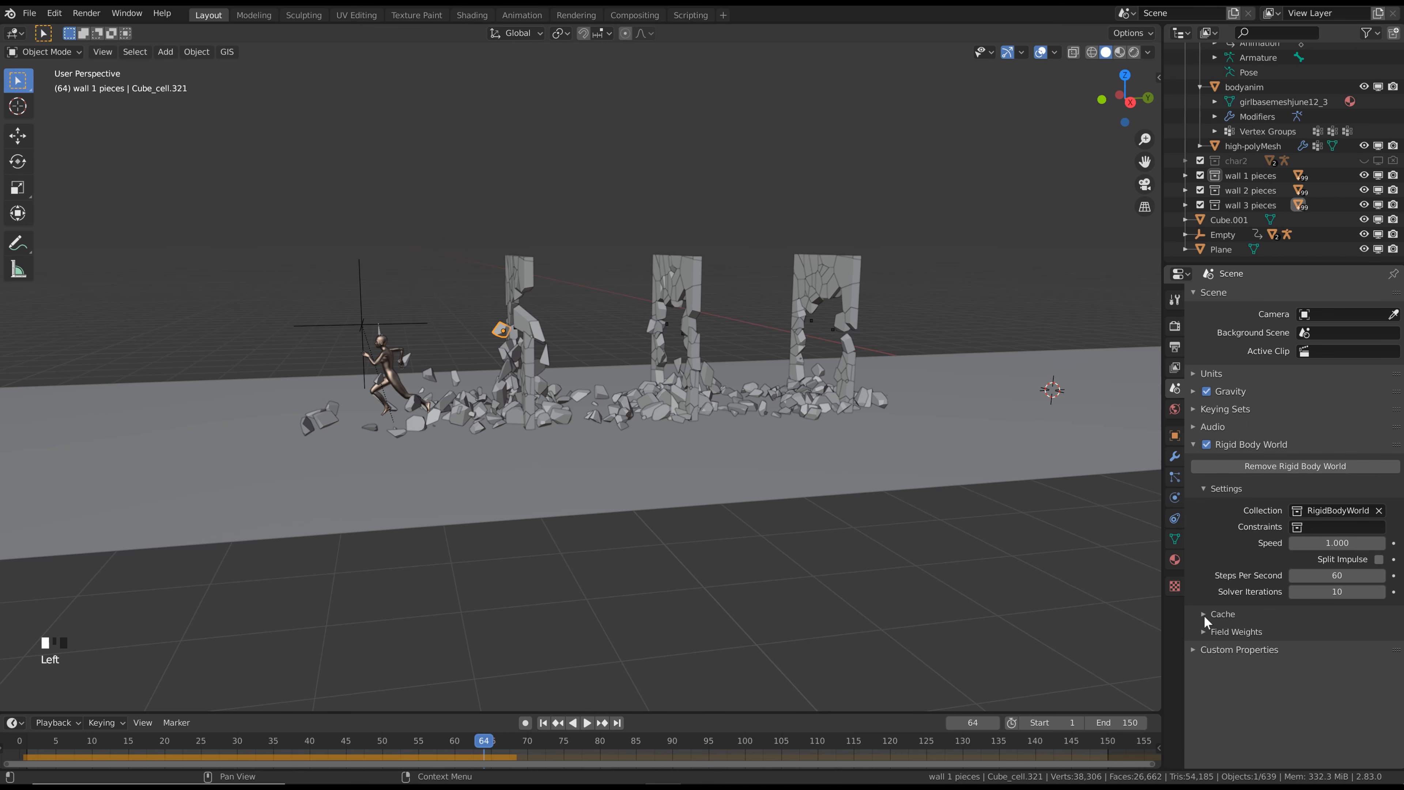
scroll(558, 321, up, 2)
middle_drag(555, 316, 529, 315)
key(Left)
key(Left)
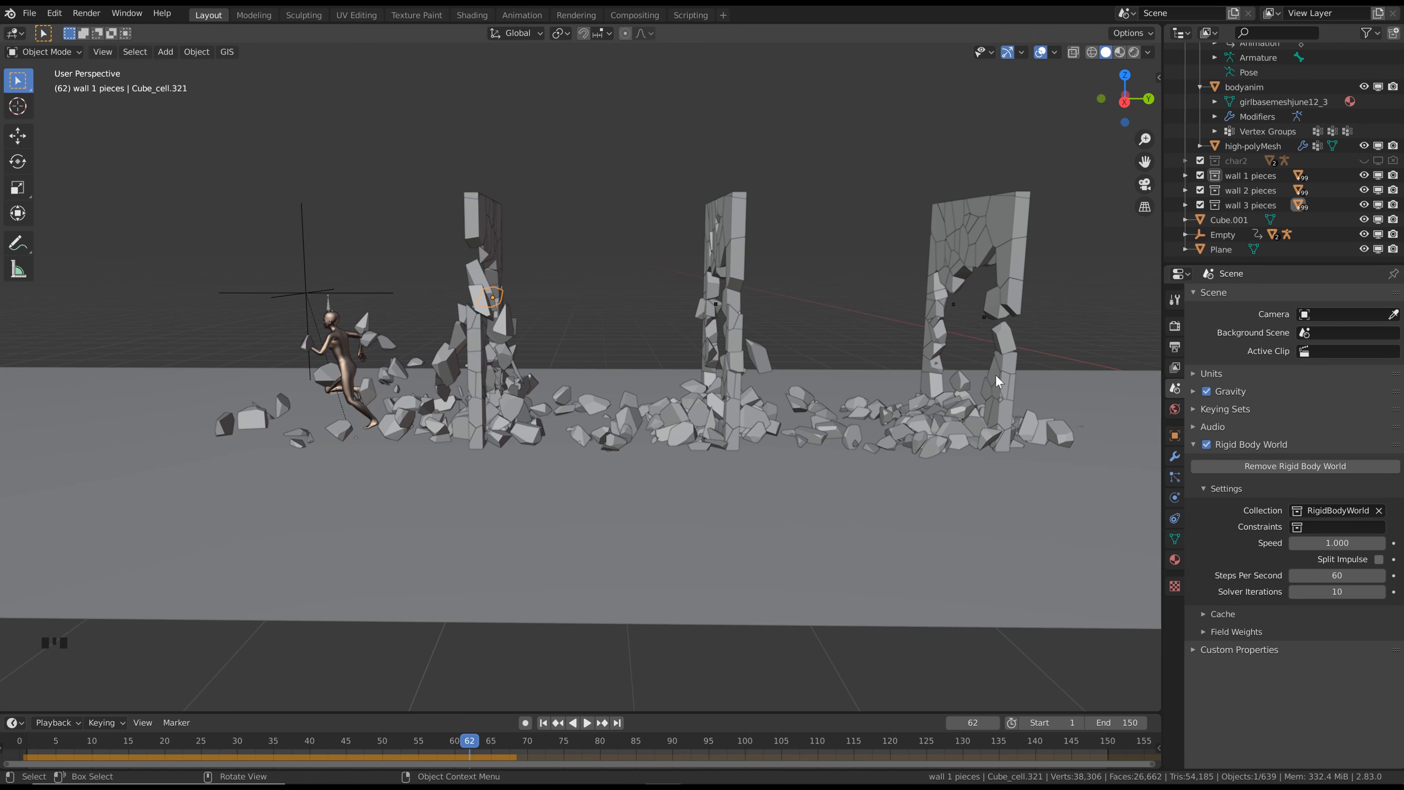
click(1339, 574)
text(100)
key(Return)
Set the rigid body cache end to frame 150 and bake the simulation
click(1222, 614)
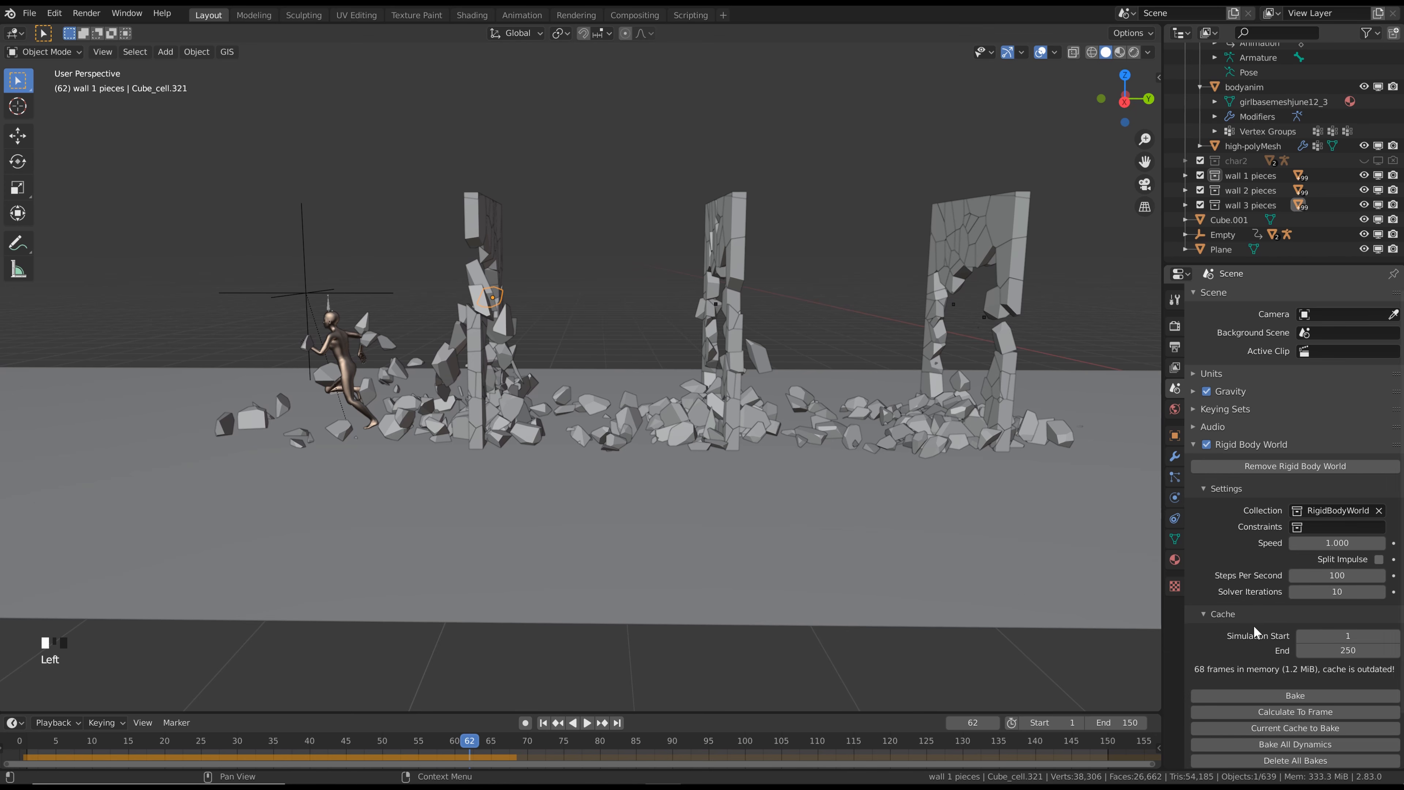
double_click(1345, 649)
key(Return)
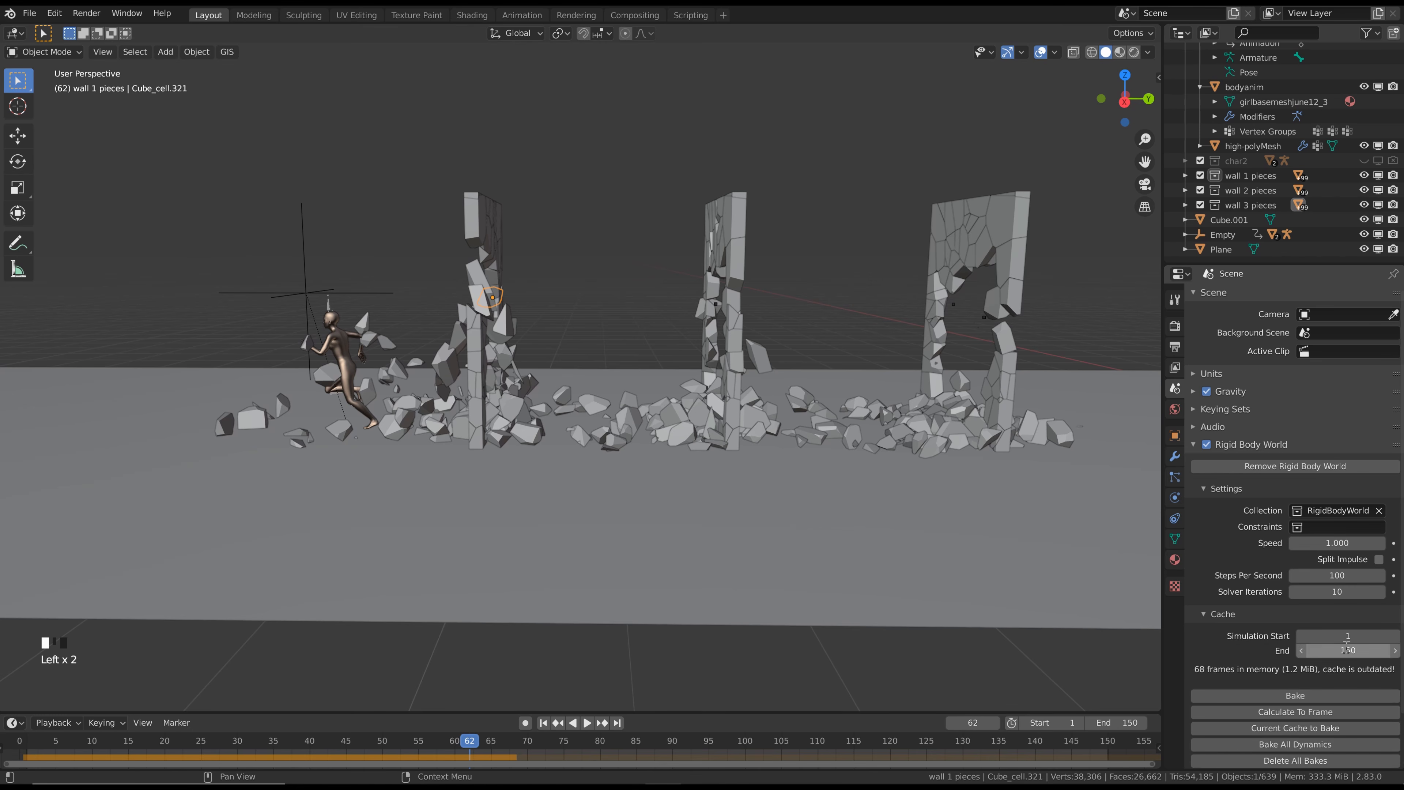
click(1273, 697)
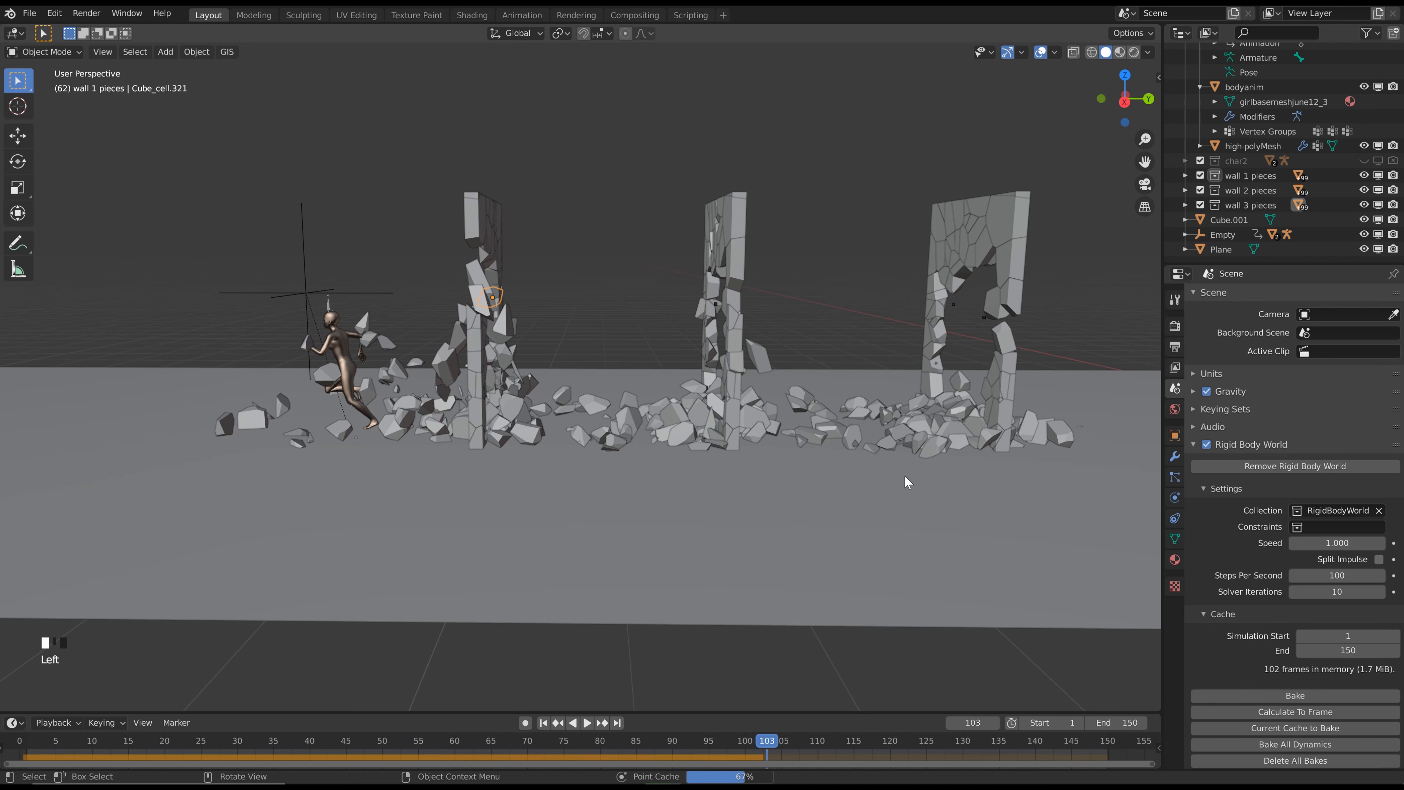
Play the baked simulation from frame 1 to frame 61 and examine the debris around the three walls
click(543, 723)
middle_drag(644, 369, 669, 354)
scroll(619, 328, down, 2)
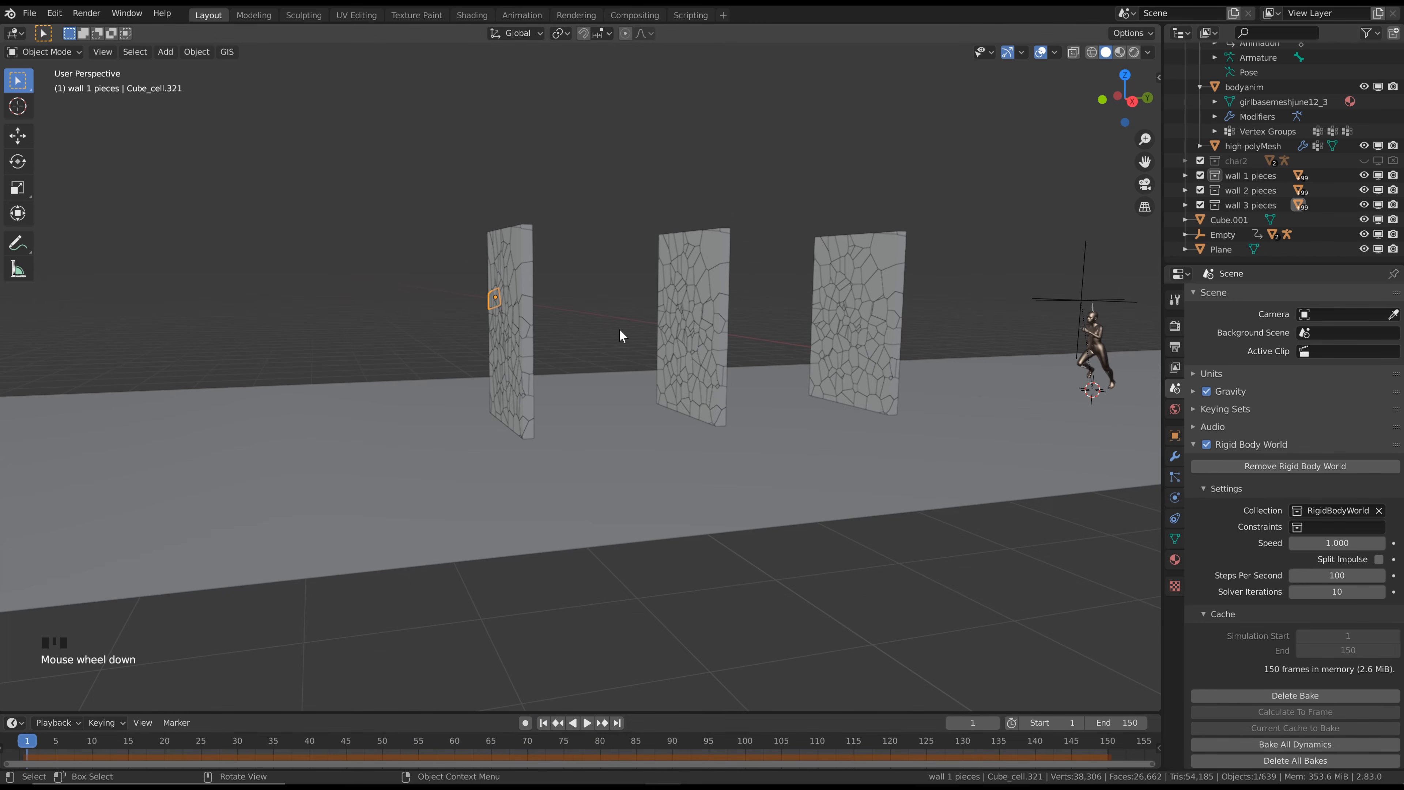
click(617, 328)
key(space)
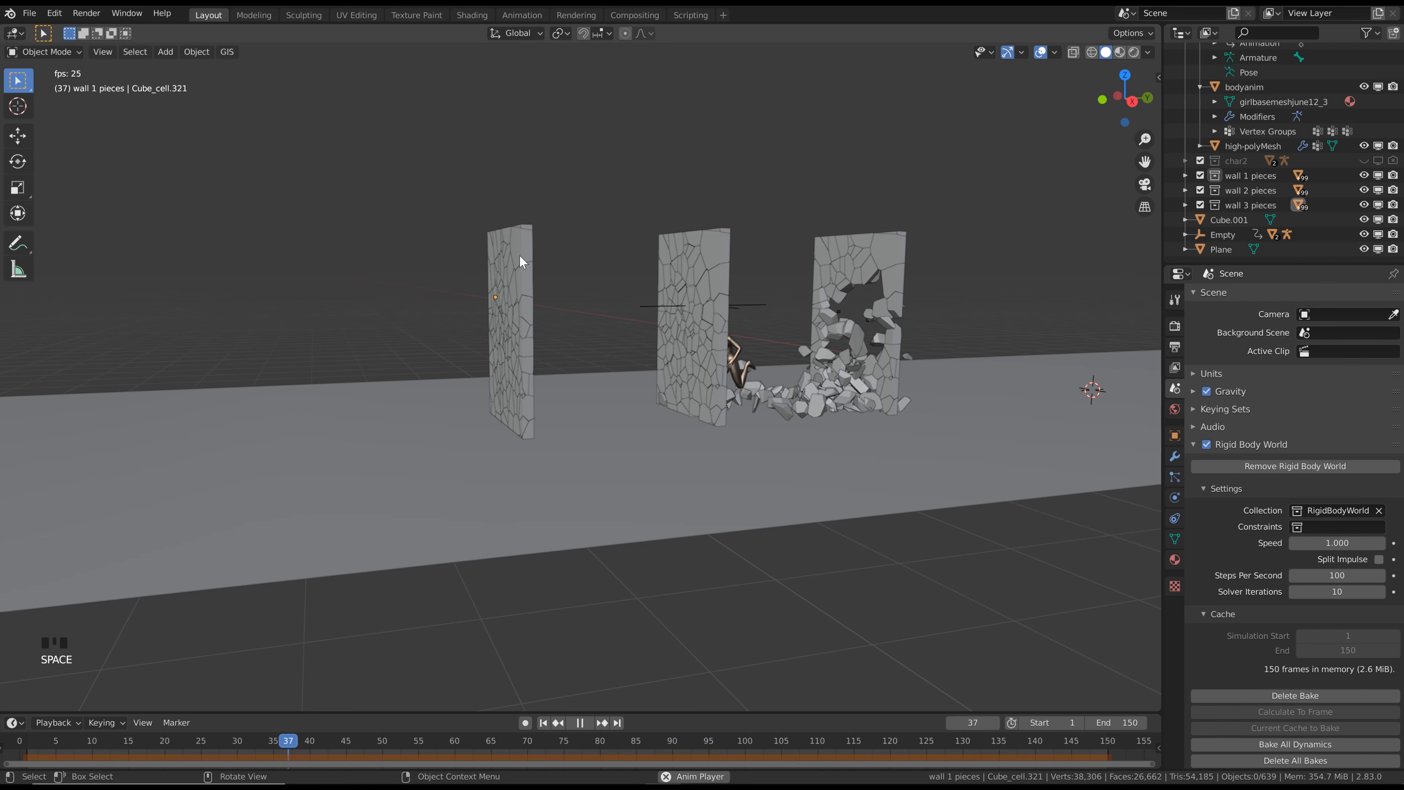
key(space)
shift+middle_drag(464, 344, 686, 322)
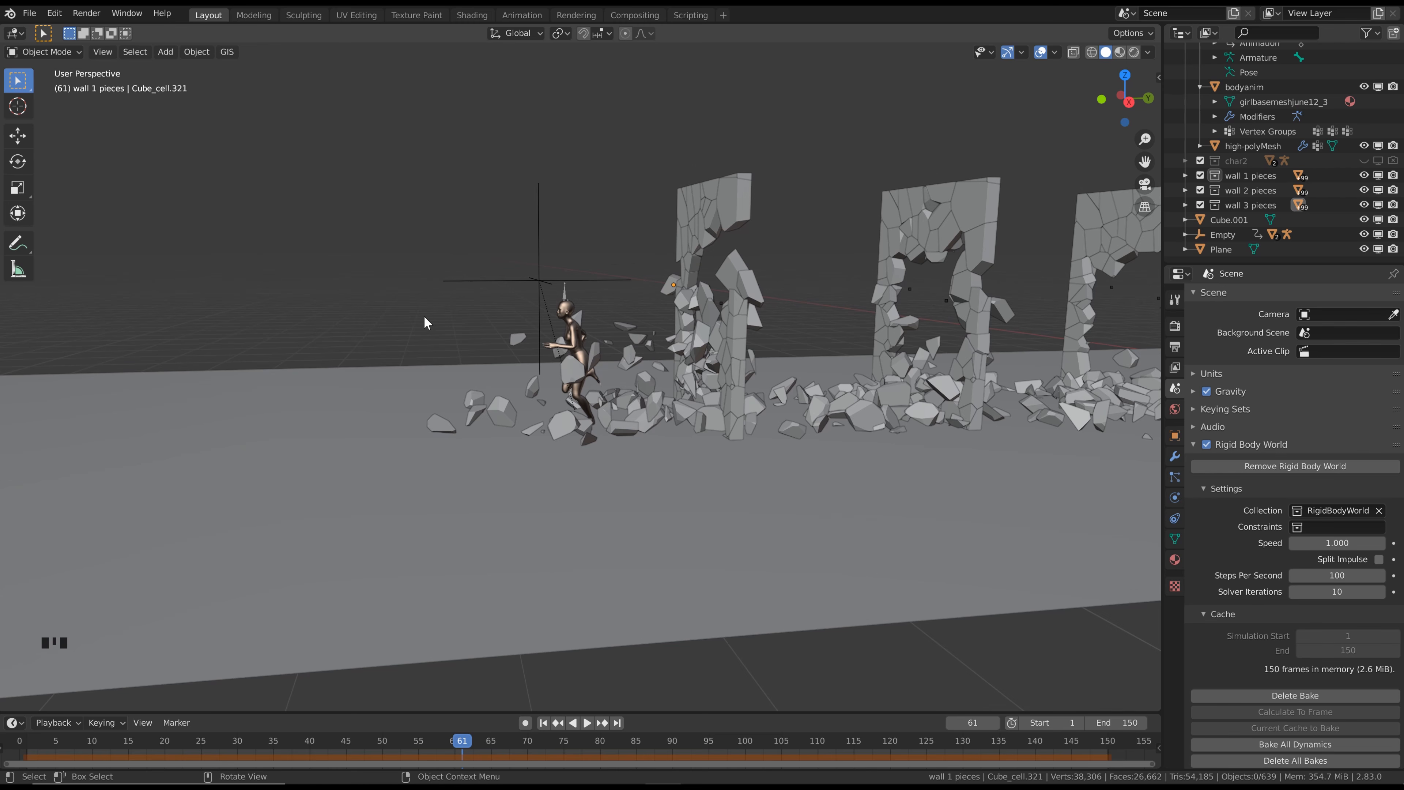
mouse_move(641, 369)
middle_down()
mouse_move(620, 357)
mouse_move(631, 360)
middle_up()
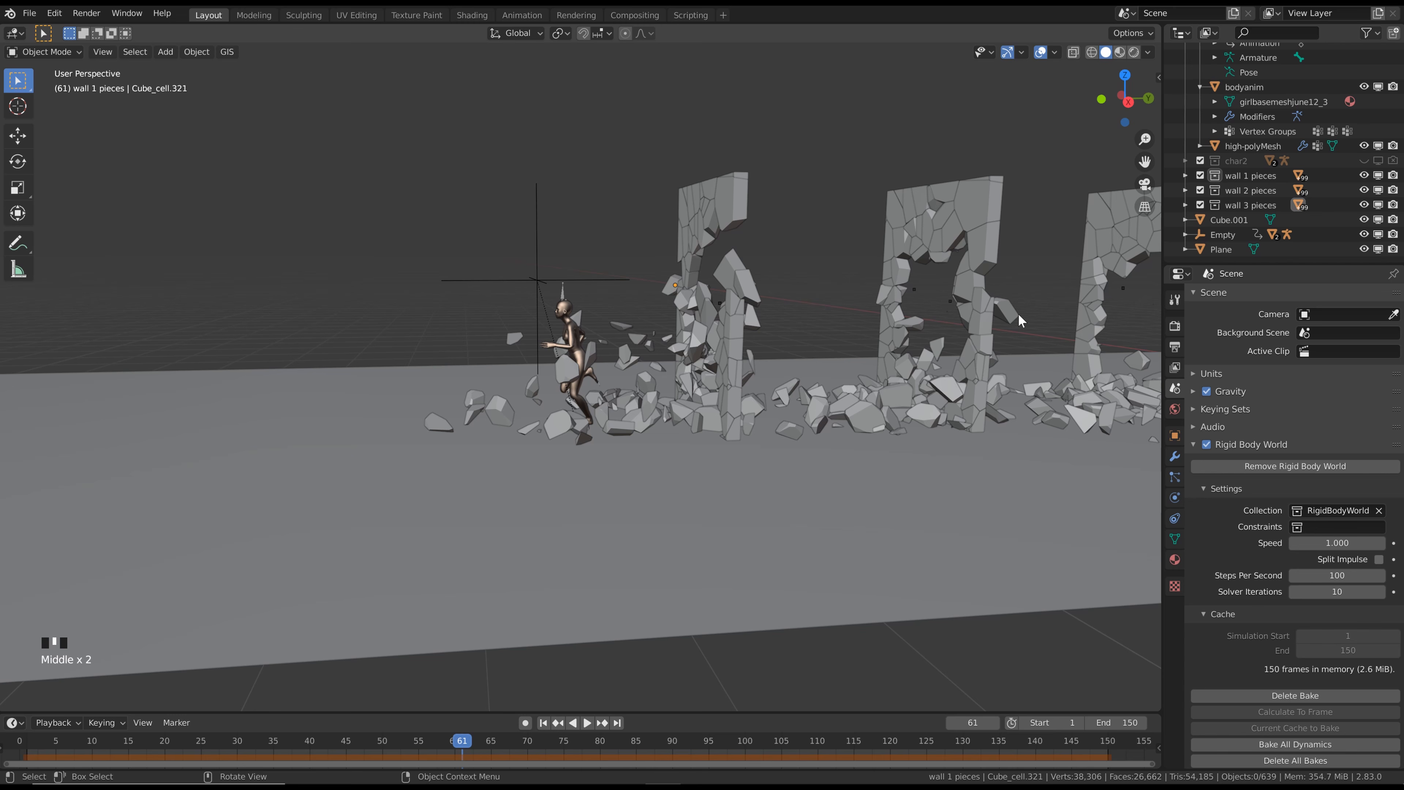
Continue the baked playback to frame 142 and examine the debris landing near the end wall
key(space)
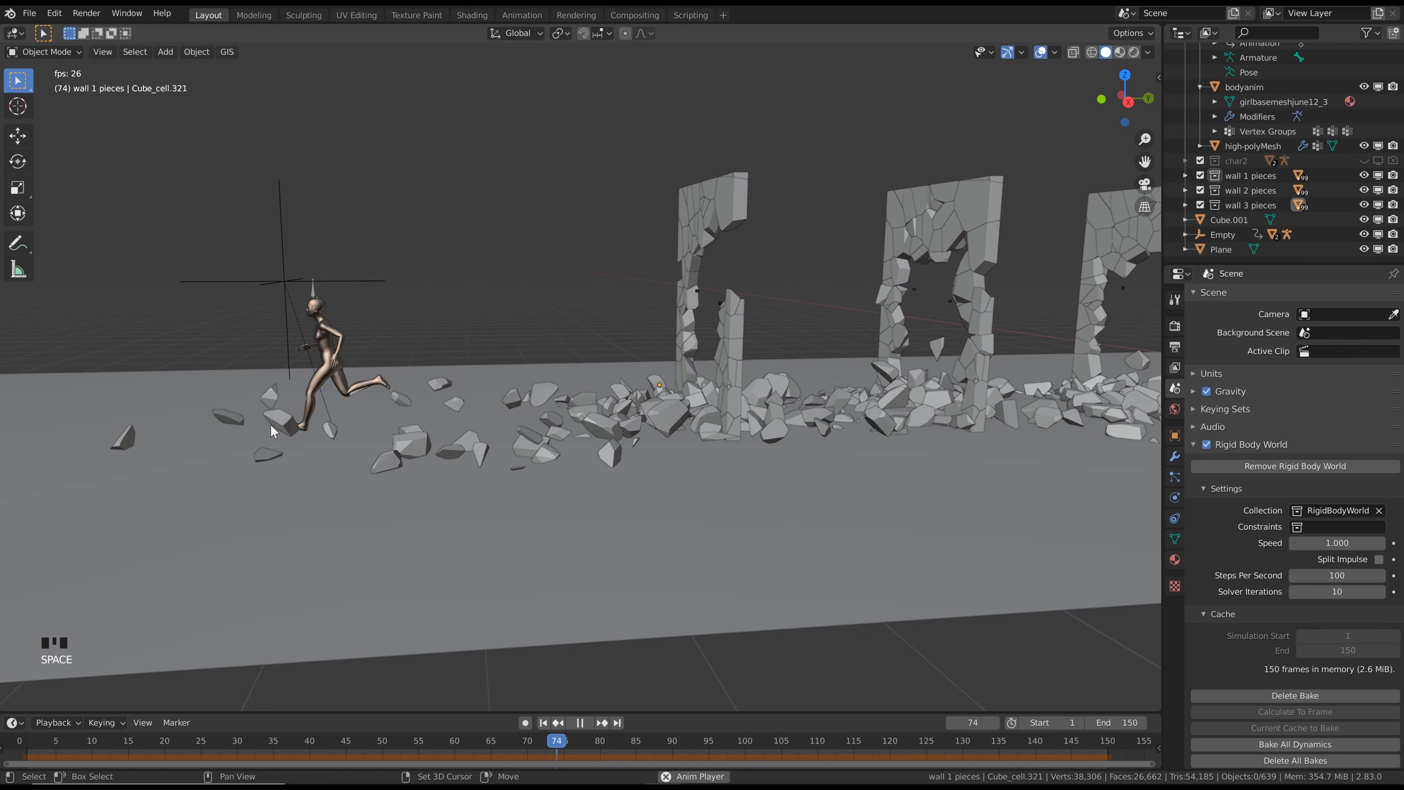
middle_drag(457, 427, 467, 392)
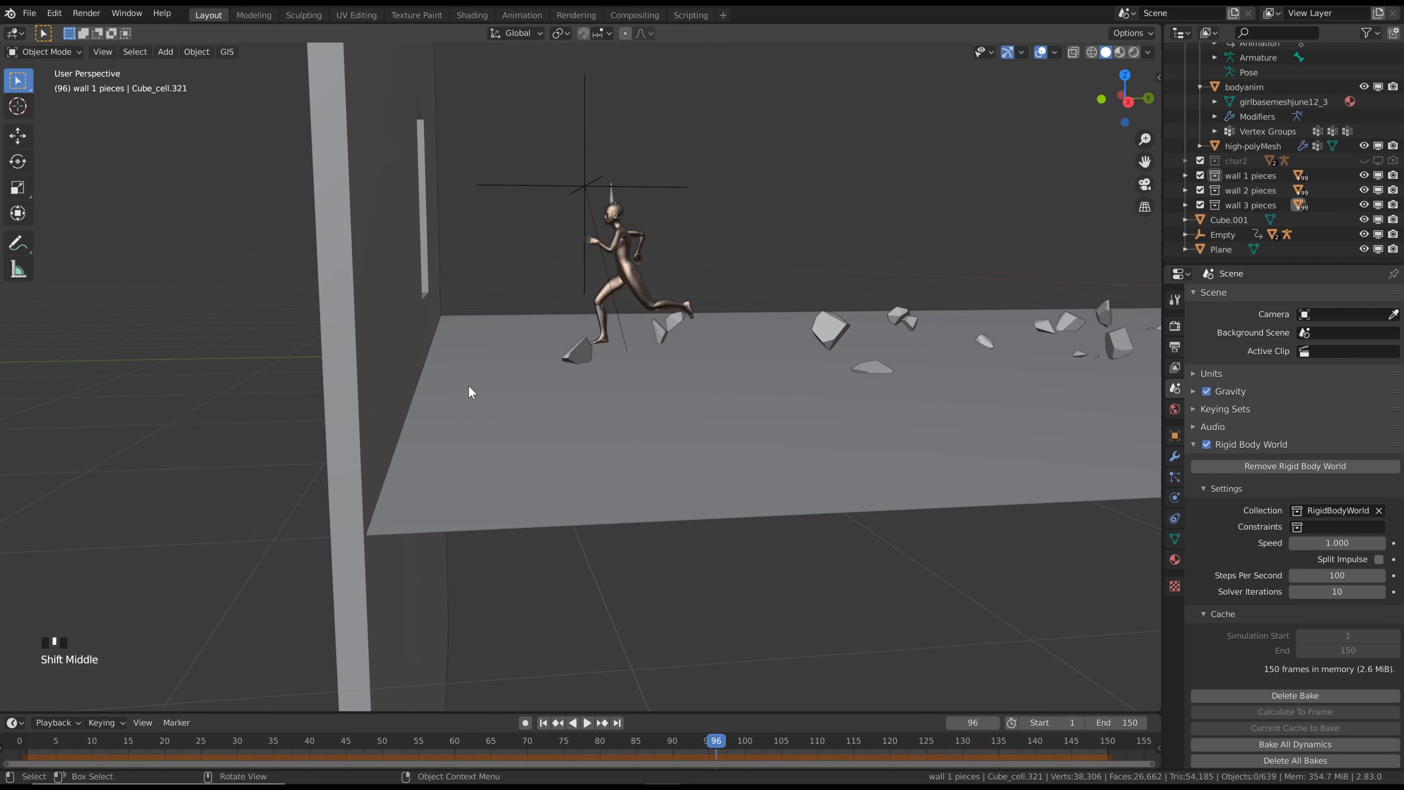
key(space)
key(space)
key(space)
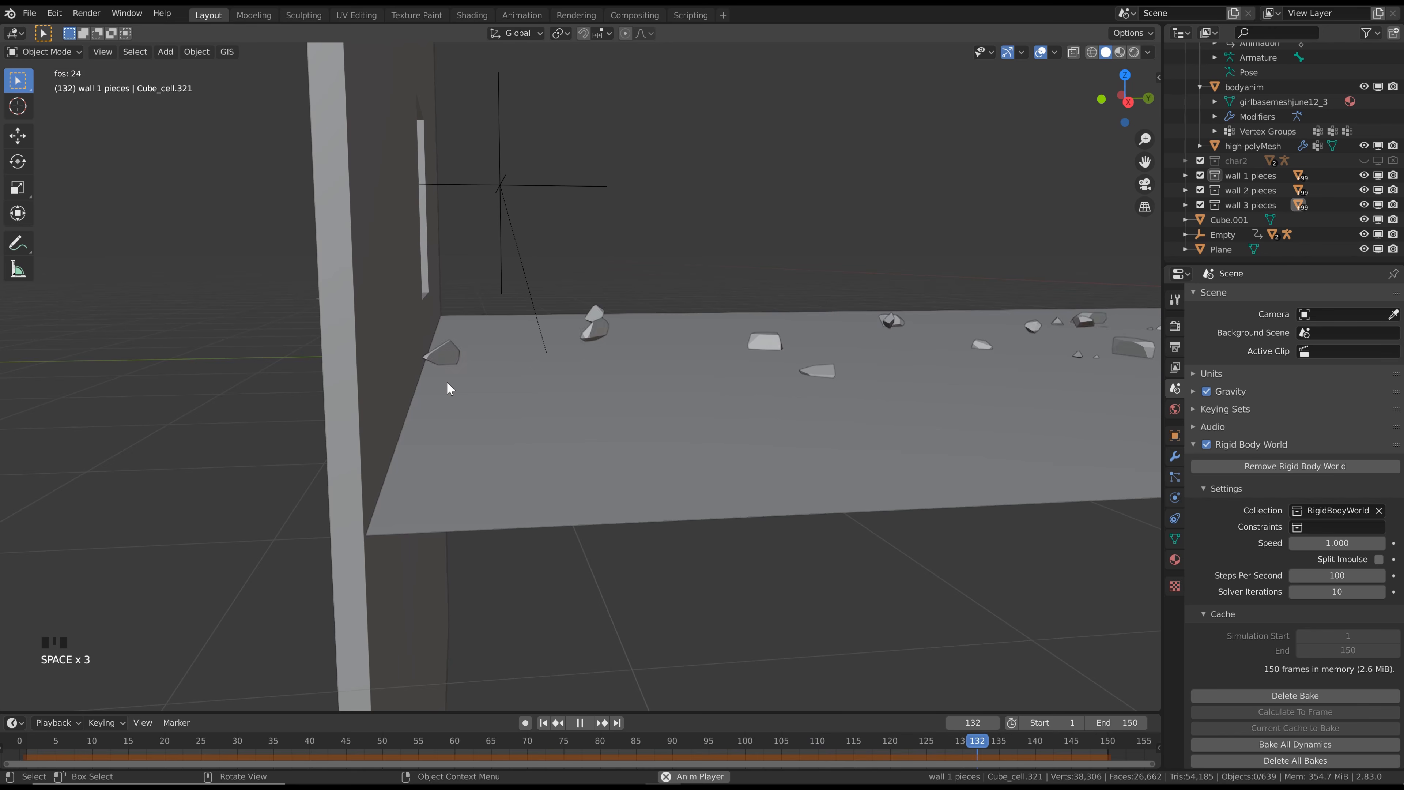
key(space)
Add a rigid body to the end wall with the window opening and set its type to Passive
middle_drag(422, 359, 526, 335)
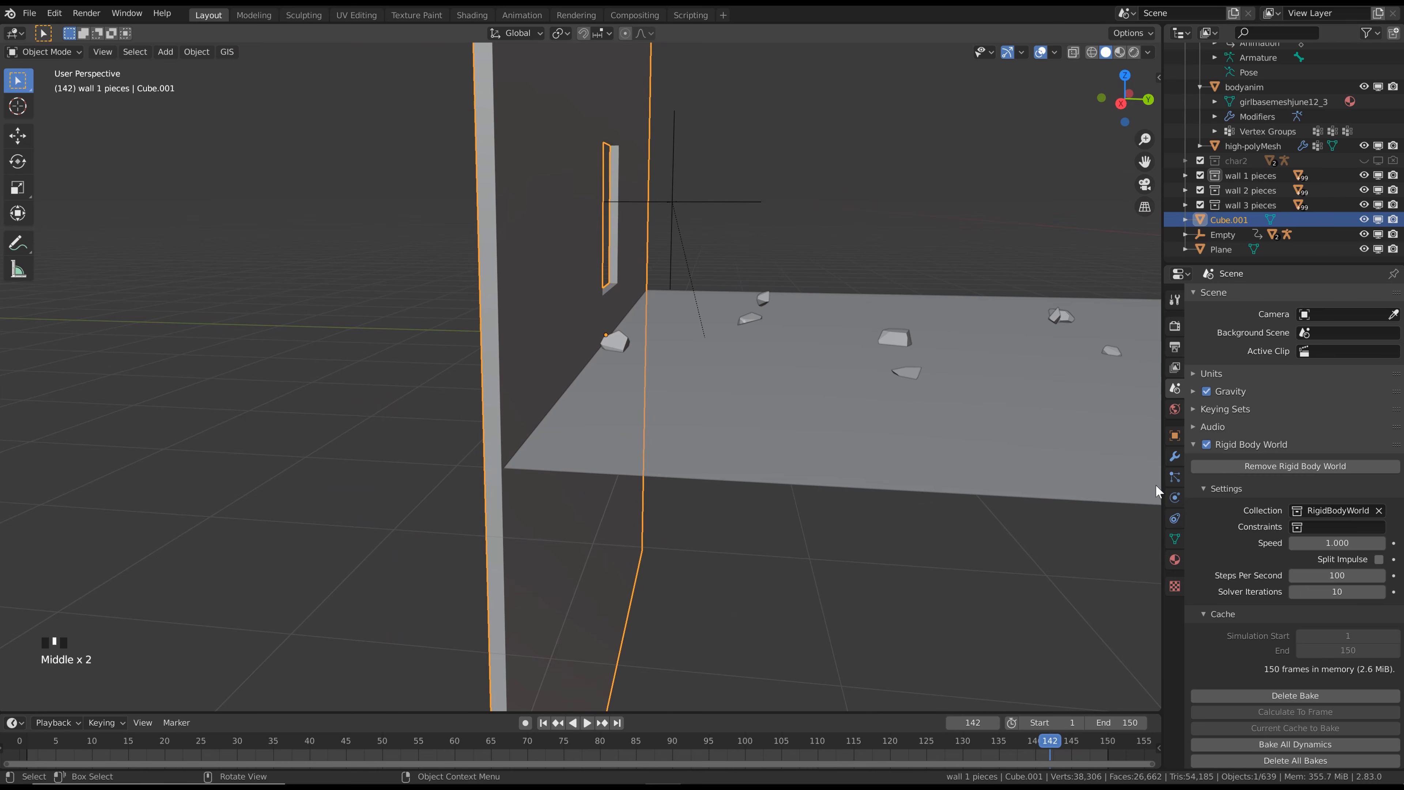
click(1175, 498)
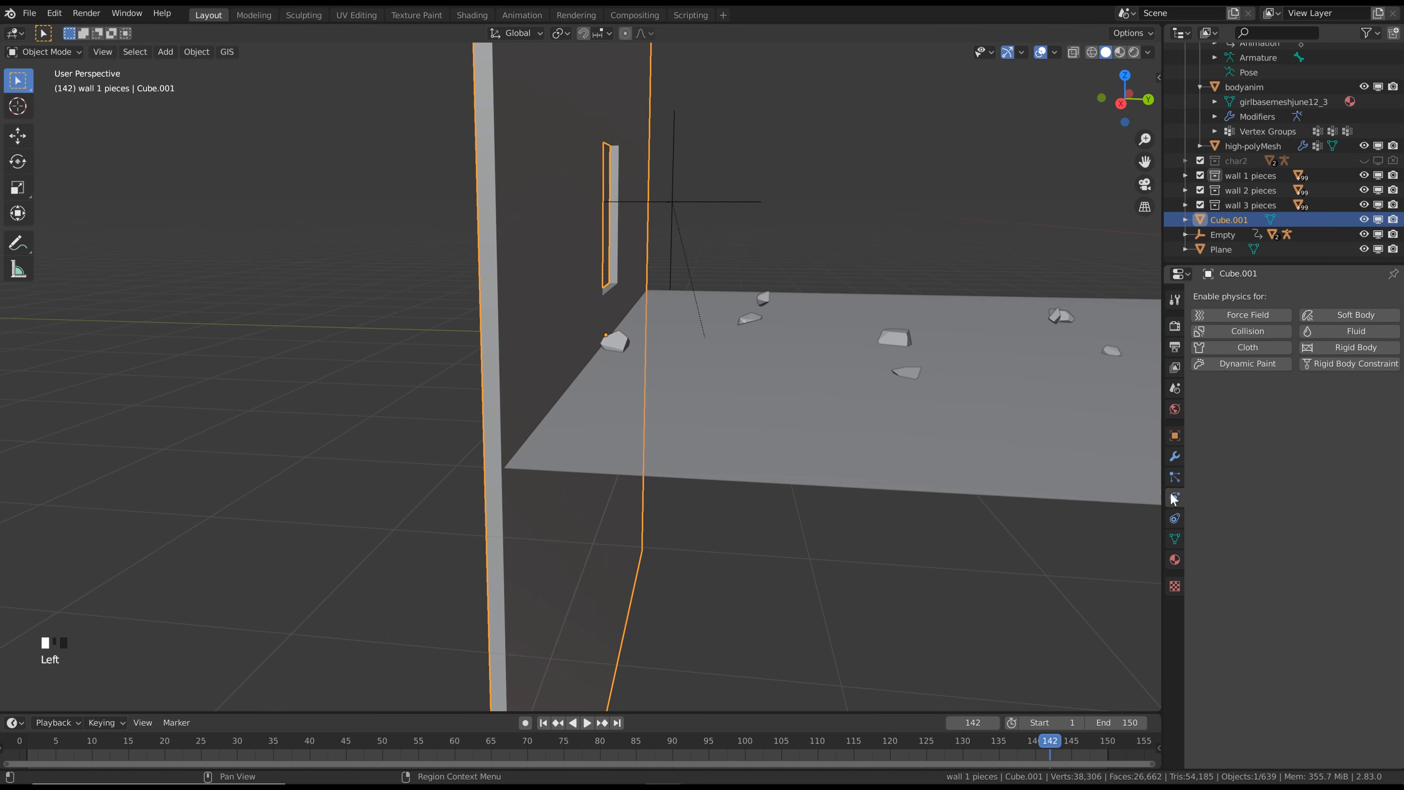
click(1388, 346)
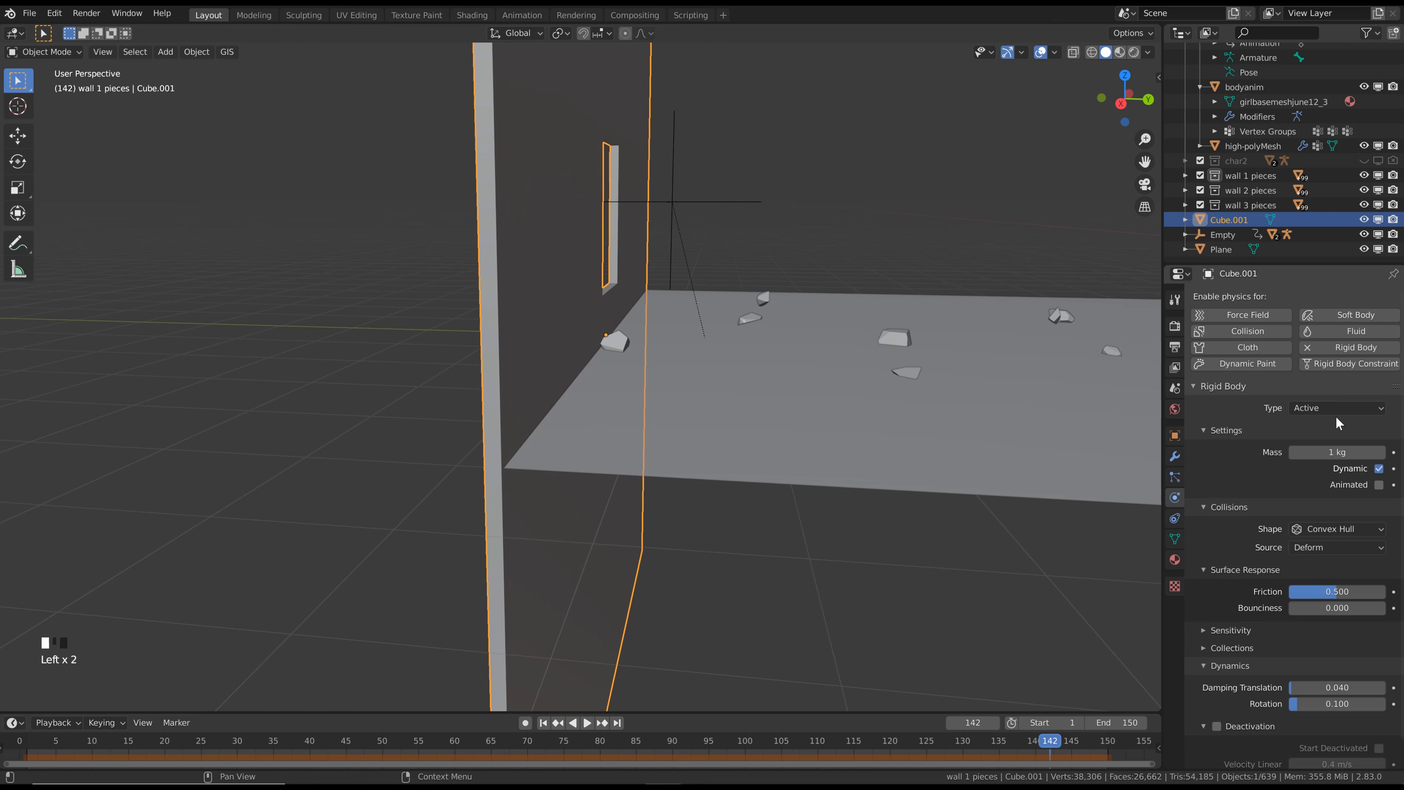
drag(1324, 414, 1293, 443)
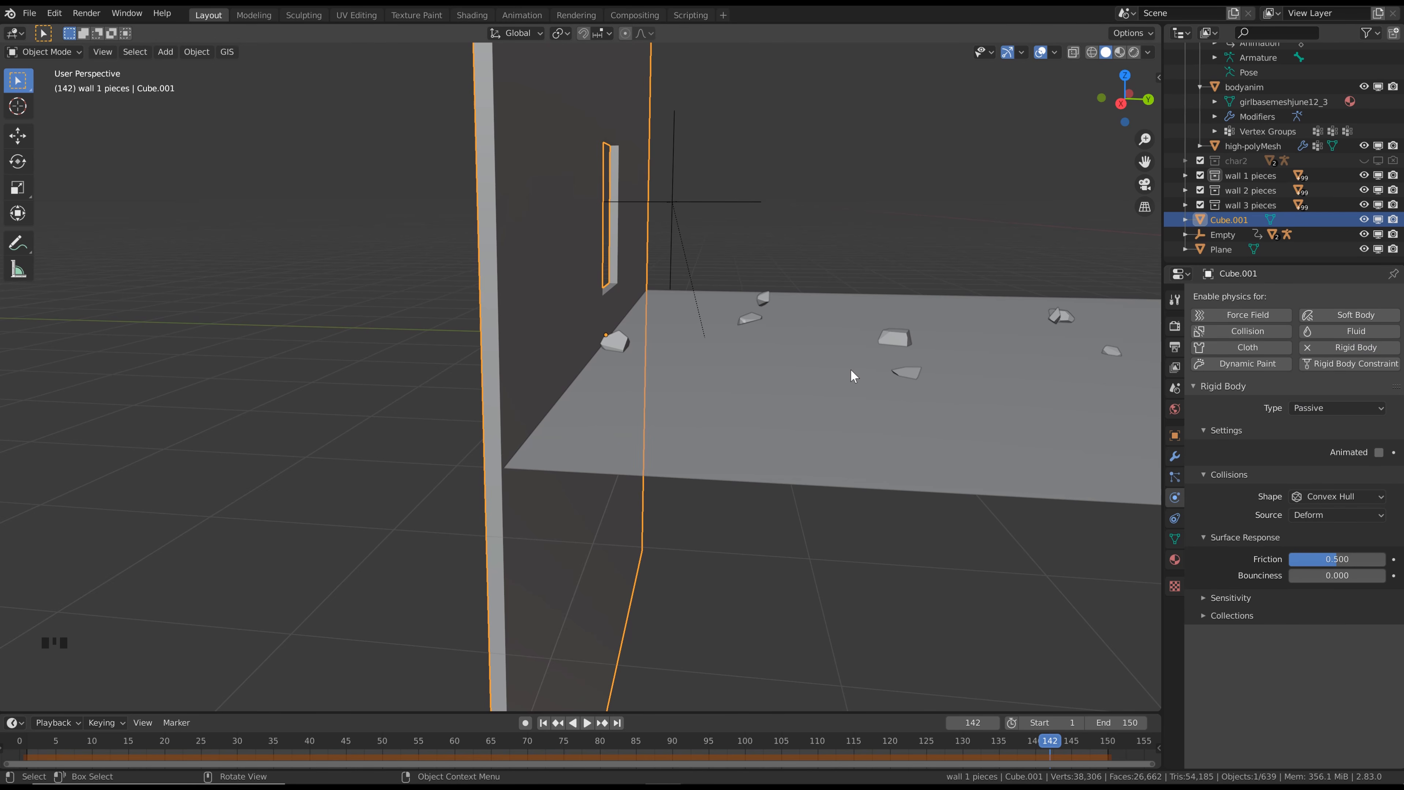
Return to frame 1, then select the running character's body mesh and bring it into view
key(shift+Left)
middle_drag(850, 370, 763, 295)
scroll(727, 303, down, 2)
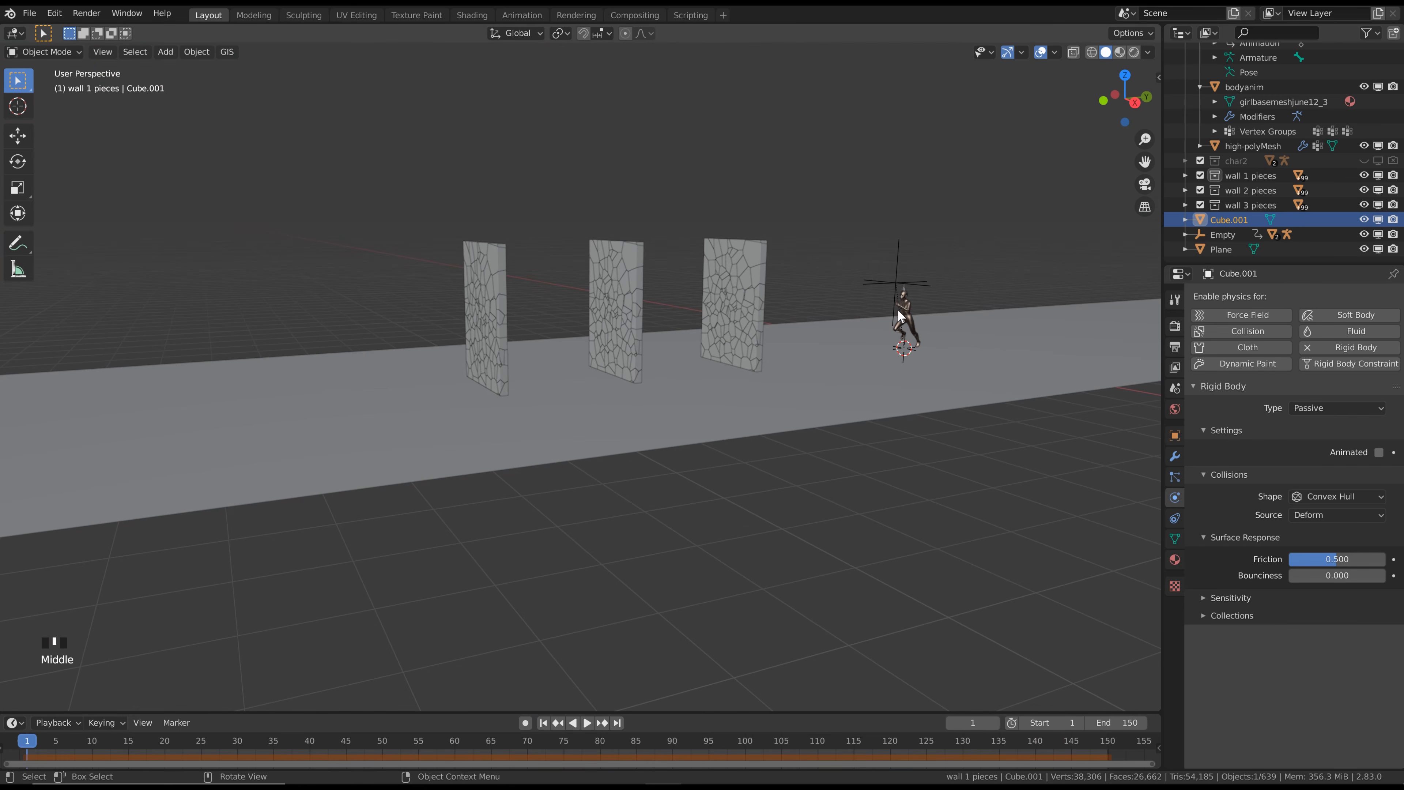
click(907, 313)
scroll(909, 308, down, 4)
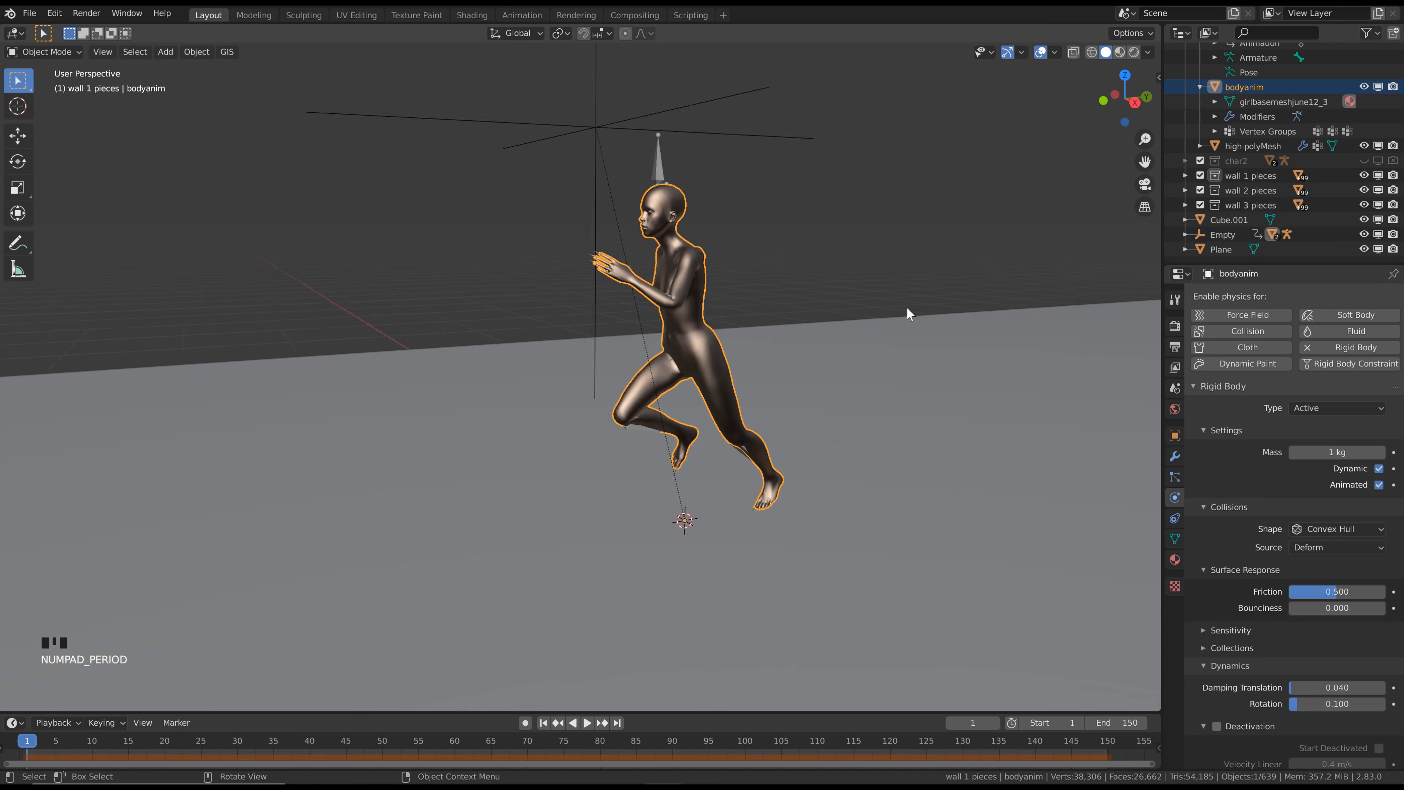
middle_drag(792, 319, 680, 332)
scroll(708, 313, down, 2)
middle_drag(678, 399, 637, 366)
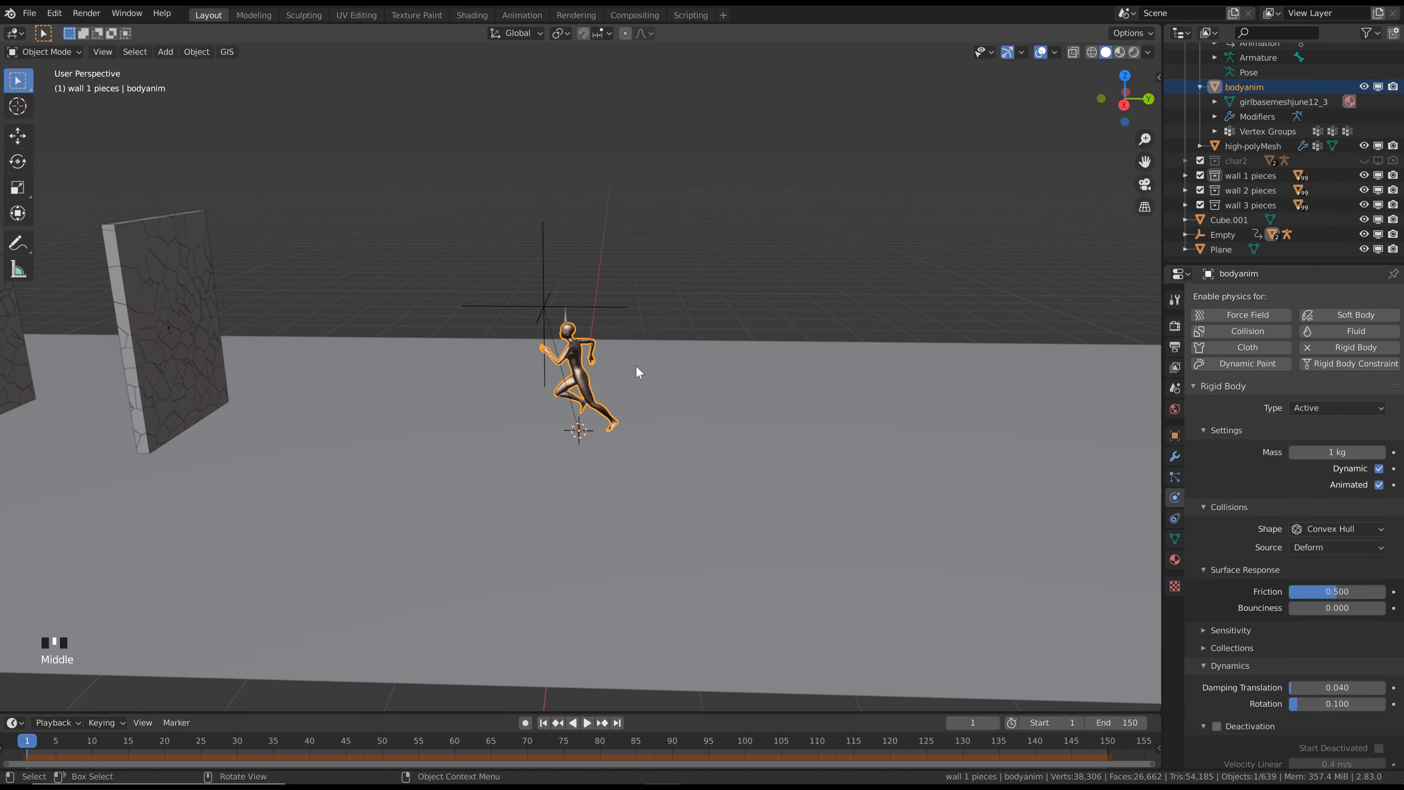
Add a mesh plane and move it about -5 m along the X axis to the long edge of the floor
key(shift+a)
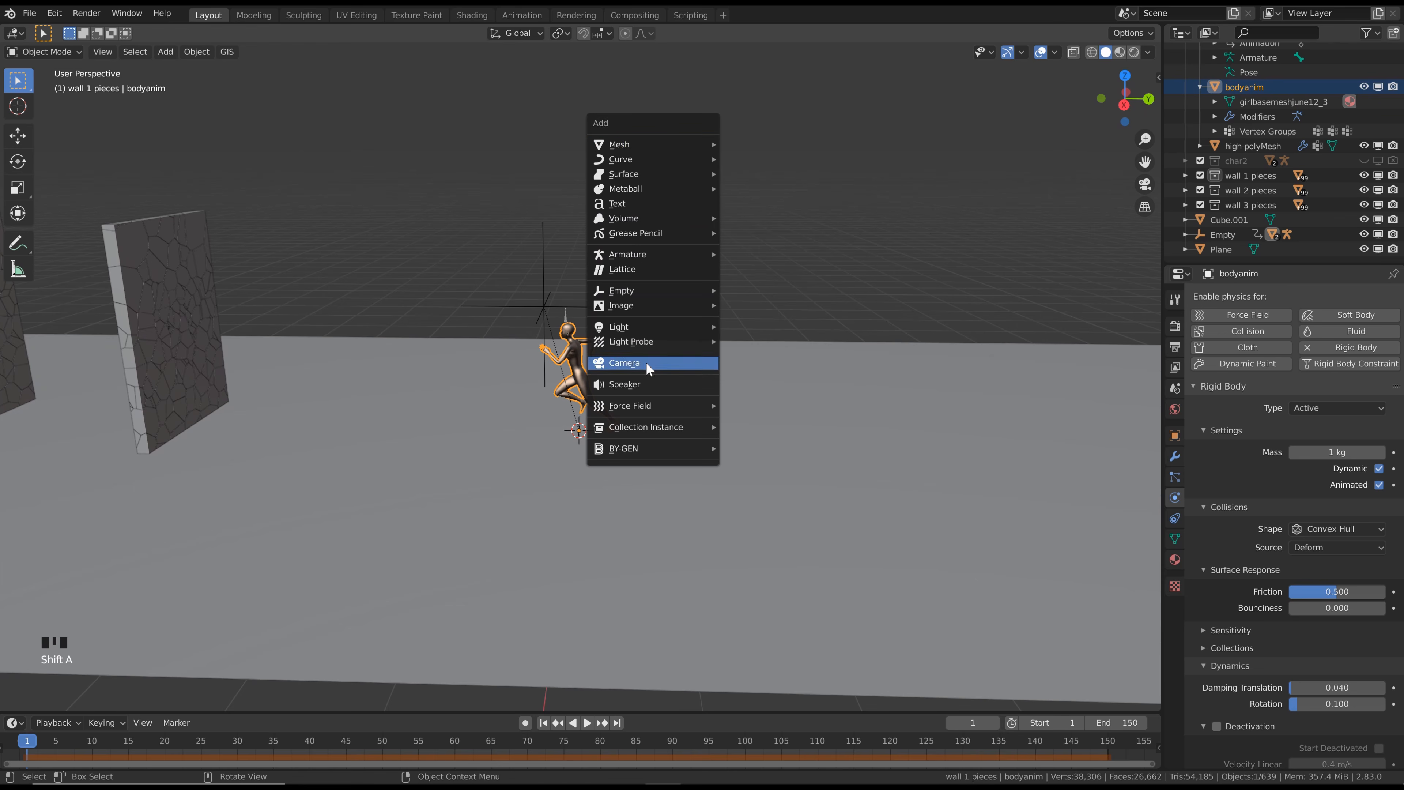
mouse_move(672, 142)
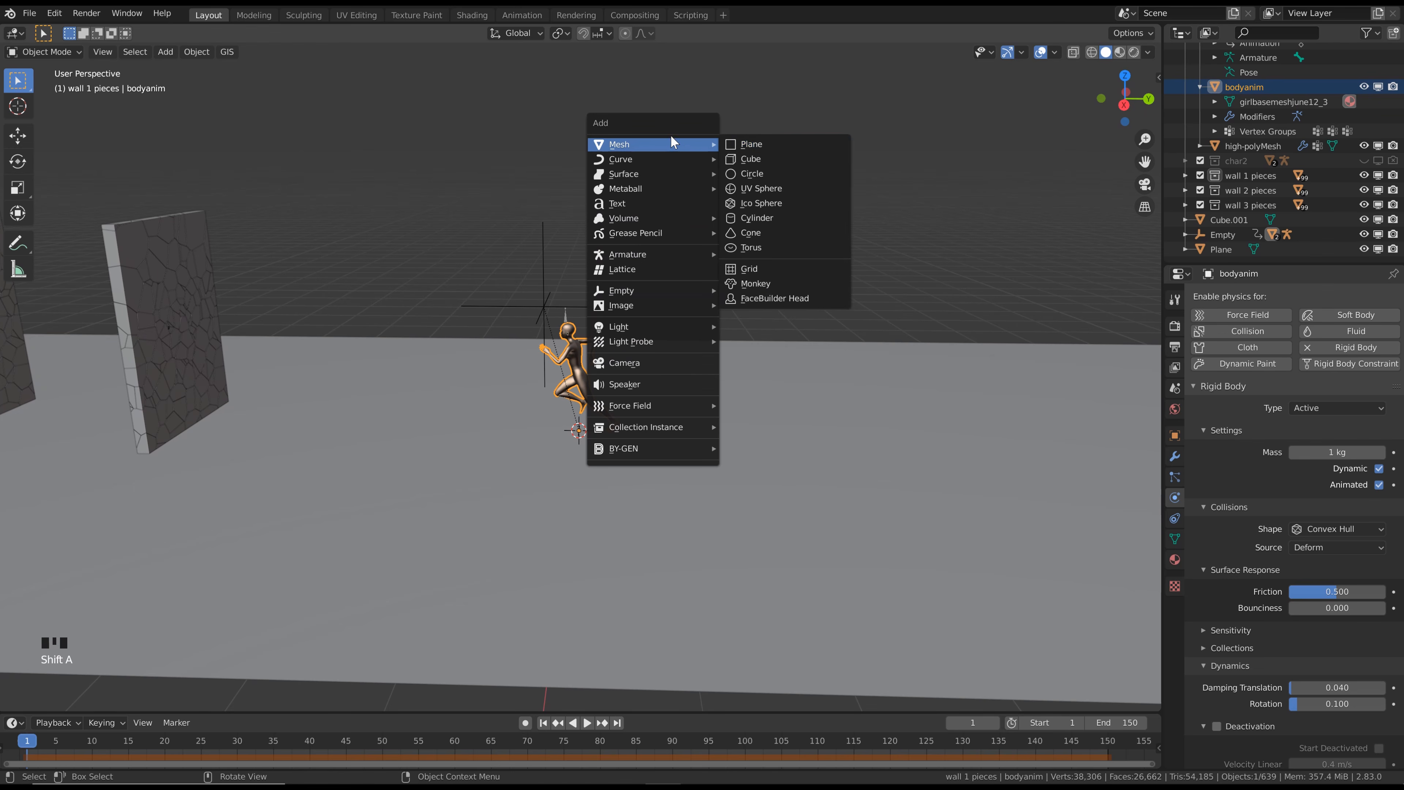
click(736, 144)
middle_drag(731, 138, 636, 363)
key(g)
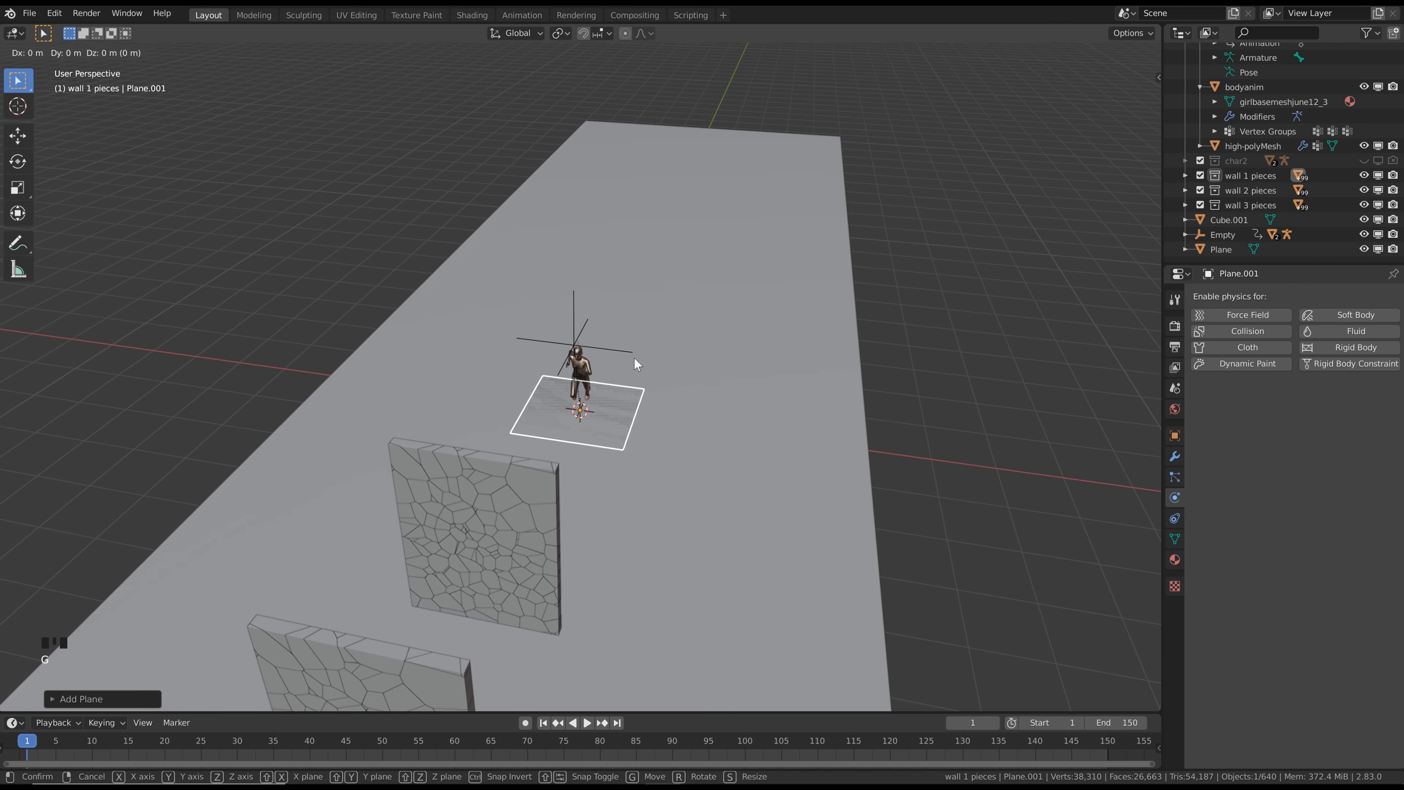
key(x)
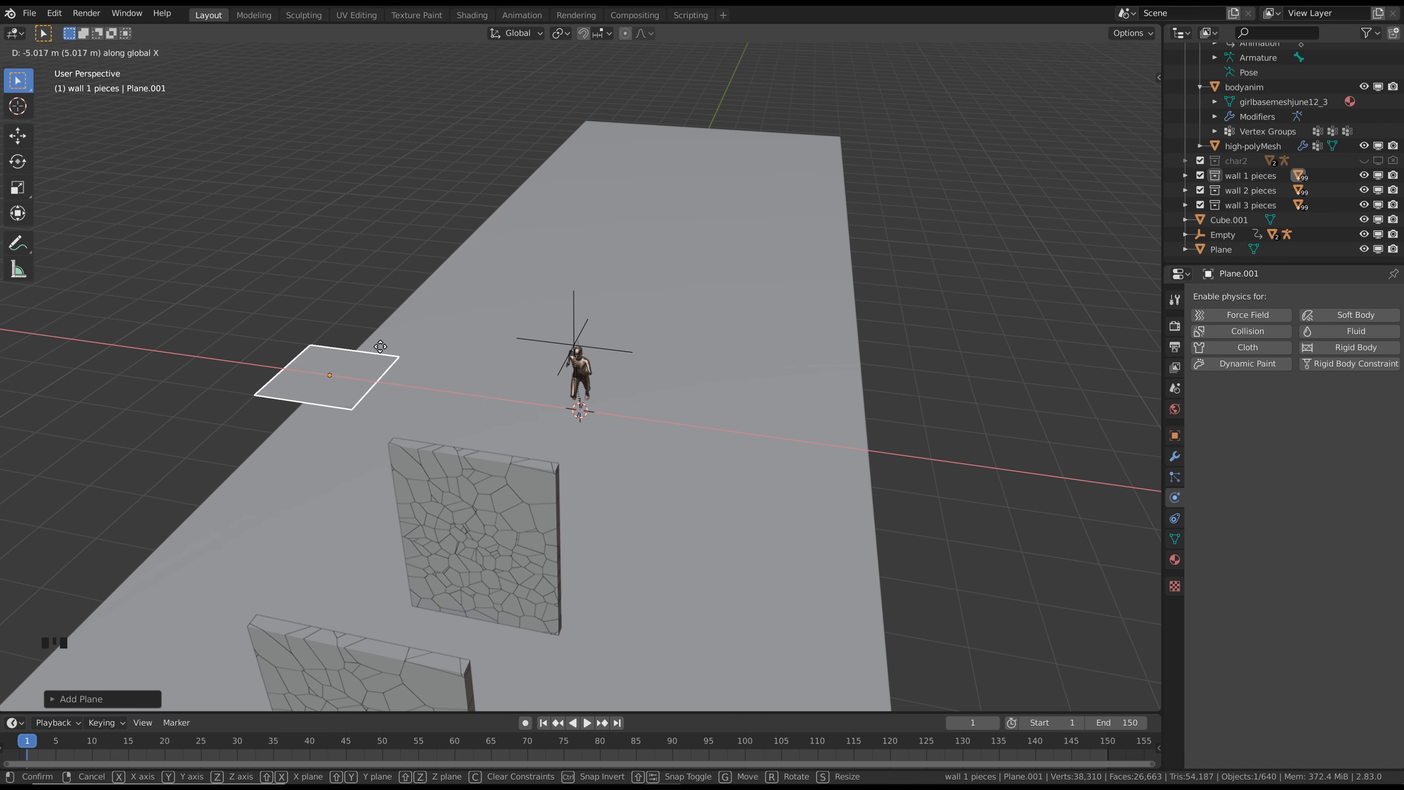
click(382, 346)
Rotate the new plane 90° around the Y axis so it stands upright
middle_drag(382, 346, 652, 375)
key(r)
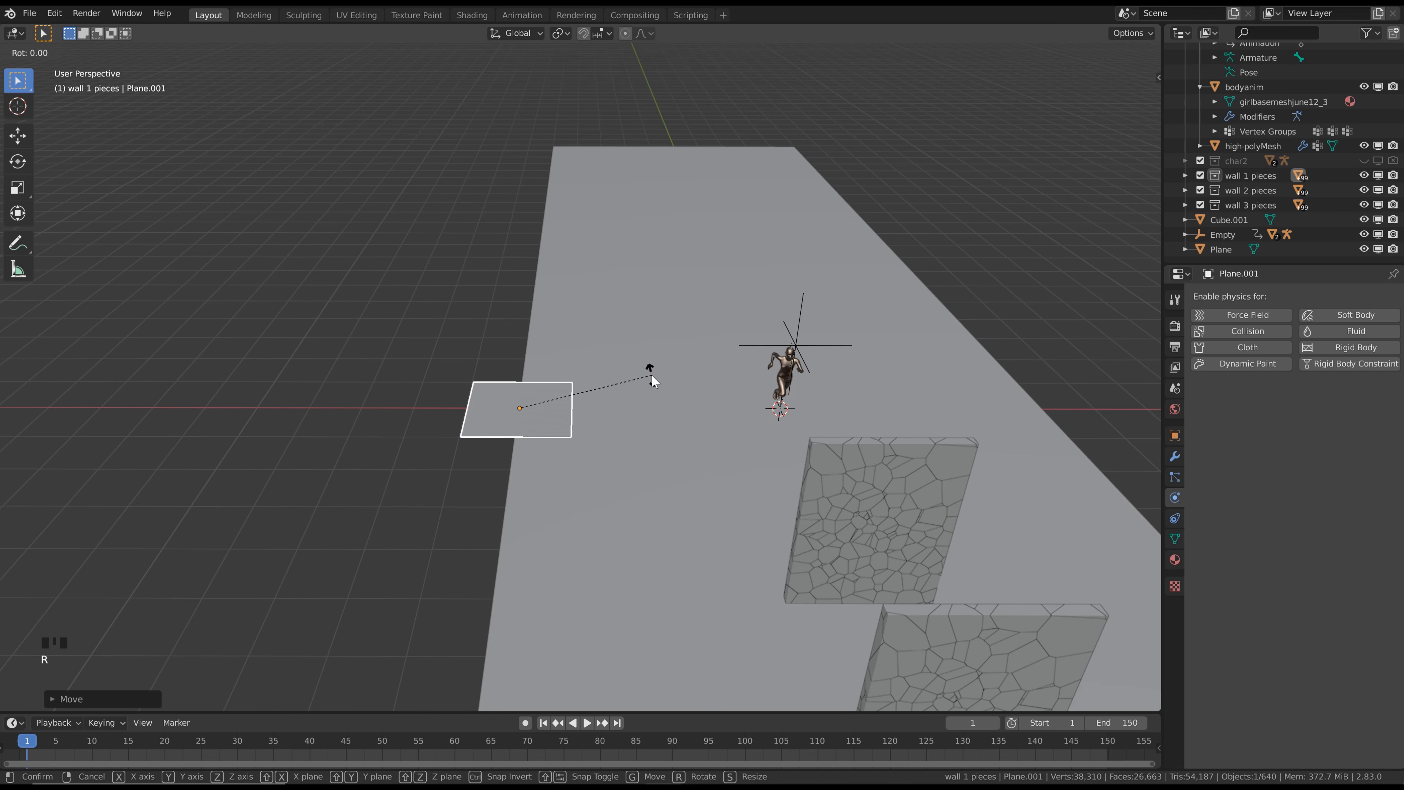
text(y)
text(90)
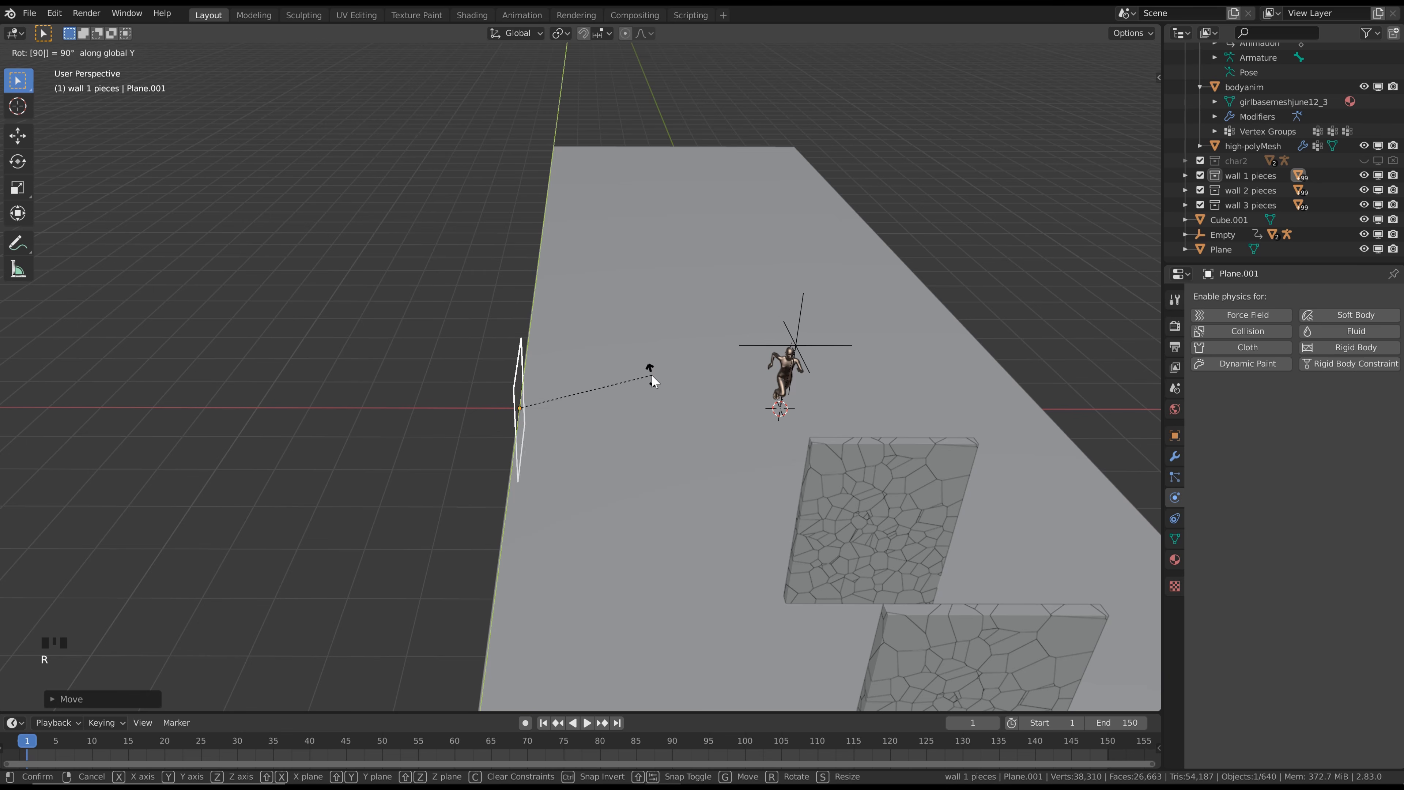
key(Return)
Scale the upright plane along Y by about 20.7 to span the floor's full length
middle_drag(953, 377, 743, 440)
scroll(773, 416, down, 4)
scroll(741, 437, down, 3)
key(s)
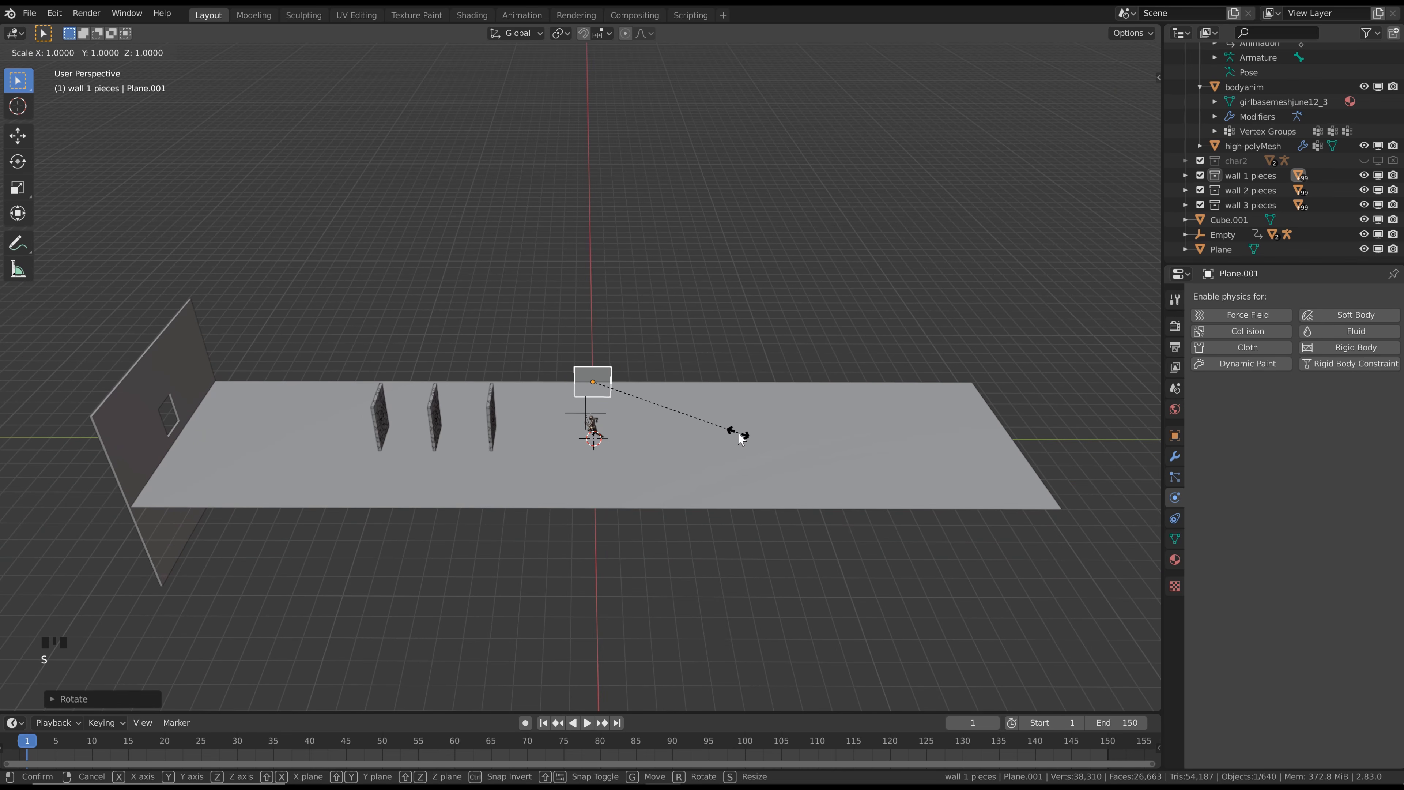
key(y)
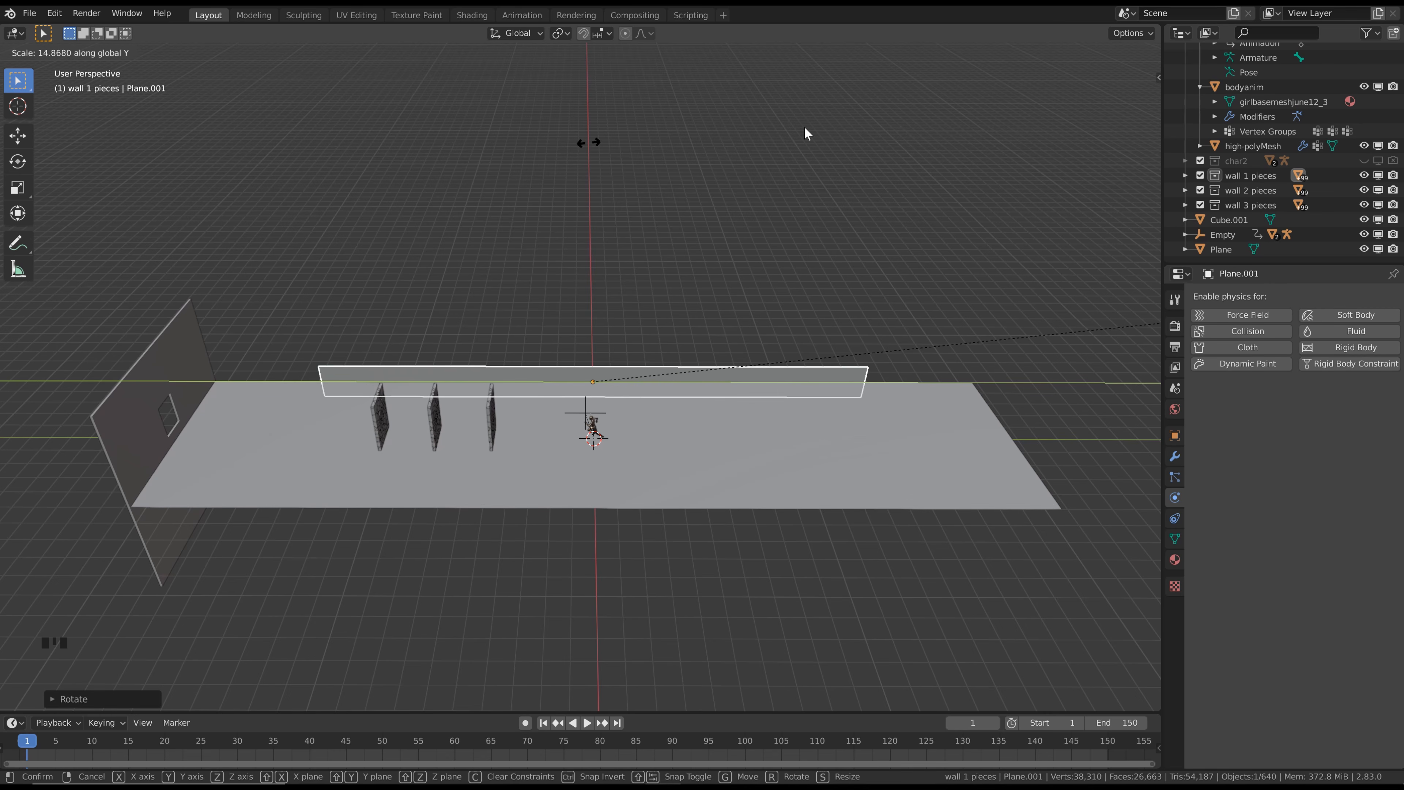
click(280, 86)
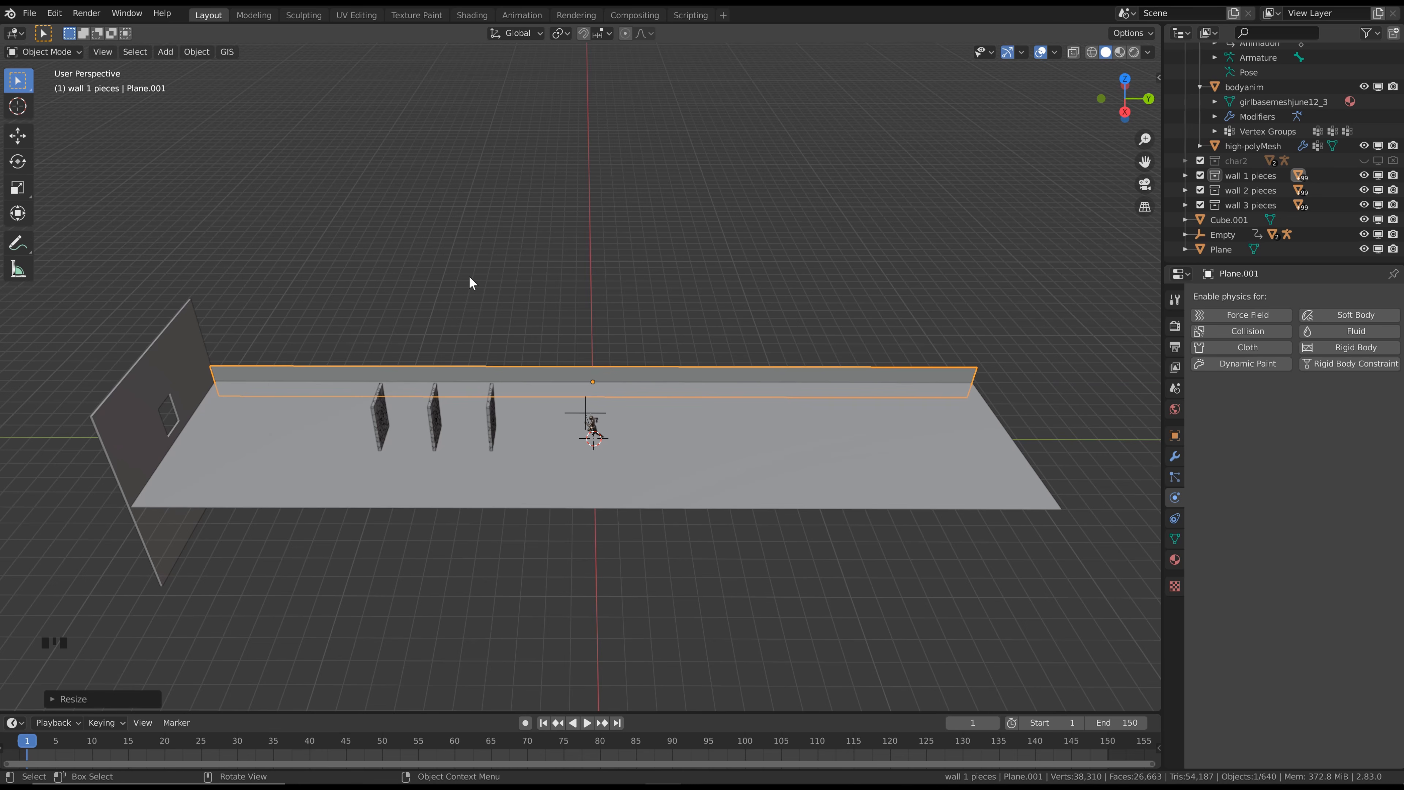
Scale the side plane along Z by about 5 to match the end wall's height
key(s)
key(z)
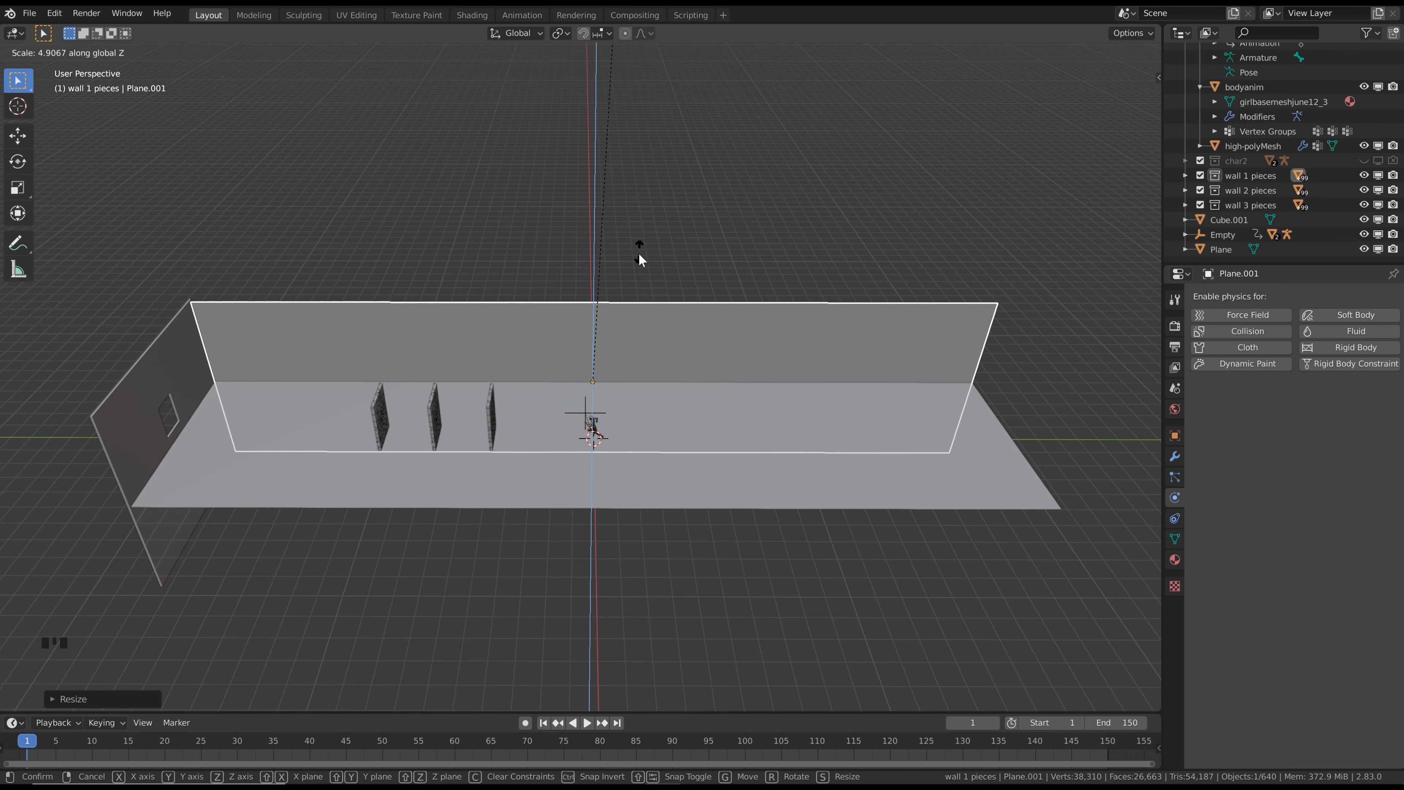
click(641, 237)
scroll(591, 360, up, 1)
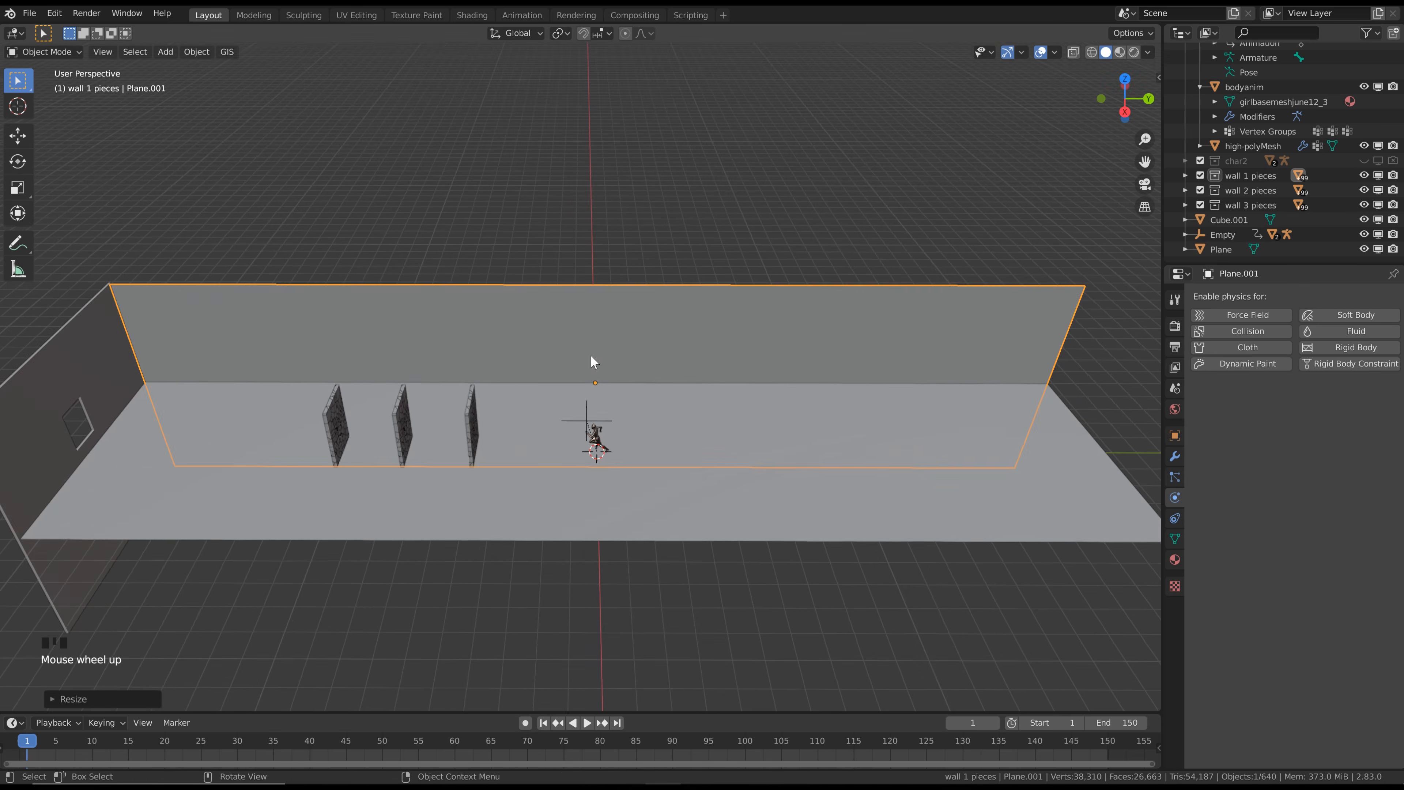
Duplicate the floor plane and move the copy about 4 m up along the Z axis as a ceiling
middle_drag(591, 355, 674, 429)
click(673, 429)
scroll(673, 429, up, 1)
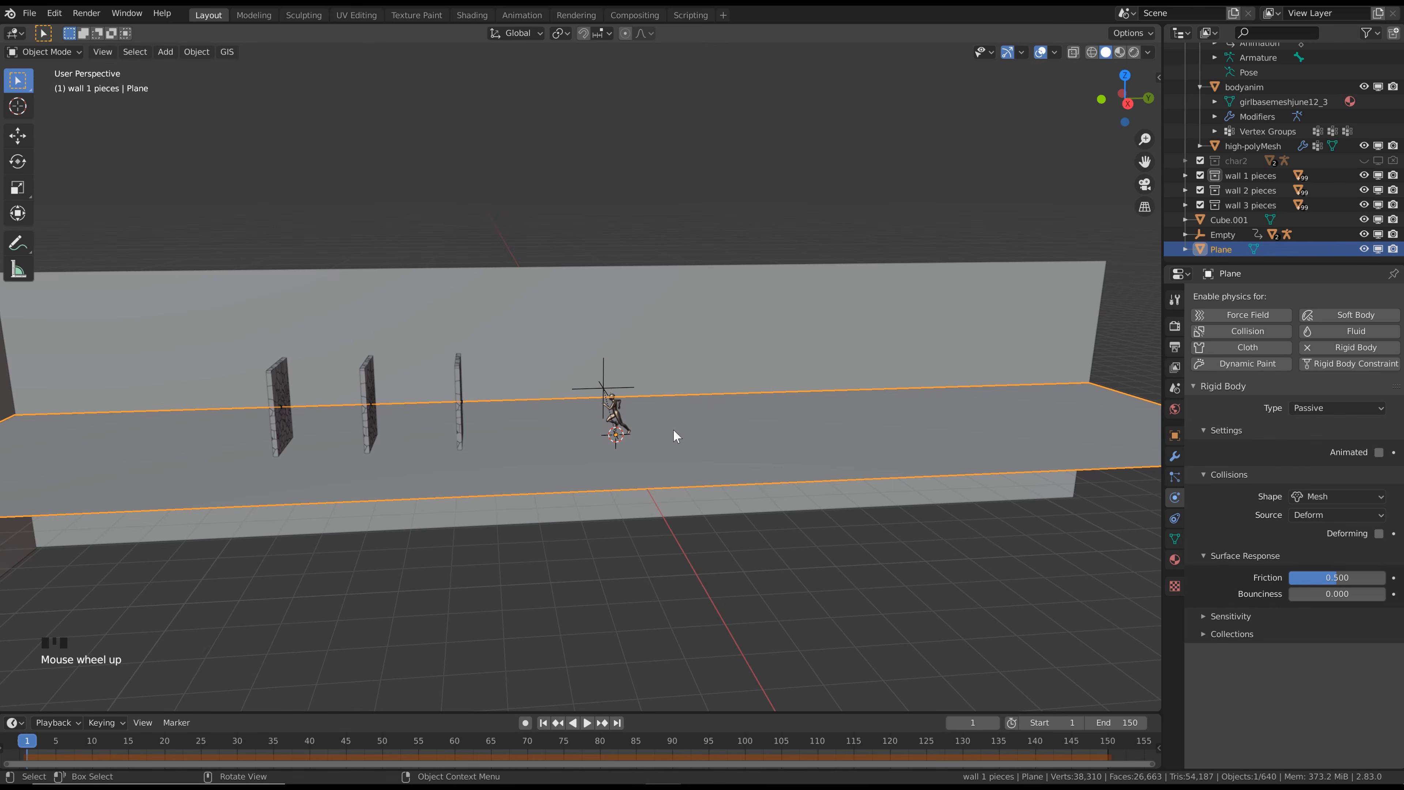
key(shift+d)
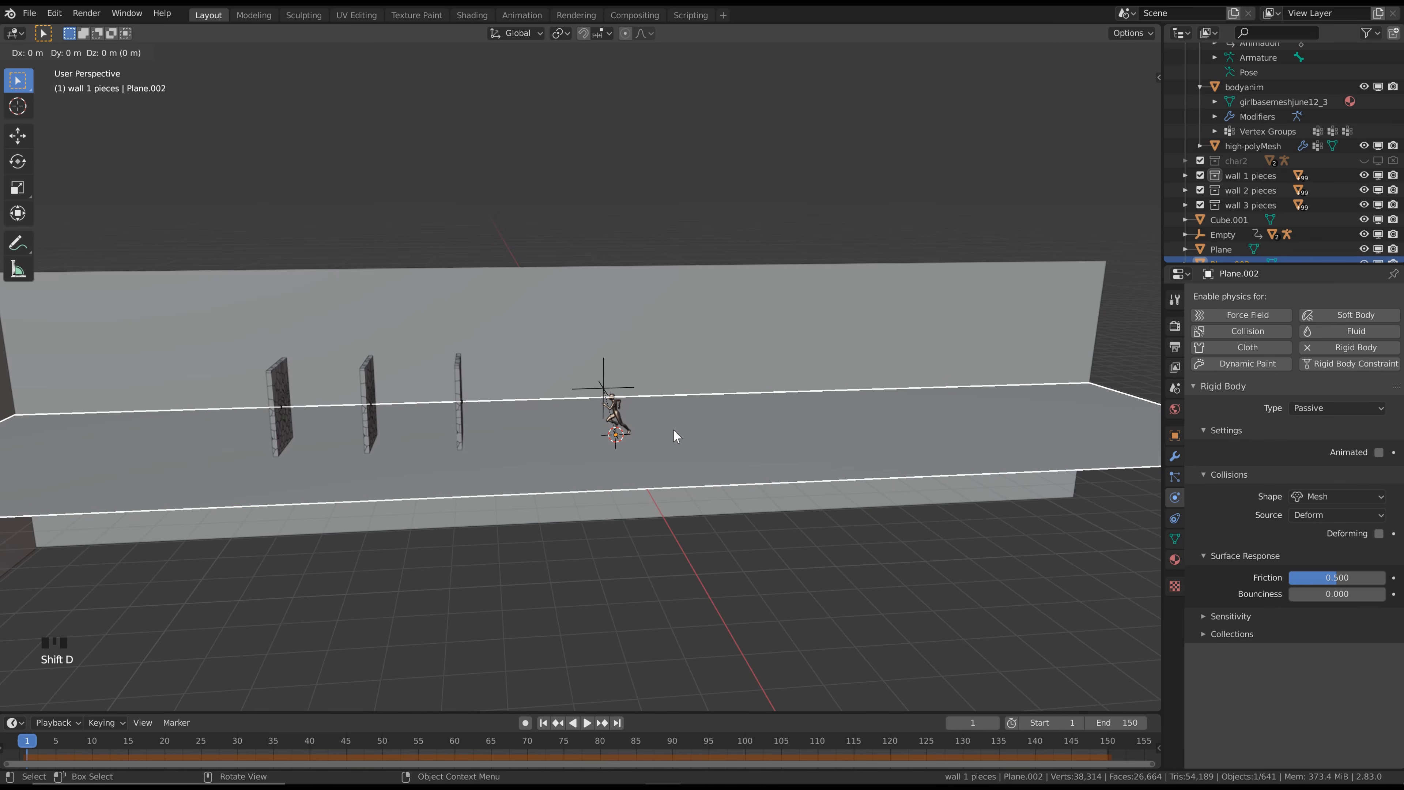
key(z)
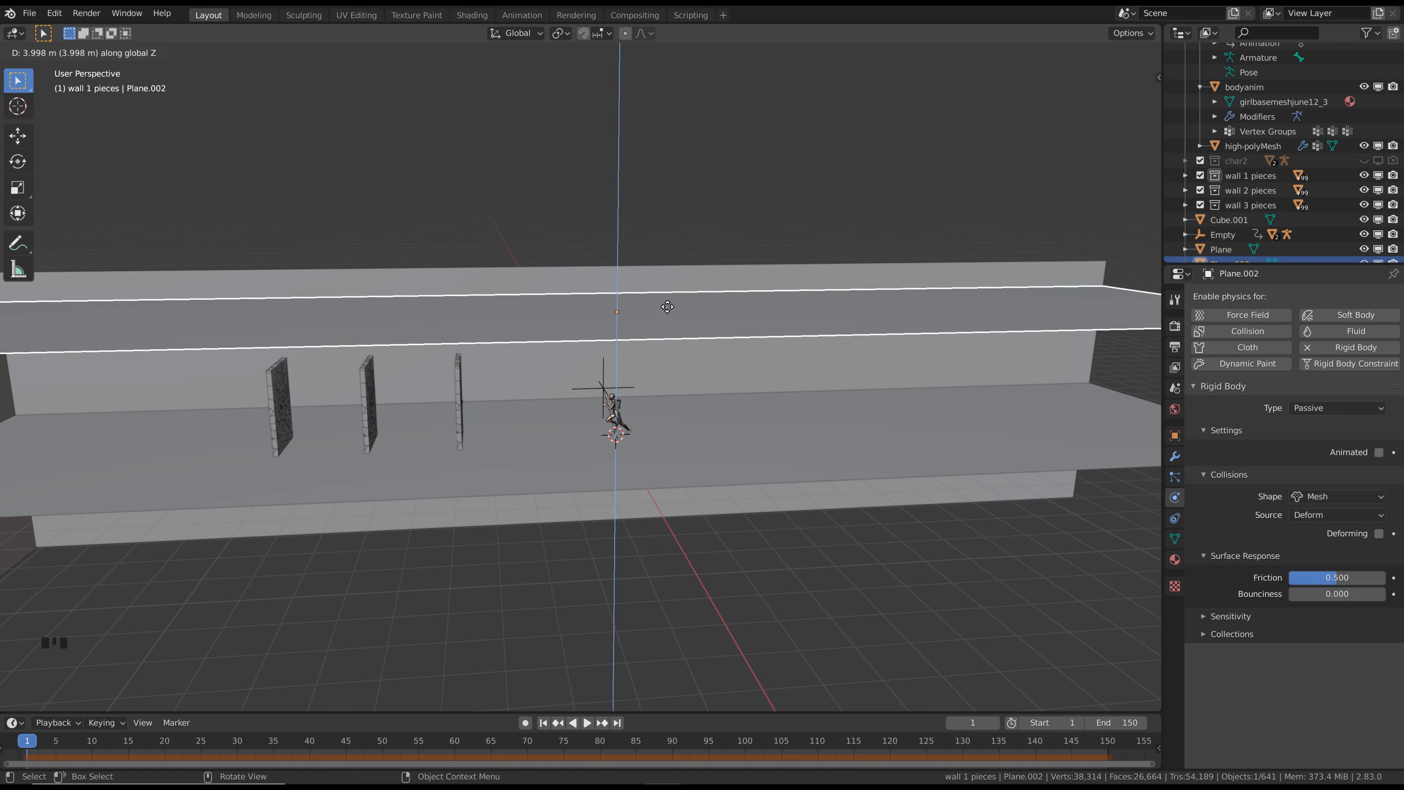
click(665, 311)
scroll(643, 332, down, 5)
scroll(704, 379, up, 2)
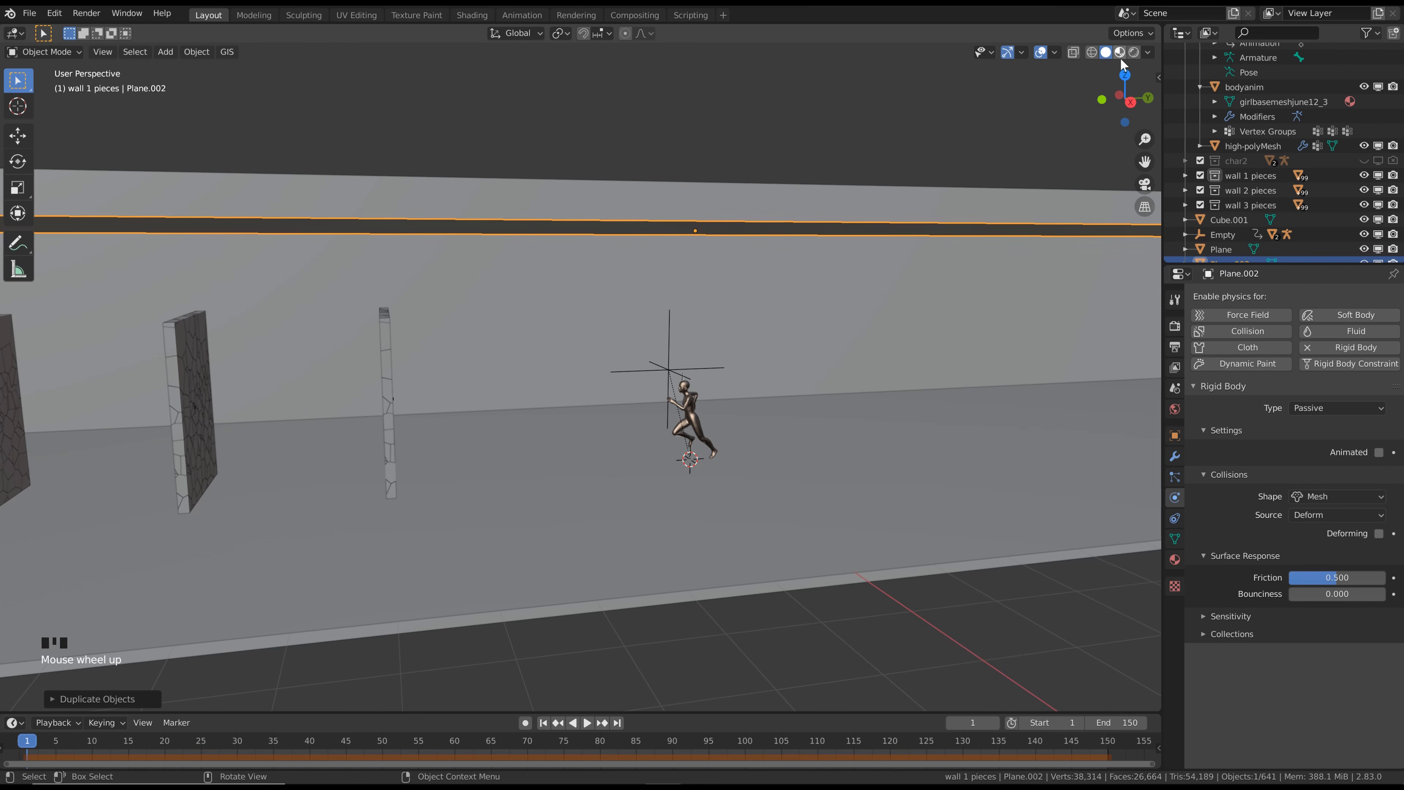
Switch to the Shading workspace and display the 3D scene in Material Preview shading
click(473, 15)
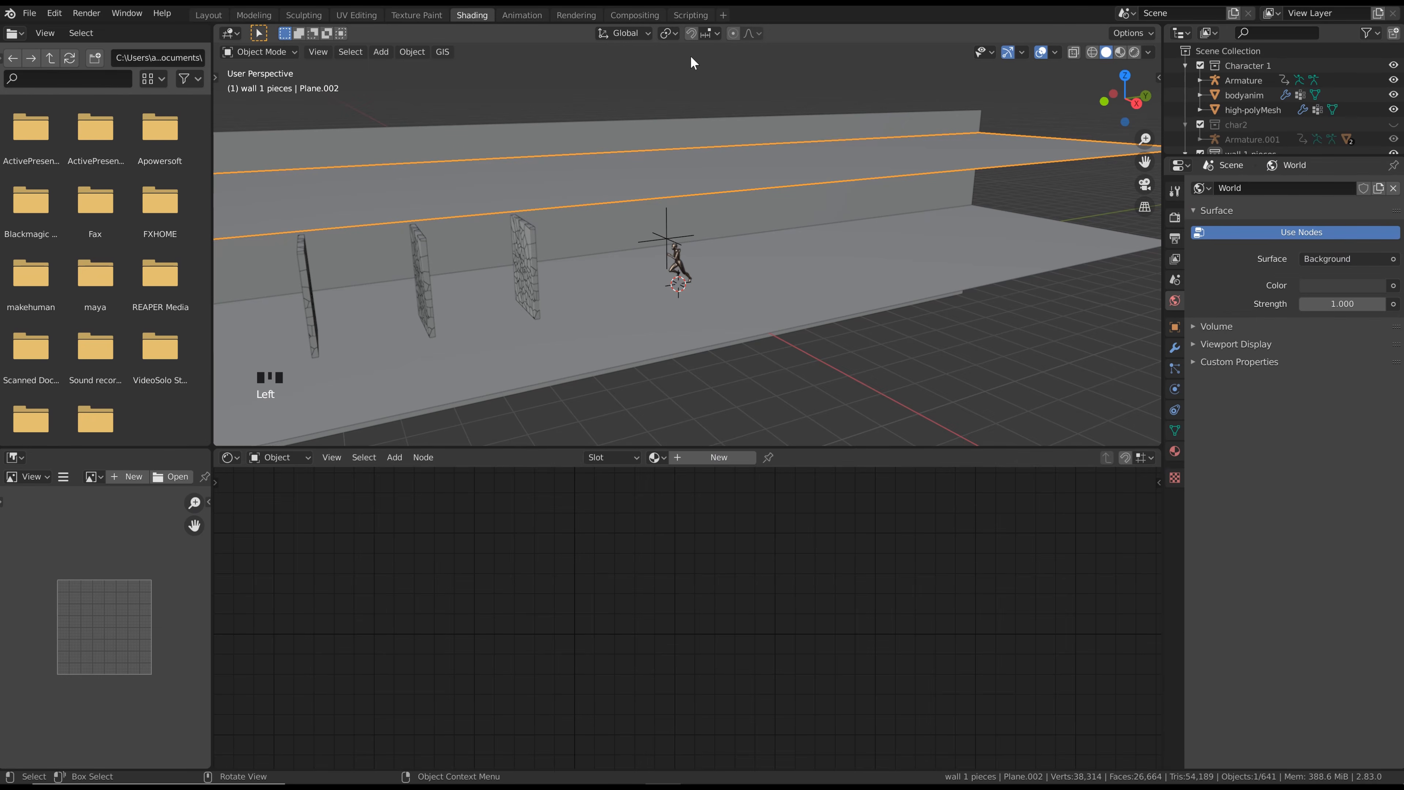
click(1120, 53)
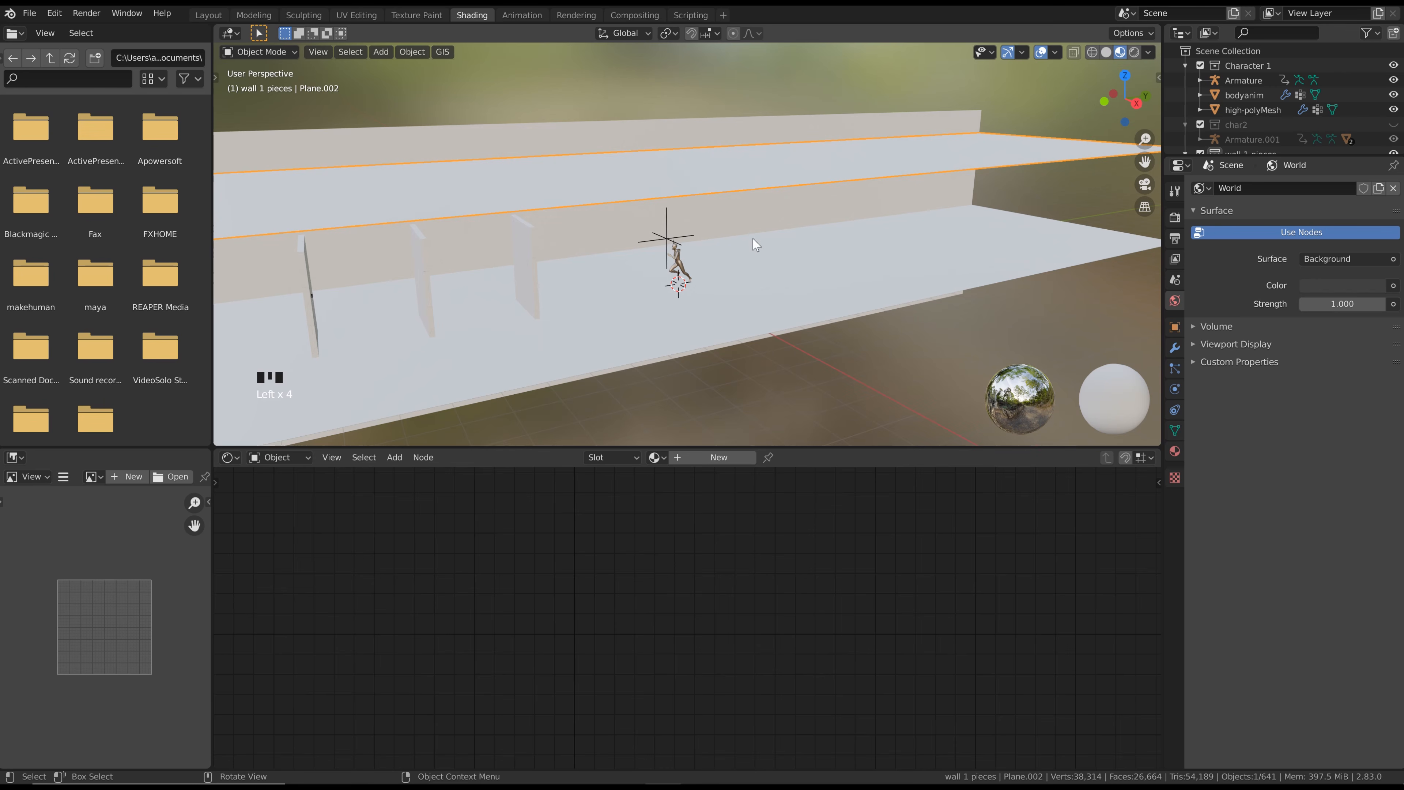
scroll(640, 265, up, 4)
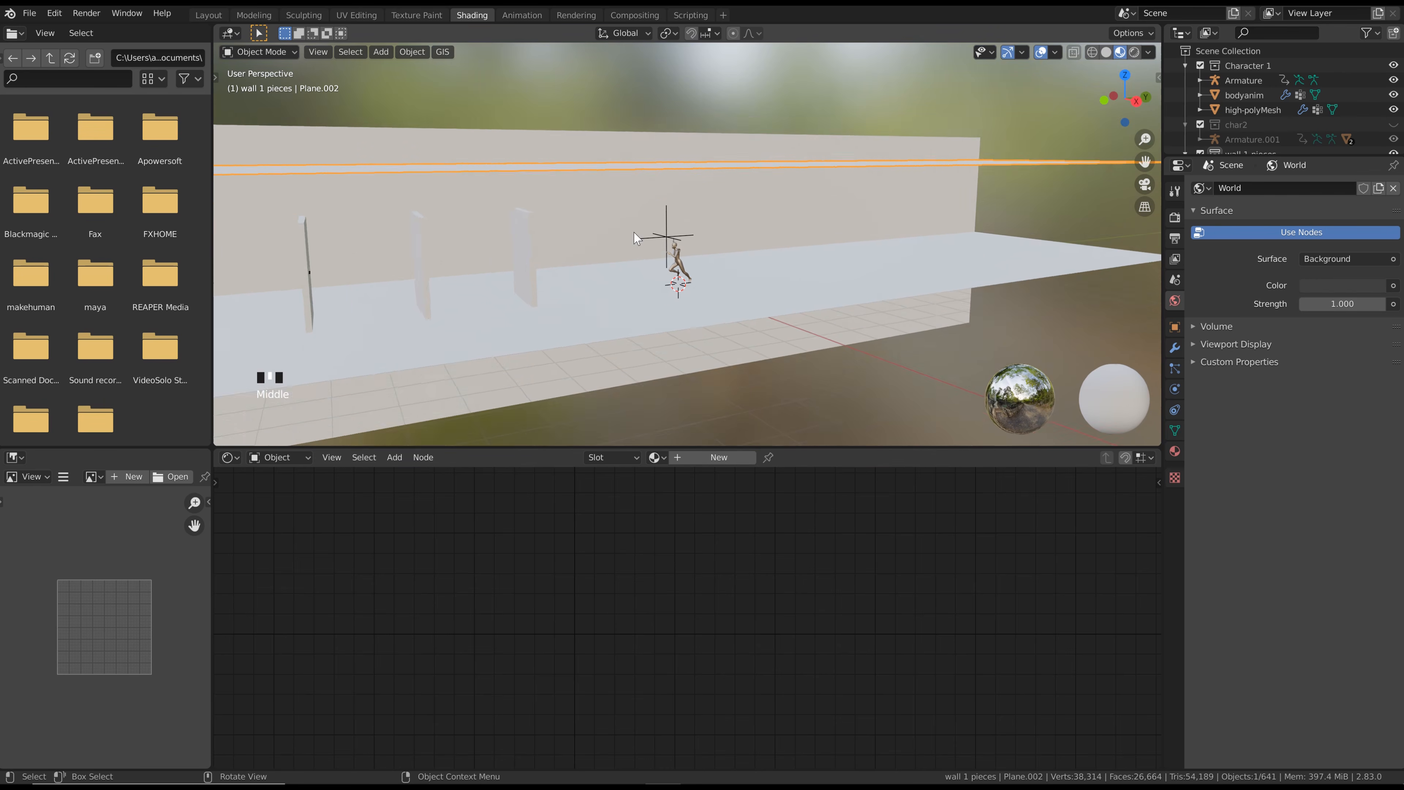
Join the file browser area into the 3D viewport and the image editor area into the shader editor
right_click(213, 320)
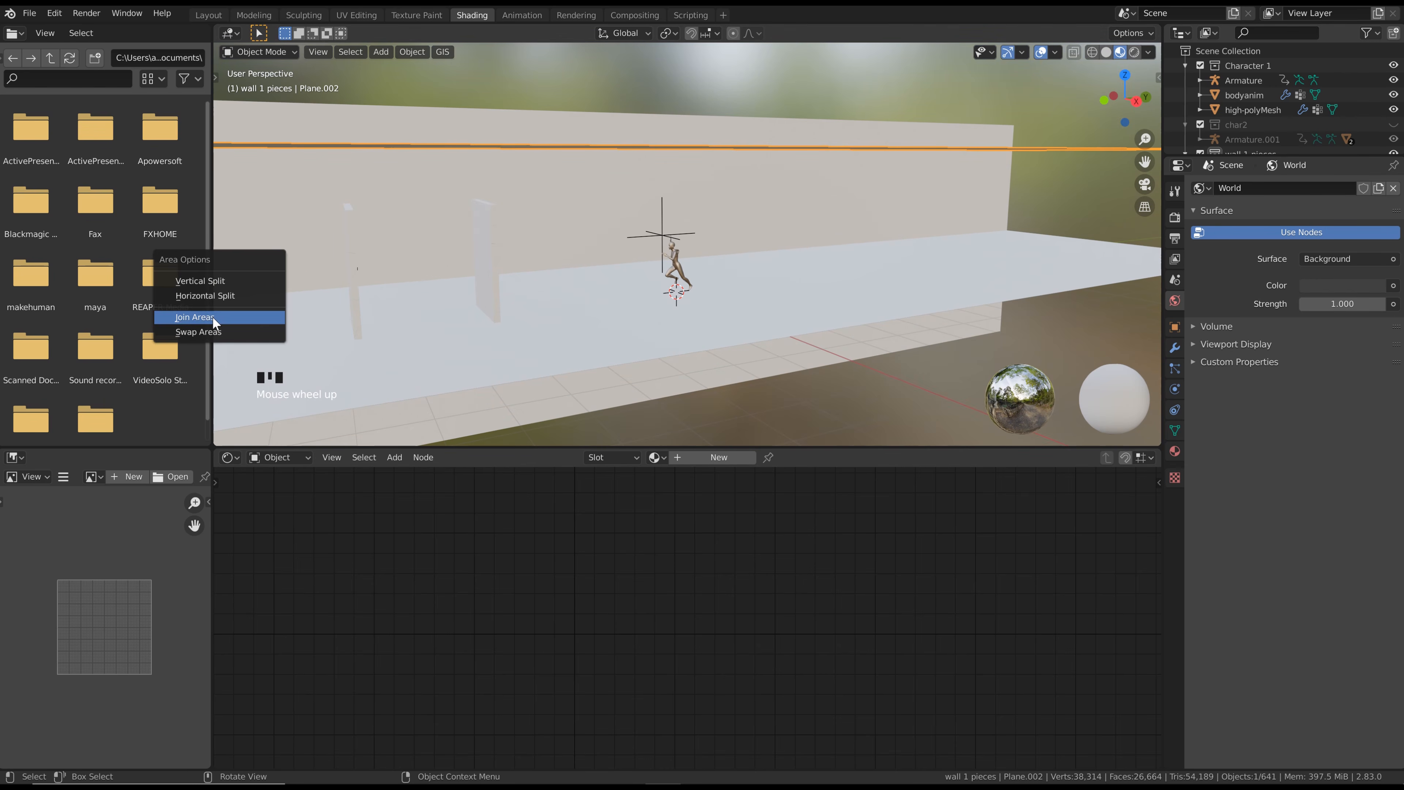
click(213, 320)
click(145, 306)
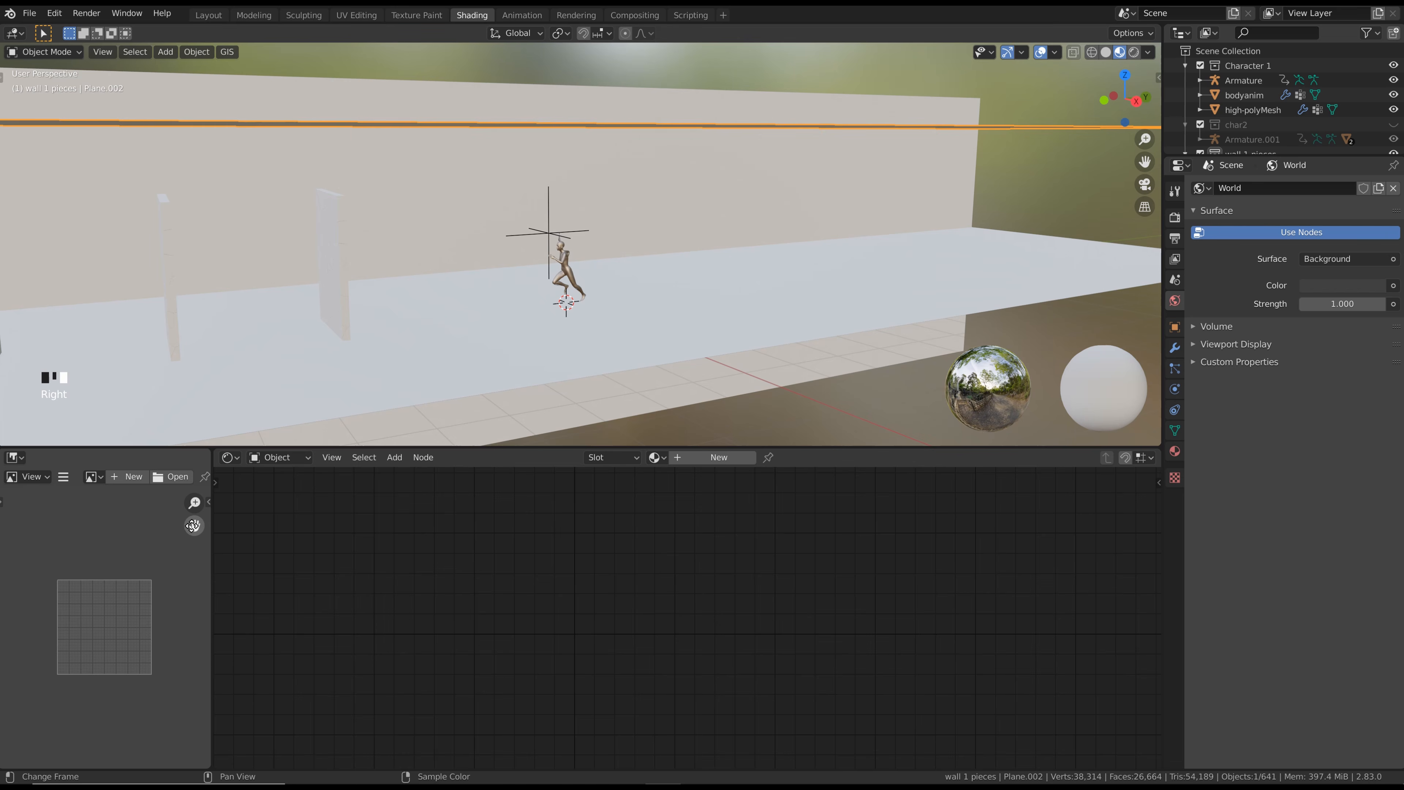
right_click(212, 537)
click(211, 540)
click(88, 527)
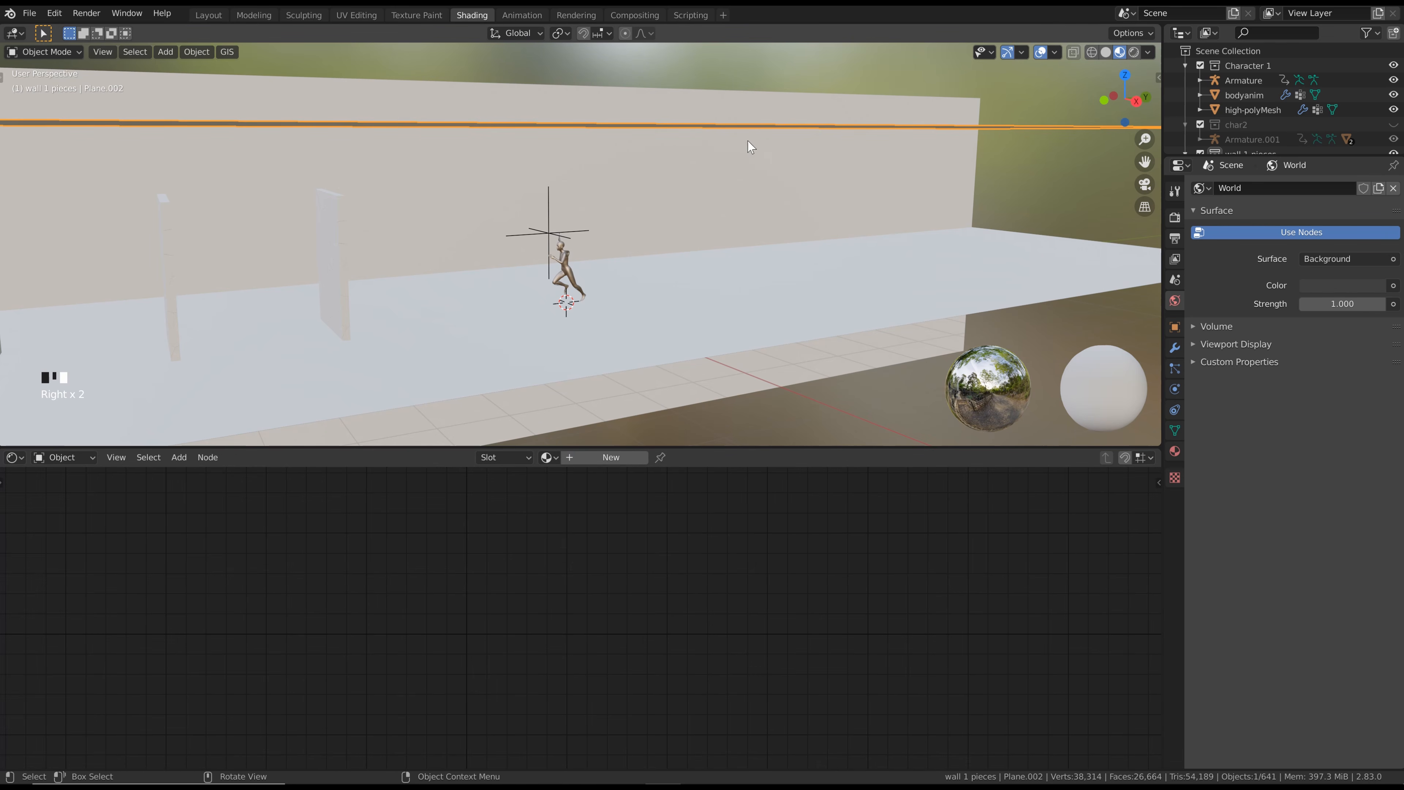
Create a new material for the ceiling plane and darken its Base Color to black
click(606, 462)
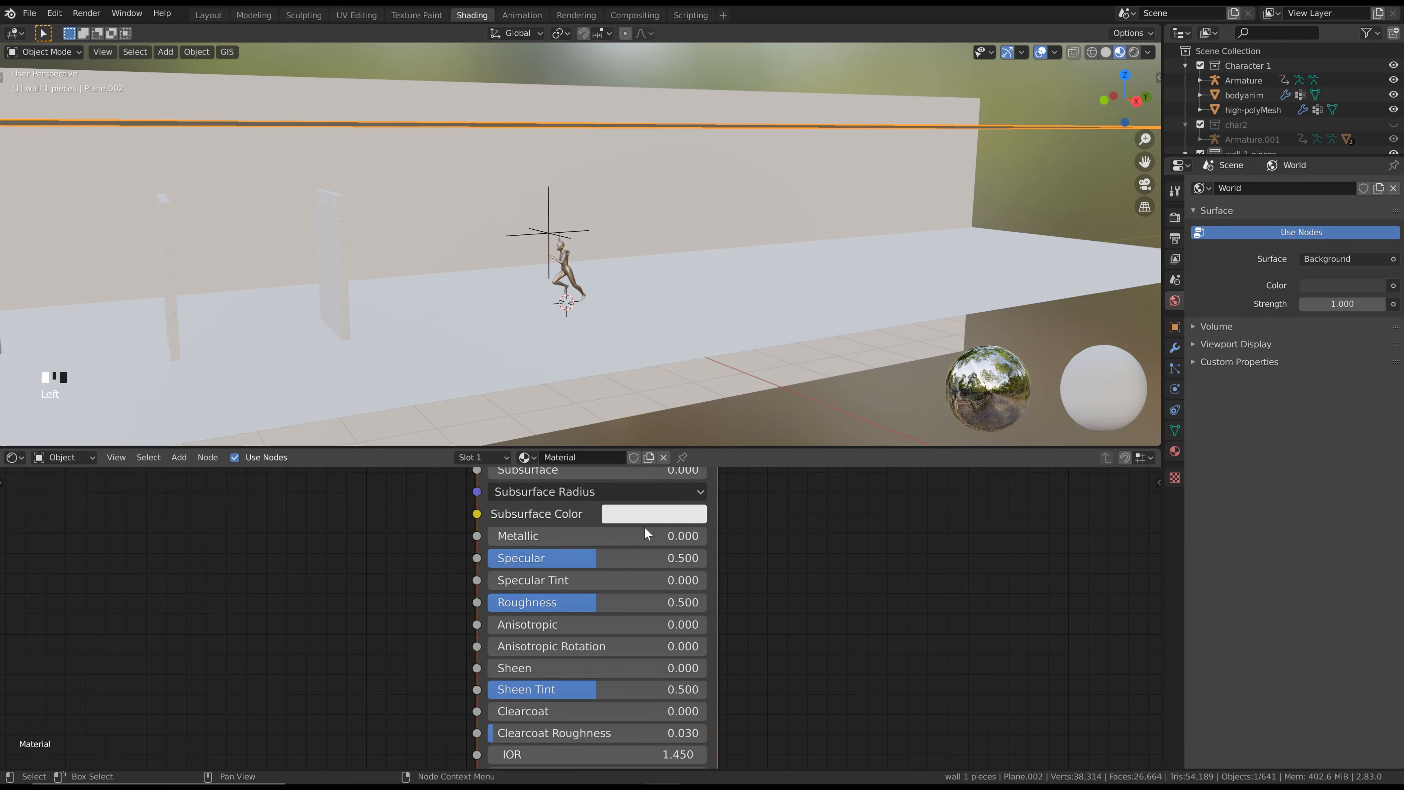
scroll(661, 536, down, 1)
click(645, 527)
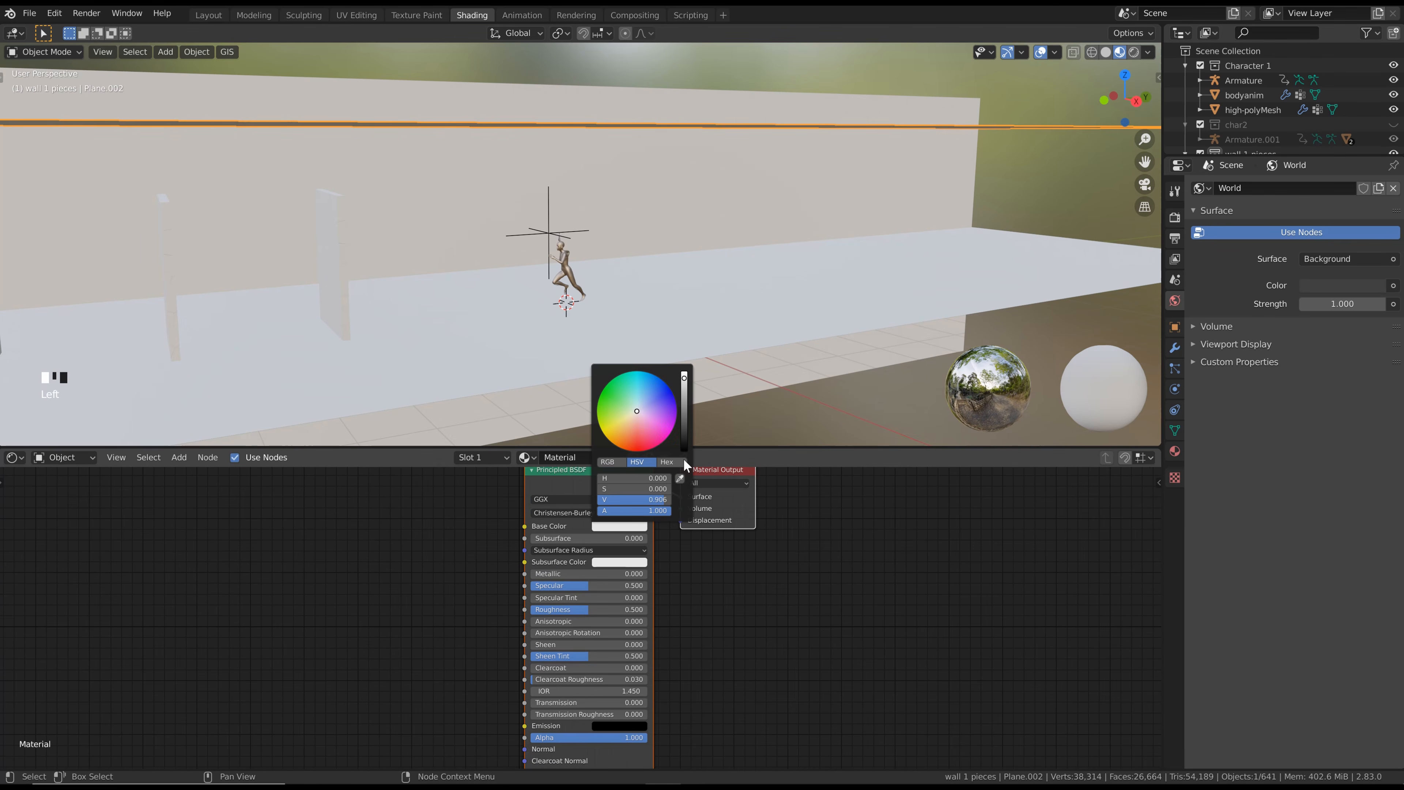
drag(684, 382, 687, 485)
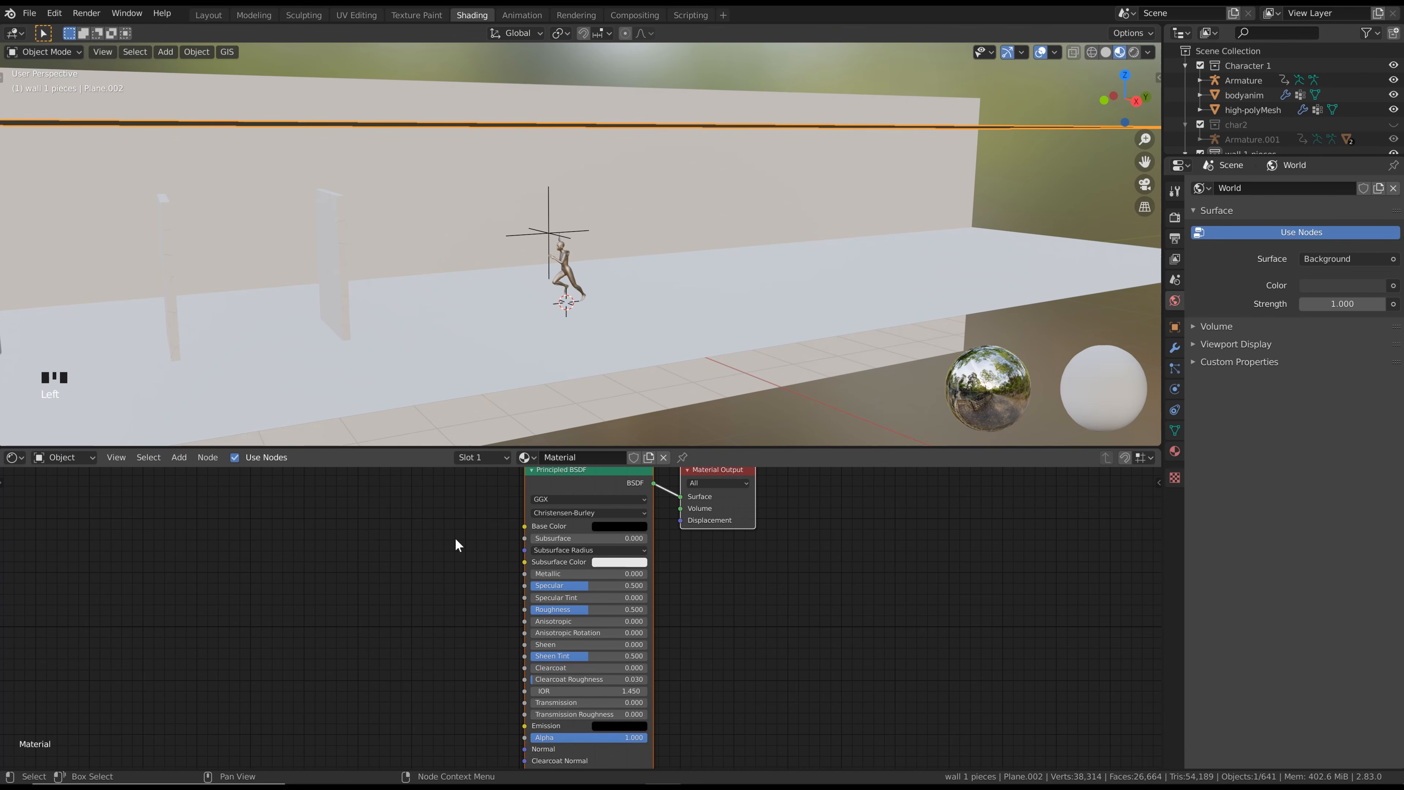
scroll(455, 545, down, 1)
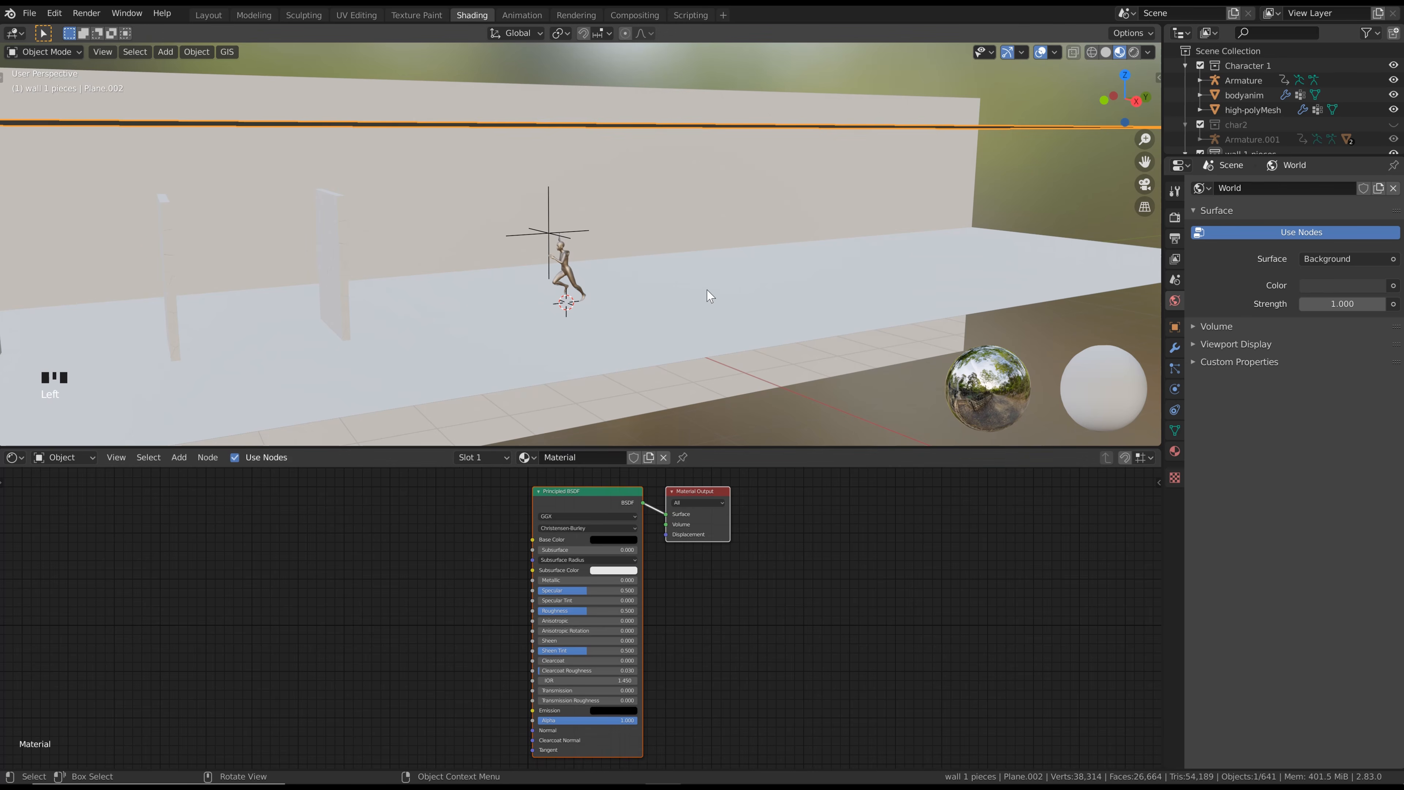
Create a new material for the floor plane
click(650, 360)
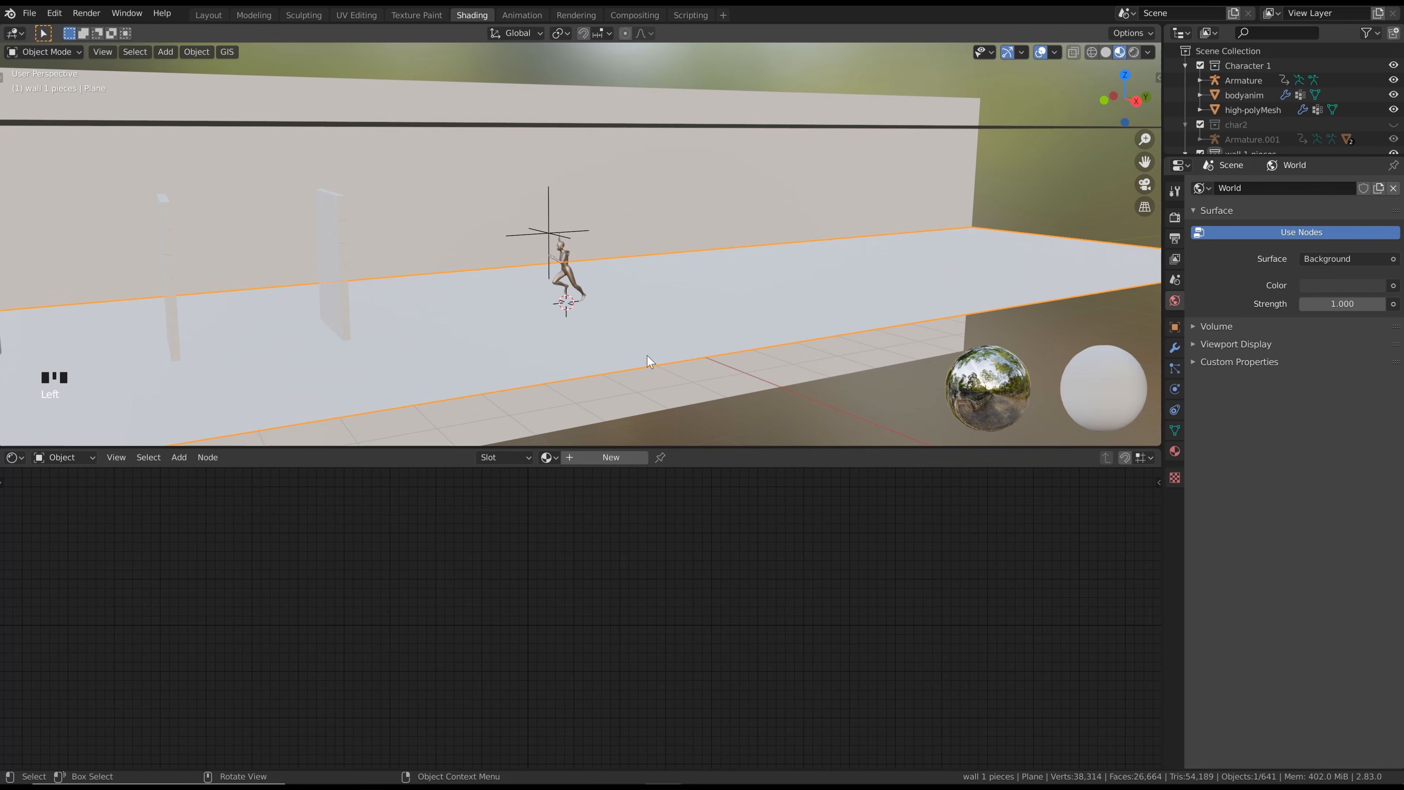
click(608, 457)
scroll(524, 552, down, 1)
middle_drag(479, 569, 484, 556)
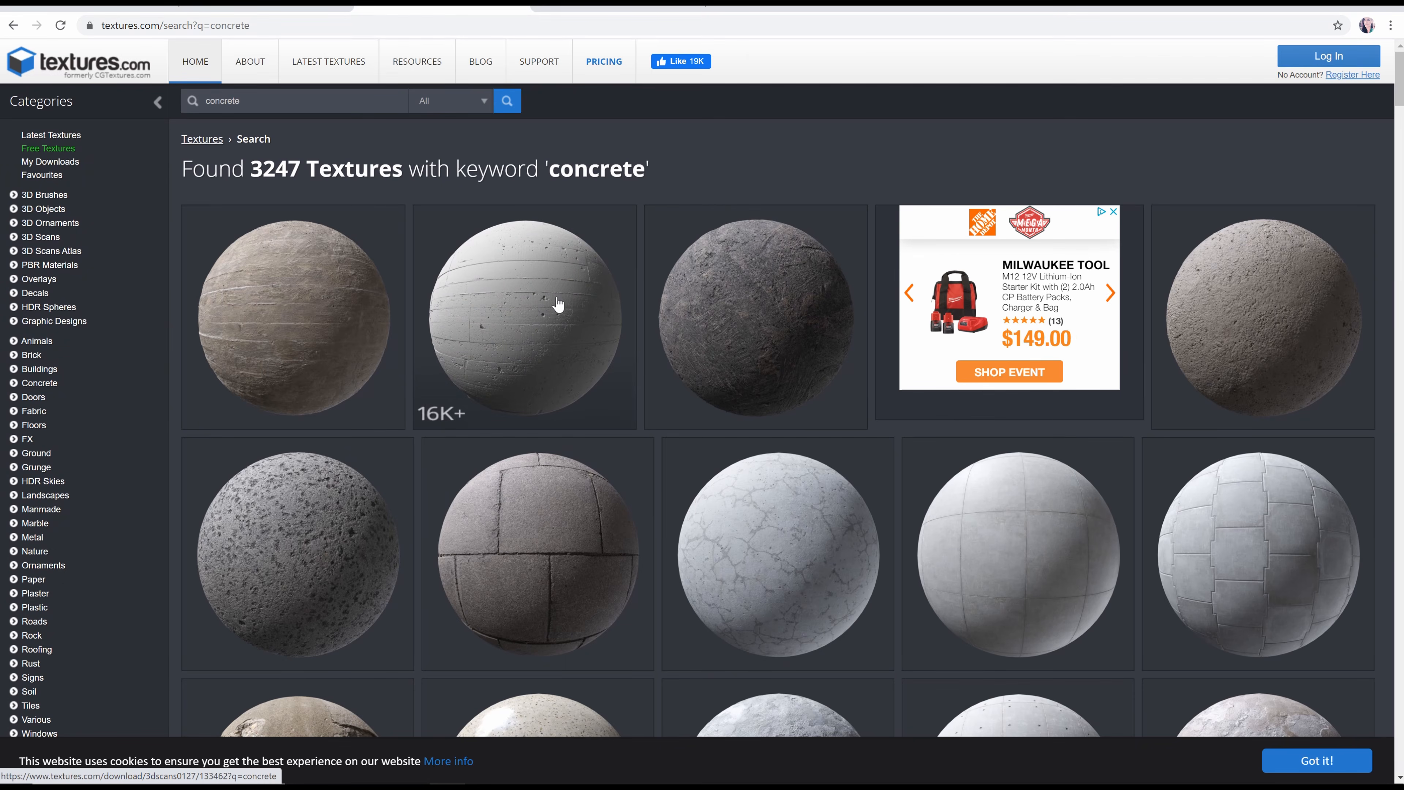
In the web browser, examine the Bunker Concrete scan's texture maps on Textures.com and the Concrete 019 material on CC0 Textures
click(557, 303)
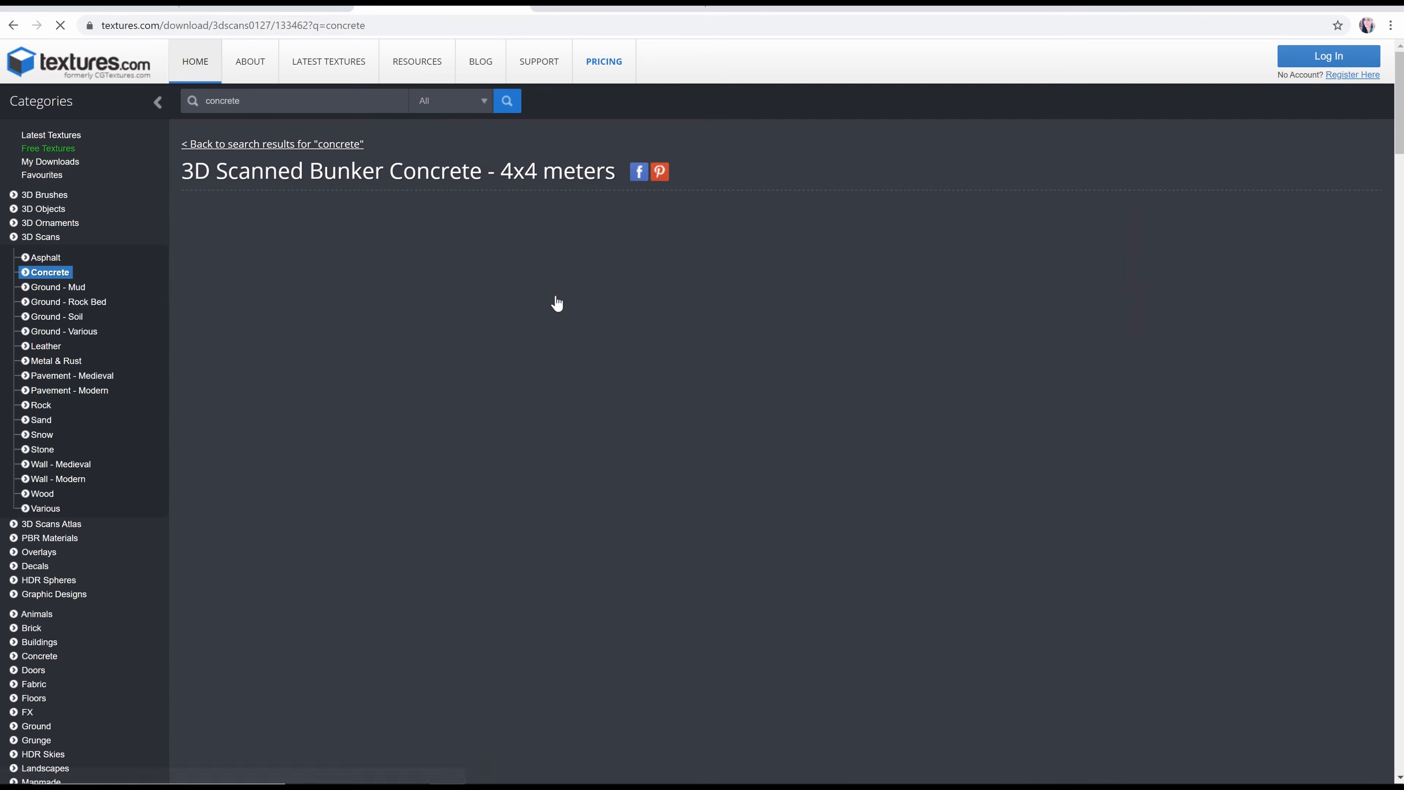
scroll(580, 425, down, 10)
scroll(579, 425, down, 1)
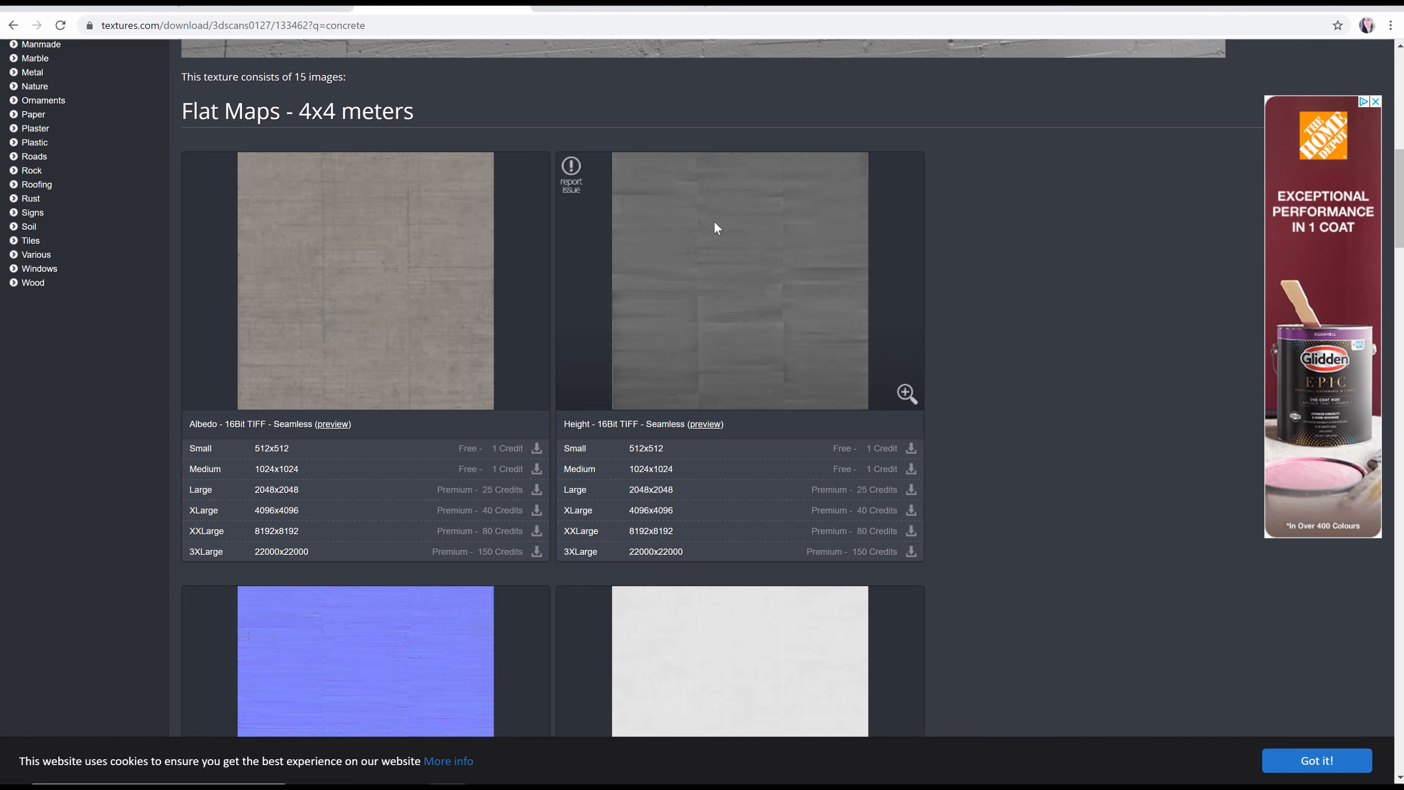
scroll(454, 348, down, 3)
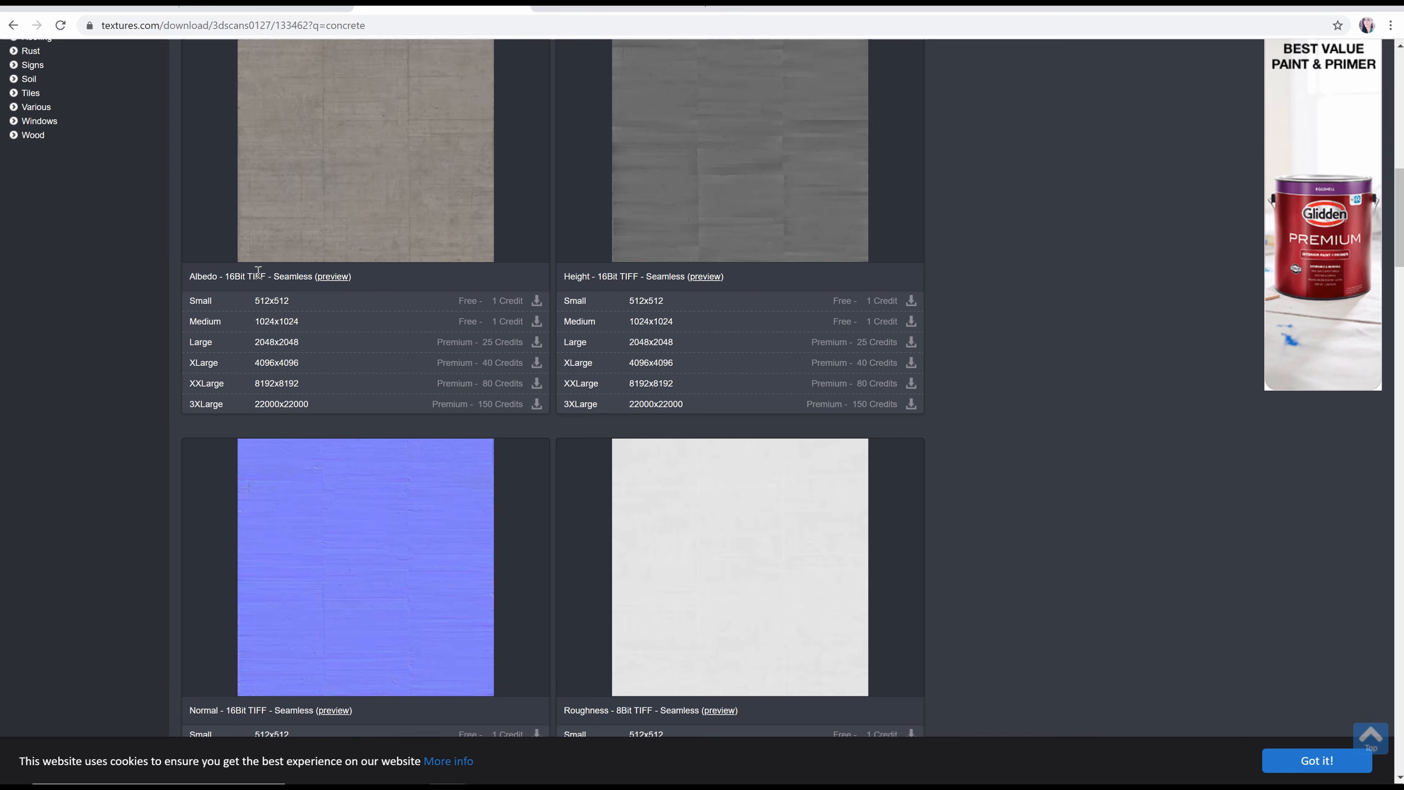
scroll(474, 392, down, 1)
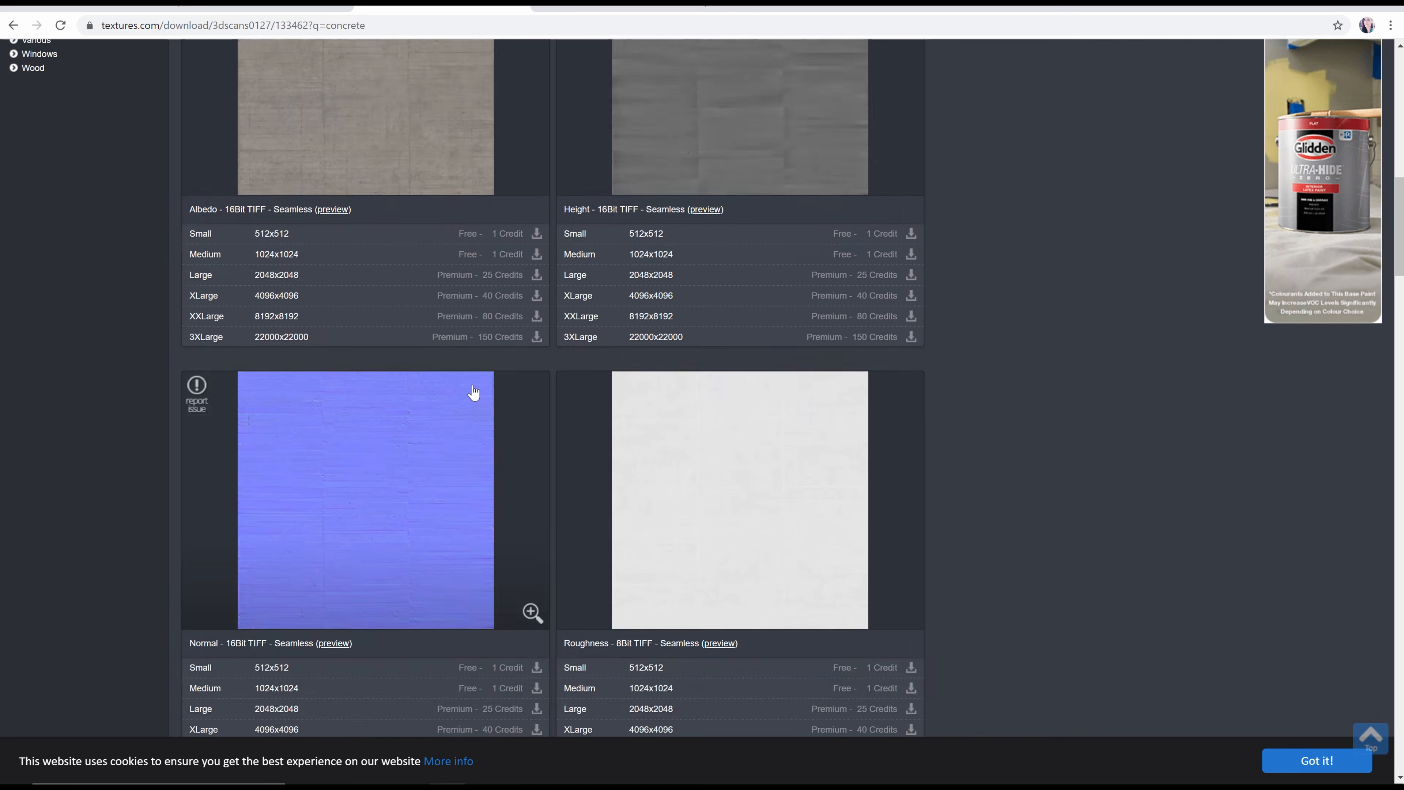
scroll(474, 392, down, 4)
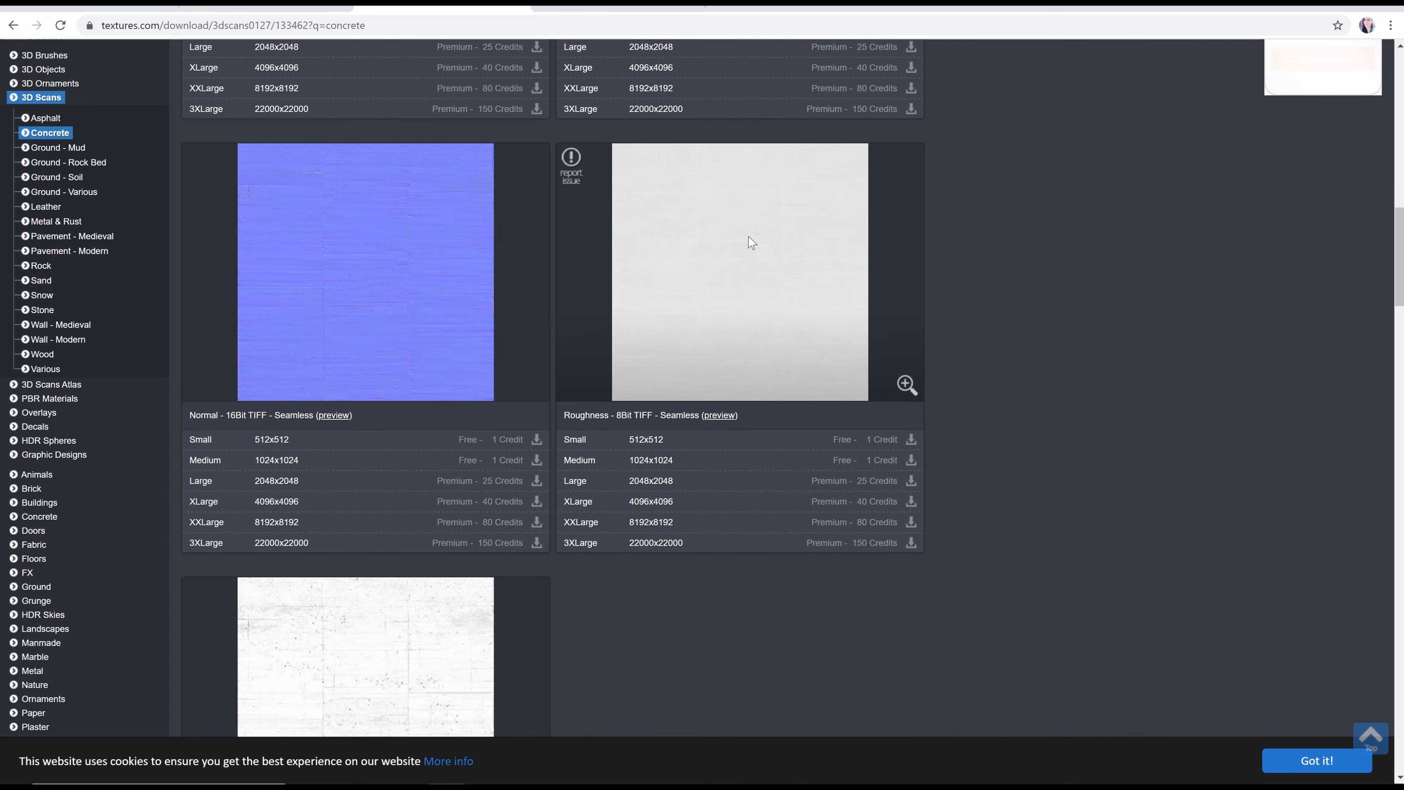
click(636, 8)
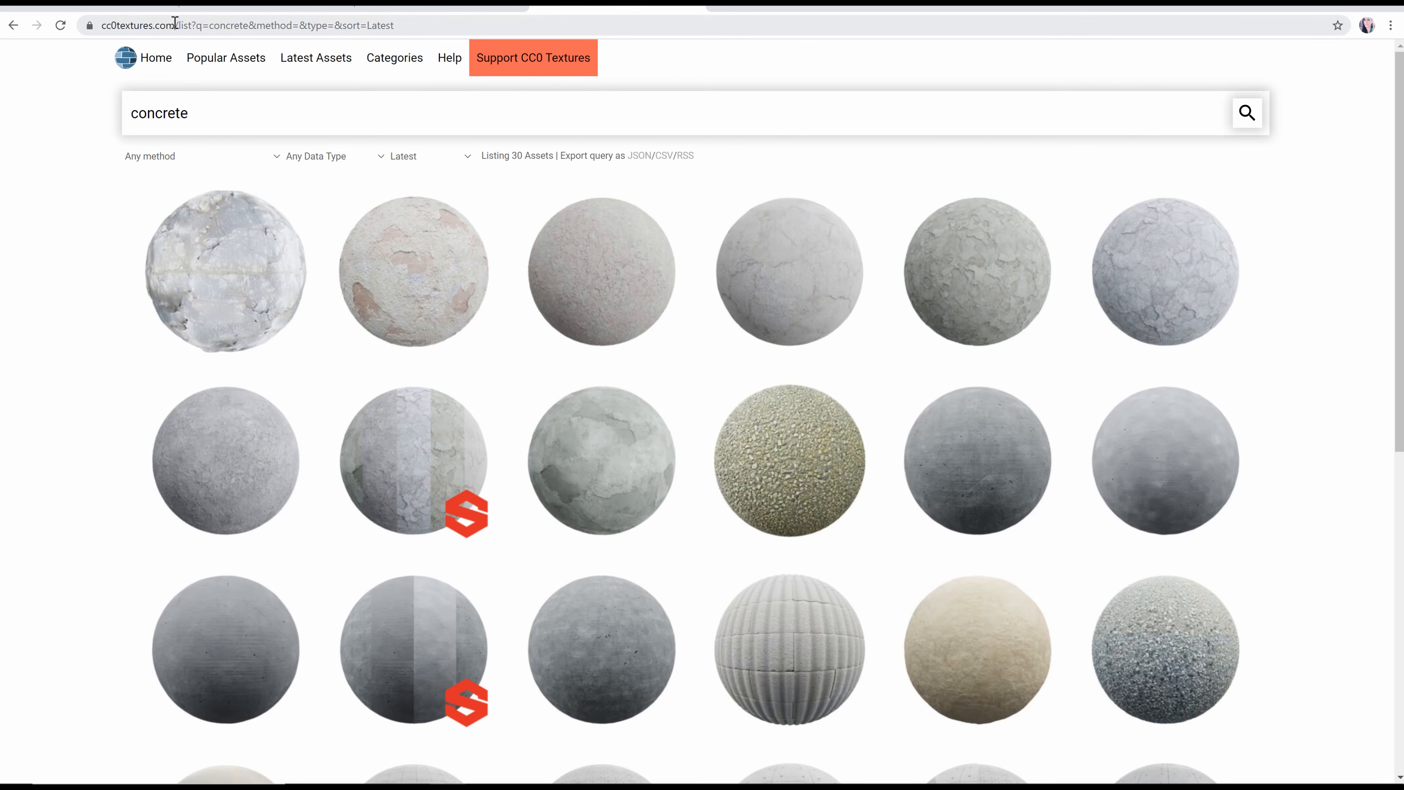
click(572, 425)
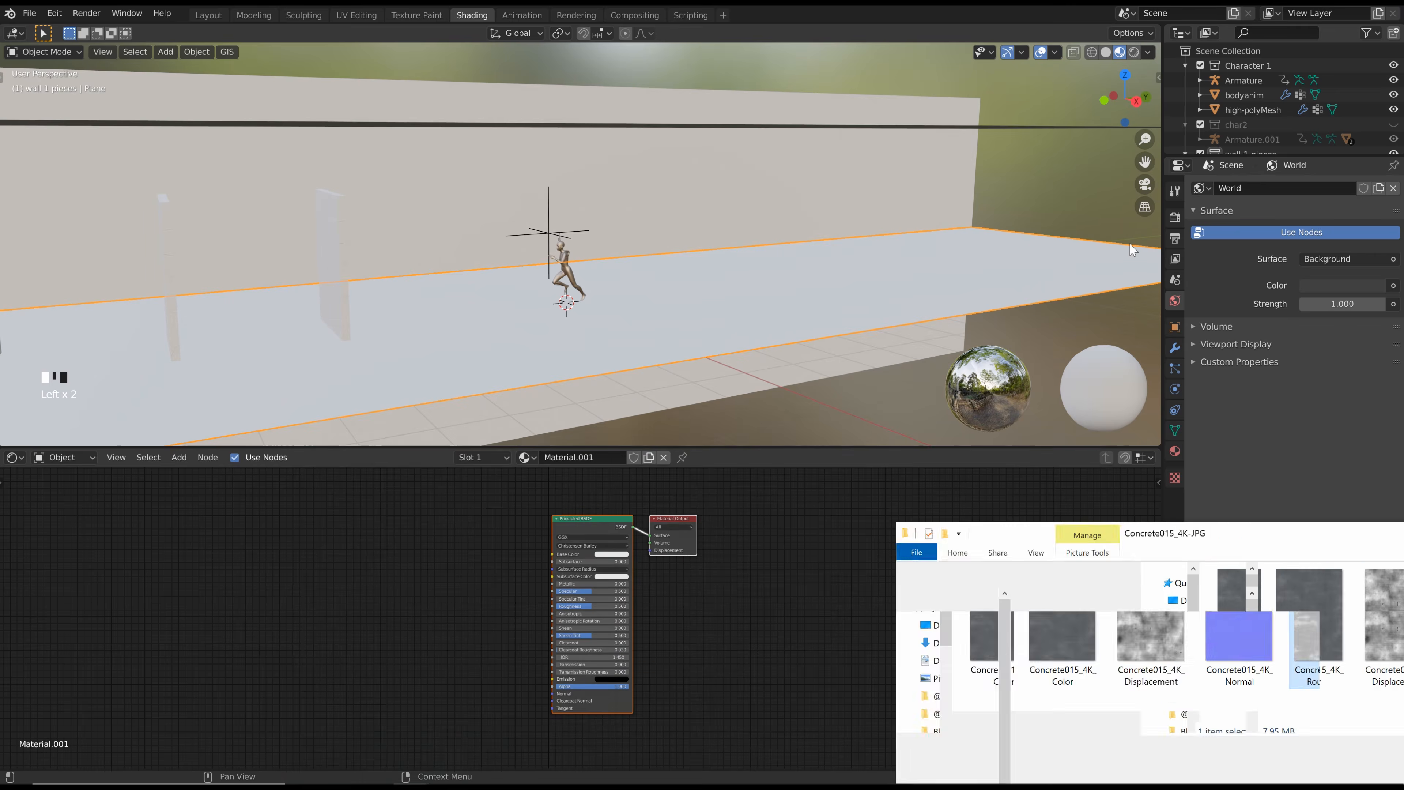
Import the Concrete015_4K Color, Normal and Roughness images from File Explorer into the floor material's node tree in Blender
drag(1388, 531, 1093, 106)
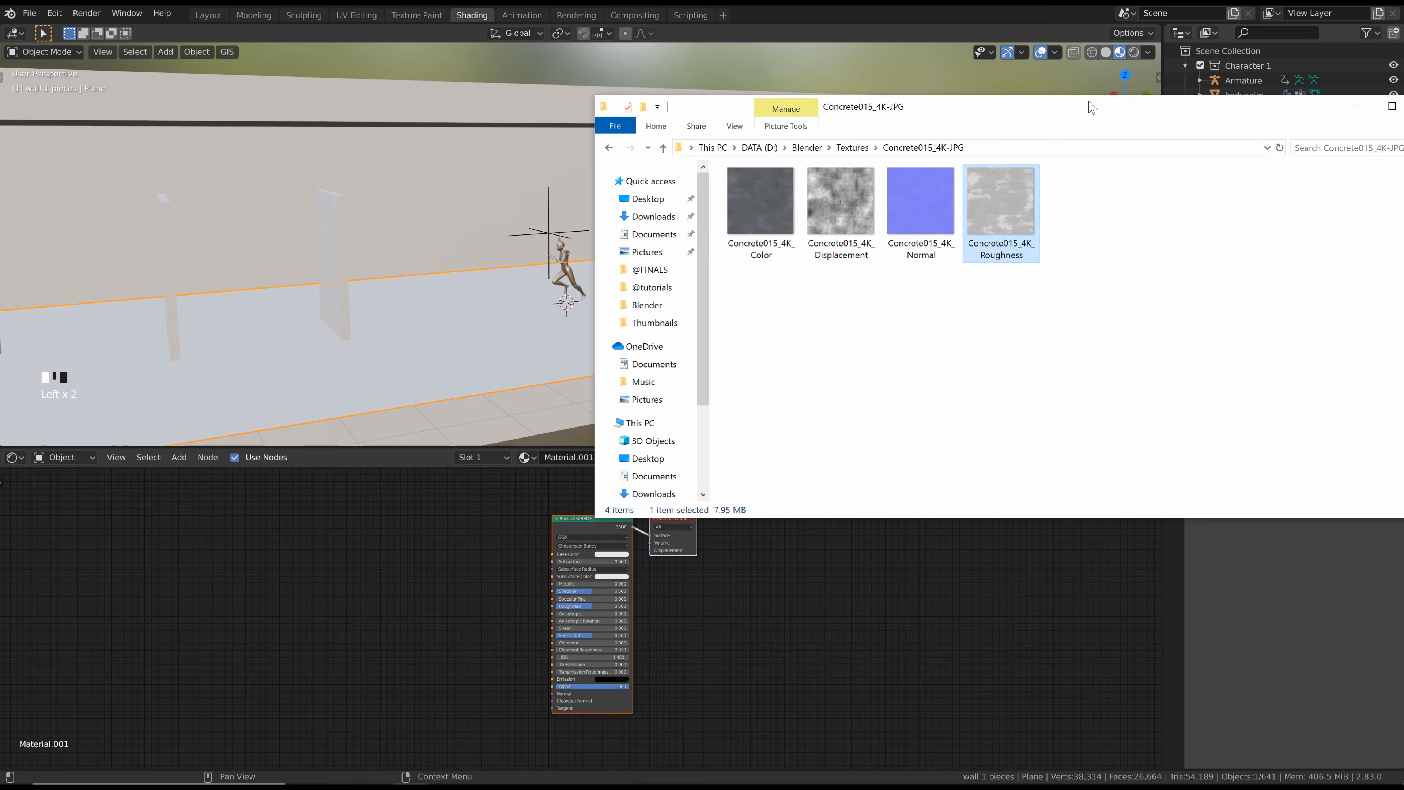
drag(763, 208, 479, 559)
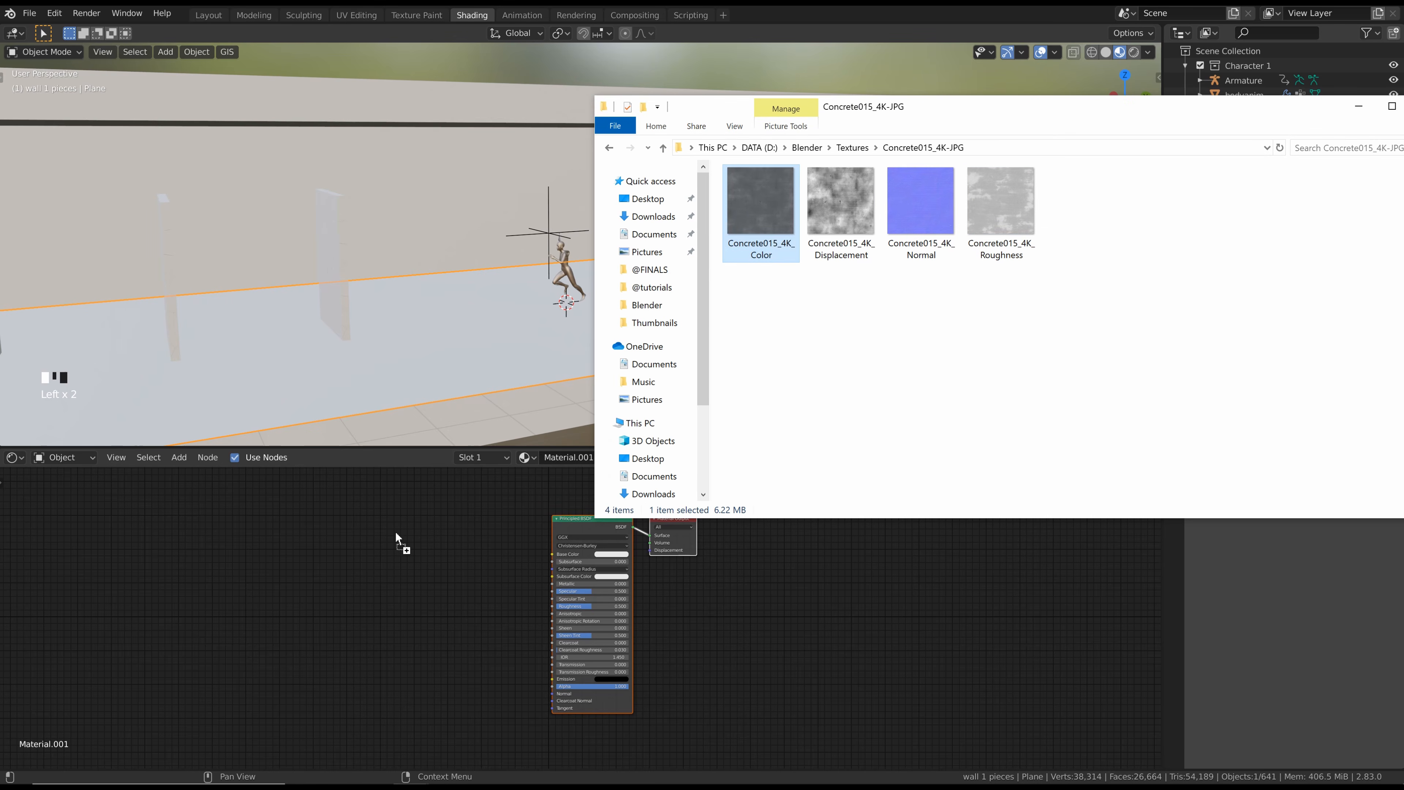
drag(396, 537, 395, 538)
drag(926, 211, 407, 697)
click(1005, 202)
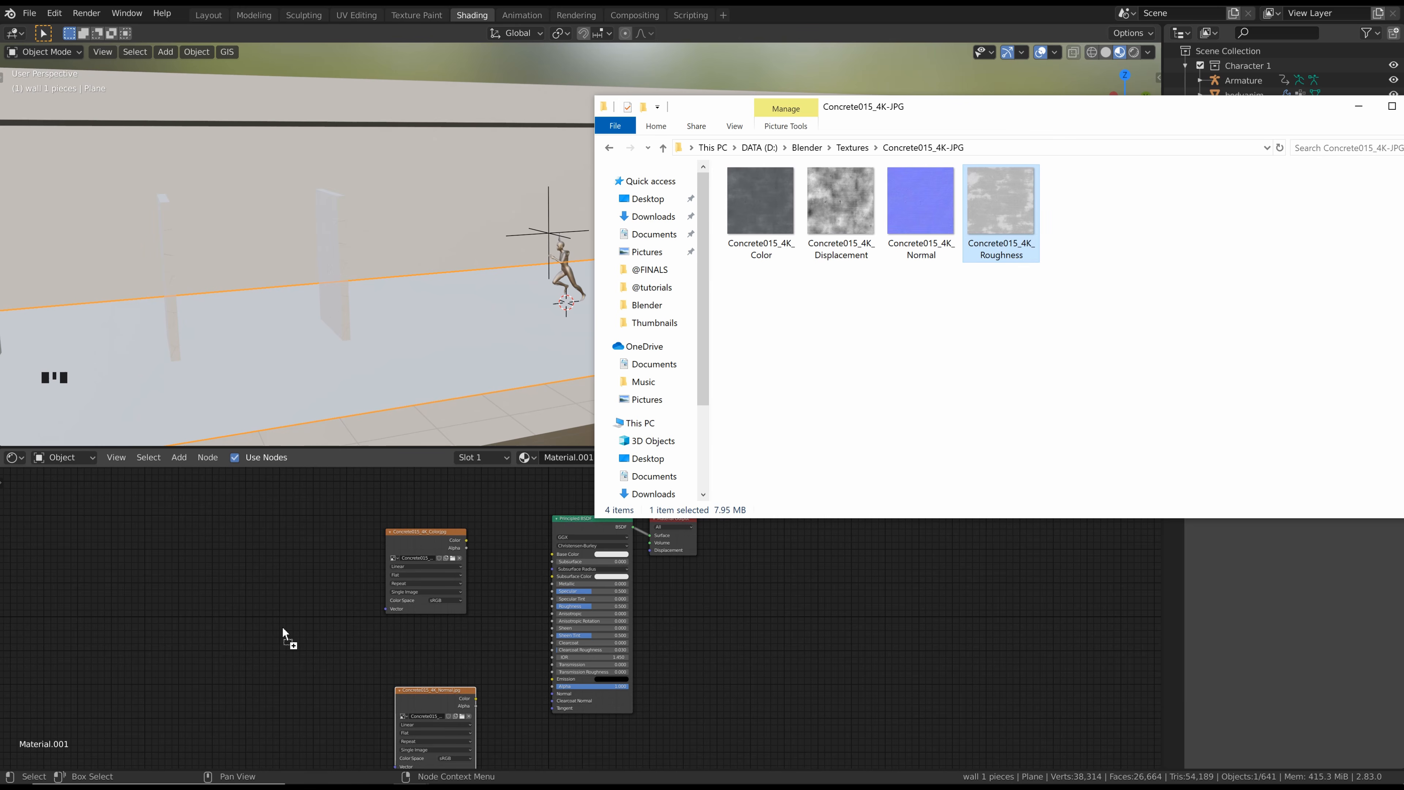
drag(283, 633, 283, 632)
Connect the colour image to Base Color and the roughness image to Roughness, setting the latter's color space to Non-Color
scroll(459, 554, up, 2)
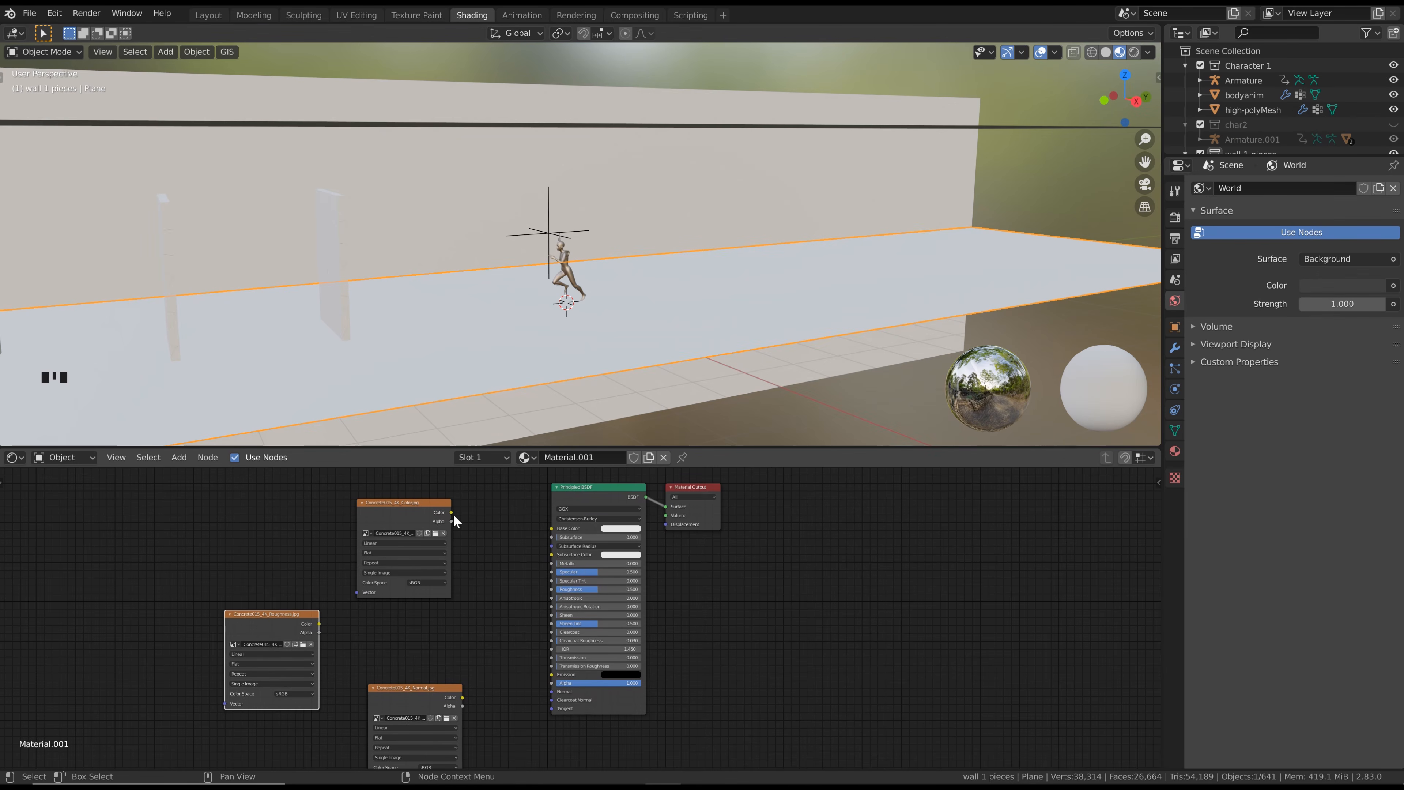
drag(453, 513, 552, 528)
click(560, 527)
mouse_move(319, 623)
mouse_down()
mouse_move(528, 608)
mouse_move(551, 589)
mouse_up()
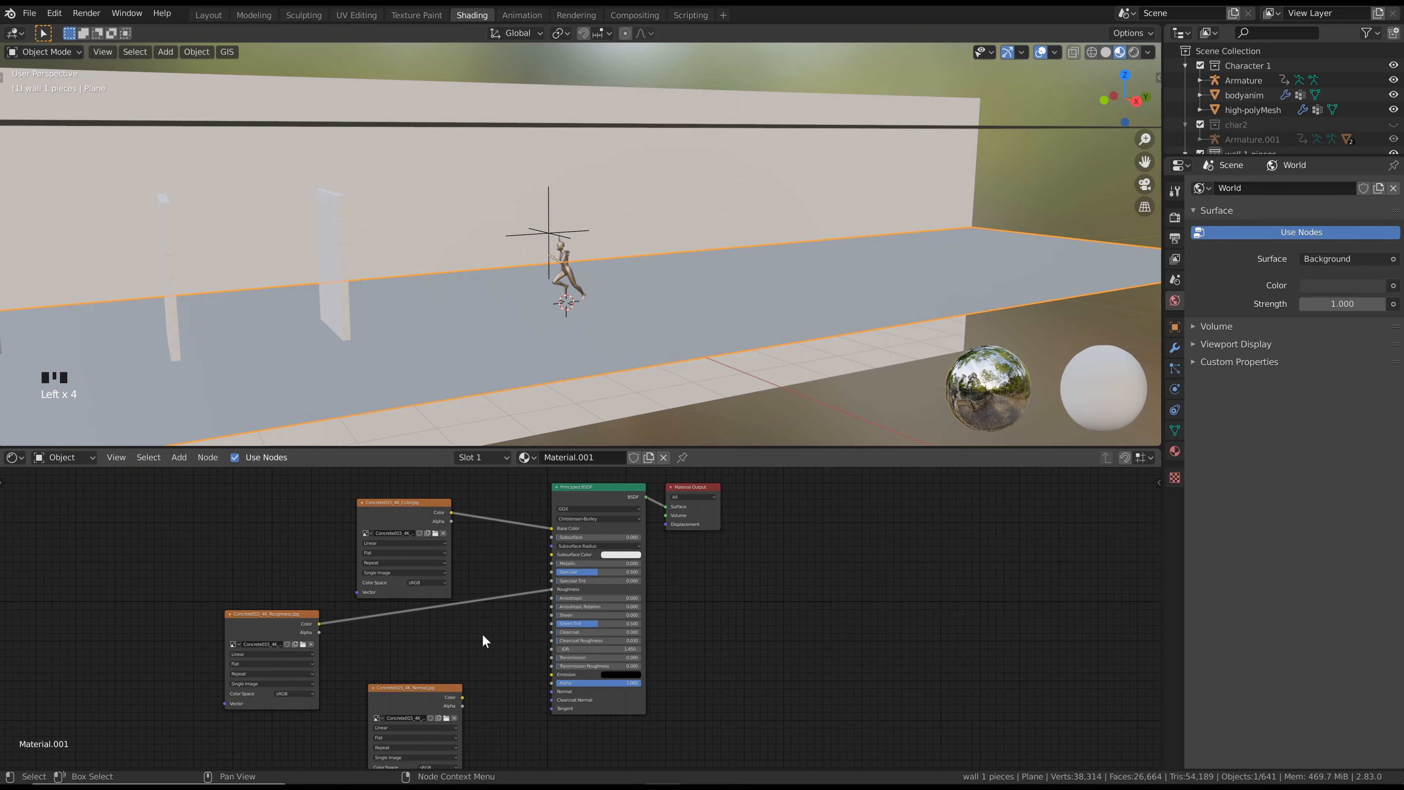
click(294, 693)
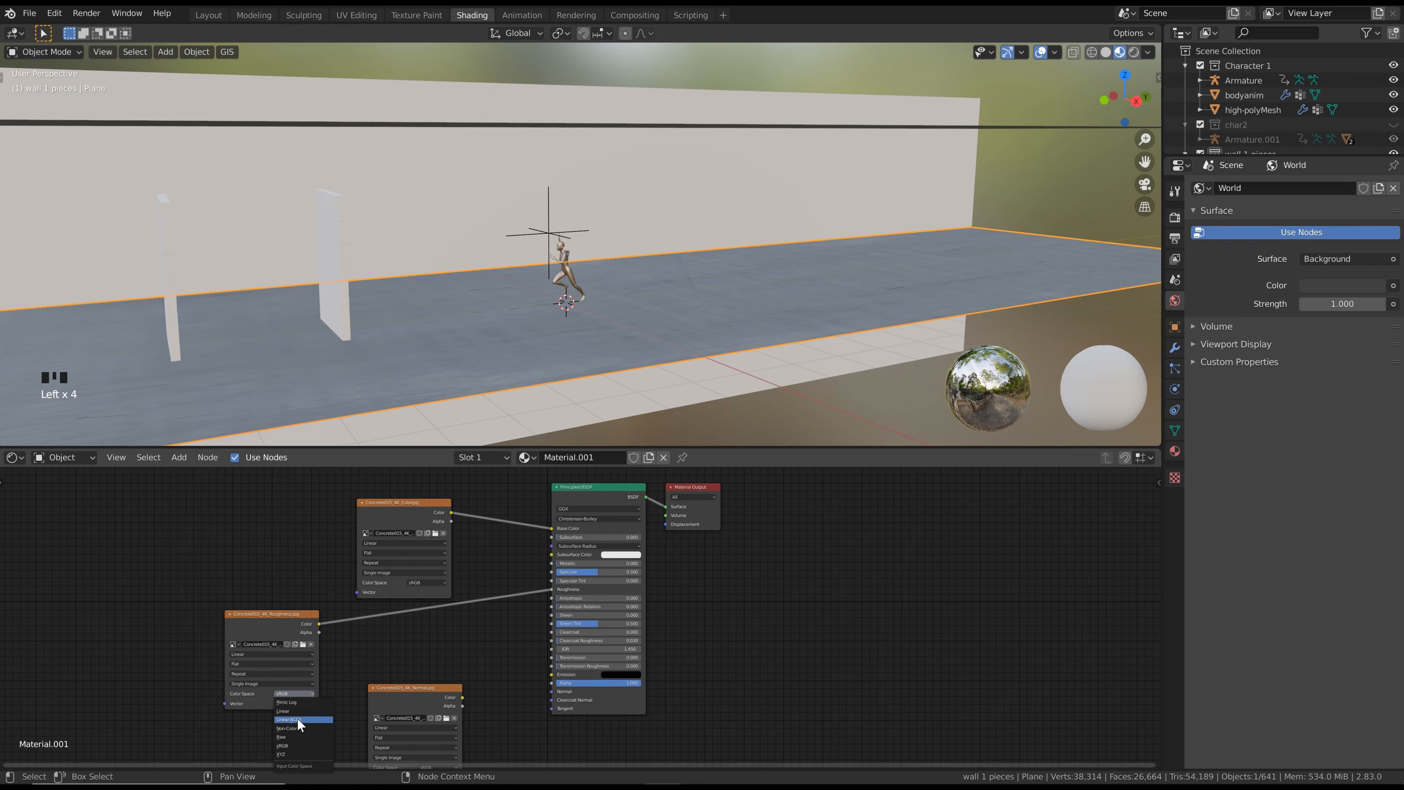
click(296, 727)
Collapse the roughness and colour image nodes and move the normal image node farther away from the shader
click(230, 614)
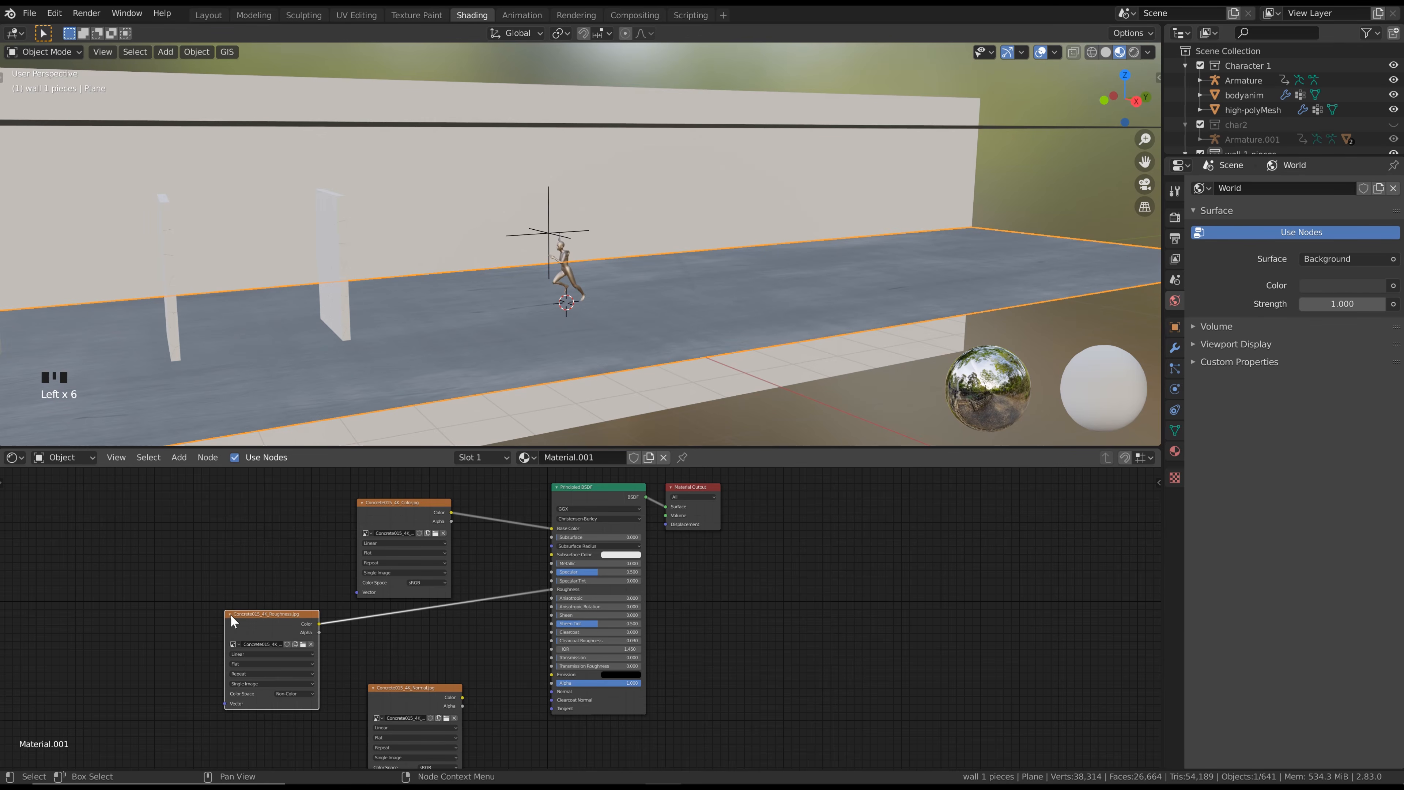
click(230, 613)
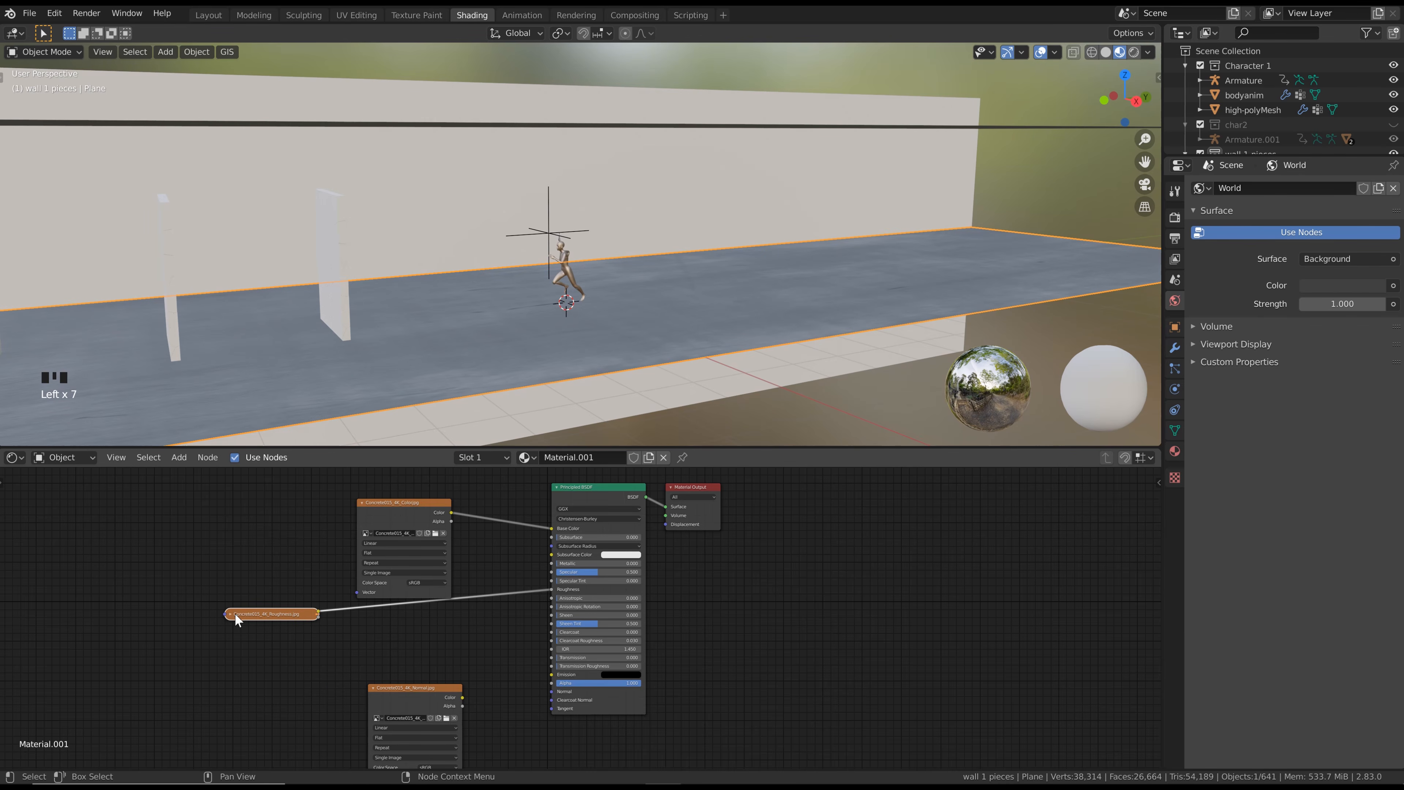
triple_click(360, 510)
click(360, 504)
drag(386, 633, 296, 621)
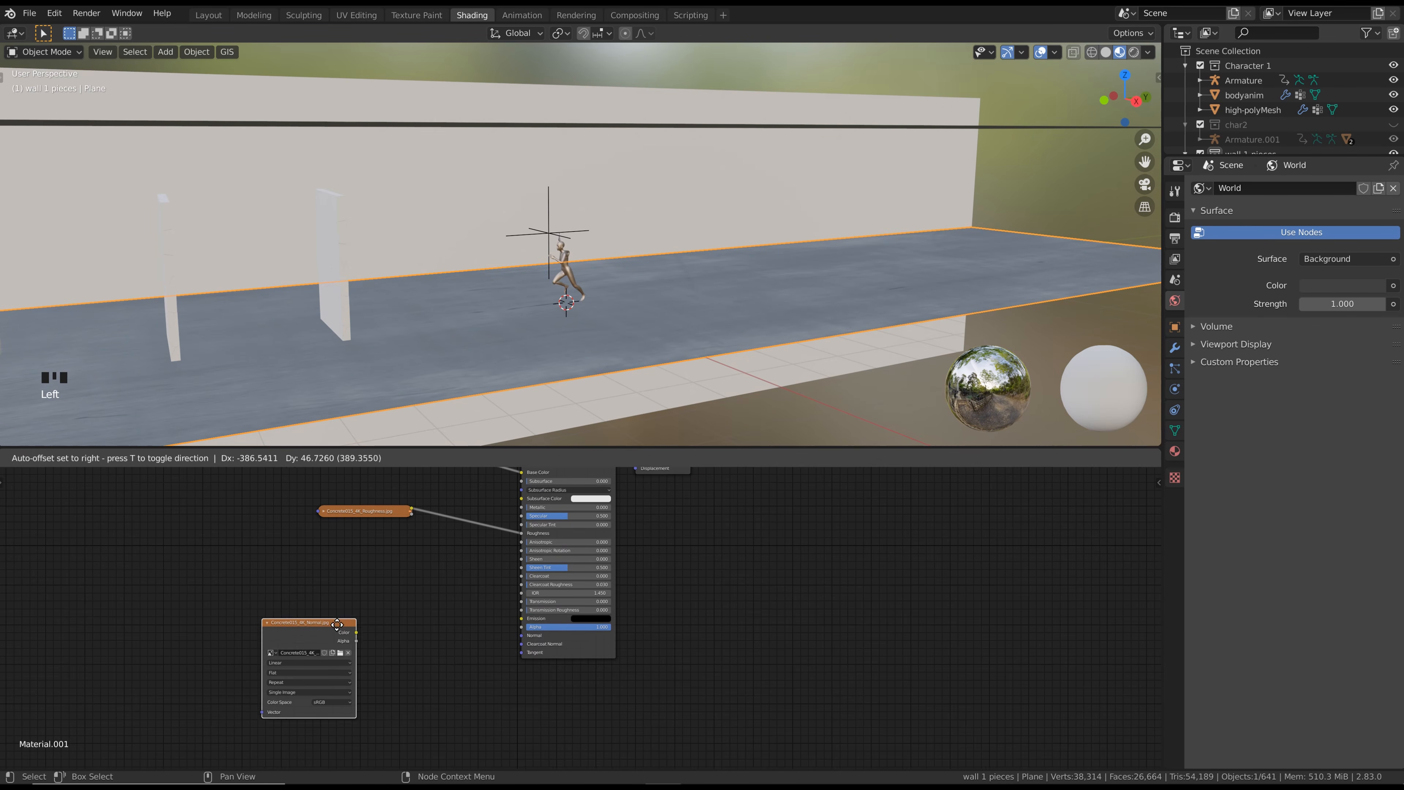
click(454, 663)
Add a Normal Map node and link it between the normal image's Color output and the Principled BSDF's Normal input
key(shift+a)
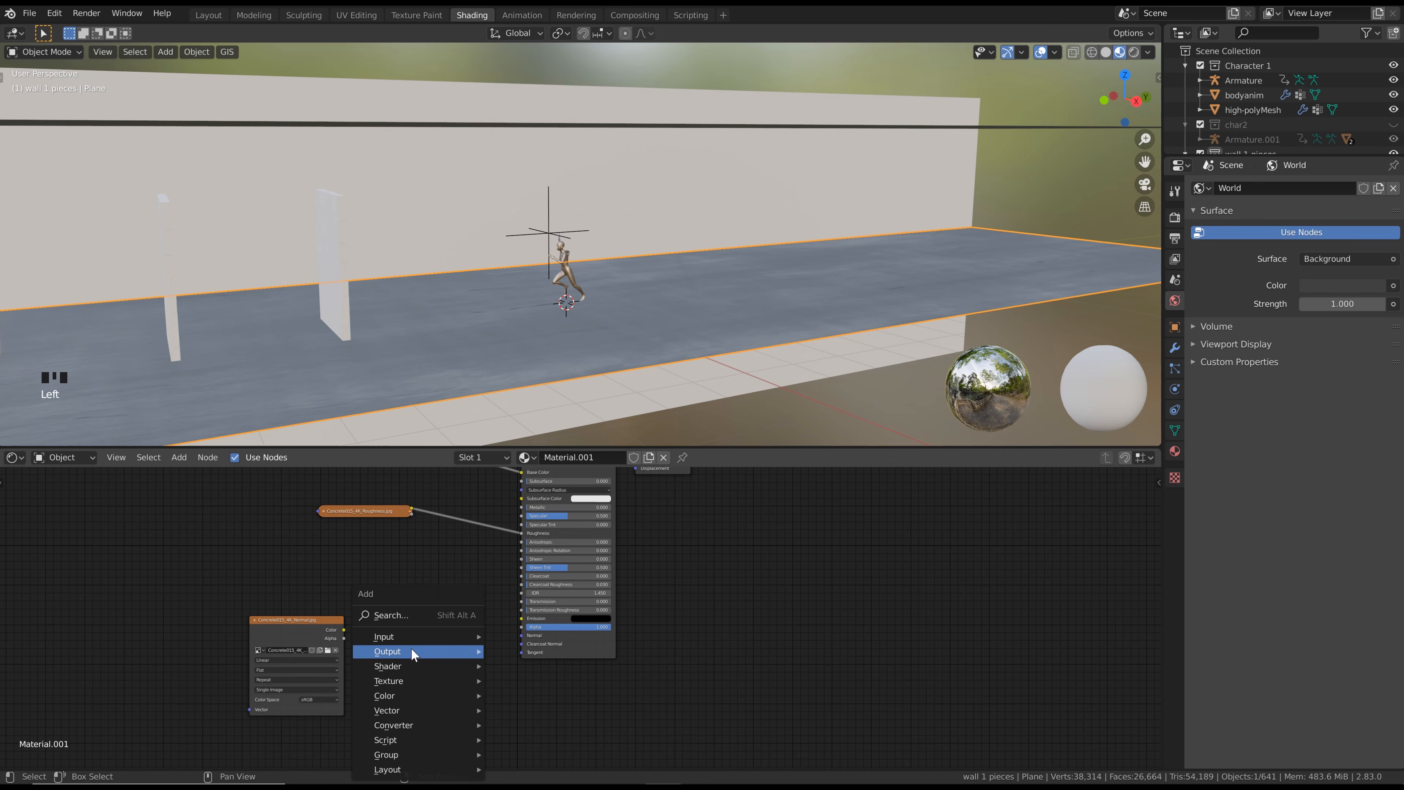
click(397, 609)
text(norma)
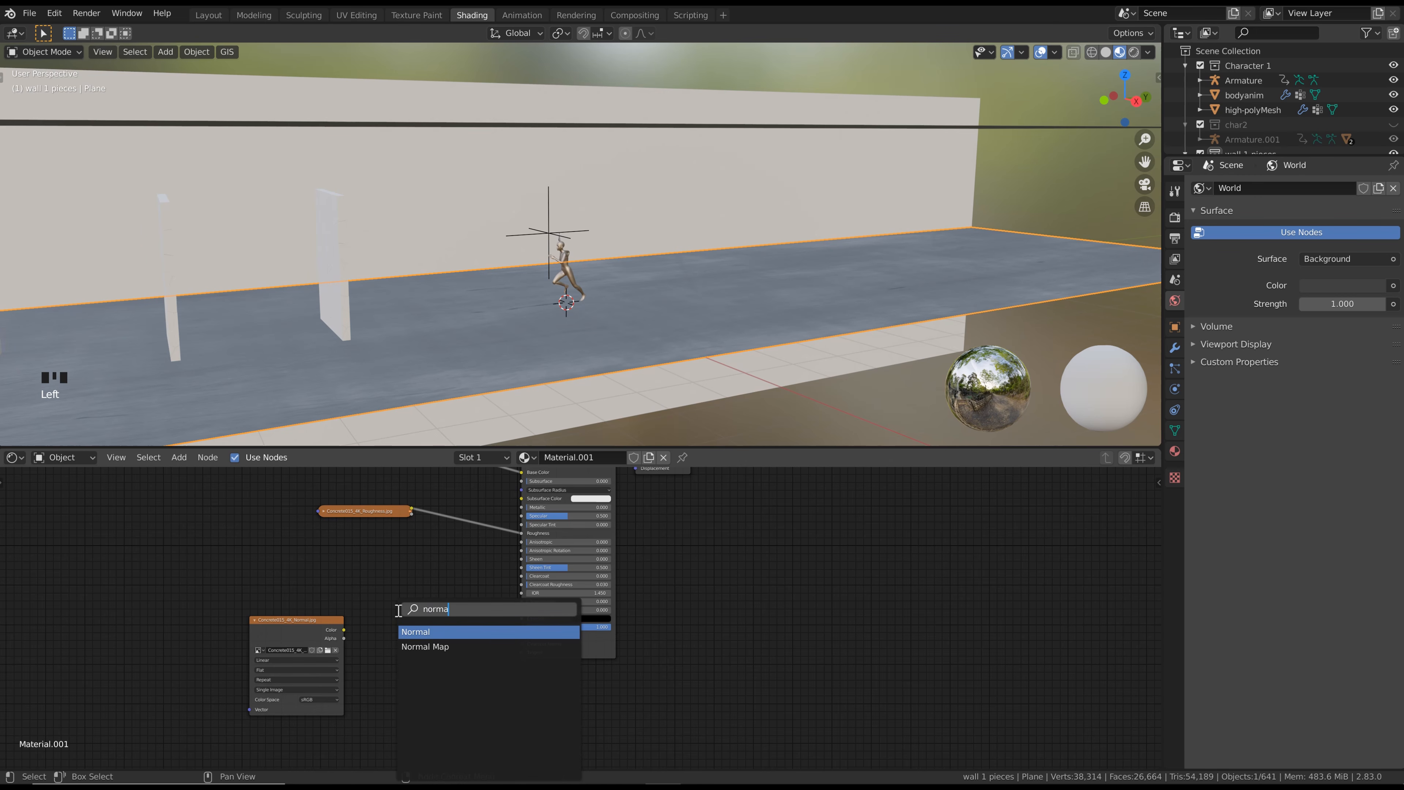
key(Down)
key(Return)
click(400, 625)
drag(344, 630, 398, 680)
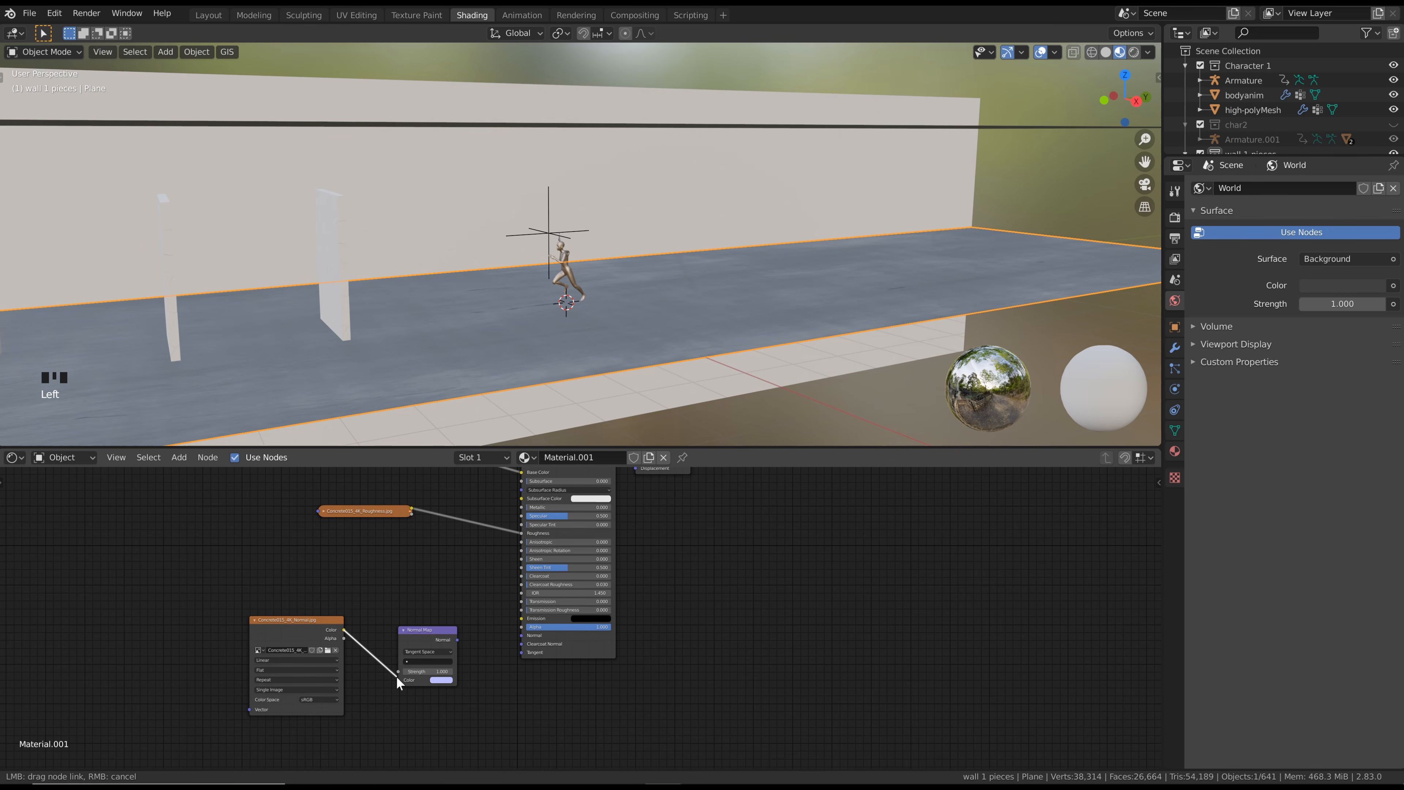
drag(463, 641, 522, 636)
Set the Normal Map node's strength to 0.5
click(439, 672)
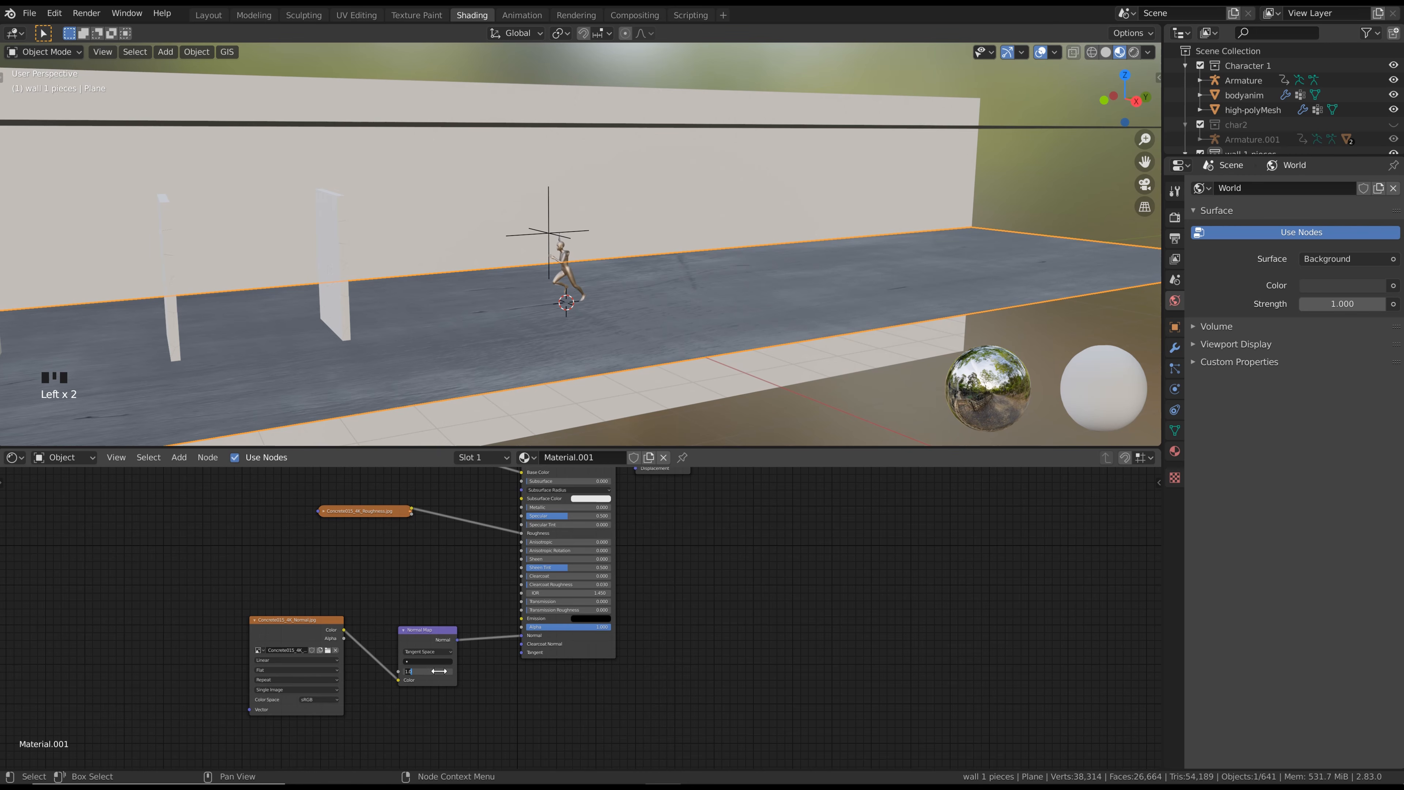
text(0.5)
key(Return)
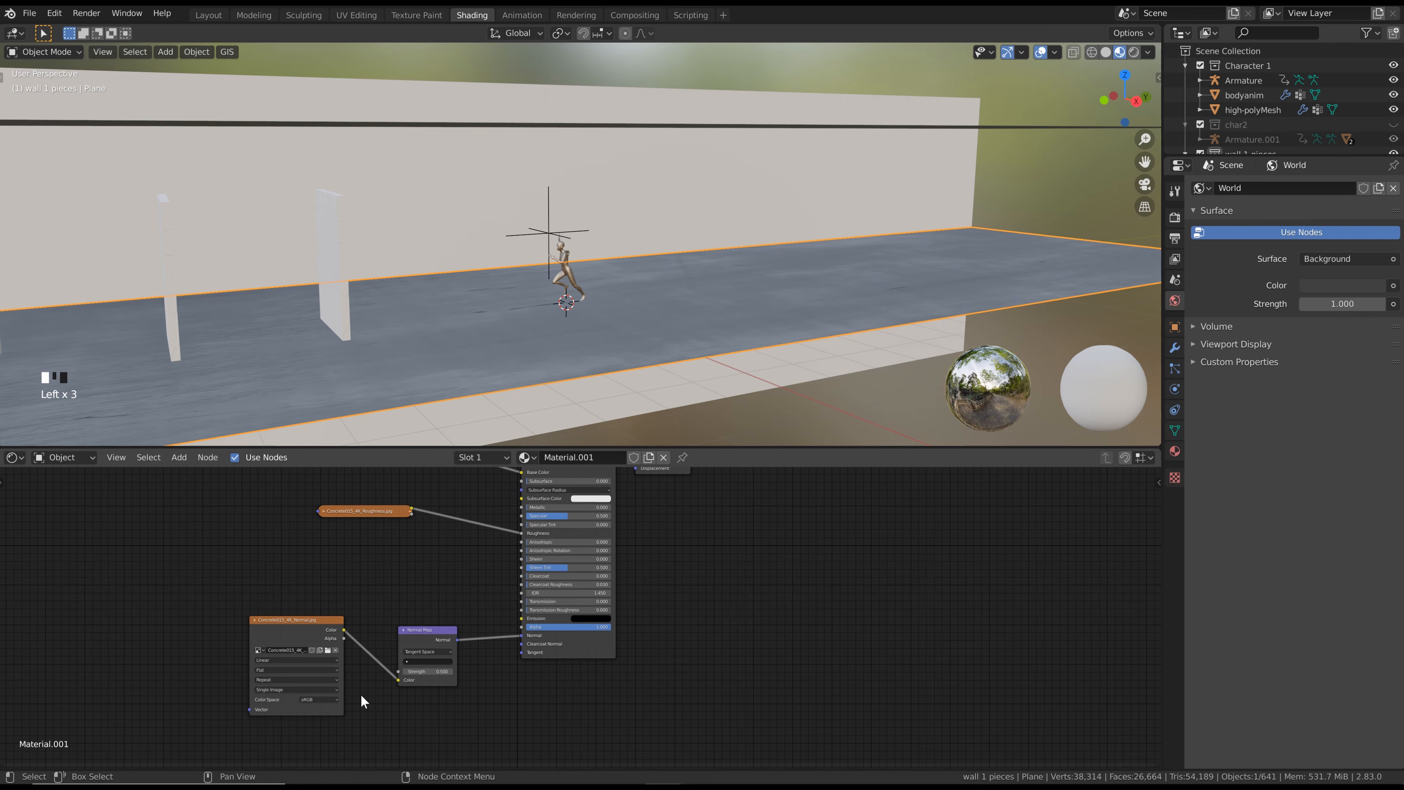
Set the normal image's color space to Non-Color and collapse its node
click(321, 698)
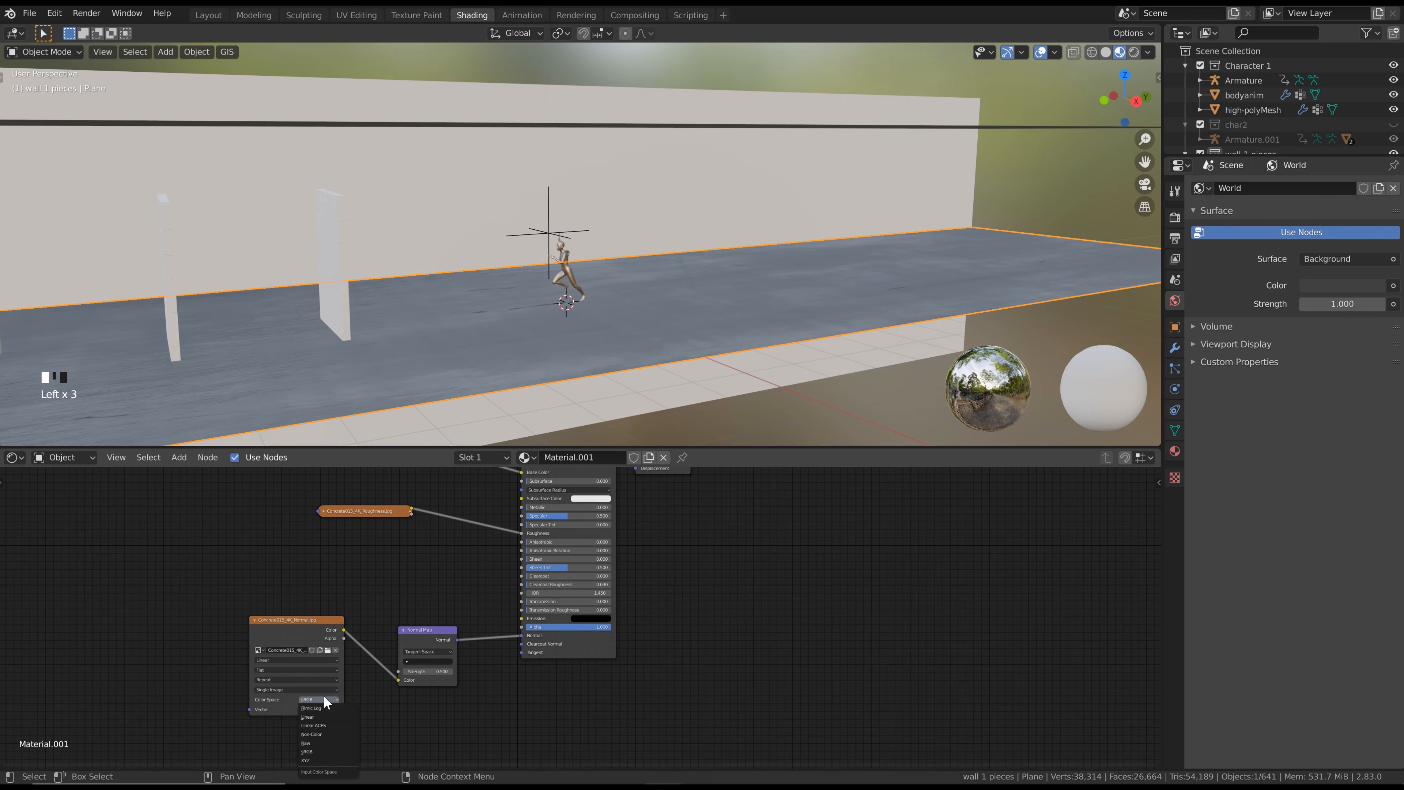
click(311, 736)
click(254, 620)
middle_drag(268, 581, 338, 624)
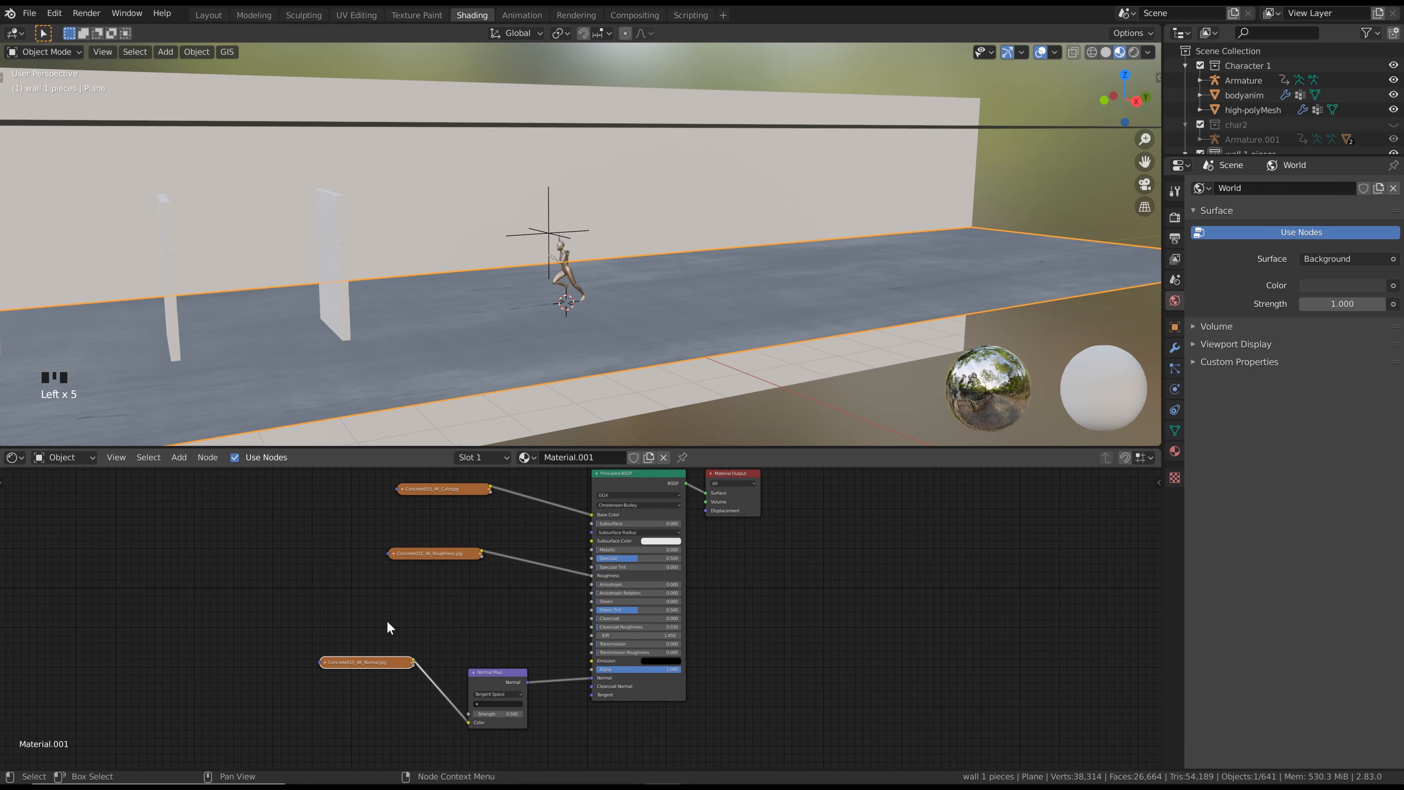
key(Home)
click(471, 521)
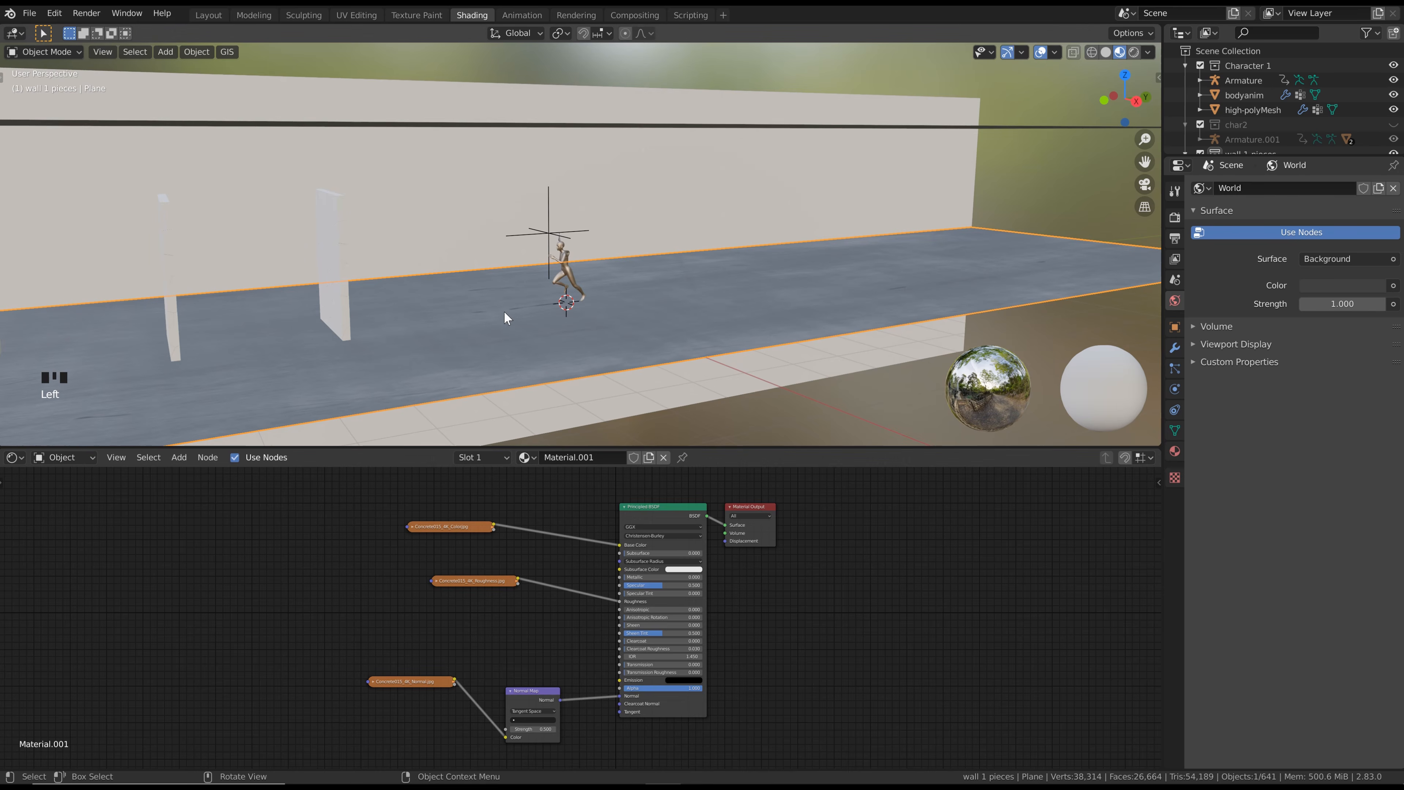
Bring up the floor's UV layout in the UV Editing workspace and set the 3D viewport to Material Preview shading
middle_drag(502, 314, 556, 301)
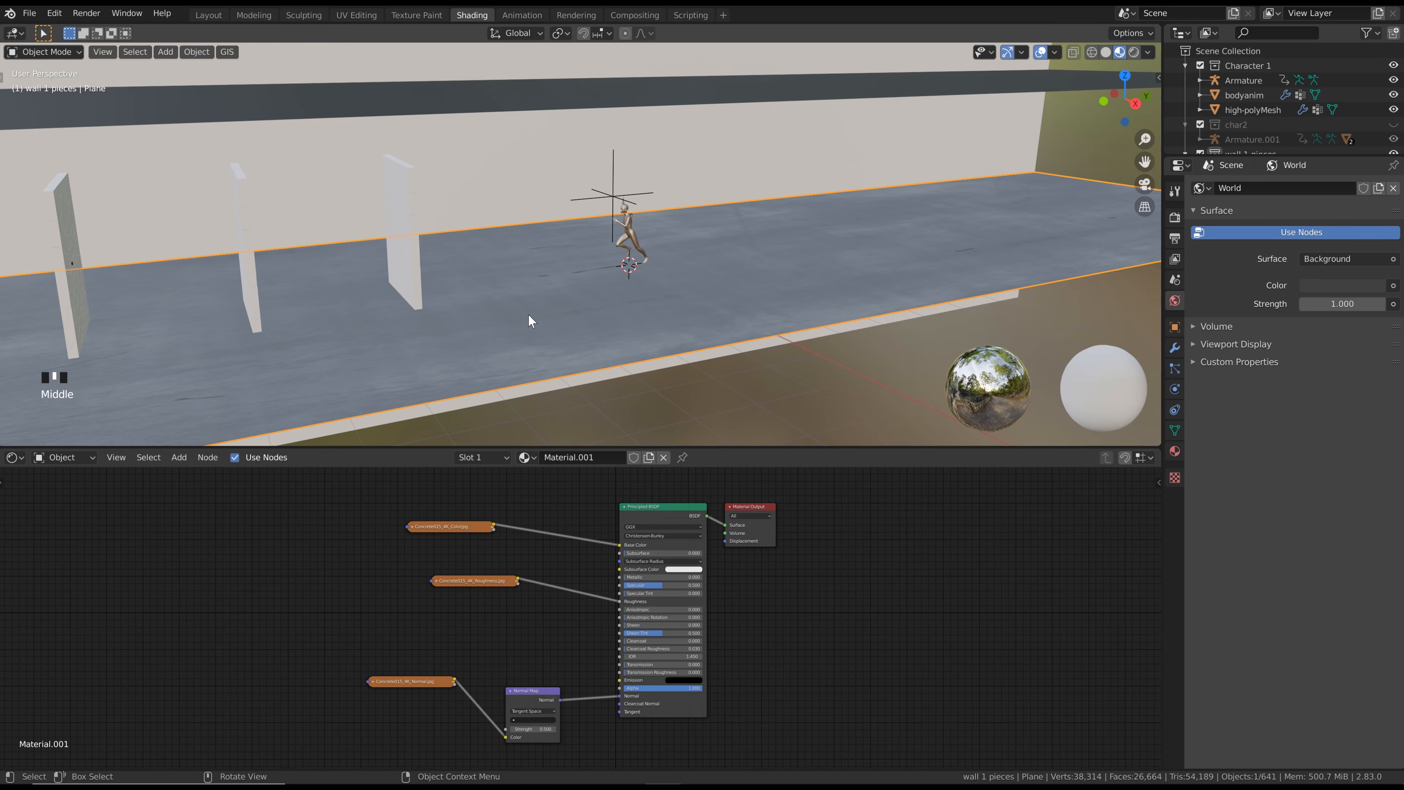
click(354, 15)
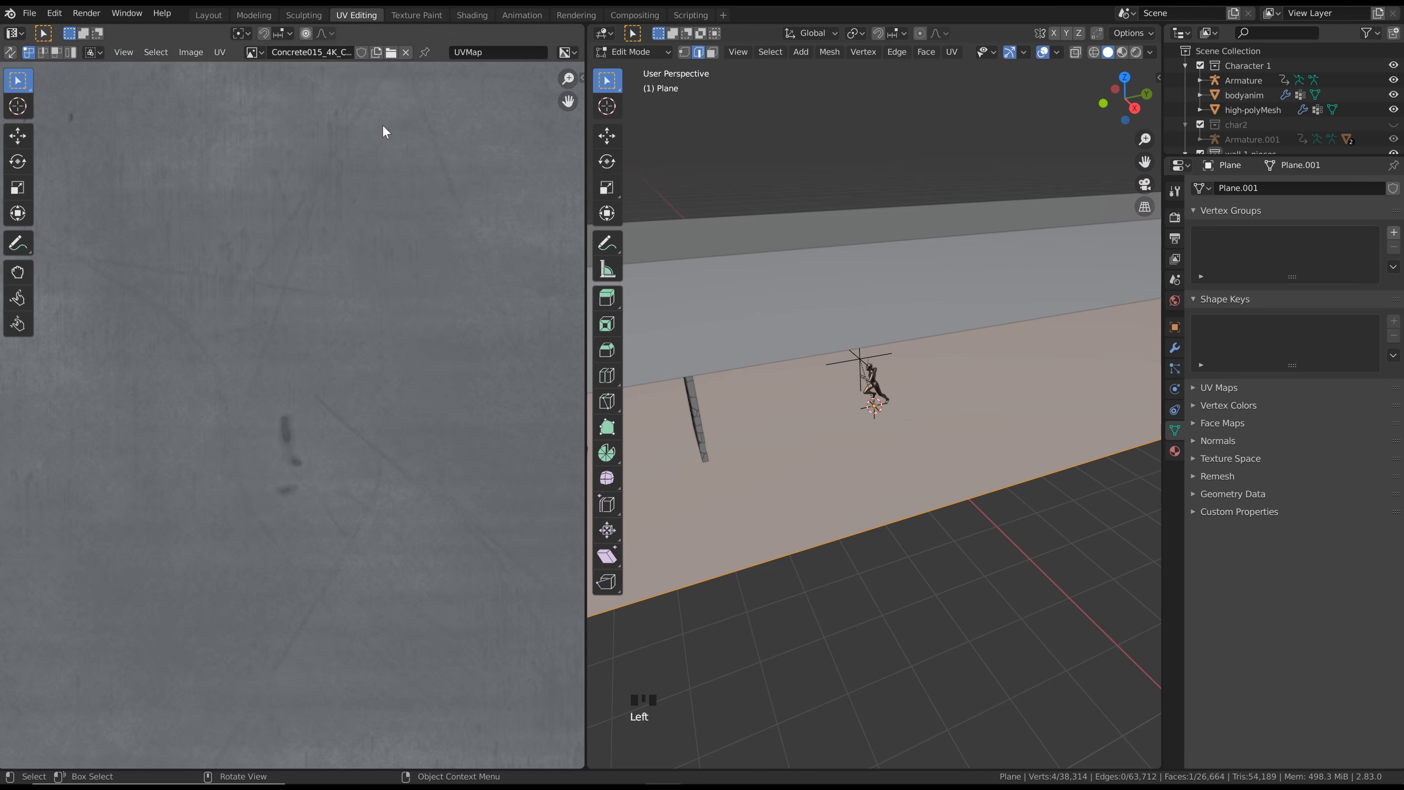
scroll(350, 378, up, 2)
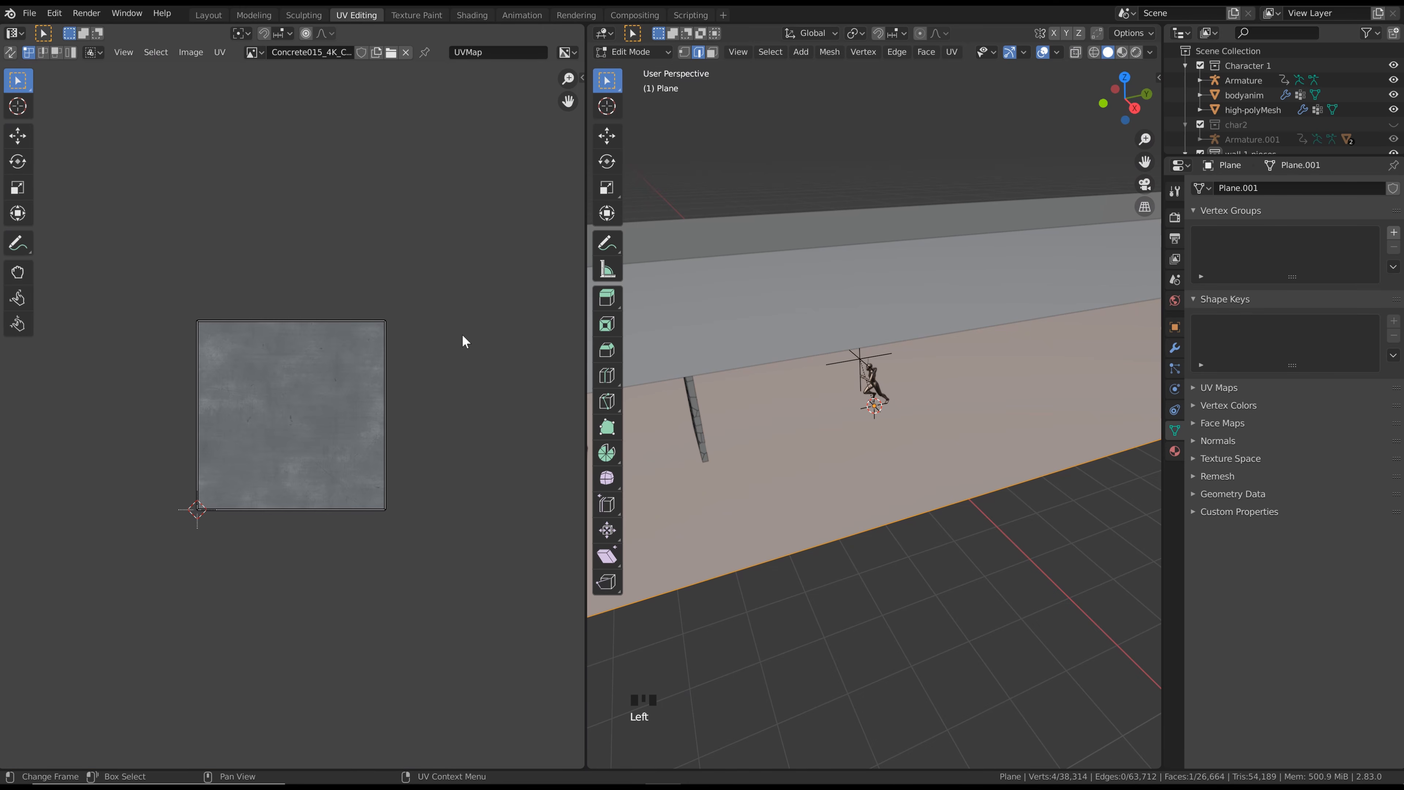
click(1122, 52)
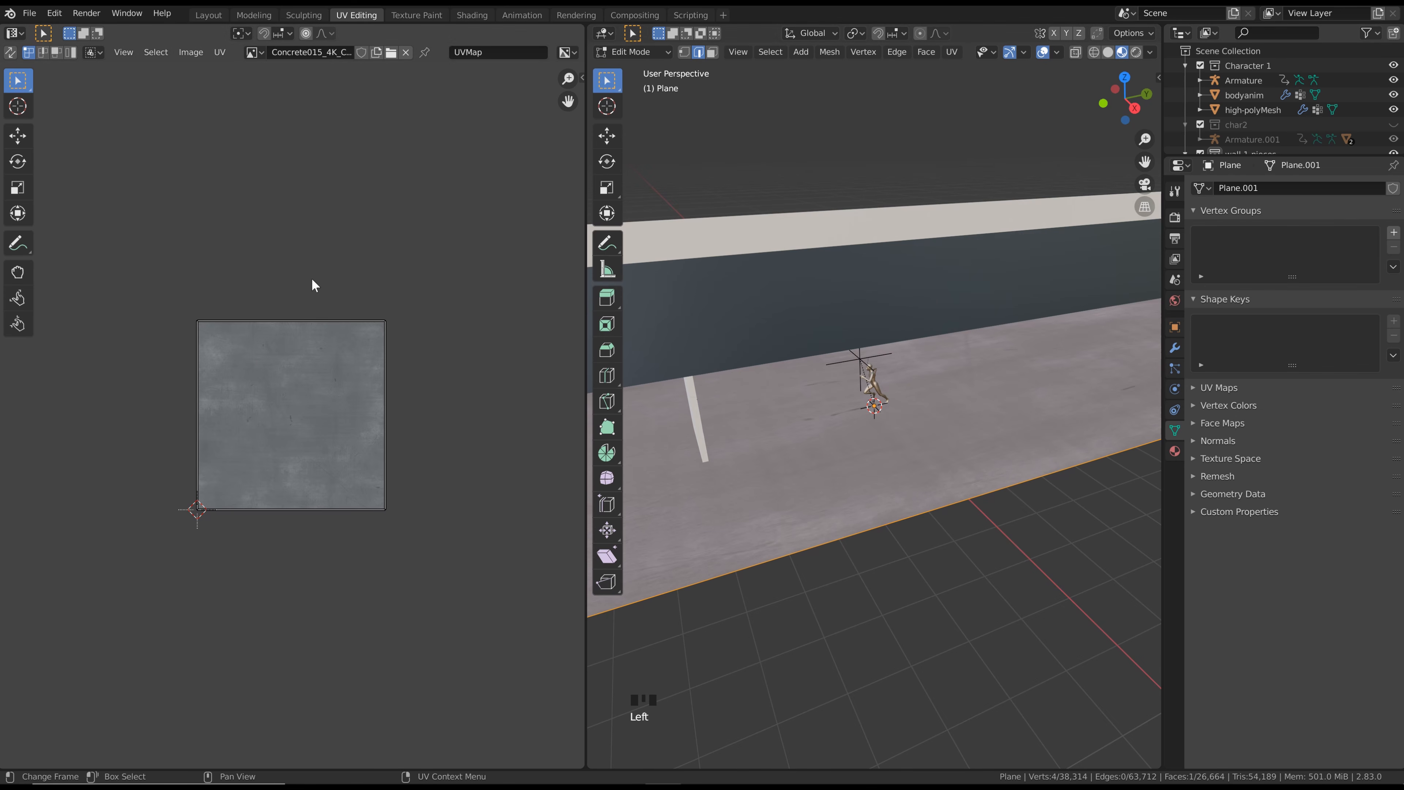
key(a)
key(s)
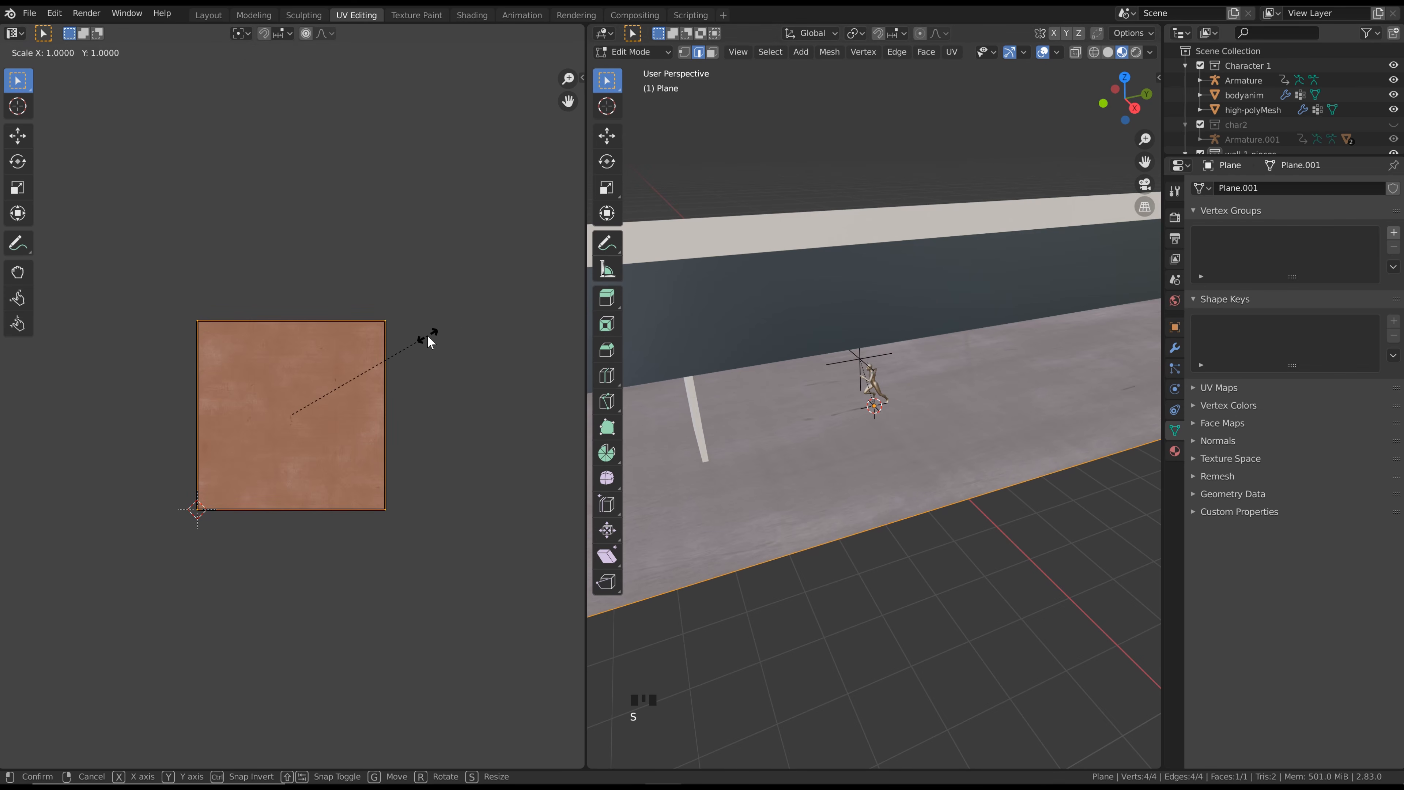
right_click(38, 268)
click(465, 15)
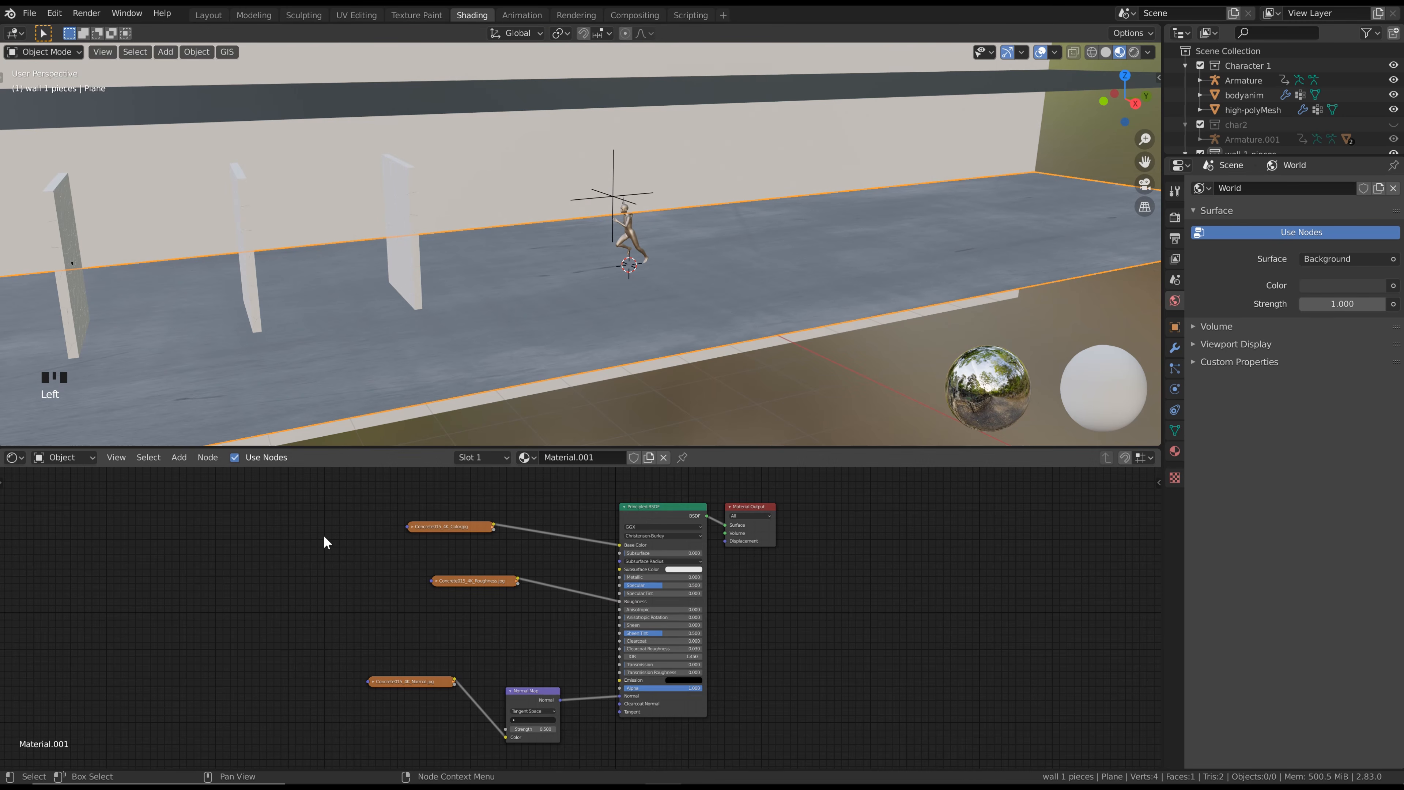
Search the add-ons in Preferences for "node" and check whether Node Wrangler is enabled
middle_drag(351, 556, 378, 558)
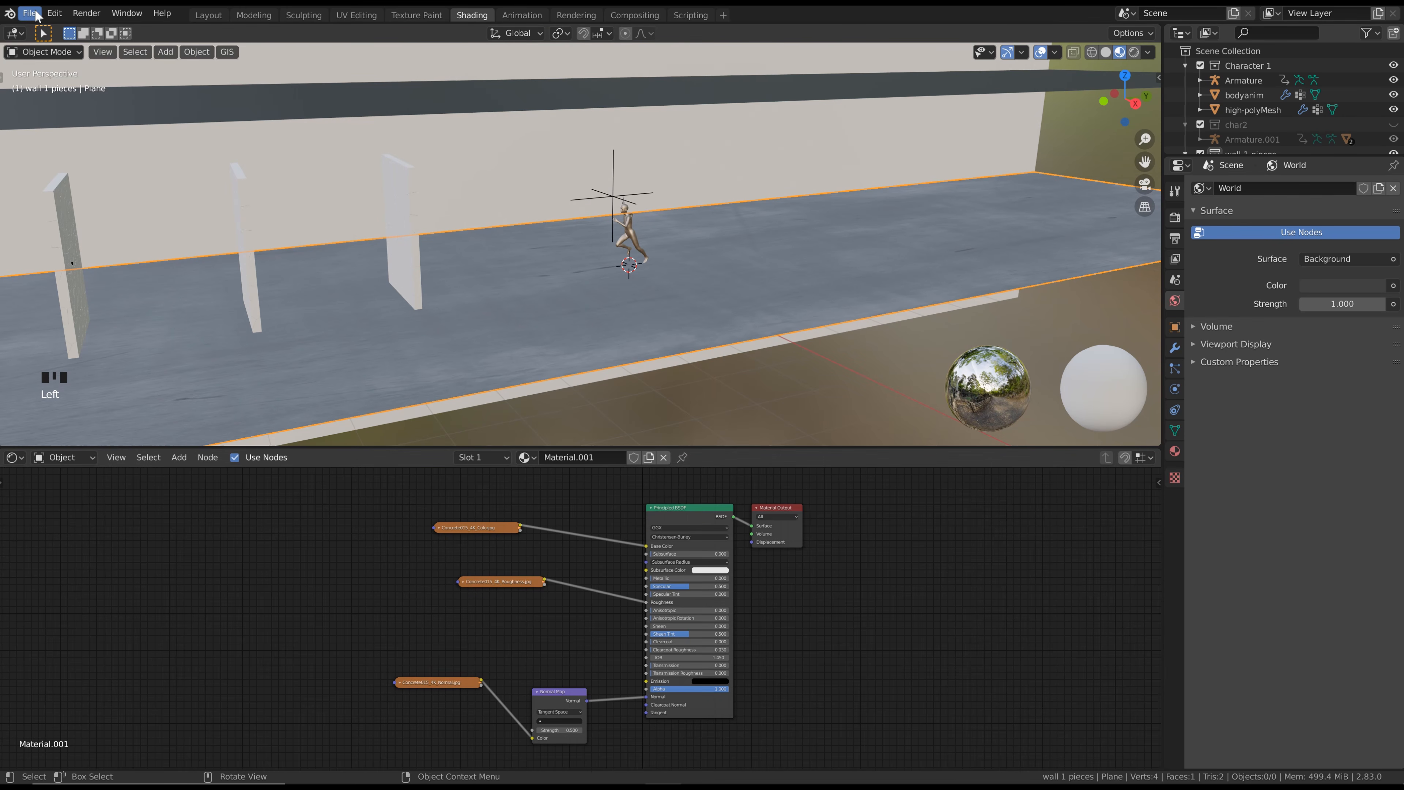
click(54, 12)
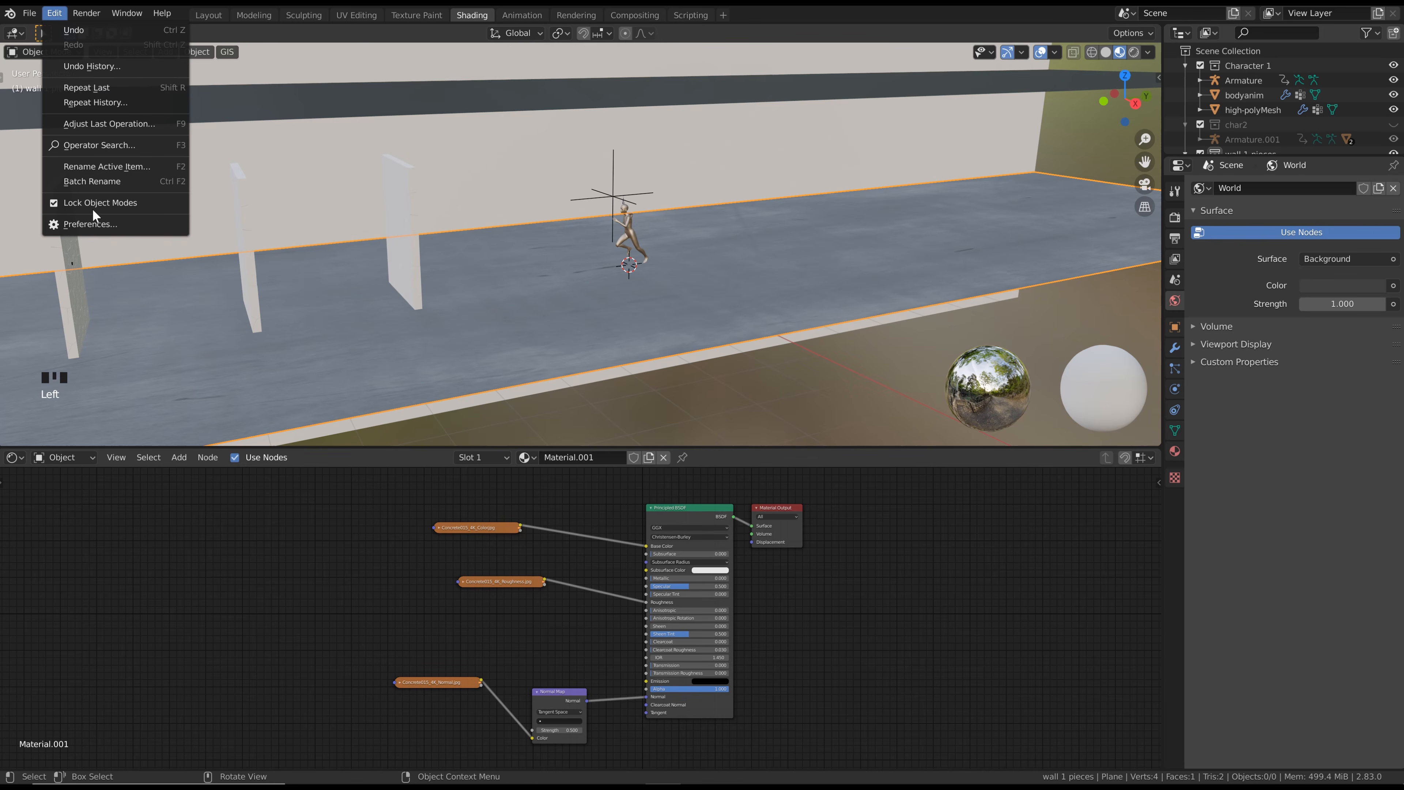
click(90, 218)
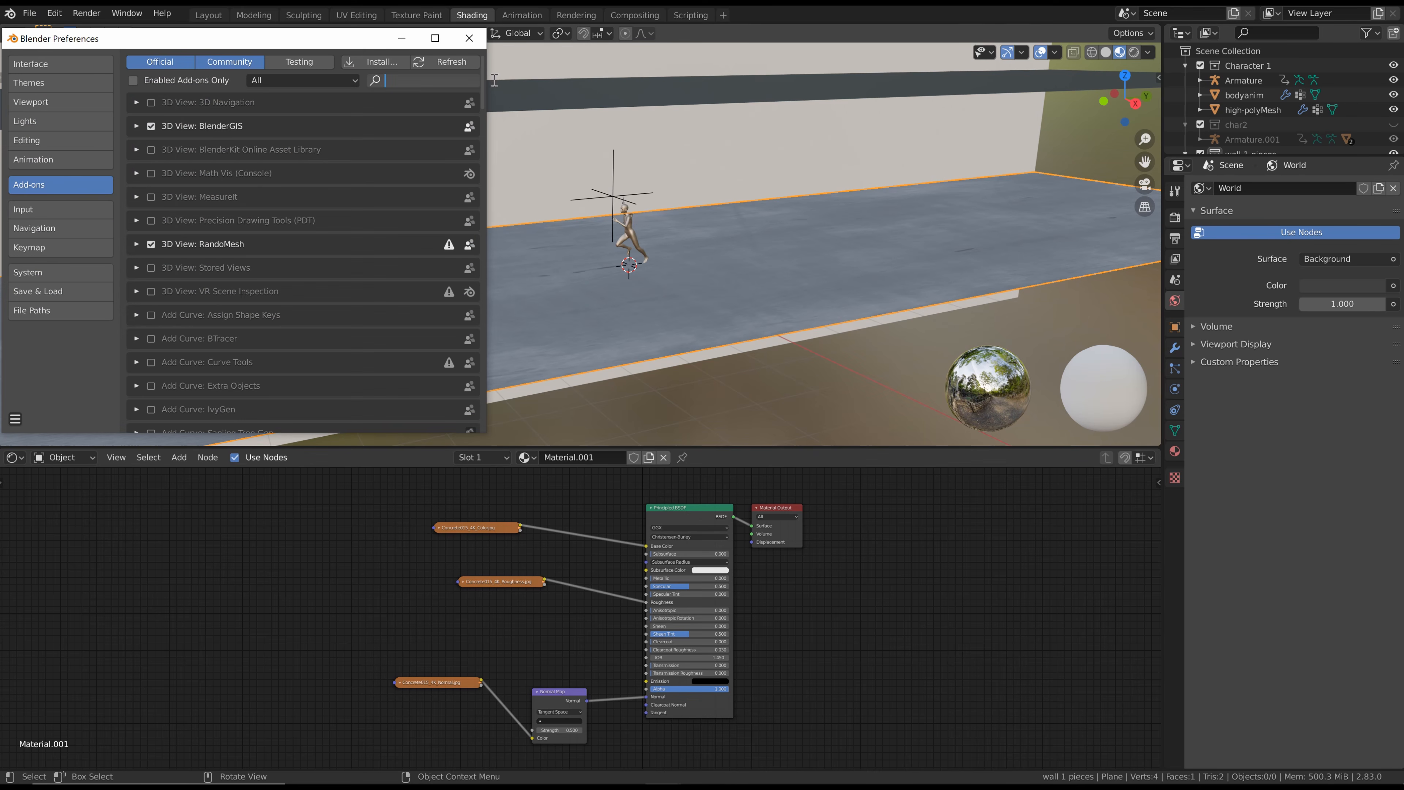
click(447, 80)
text(node)
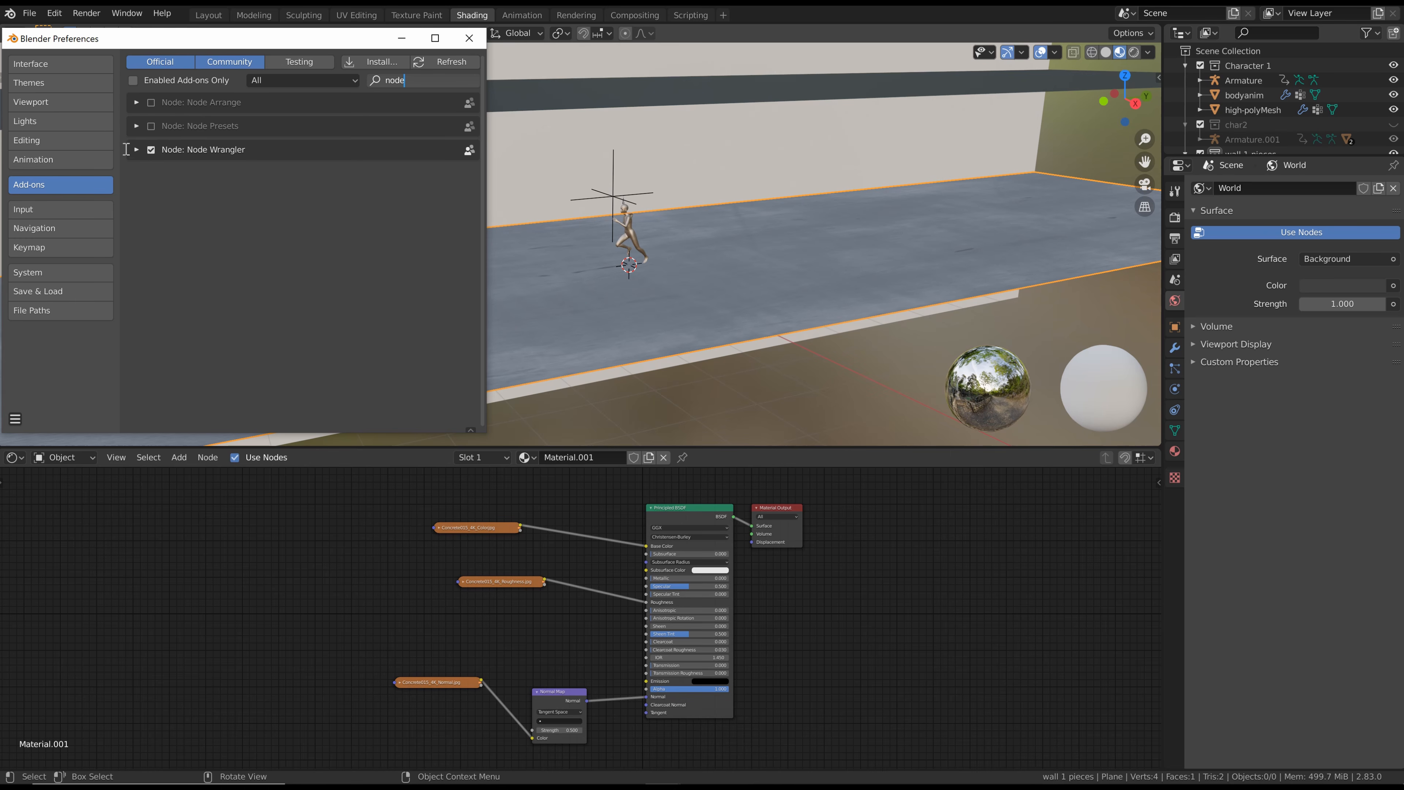
click(468, 39)
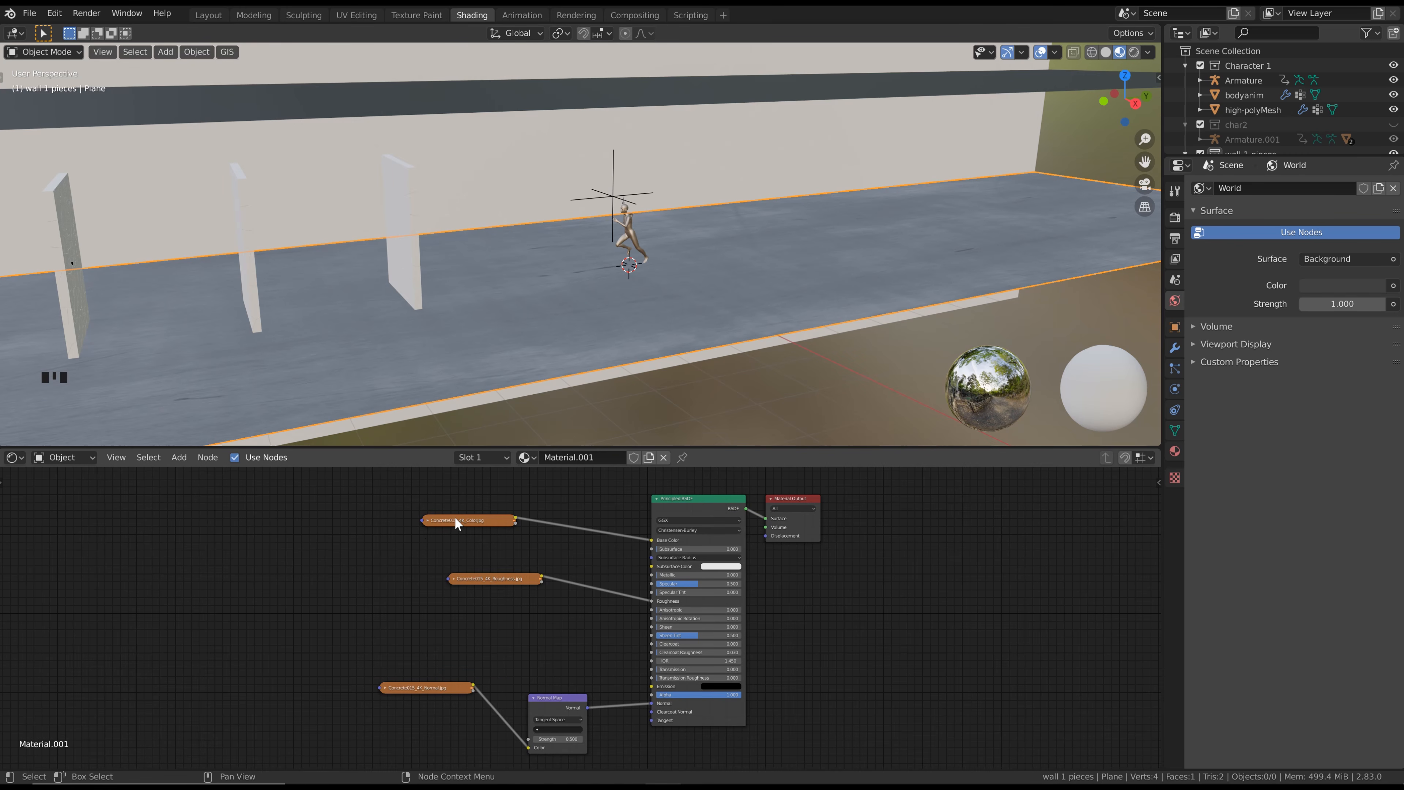
Add Texture Coordinate and Mapping nodes to the colour image and link the Mapping's Vector output to the roughness and normal images too
click(455, 520)
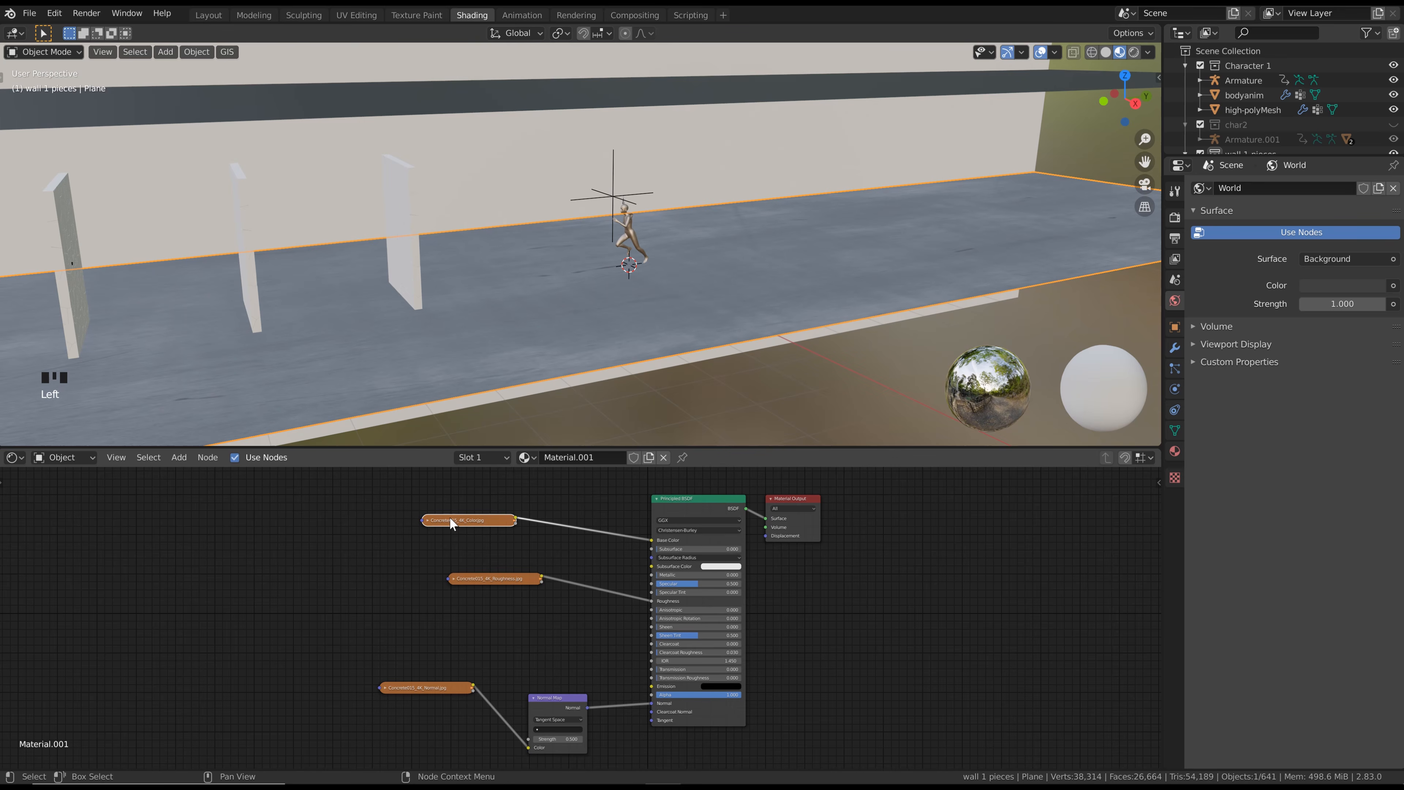
key(ctrl+t)
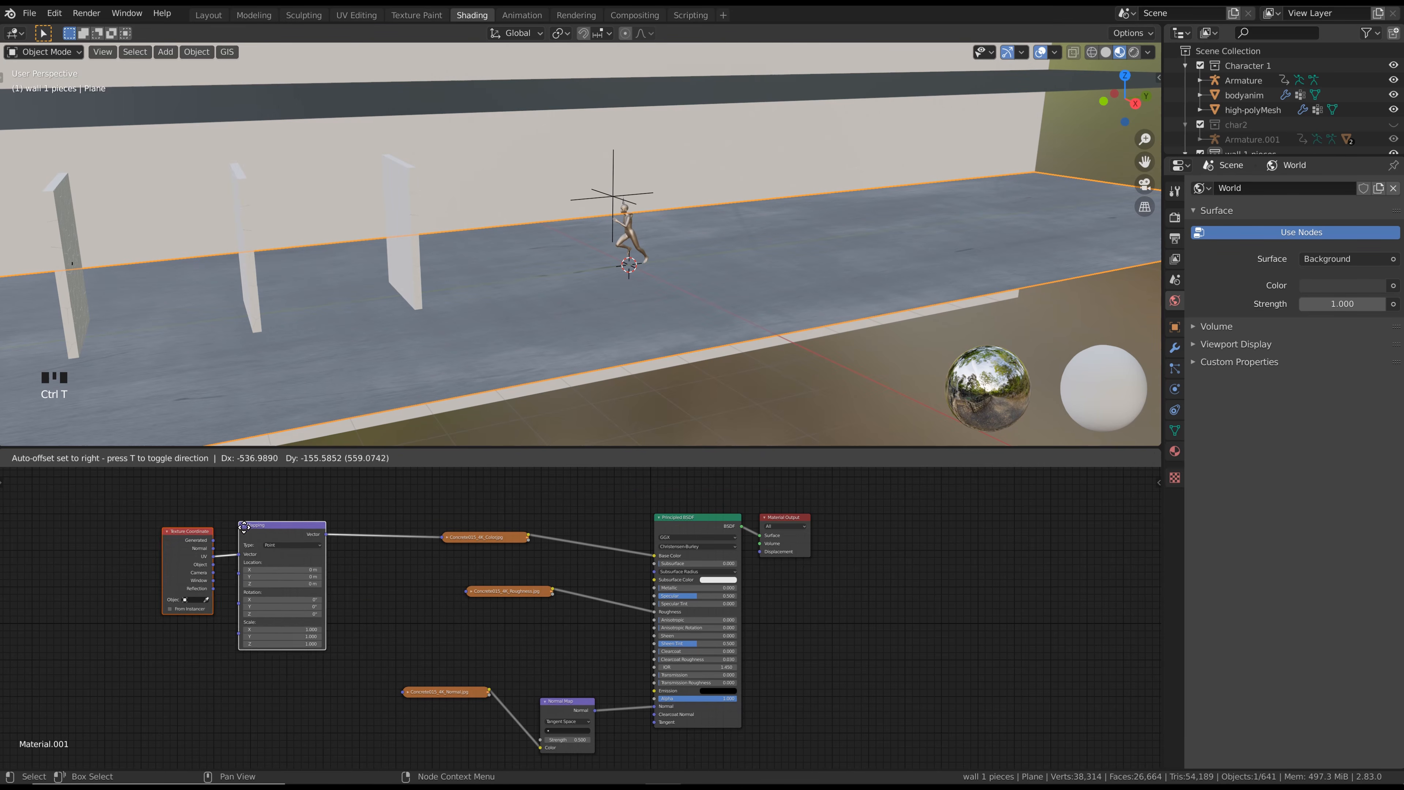
click(193, 537)
drag(277, 546, 467, 593)
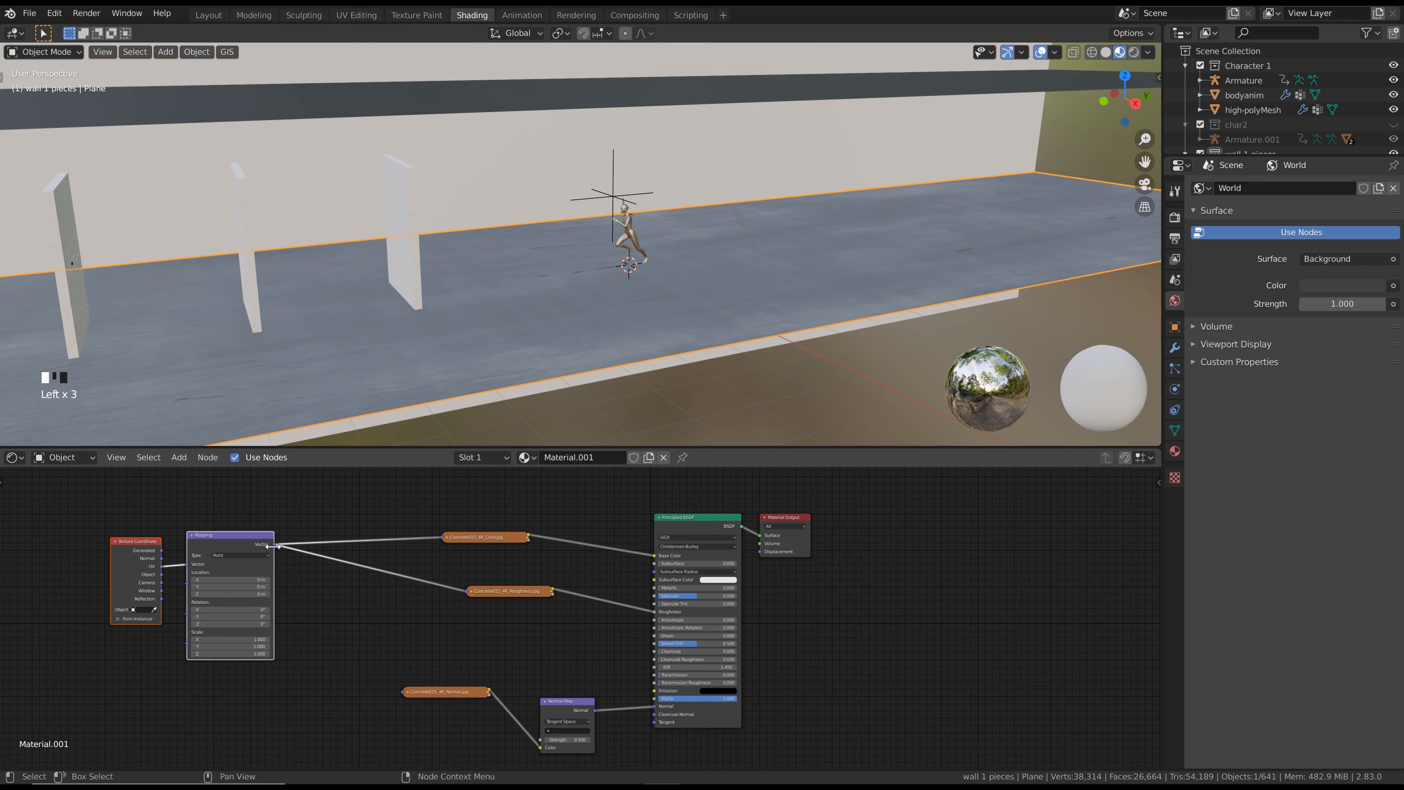
drag(277, 546, 403, 692)
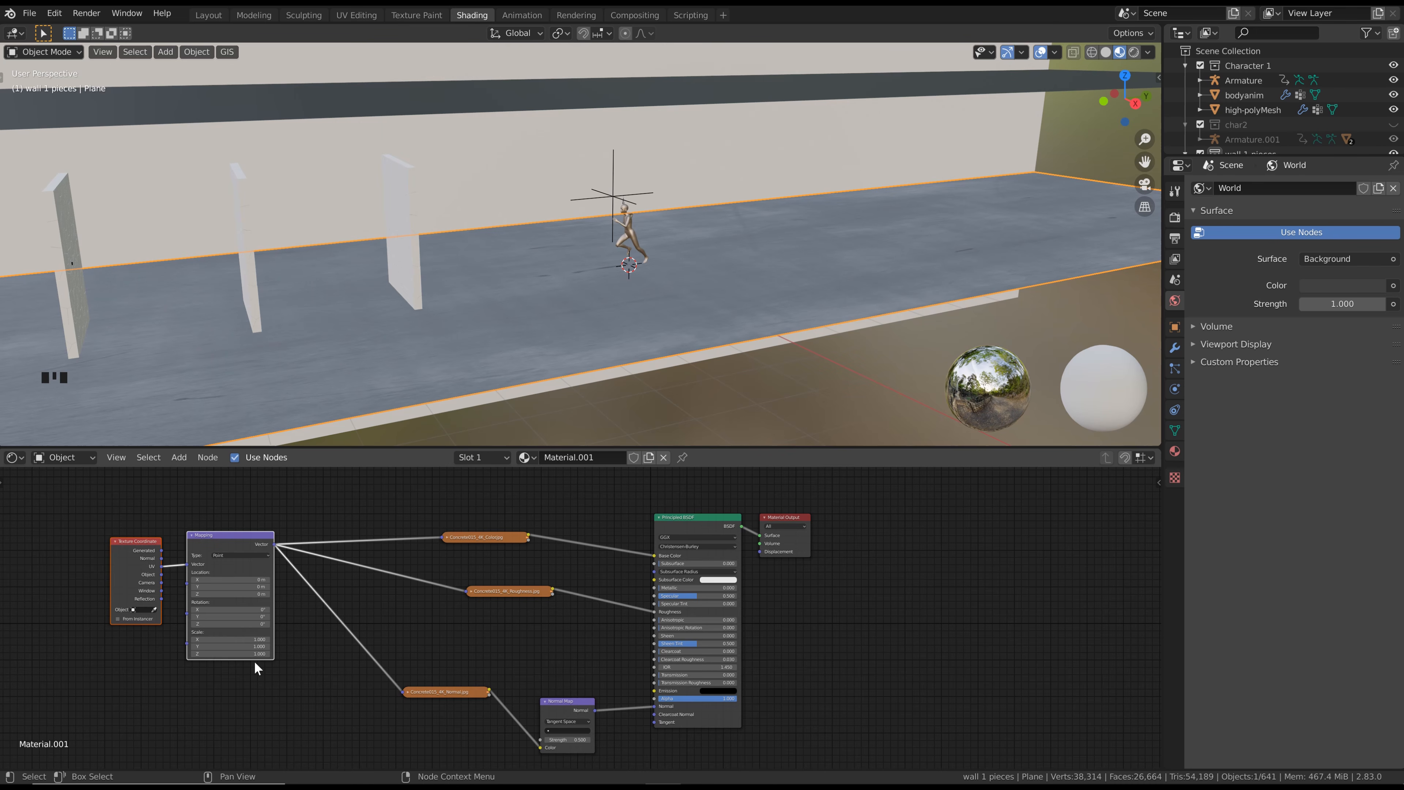
Set the Mapping node's X, Y and Z scale to 20 for the floor texture
drag(255, 653, 251, 641)
text(25)
click(252, 641)
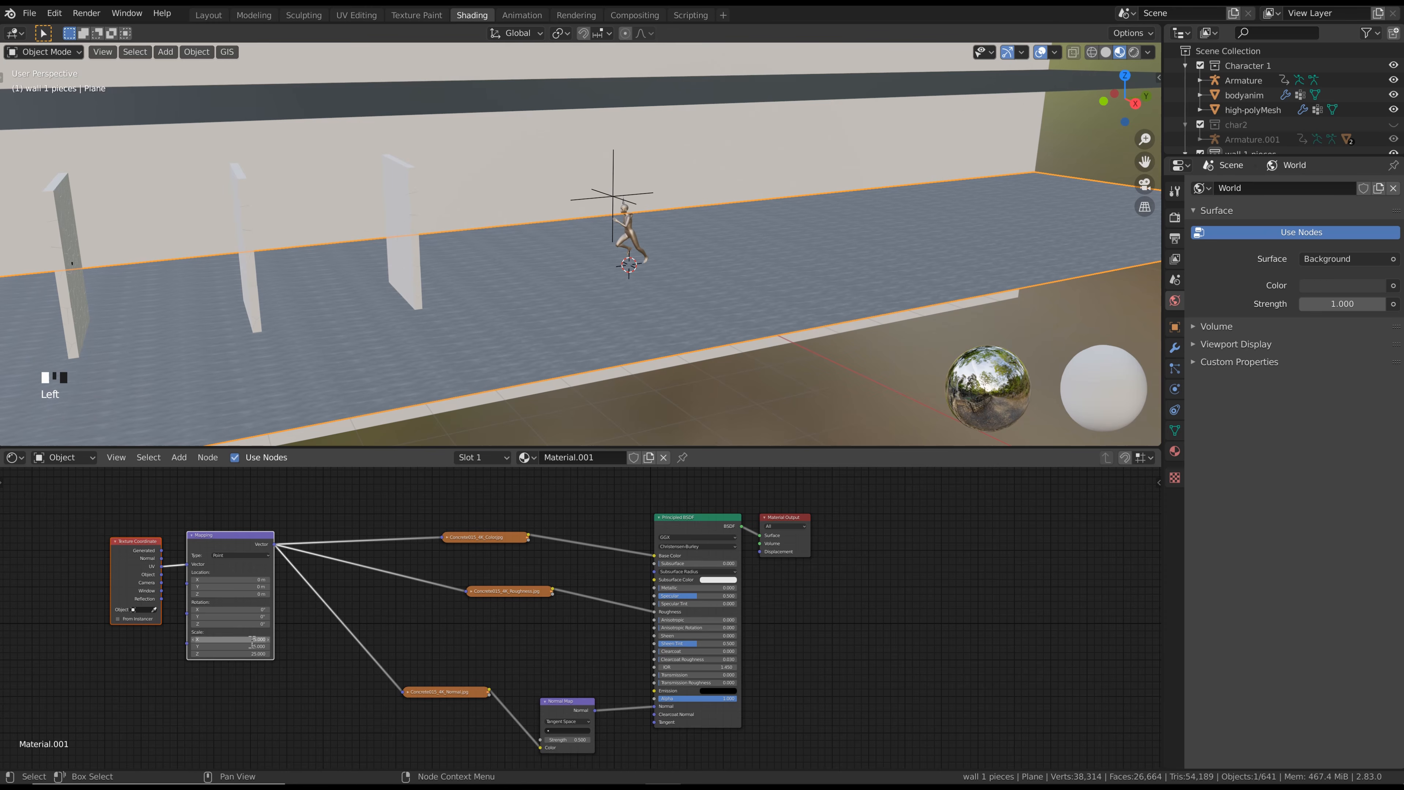
middle_drag(505, 323, 484, 326)
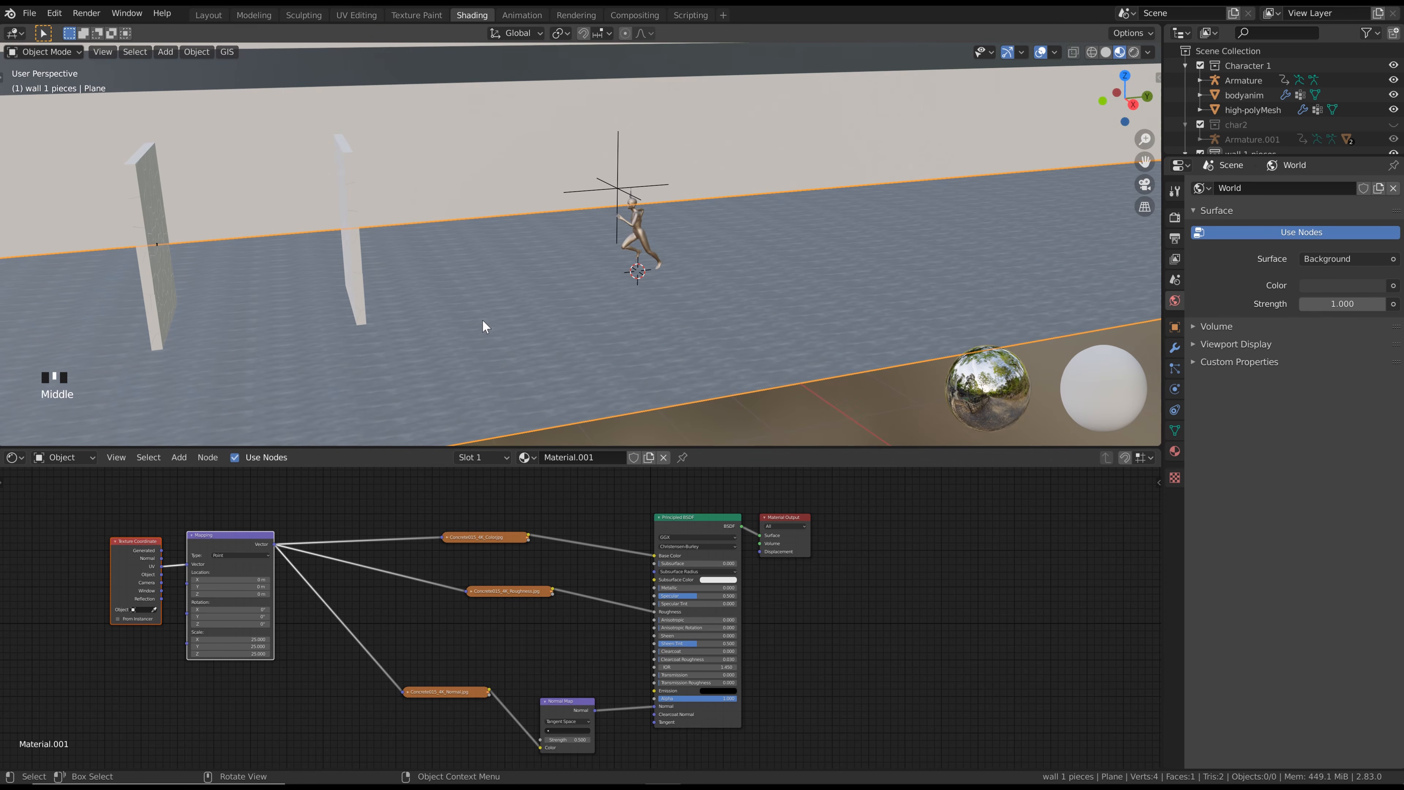
click(335, 411)
Rotate the floor's UVs in the UV Editing workspace and return to the Shading workspace
click(374, 15)
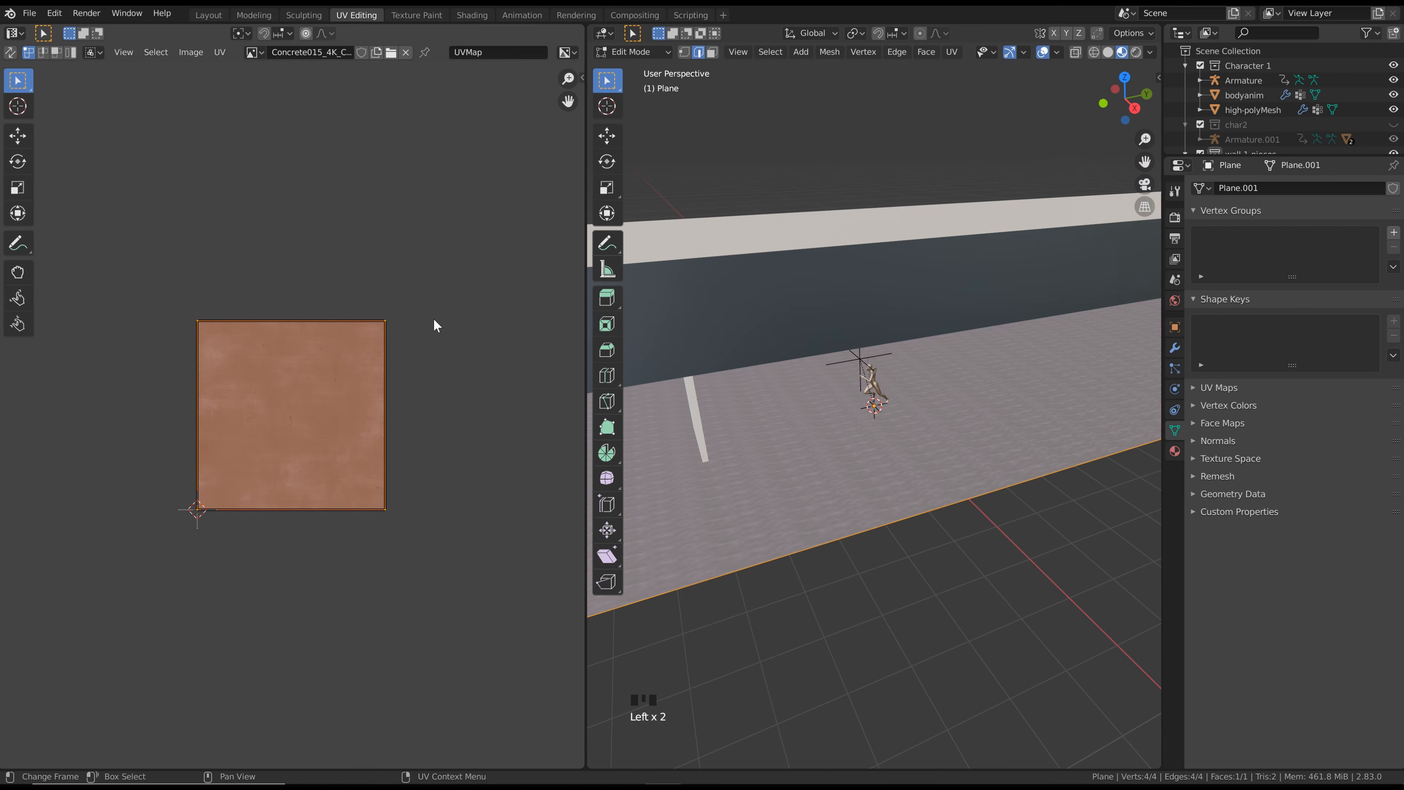
key(r)
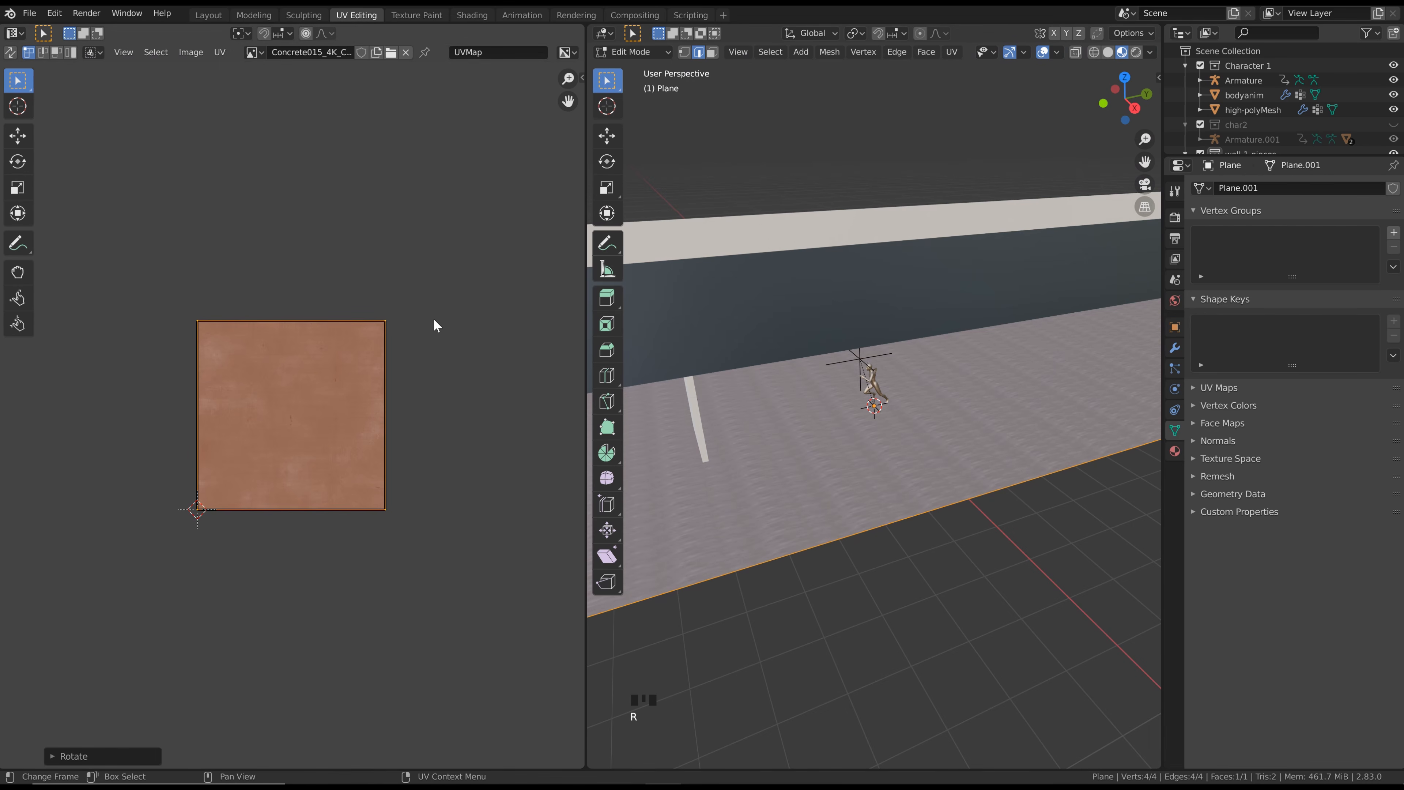
click(476, 15)
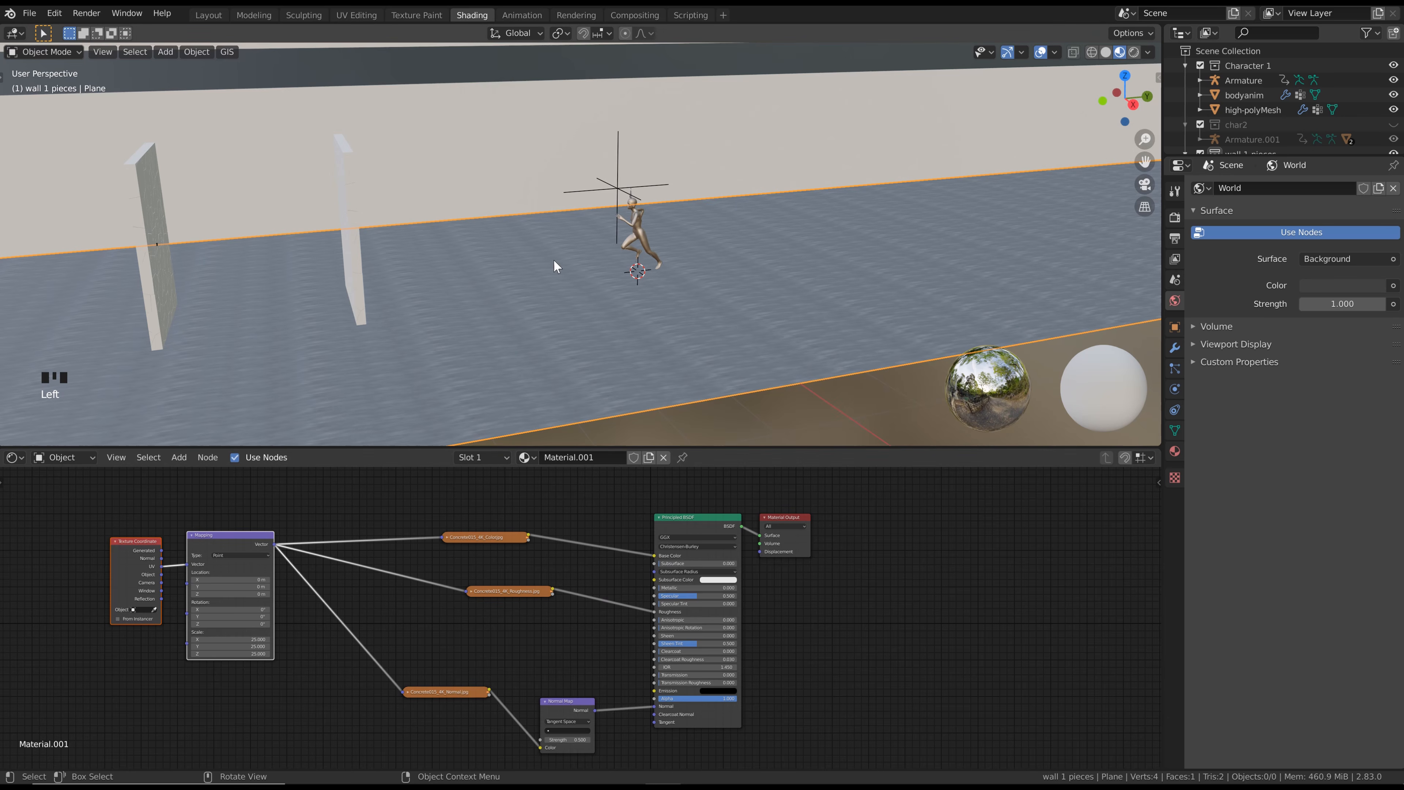
Inspect the concrete tiling on the floor around the running character, both up close and from farther away
scroll(607, 322, up, 2)
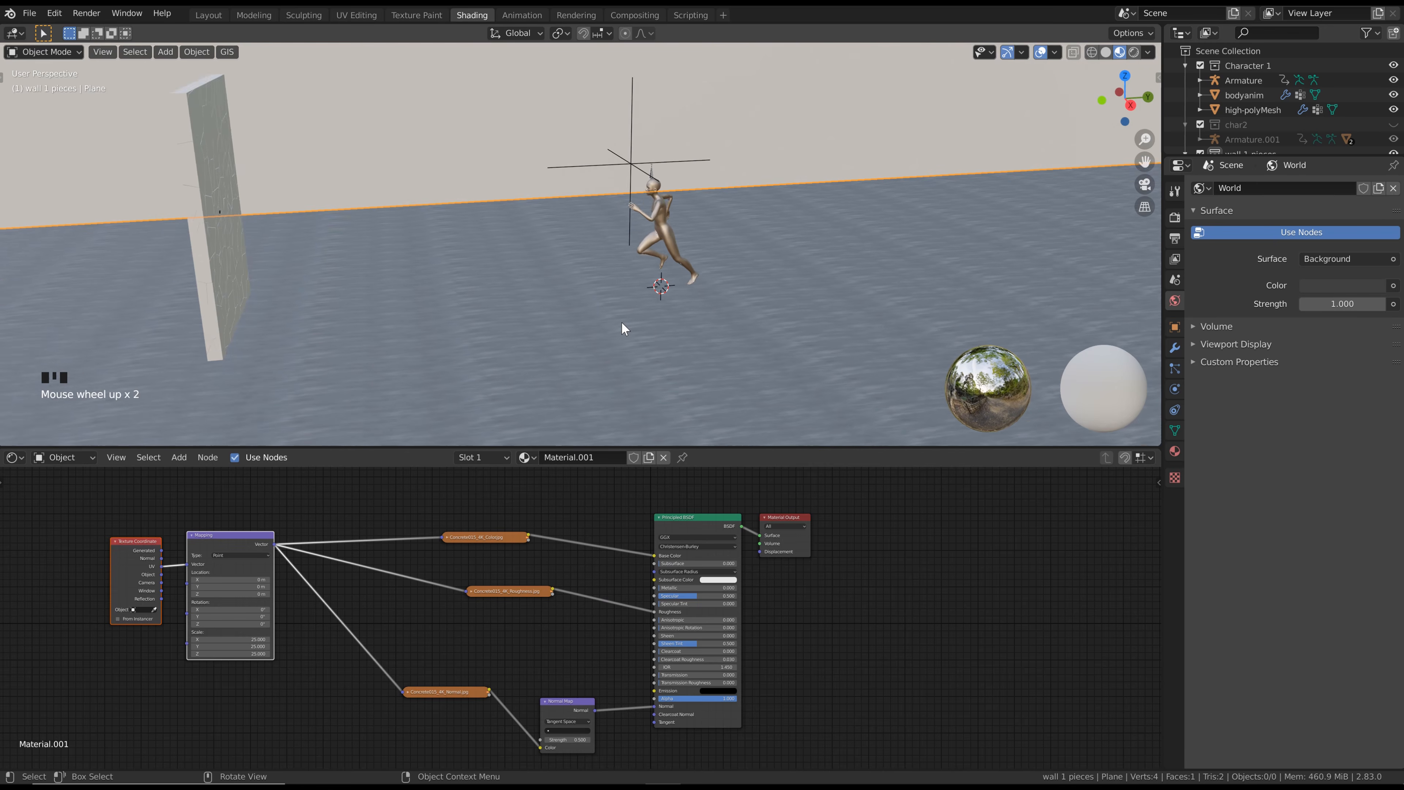
scroll(593, 309, down, 2)
scroll(603, 328, up, 1)
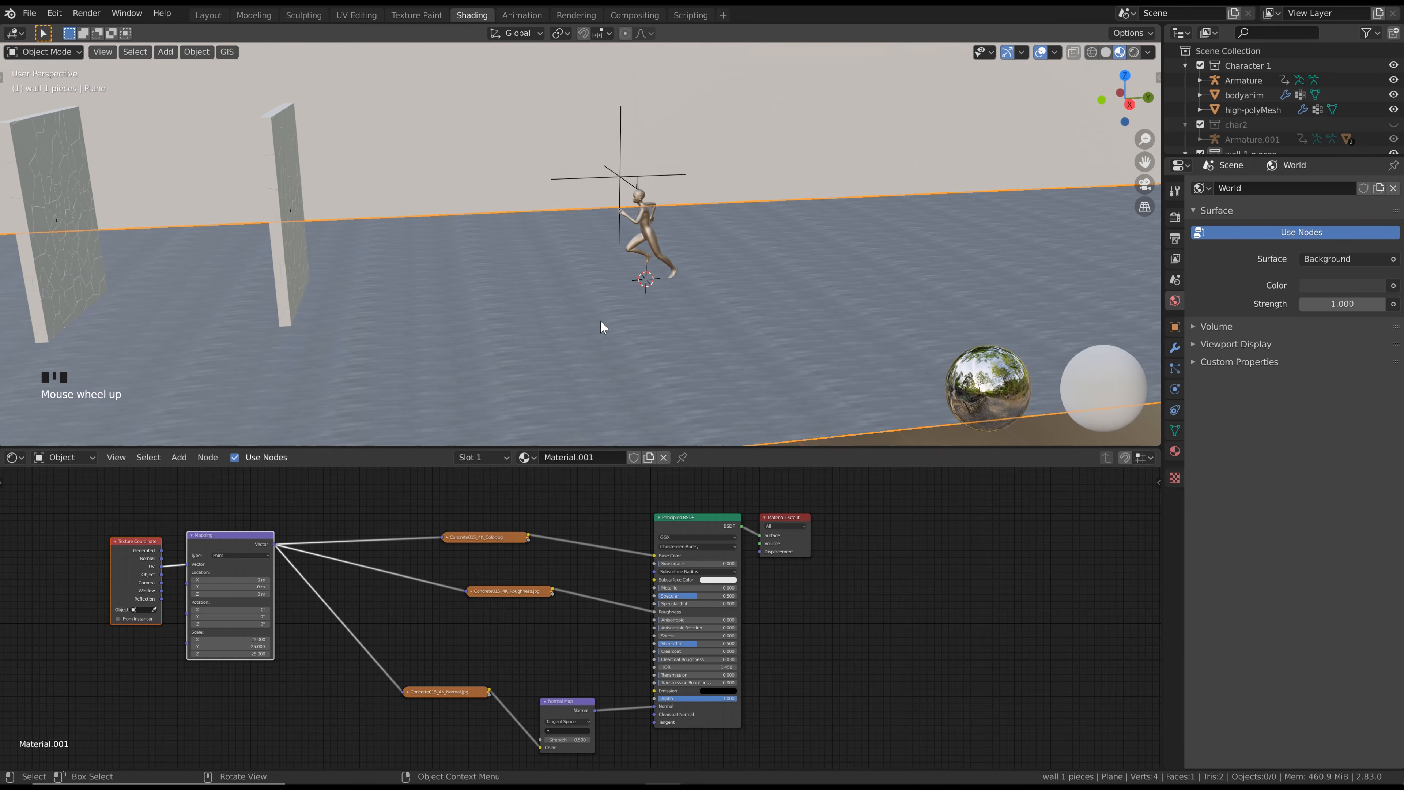
middle_drag(548, 274, 539, 280)
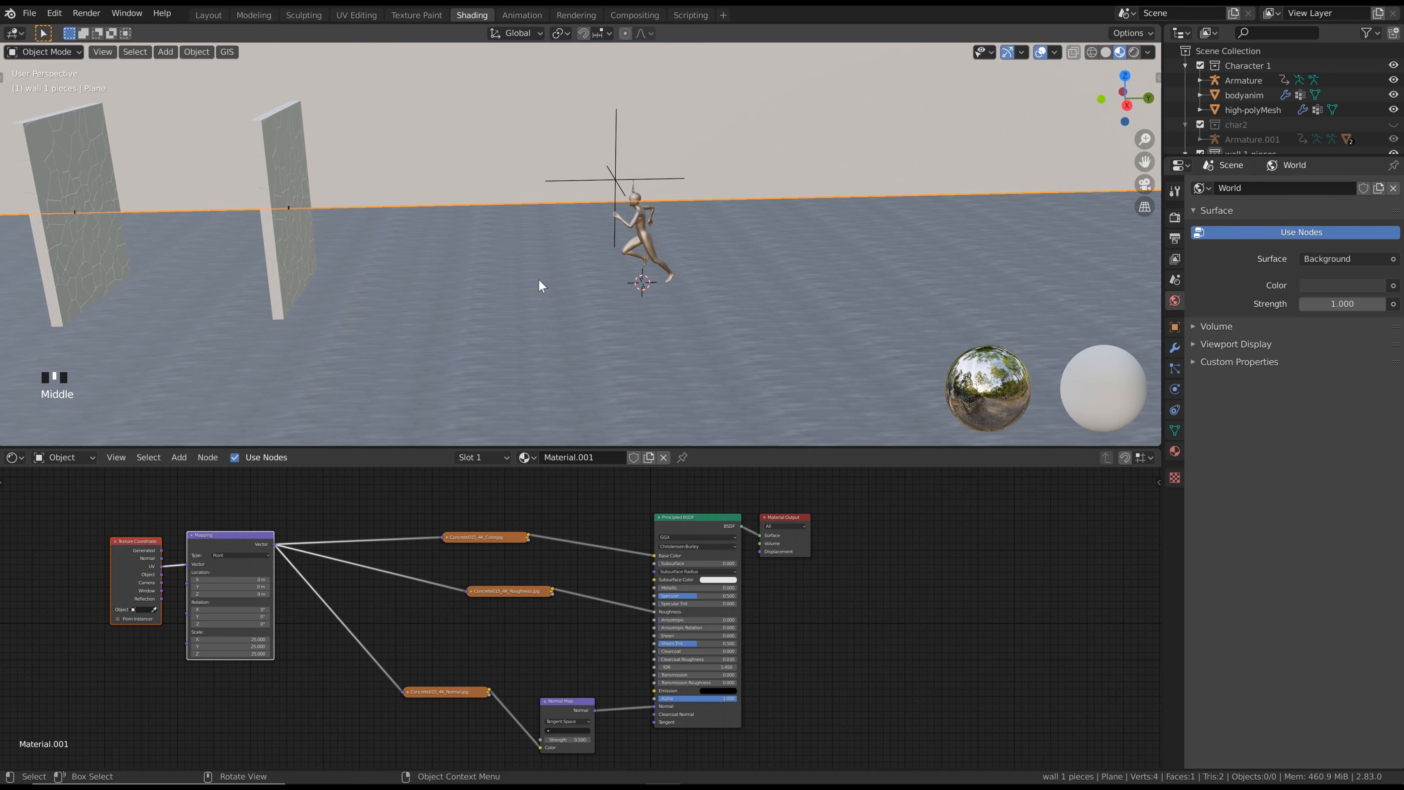
scroll(553, 304, down, 2)
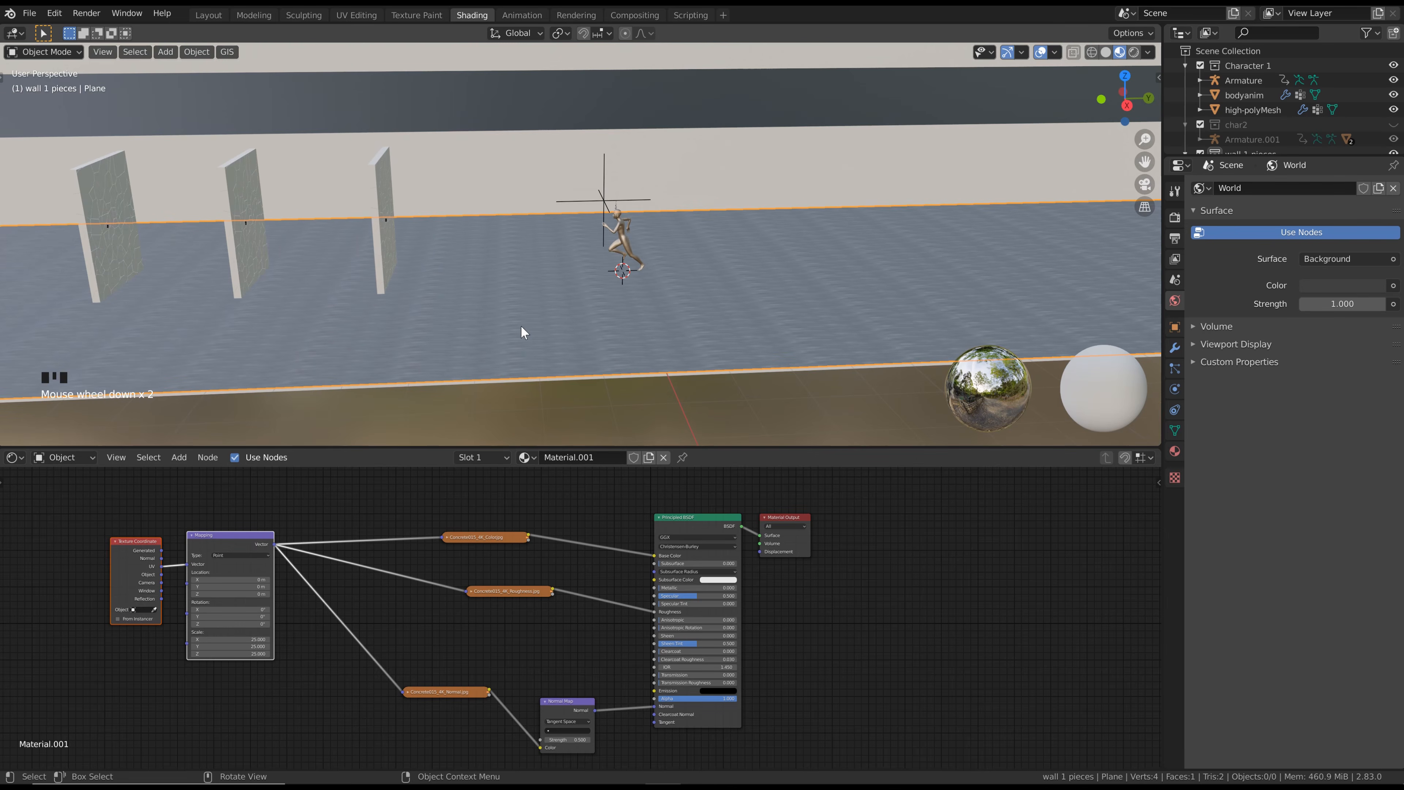
scroll(528, 327, up, 1)
scroll(578, 269, up, 1)
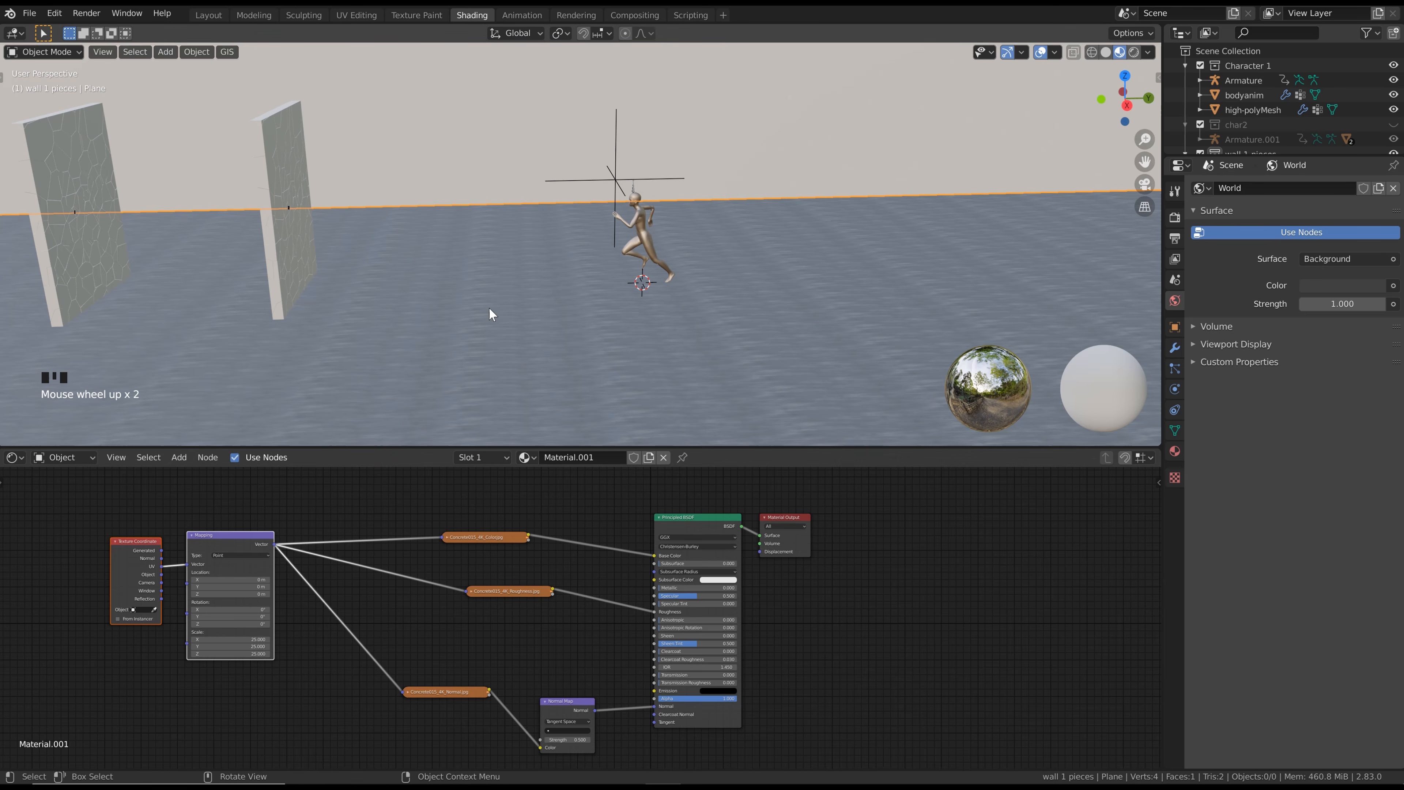
Give the long plane wall behind the fractured walls a new material and select its Principled BSDF node
middle_drag(514, 292, 524, 330)
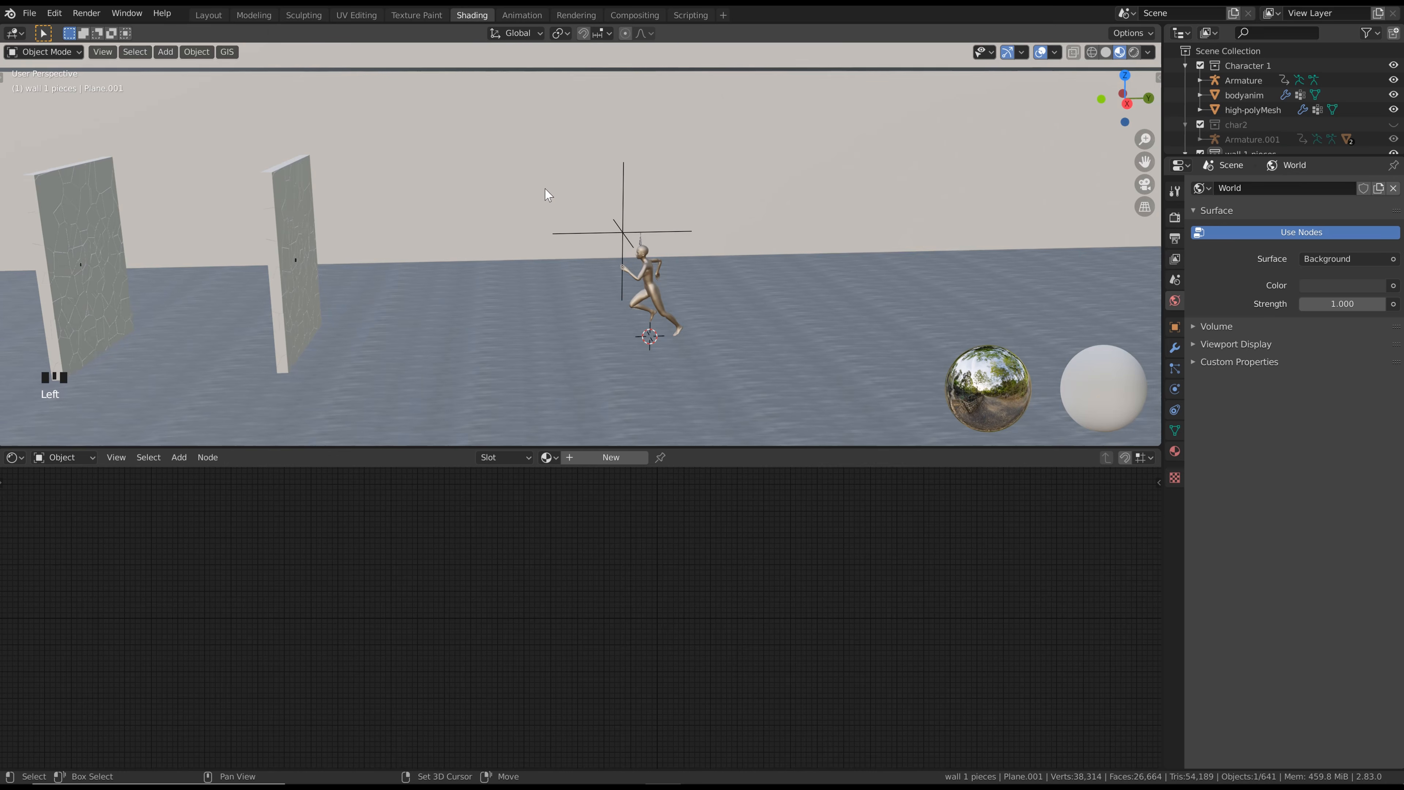
scroll(573, 221, down, 3)
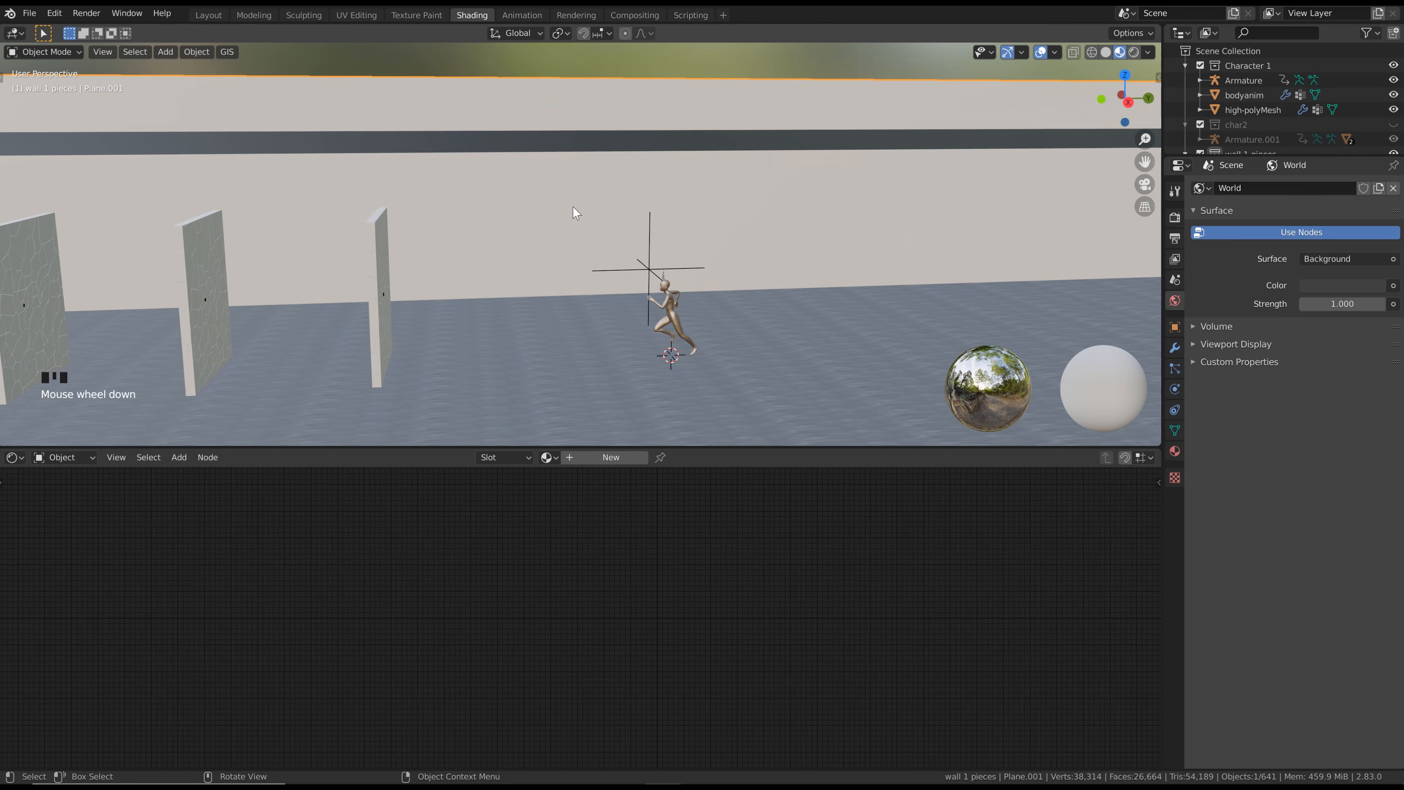
key(ctrl+z)
middle_drag(464, 580, 503, 578)
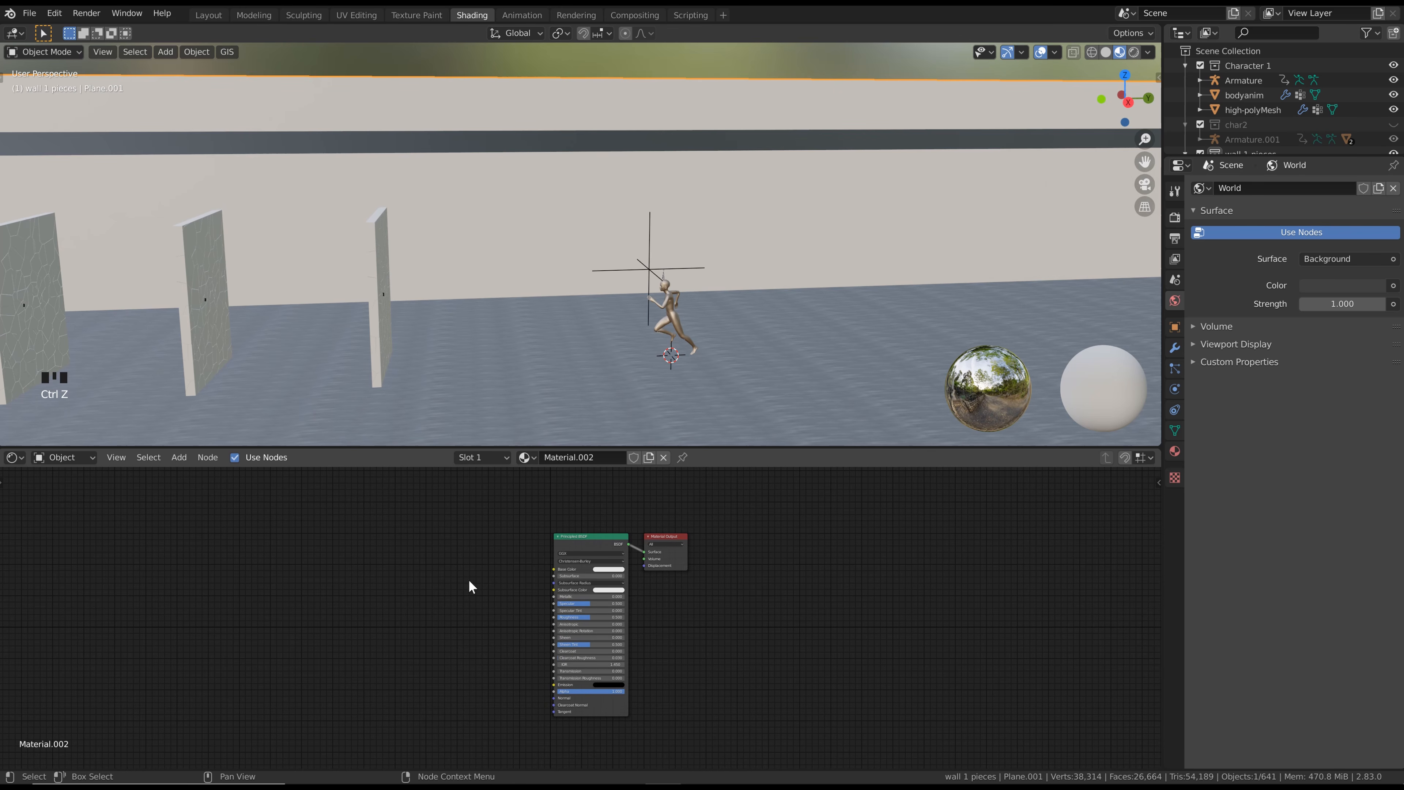
click(569, 539)
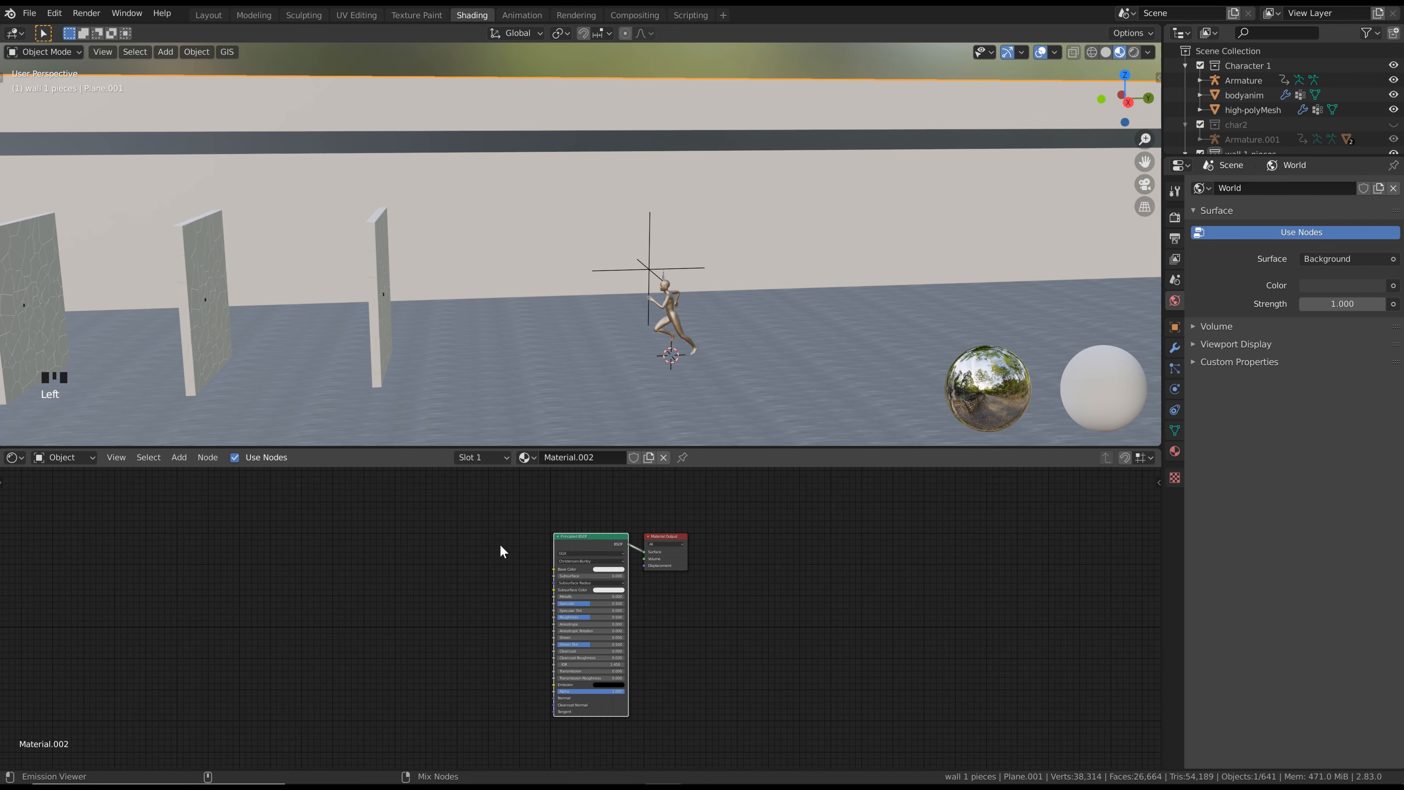
Load the albedo, normal and roughness TIFFs from the BRICK folder with Node Wrangler's Principled Texture Setup
key(ctrl+shift+t)
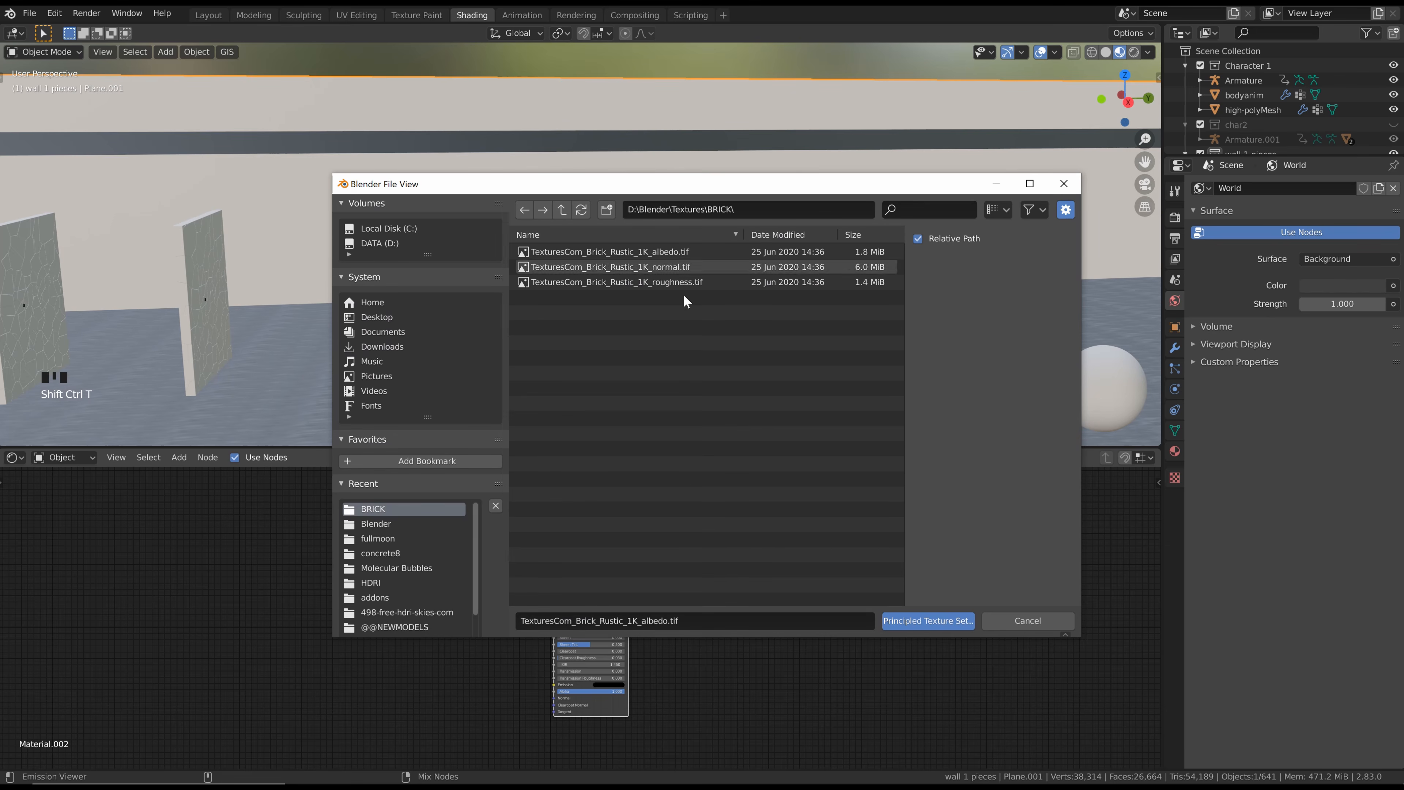
click(564, 209)
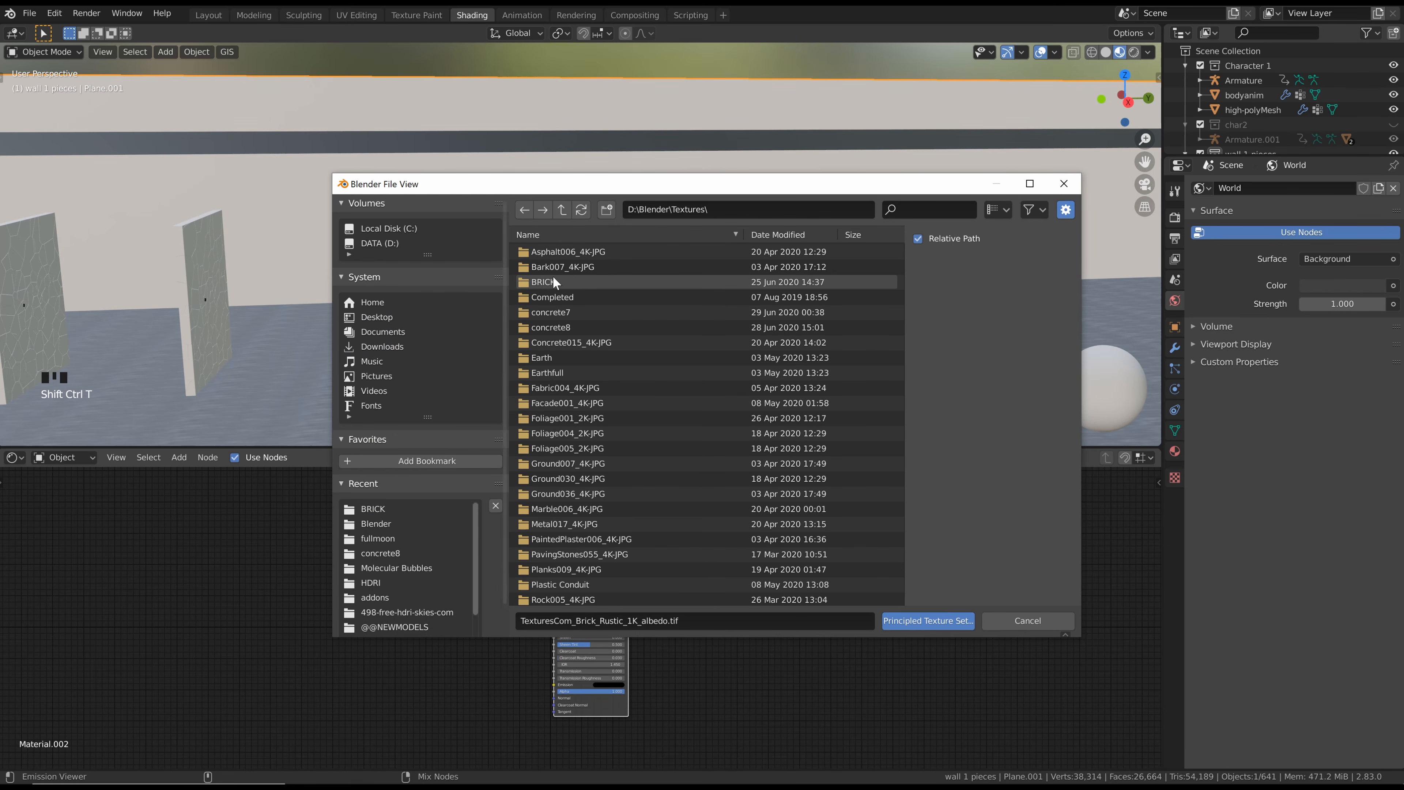
click(544, 282)
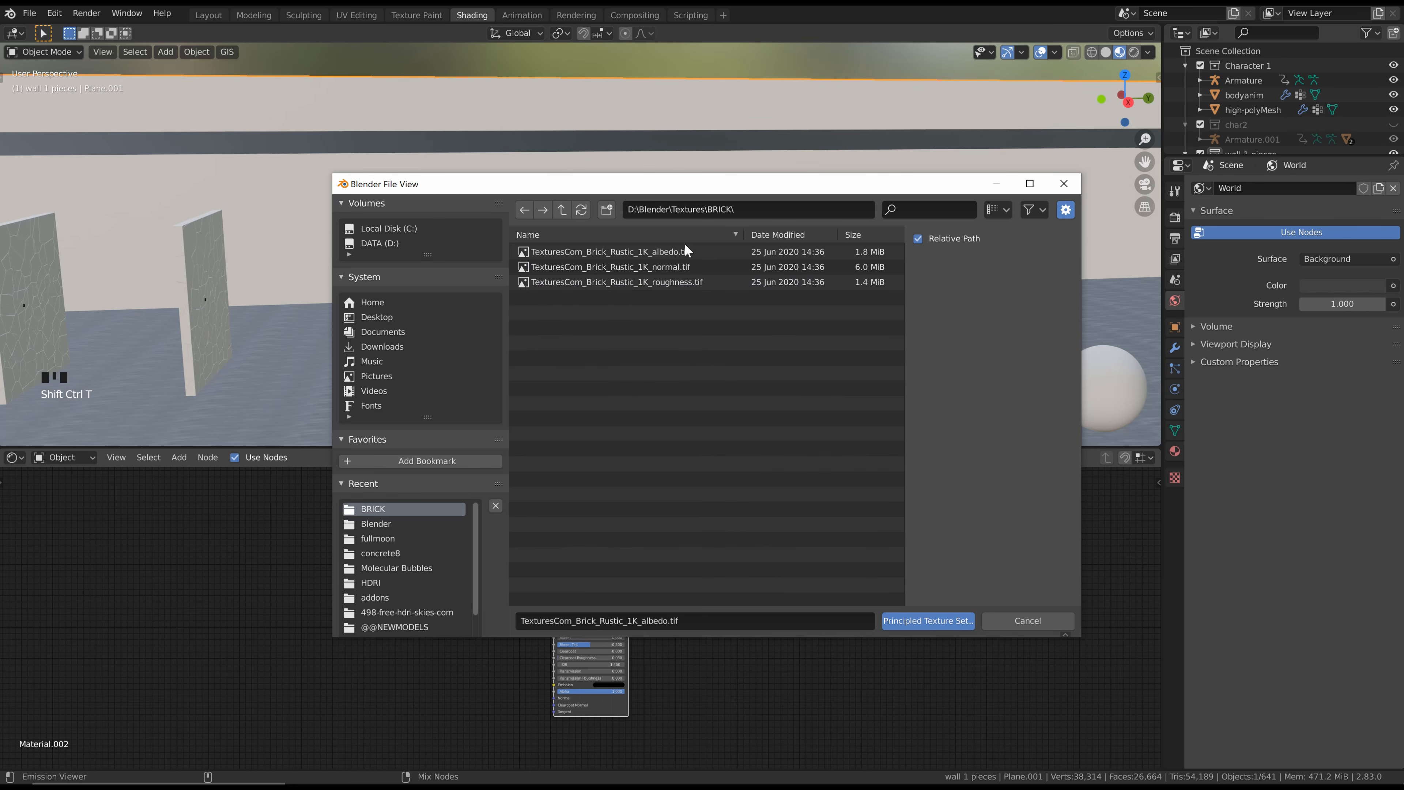
drag(701, 343, 653, 247)
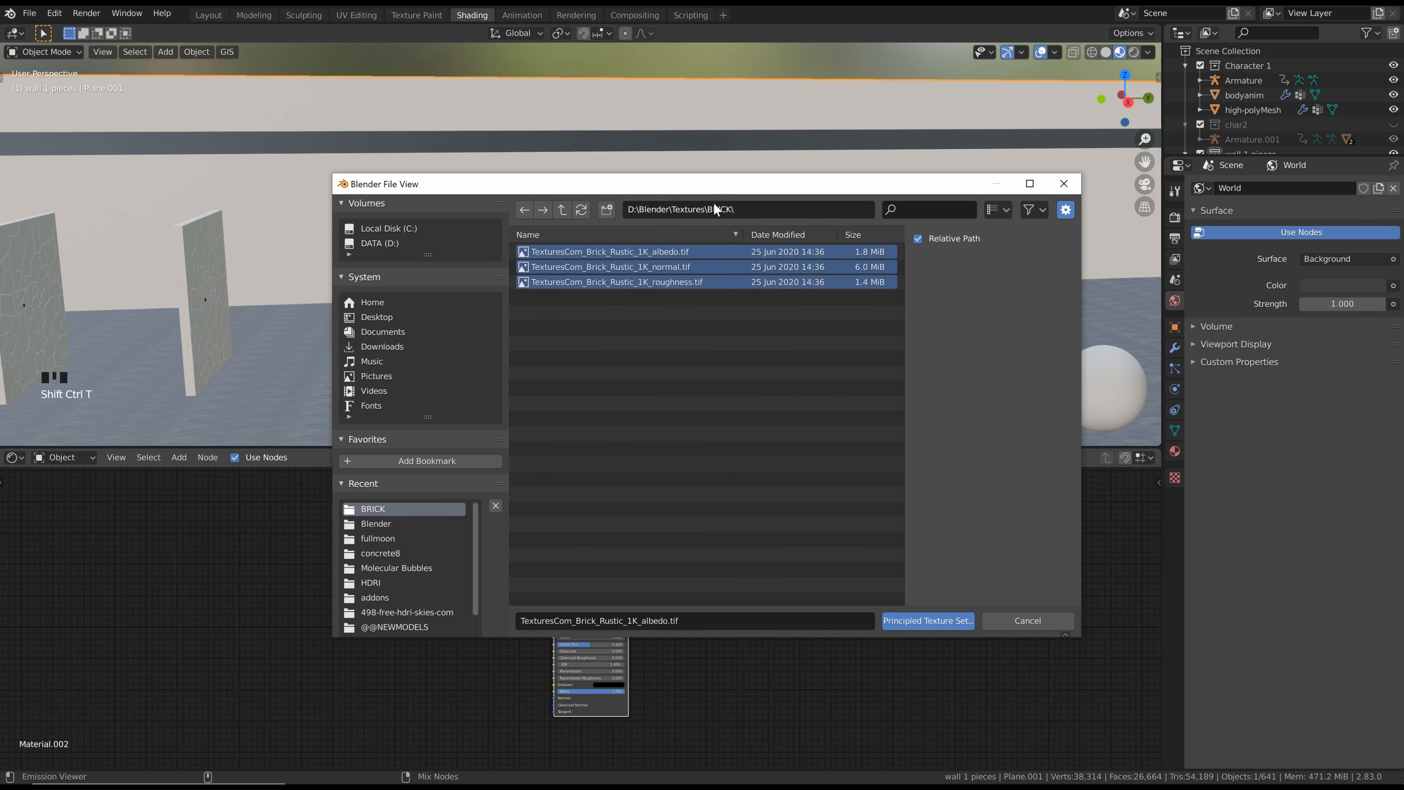
click(931, 622)
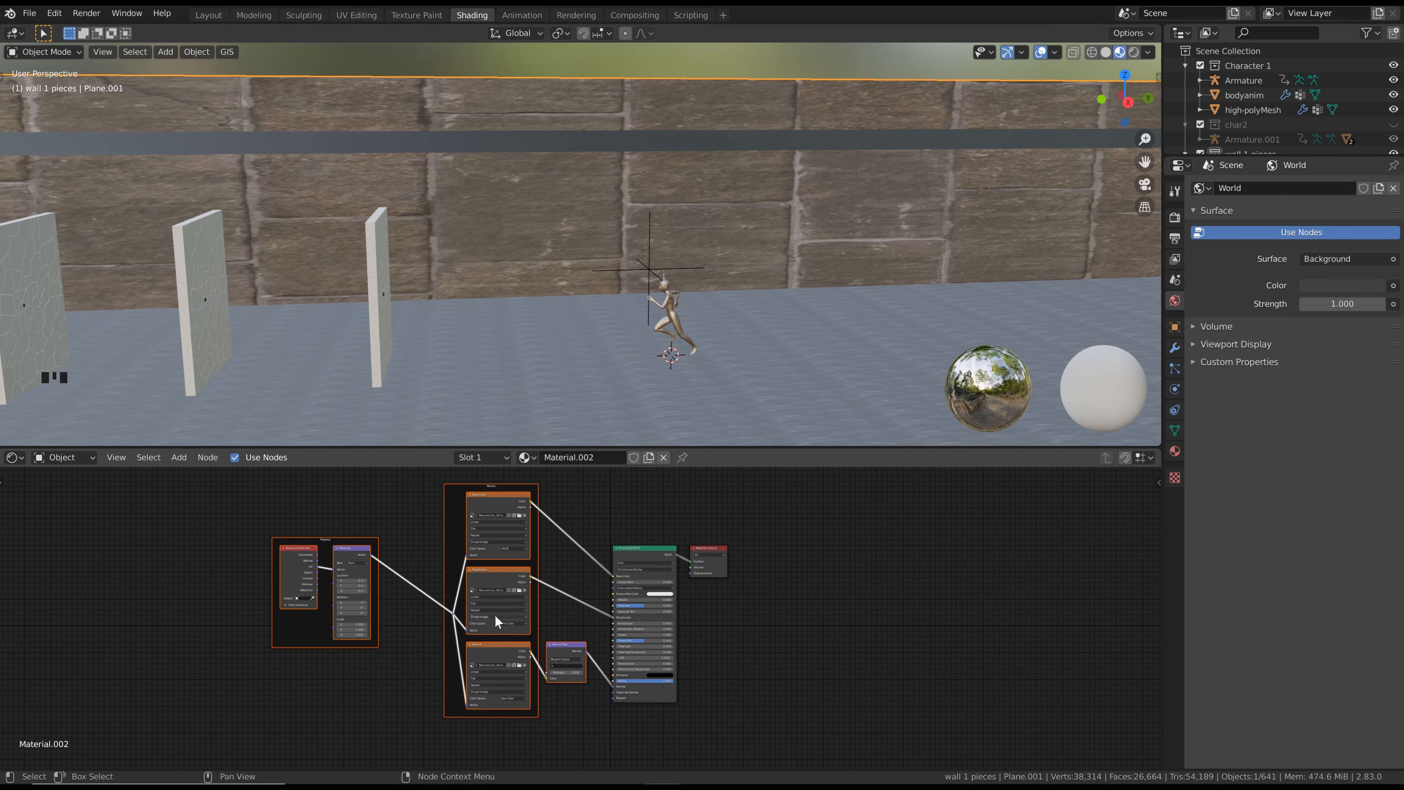
Adjust the brick material's Normal Map strength and set the Mapping node's X, Y and Z scale to 25
scroll(496, 620, up, 1)
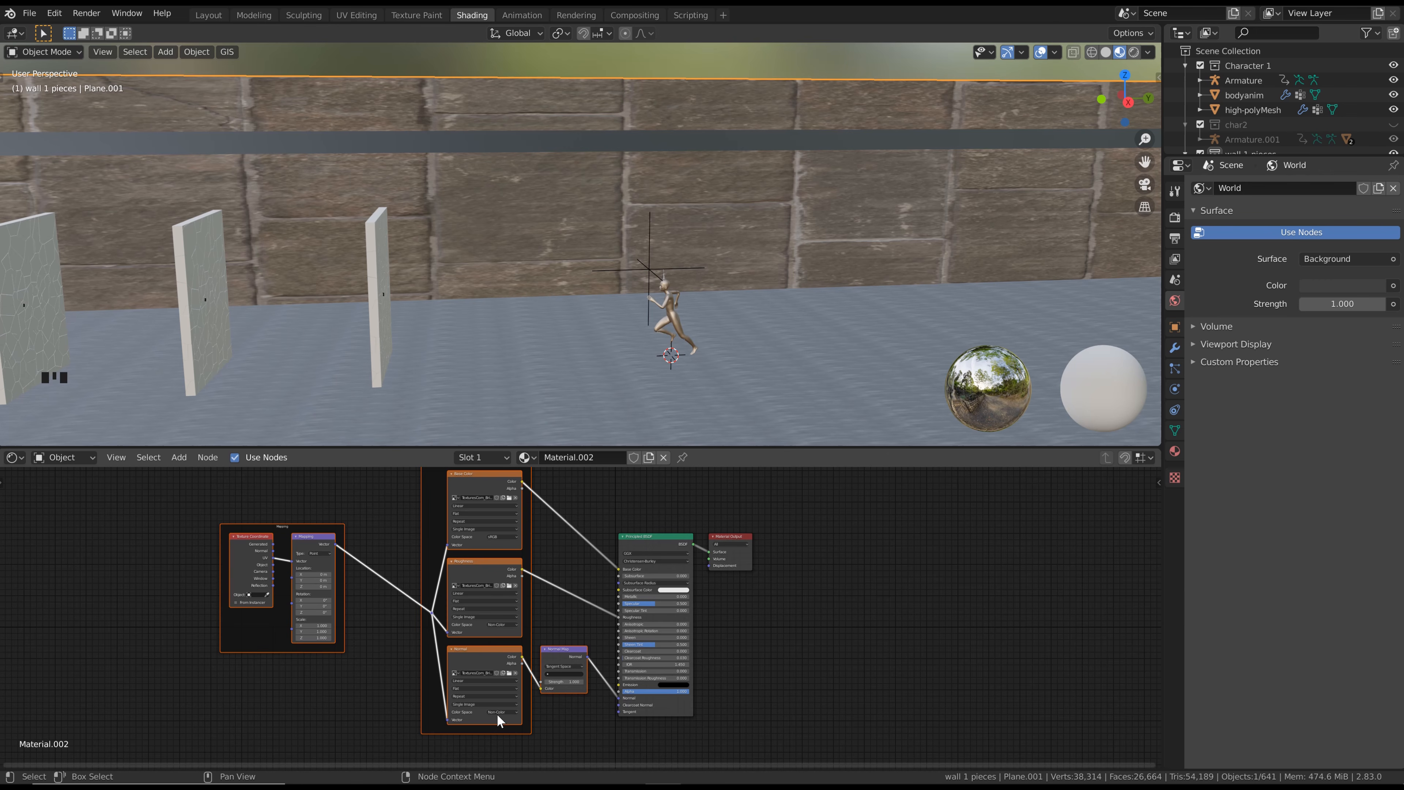
click(571, 682)
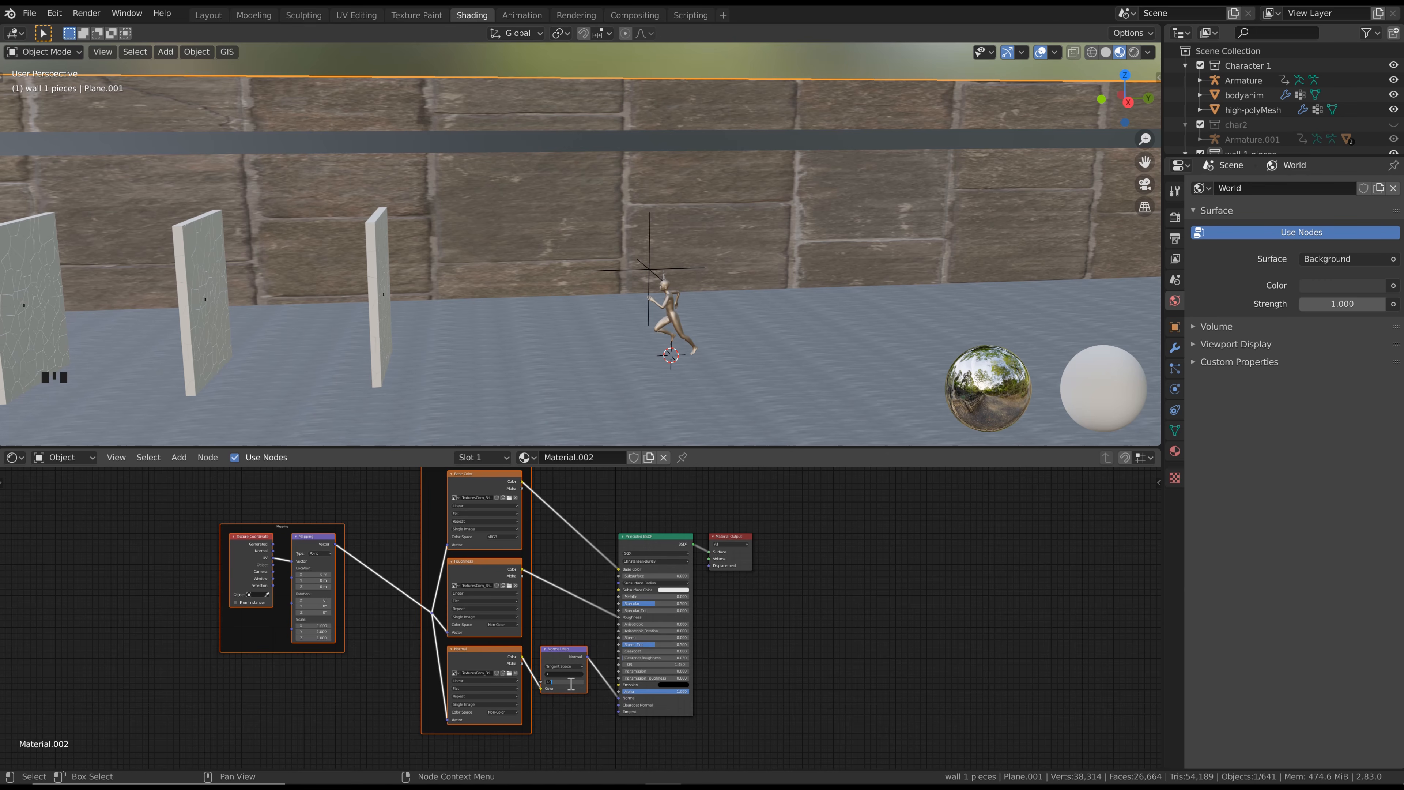
key(Return)
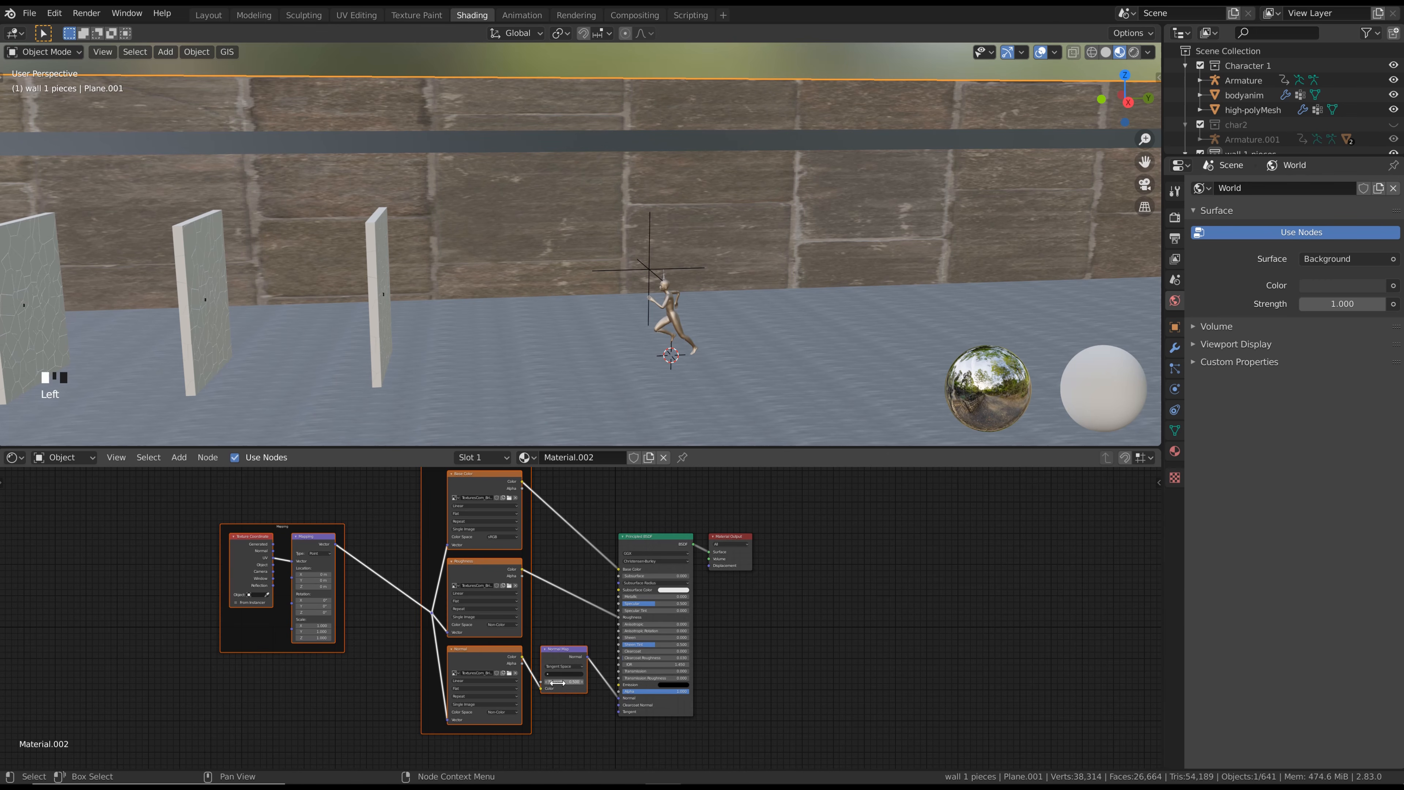
drag(319, 628, 318, 638)
text(25)
click(320, 628)
scroll(546, 228, up, 2)
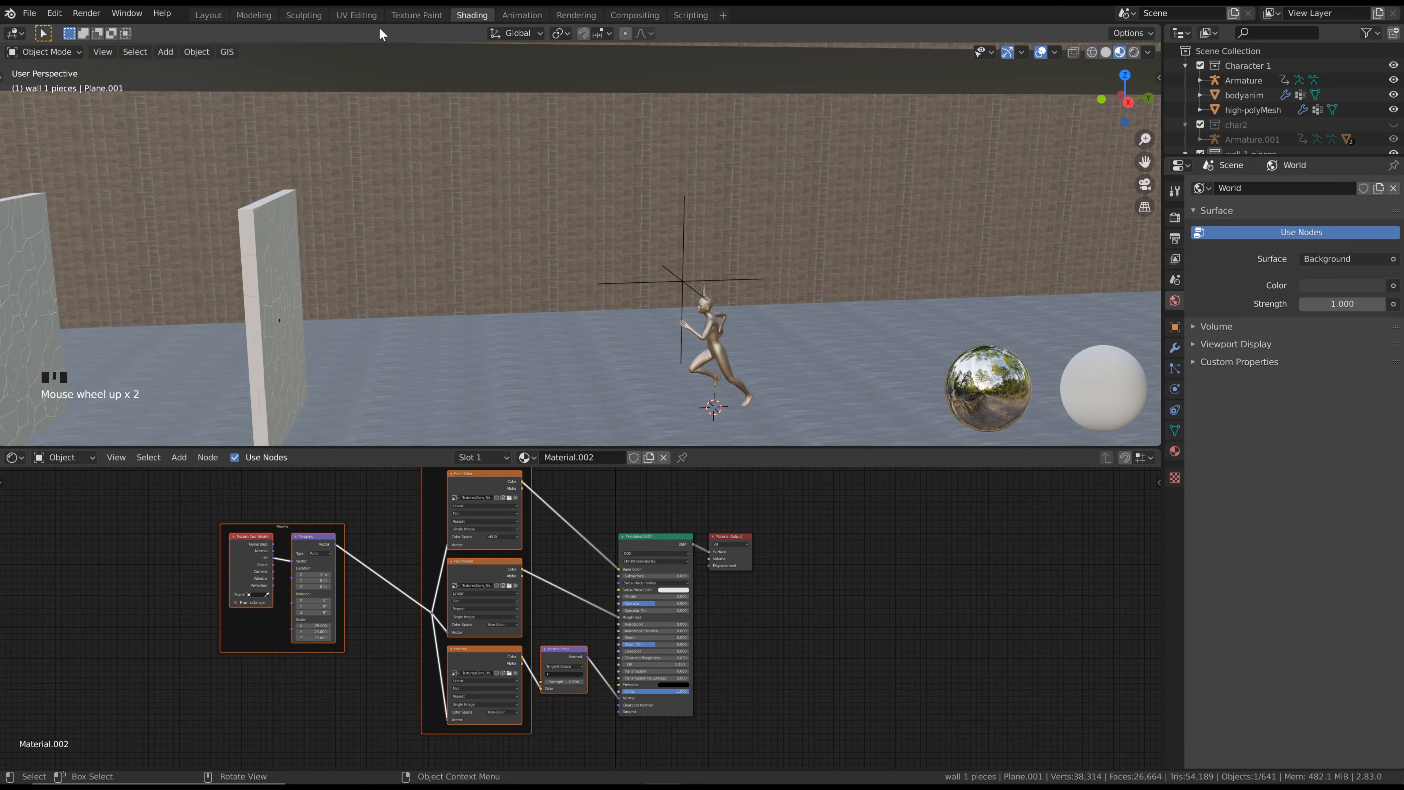
Rotate the long wall's UVs by 90° in the UV Editing workspace and return to the Shading workspace
click(369, 17)
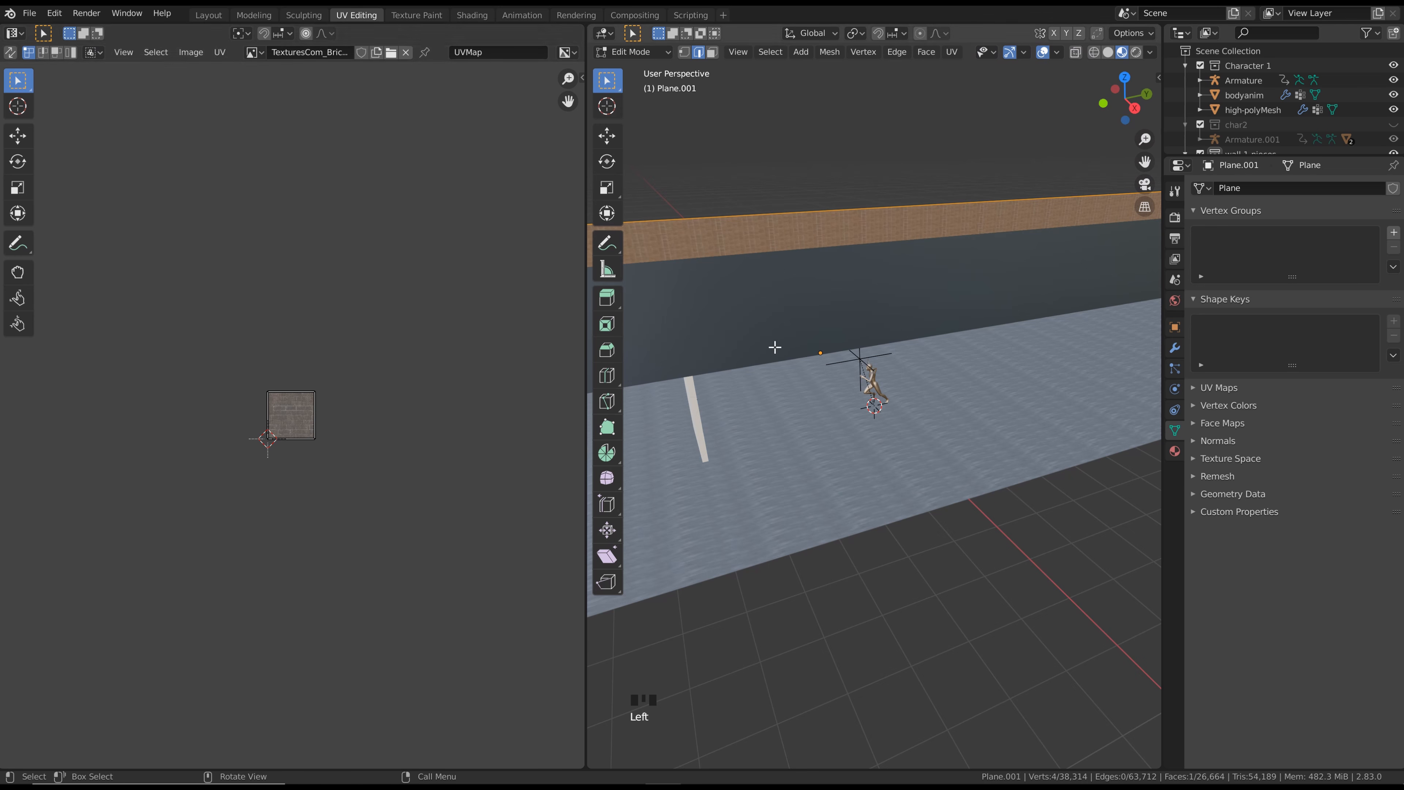
scroll(282, 430, up, 6)
key(a)
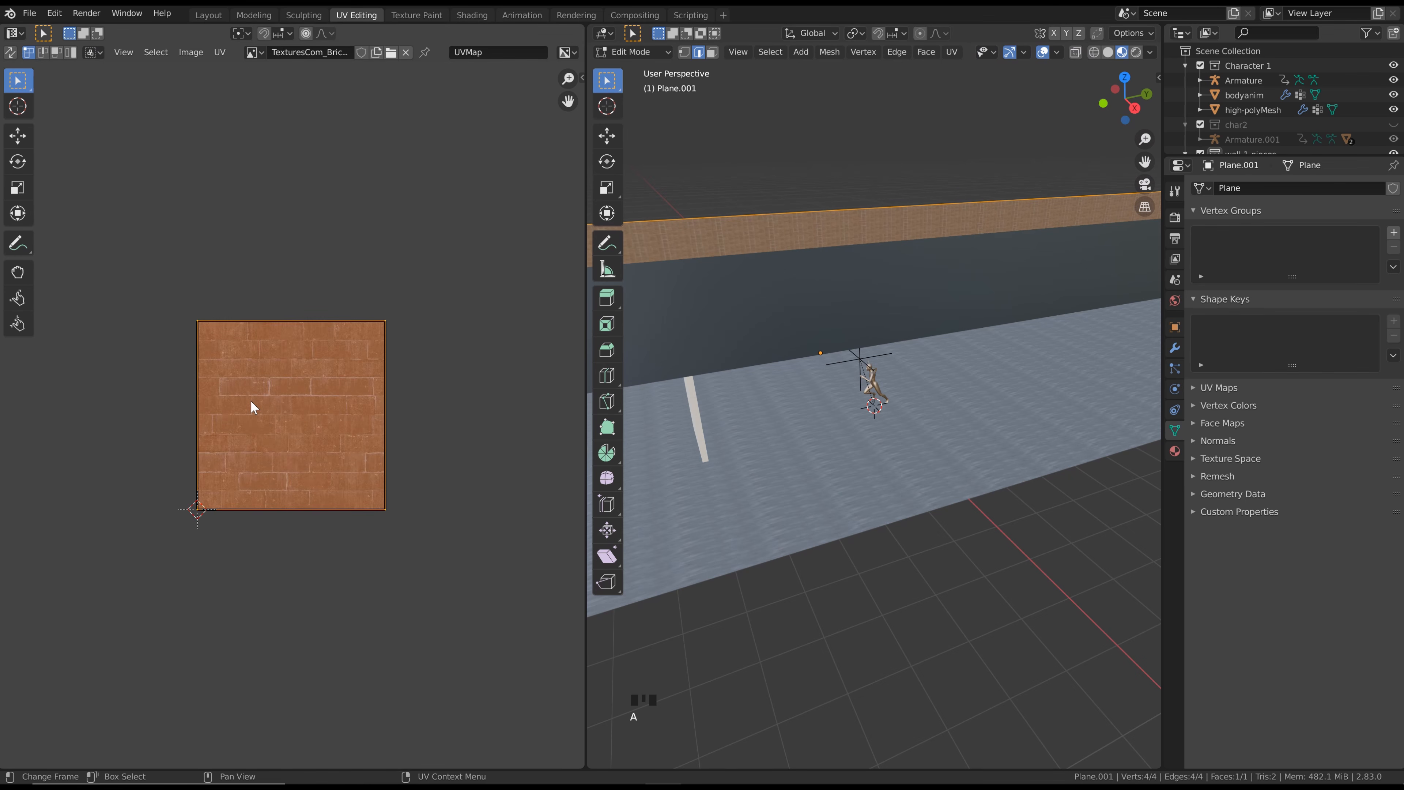
key(r)
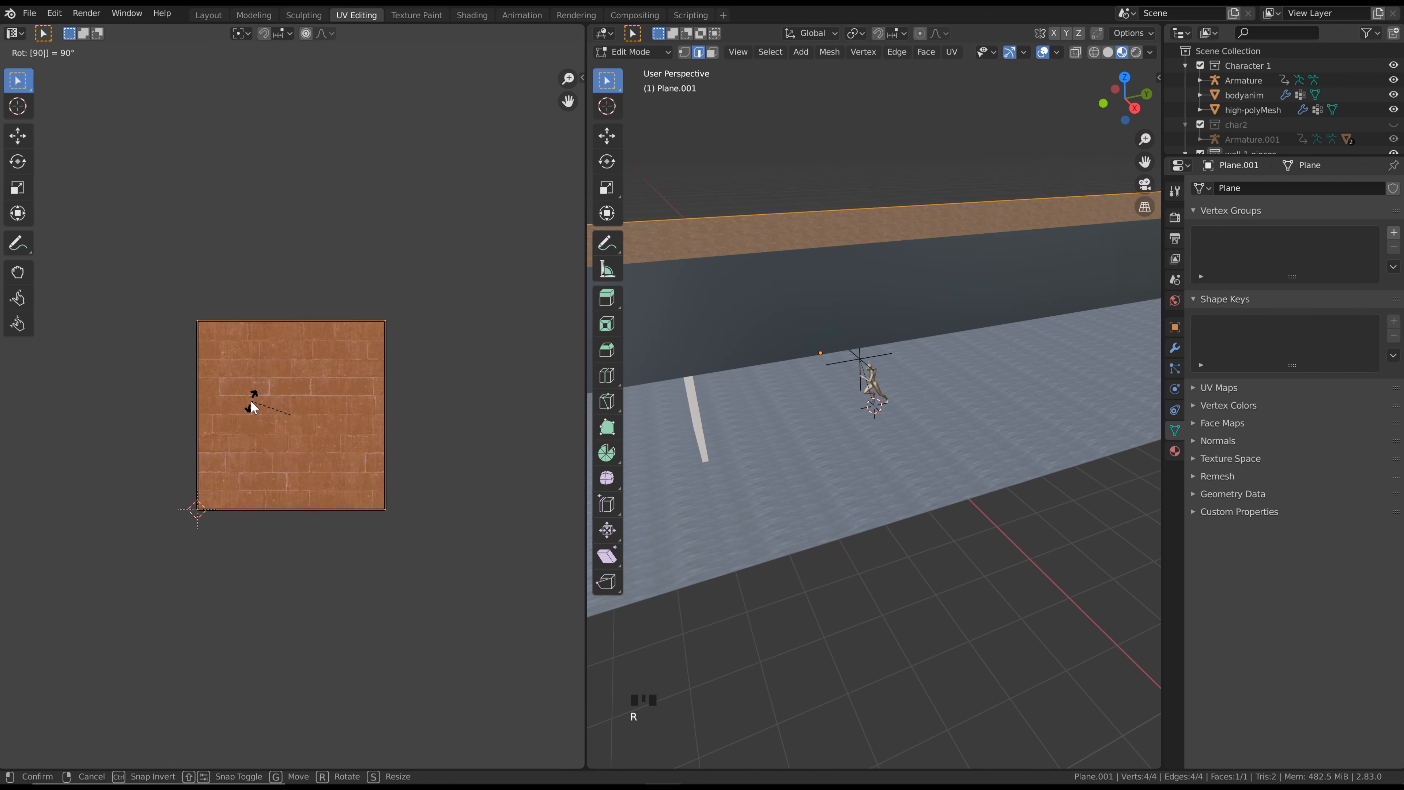
key(Return)
scroll(653, 217, up, 7)
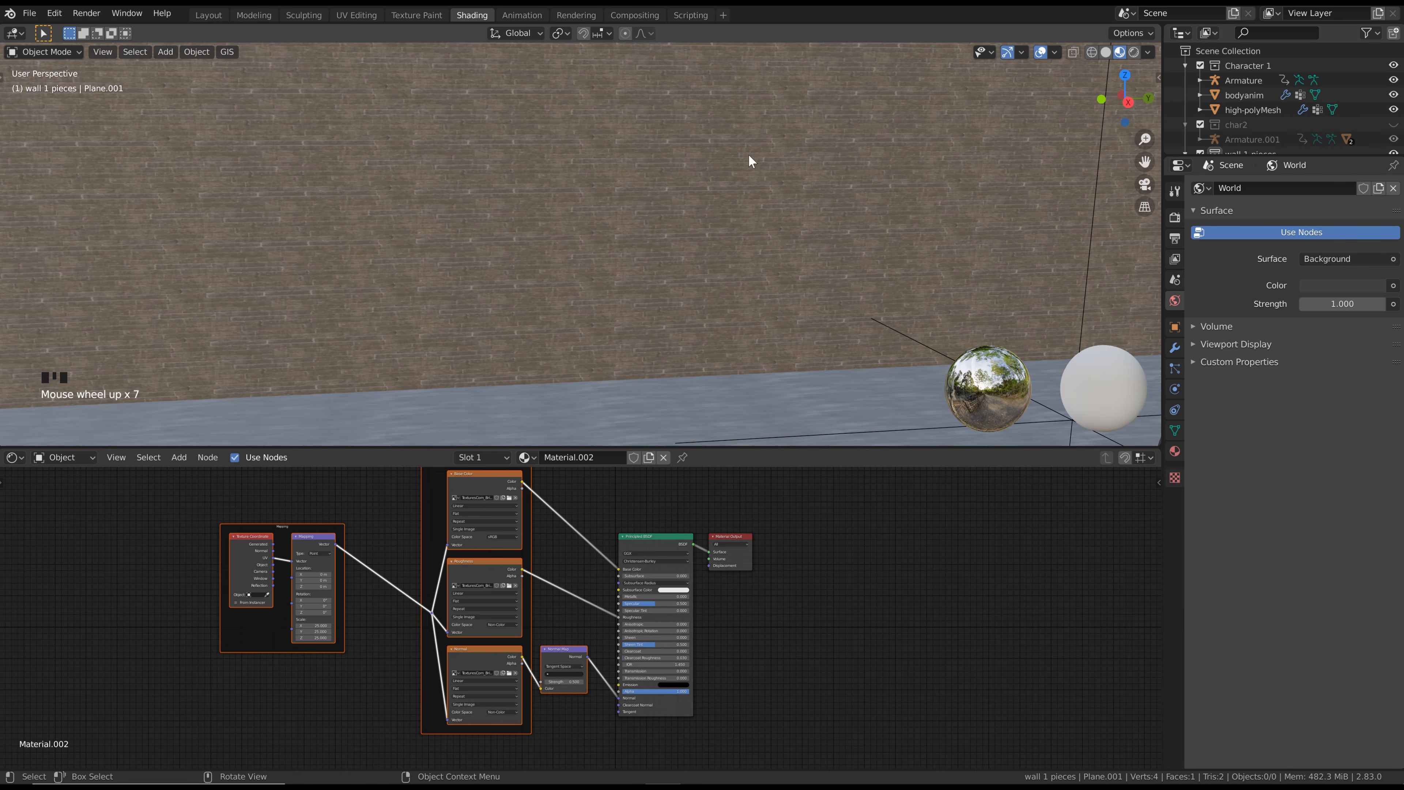
Readjust the Mapping node's scale on all axes for the long wall's brick texture
scroll(316, 636, up, 5)
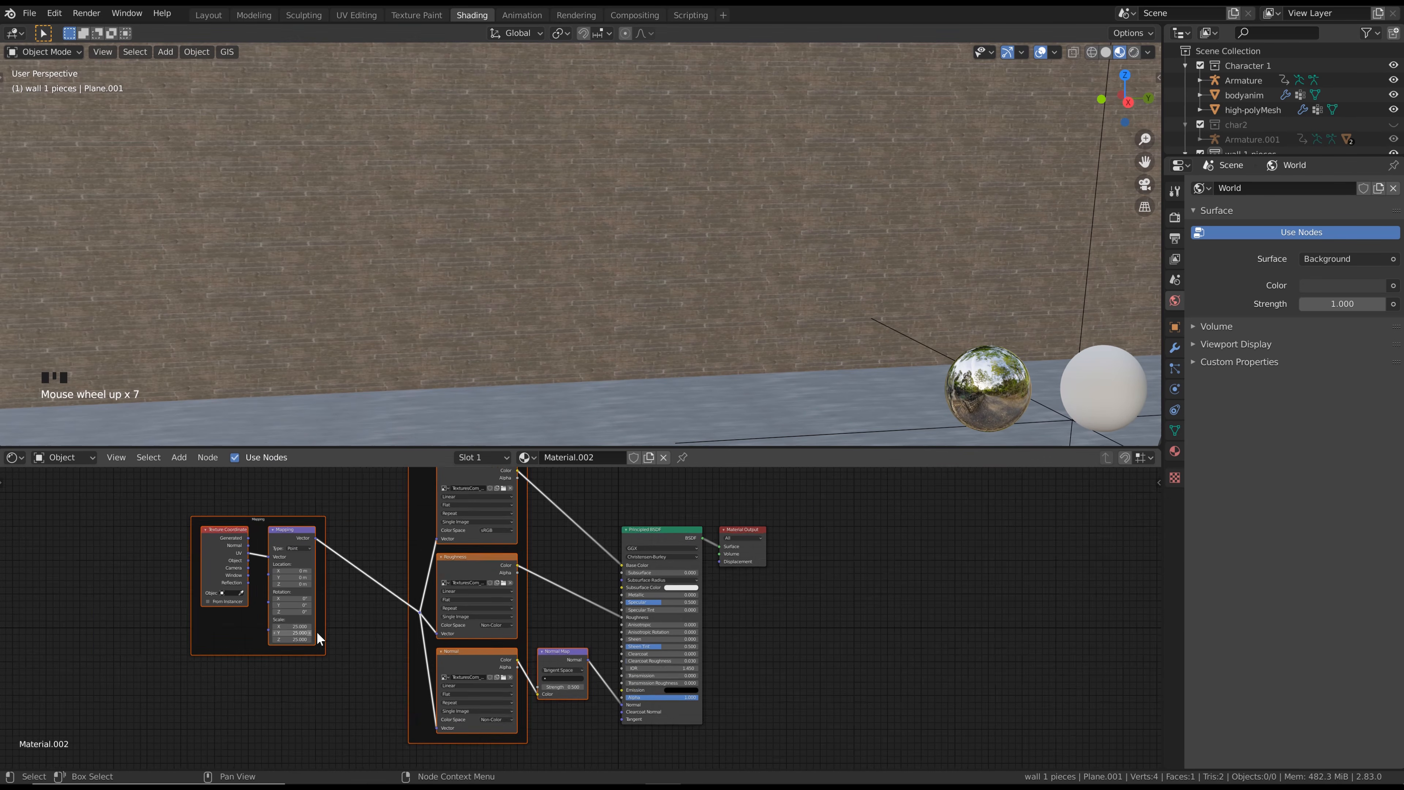
middle_drag(278, 633, 389, 600)
drag(299, 605, 360, 598)
scroll(534, 261, down, 6)
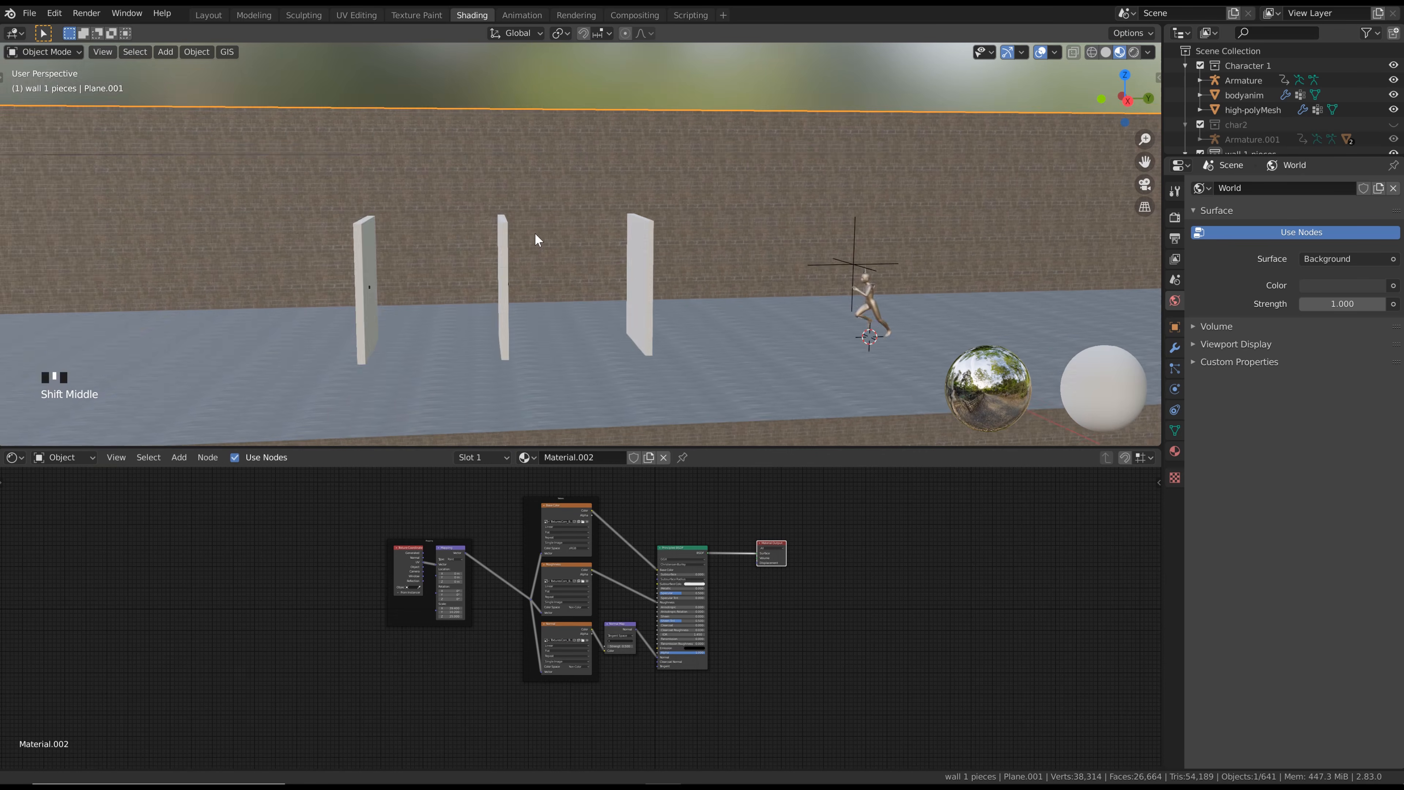
Rename the long wall's material as brick
shift+middle_drag(534, 233, 600, 241)
scroll(434, 256, up, 2)
double_click(590, 458)
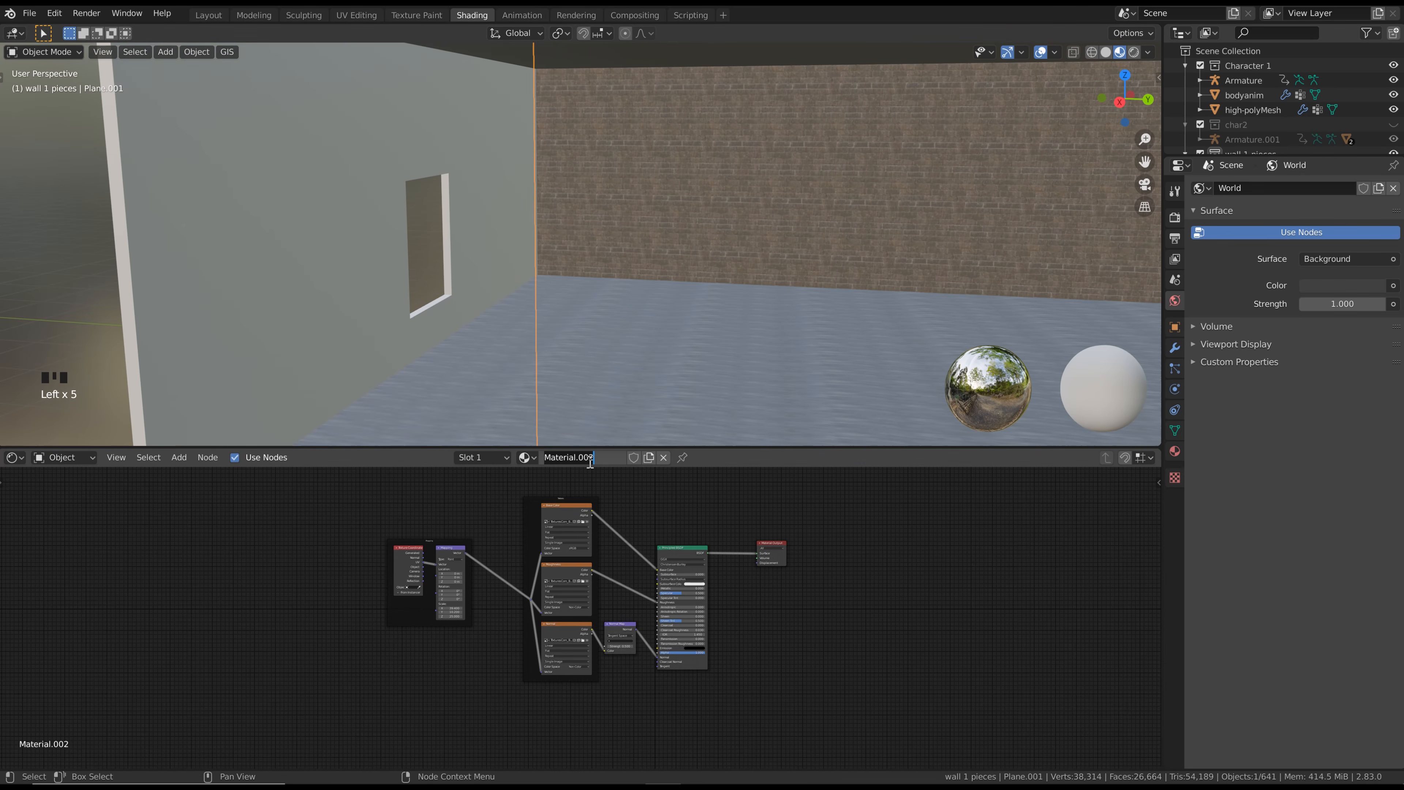
text(brick)
Assign the existing brick material to the end wall with the rectangular opening and check its tiling
click(386, 213)
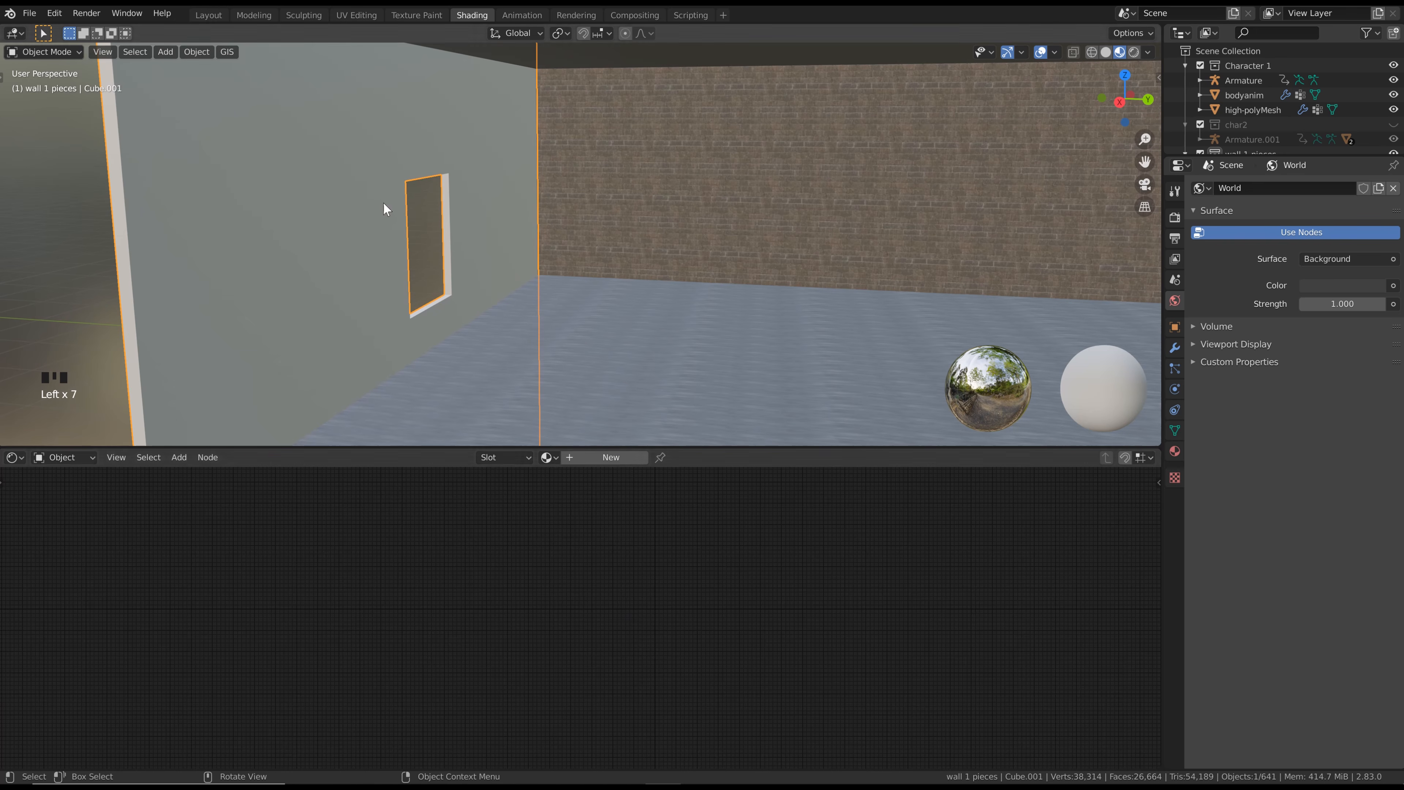
click(556, 458)
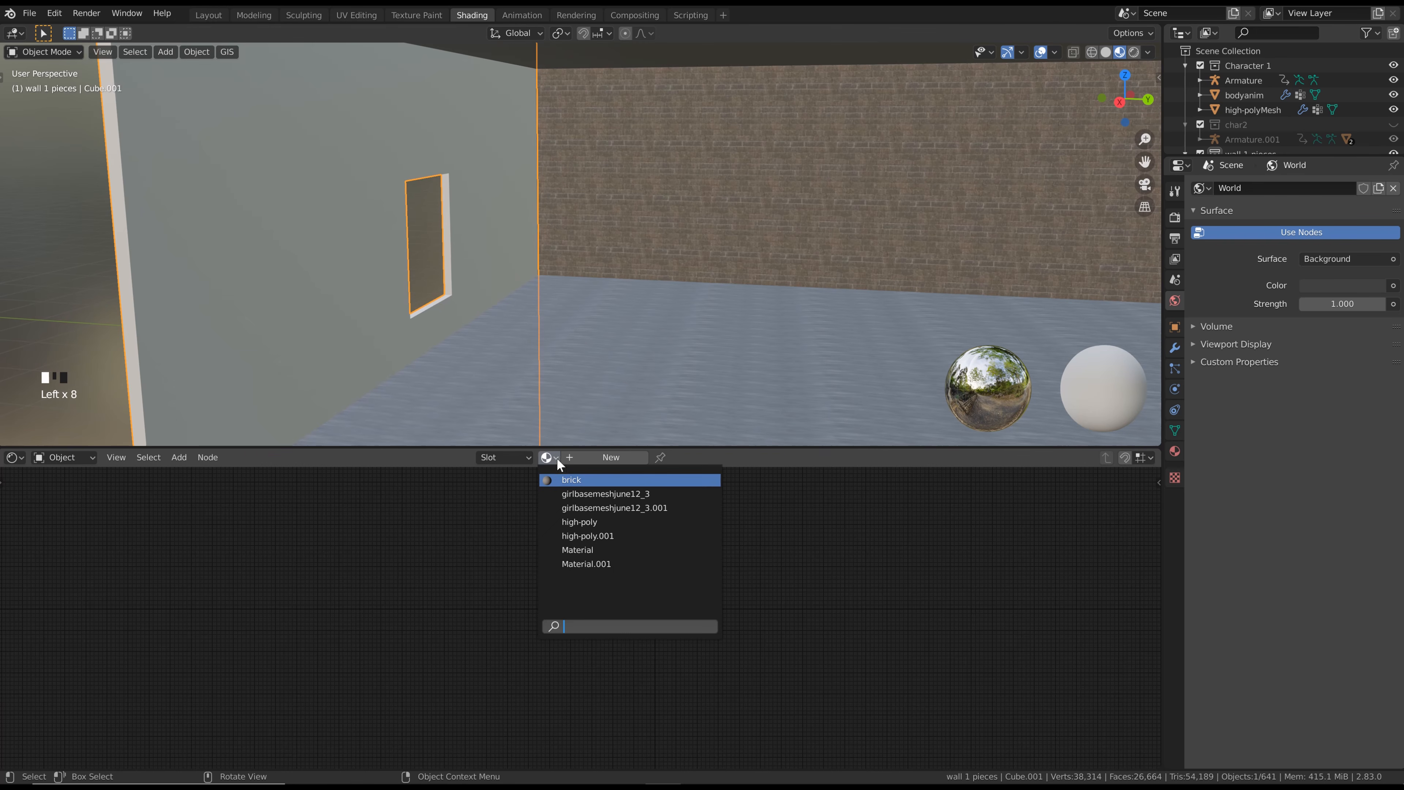
click(570, 479)
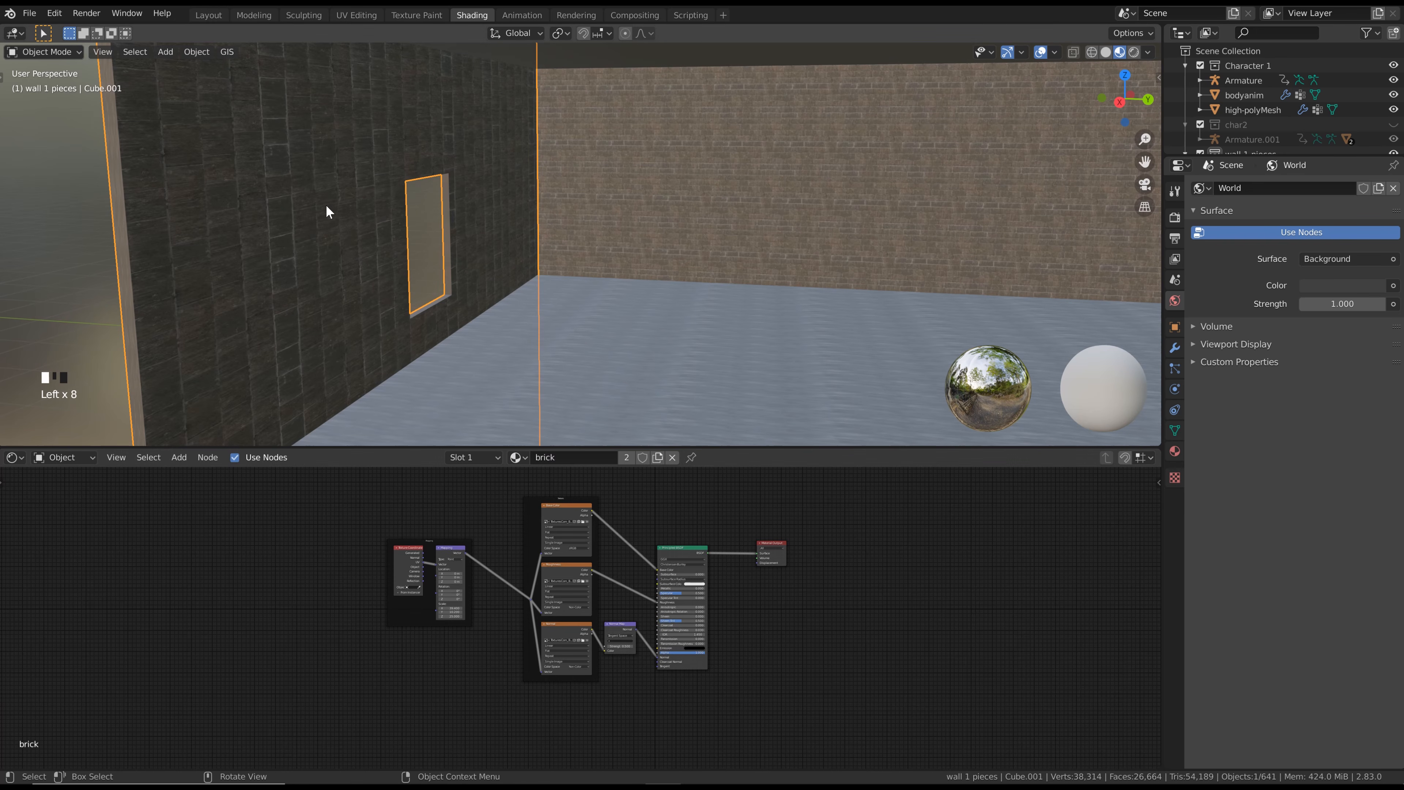
scroll(498, 537, up, 2)
scroll(341, 281, down, 3)
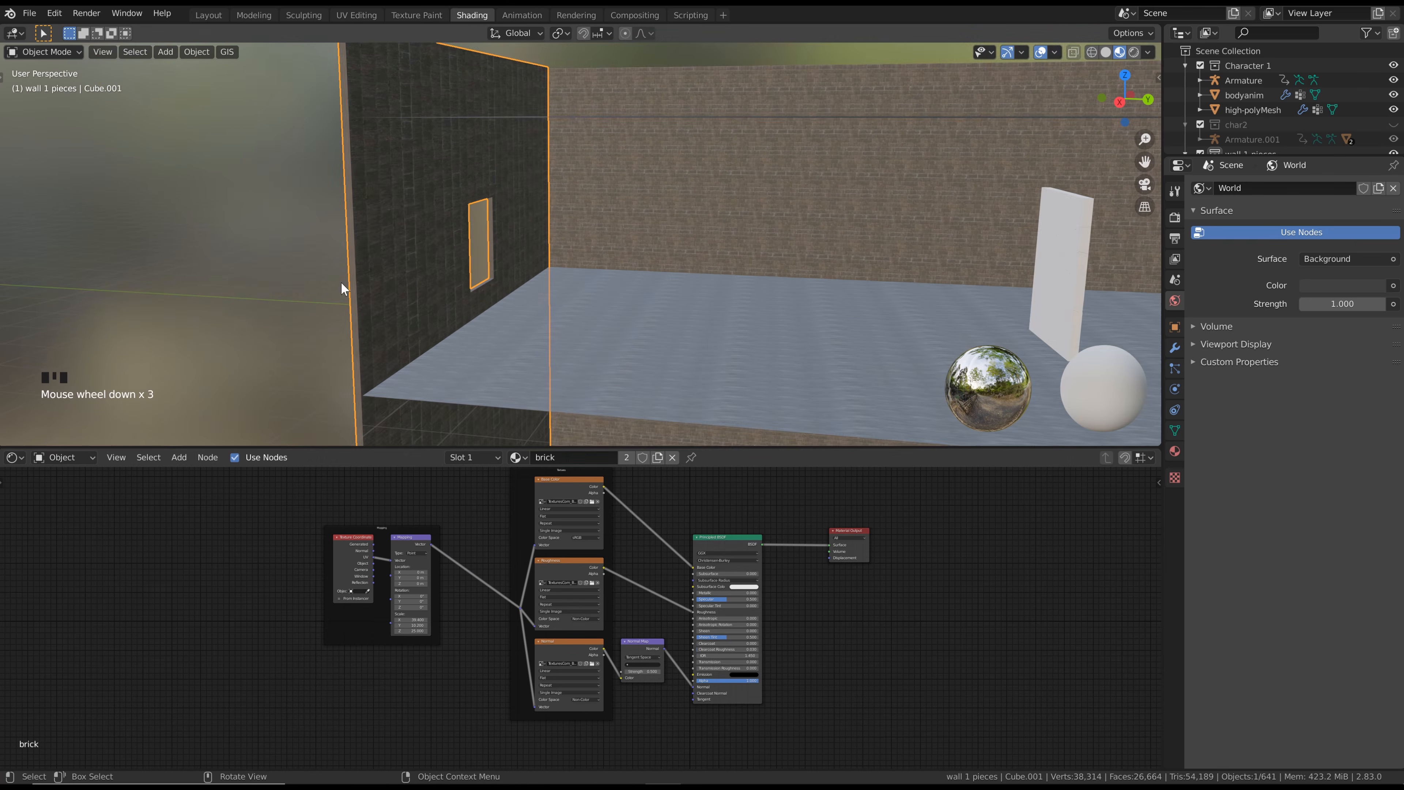
scroll(471, 206, up, 1)
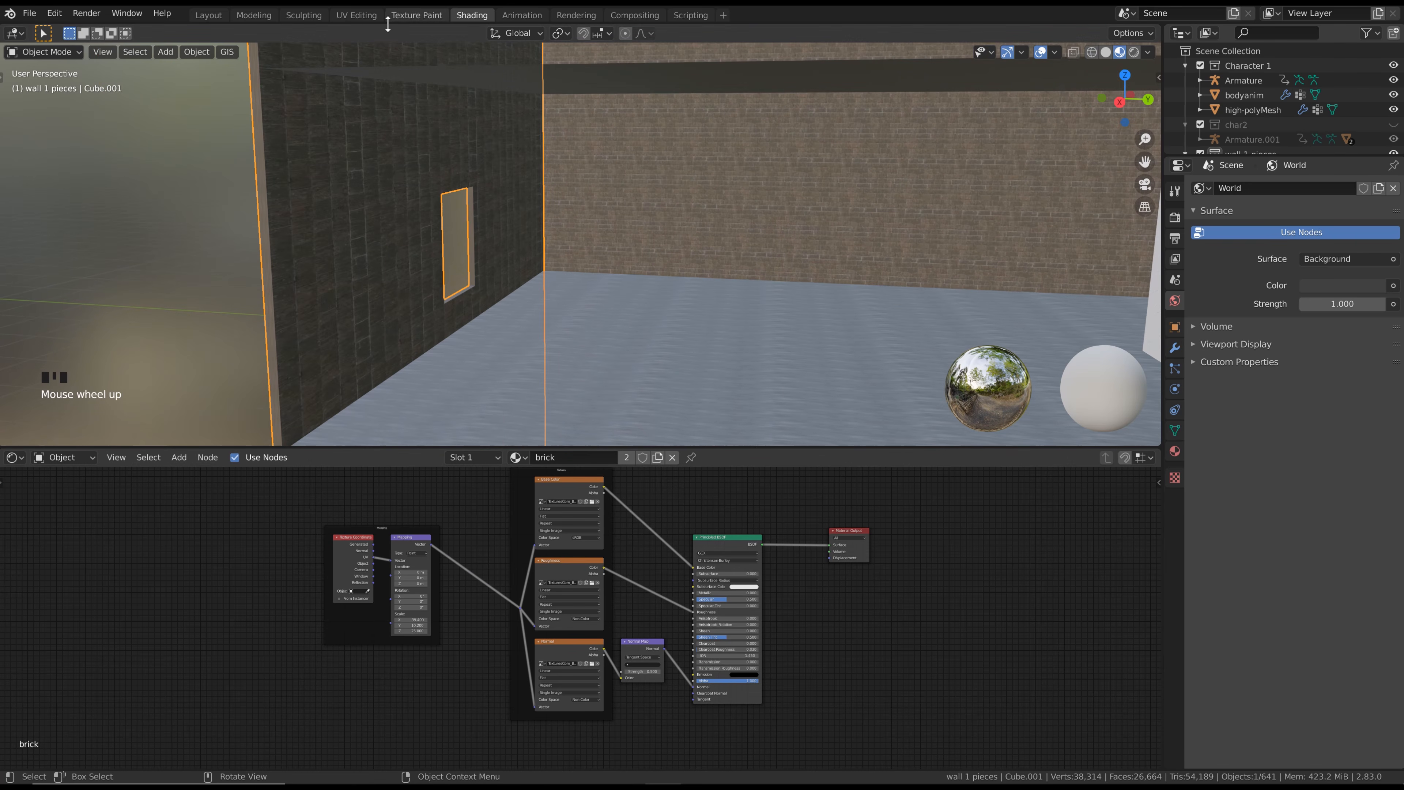
Select the end wall's whole mesh in the UV Editing workspace and rotate all its UVs by 90°
click(356, 15)
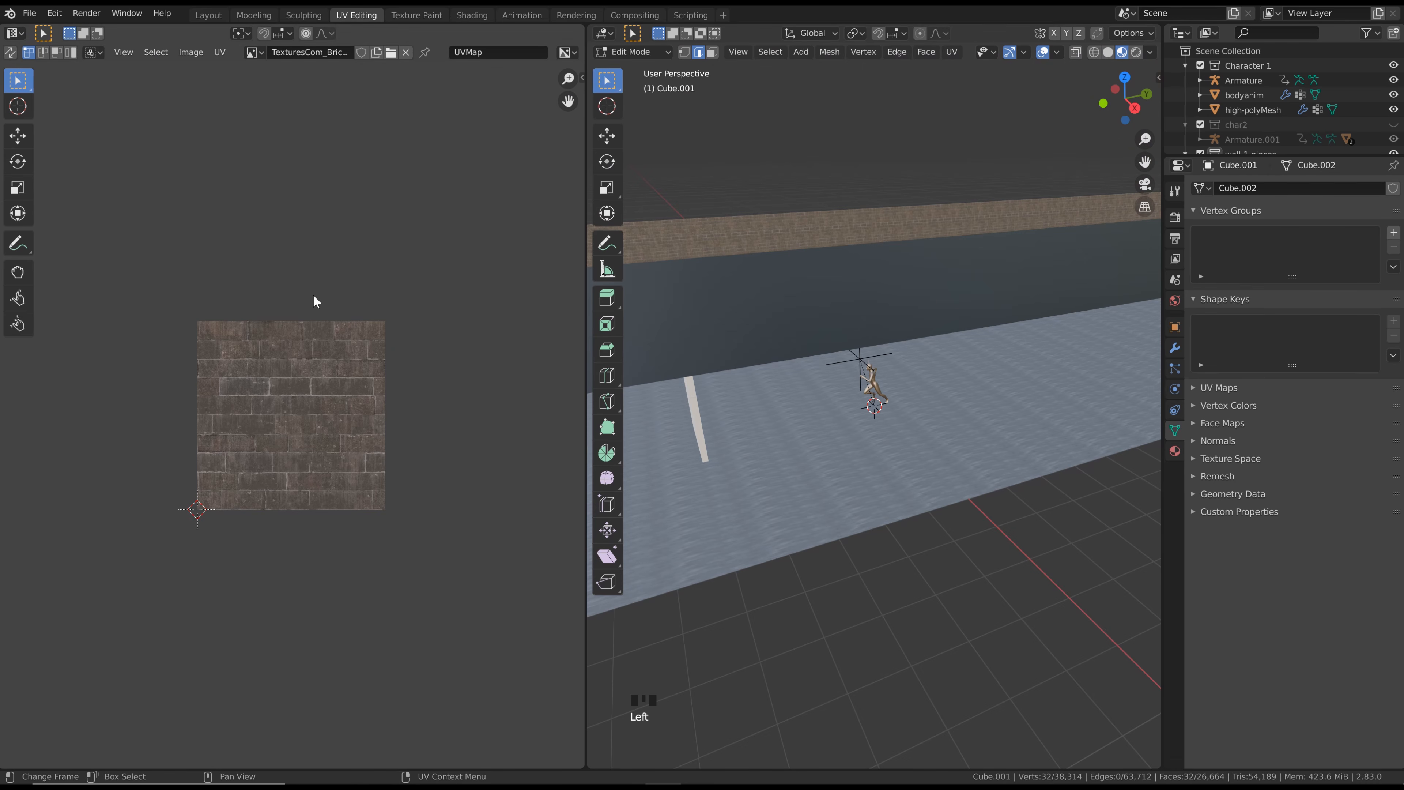
click(633, 51)
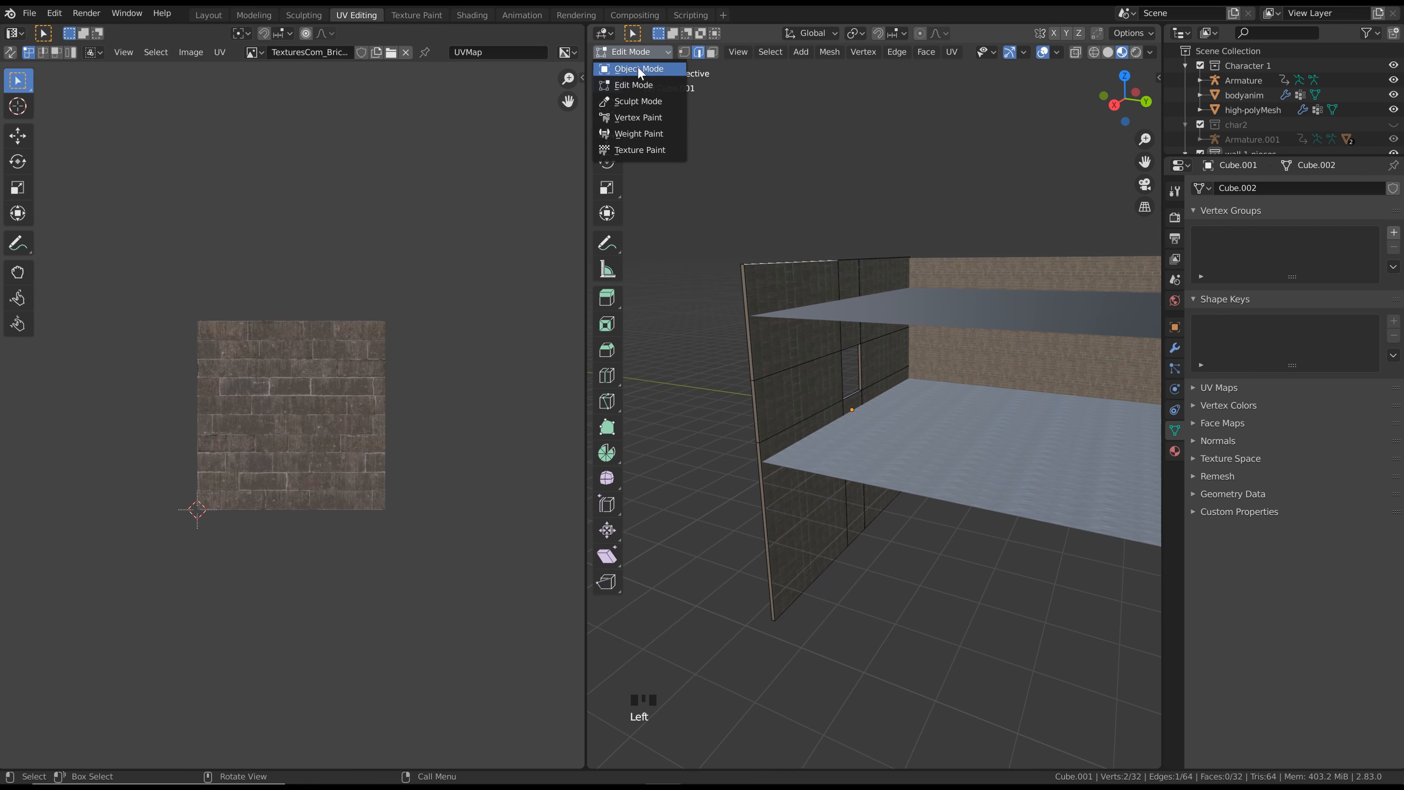
click(636, 85)
key(a)
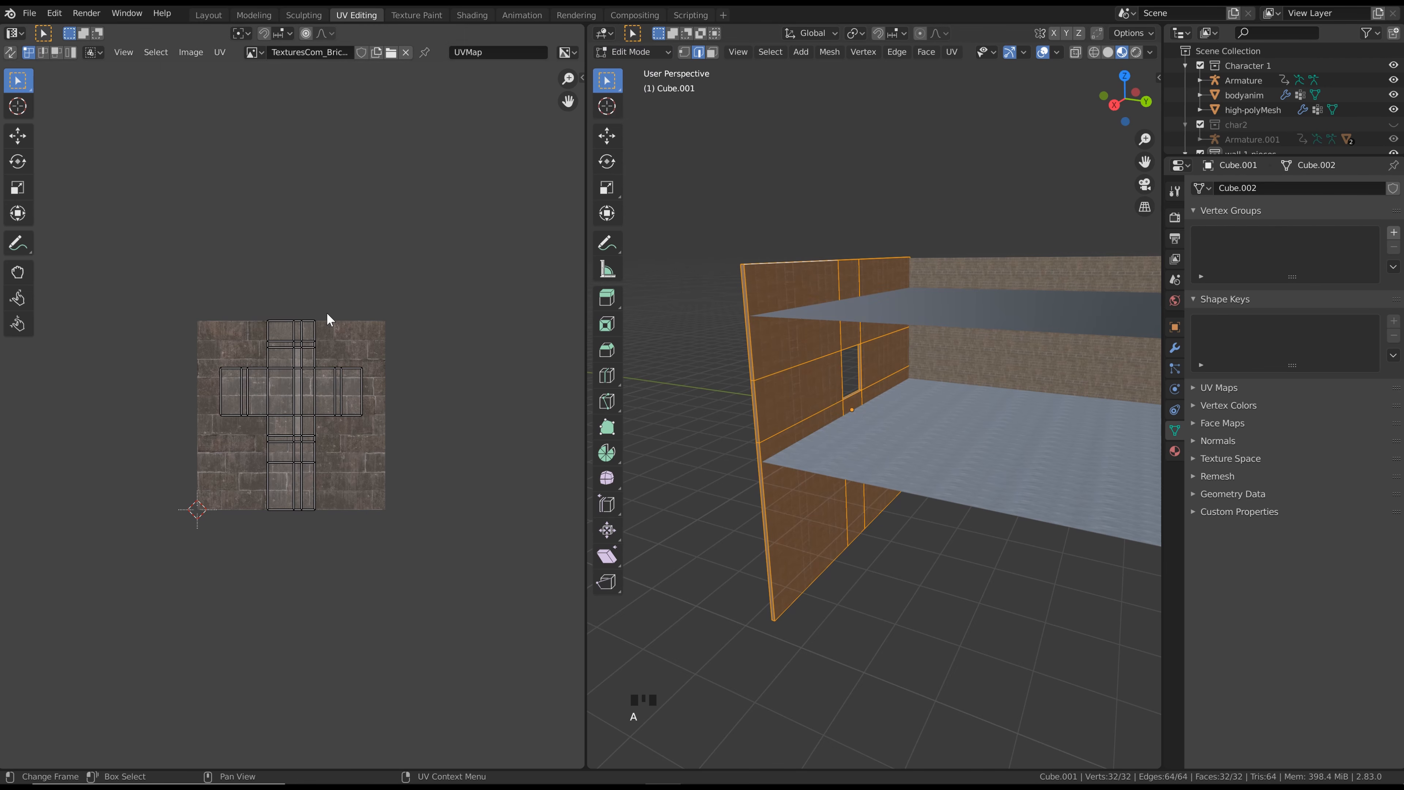
key(a)
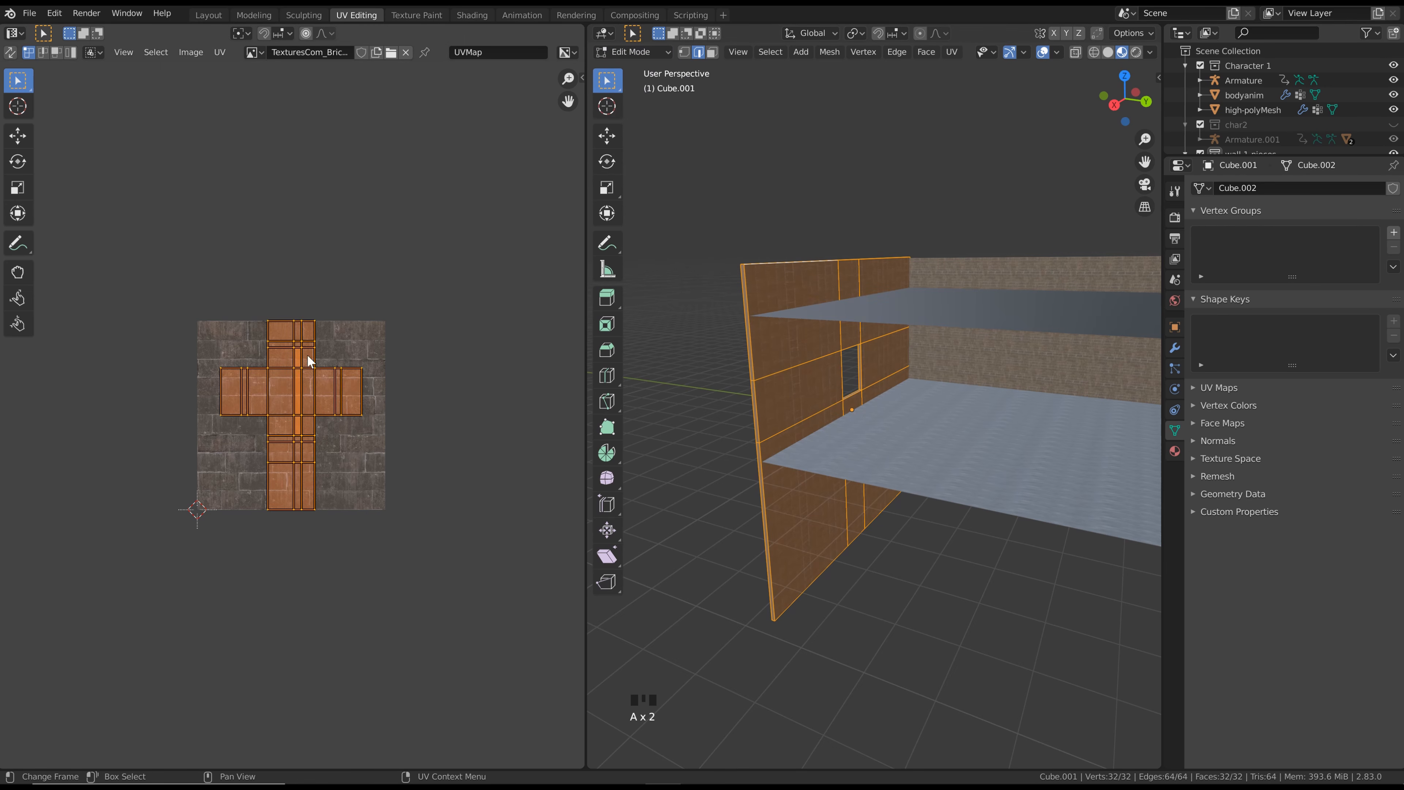
text(r)
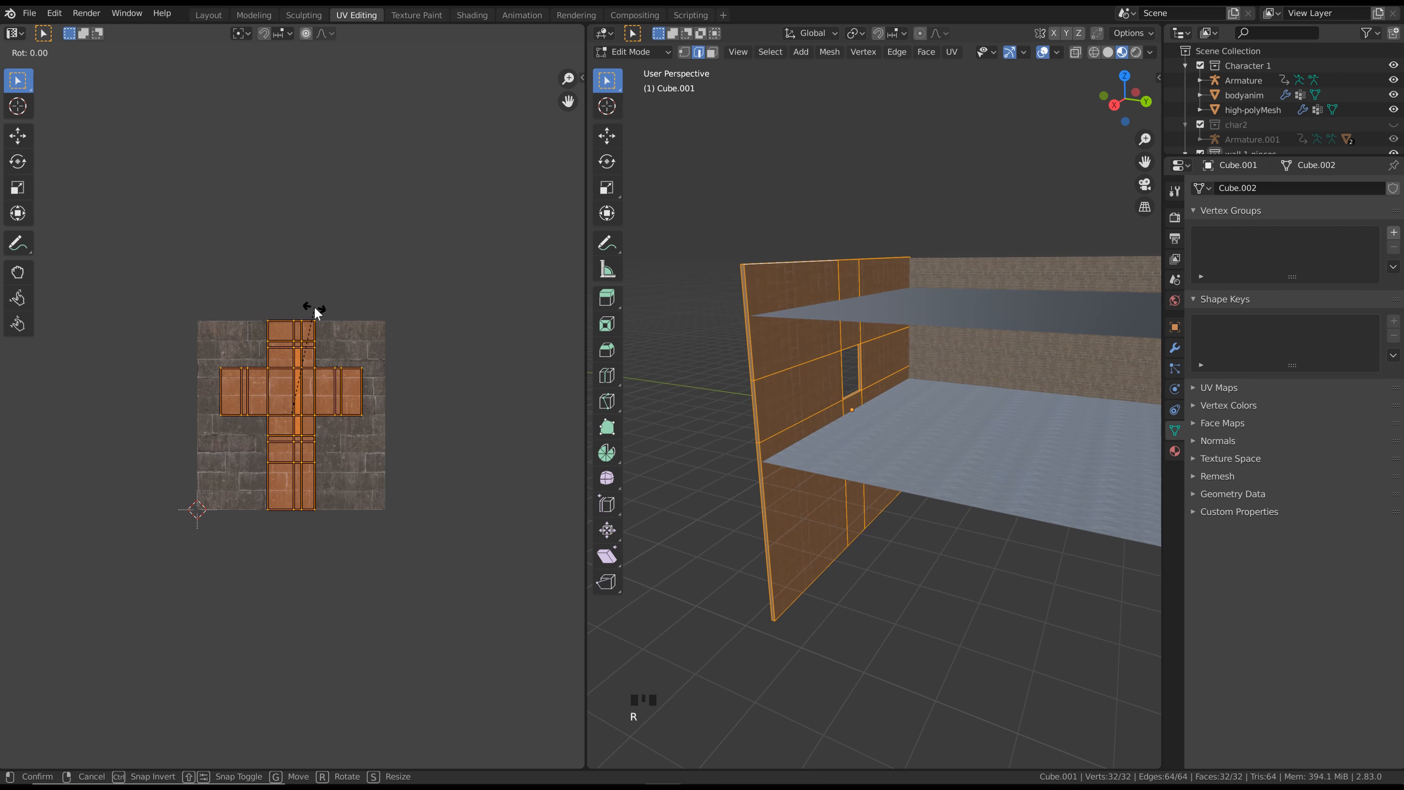
text(90)
key(Return)
Scale the end wall's UVs up by about 3.64 and return to the Shading workspace
scroll(486, 354, up, 3)
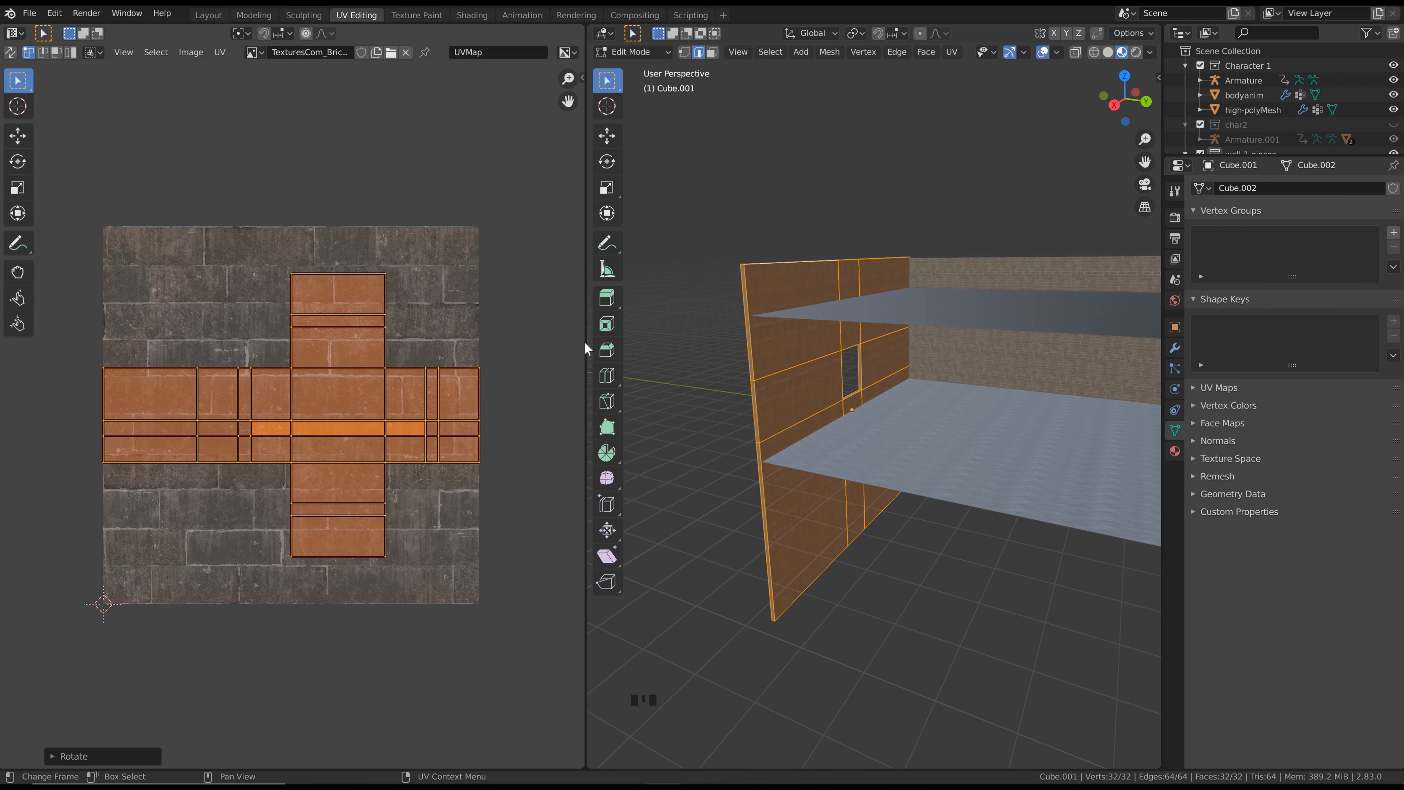
scroll(603, 354, up, 5)
scroll(374, 370, down, 4)
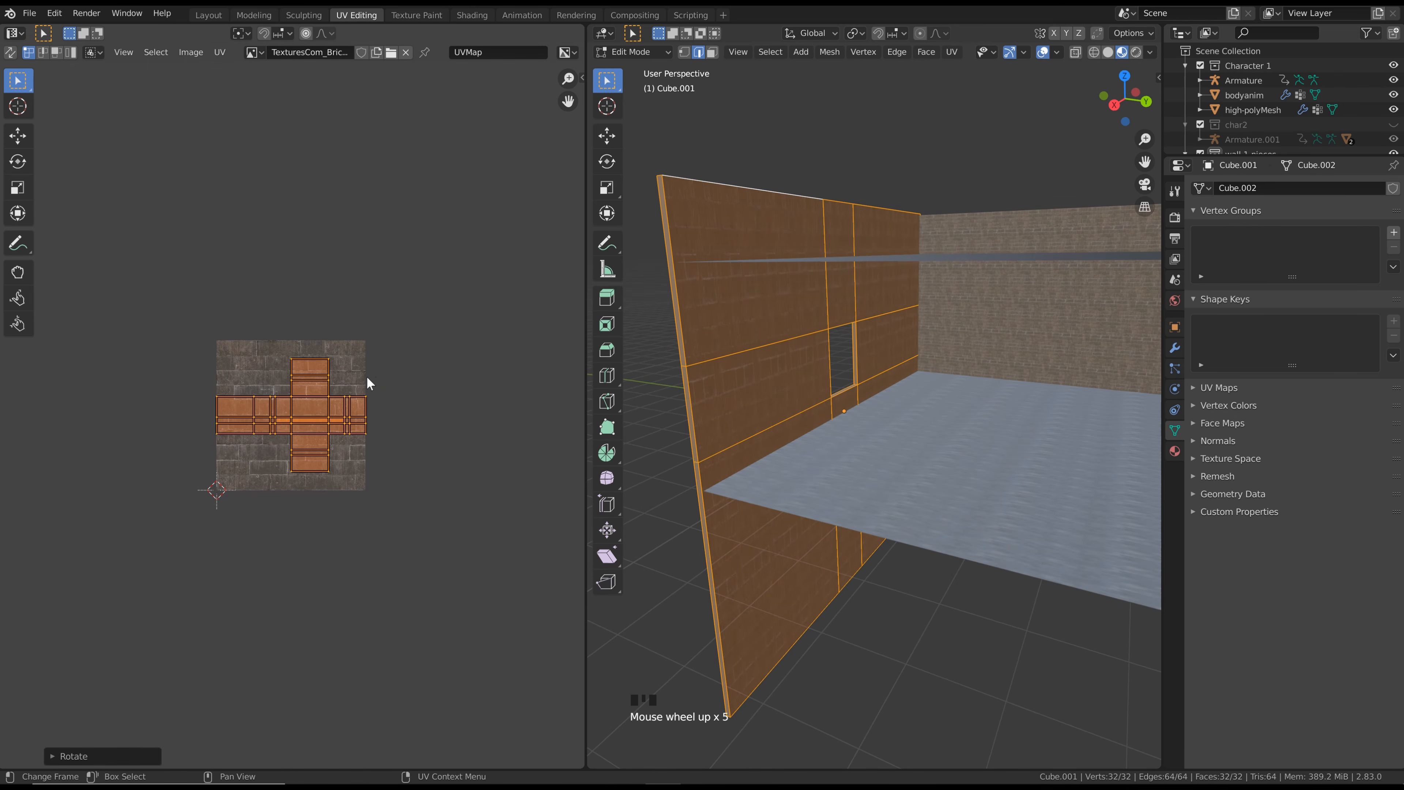
key(s)
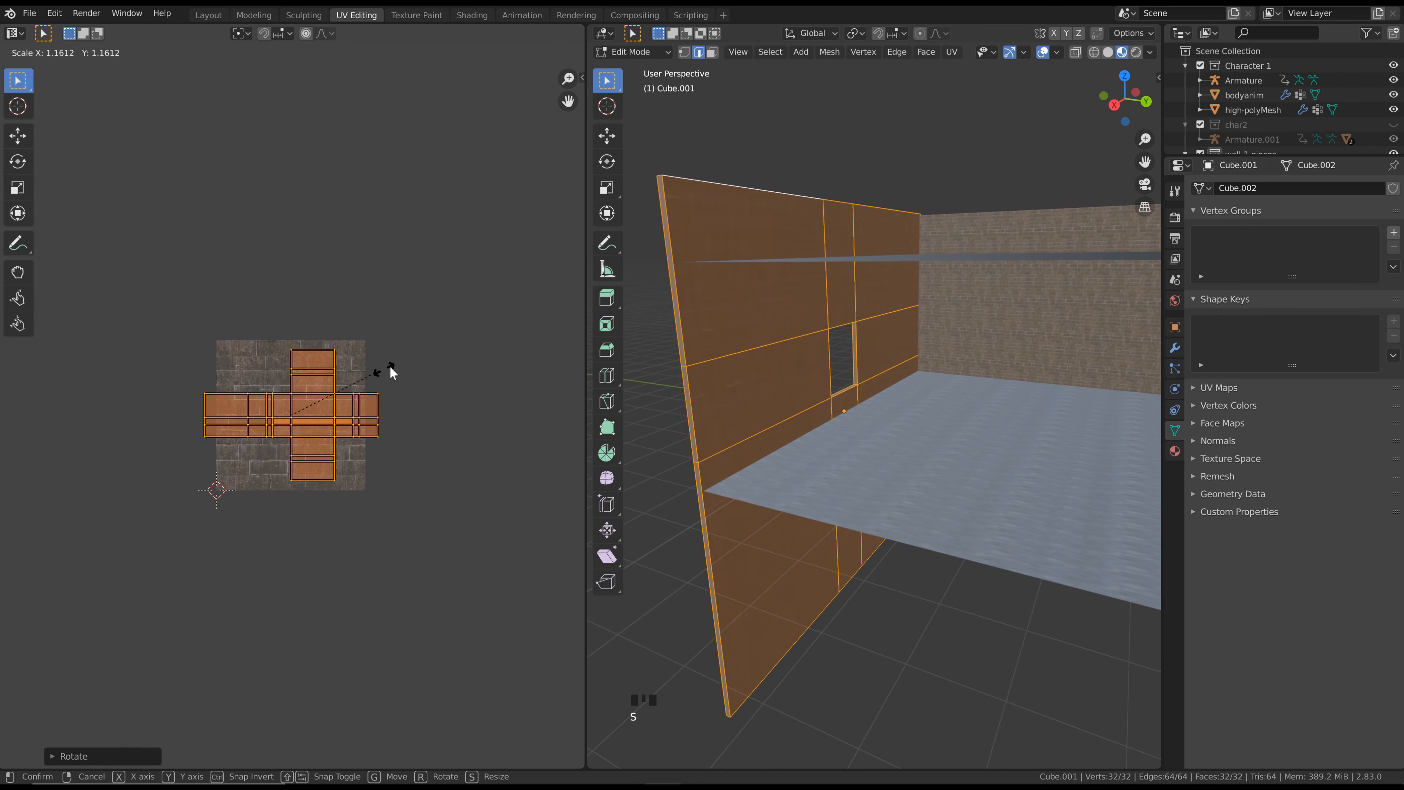
click(579, 309)
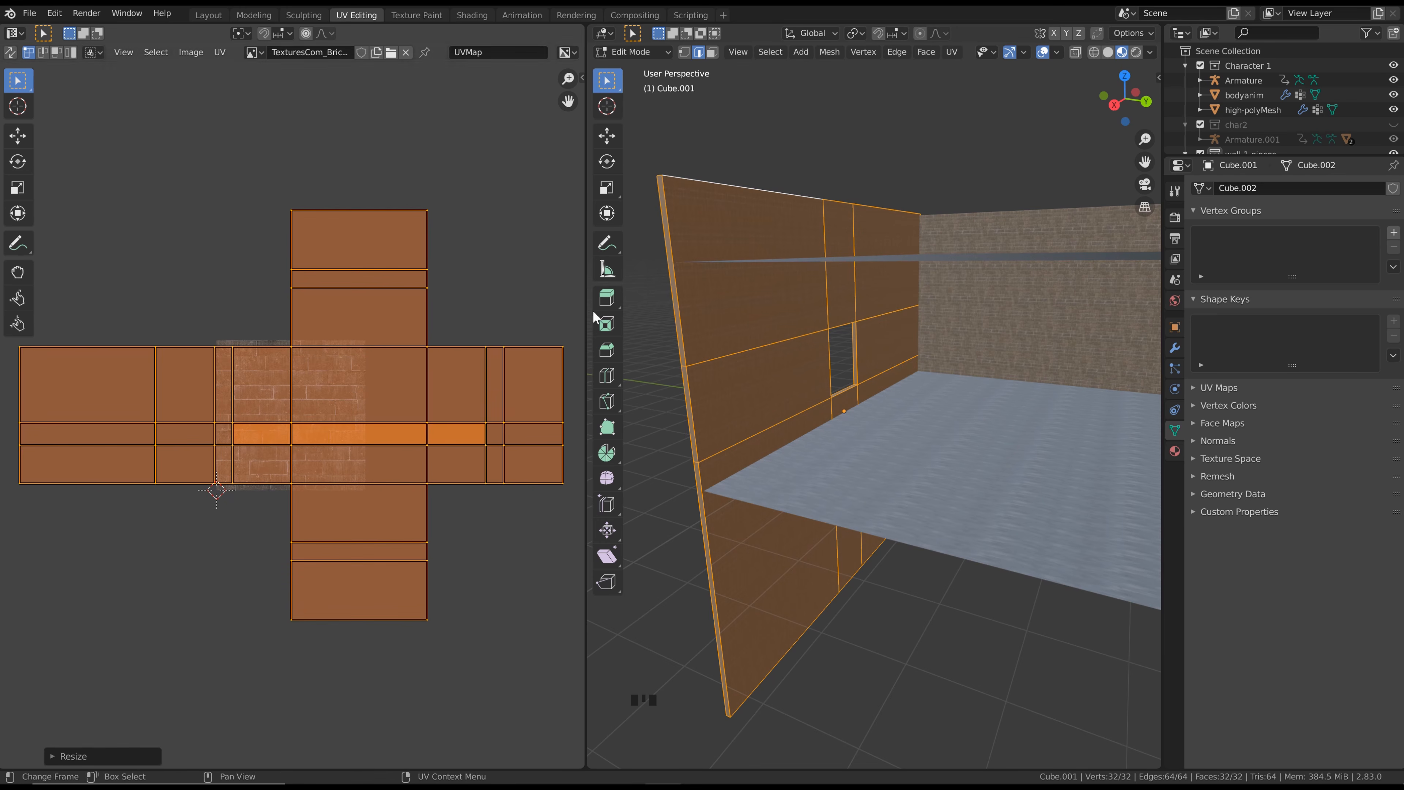
click(480, 15)
Check the end wall's brick tiling against the long wall and make its brick material an independent copy
scroll(426, 264, up, 2)
mouse_move(427, 264)
middle_down()
mouse_move(315, 259)
mouse_move(530, 266)
mouse_move(647, 300)
middle_up()
scroll(391, 273, up, 2)
scroll(391, 273, down, 2)
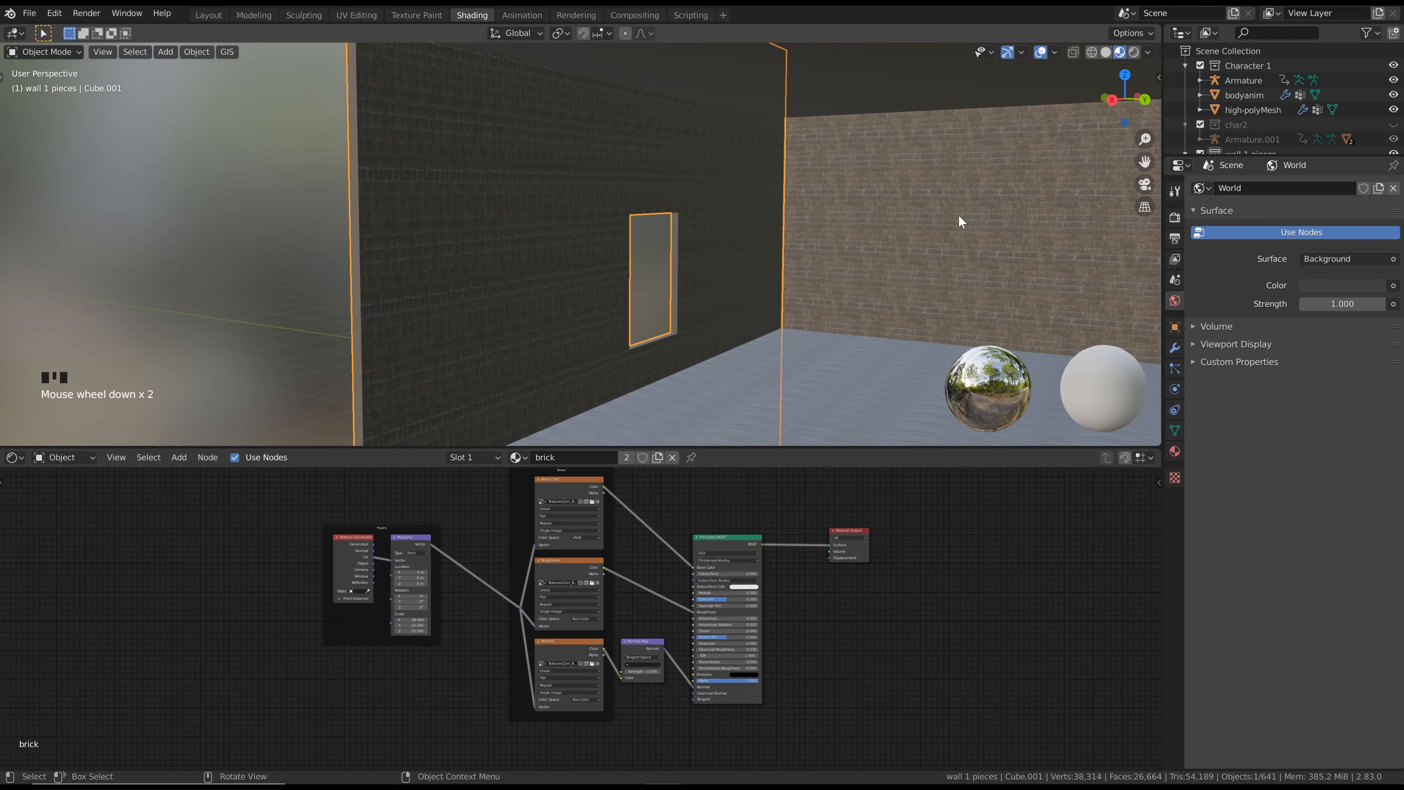
click(659, 457)
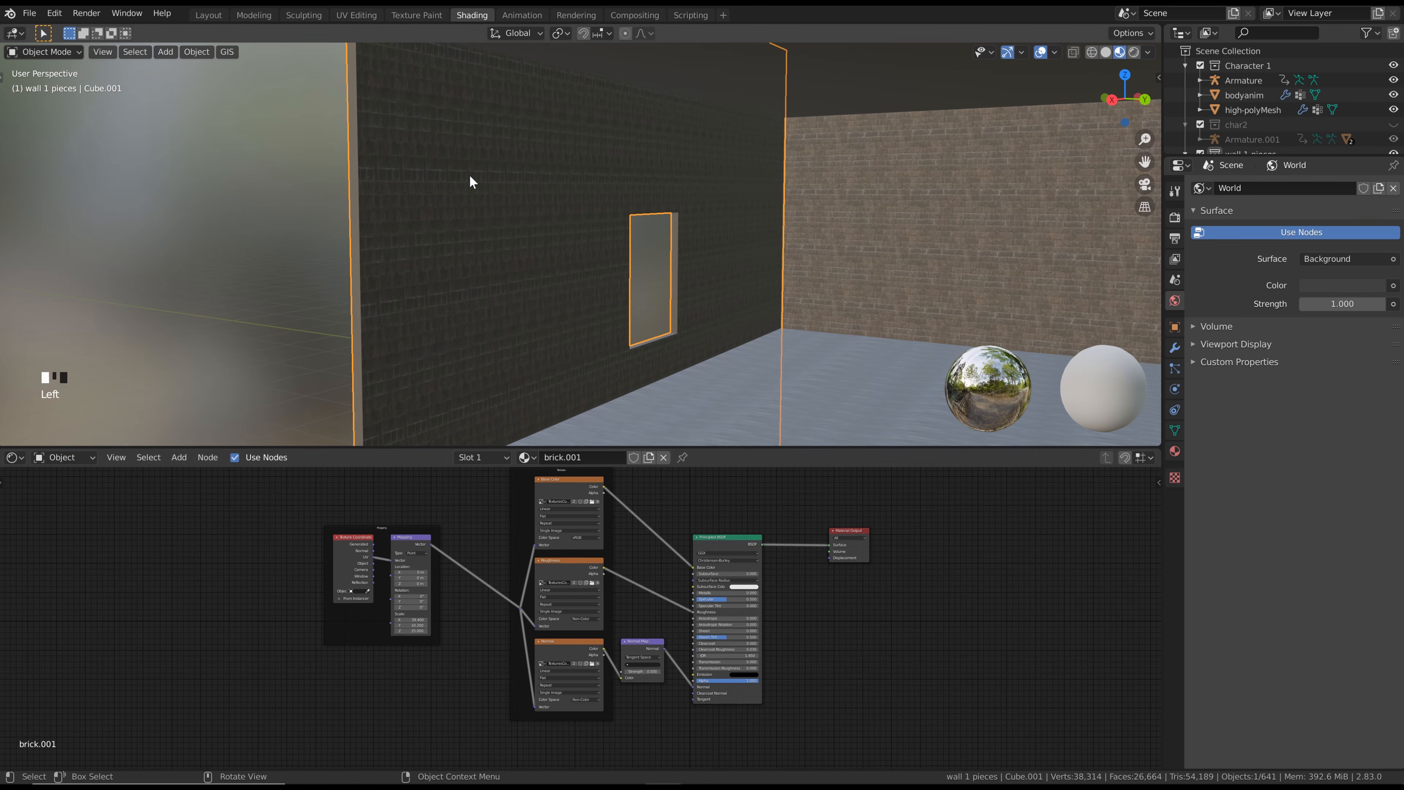
Undo the latest scale changes and set the mapping scale of the end wall's brick material to 15 on all three axes
middle_drag(631, 192, 606, 244)
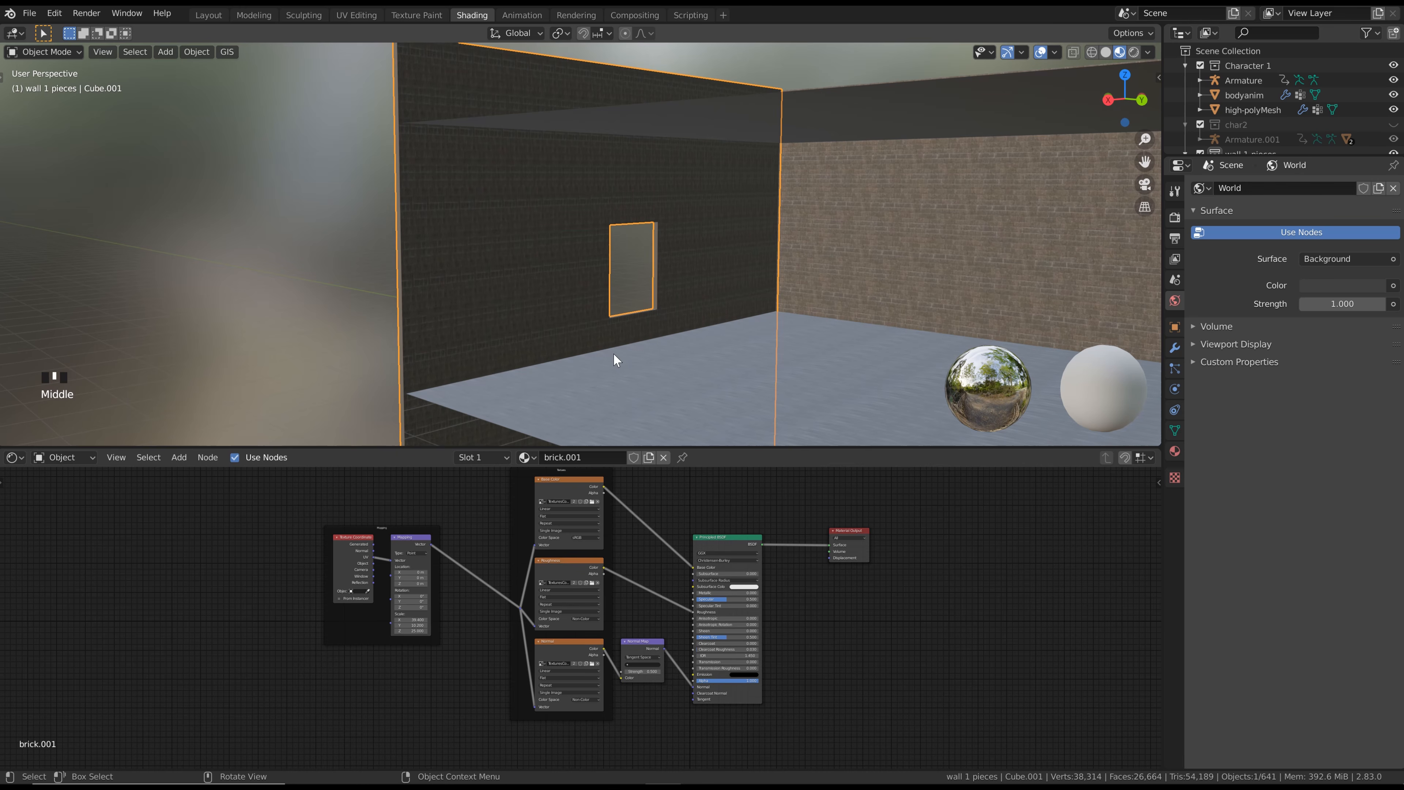
scroll(422, 590, up, 2)
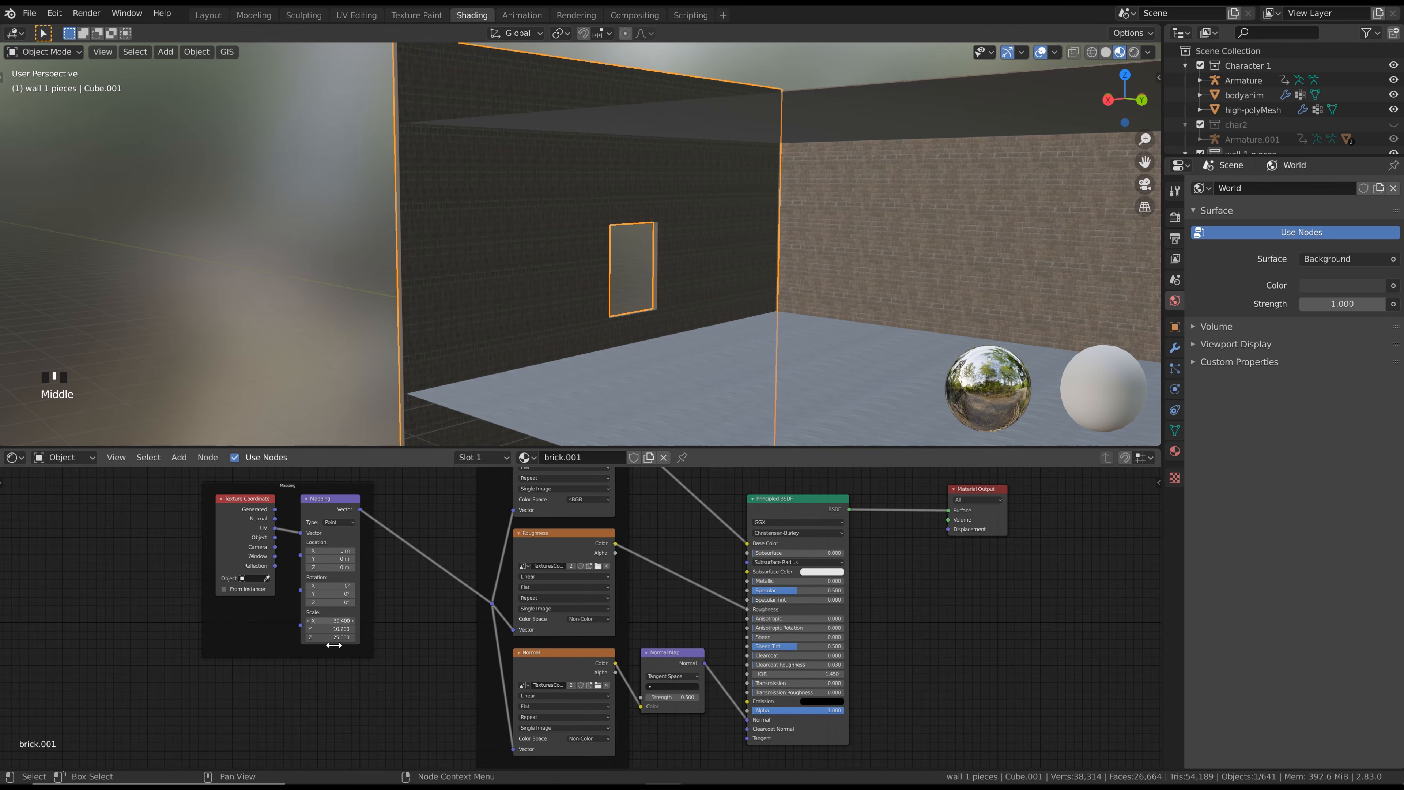
key(ctrl+z)
key(ctrl+z)
key(ctrl+z)
drag(351, 636, 353, 622)
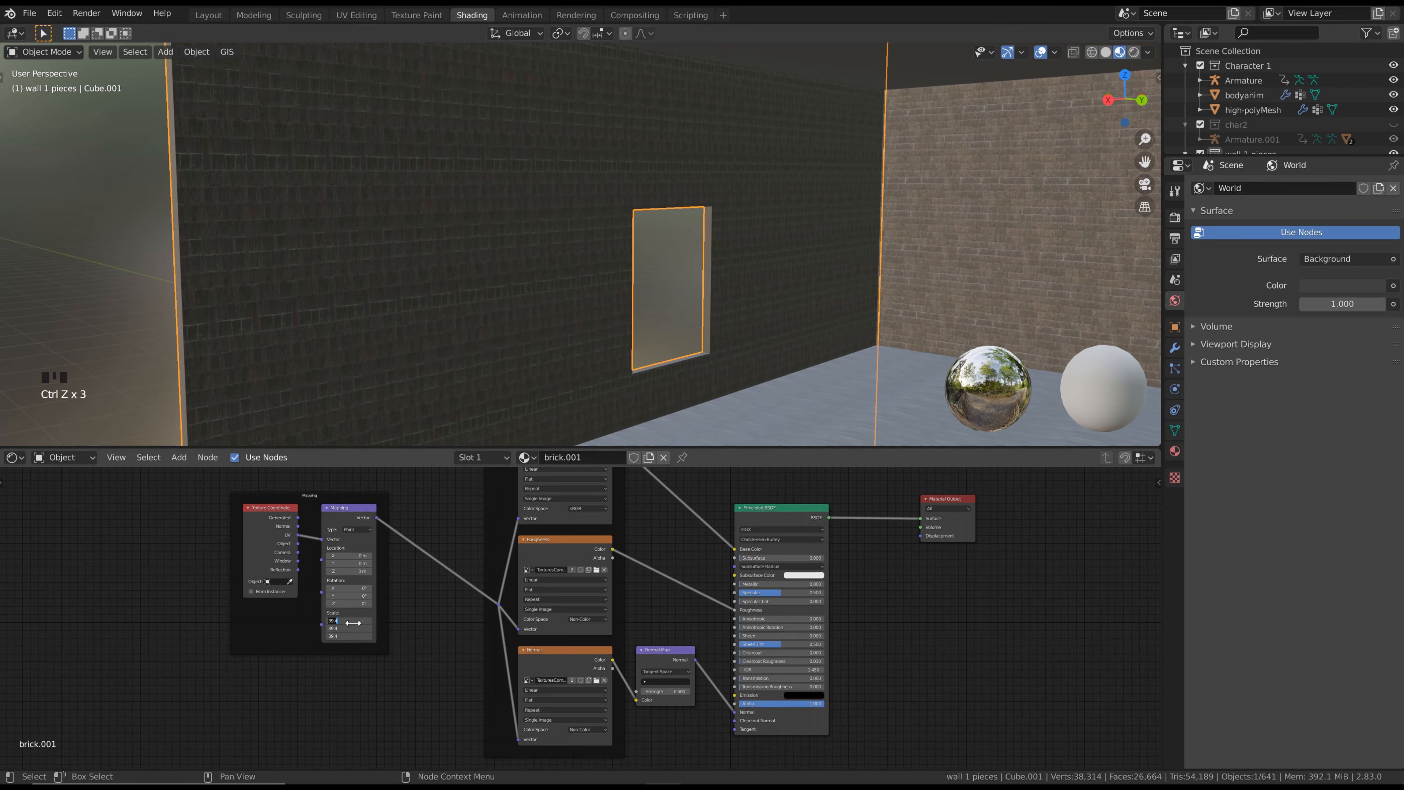
text(15)
click(355, 625)
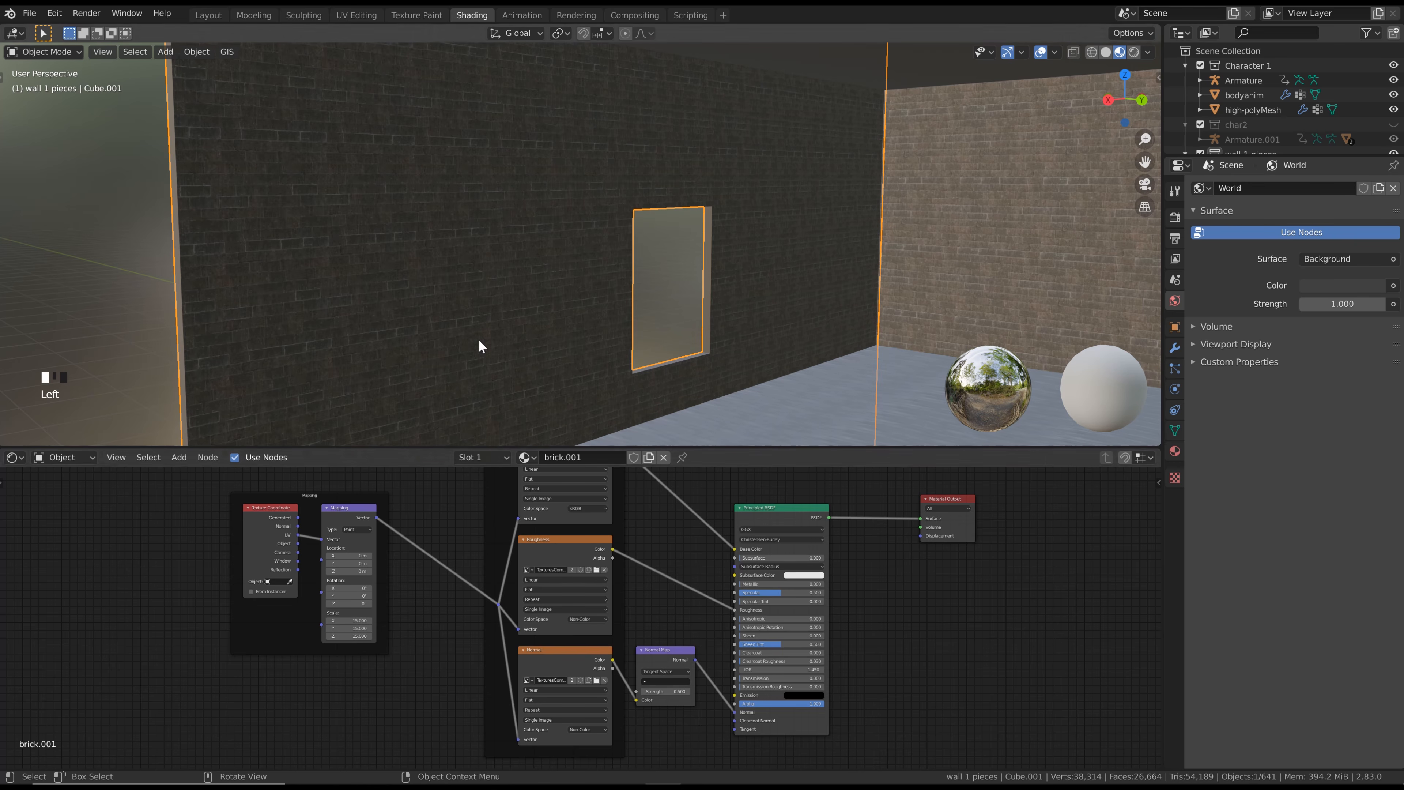
Create a new material on a single shard in the middle of the fractured wall nearest the running character
middle_drag(479, 346, 627, 305)
scroll(708, 314, up, 2)
shift+middle_drag(995, 310, 544, 254)
scroll(618, 257, up, 2)
click(544, 238)
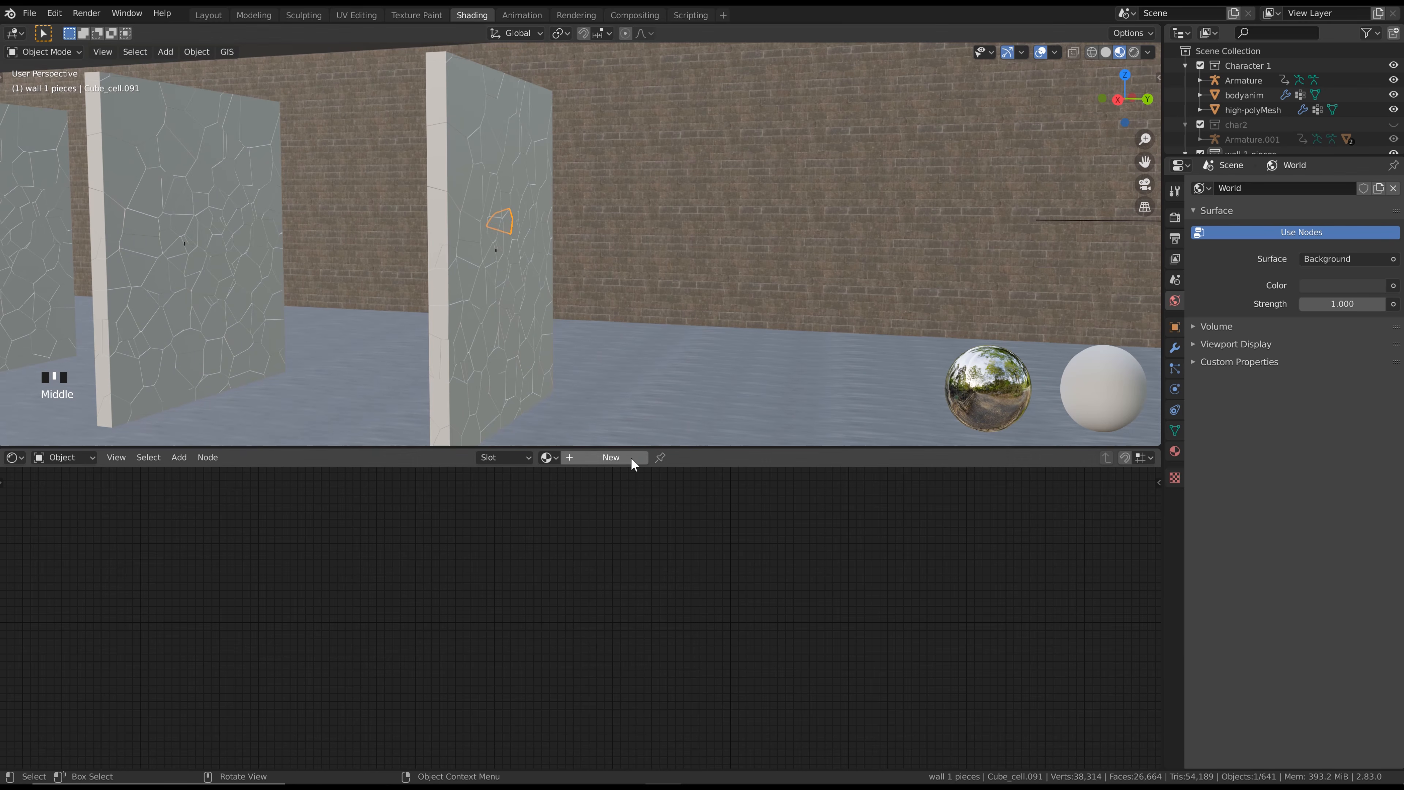
click(620, 455)
key(Home)
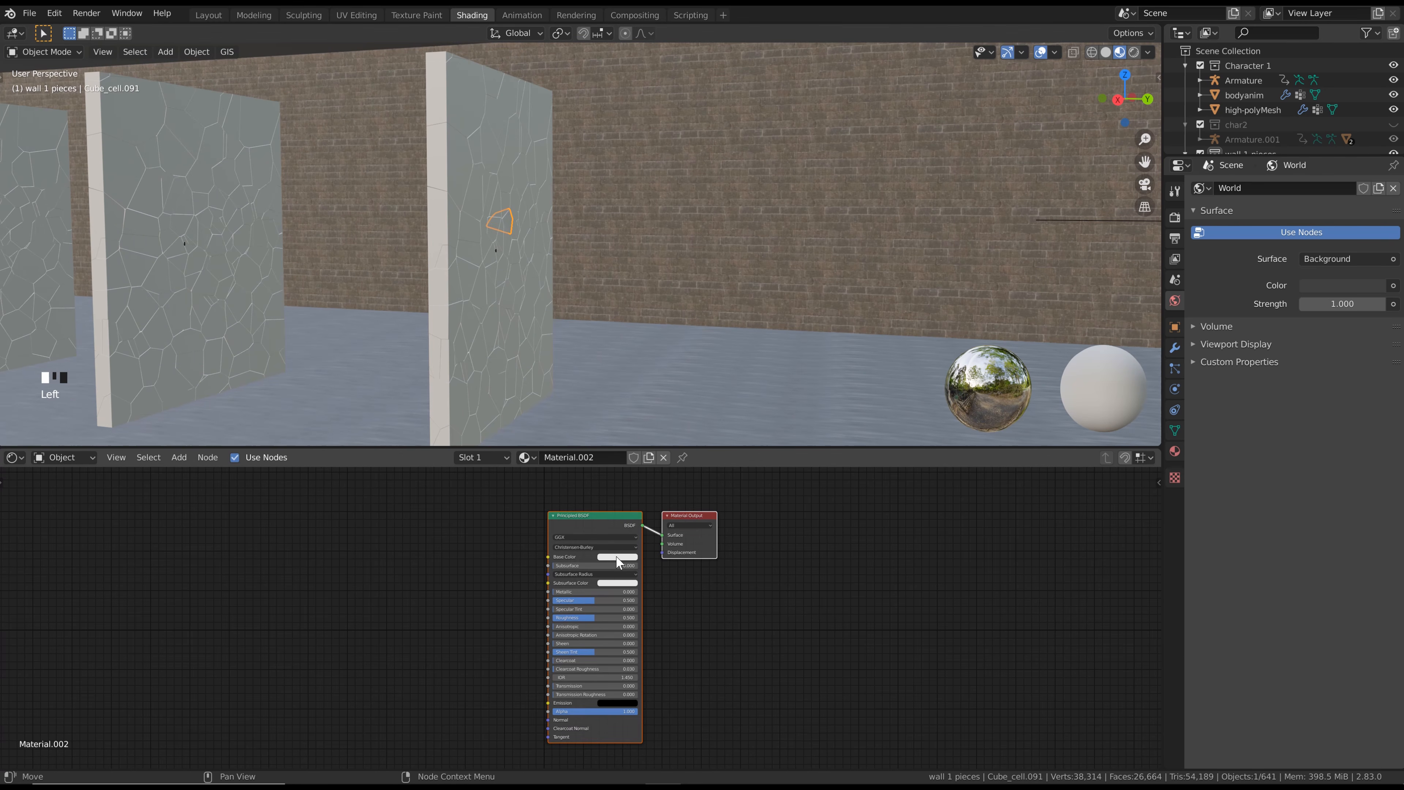
Set the shard material's base color to black and raise its roughness slightly
click(618, 556)
drag(666, 448, 666, 544)
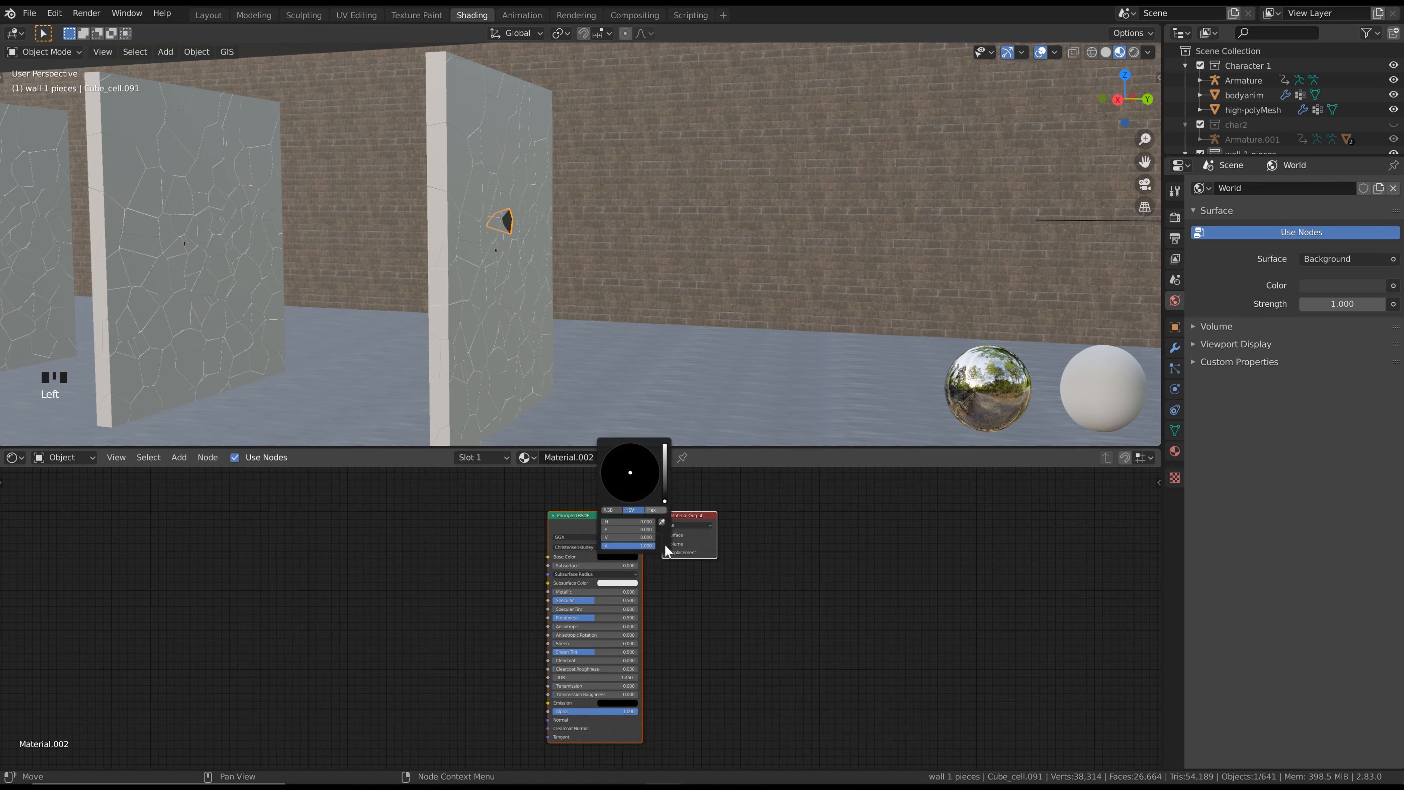
drag(587, 616, 609, 617)
middle_drag(564, 383, 497, 233)
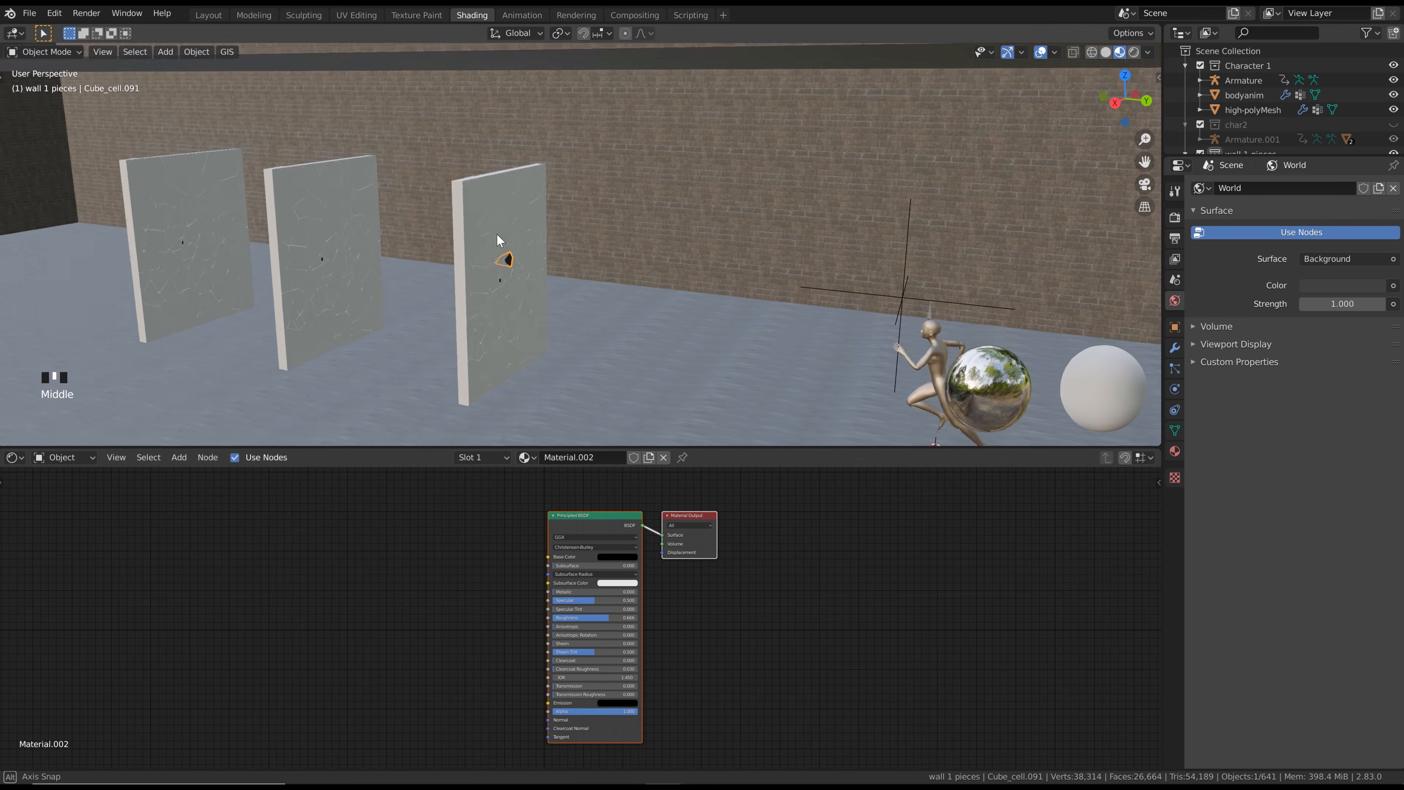
scroll(547, 221, up, 4)
scroll(559, 213, down, 3)
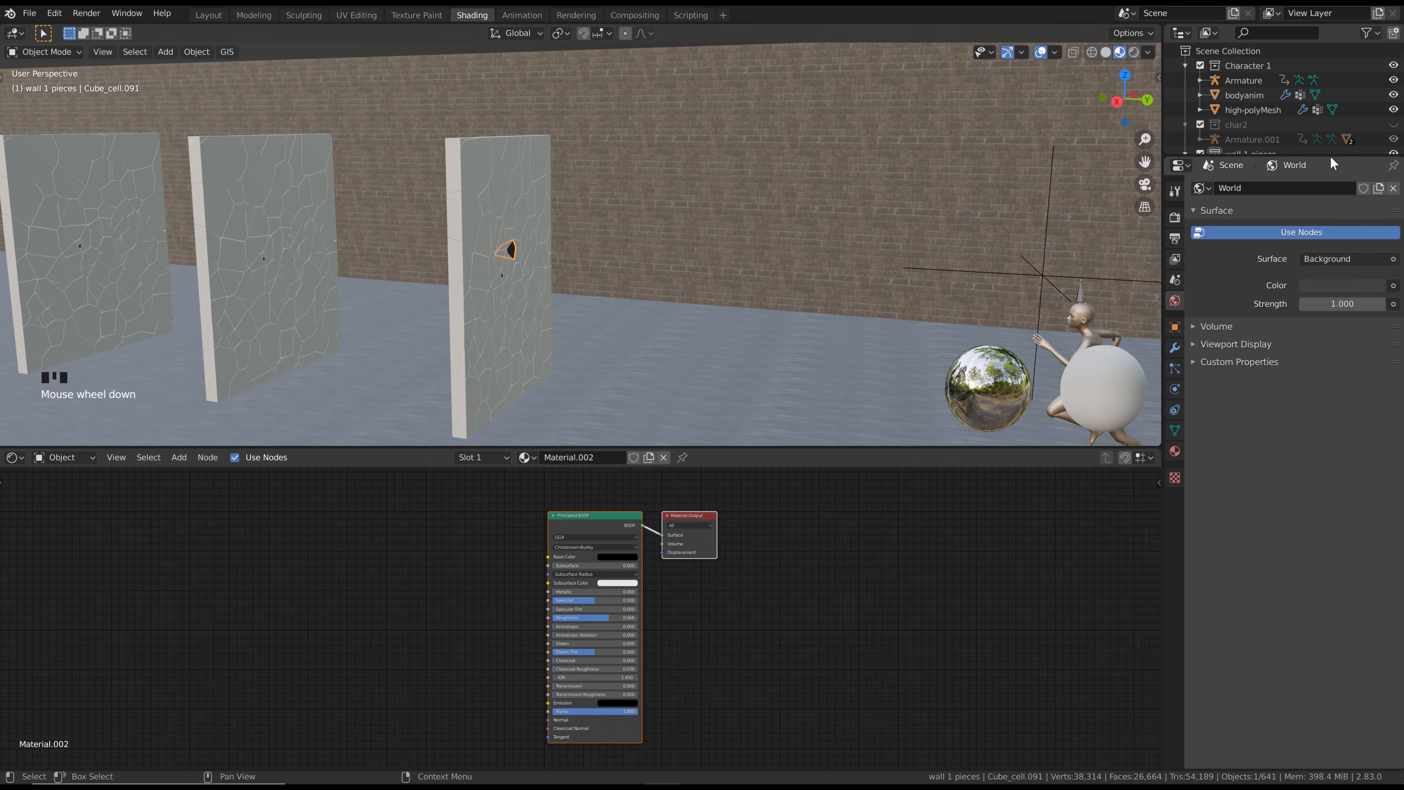
Try to link the shard's black material to every object in the wall 1 pieces collection
drag(1331, 157, 1345, 402)
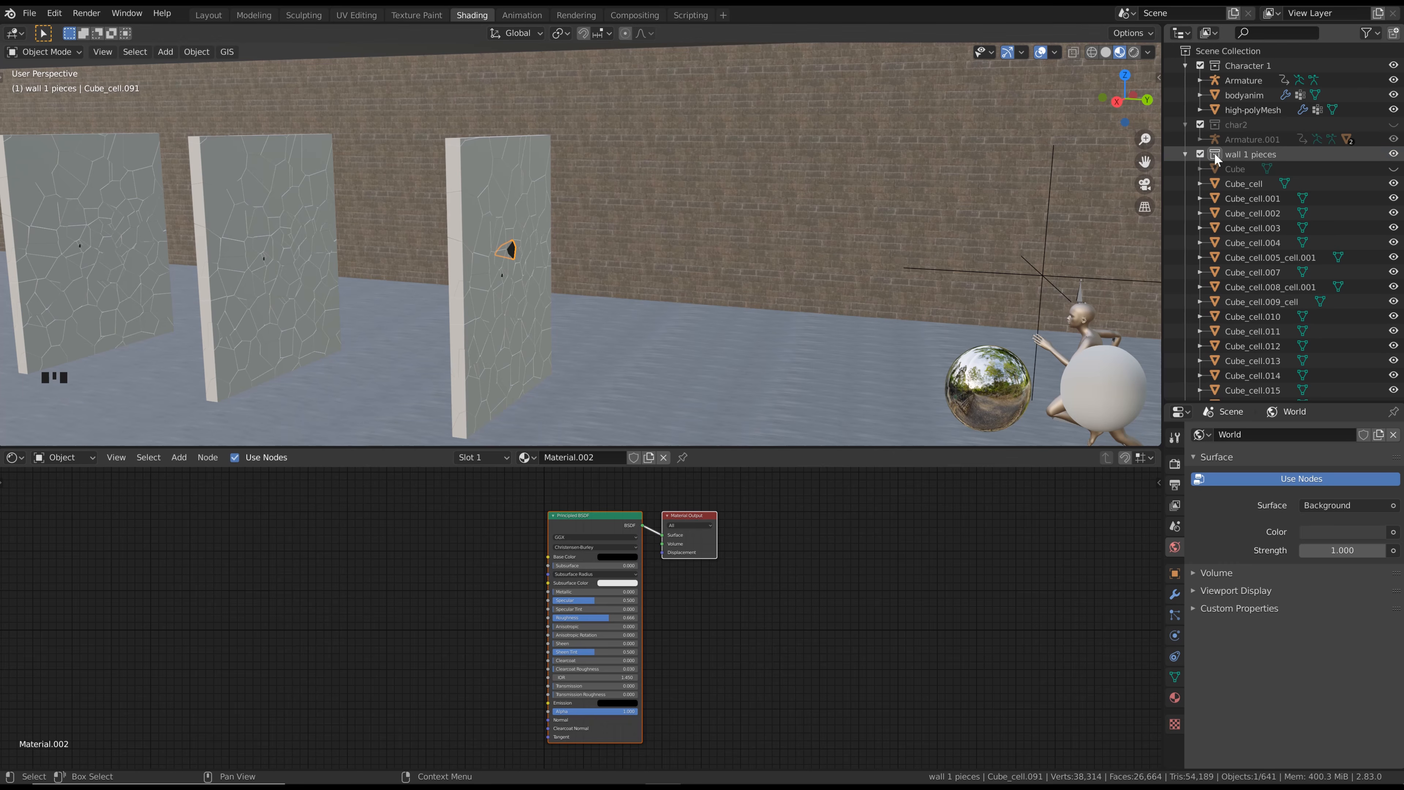
right_click(1244, 157)
click(1245, 160)
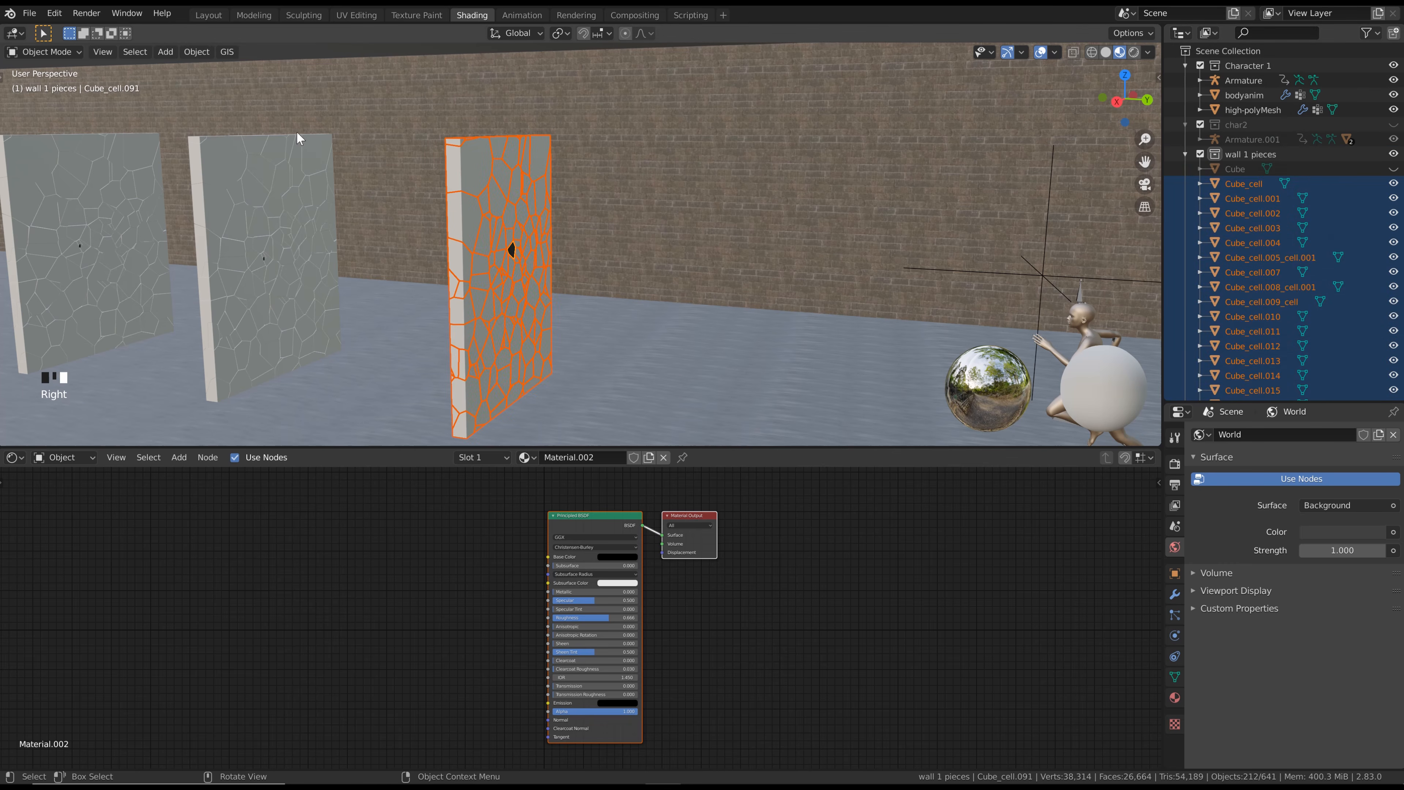
click(215, 52)
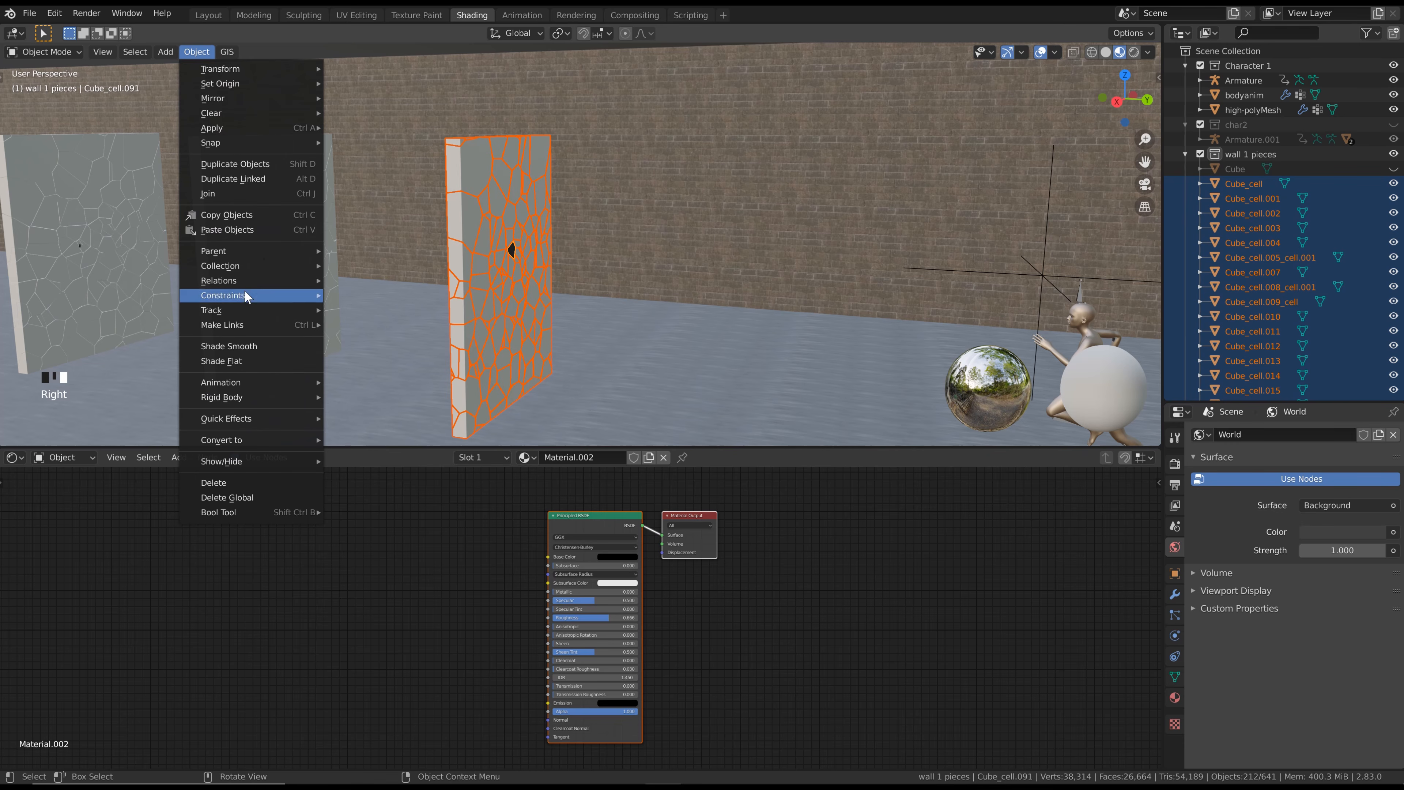
mouse_move(225, 325)
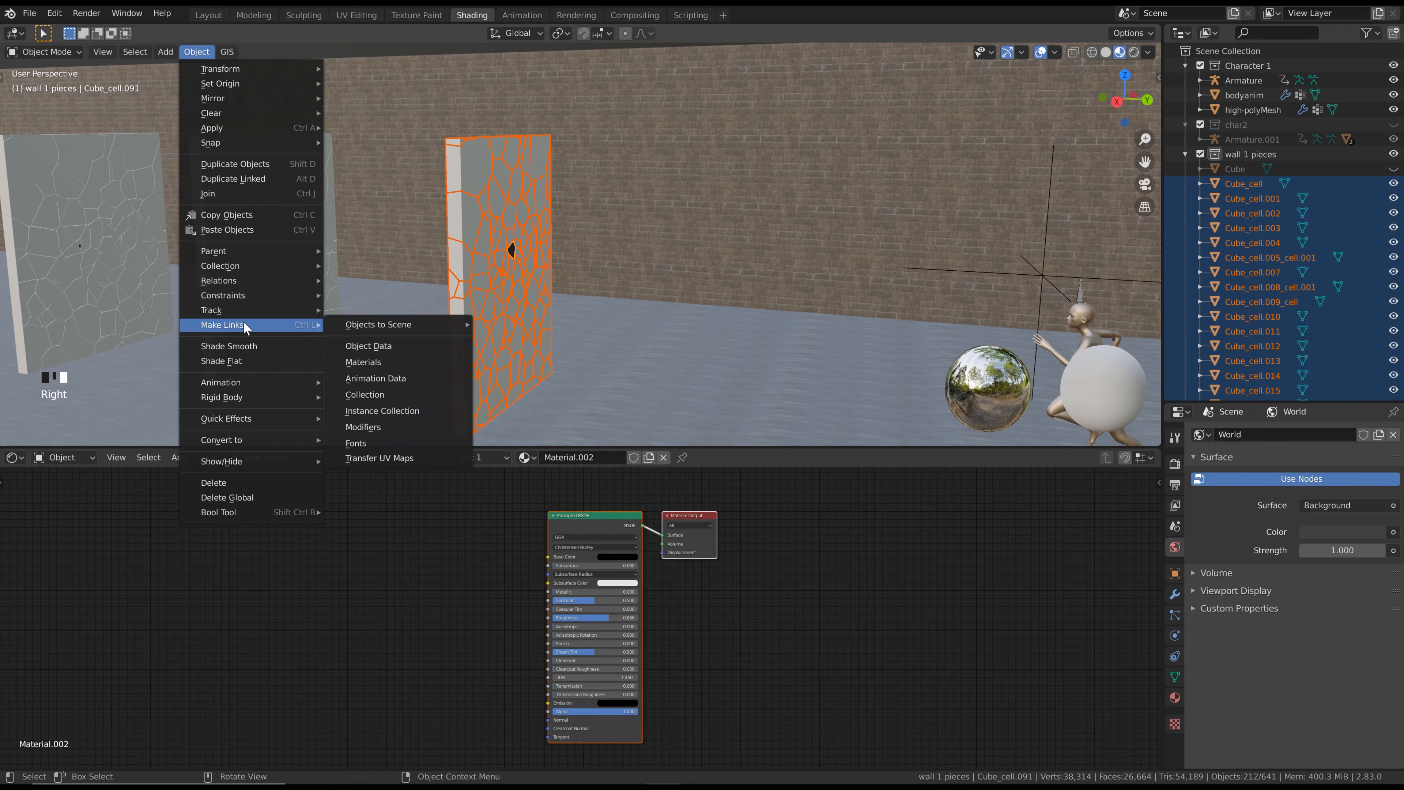
click(381, 363)
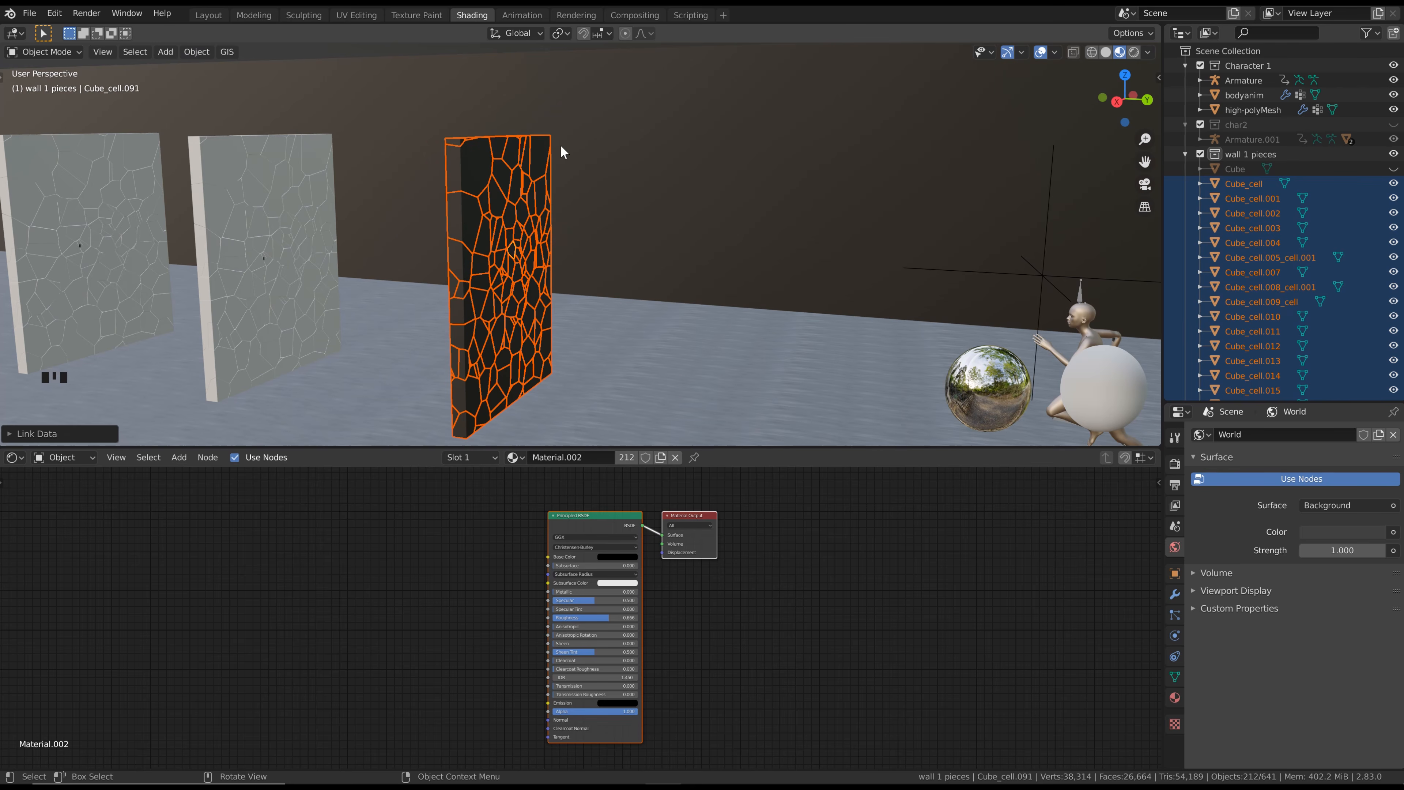
scroll(560, 152, down, 3)
scroll(623, 200, up, 1)
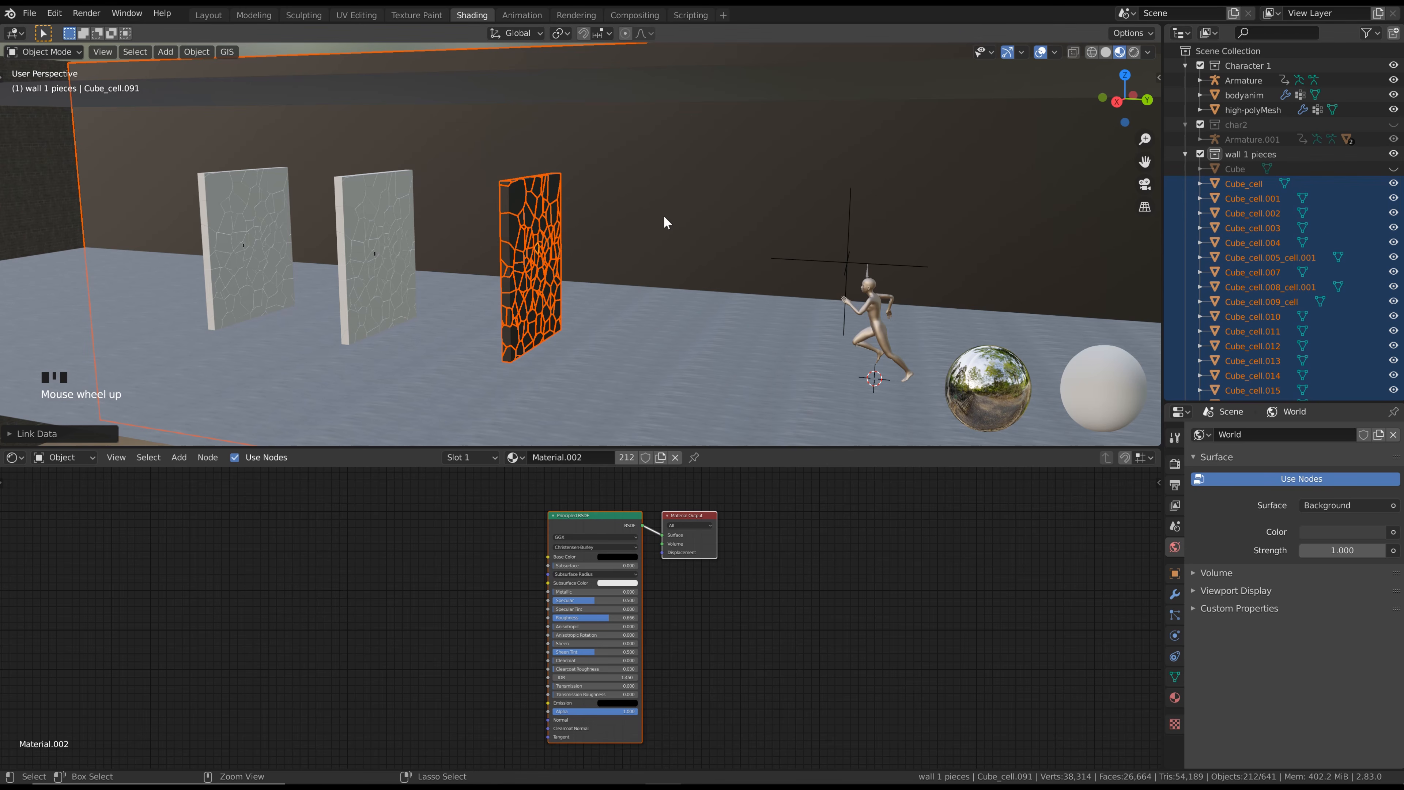
key(ctrl+z)
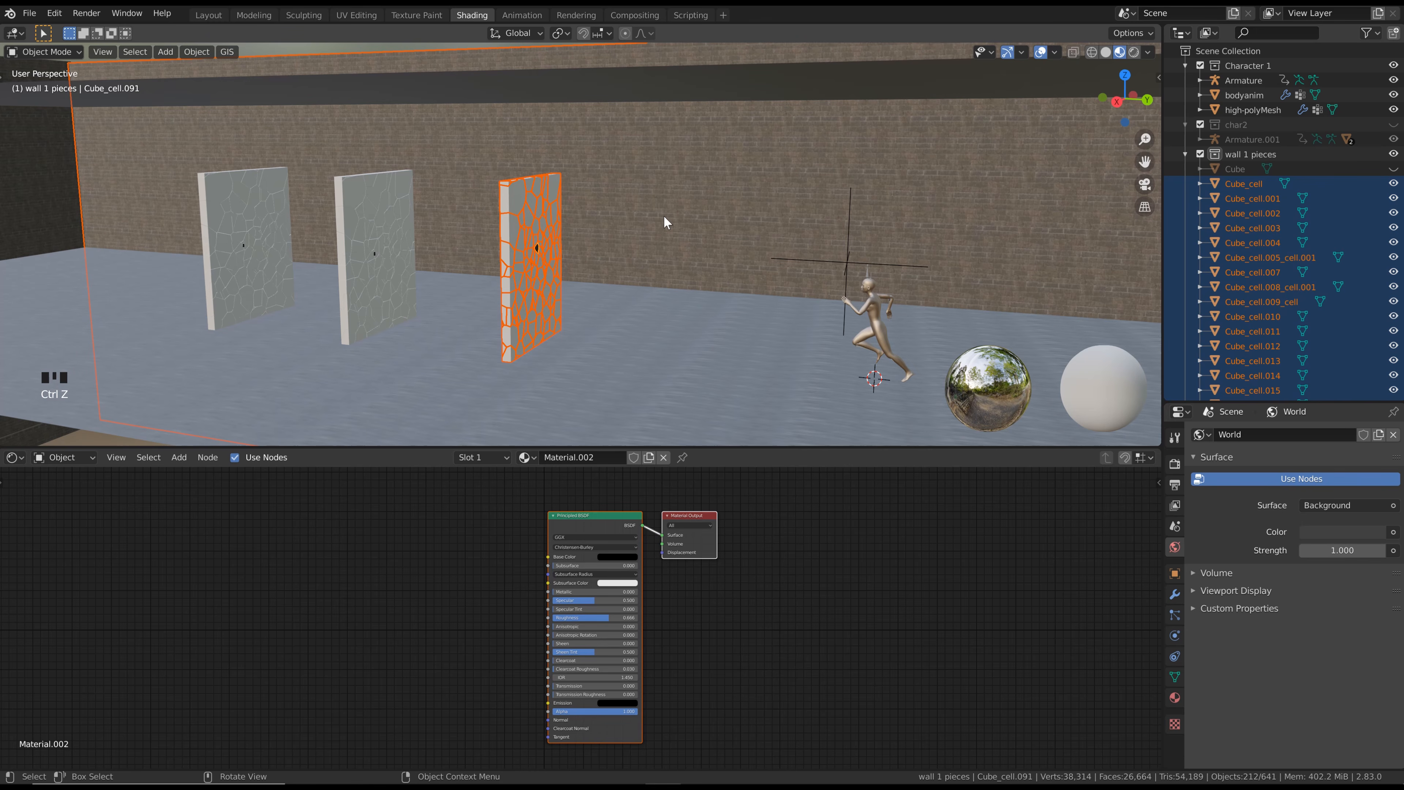
Move the long brick wall, Plane.001, out of the wall 1 pieces collection into the Scene Collection
click(664, 217)
scroll(1239, 257, down, 15)
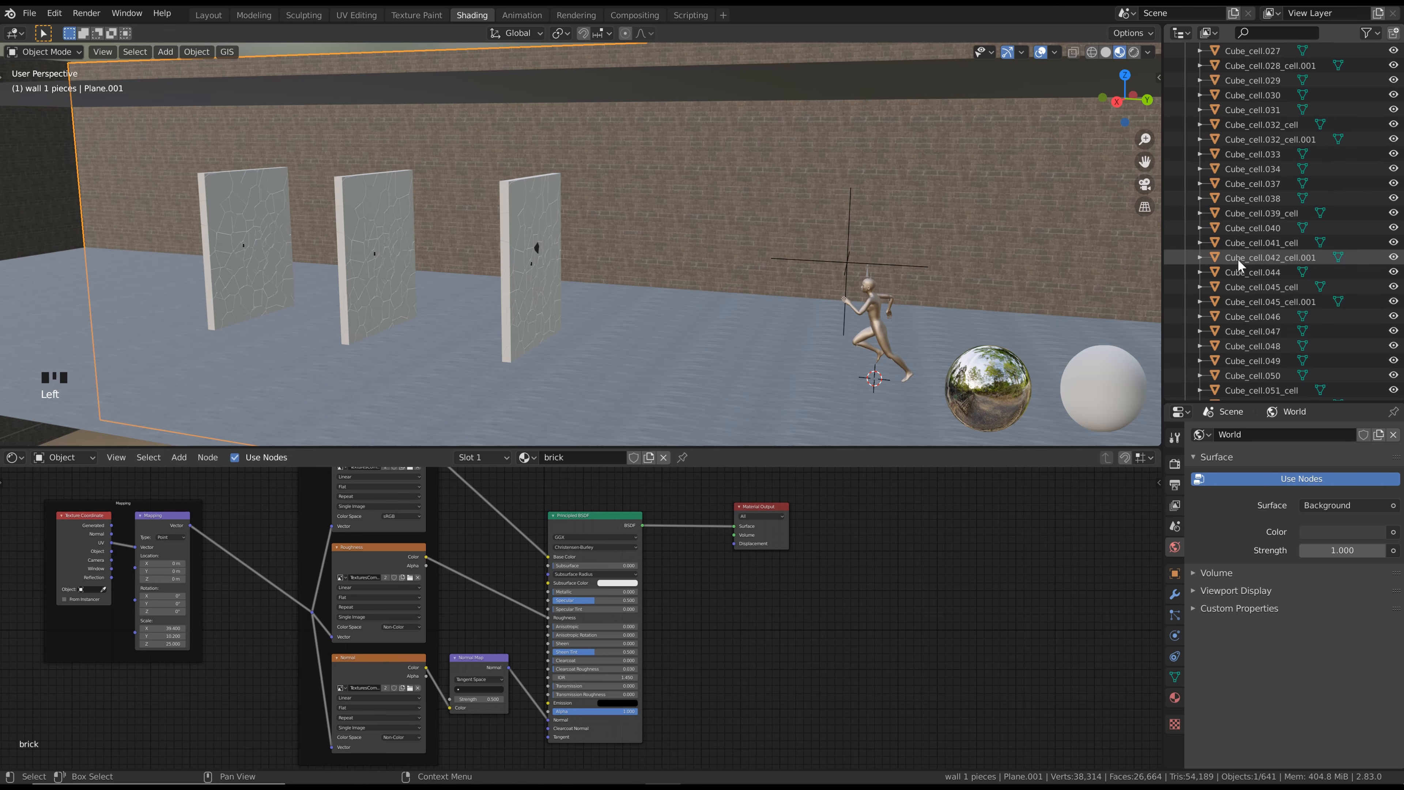
scroll(1237, 261, down, 15)
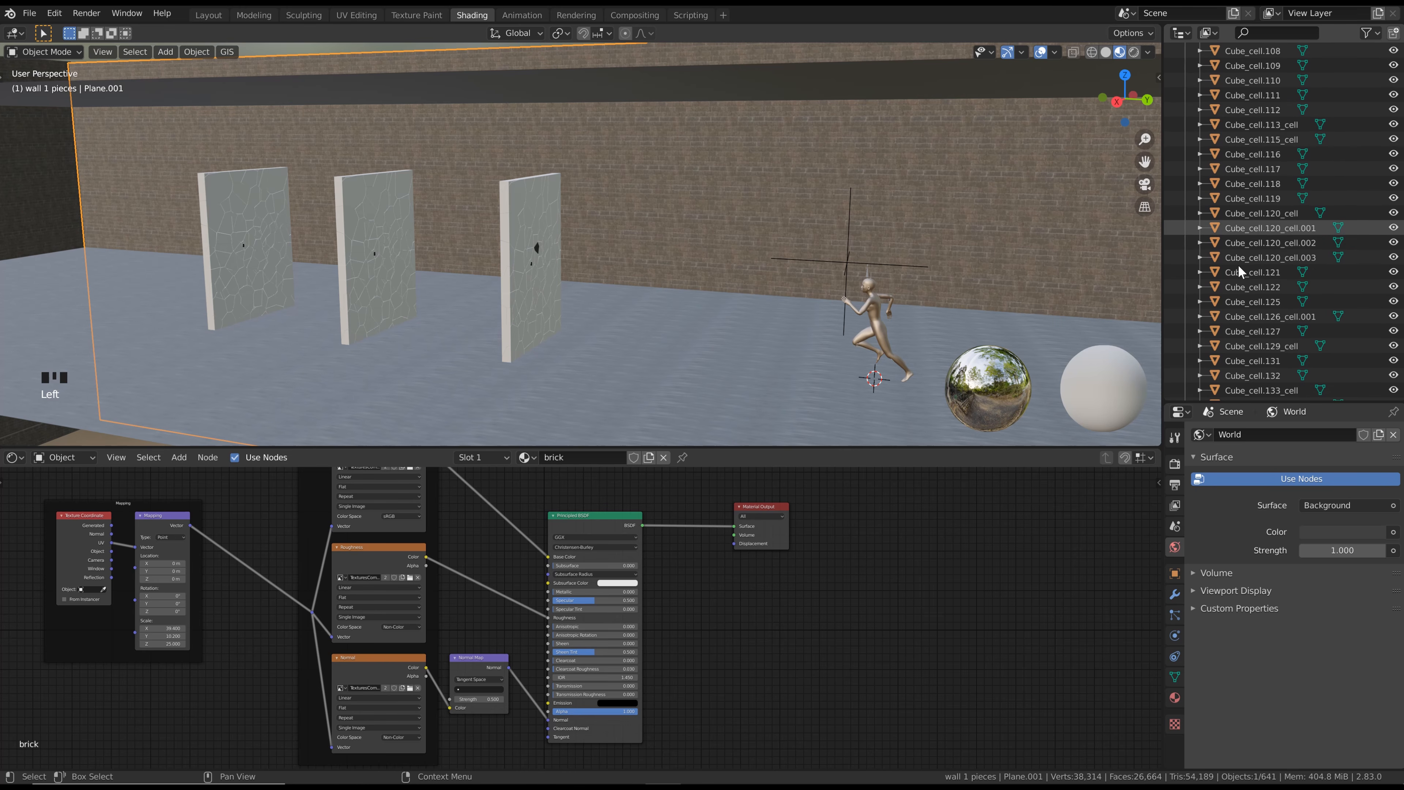
scroll(1238, 269, down, 15)
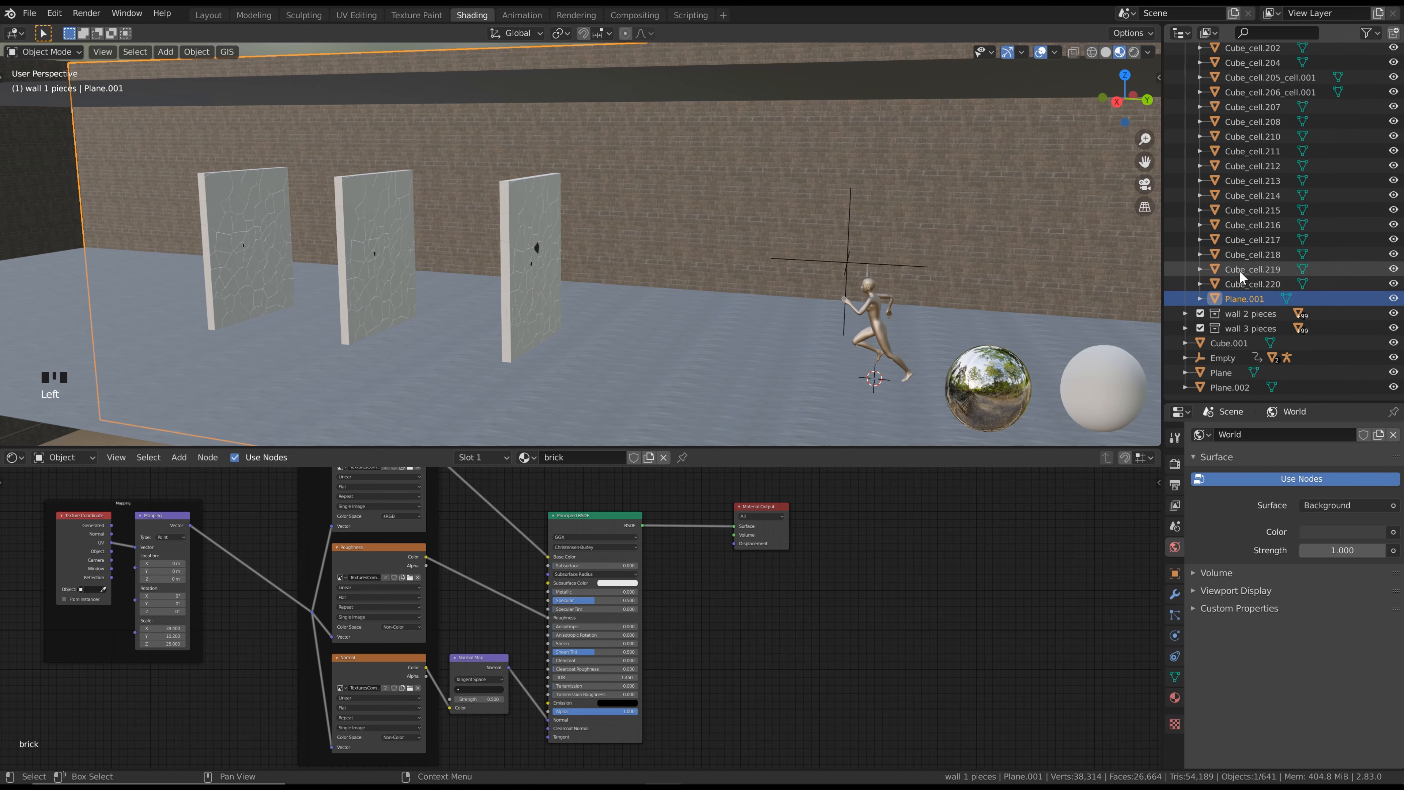
drag(1232, 297, 1222, 392)
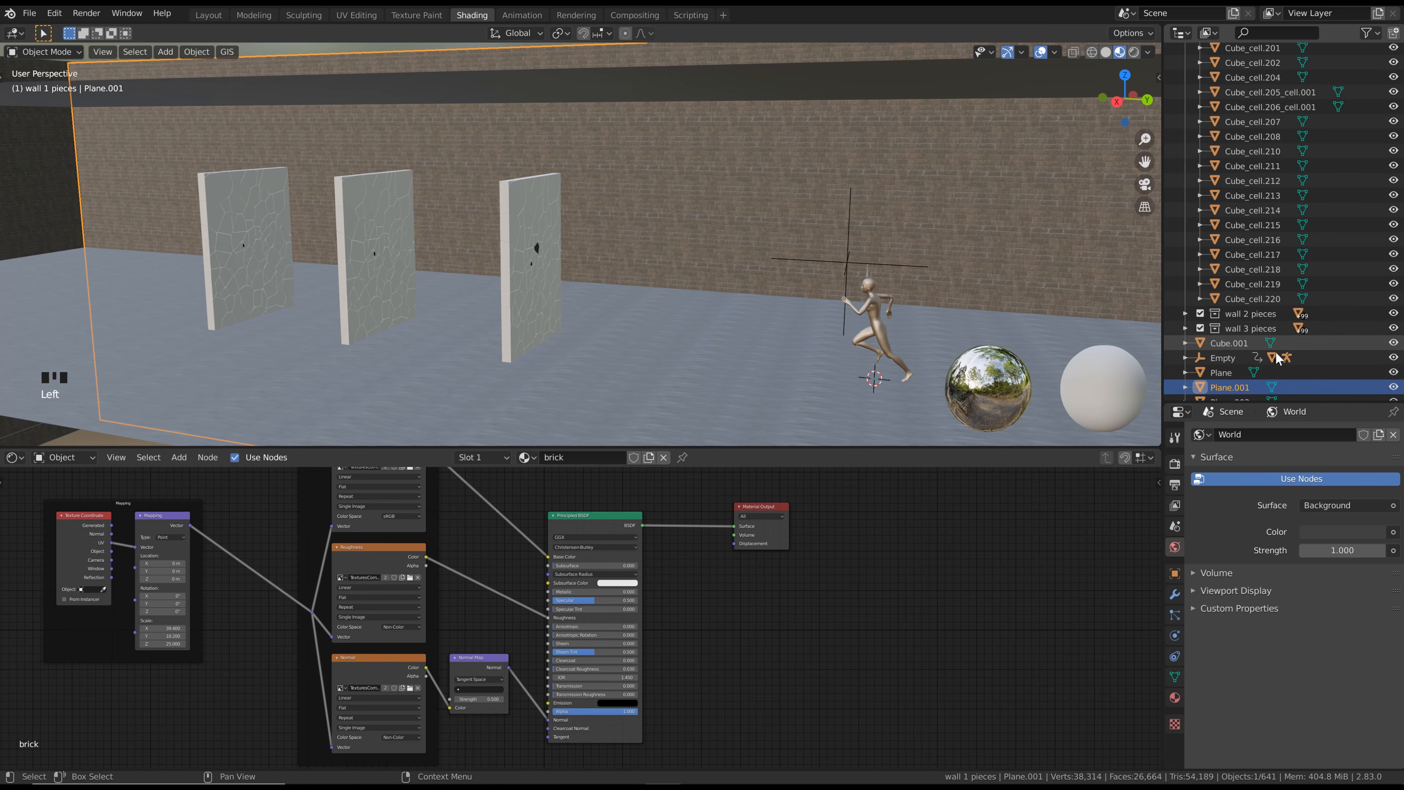
scroll(1238, 272, up, 13)
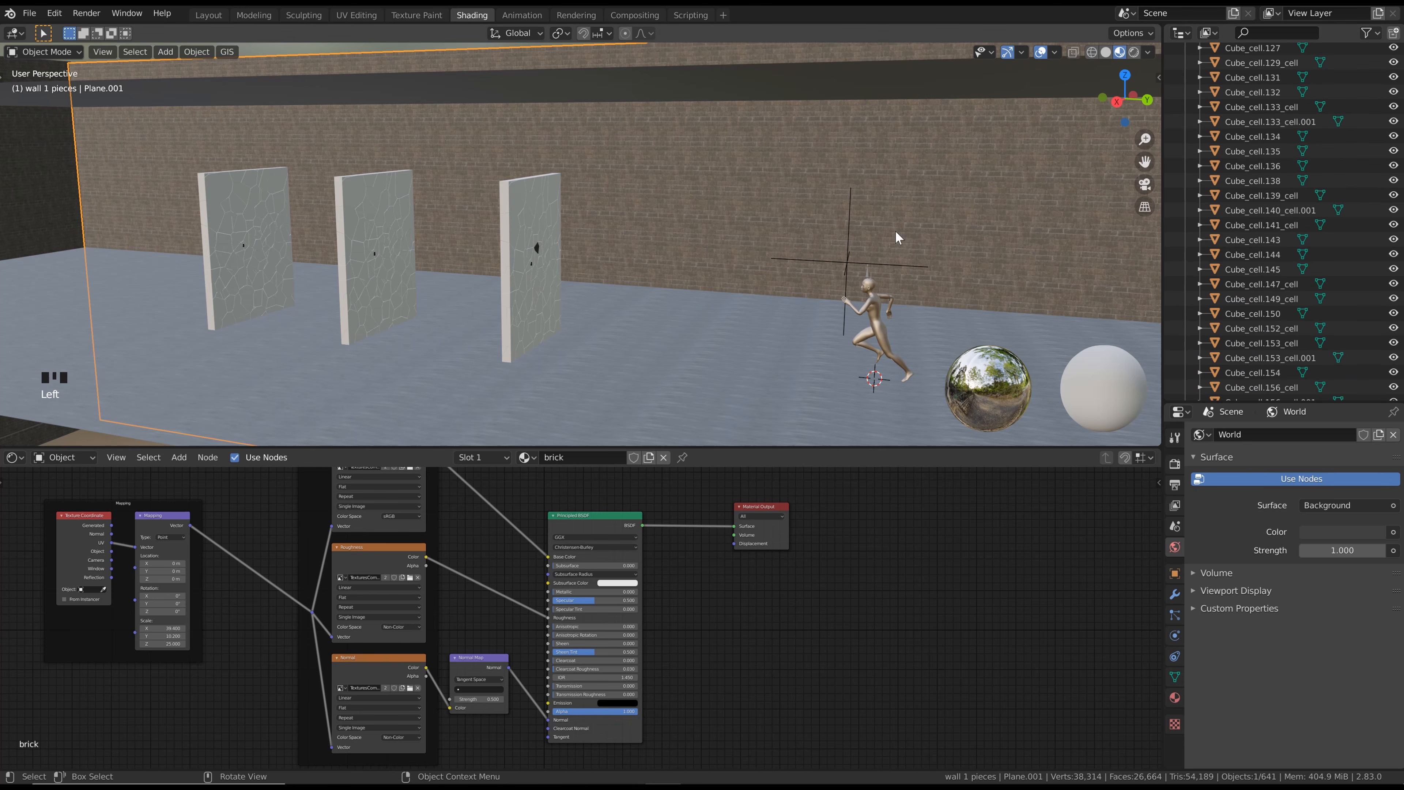
With the black shard active, select all objects of the wall 1 pieces collection and link its material to them
click(536, 250)
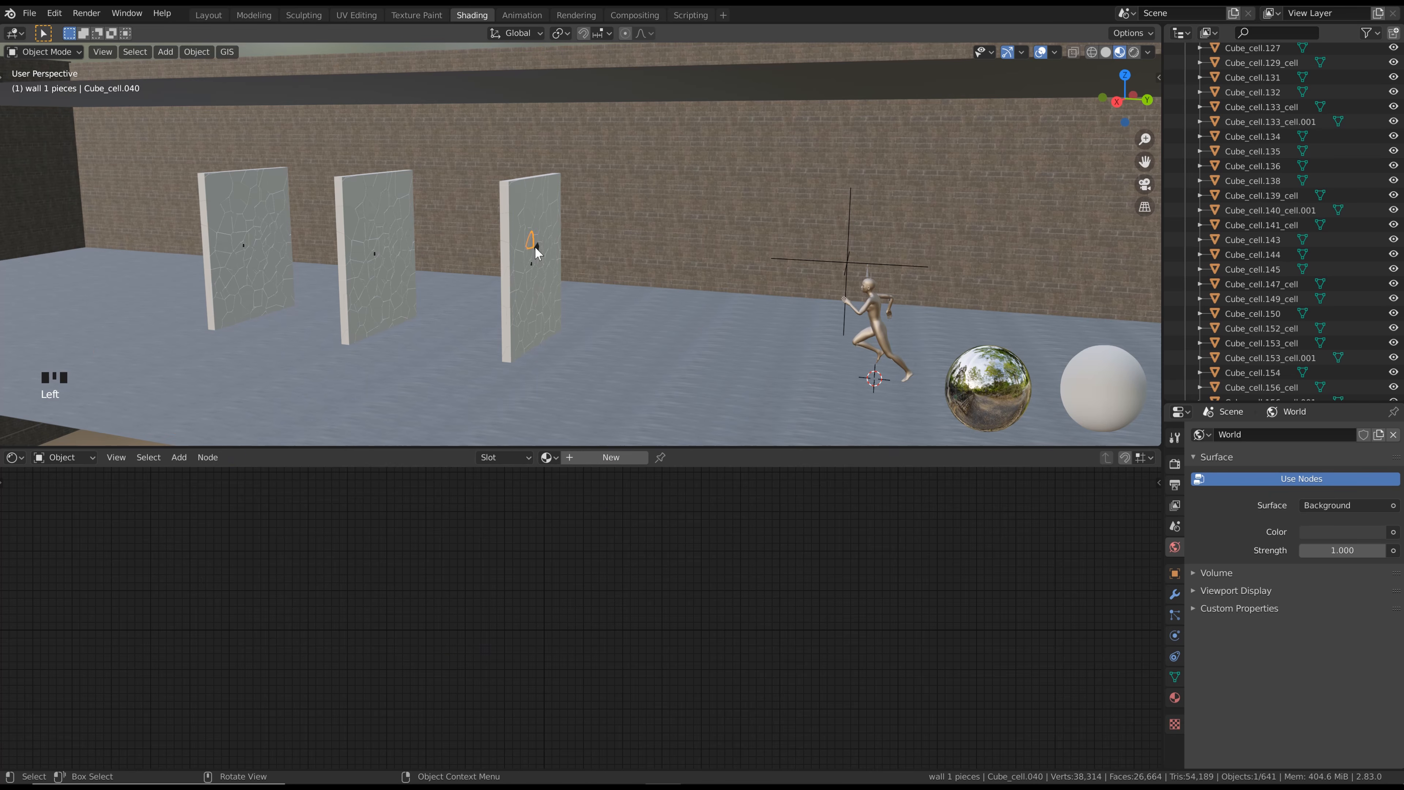
scroll(535, 246, up, 3)
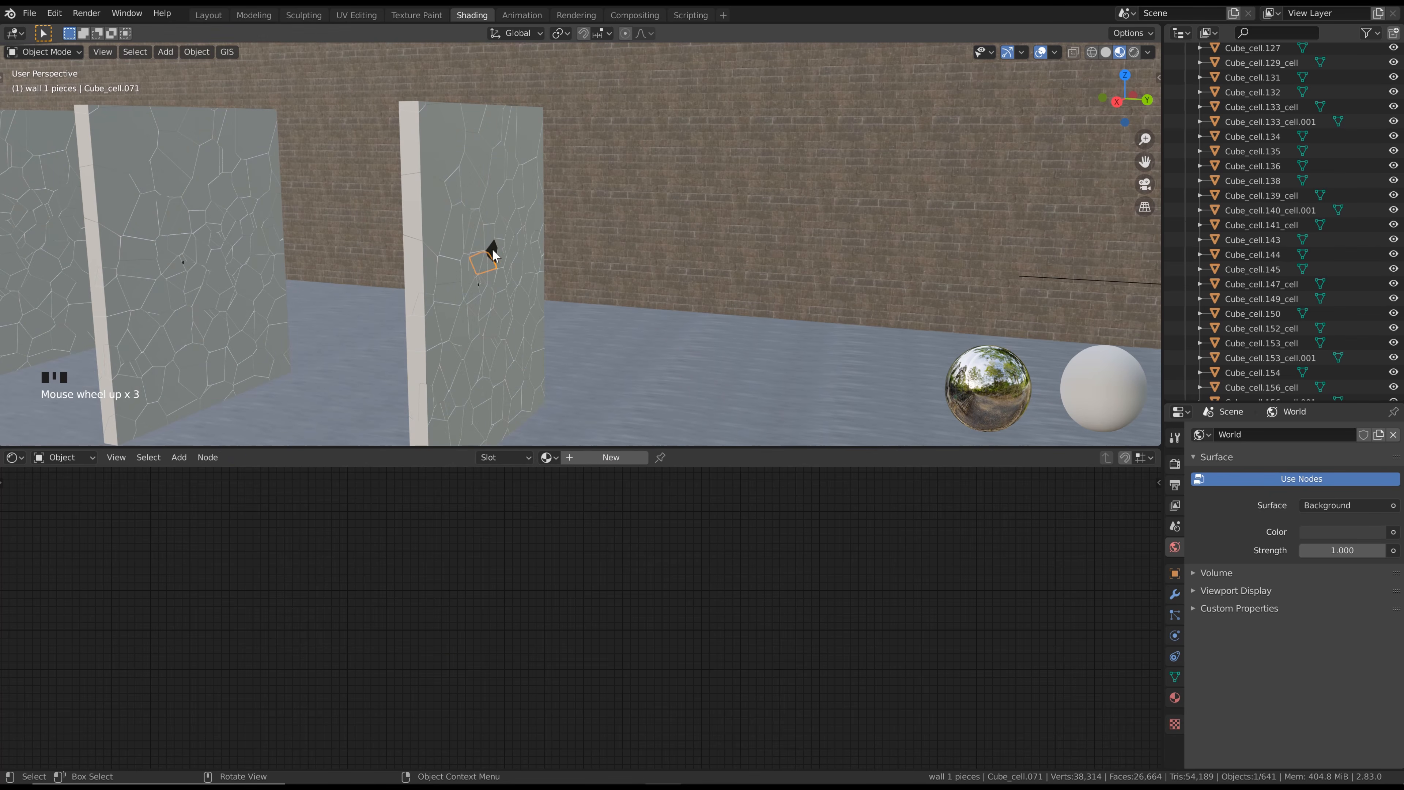
click(492, 249)
scroll(1294, 180, up, 5)
scroll(1294, 181, up, 20)
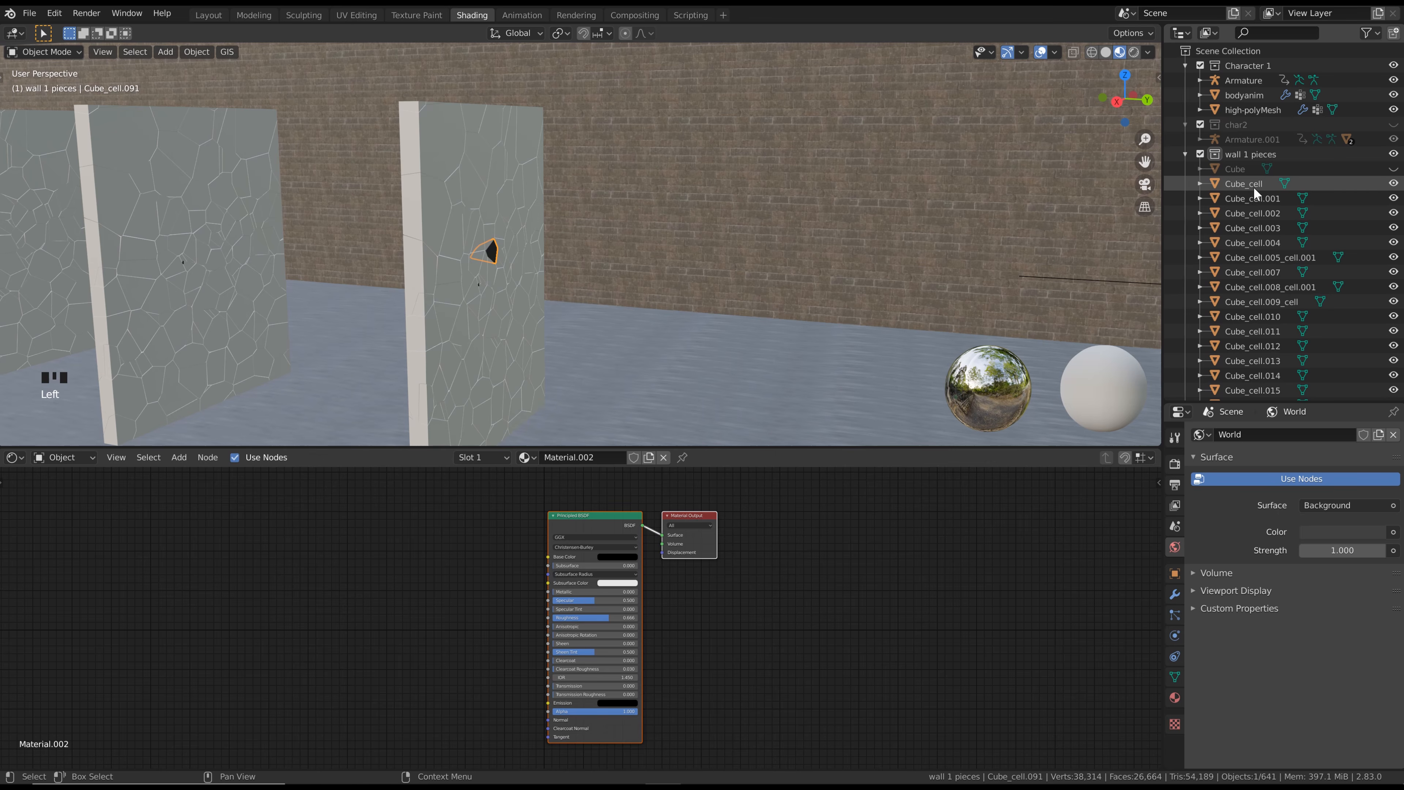
right_click(1238, 156)
click(1241, 160)
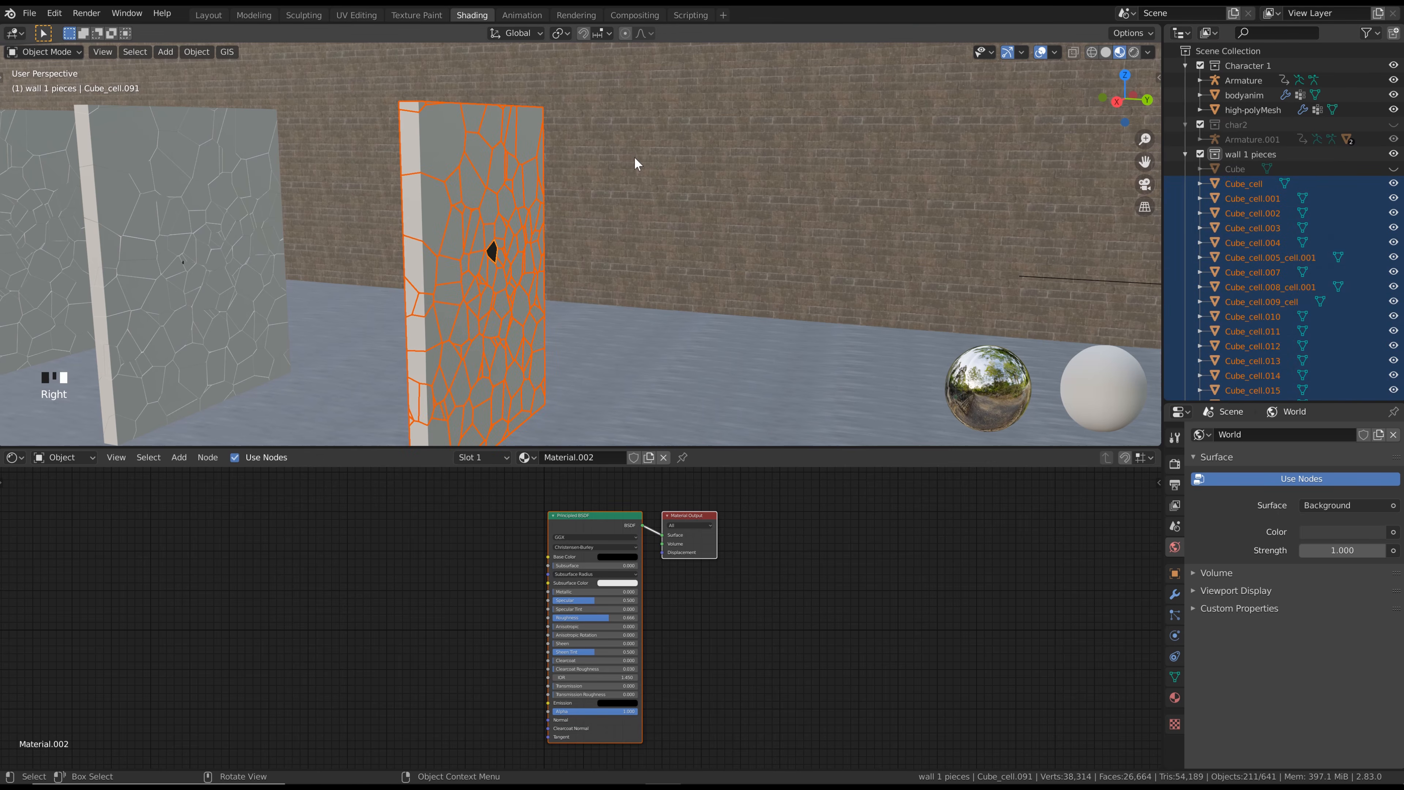
click(196, 52)
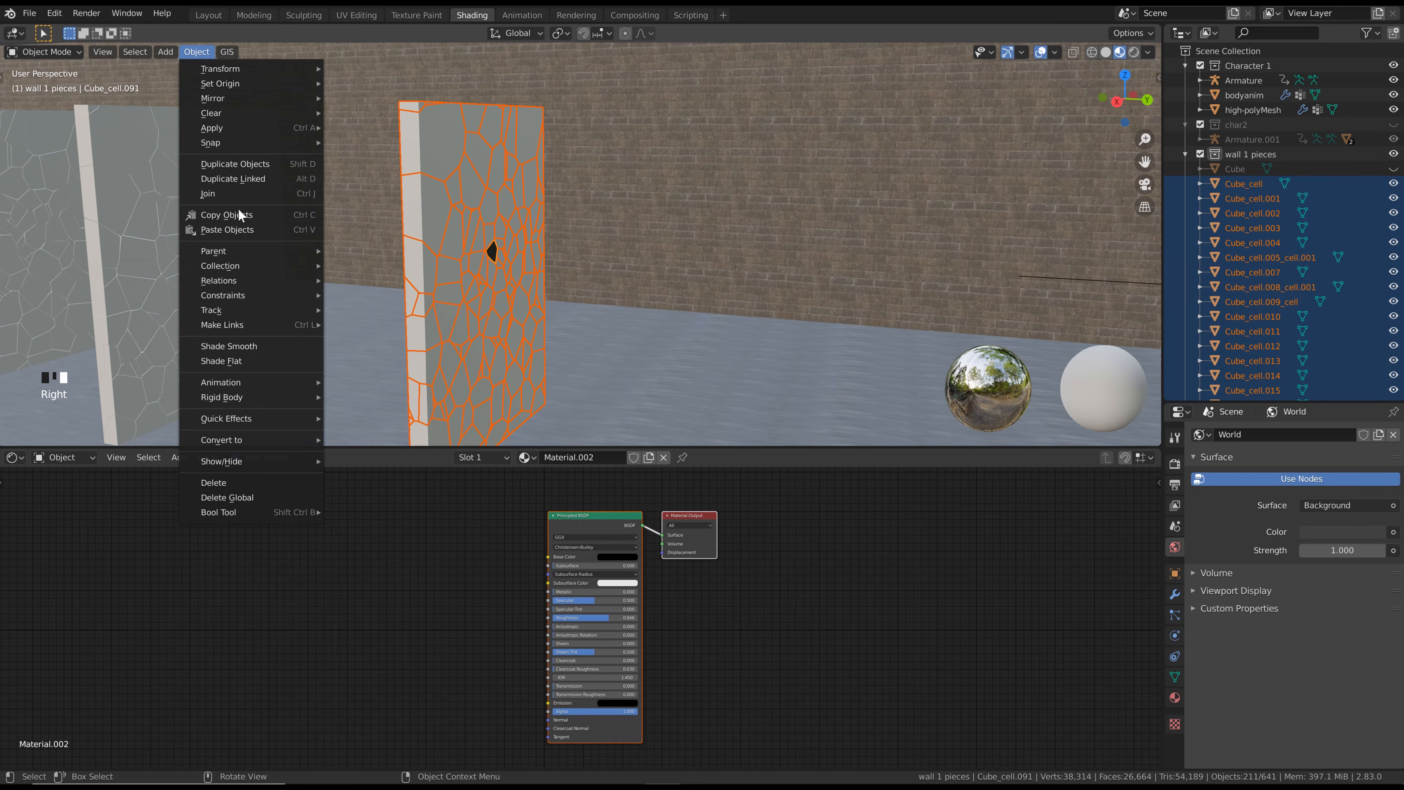
mouse_move(256, 327)
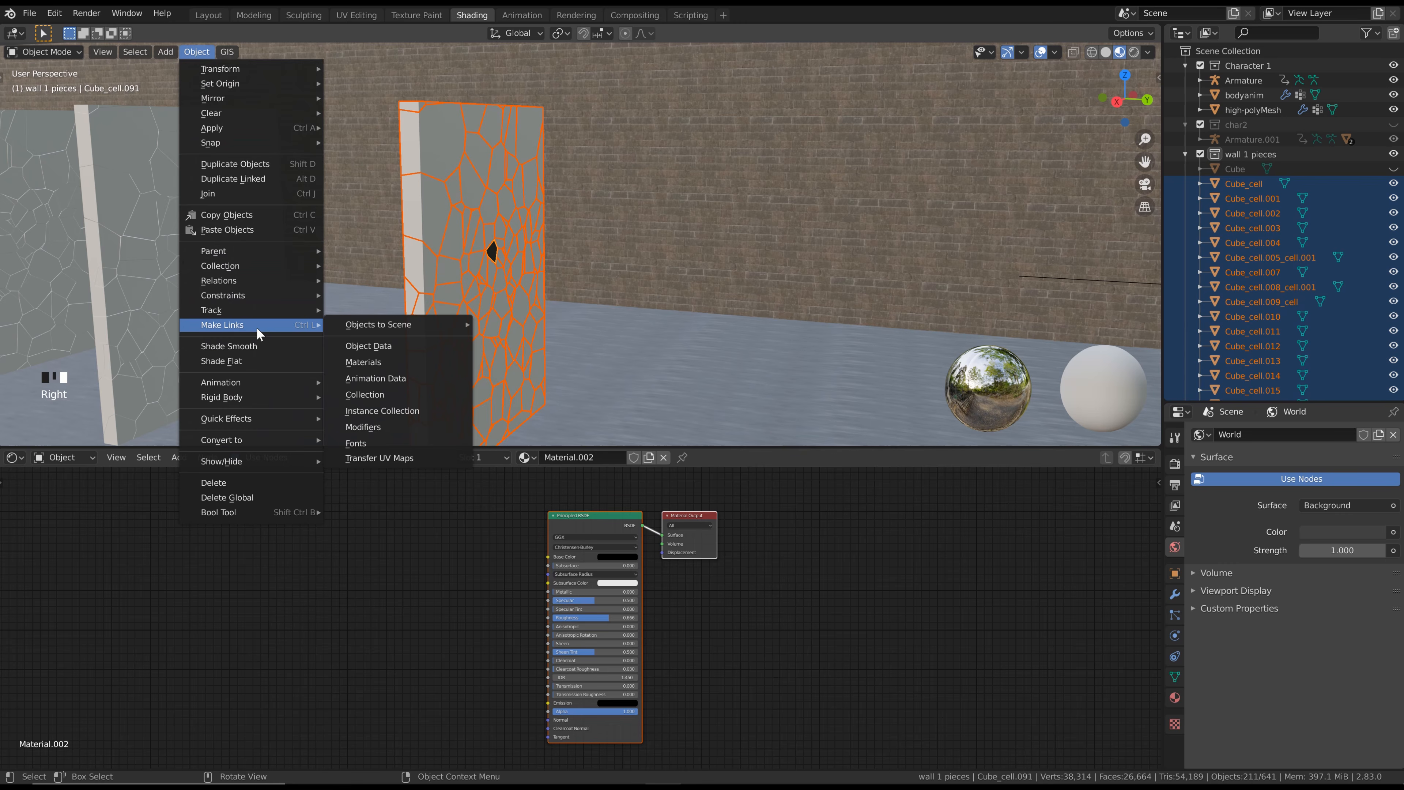
click(376, 366)
scroll(554, 220, down, 3)
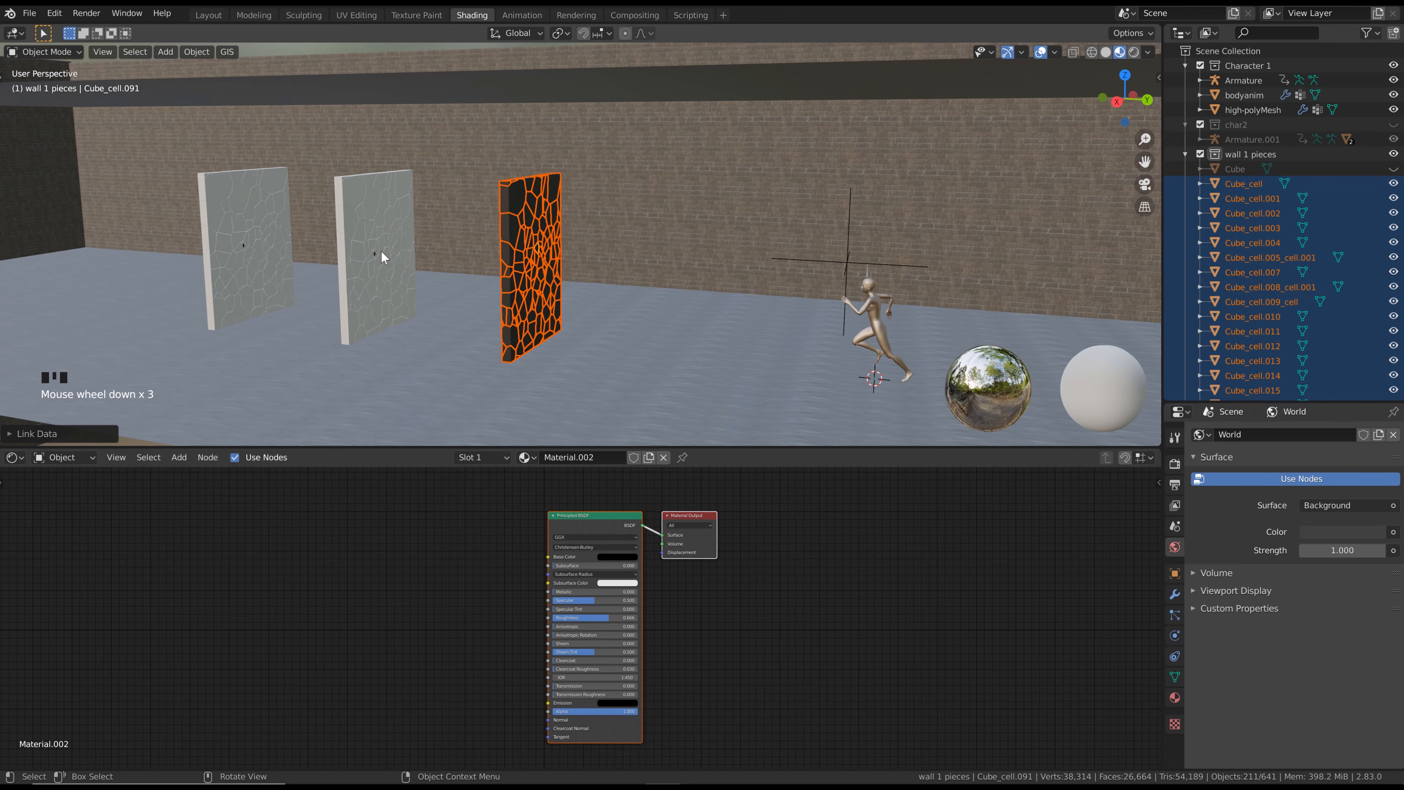
Assign the existing black Material.002 to one shard in the middle fractured wall
scroll(381, 250, up, 2)
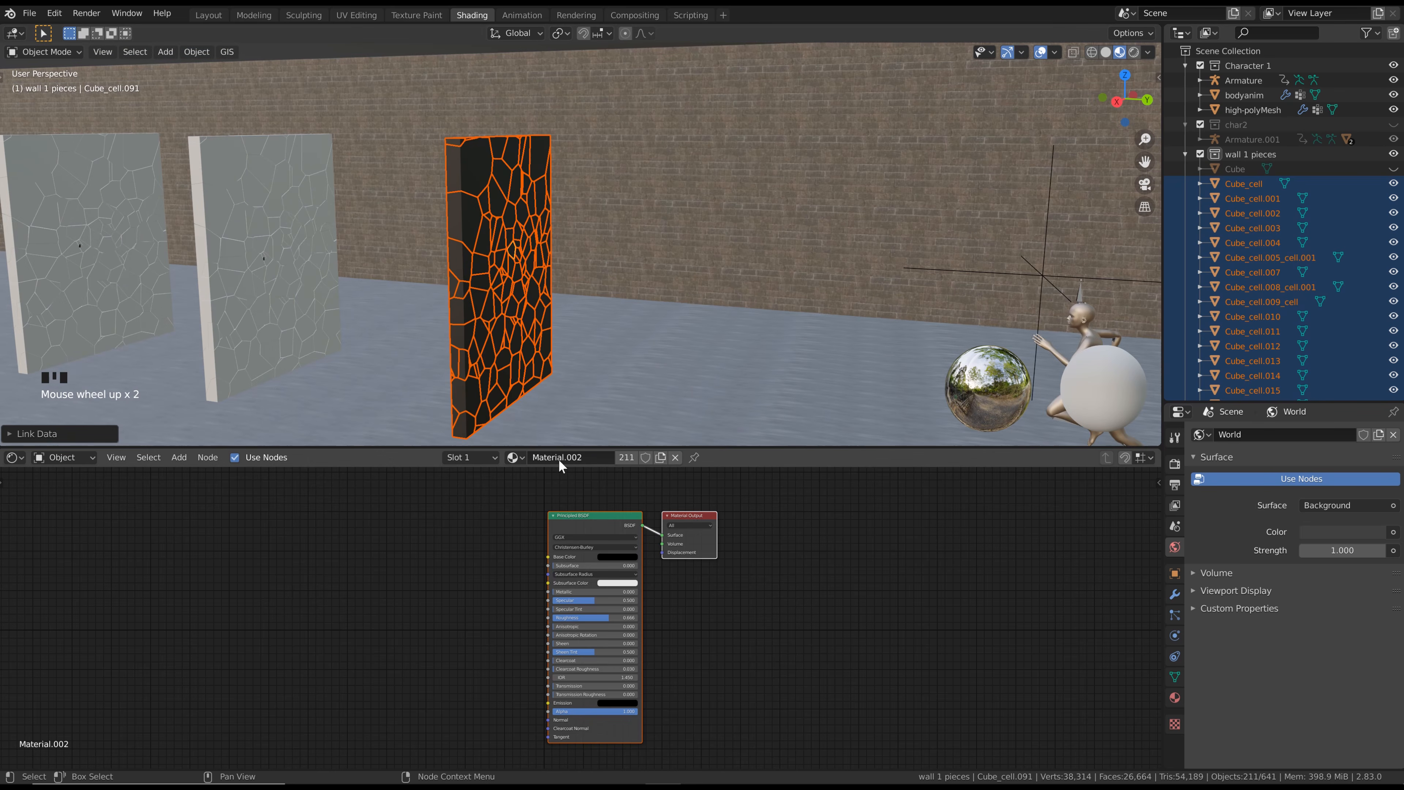
click(273, 251)
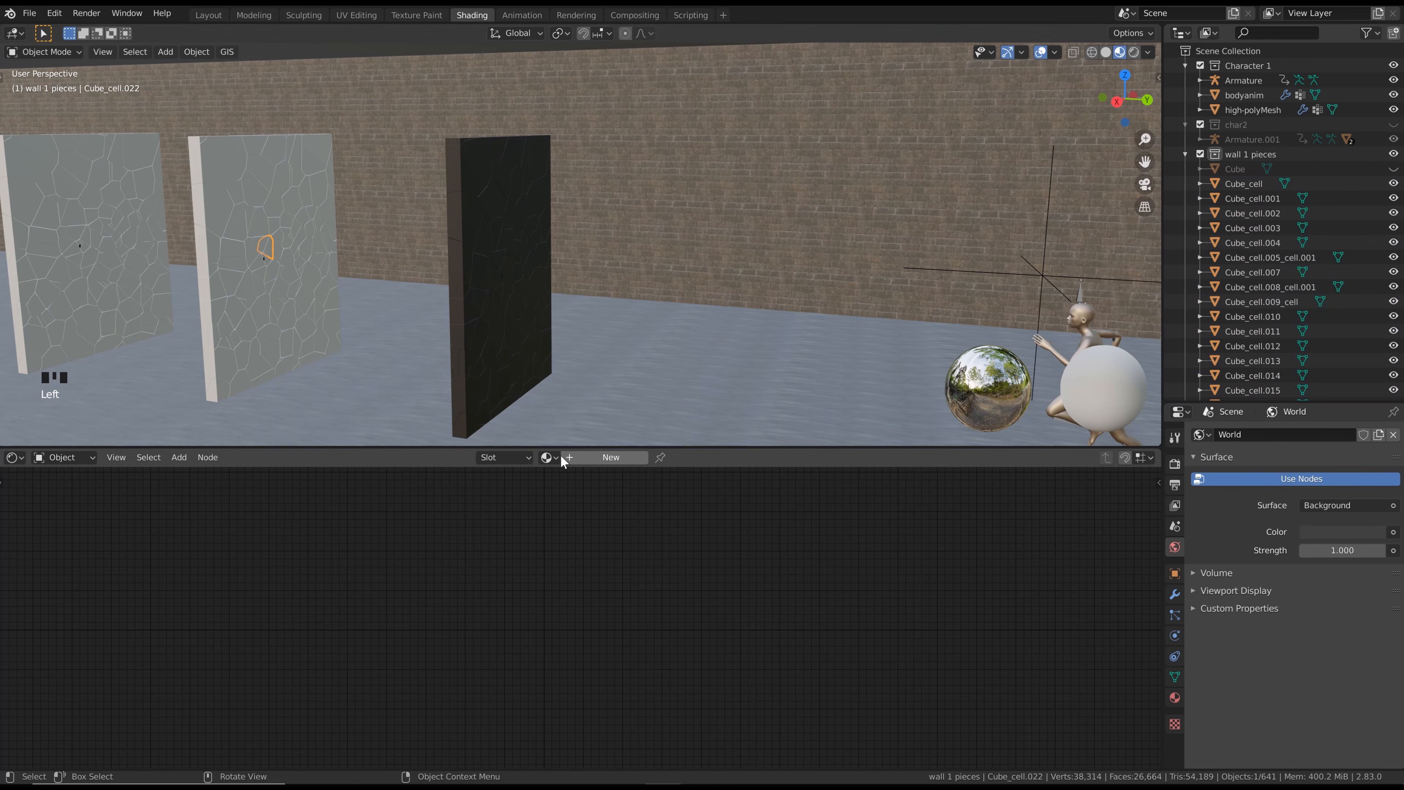
click(548, 456)
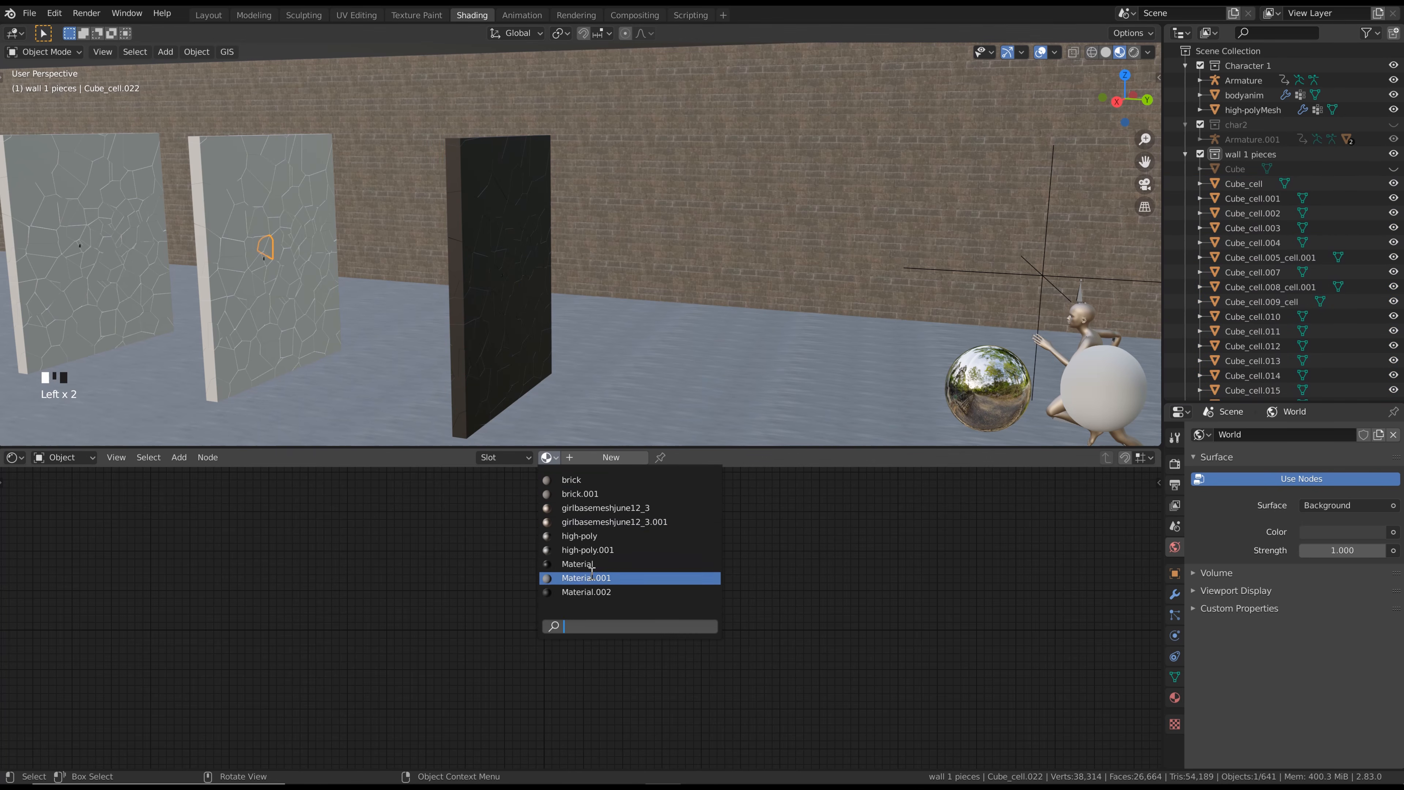
click(591, 592)
scroll(465, 427, down, 1)
With the black shard active, select all objects of the wall 2 pieces collection and link its material to them
click(1185, 154)
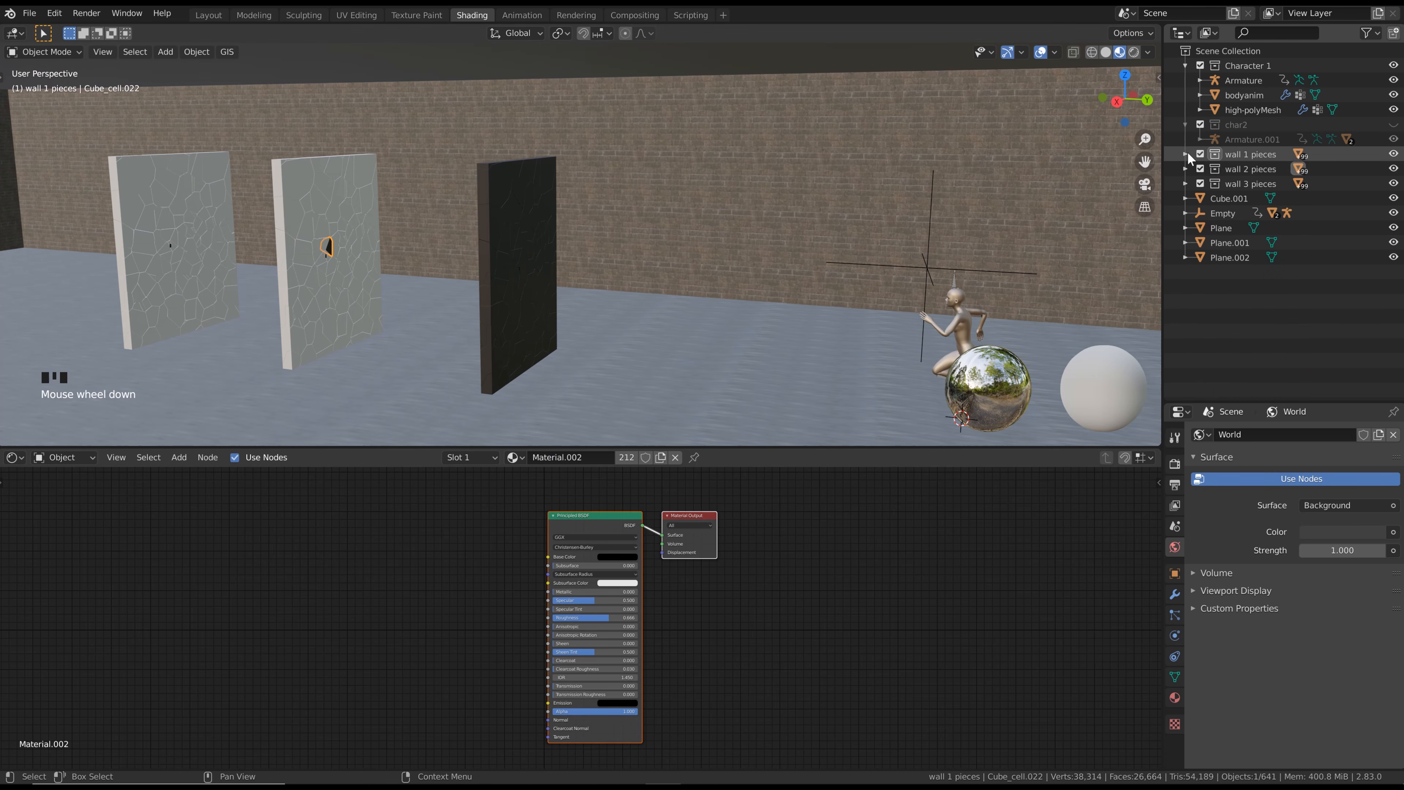
right_click(1241, 167)
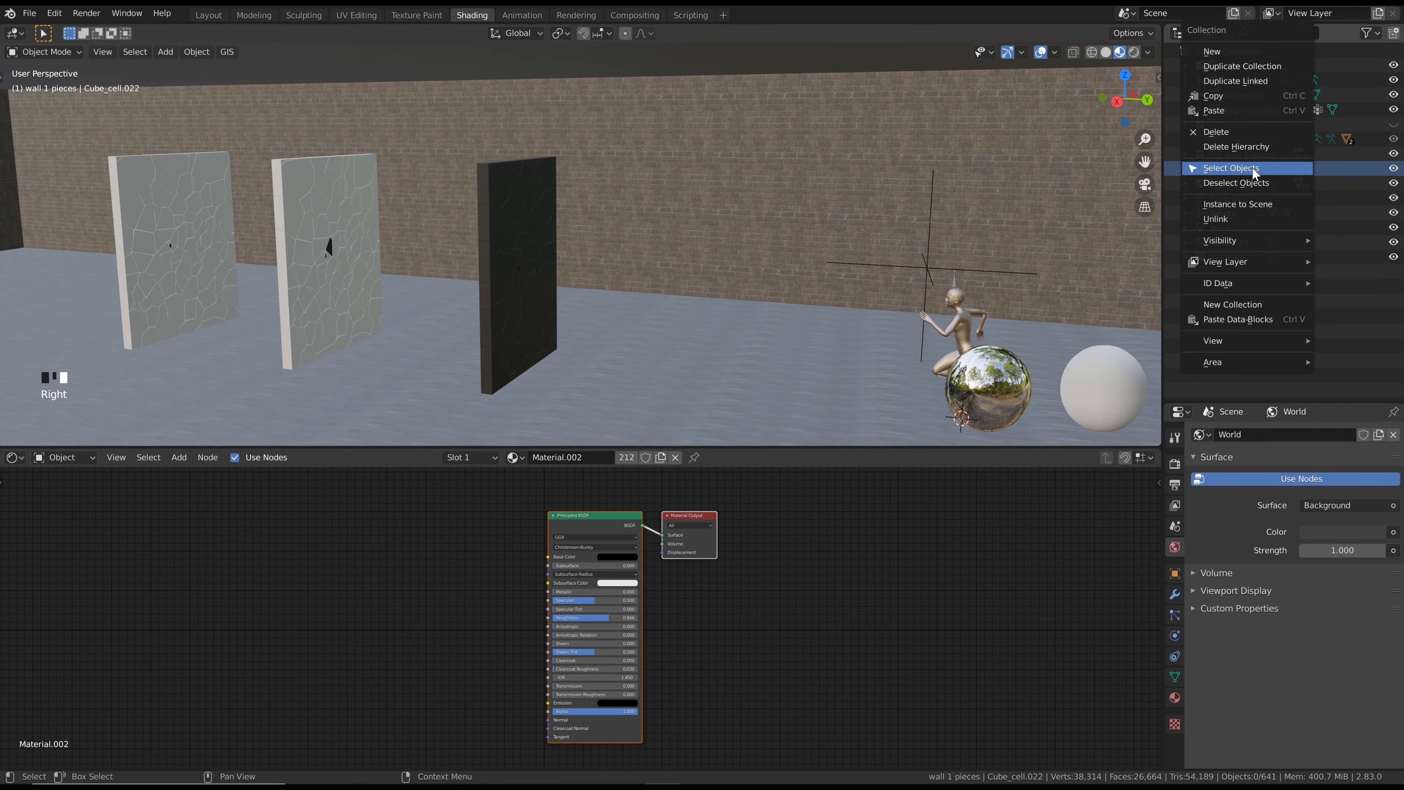
click(1252, 167)
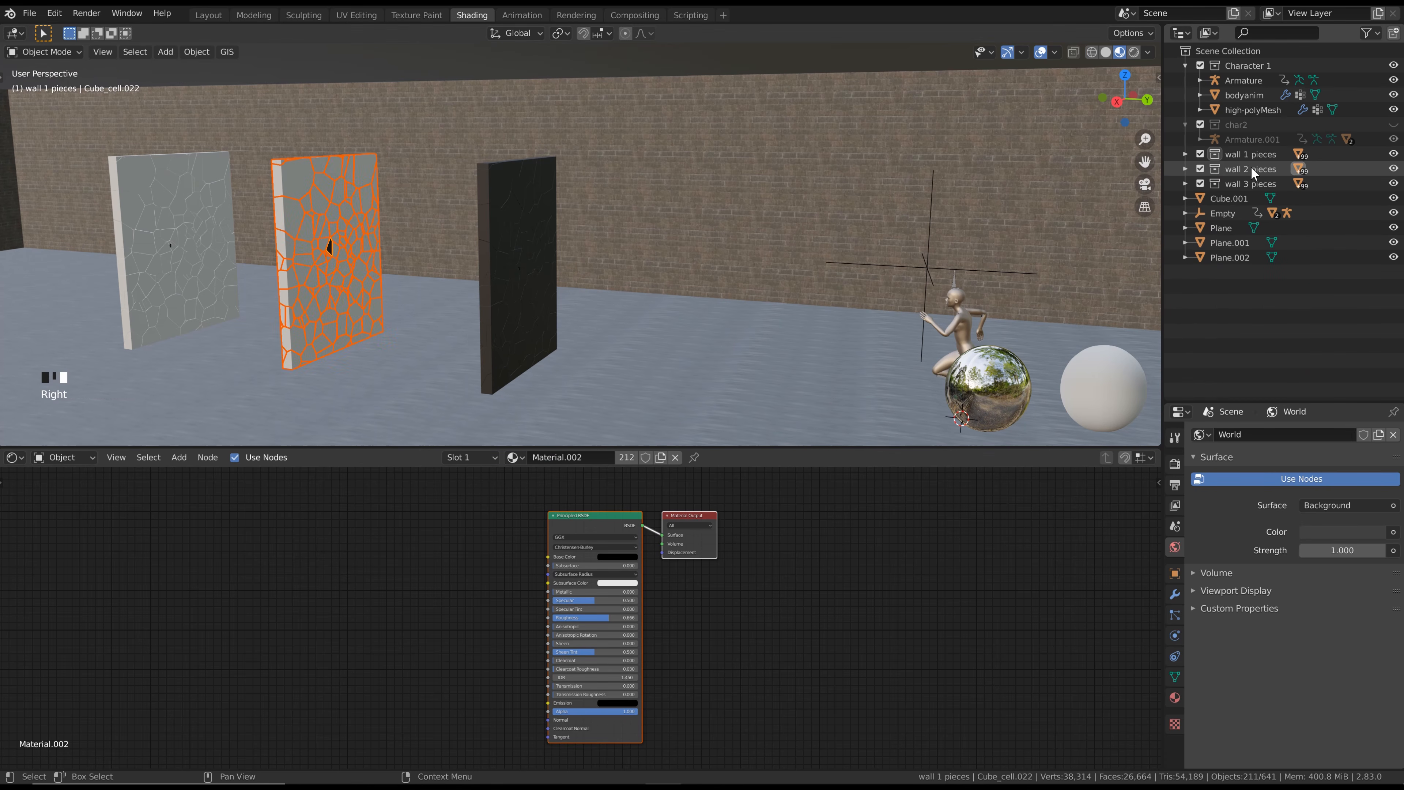
click(191, 51)
mouse_move(246, 327)
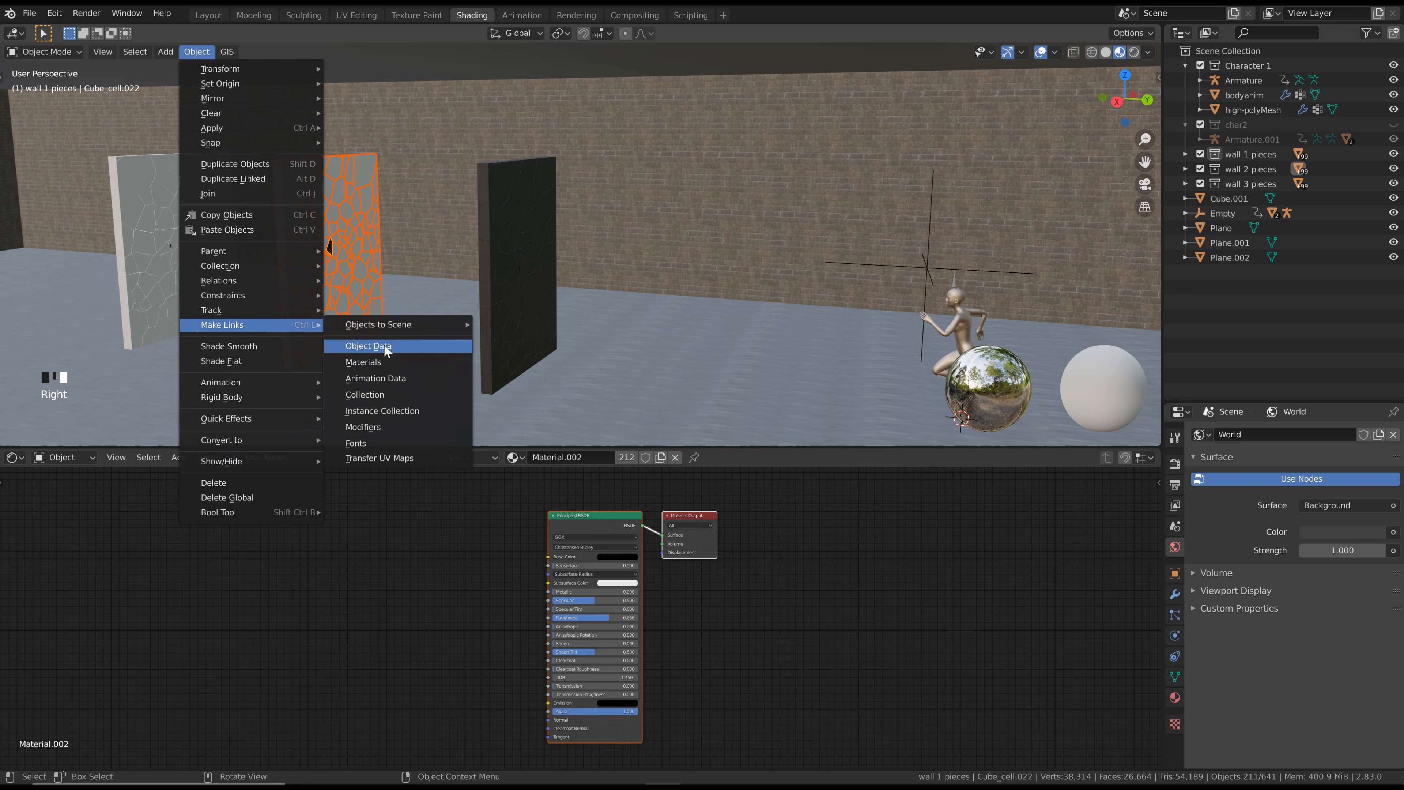
click(384, 362)
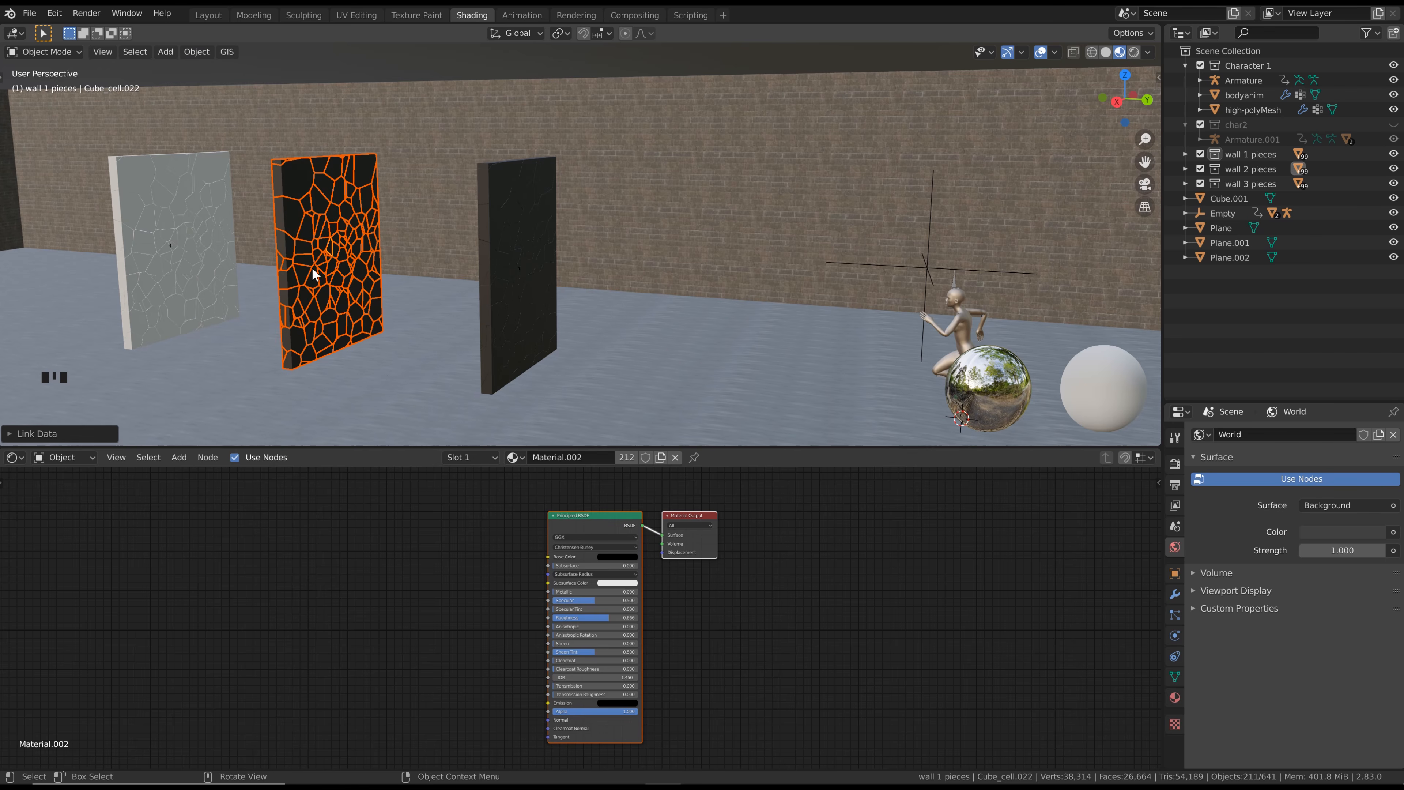
Assign the existing black Material.002 to one shard in the remaining light-coloured fractured wall
middle_drag(220, 270, 377, 269)
click(377, 267)
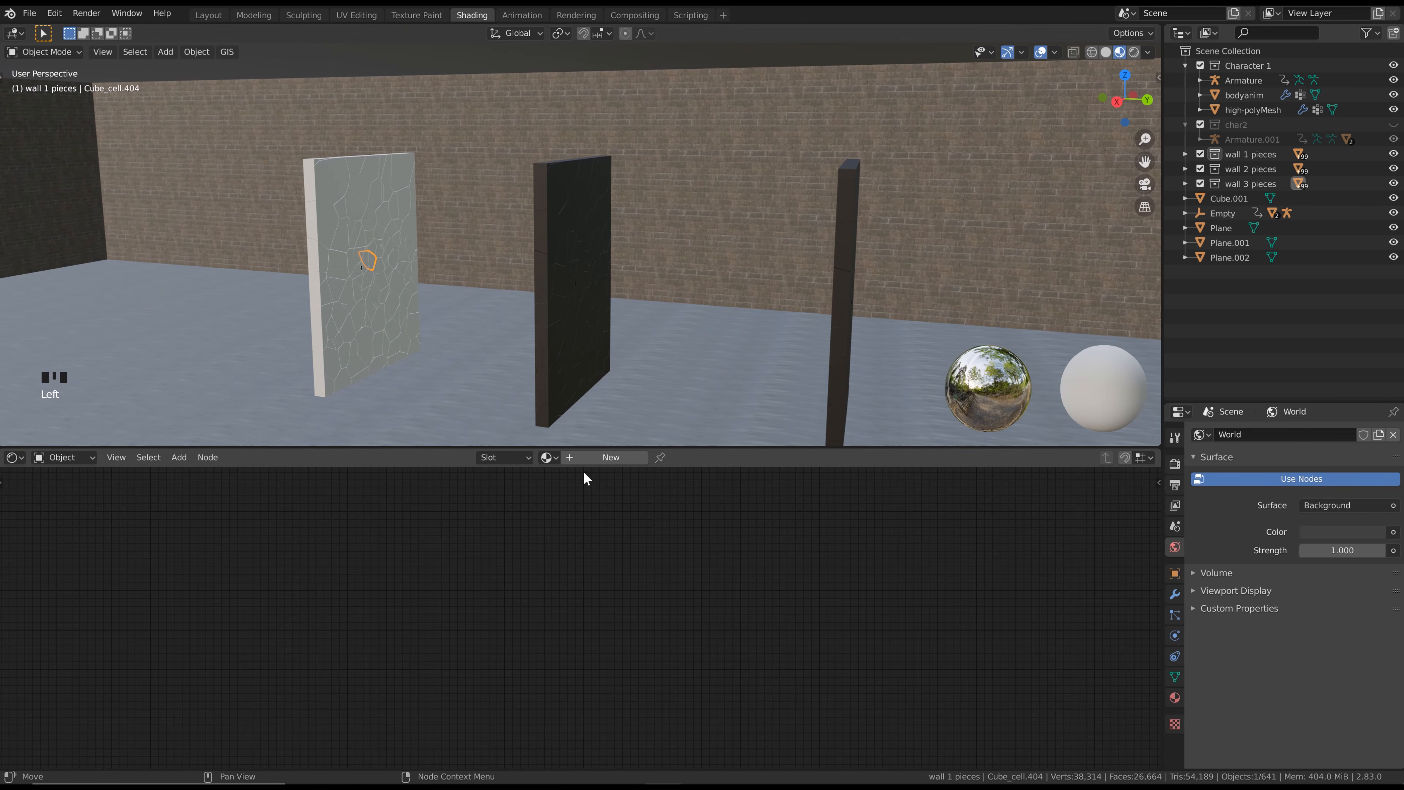
click(550, 458)
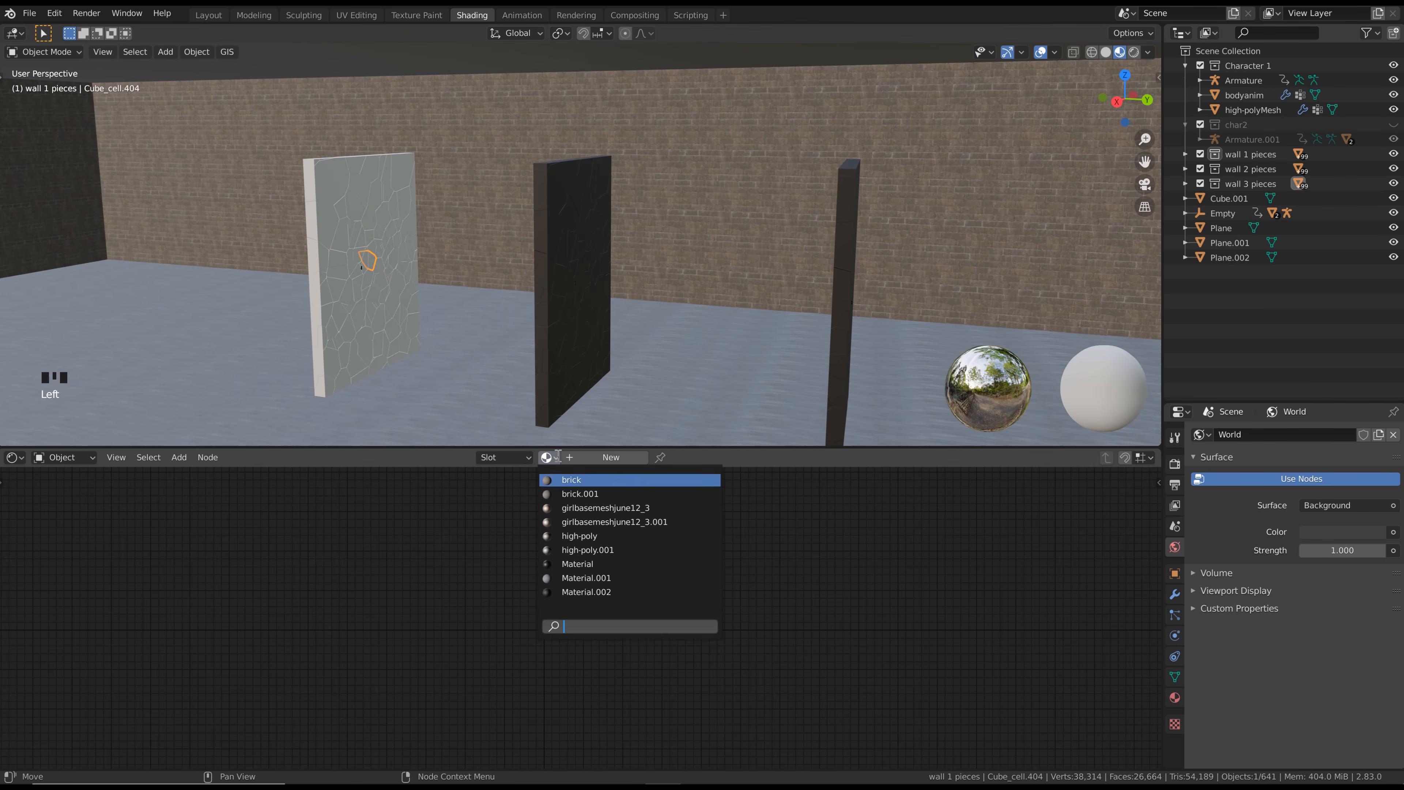
click(590, 595)
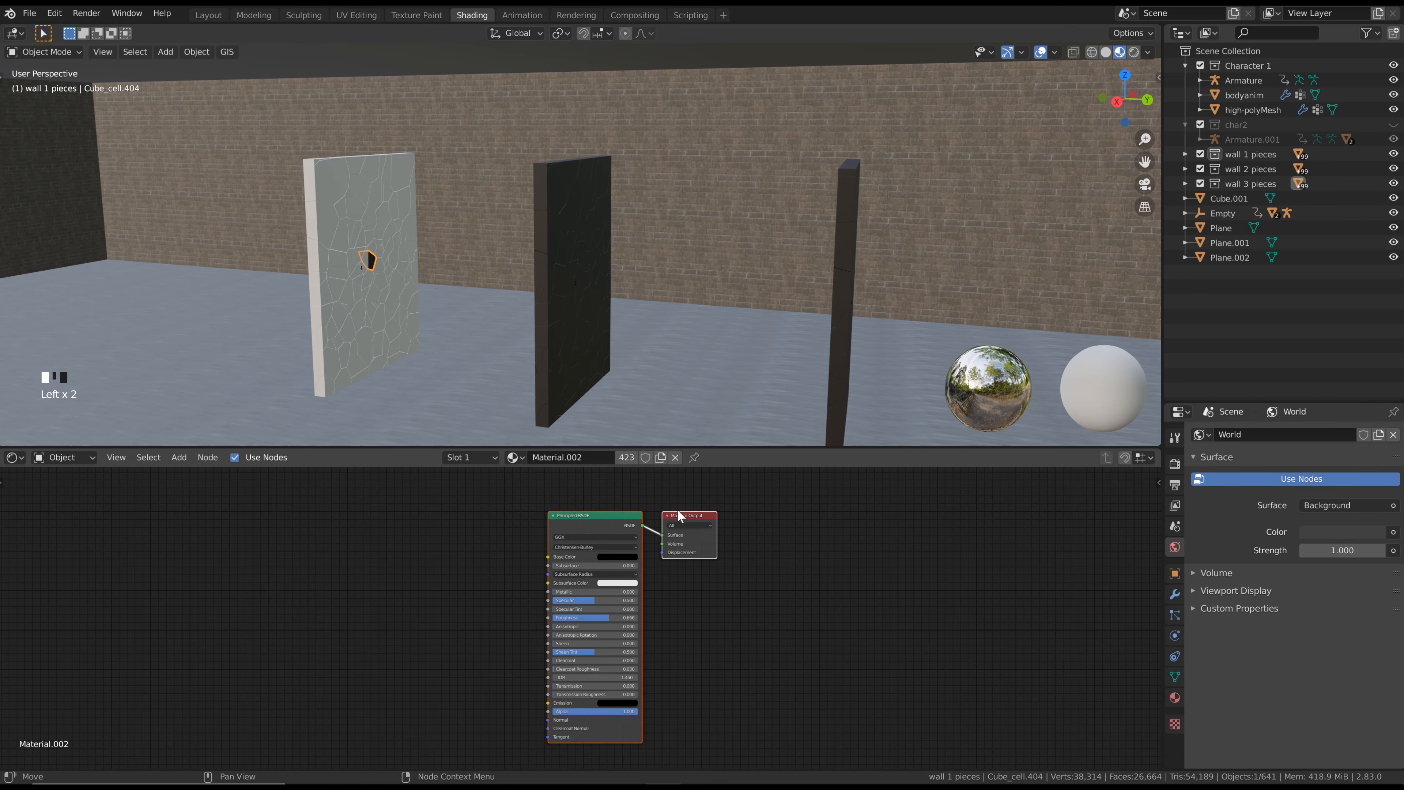
Select all objects of the wall 3 pieces collection and link the active shard's black material to them
right_click(1261, 191)
click(1259, 184)
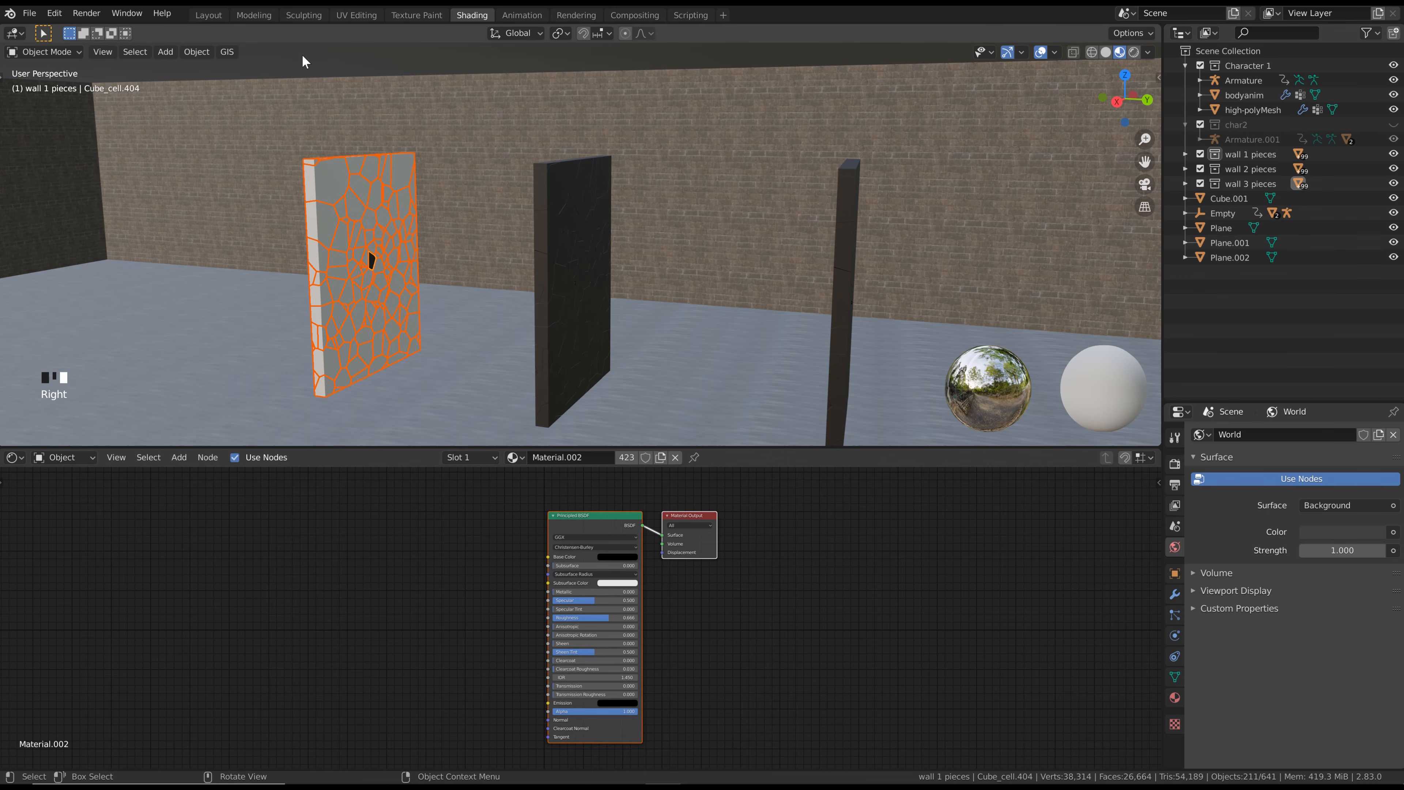
click(199, 54)
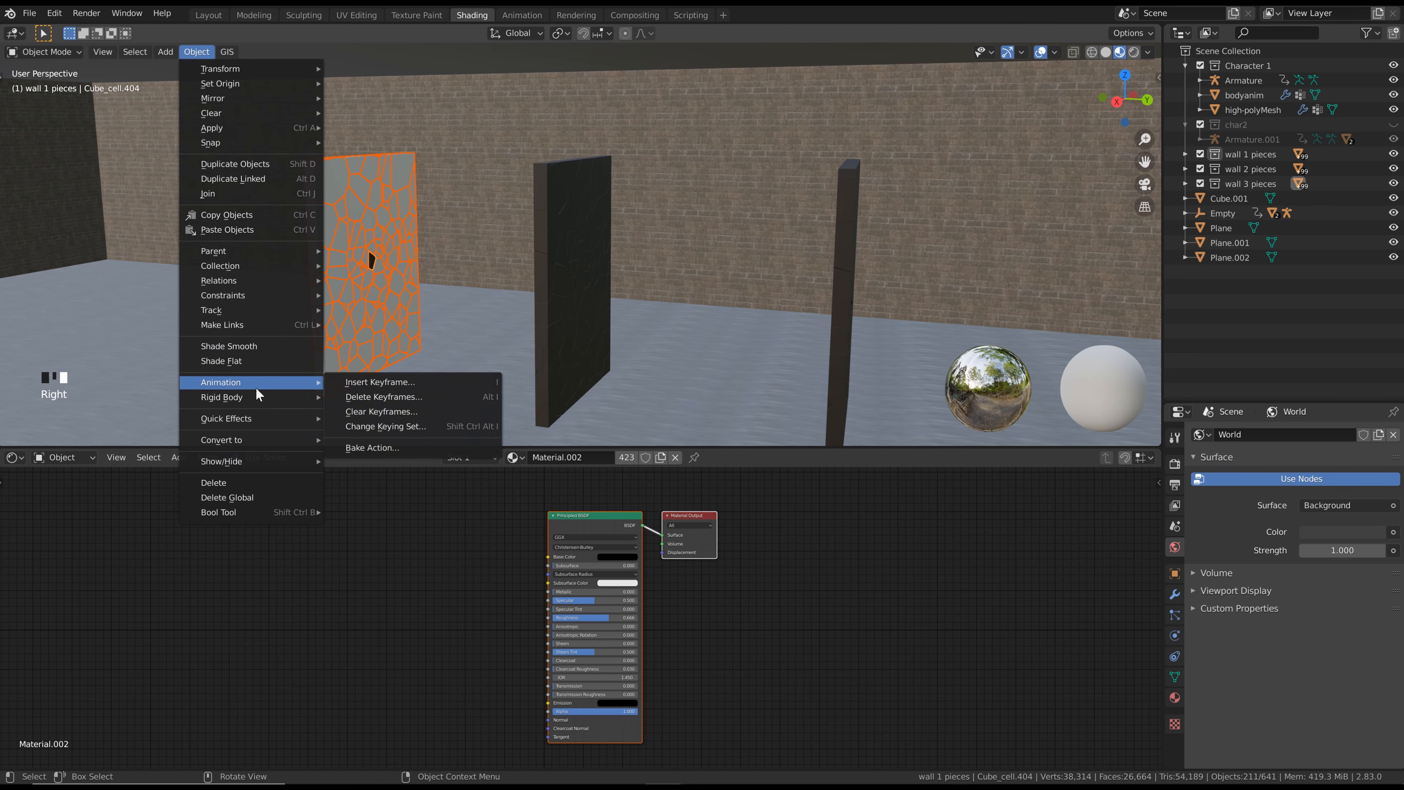
mouse_move(234, 327)
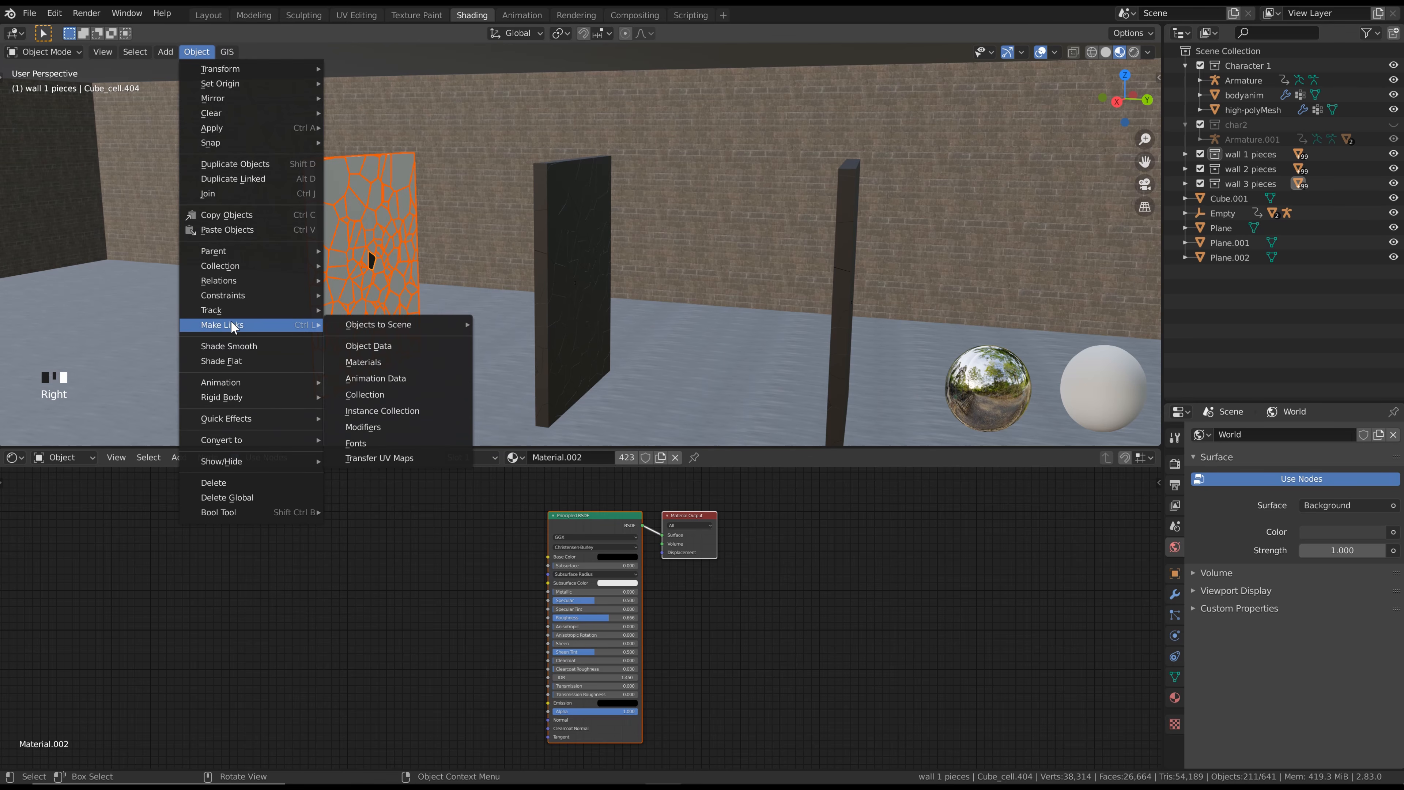
click(386, 360)
middle_drag(518, 305, 580, 323)
scroll(635, 313, down, 2)
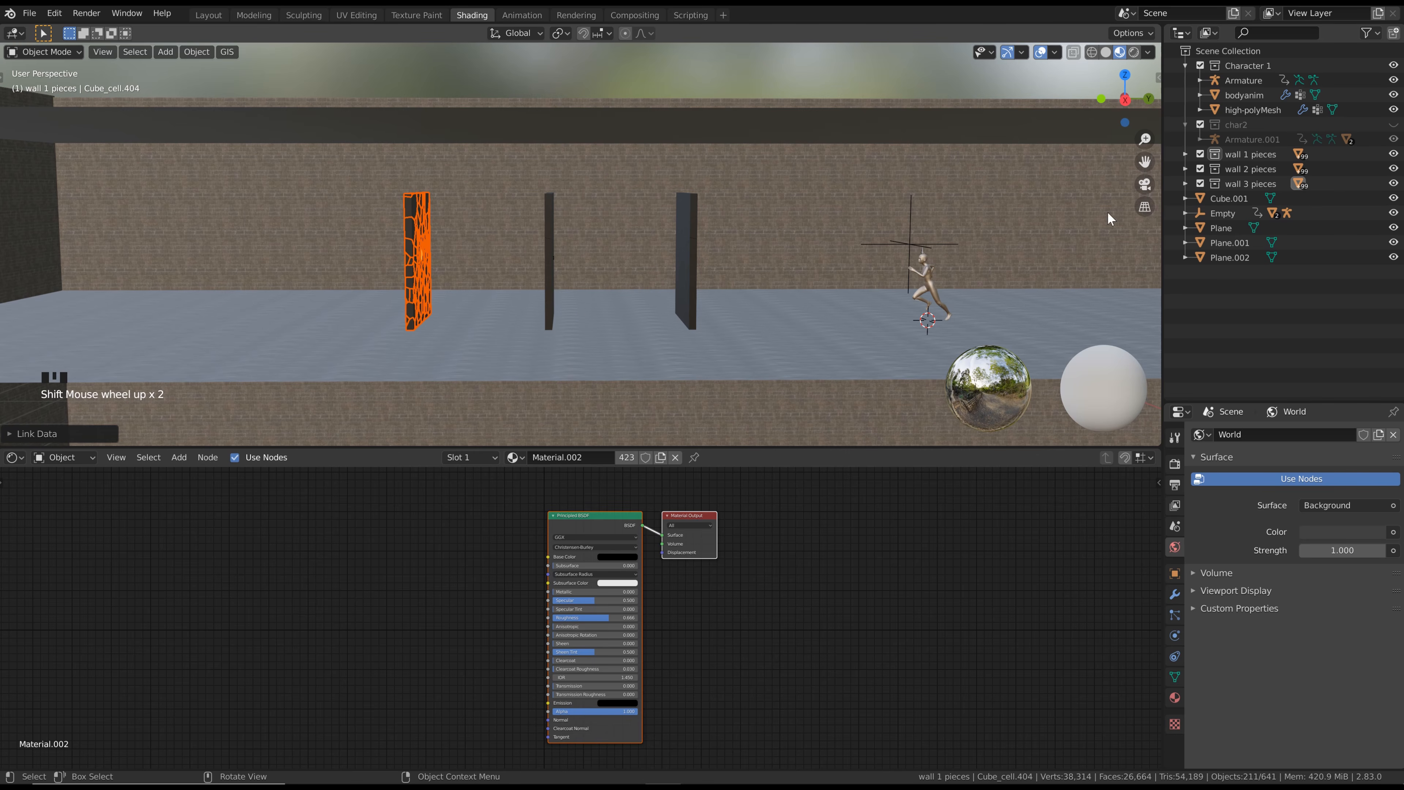
Switch to the Layout workspace, display the viewport in rendered shading and deselect all wall shards
click(219, 16)
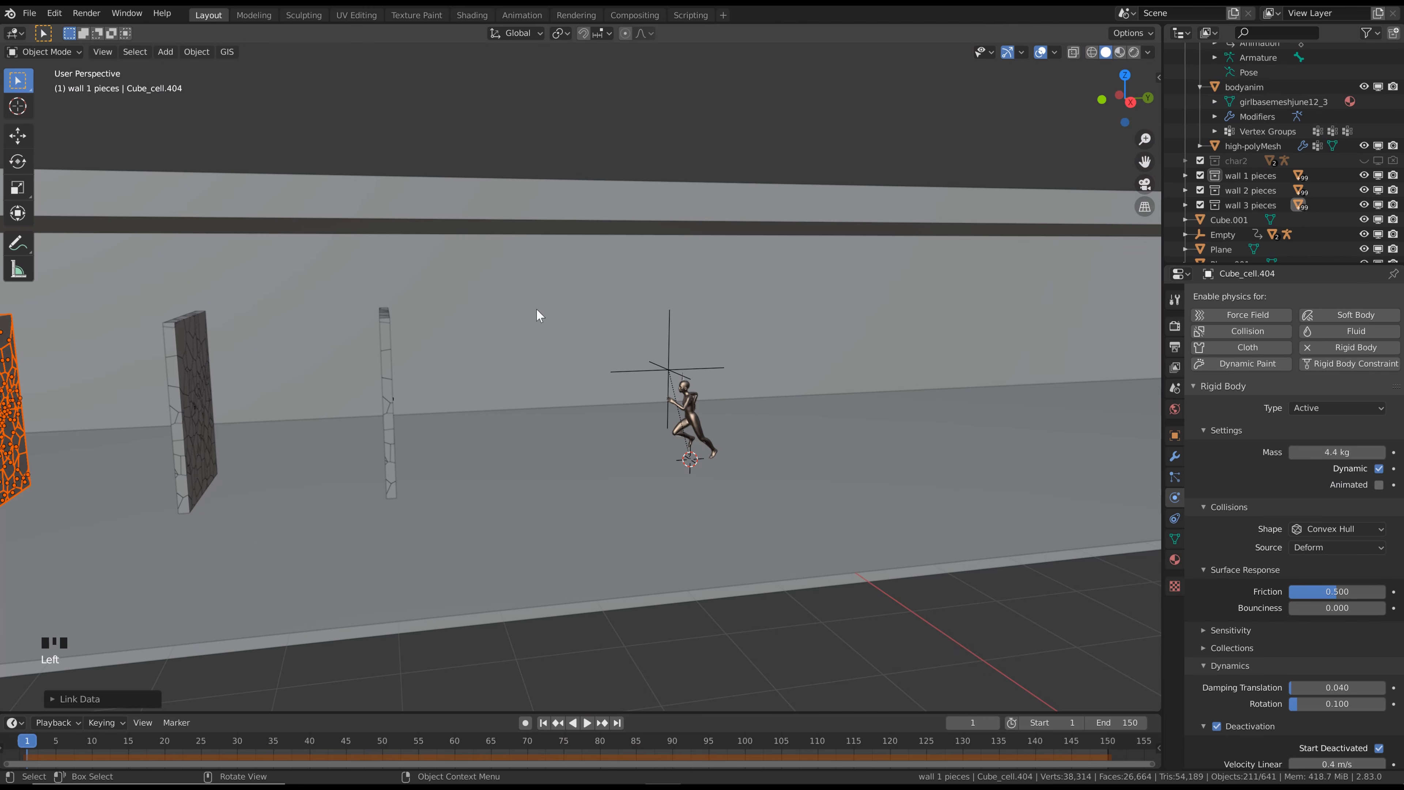
click(1133, 52)
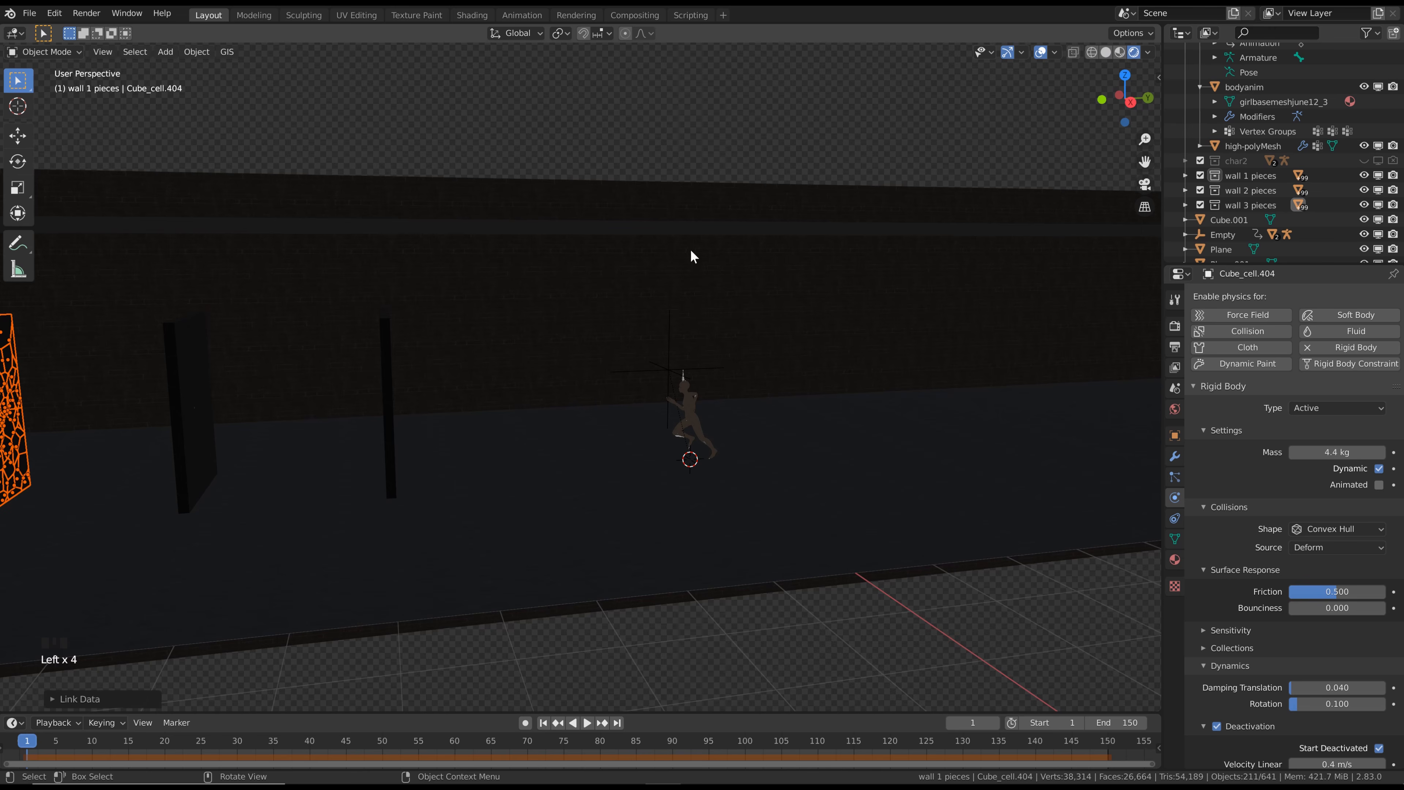
scroll(622, 334, up, 2)
shift+middle_drag(622, 334, 752, 282)
scroll(820, 256, down, 2)
click(683, 81)
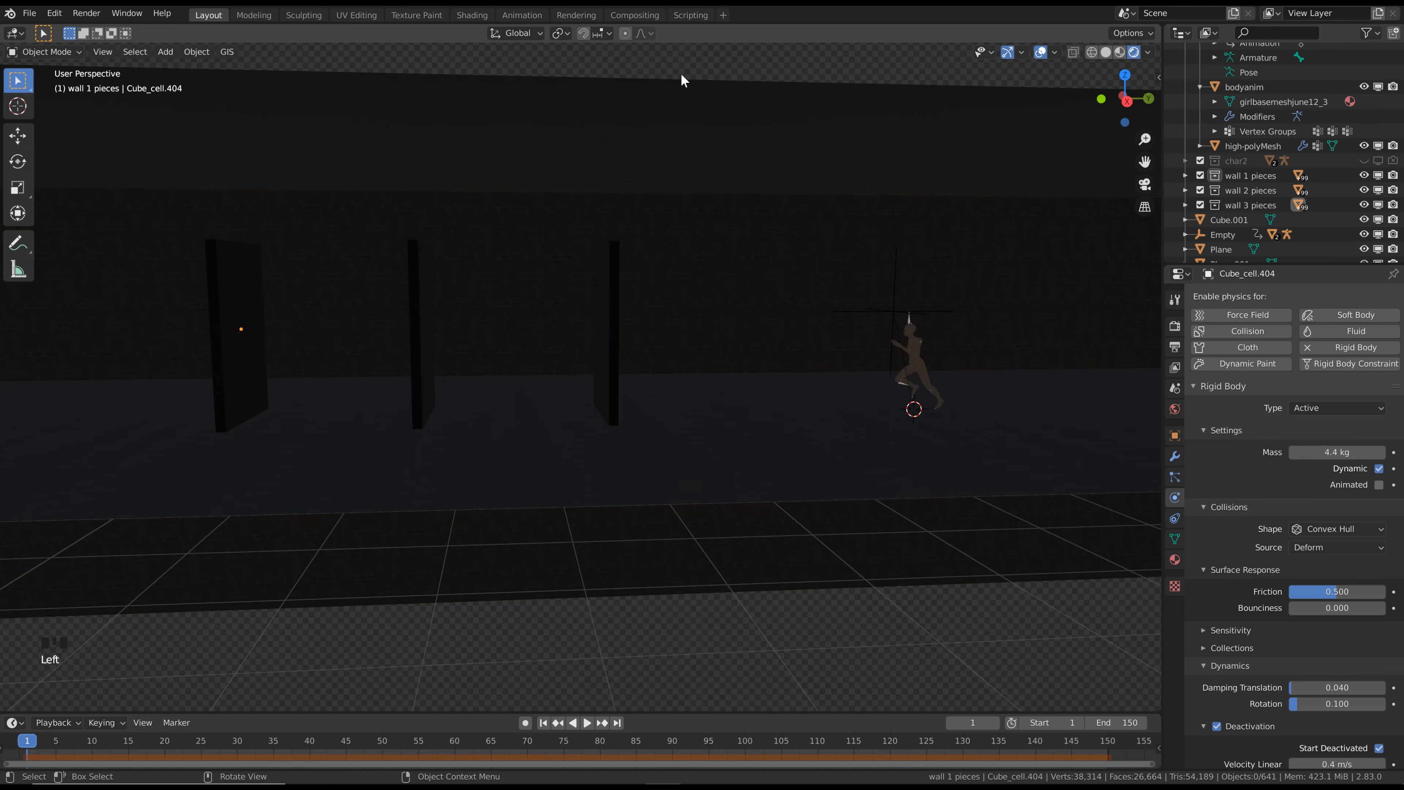
mouse_move(648, 185)
middle_down()
mouse_move(652, 198)
mouse_move(689, 182)
mouse_move(641, 160)
middle_up()
scroll(701, 186, down, 1)
scroll(646, 163, up, 2)
scroll(788, 231, down, 1)
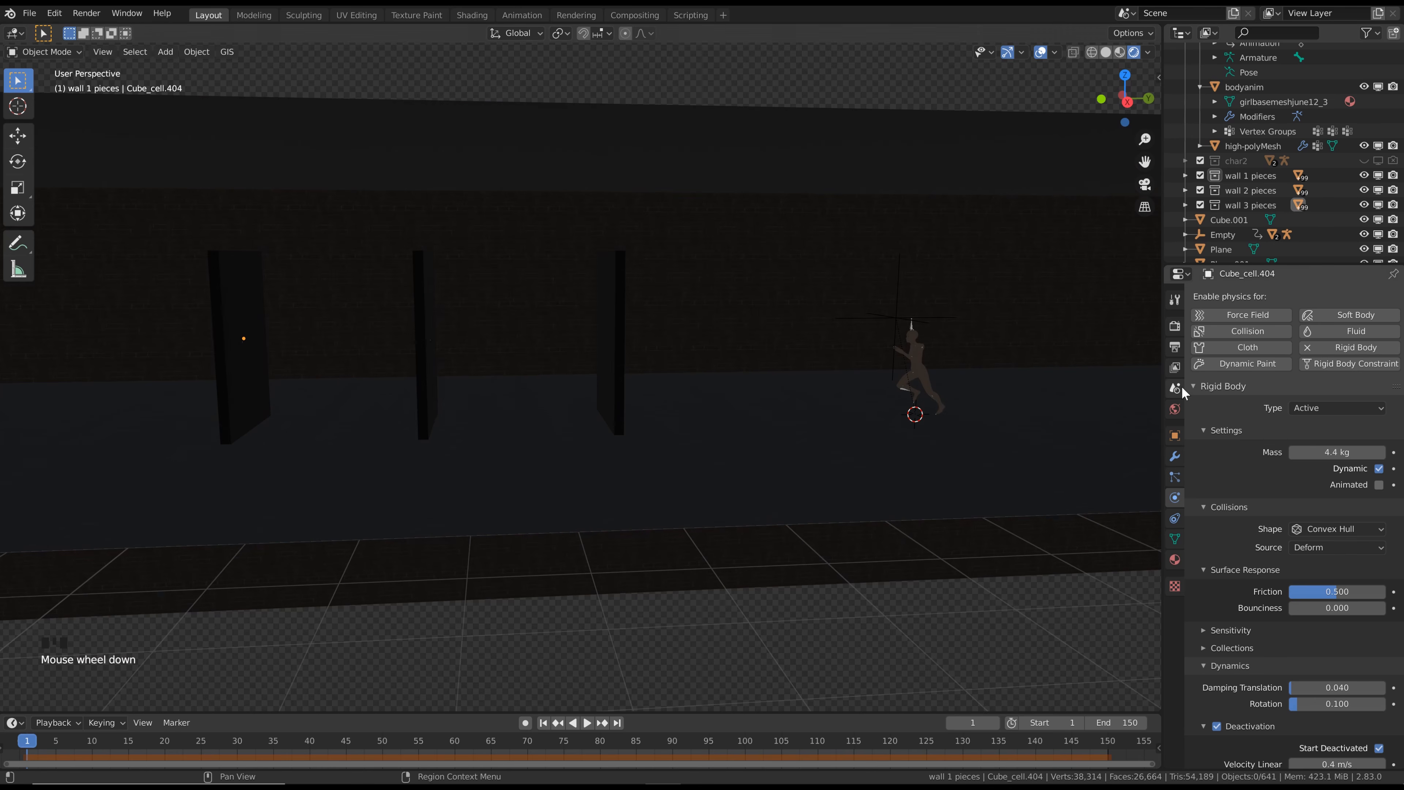
Set the world background colour to an Environment Texture using fullmoon.hdr from the HDRI\fullmoon folder
click(1175, 412)
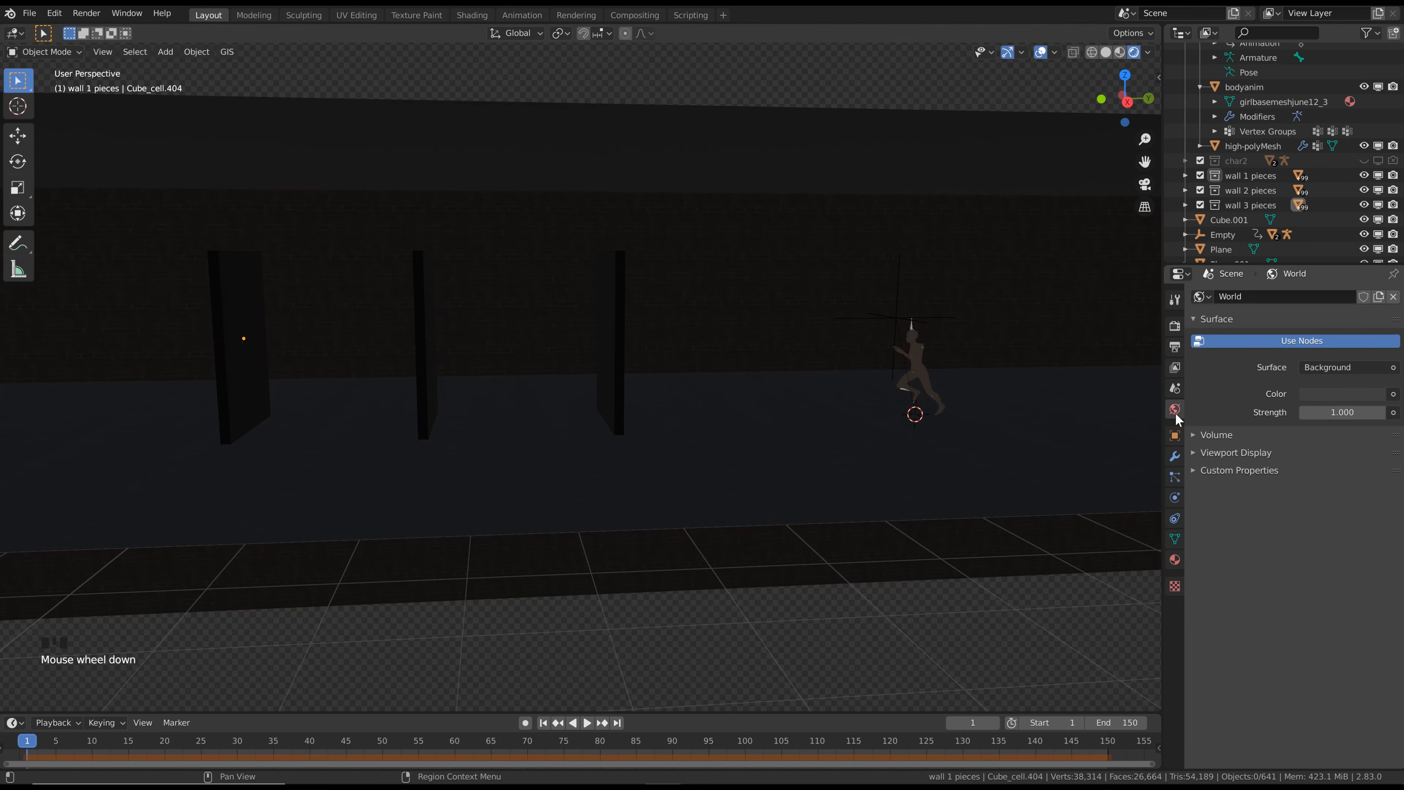
click(1394, 394)
click(1106, 458)
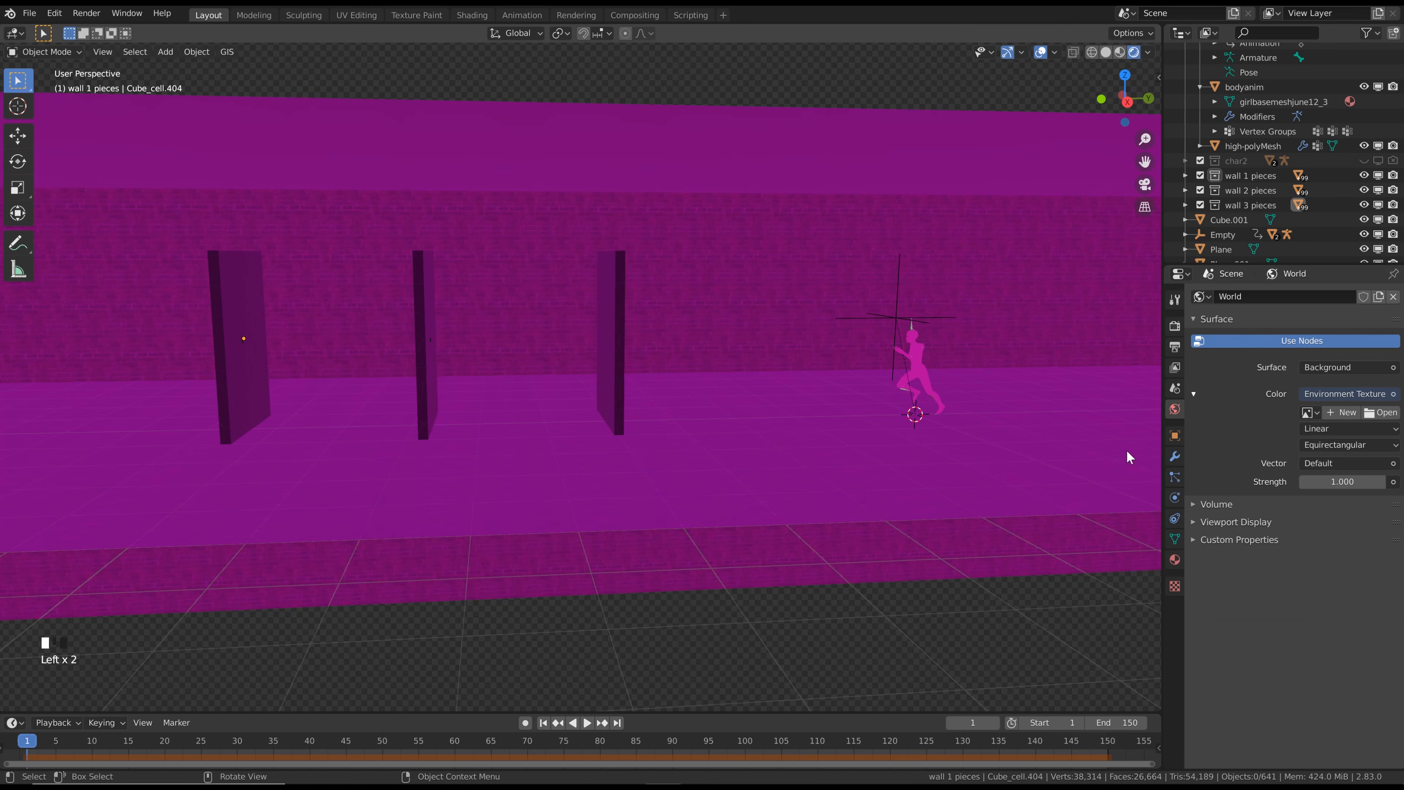
click(1390, 414)
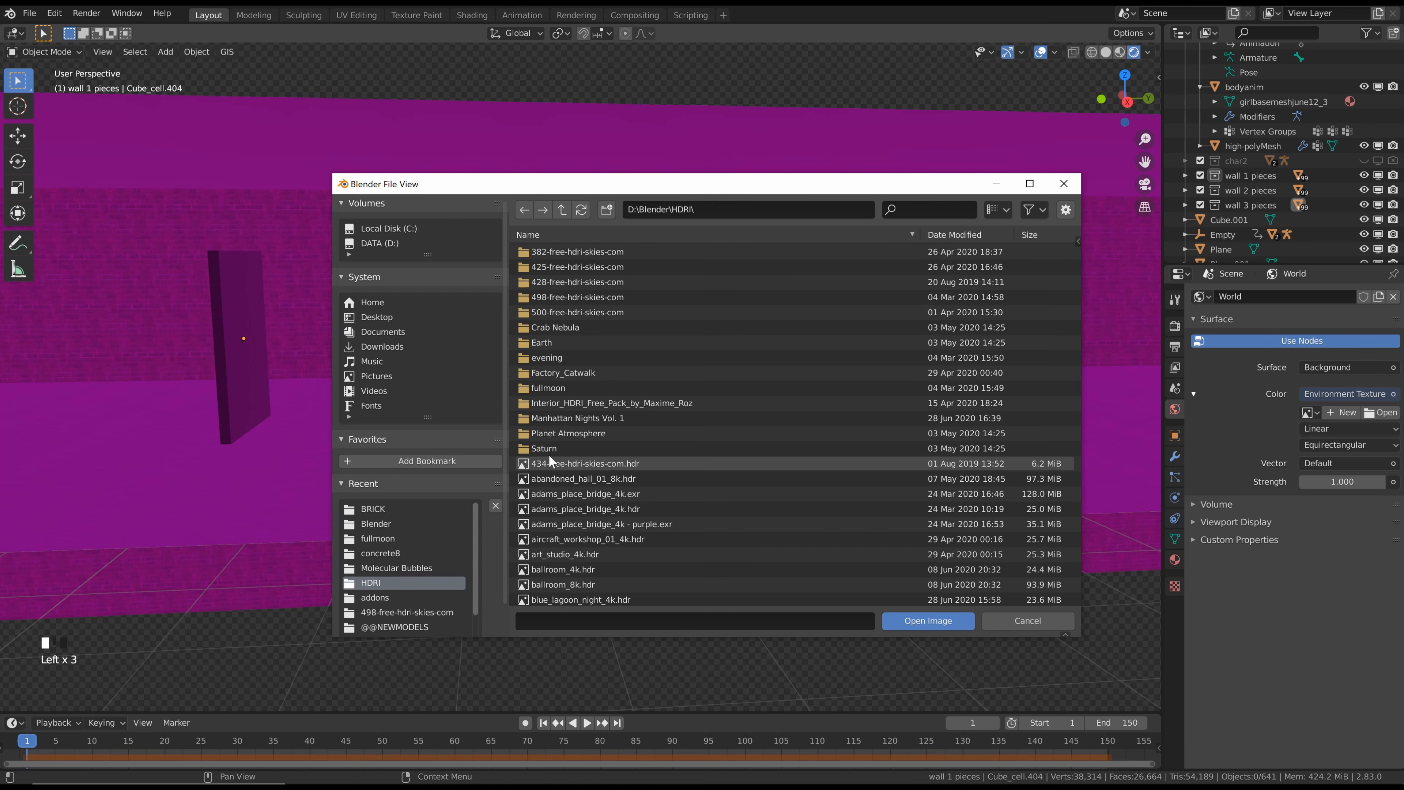
double_click(552, 388)
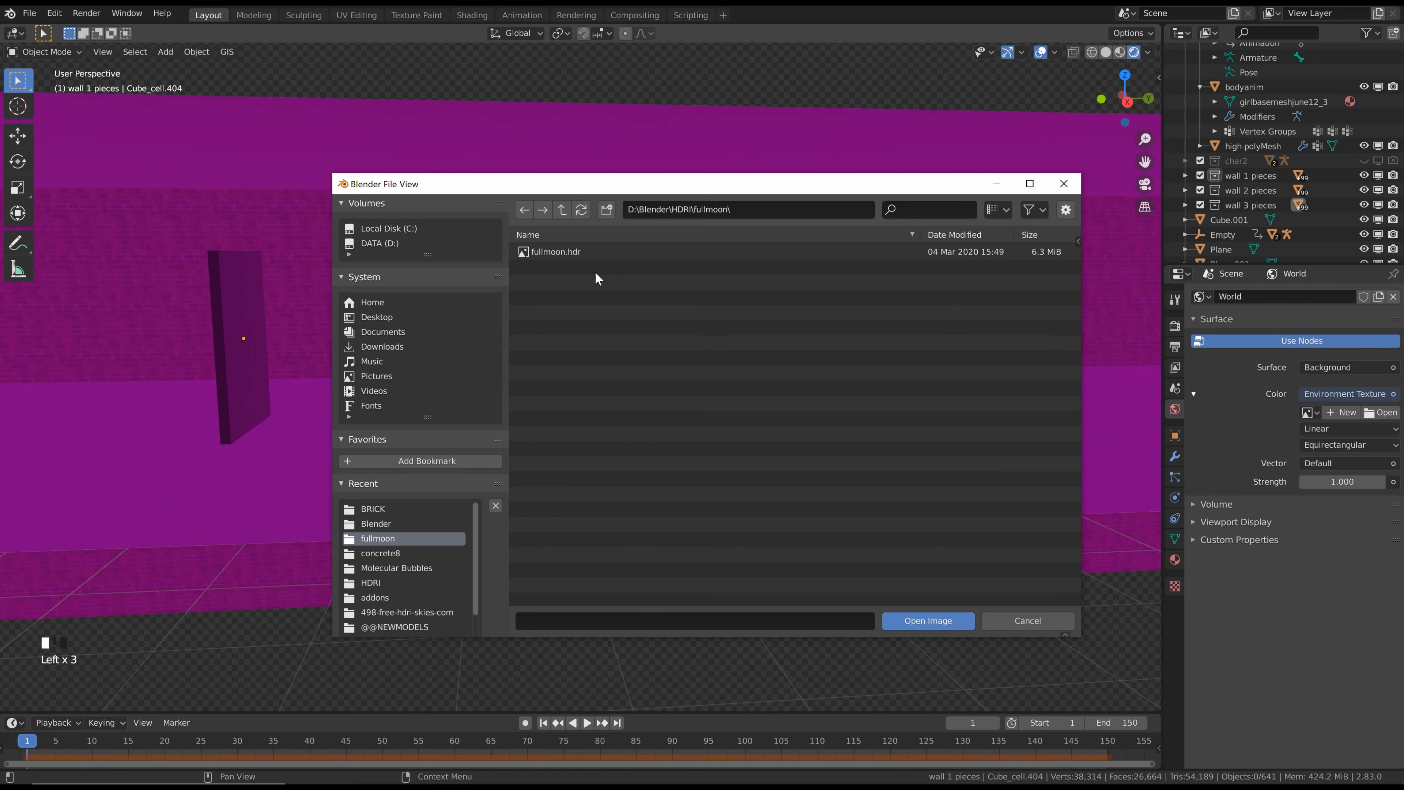
click(553, 252)
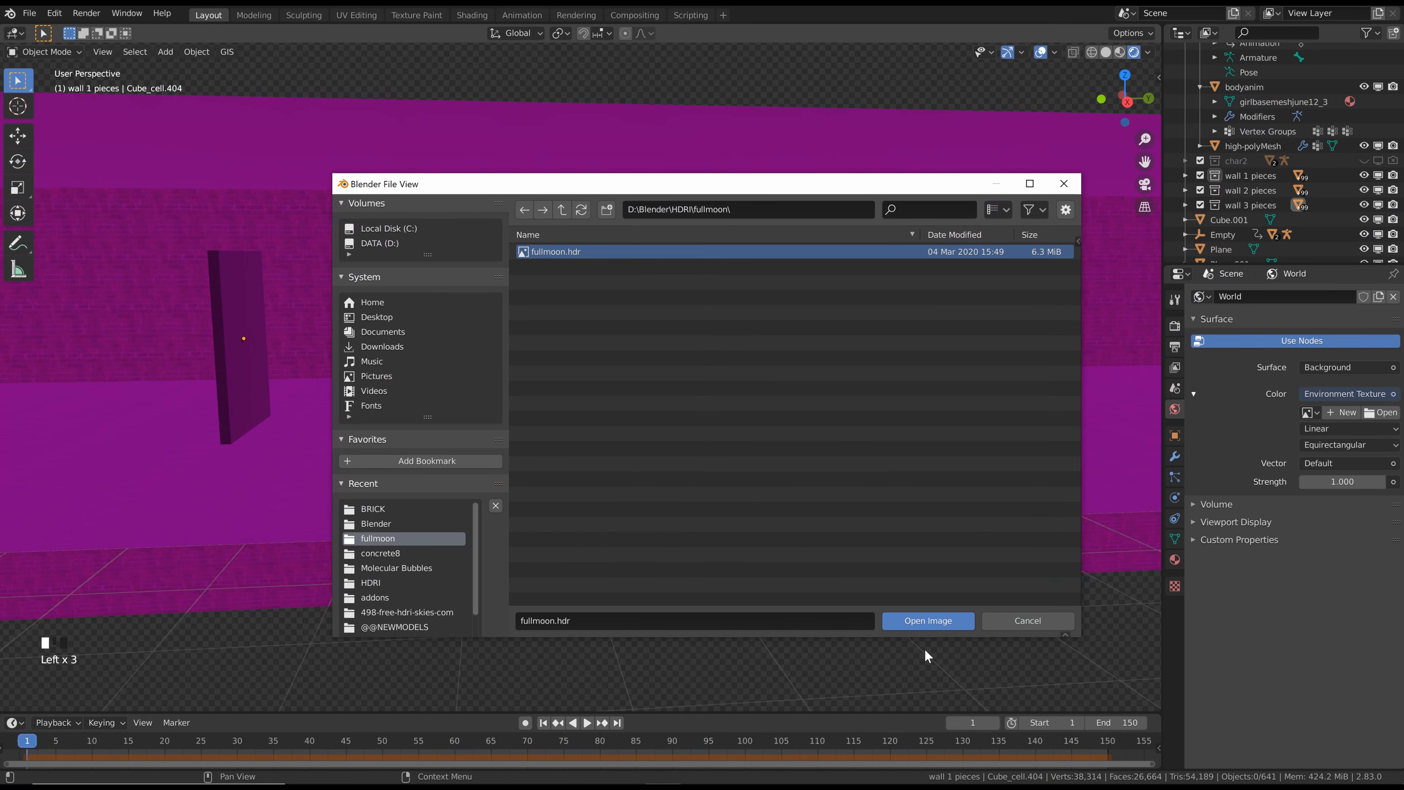
click(922, 627)
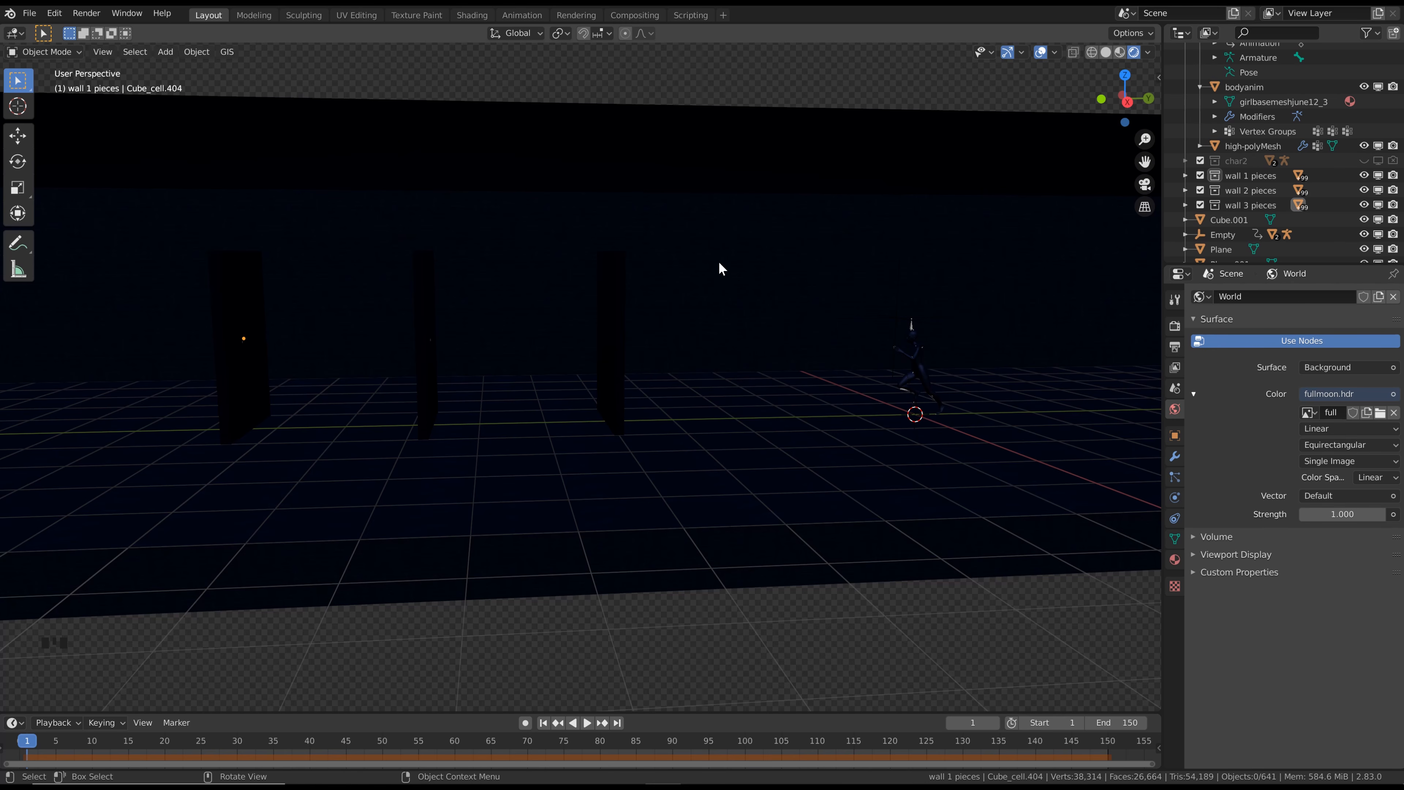
Add a point light at the runner's feet and raise it along Z to just below the ceiling
shift+middle_drag(1043, 313, 804, 327)
scroll(750, 341, up, 2)
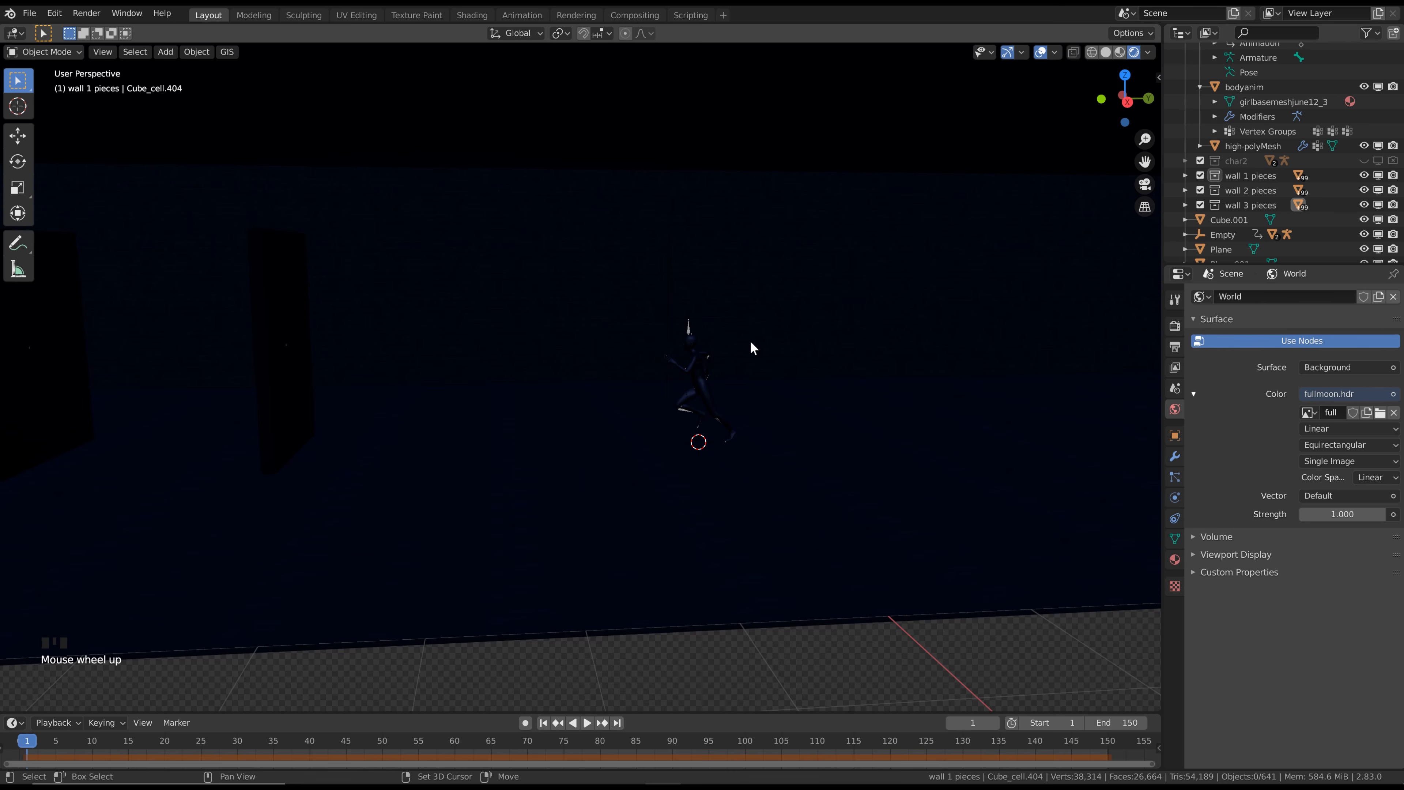
key(shift+a)
mouse_move(760, 523)
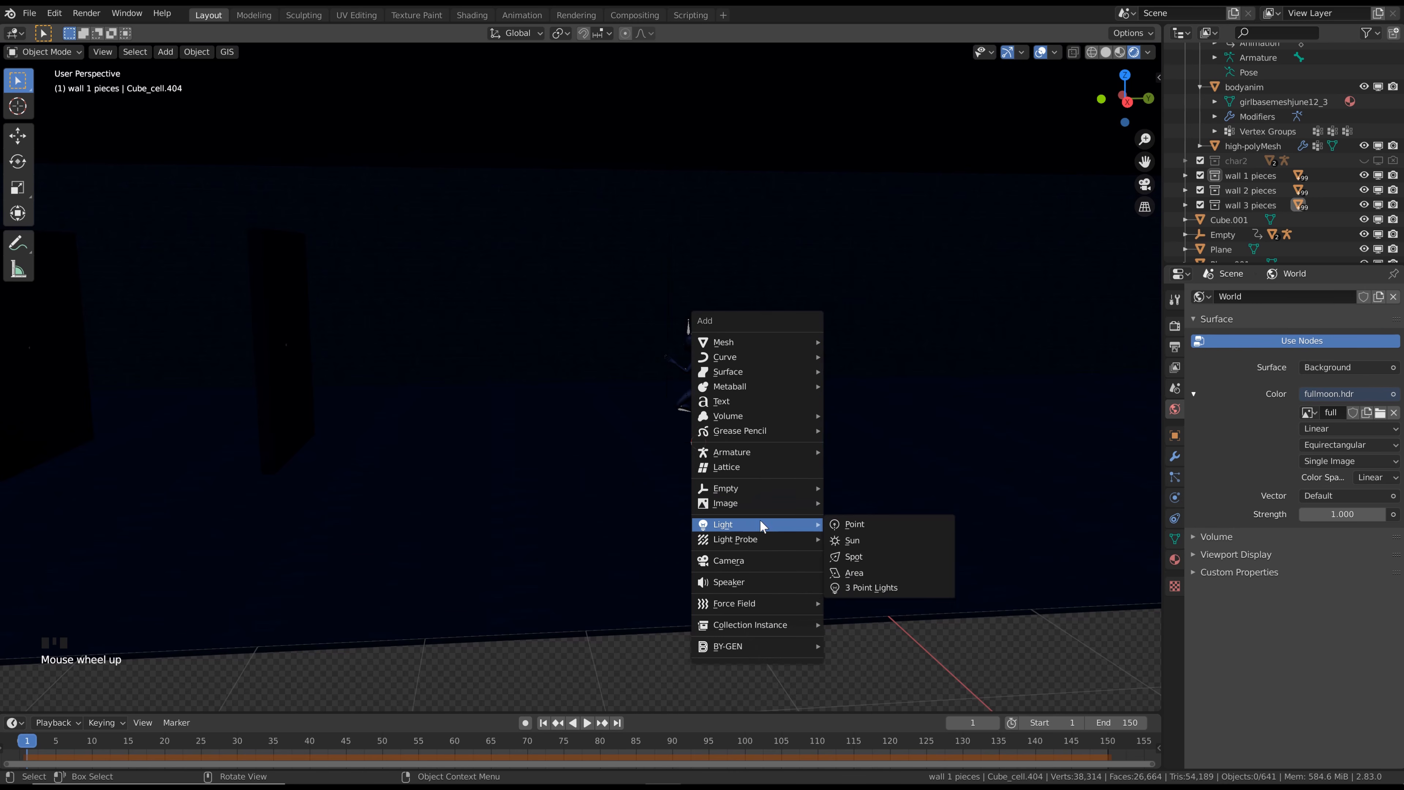
click(865, 524)
key(g)
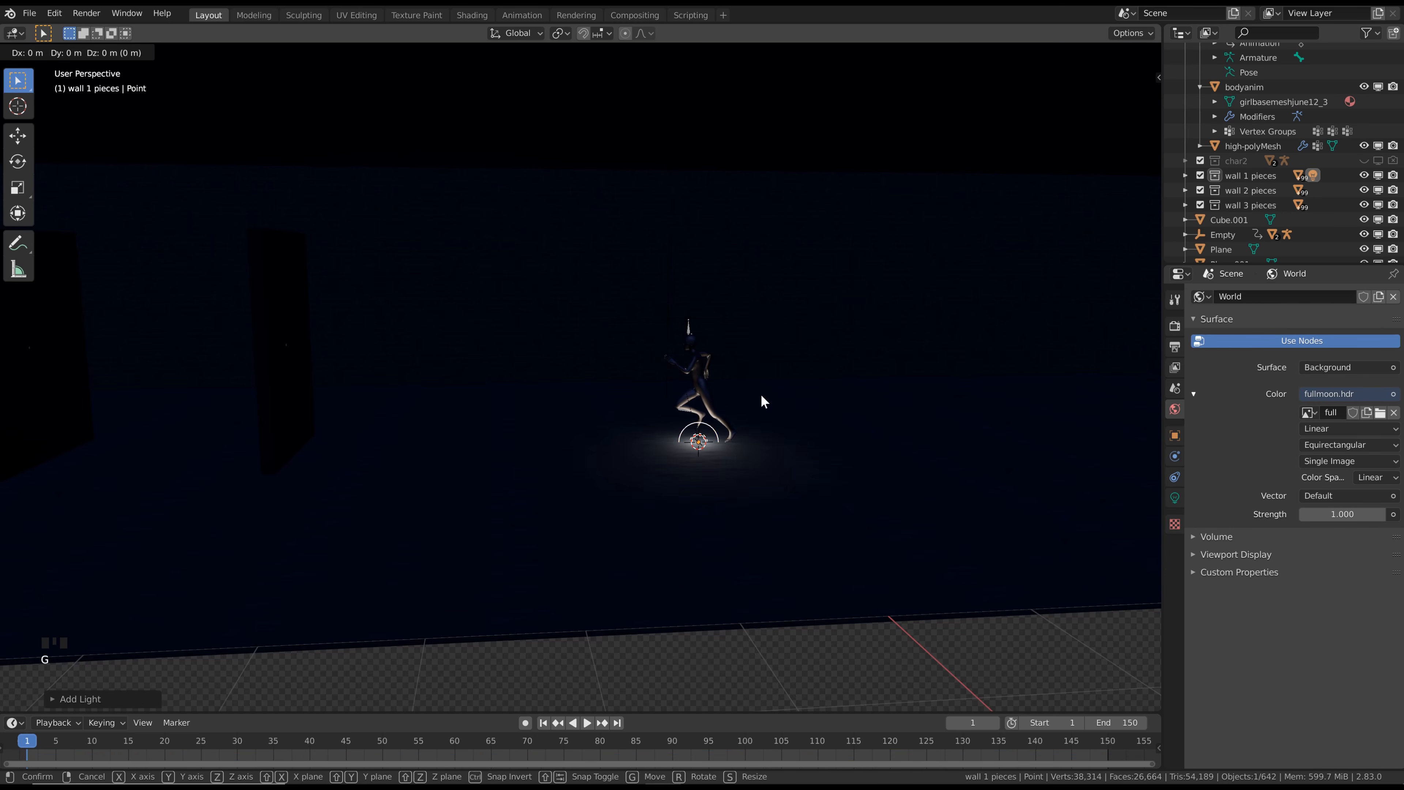
key(z)
click(749, 152)
Move the point light along Y to just in front of the first fractured wall, and shift it along X toward the long brick wall
key(g)
key(y)
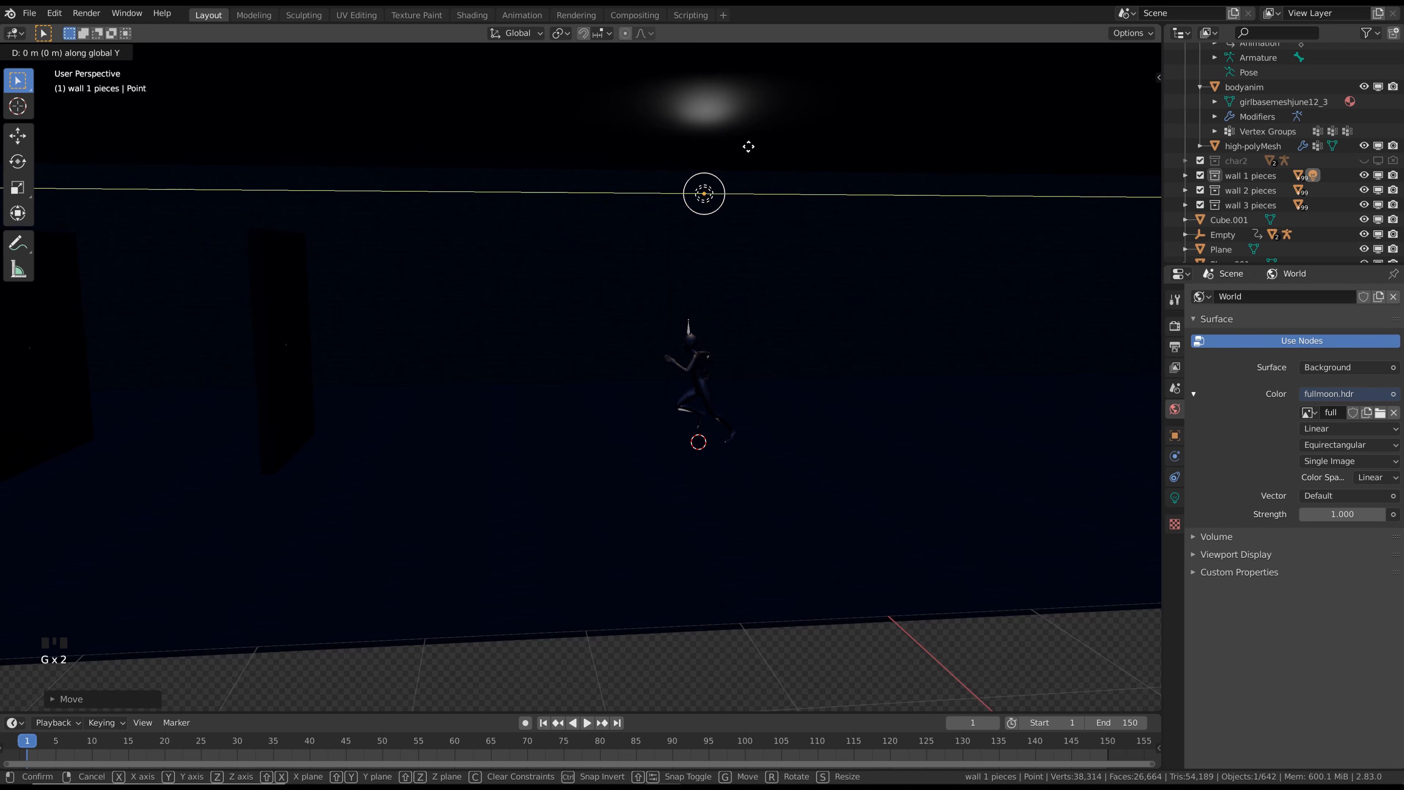
click(391, 171)
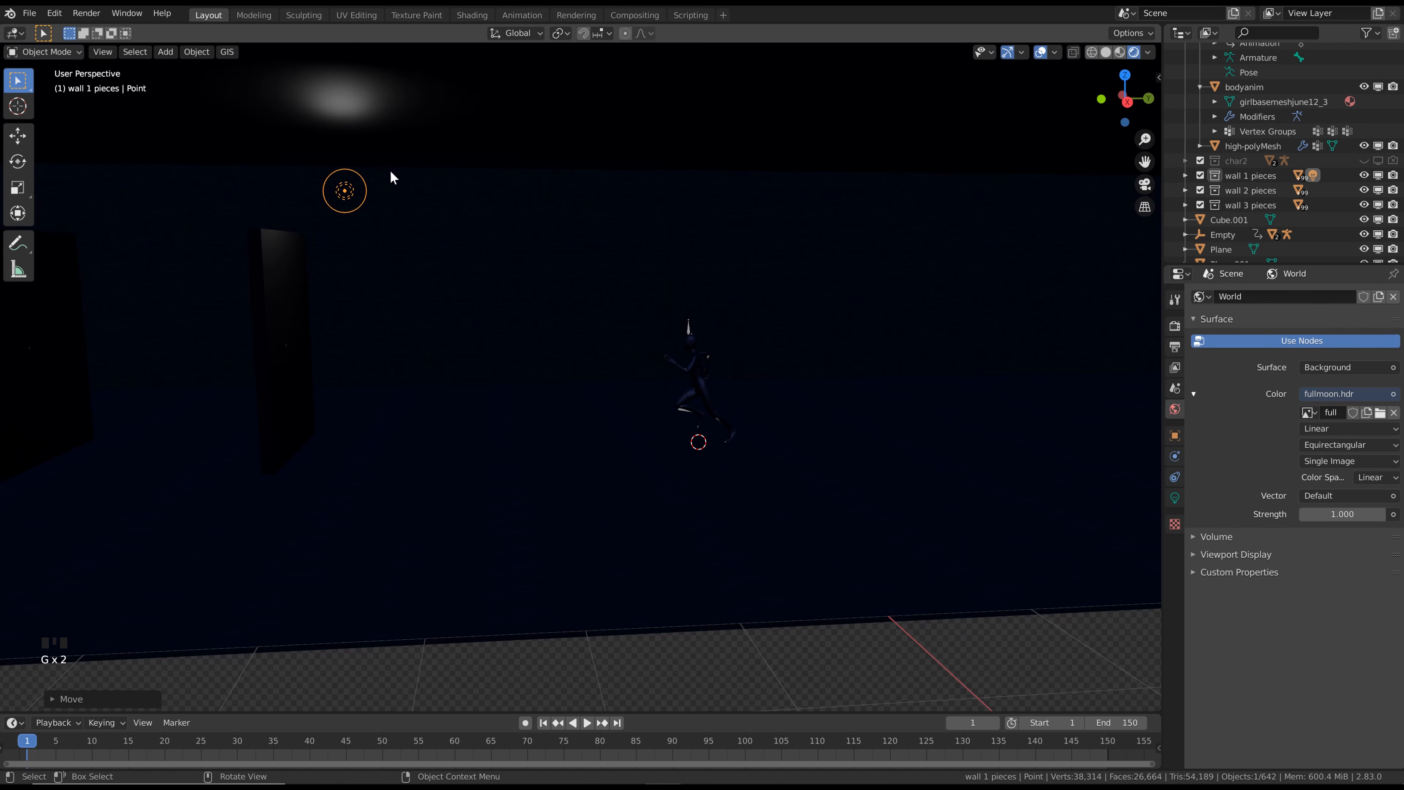
key(g)
key(y)
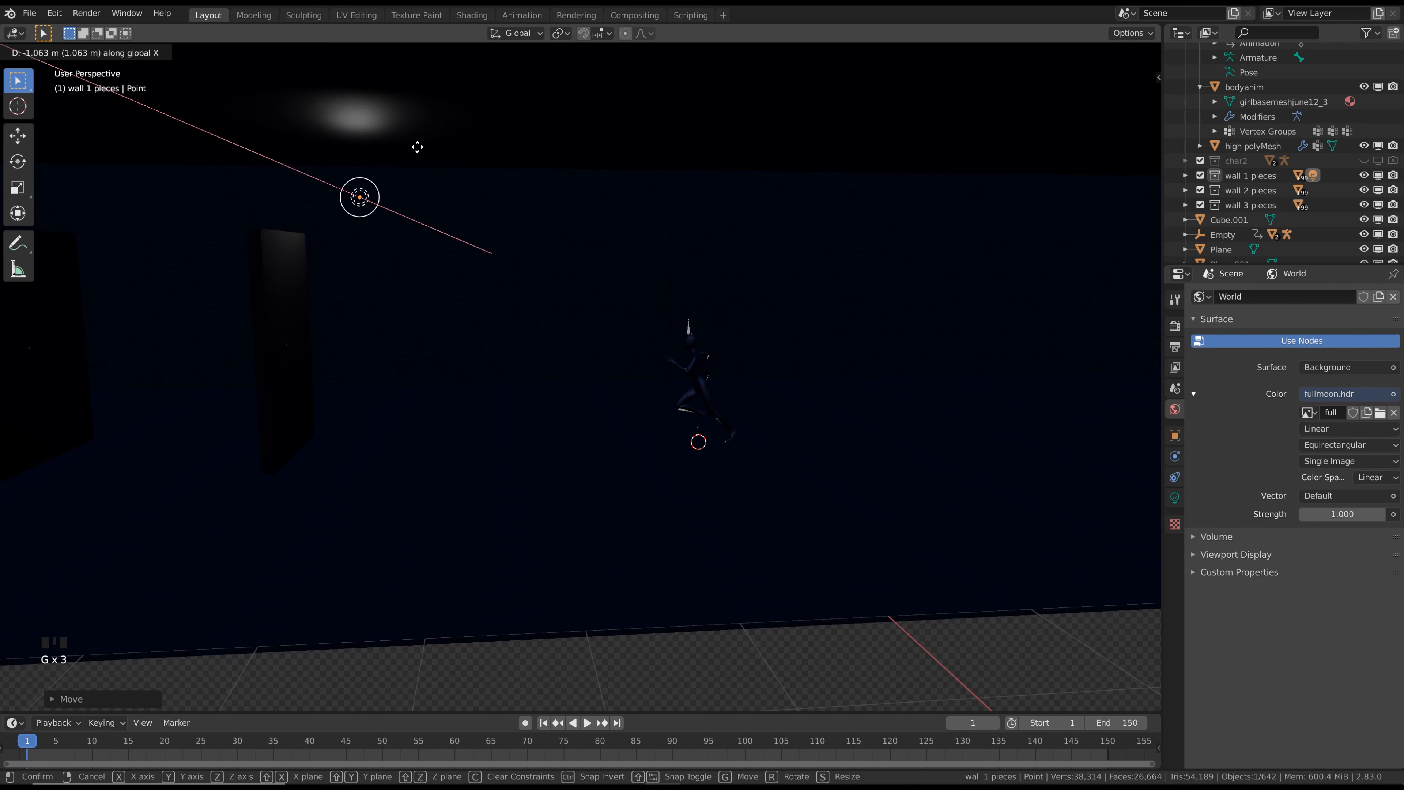
click(443, 155)
Set the point light's power to 35 W and its colour to a pale blue
click(1175, 498)
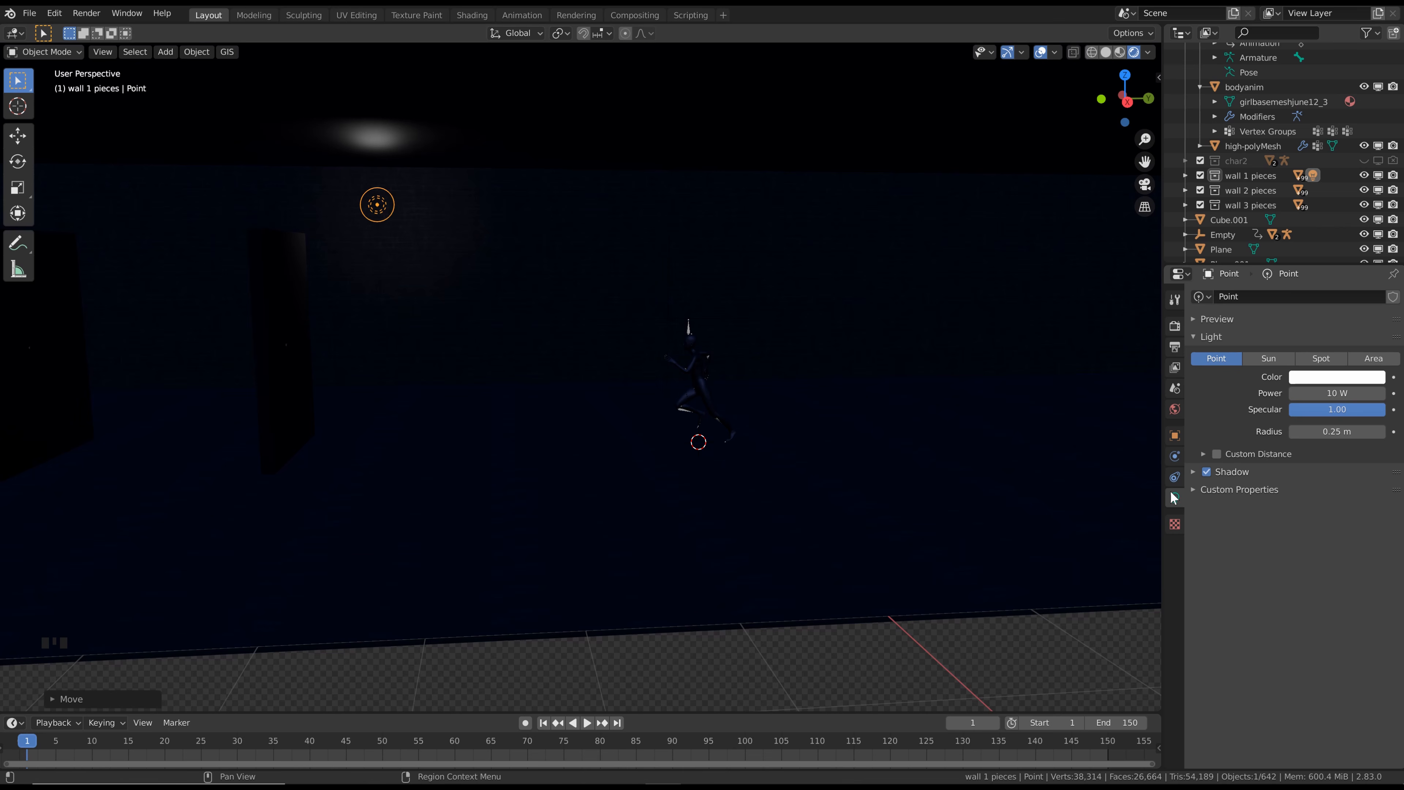
click(1338, 392)
text(35)
key(Return)
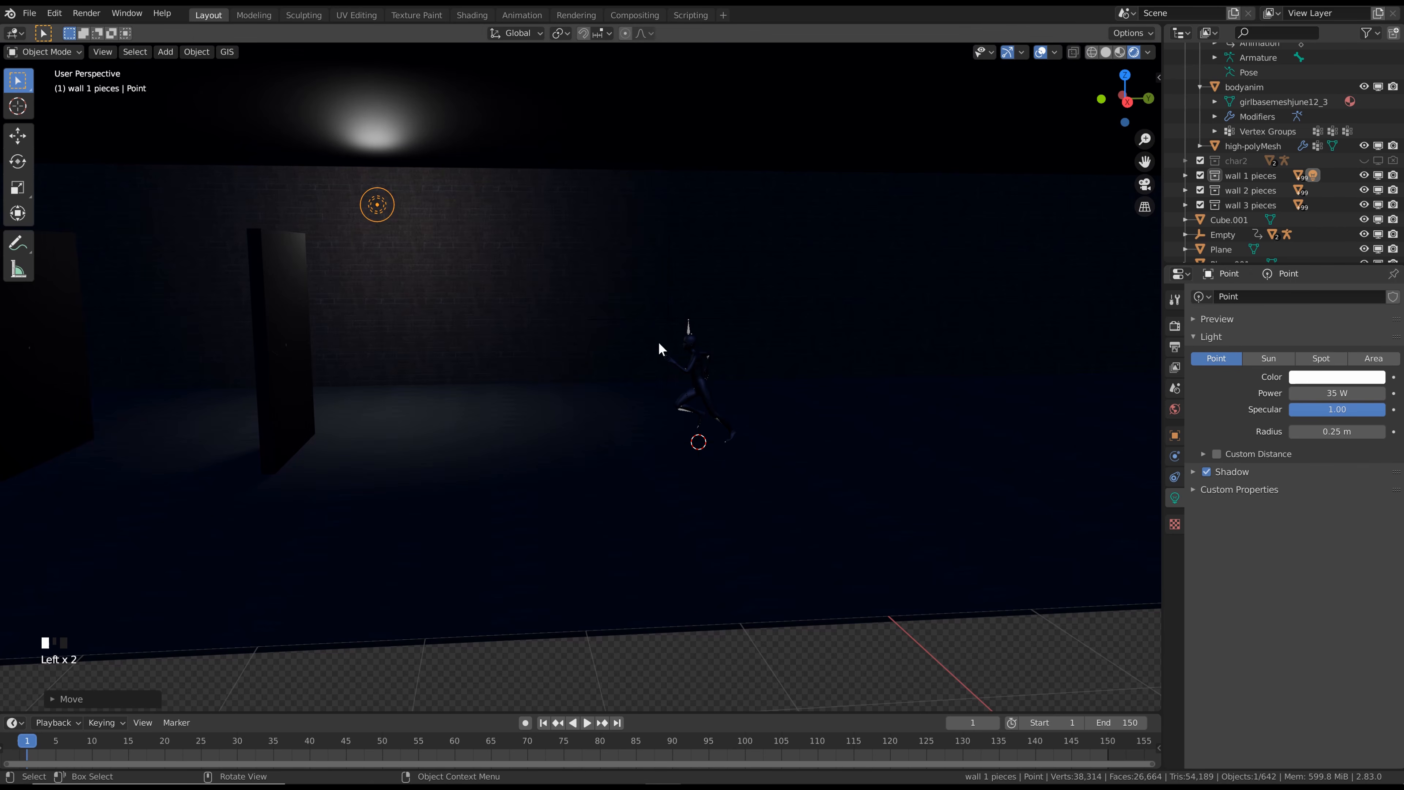
click(1316, 383)
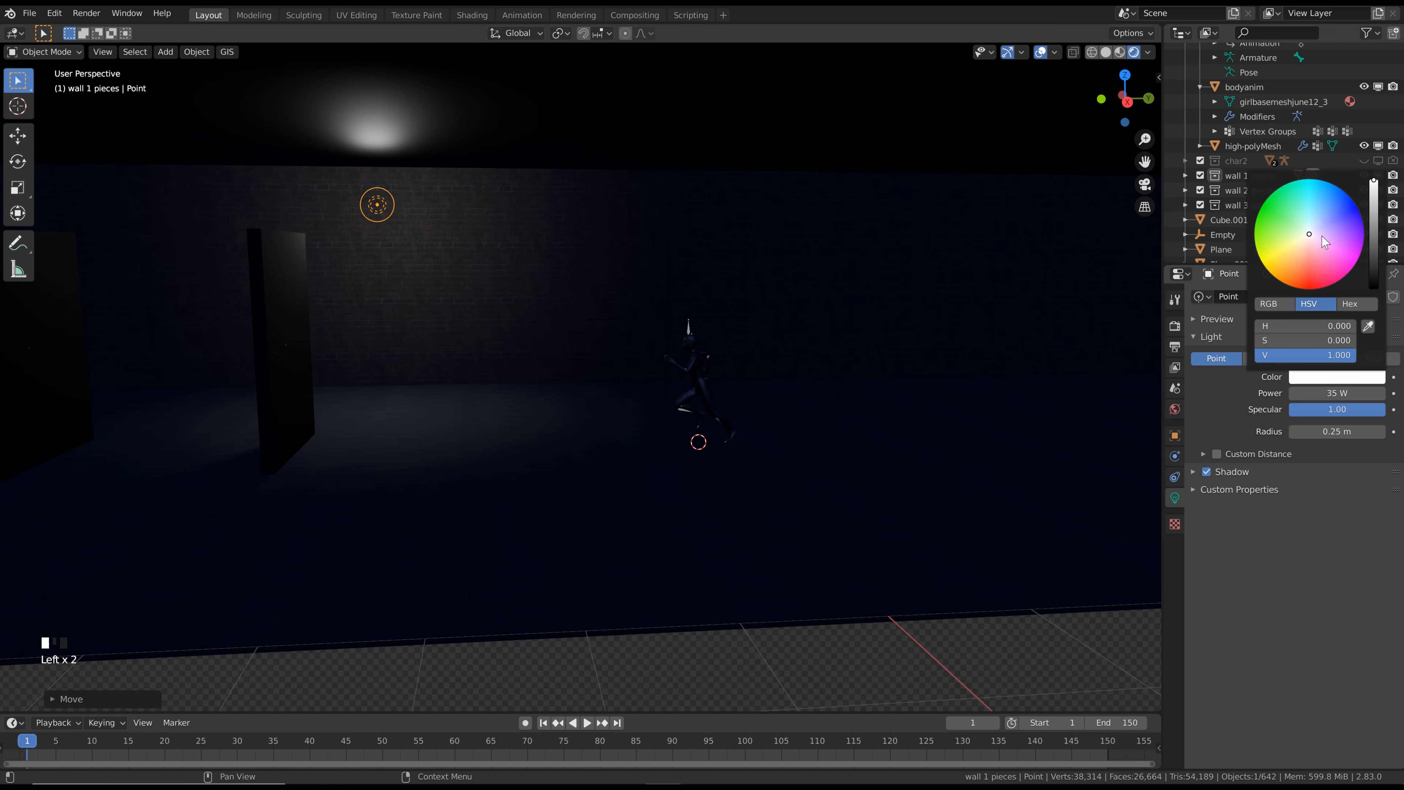
click(1321, 224)
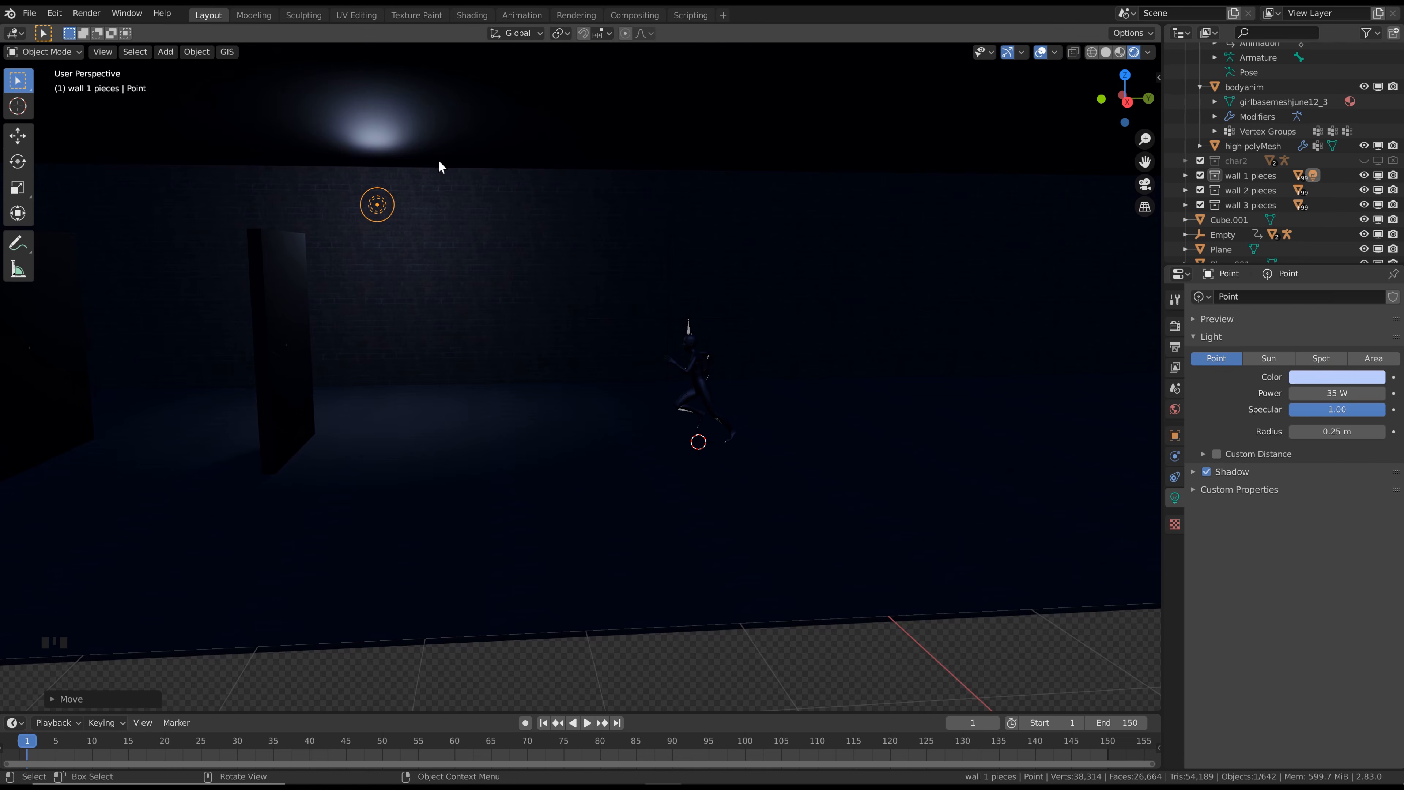
Split the 3D viewport into two side-by-side views, with the new one about a third of the total width
shift+middle_drag(438, 160, 605, 218)
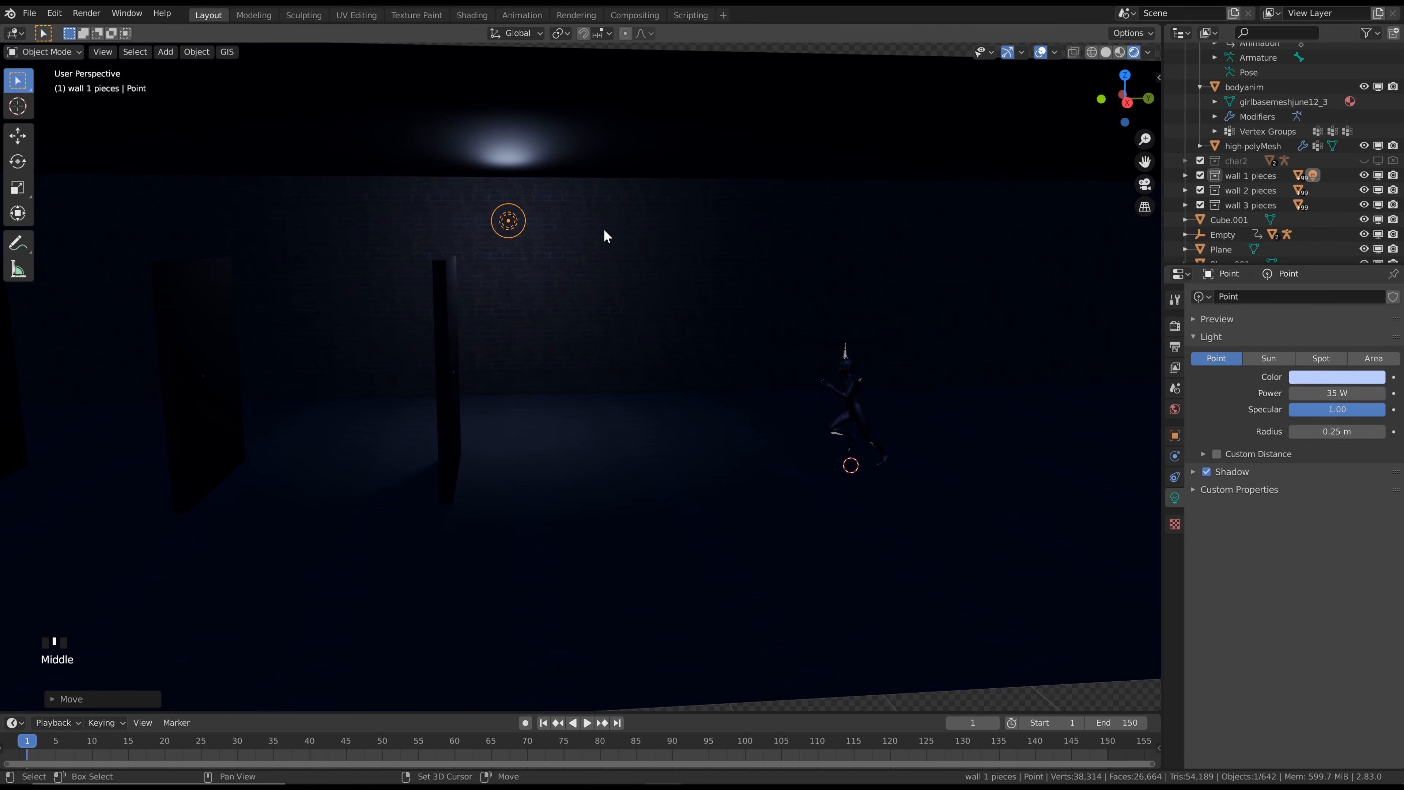
scroll(541, 246, down, 2)
shift+middle_drag(455, 229, 501, 217)
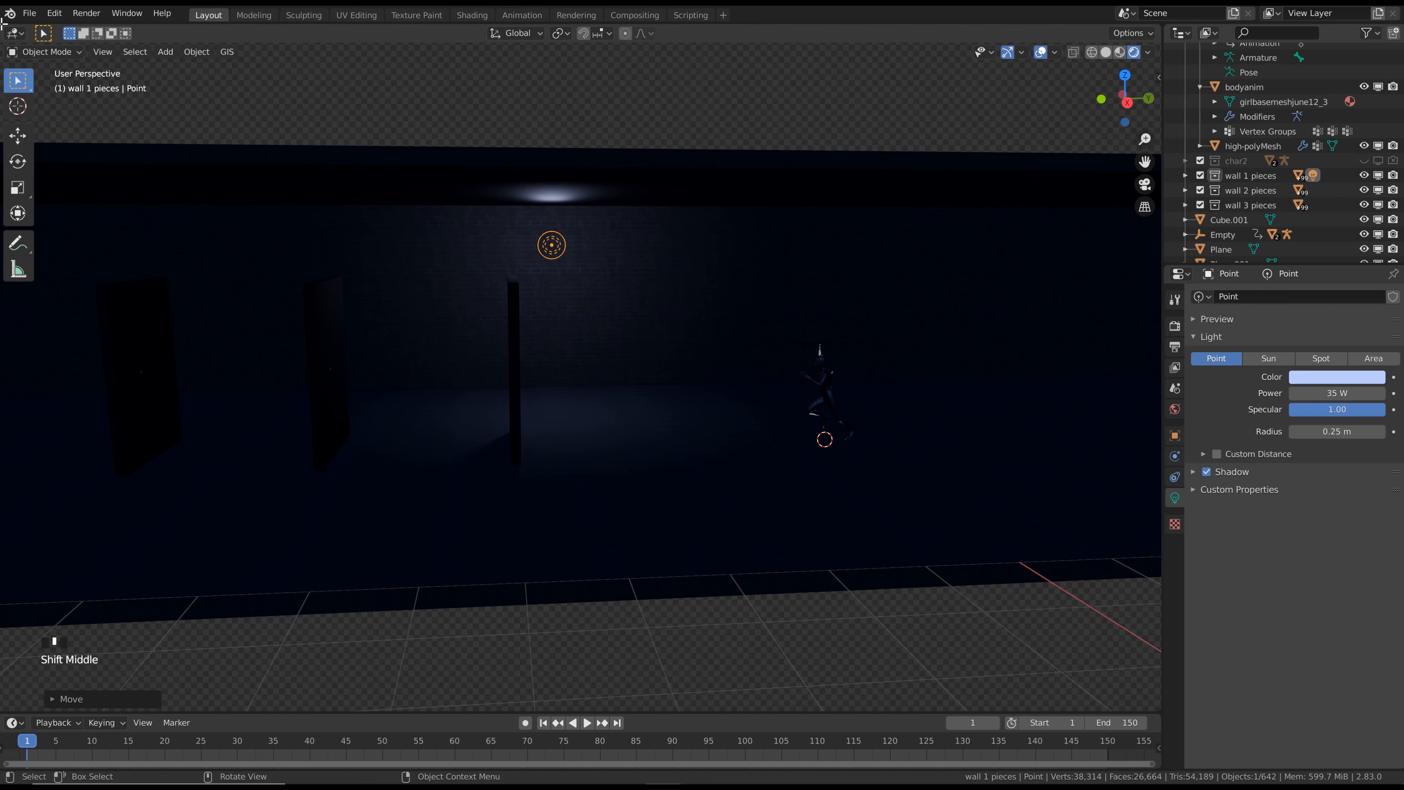
drag(4, 23, 375, 22)
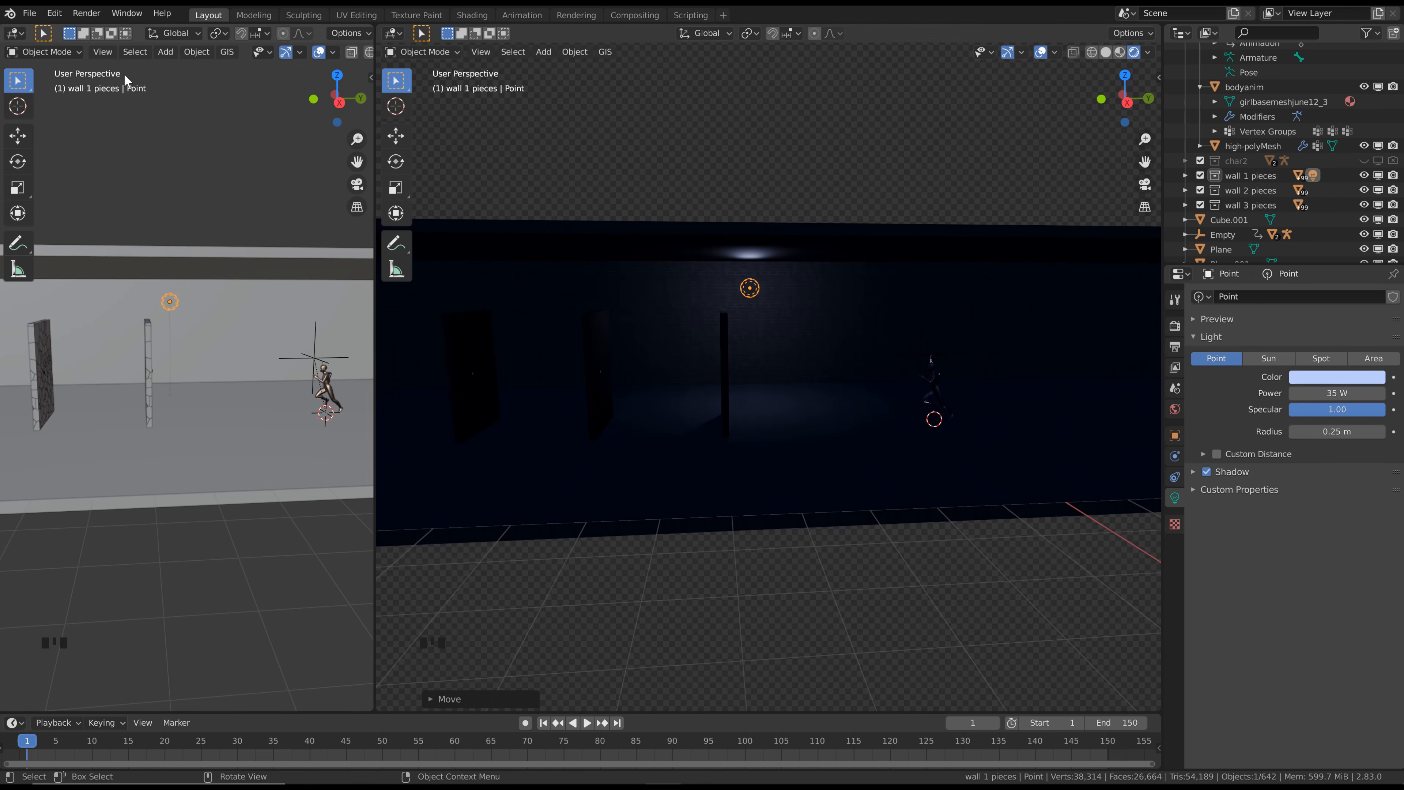
Turn the narrow view into a Graph Editor and keyframe the point light's power at frame 1, revealing its Power channel
click(15, 35)
click(184, 115)
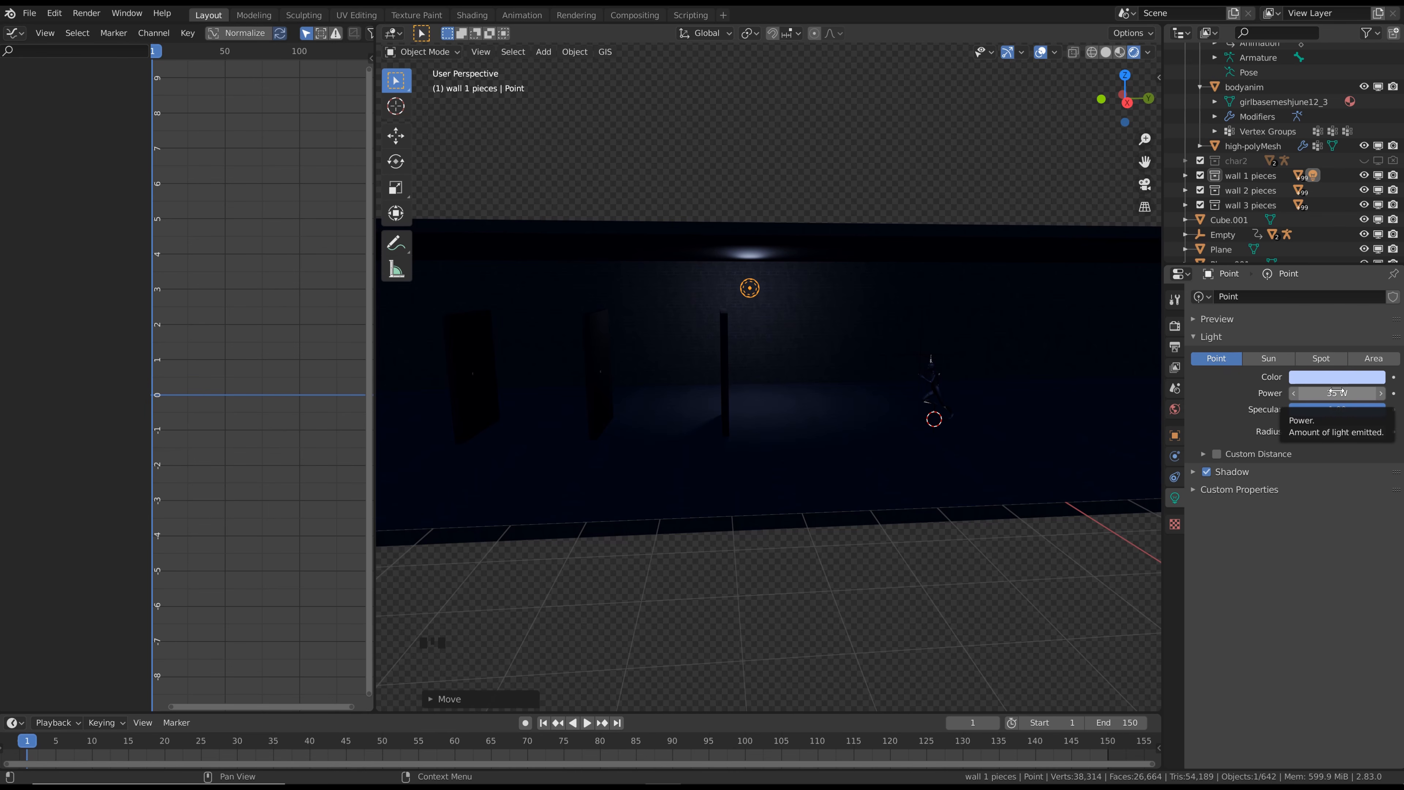
key(i)
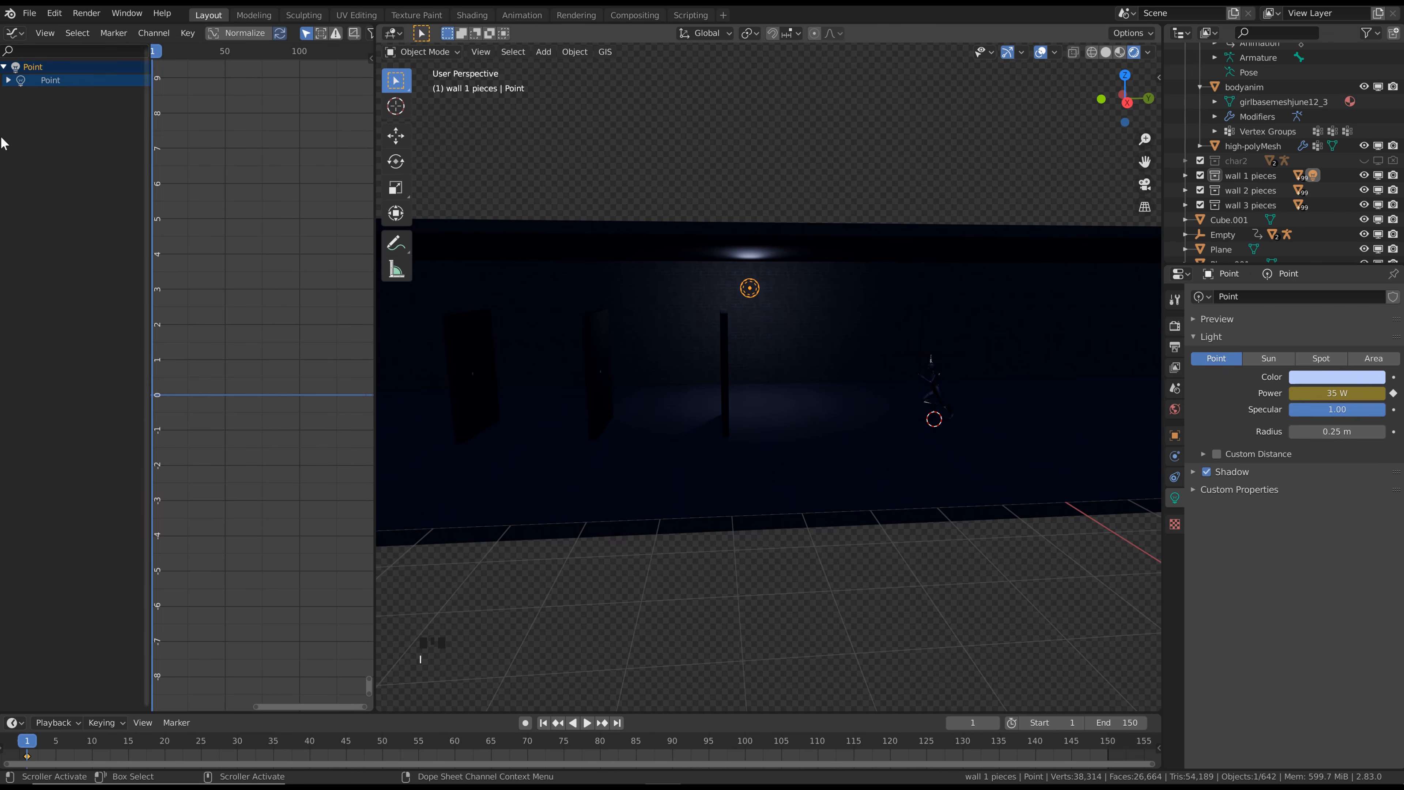
click(9, 80)
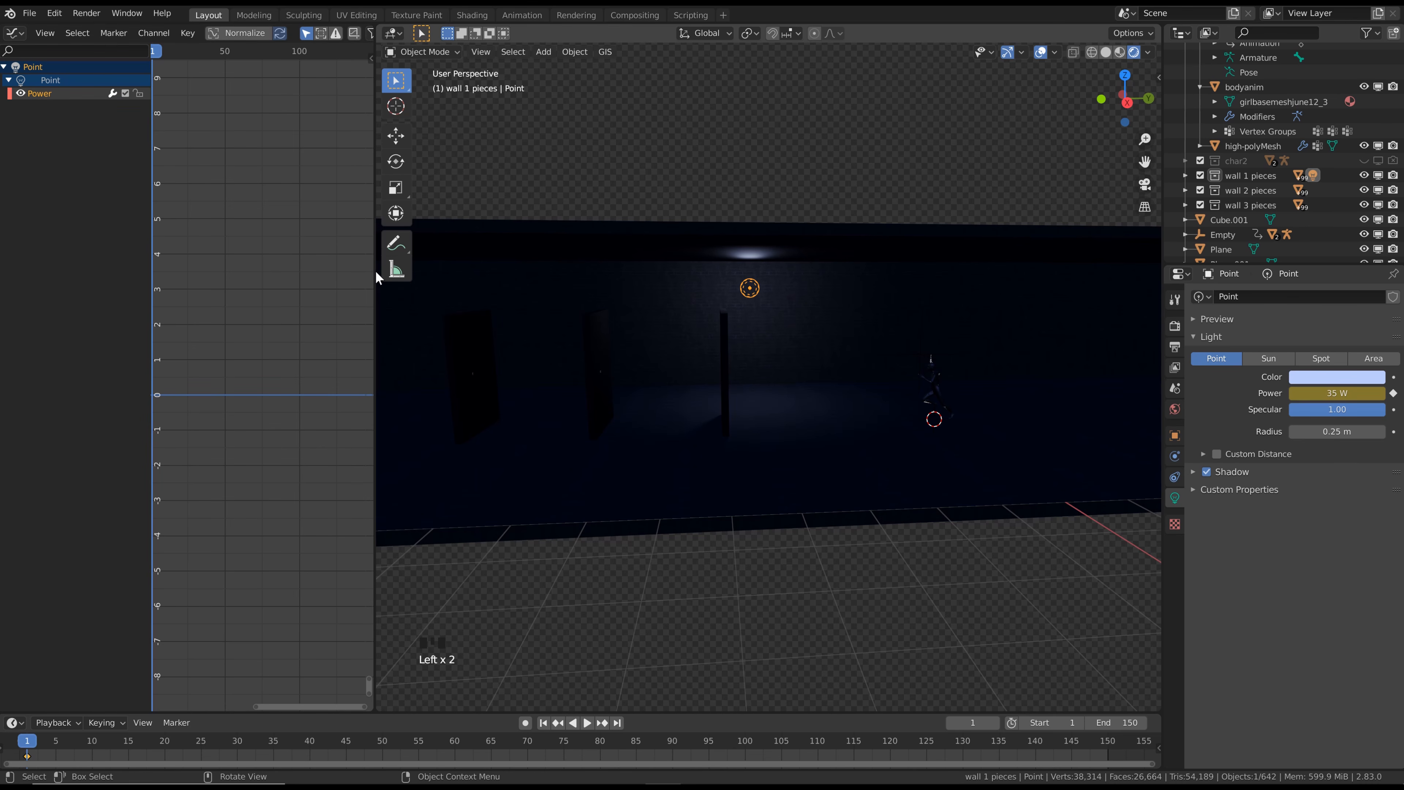
Widen the Graph Editor and add a Noise modifier to the point light's Power curve
drag(376, 270, 467, 270)
key(n)
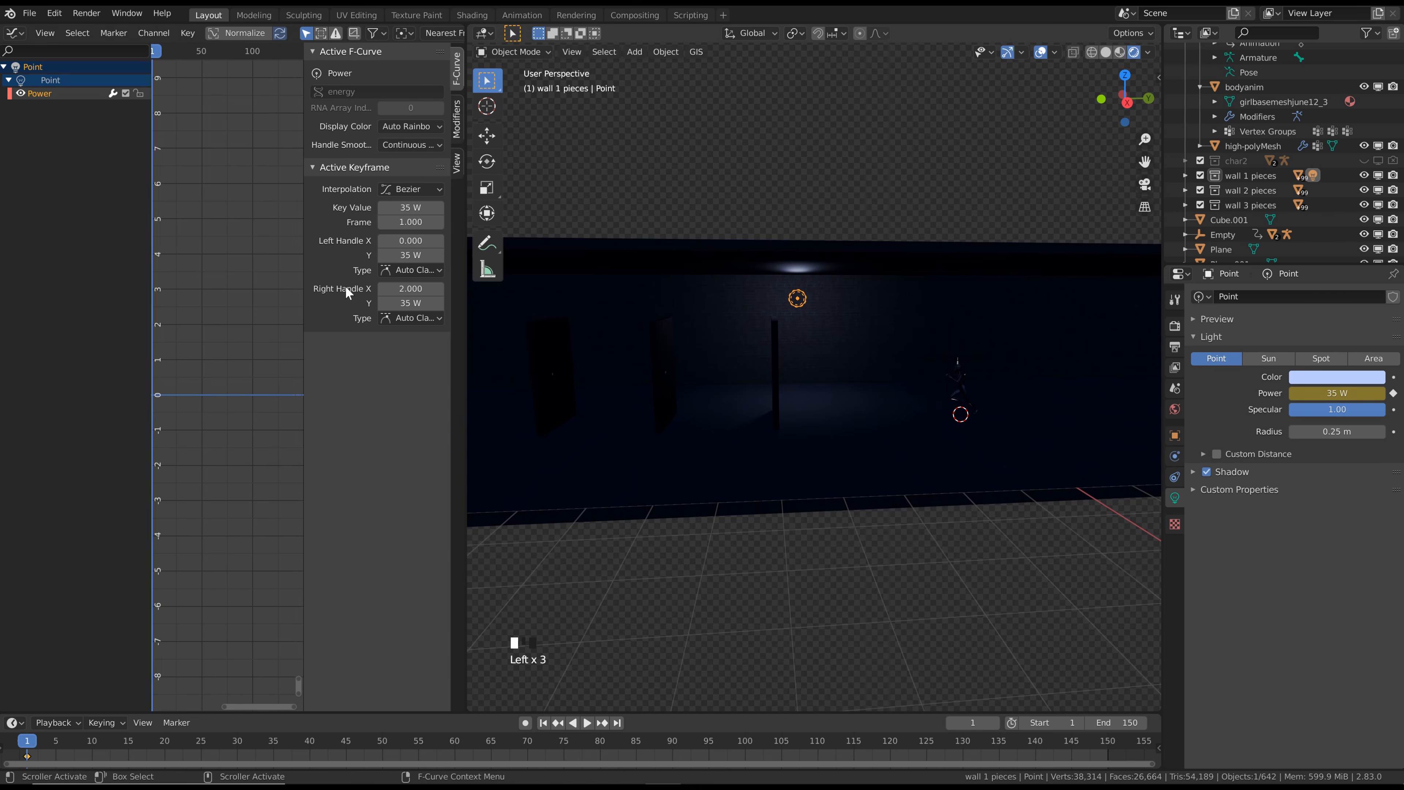
click(458, 121)
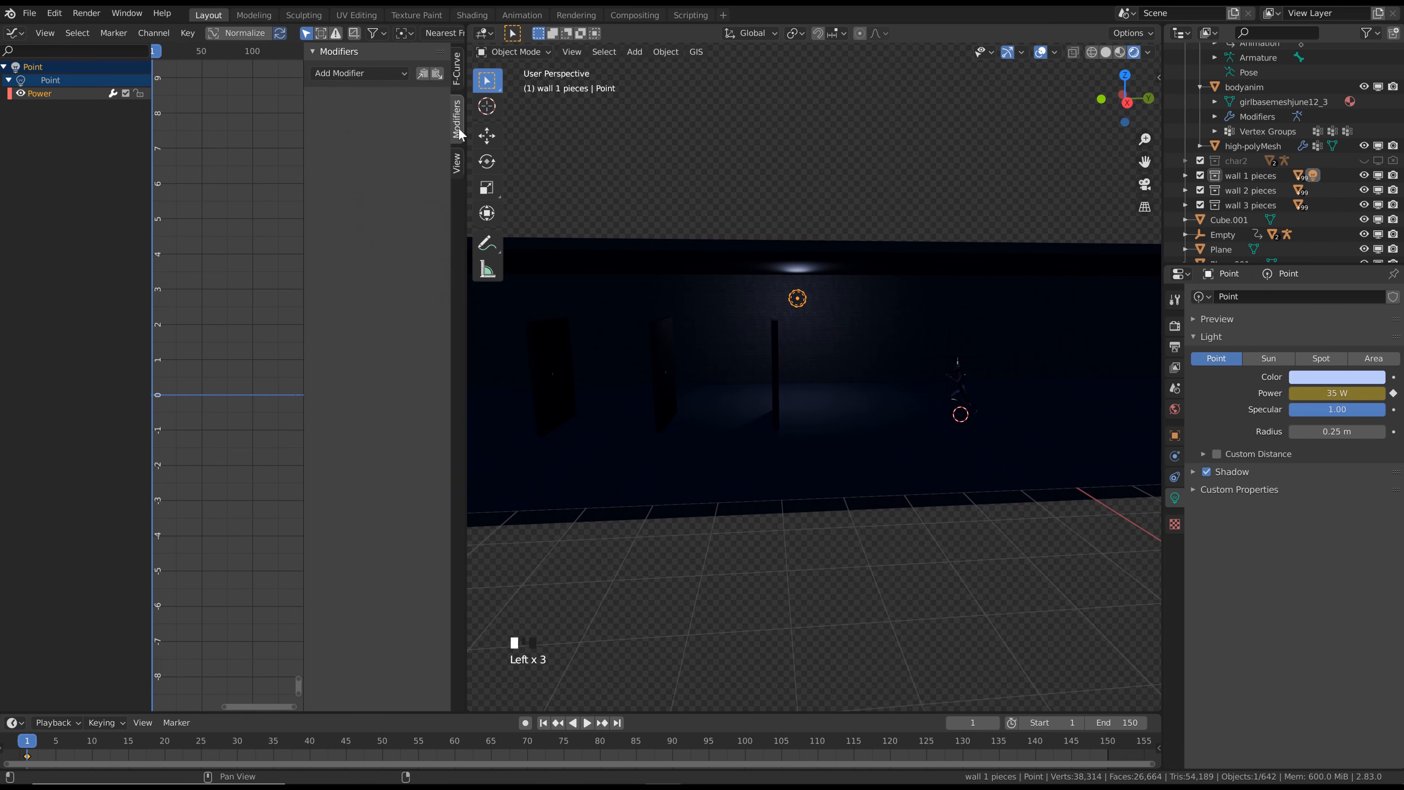
click(368, 75)
click(354, 148)
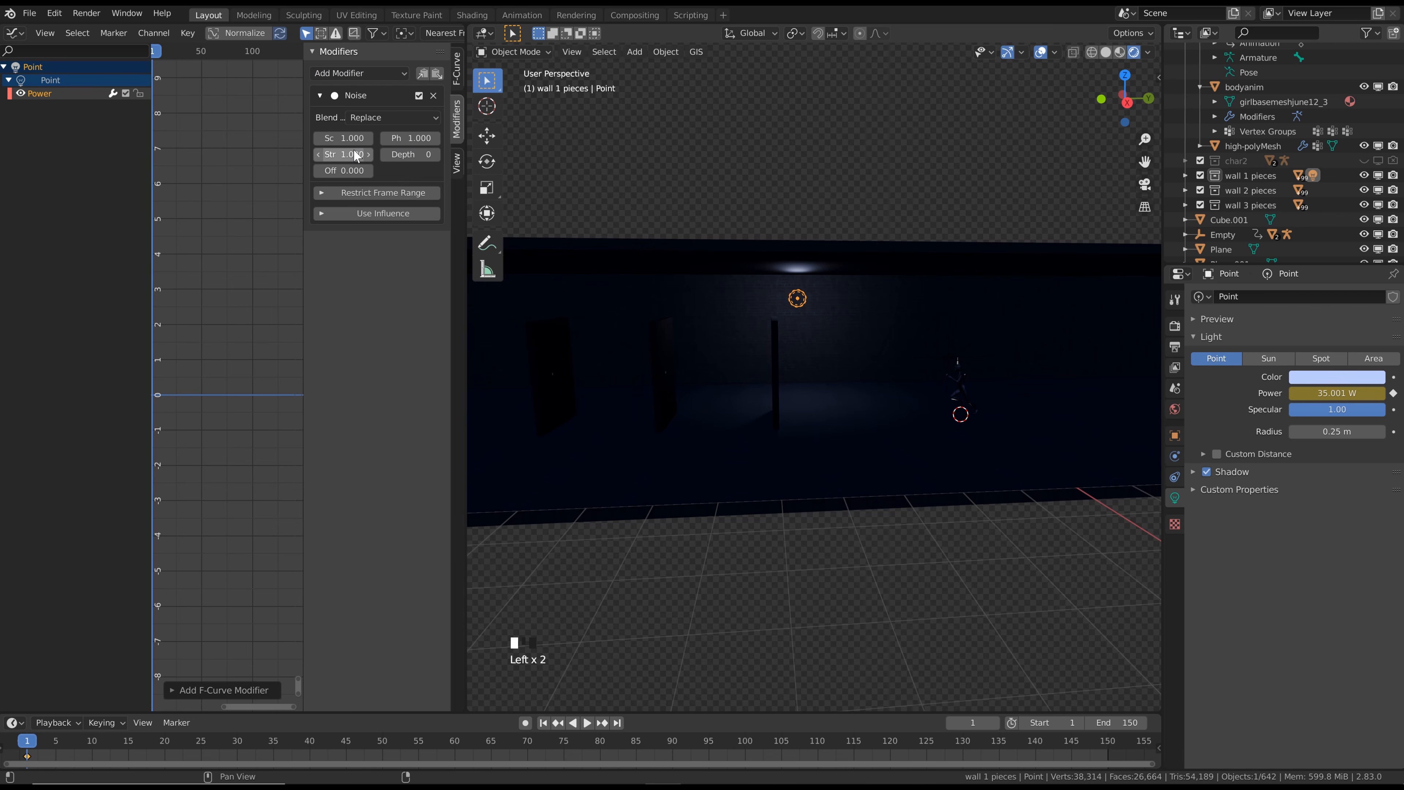
Normalize the Power curve's display, play the animation to check the flicker, and return to frame 1
click(237, 32)
key(Home)
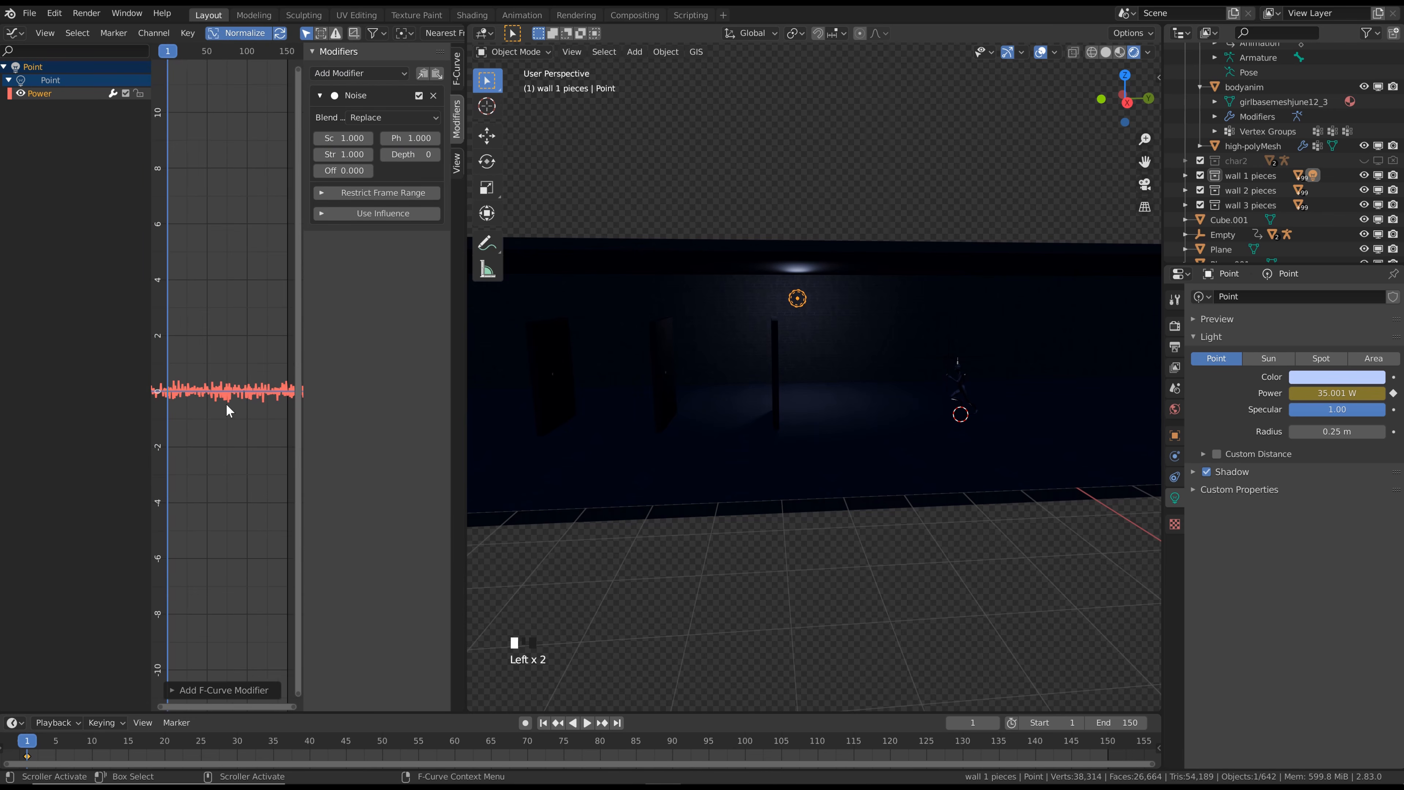
scroll(227, 406, down, 1)
key(space)
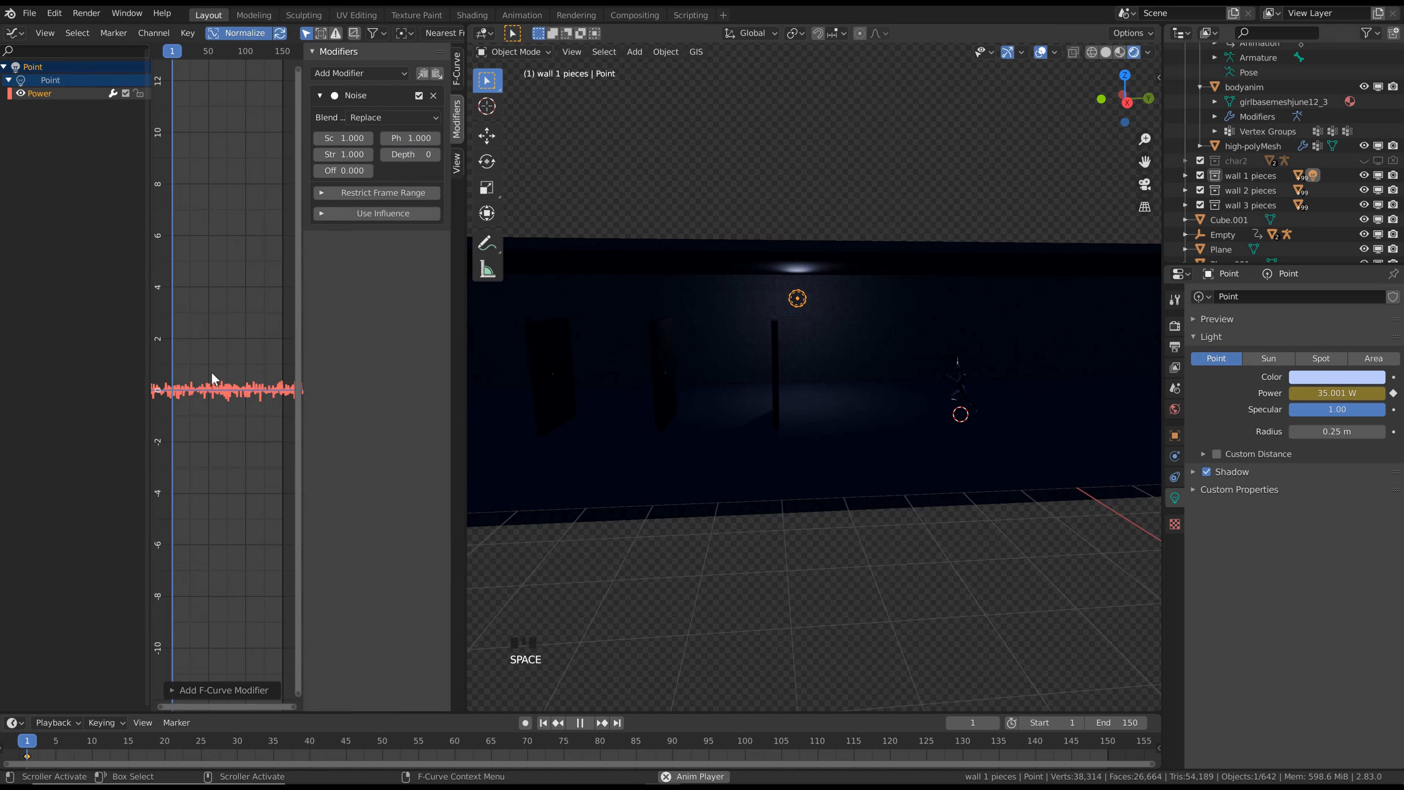
key(space)
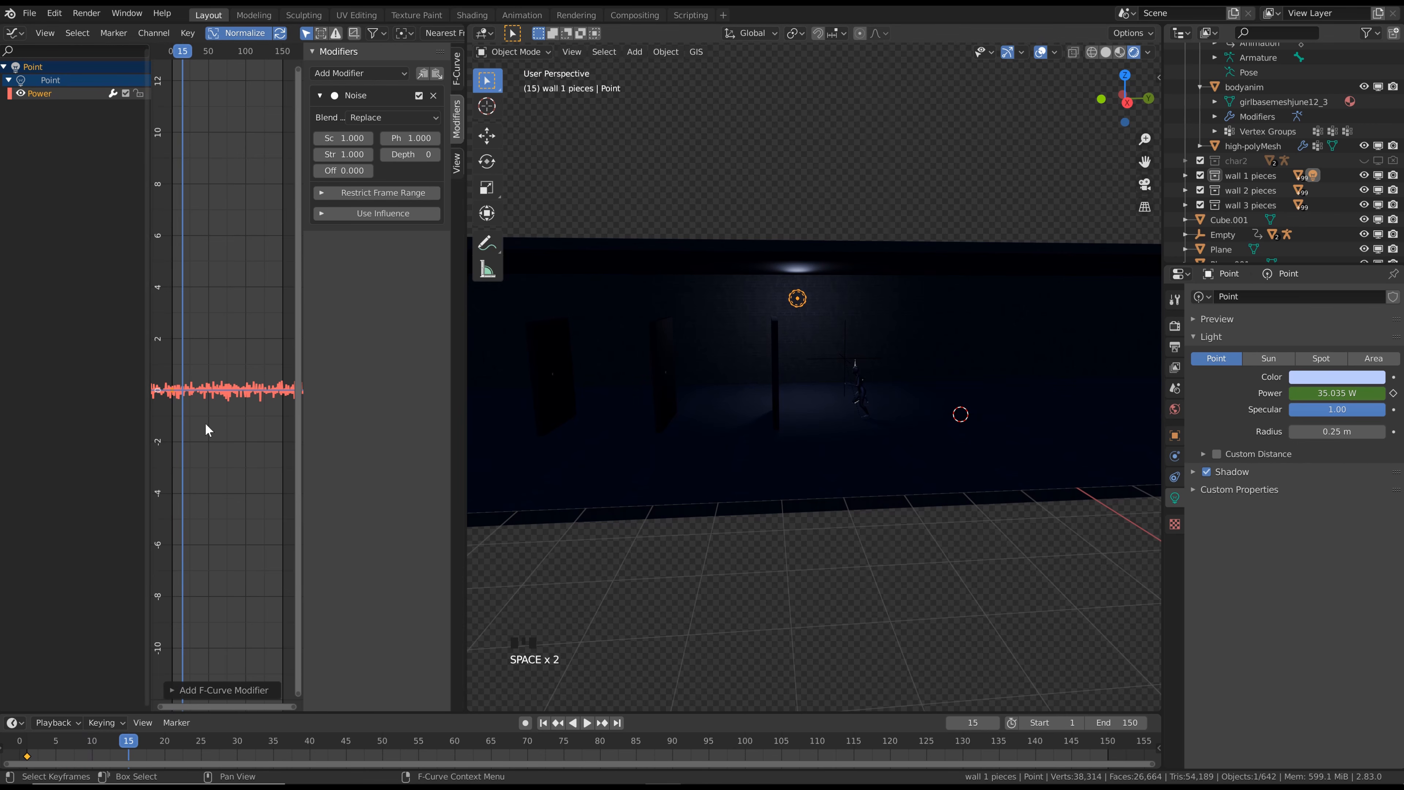
key(space)
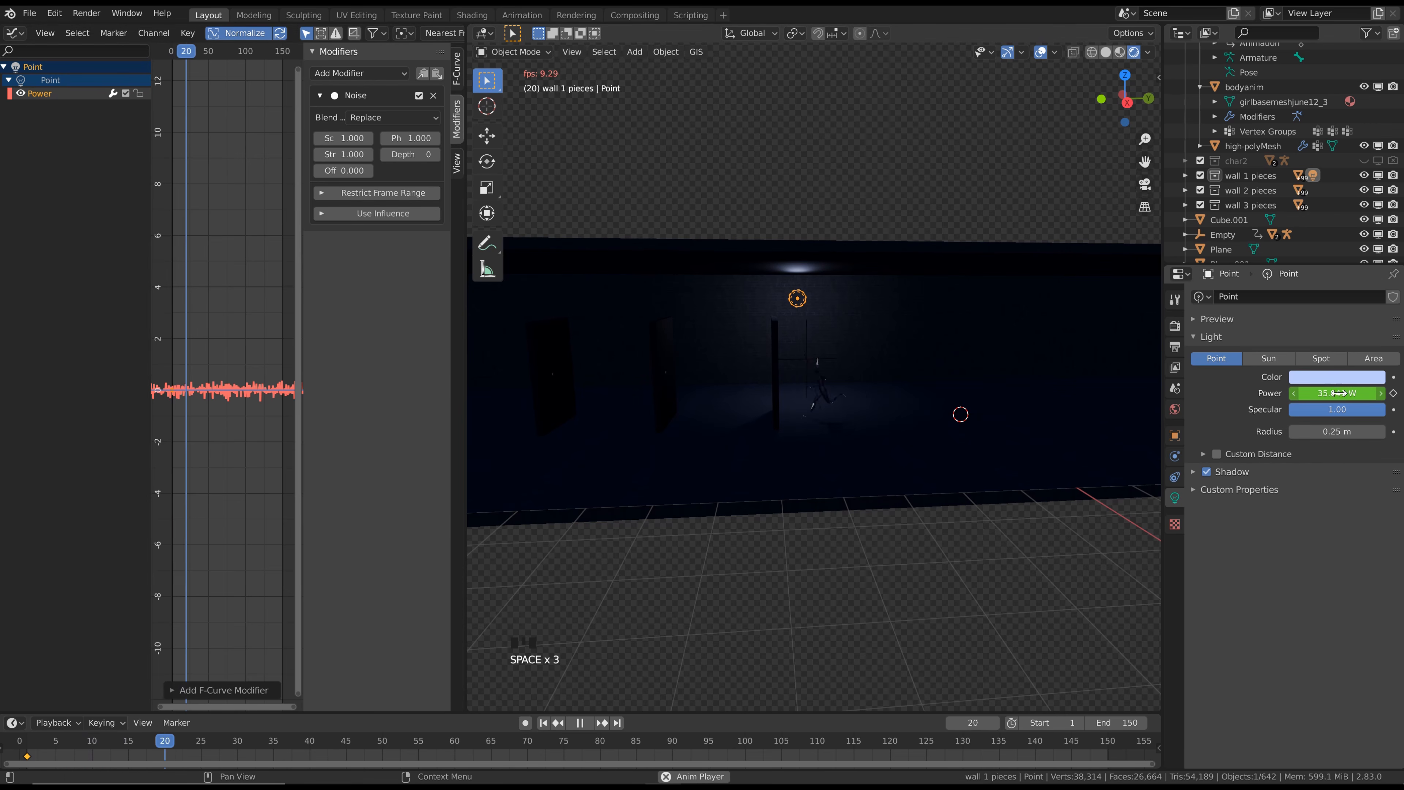
key(space)
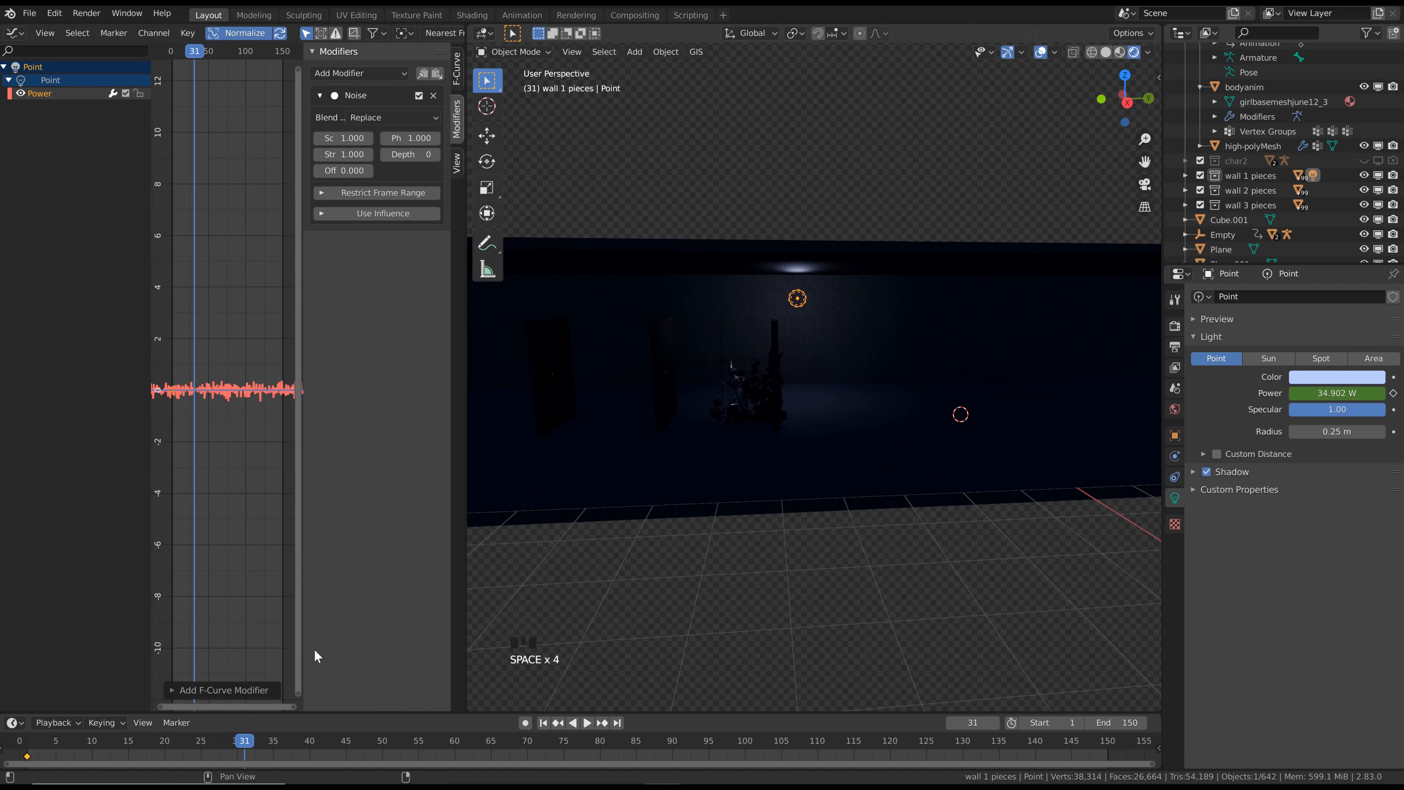
click(27, 742)
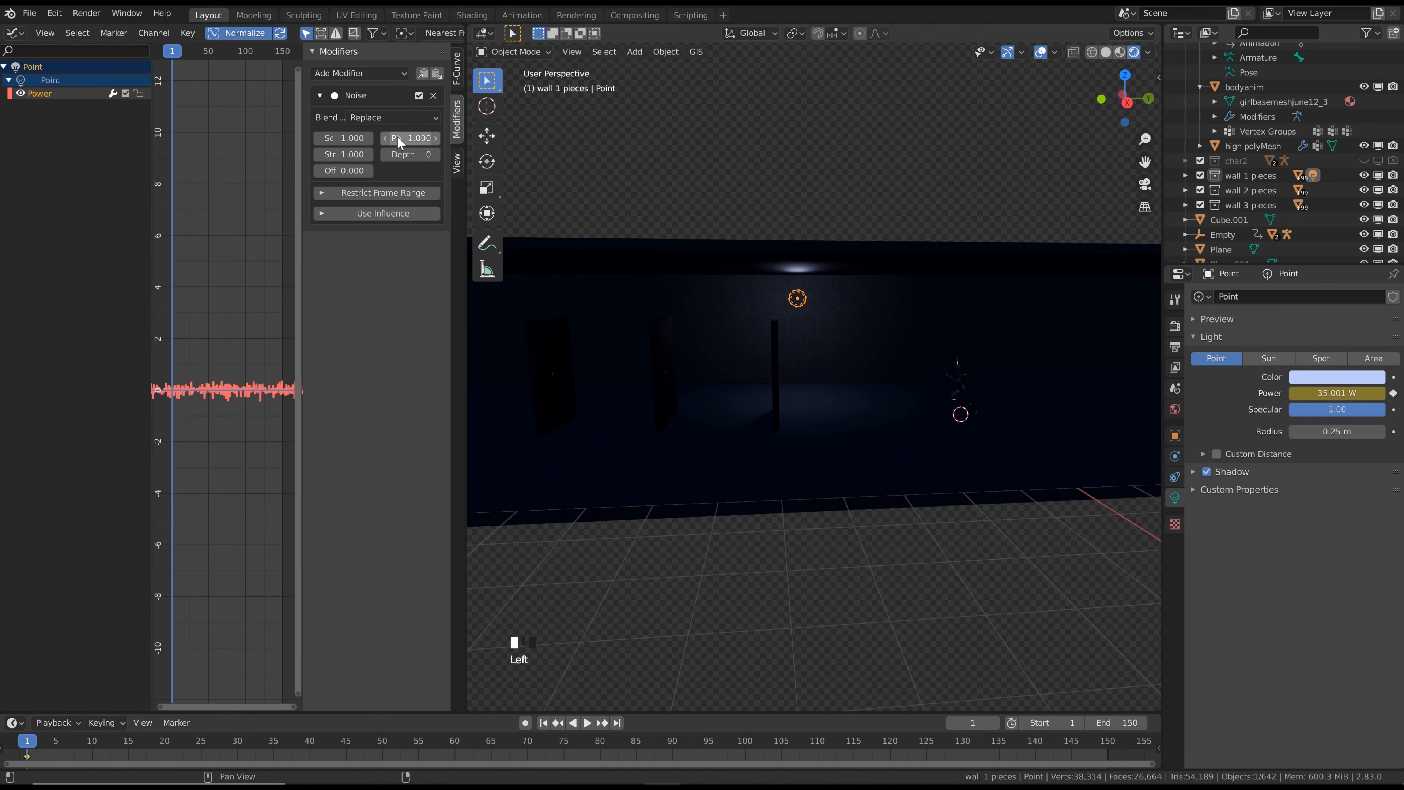
Set the Noise modifier's strength to 75 and its scale to 0.5, checking the flicker in playback
drag(345, 151, 379, 151)
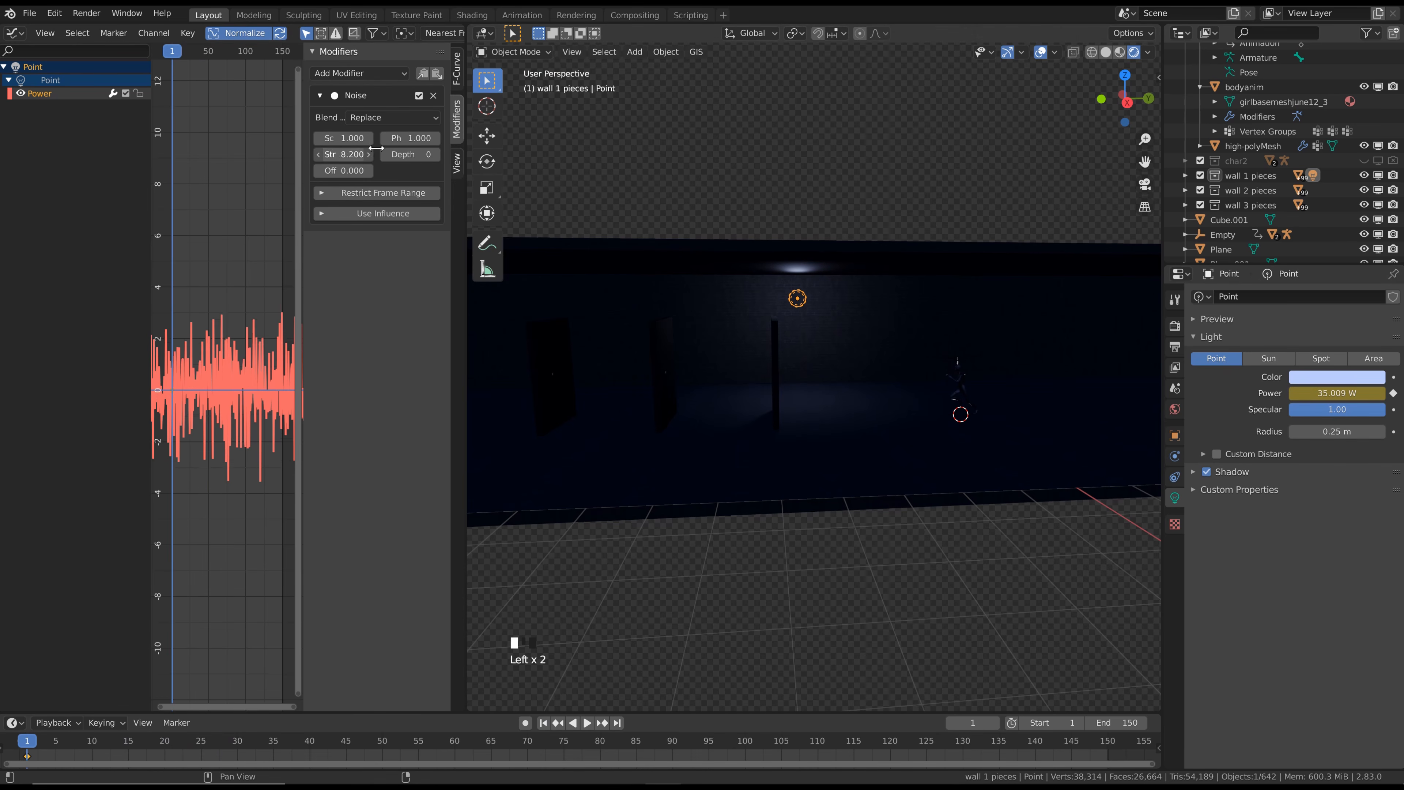
click(345, 150)
text(75)
key(Return)
key(space)
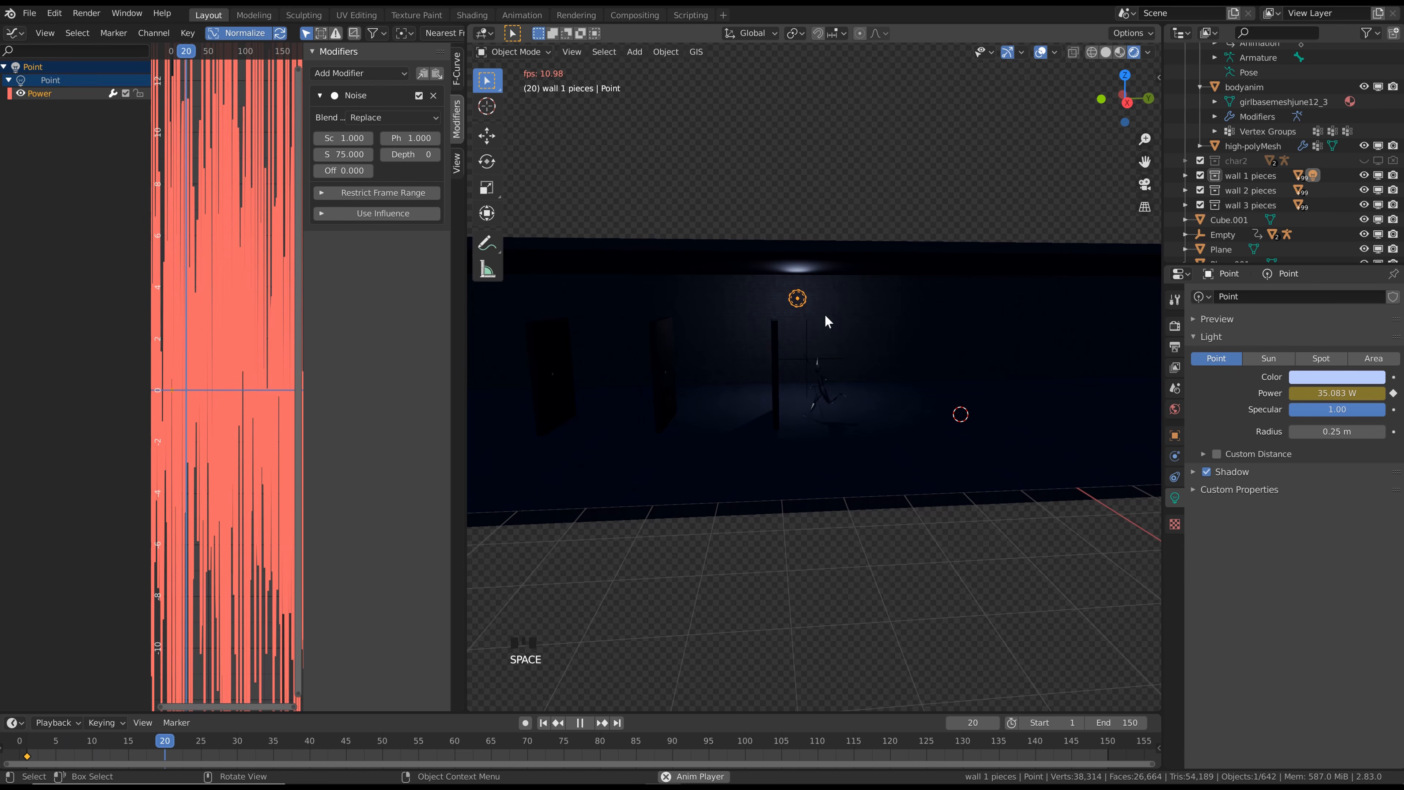
key(space)
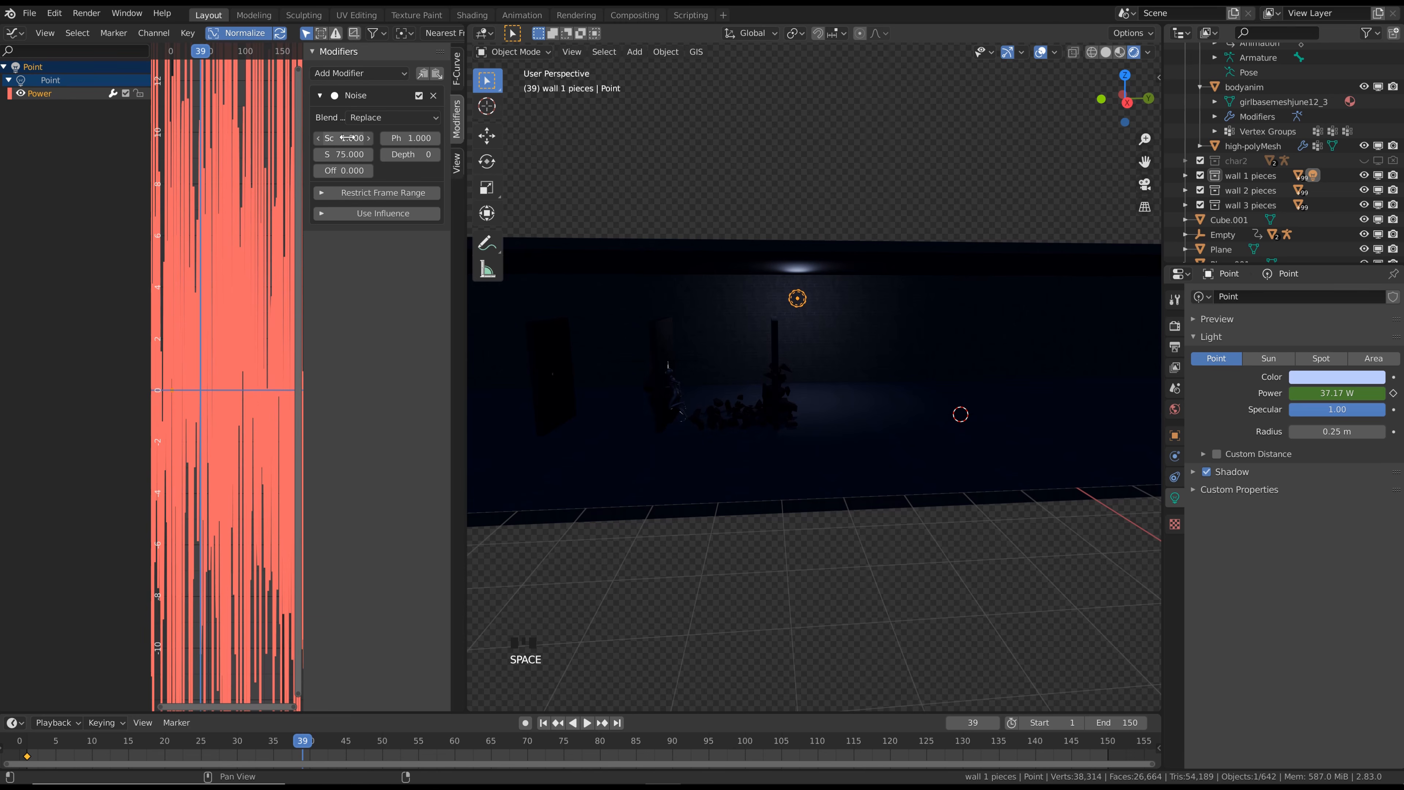
drag(347, 138, 342, 138)
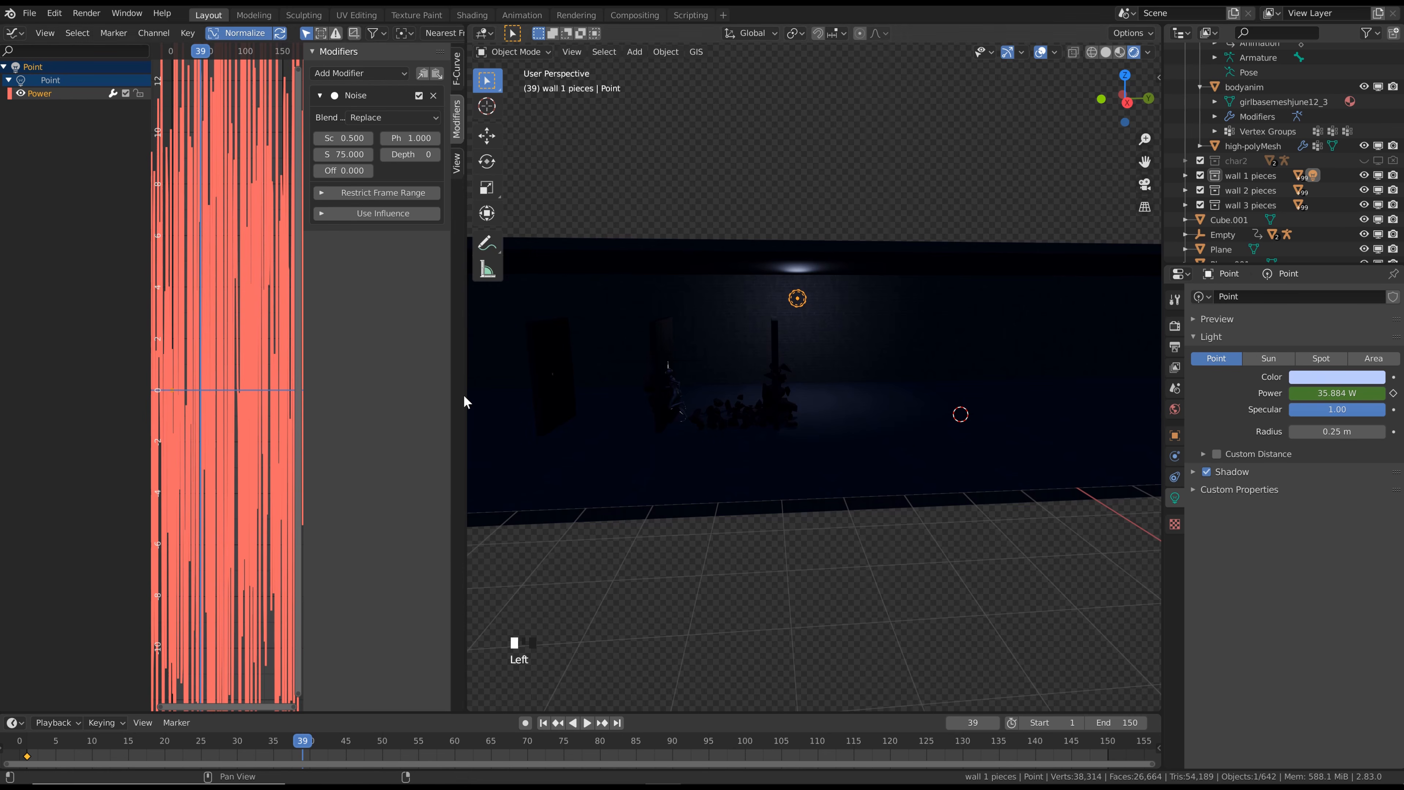
Duplicate the point light along Y to above the second fractured wall and set the copy's Noise phase to 4.7
middle_drag(818, 304, 911, 302)
key(shift+d)
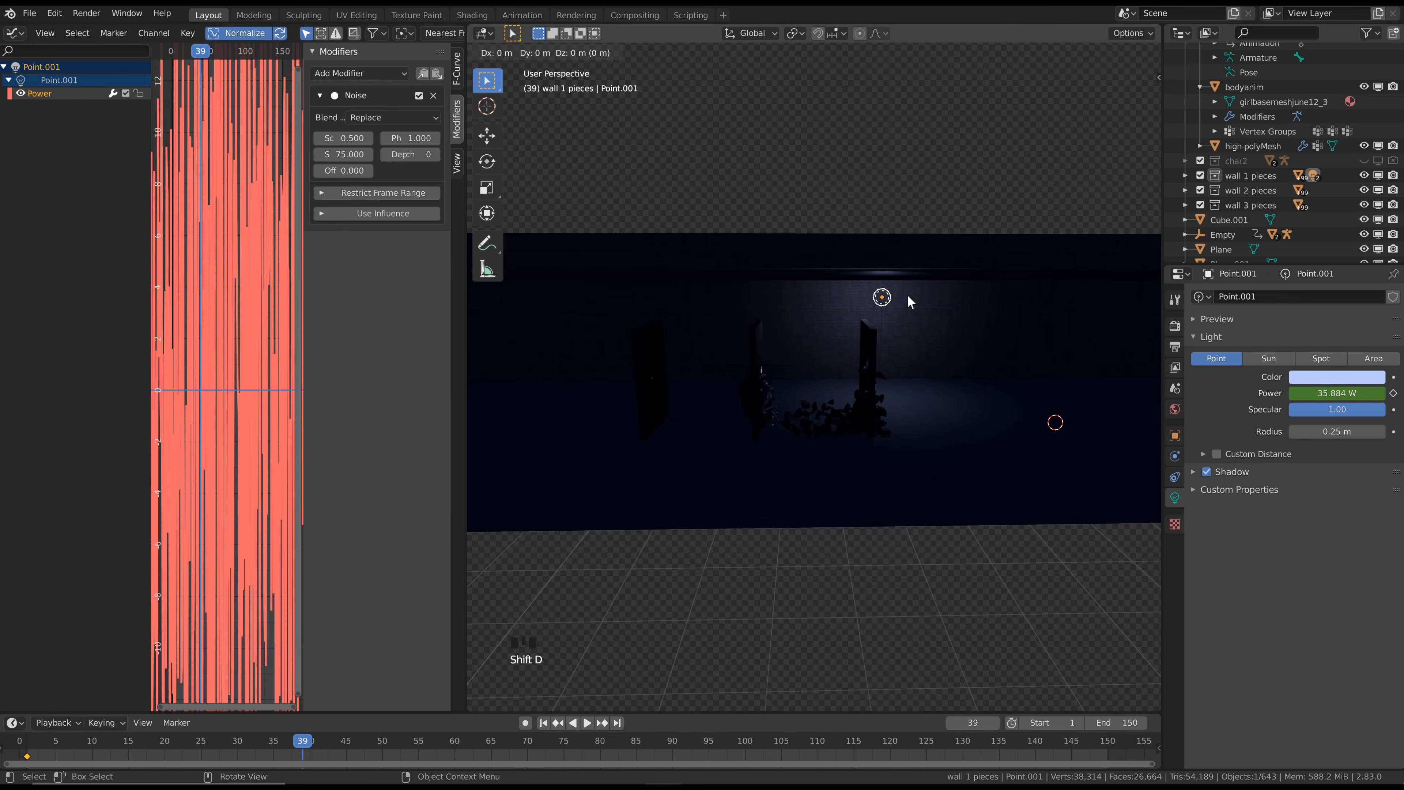
key(y)
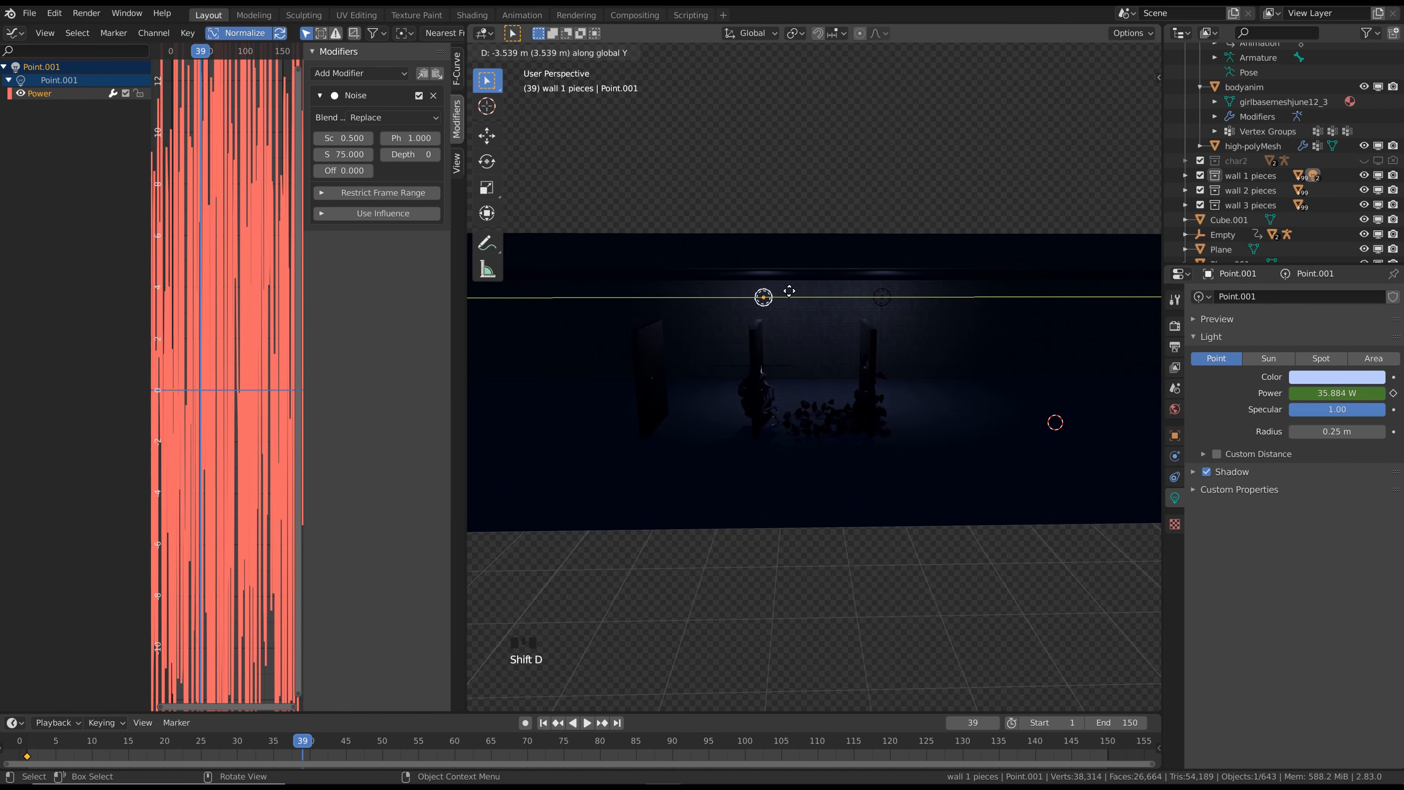
click(788, 297)
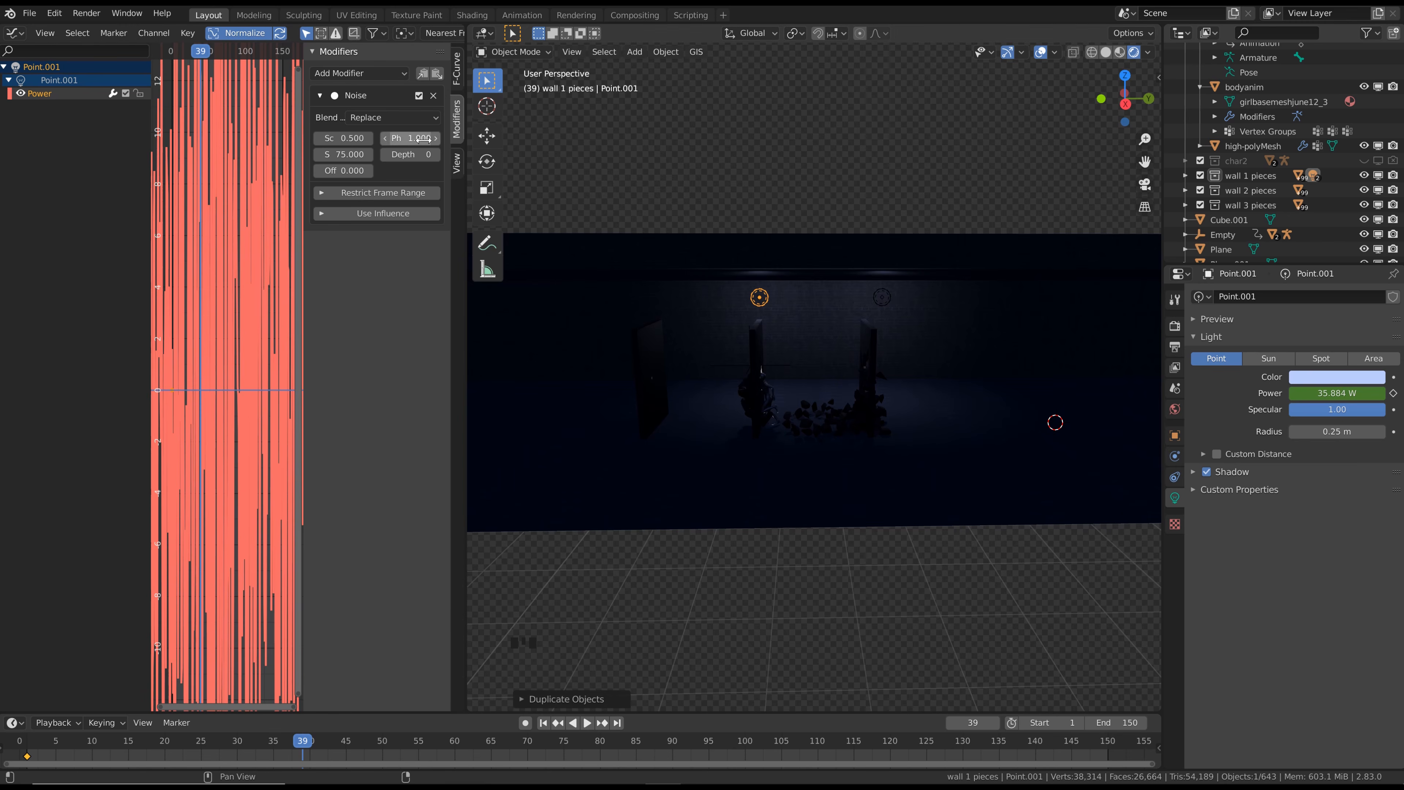
drag(412, 138, 433, 139)
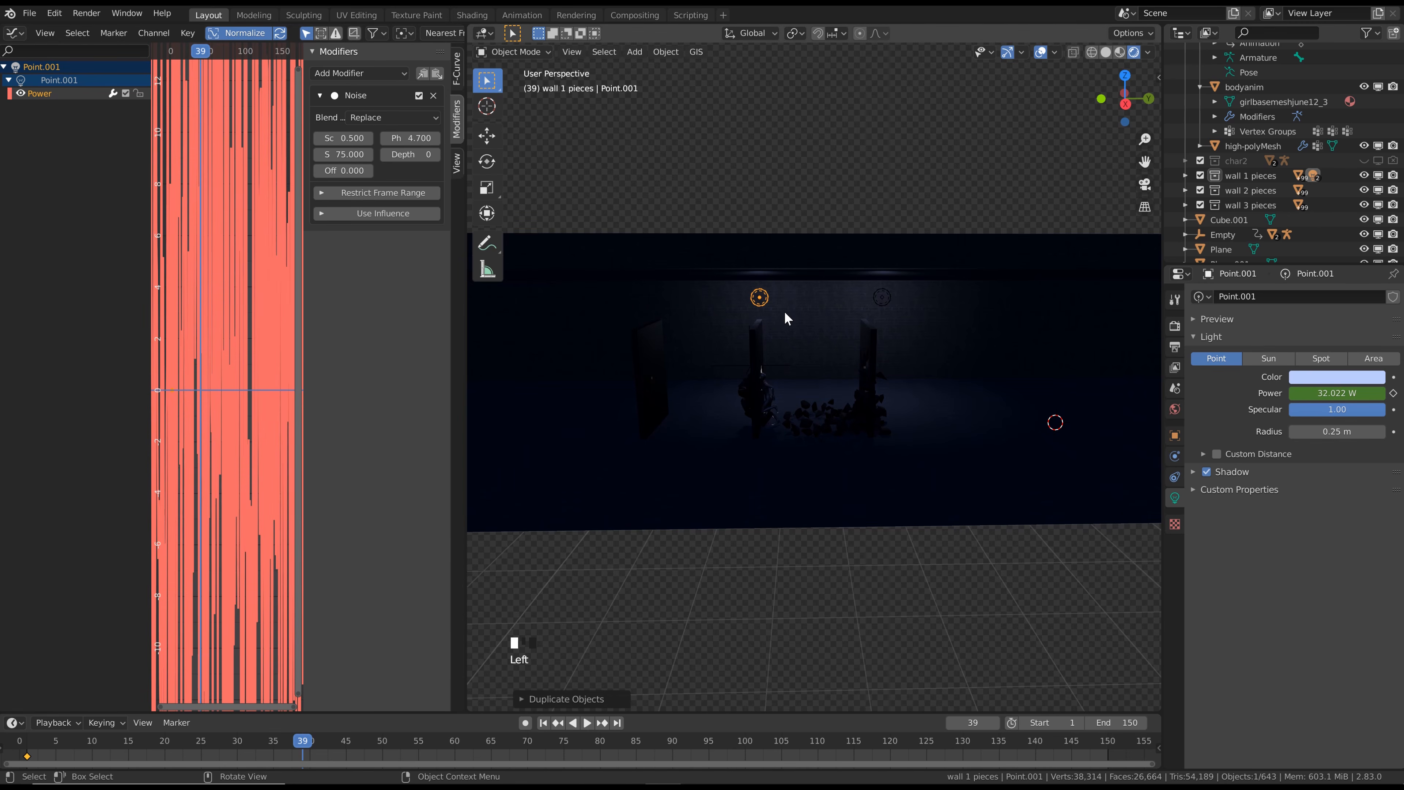
Duplicate the second light along Y to above the third fractured wall and set the copy's Noise phase to 9.6
key(shift+d)
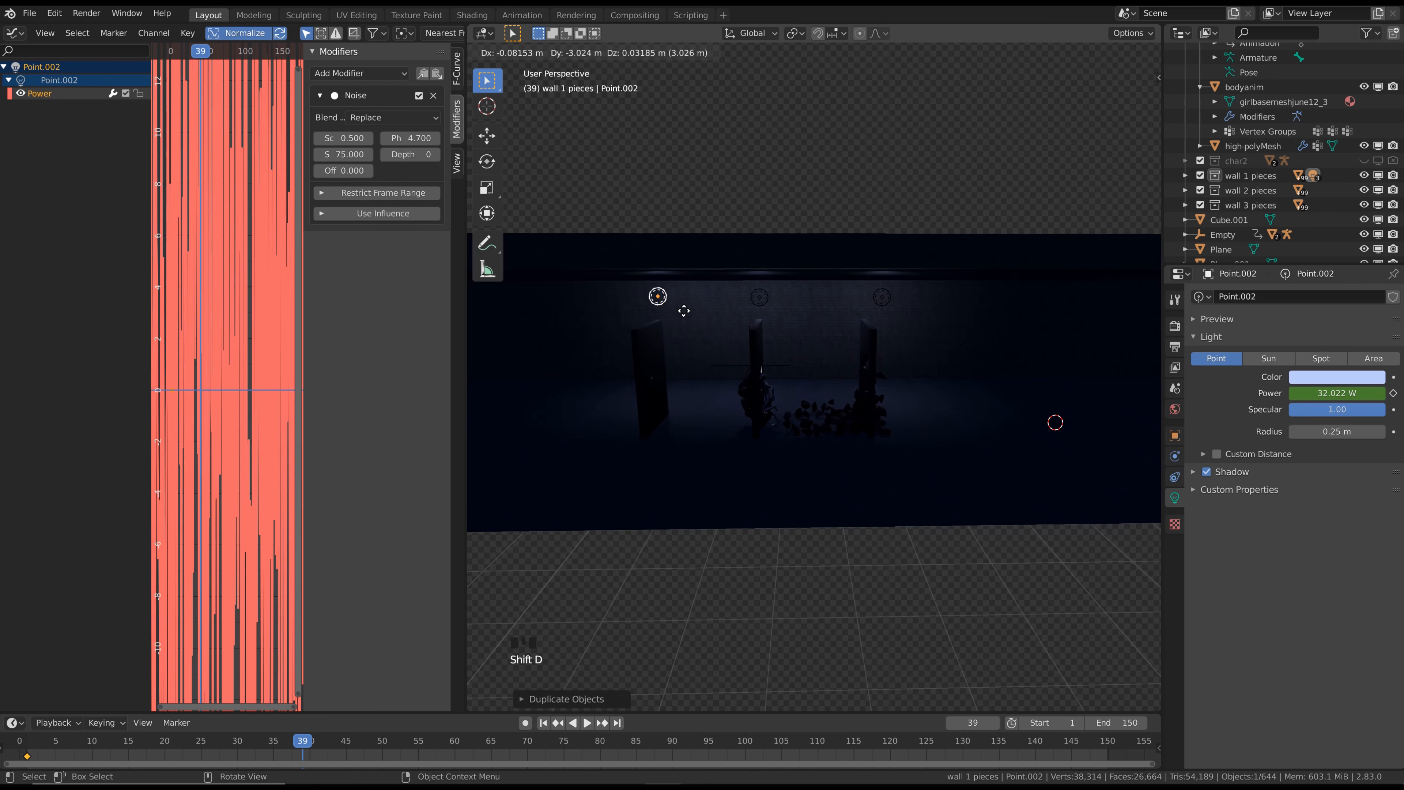
key(y)
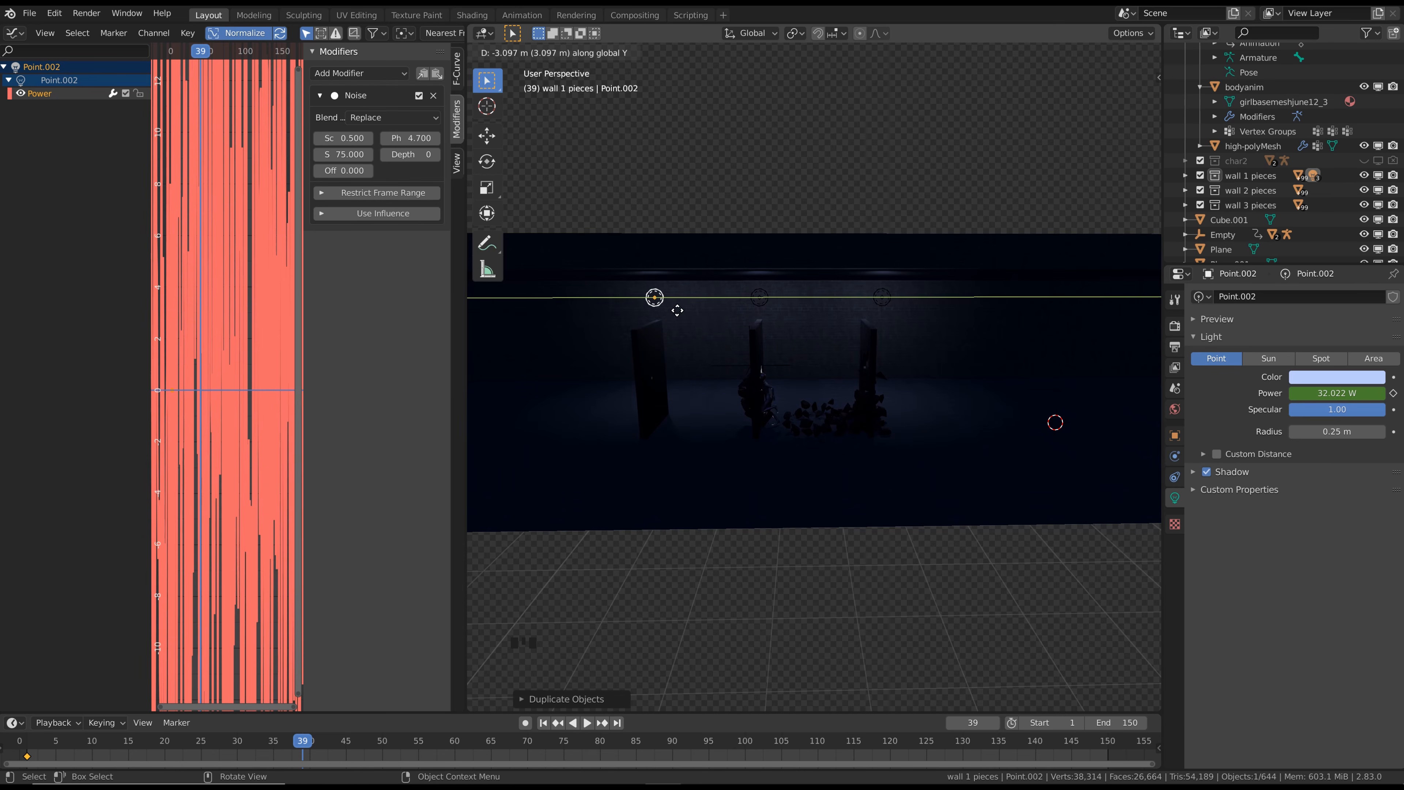
click(672, 314)
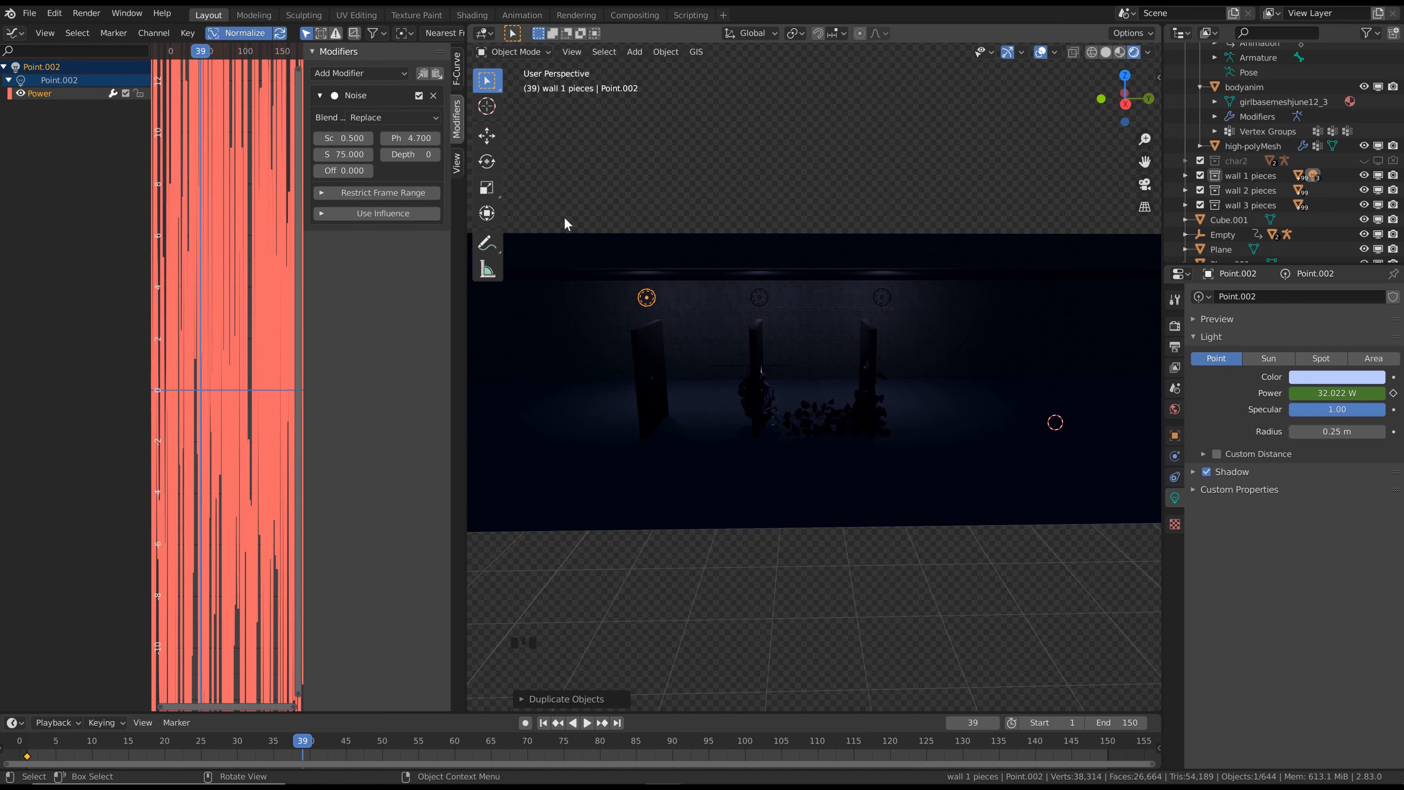
drag(412, 138, 440, 138)
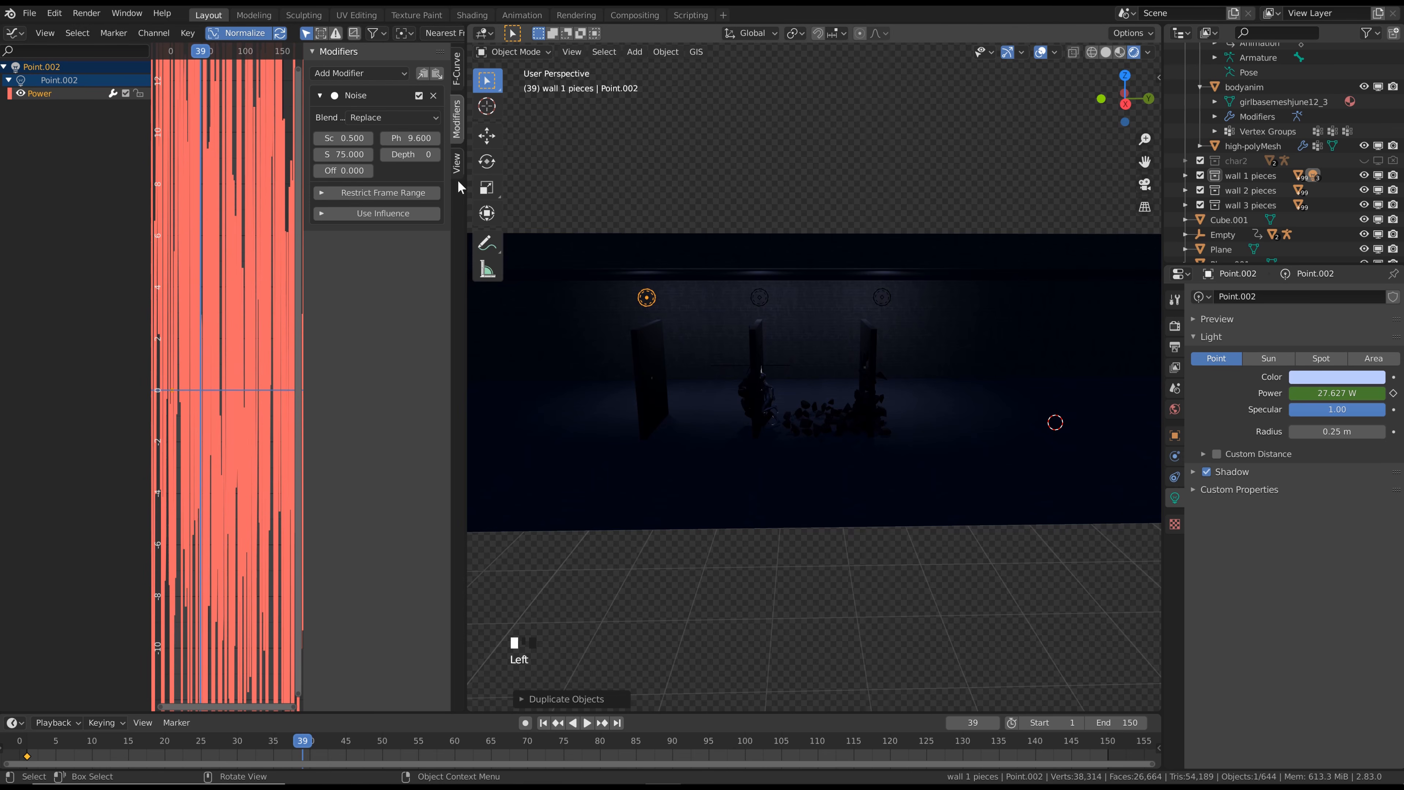
Duplicate the third light about 6.9 m along Y toward the room's far end and set the copy's Noise phase to 13.3
shift+middle_drag(677, 331, 788, 368)
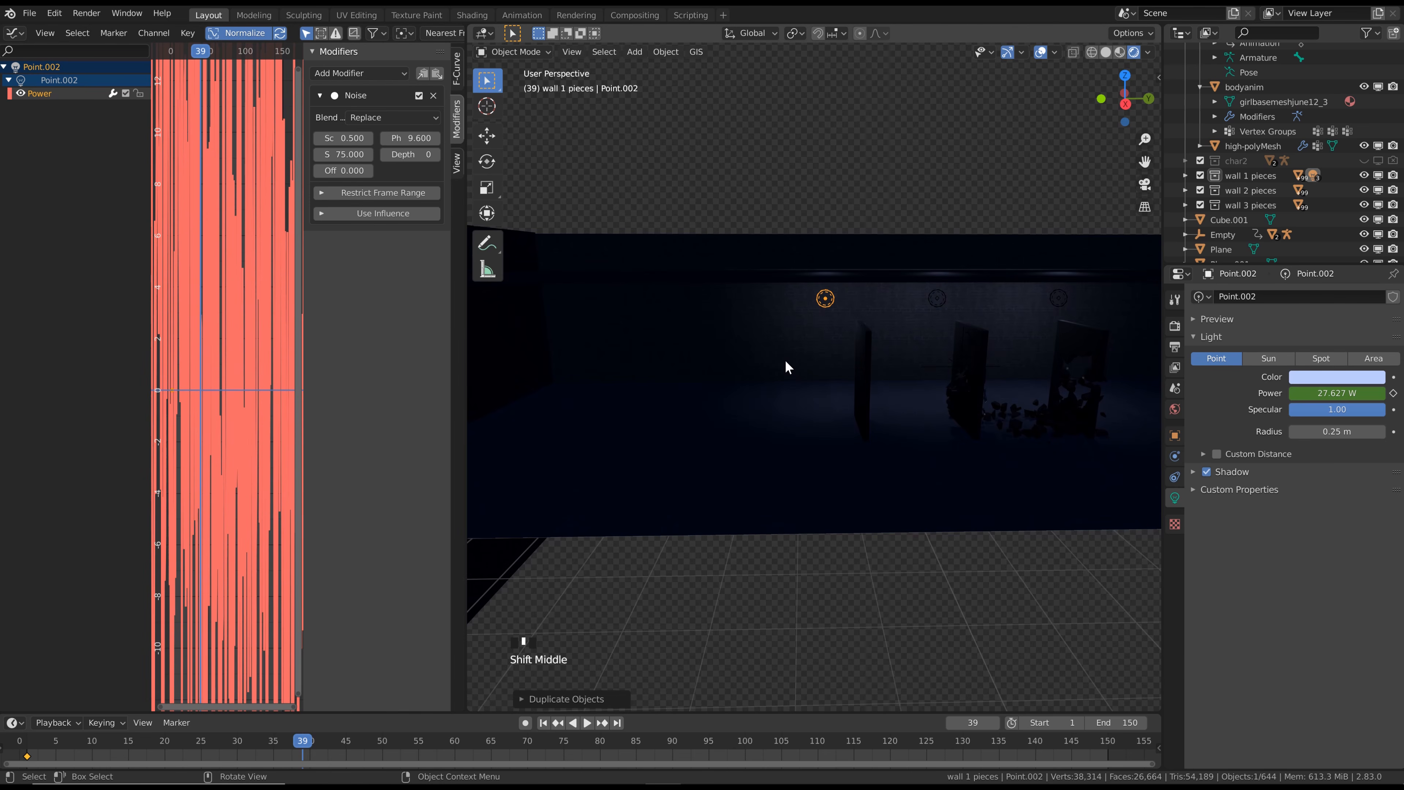
key(shift+d)
key(y)
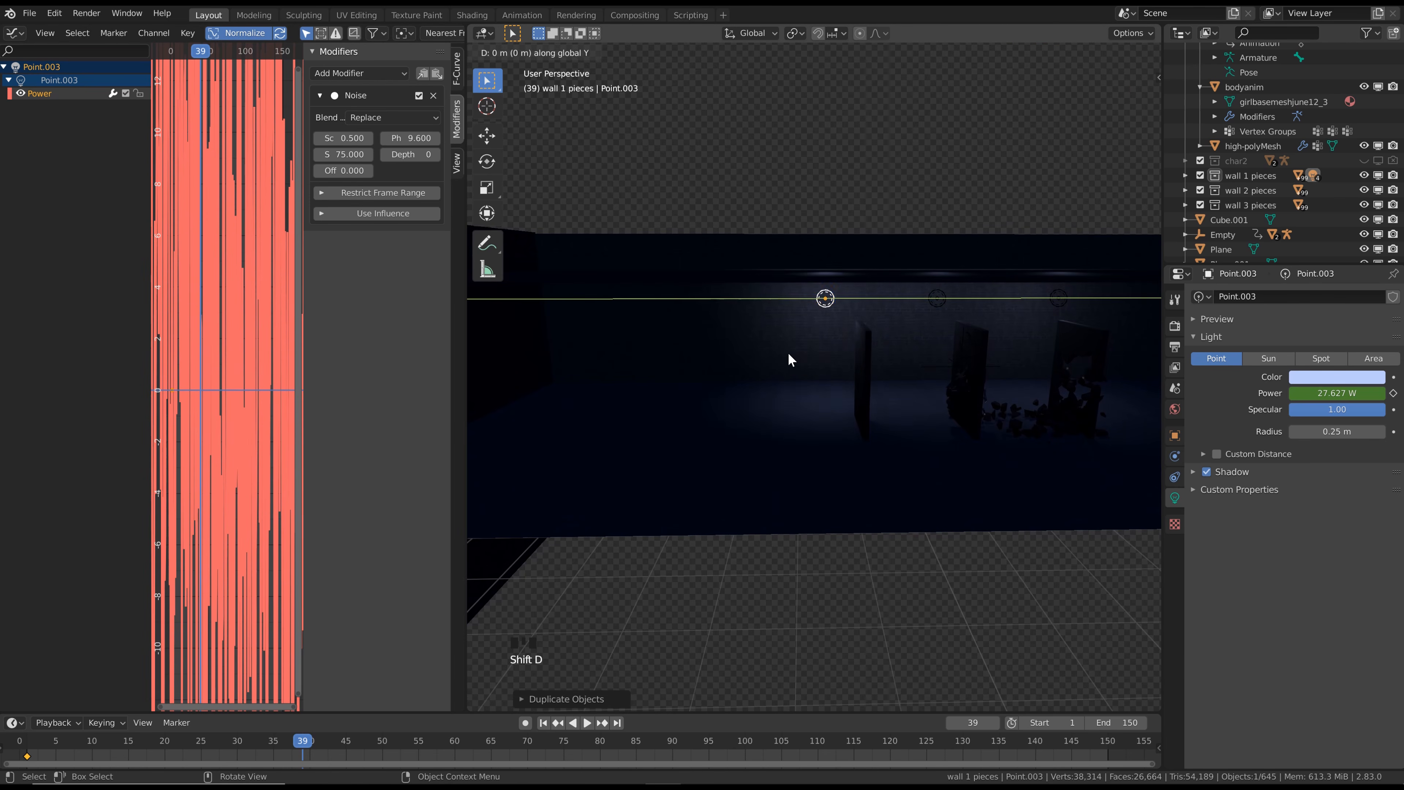
click(551, 332)
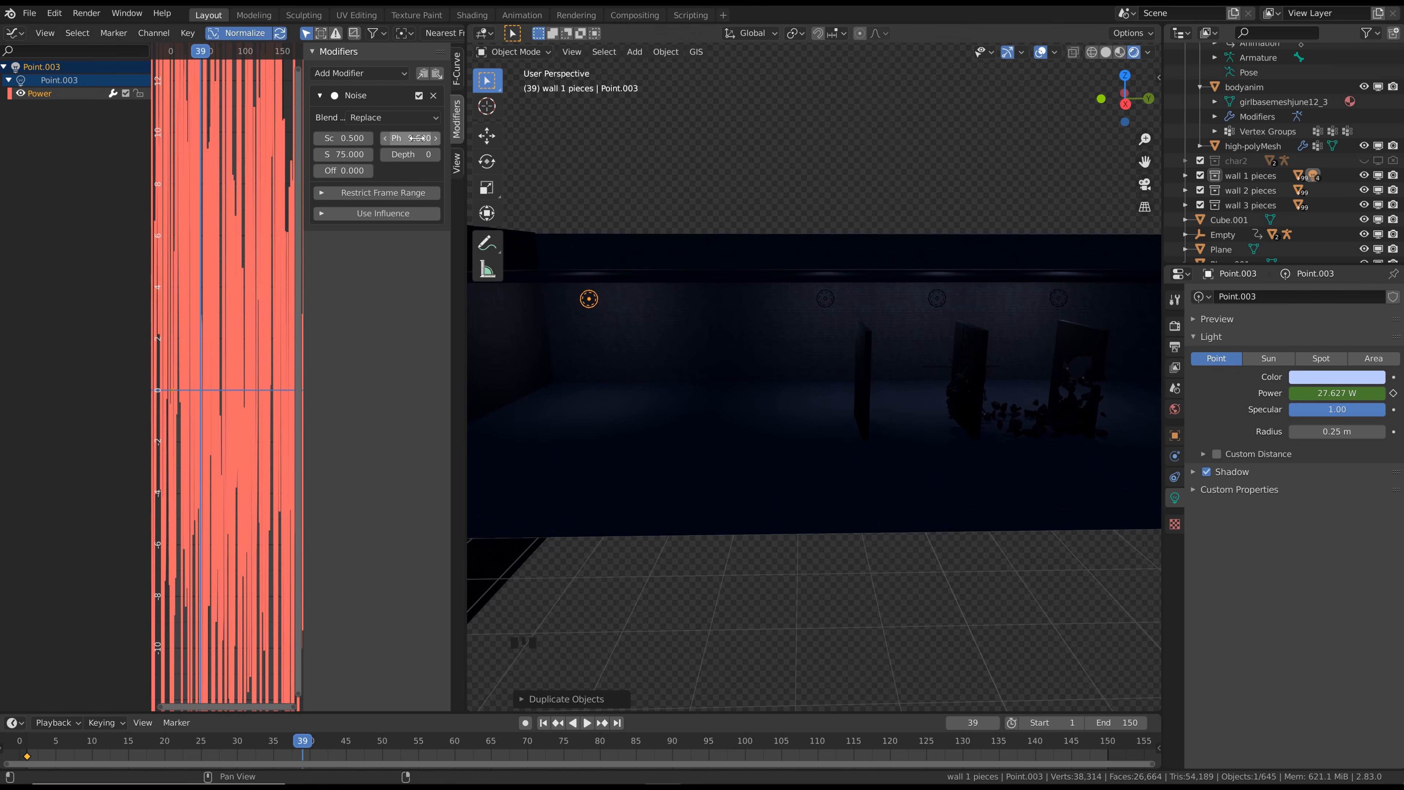
Play the animation from frame 1 to check the flicker of the four lights, and return to frame 1
click(543, 723)
scroll(739, 447, down, 2)
key(space)
shift+middle_drag(745, 439, 718, 354)
scroll(806, 389, down, 1)
key(Escape)
scroll(806, 390, up, 2)
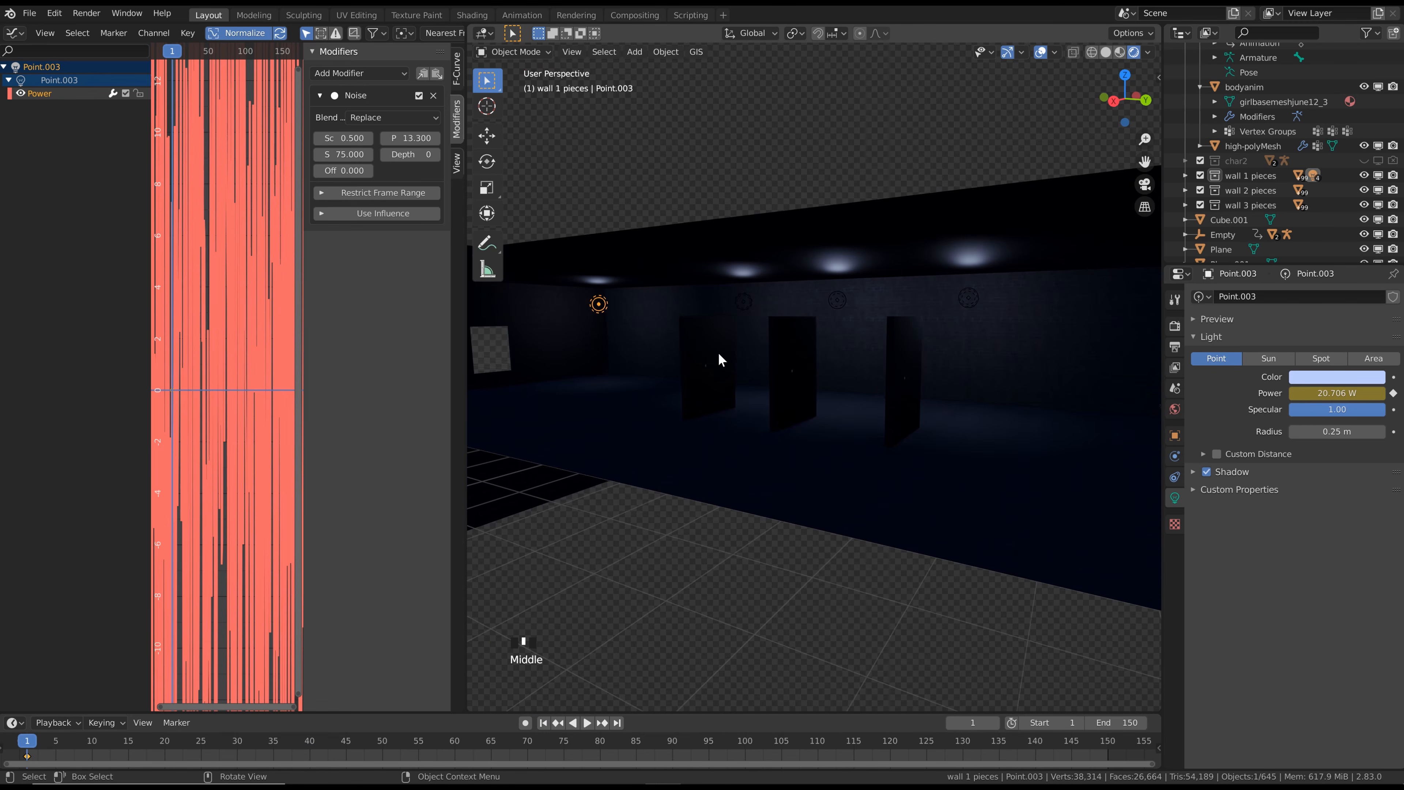
Duplicate the three lights nearest the fractured walls along X to form a second row on the side away from the long brick wall
click(754, 299)
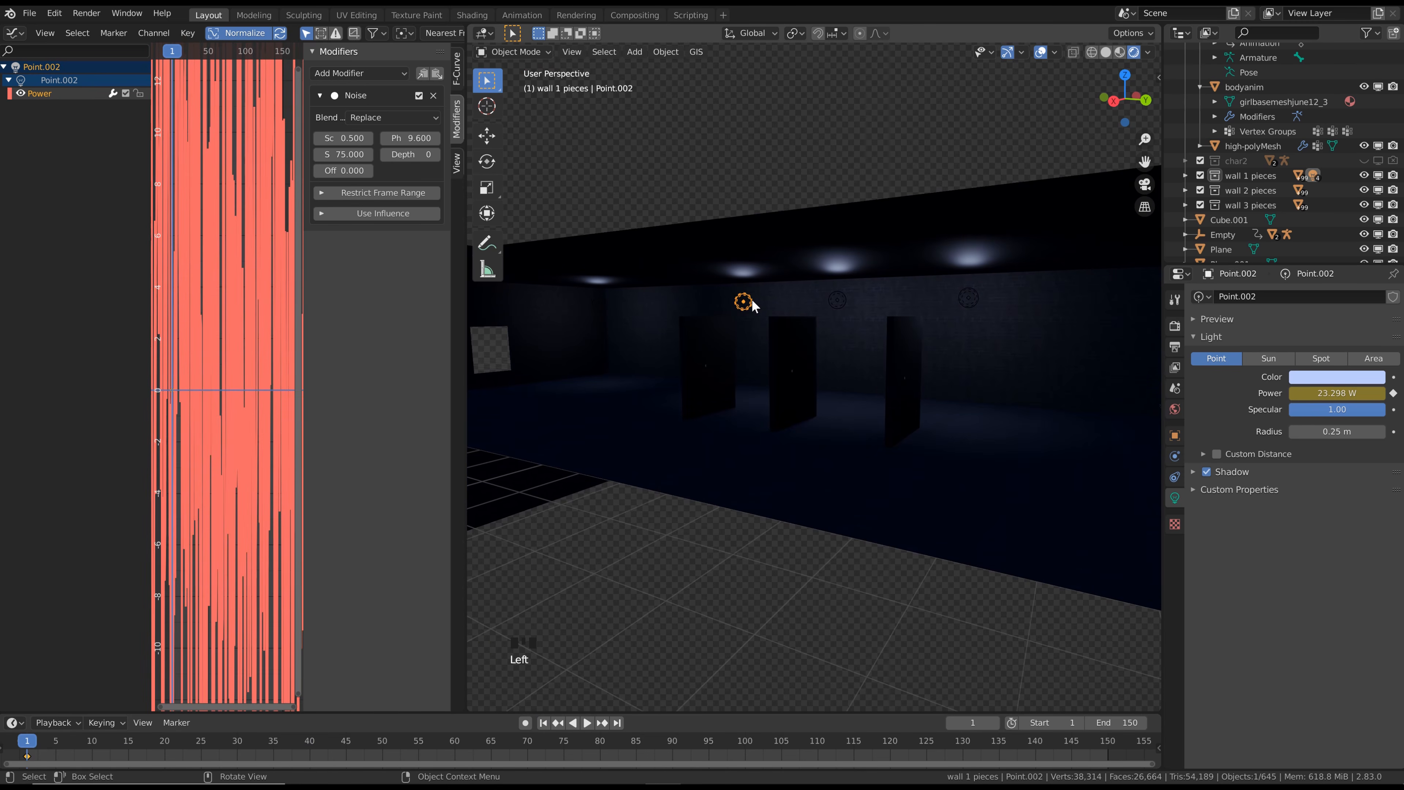
shift+click(833, 295)
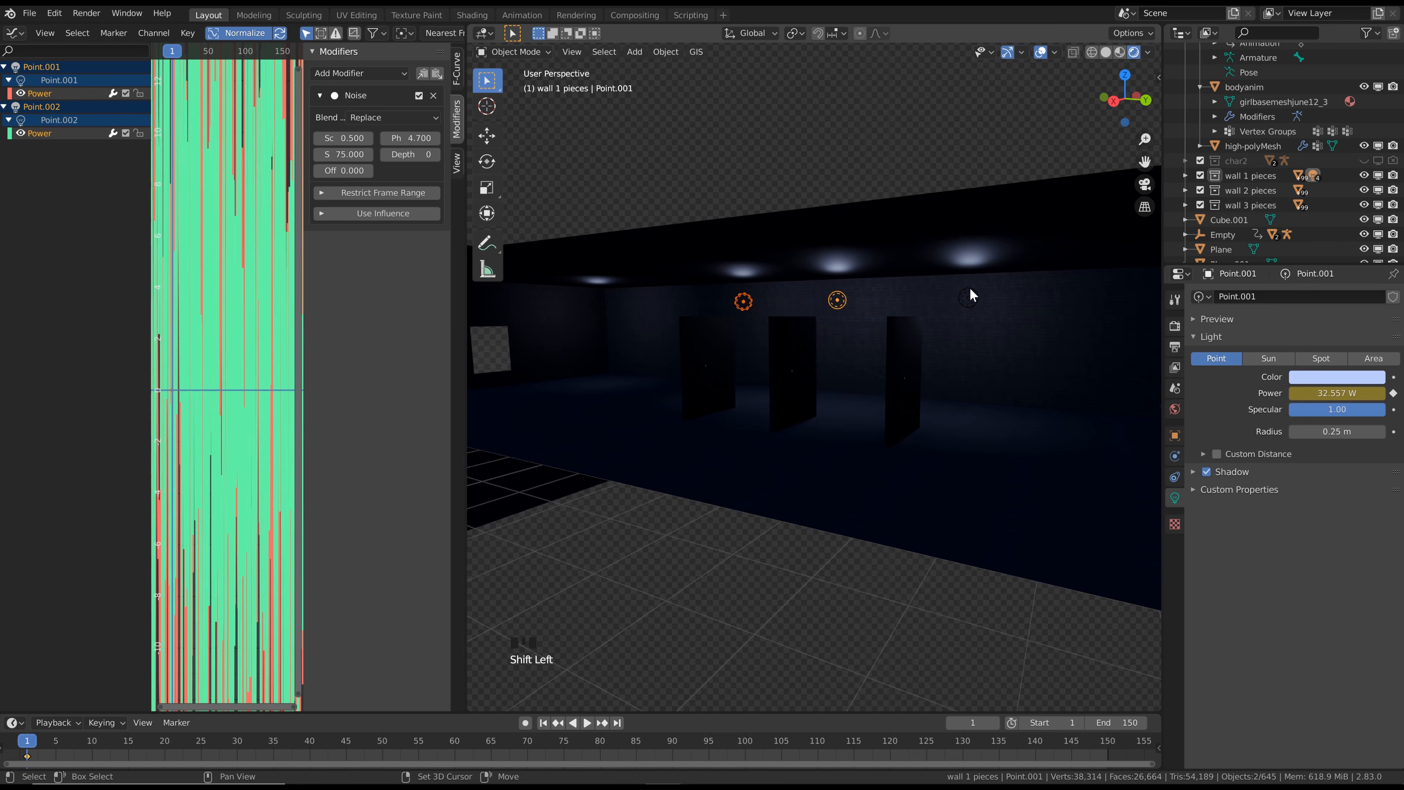
shift+click(968, 298)
middle_drag(940, 279, 898, 286)
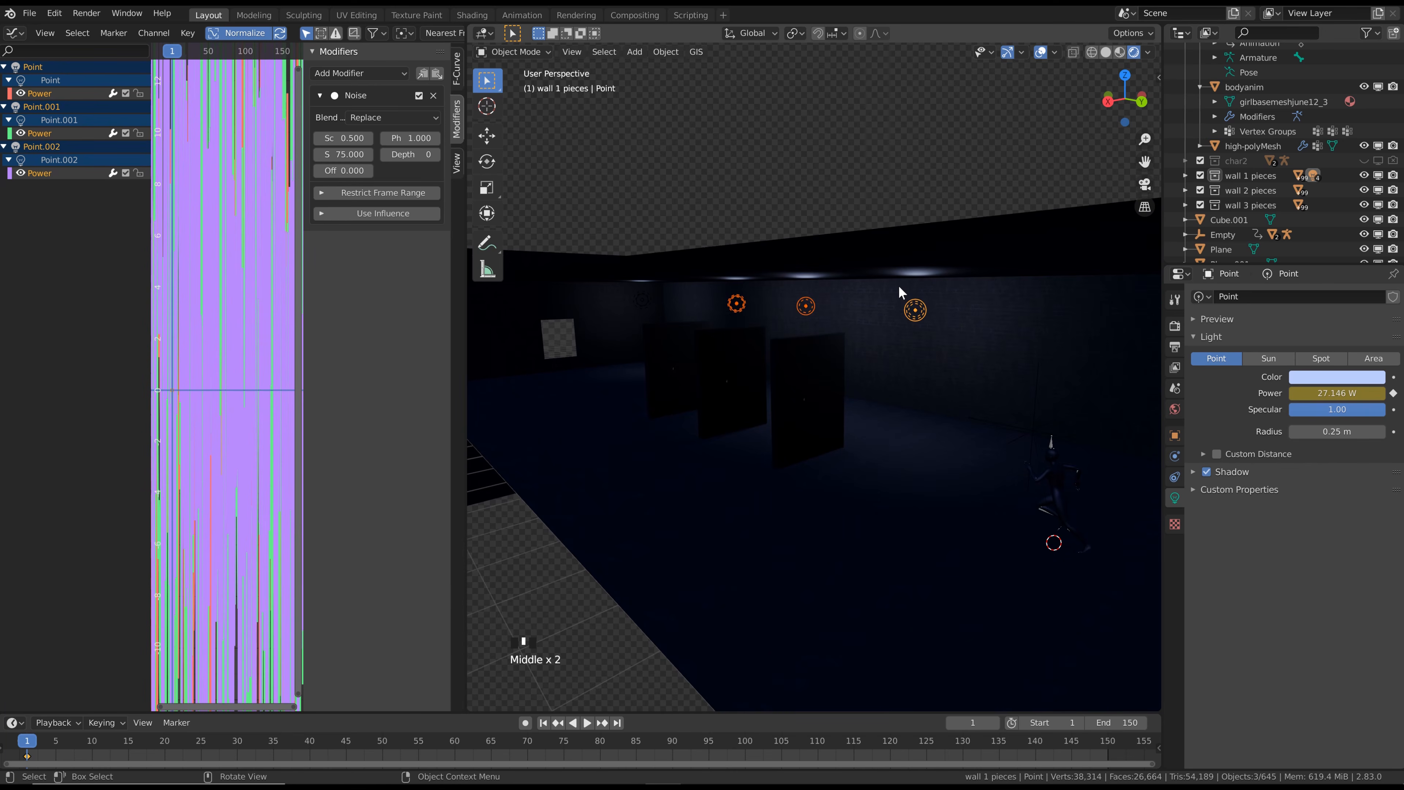
key(shift+d)
key(x)
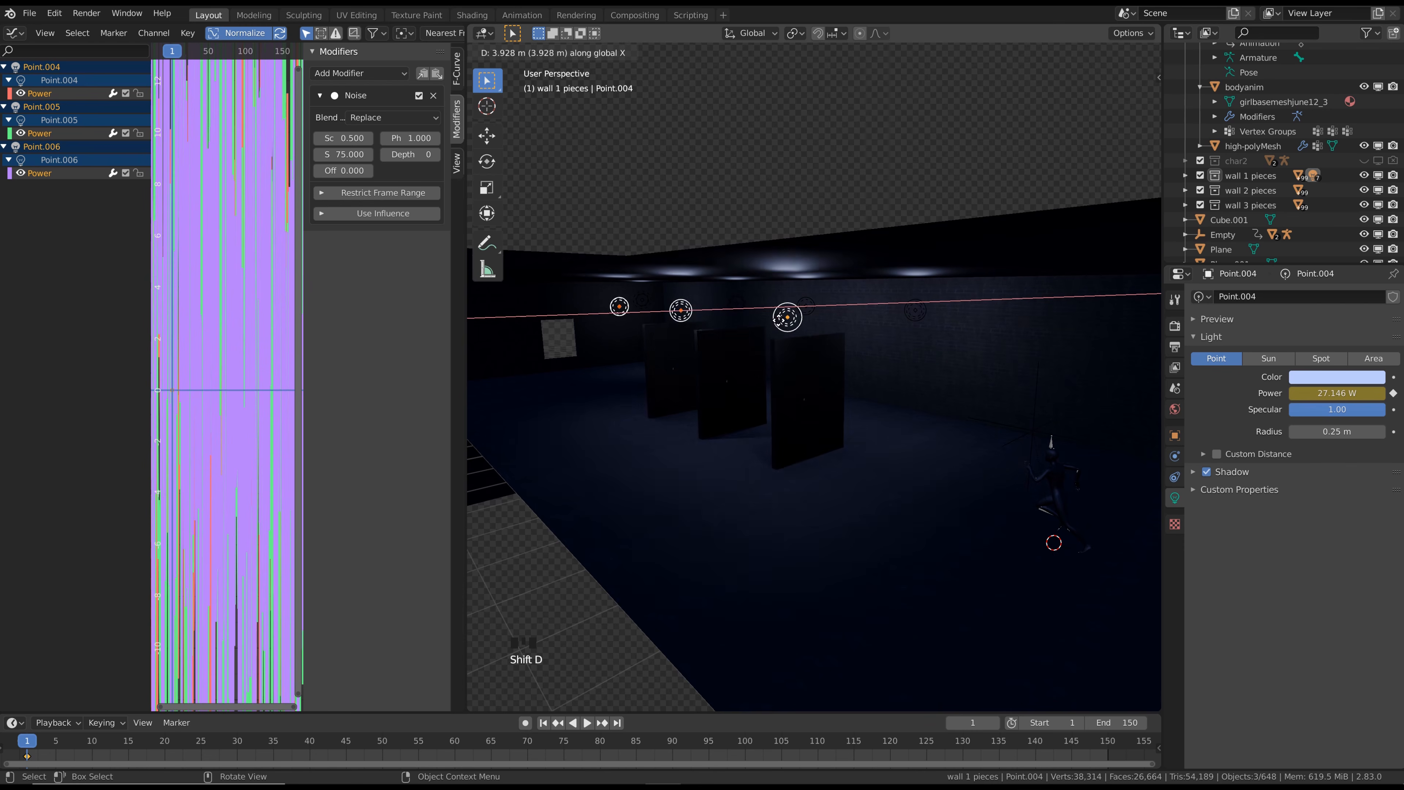
click(692, 315)
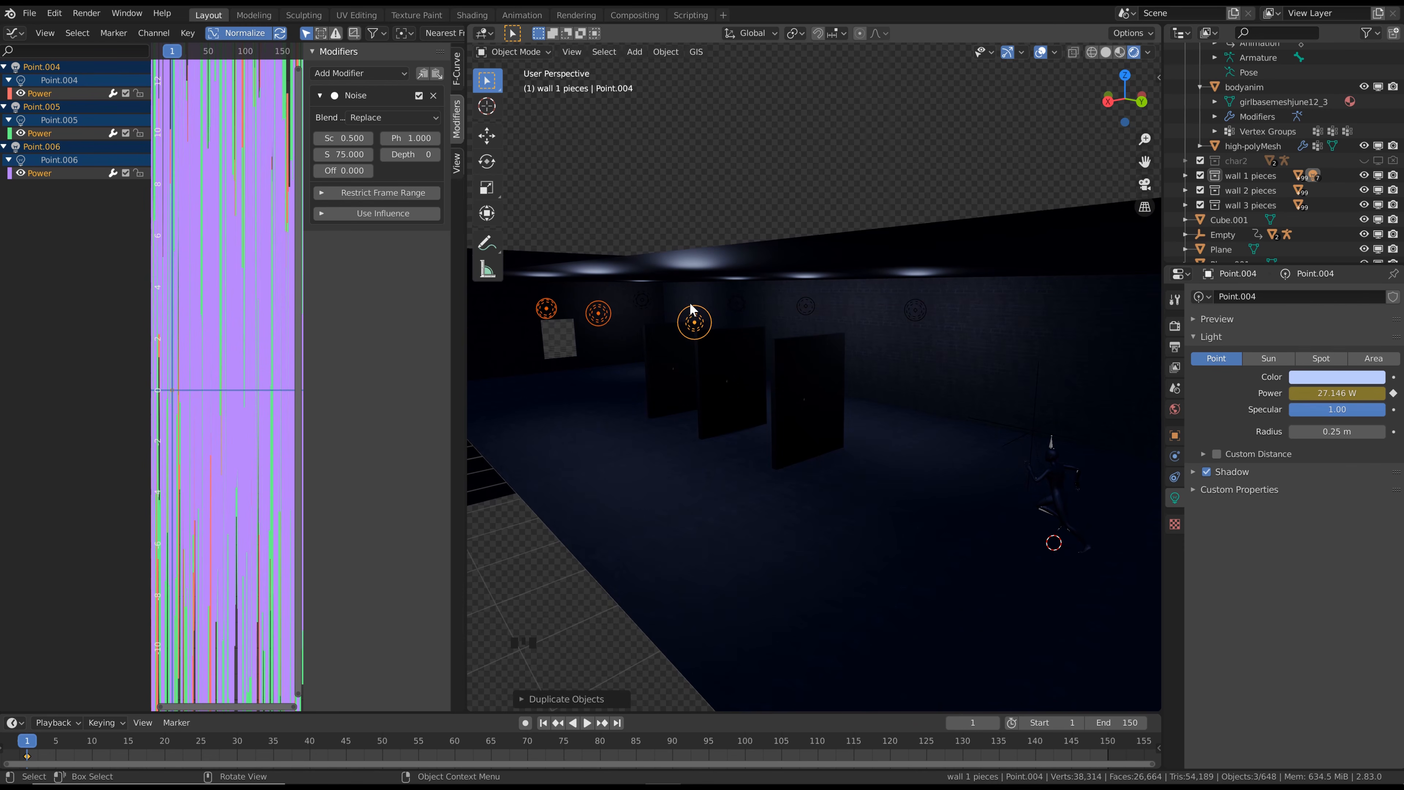
Give the three second-row lights different Noise phases: 12.7 above the nearest wall, and 9.1 and 11.9 on the two beyond it
click(695, 321)
drag(414, 138, 431, 139)
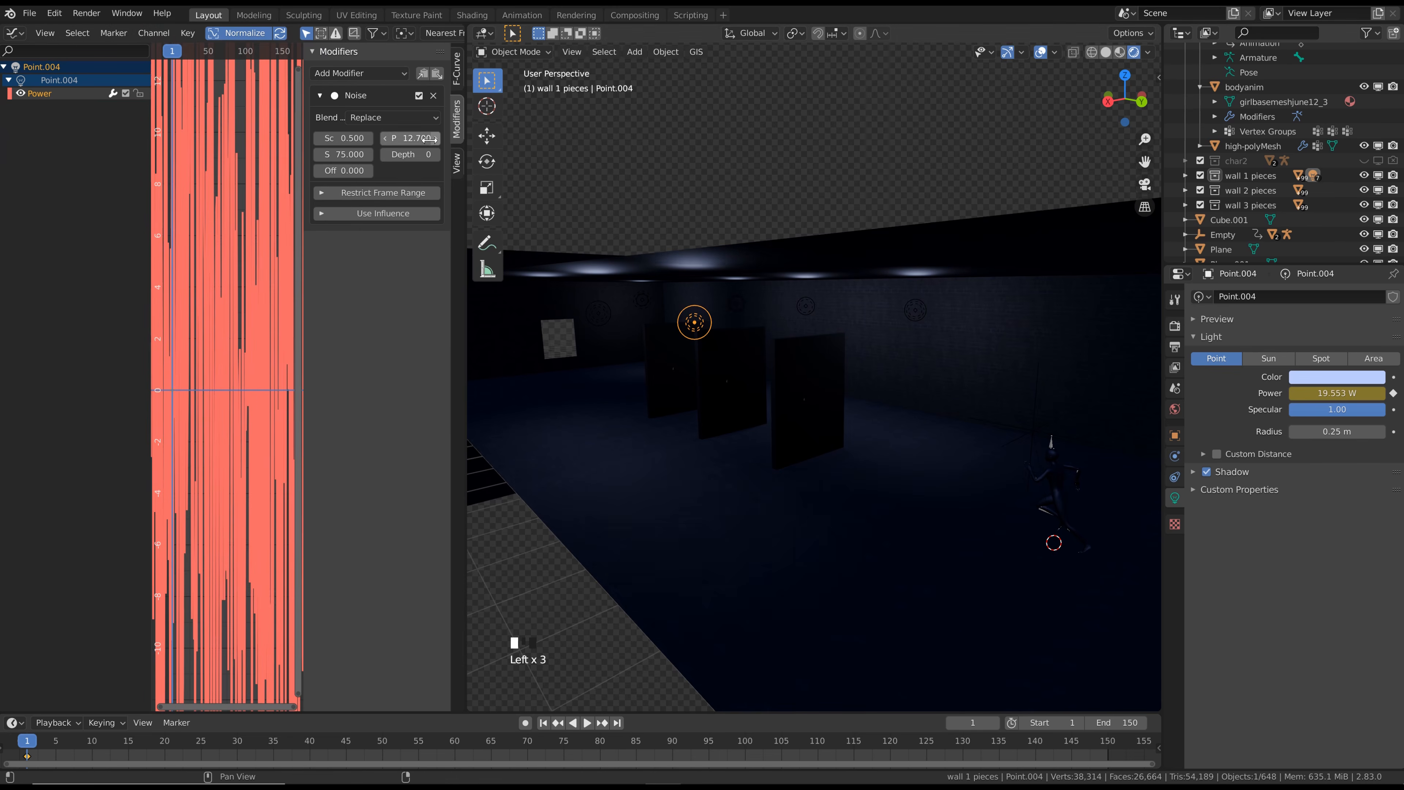
click(598, 313)
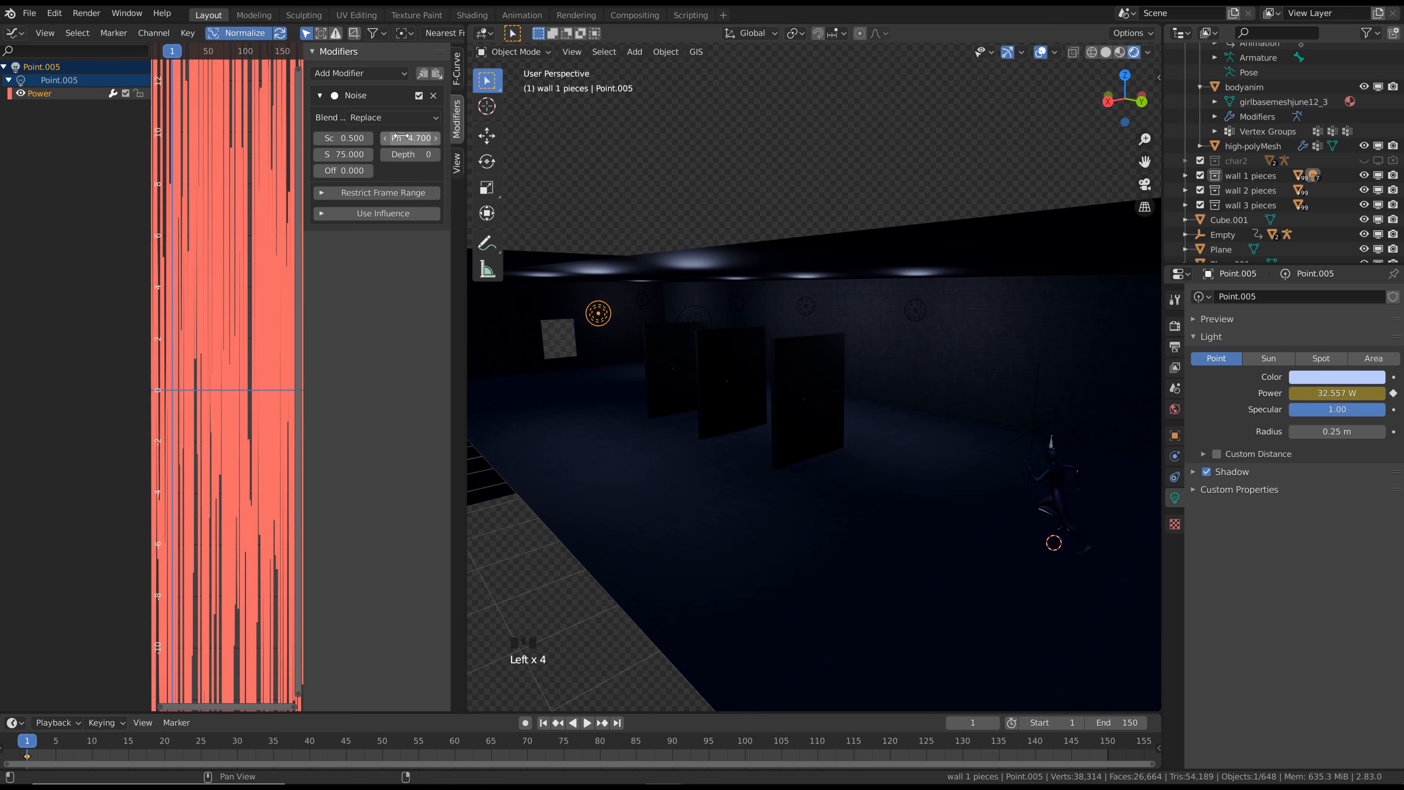
middle_drag(554, 307, 578, 306)
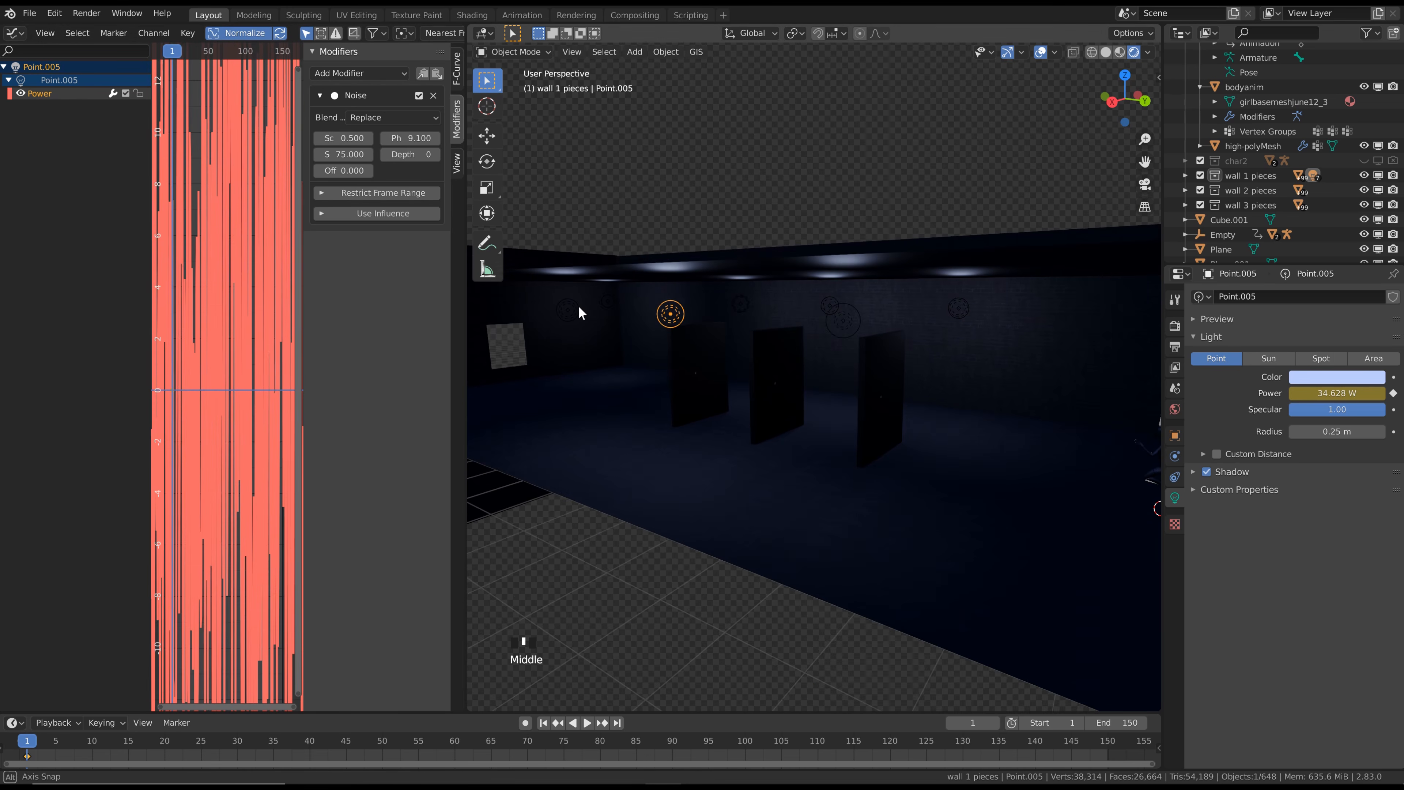
click(605, 307)
Play the animation to check the flicker with the second row of lights, and return to frame 1
middle_drag(636, 425, 660, 431)
scroll(662, 431, down, 3)
key(space)
scroll(806, 401, up, 3)
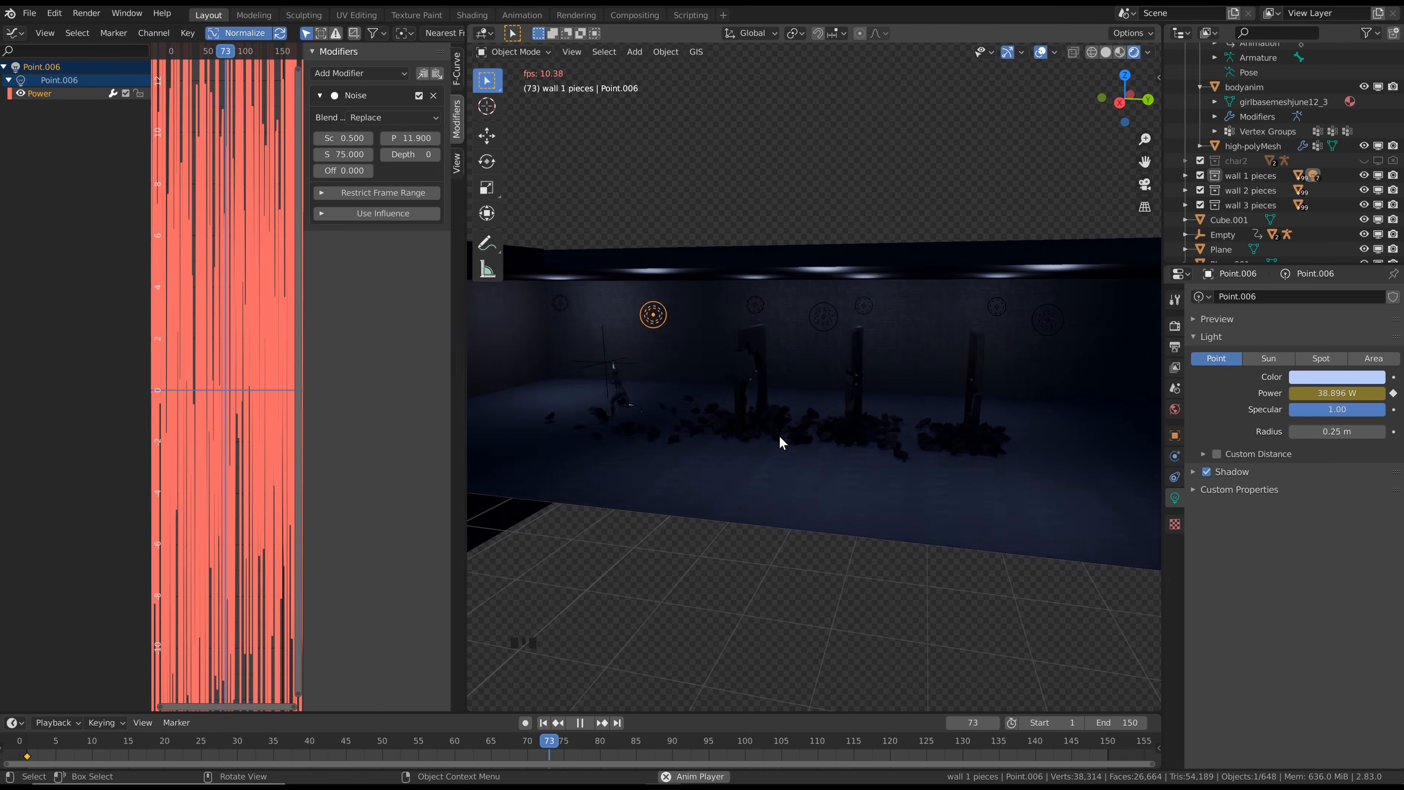
key(Escape)
Turn off the Transparent film option in the Eevee render settings
middle_drag(784, 439, 807, 443)
click(1176, 326)
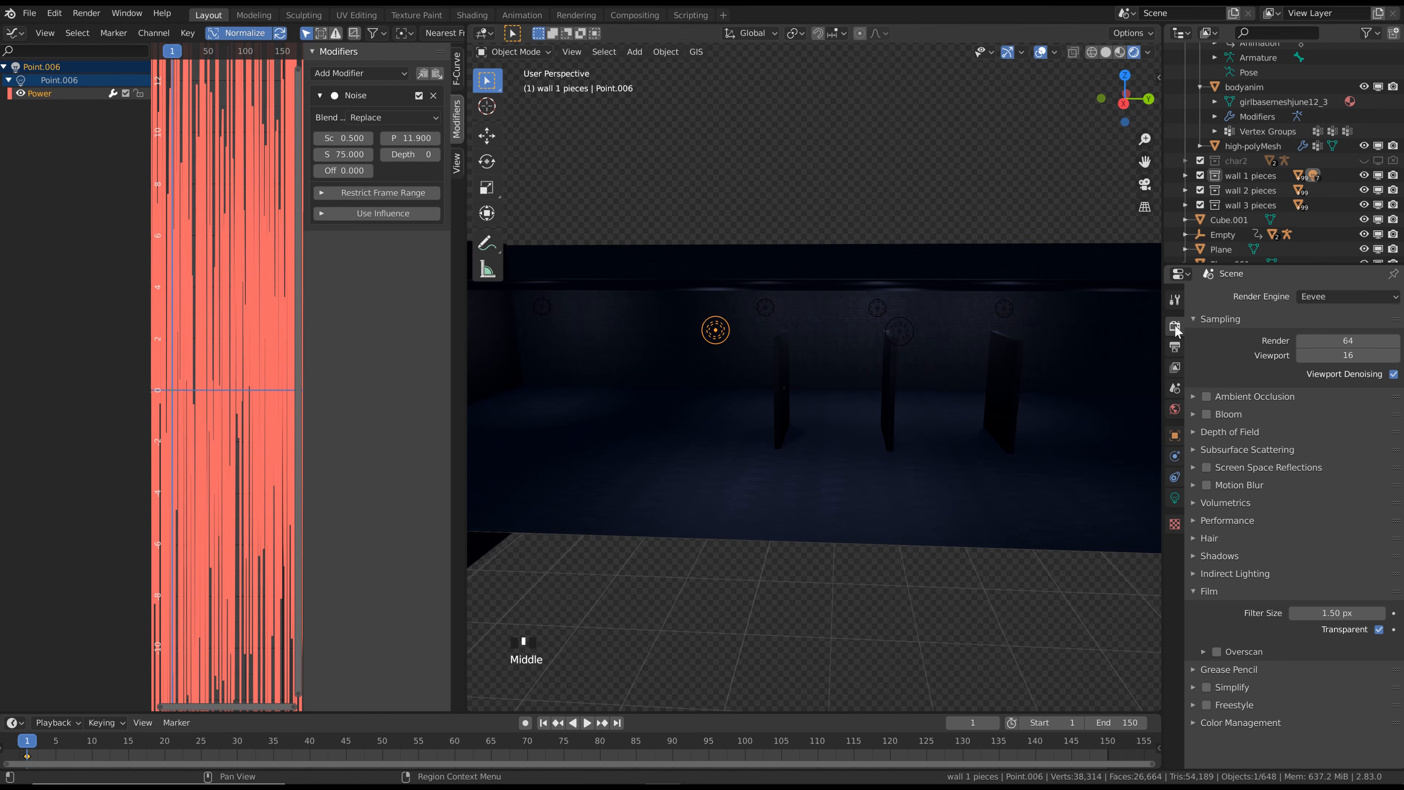
click(1379, 629)
scroll(752, 305, down, 2)
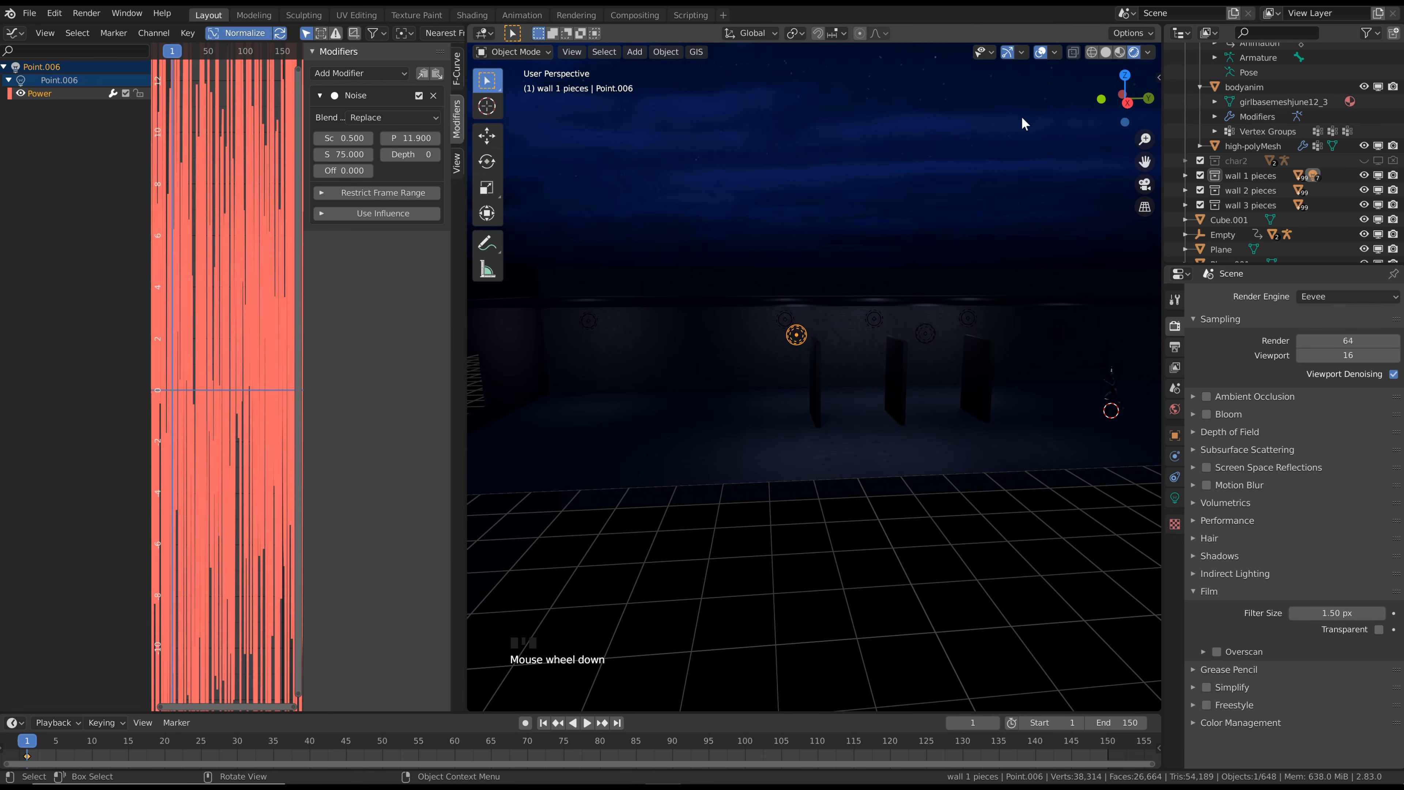
Hide the viewport overlays to inspect the room's lighting, and turn them back on
click(1033, 55)
scroll(781, 291, up, 2)
shift+middle_drag(781, 291, 821, 330)
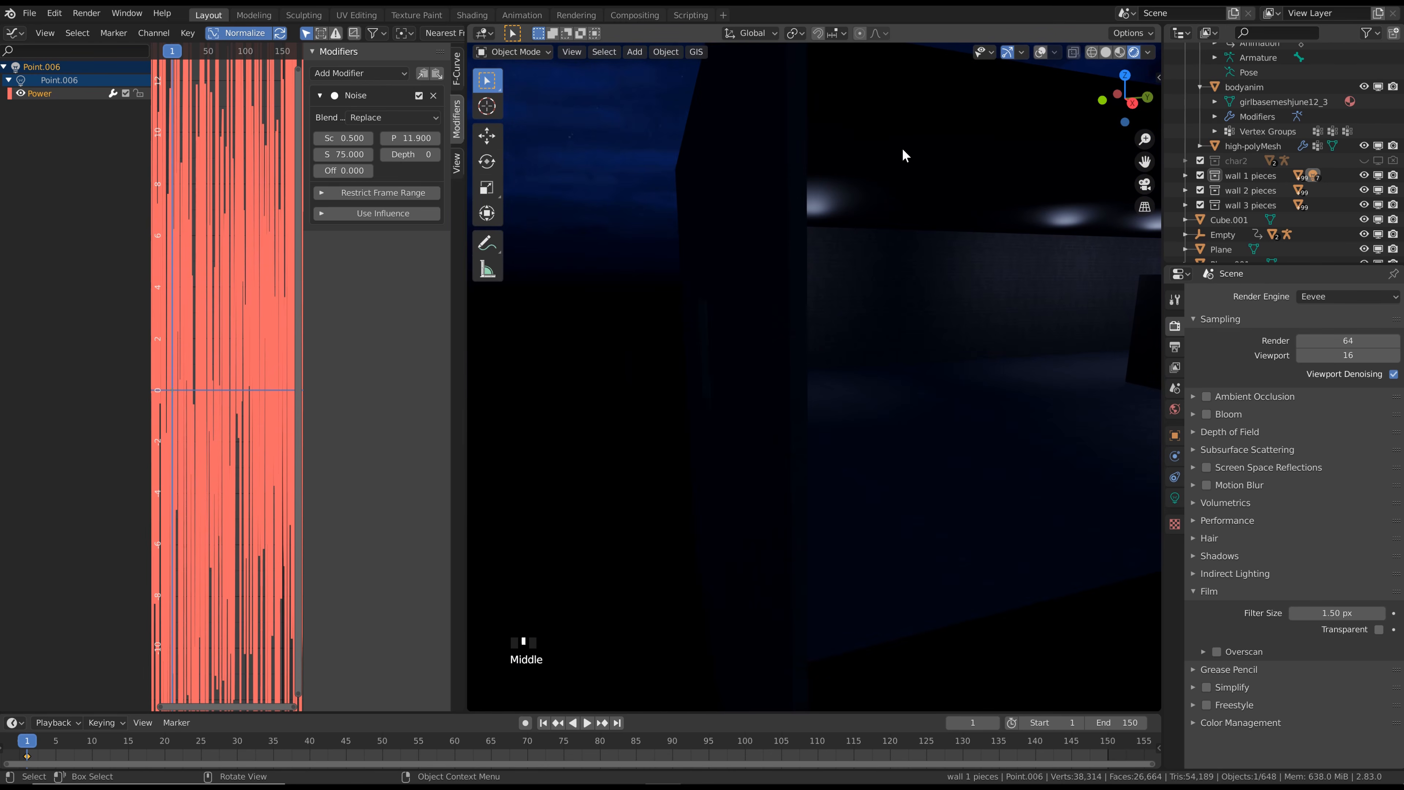
click(1041, 52)
Duplicate the light at the room's far end to outside the end wall, and move the copy about 2.5 m along X towards the opening
middle_drag(928, 157, 902, 161)
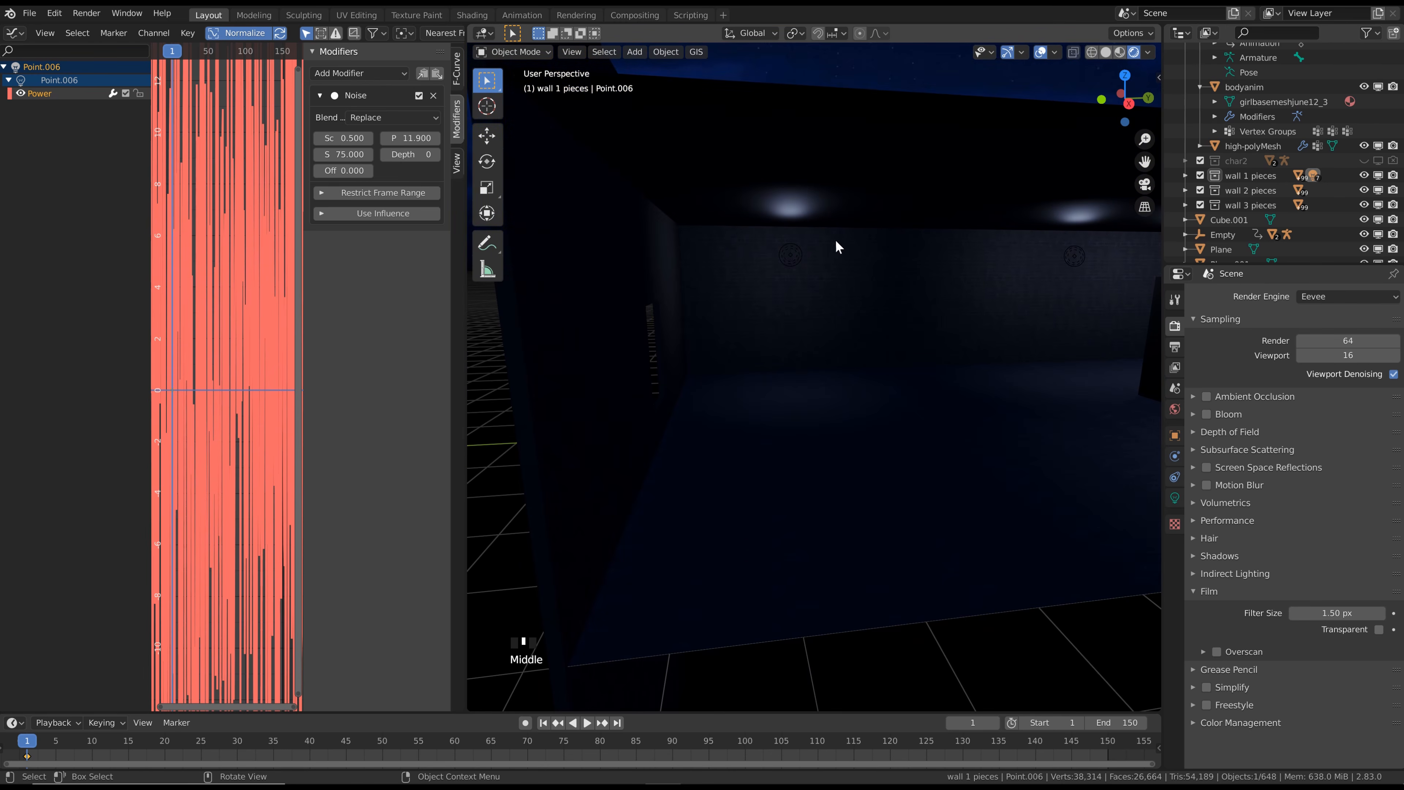
click(792, 254)
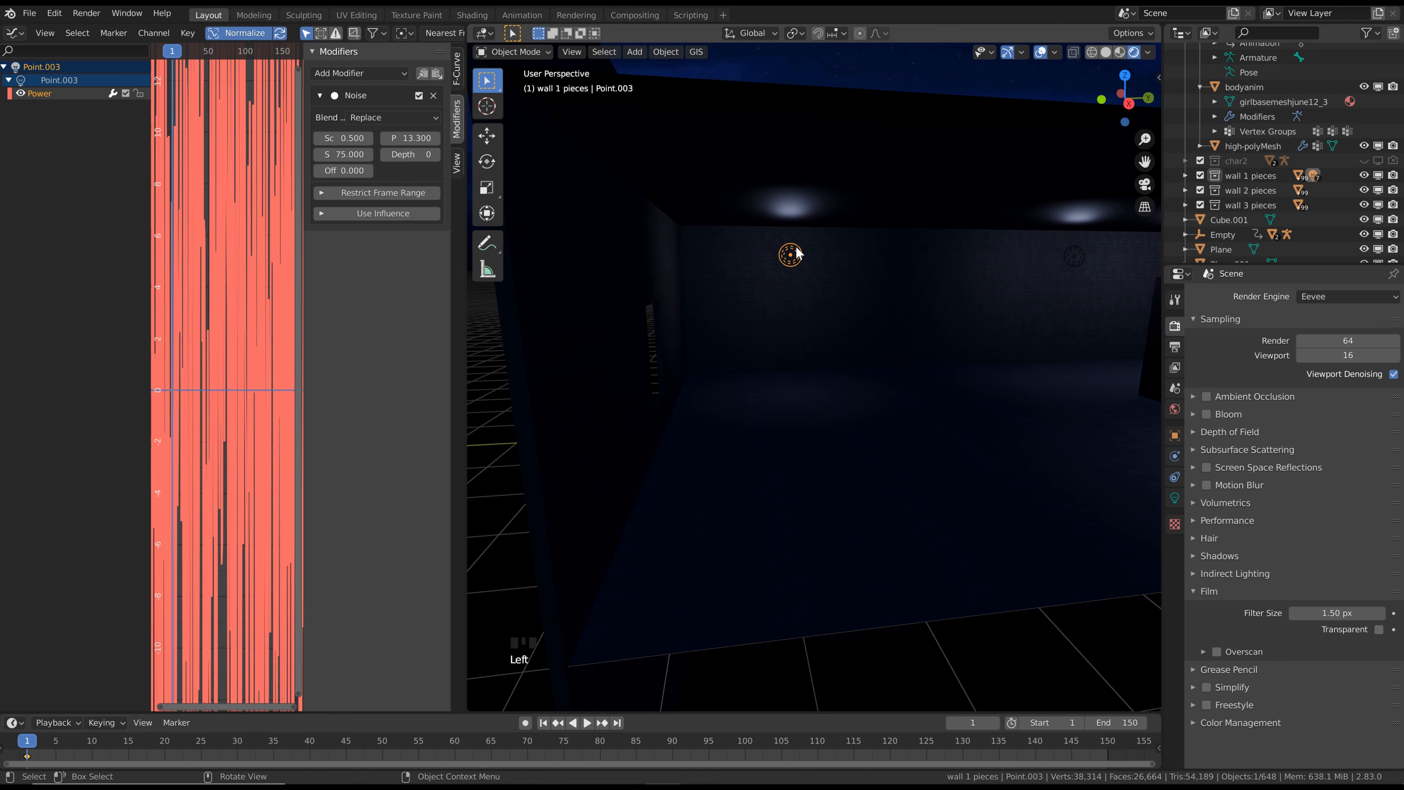
key(shift+d)
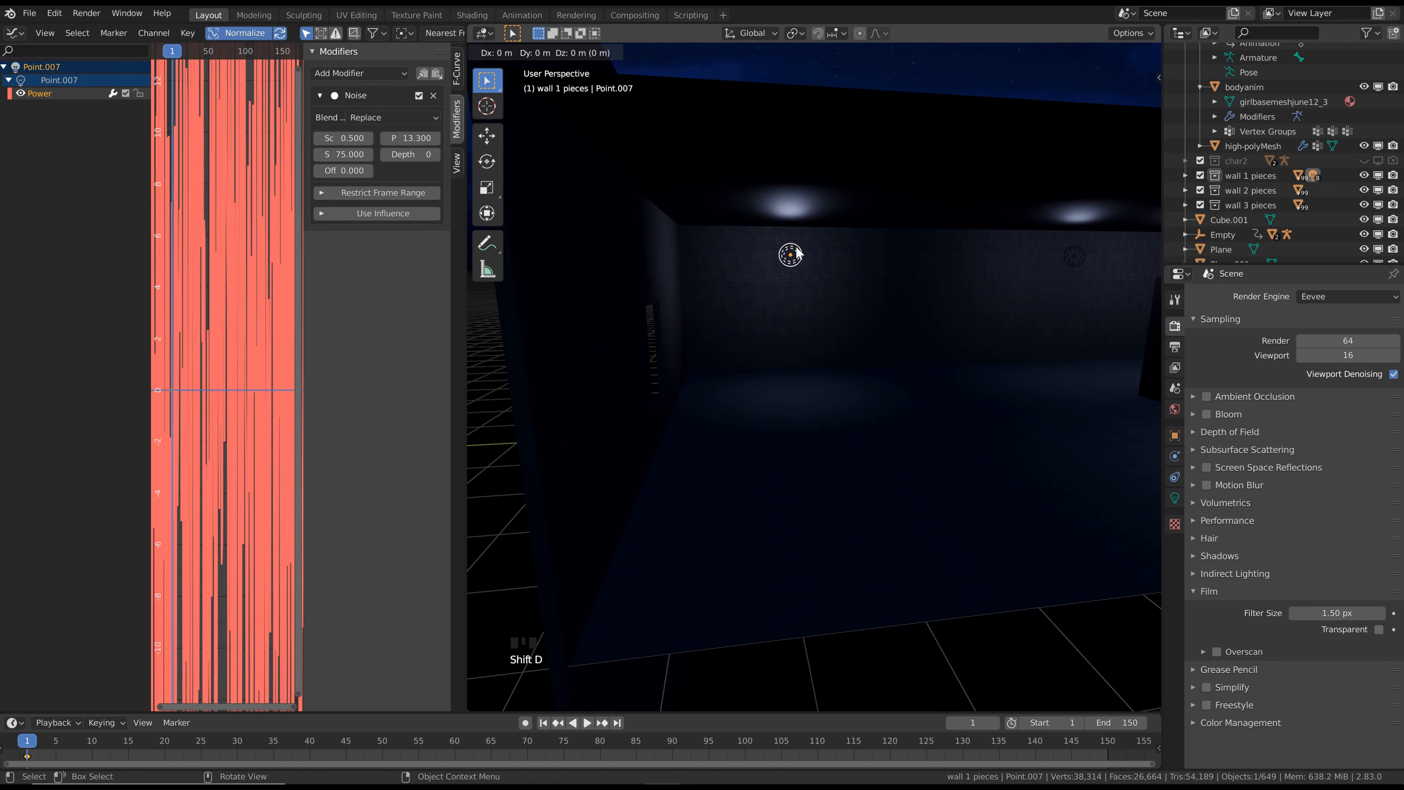
click(643, 255)
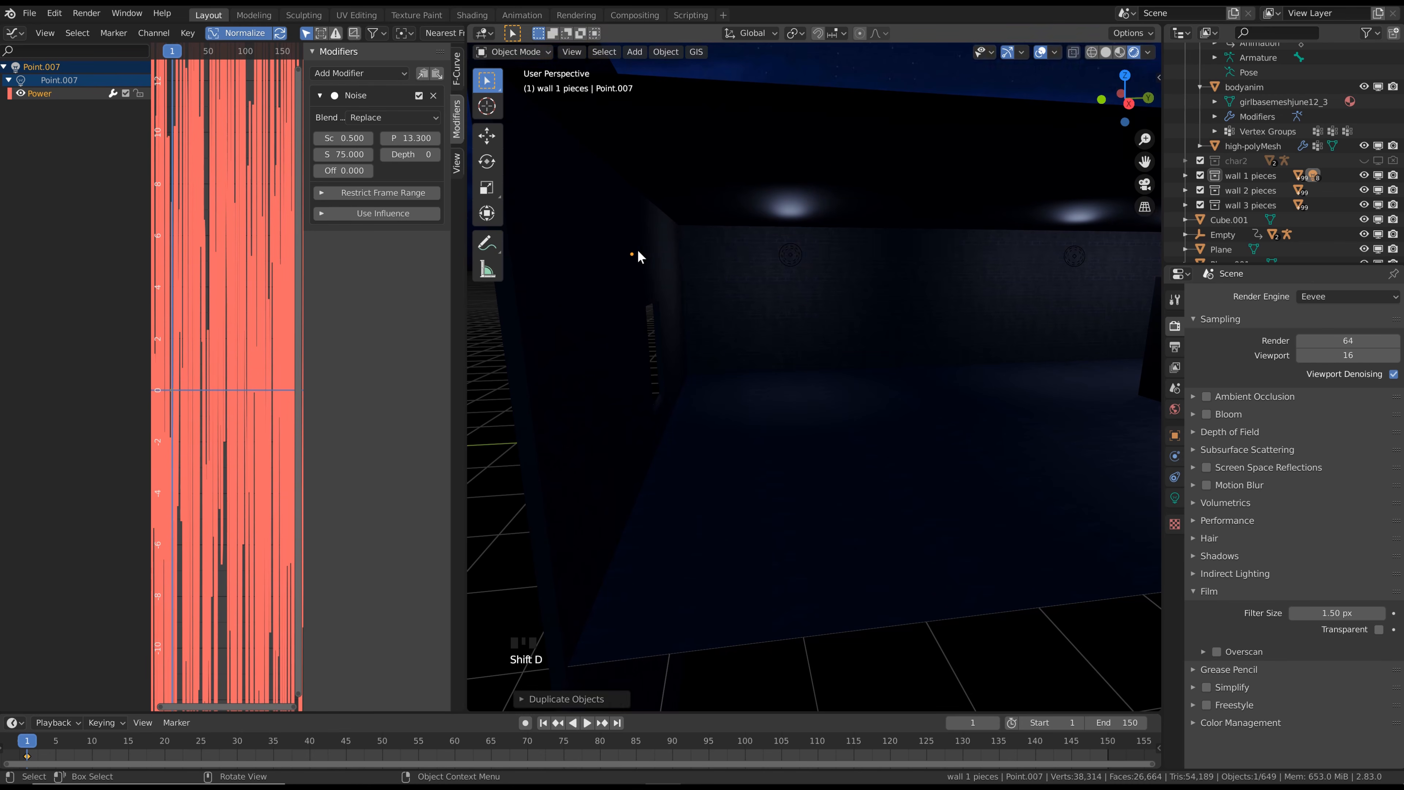
middle_drag(643, 256, 739, 273)
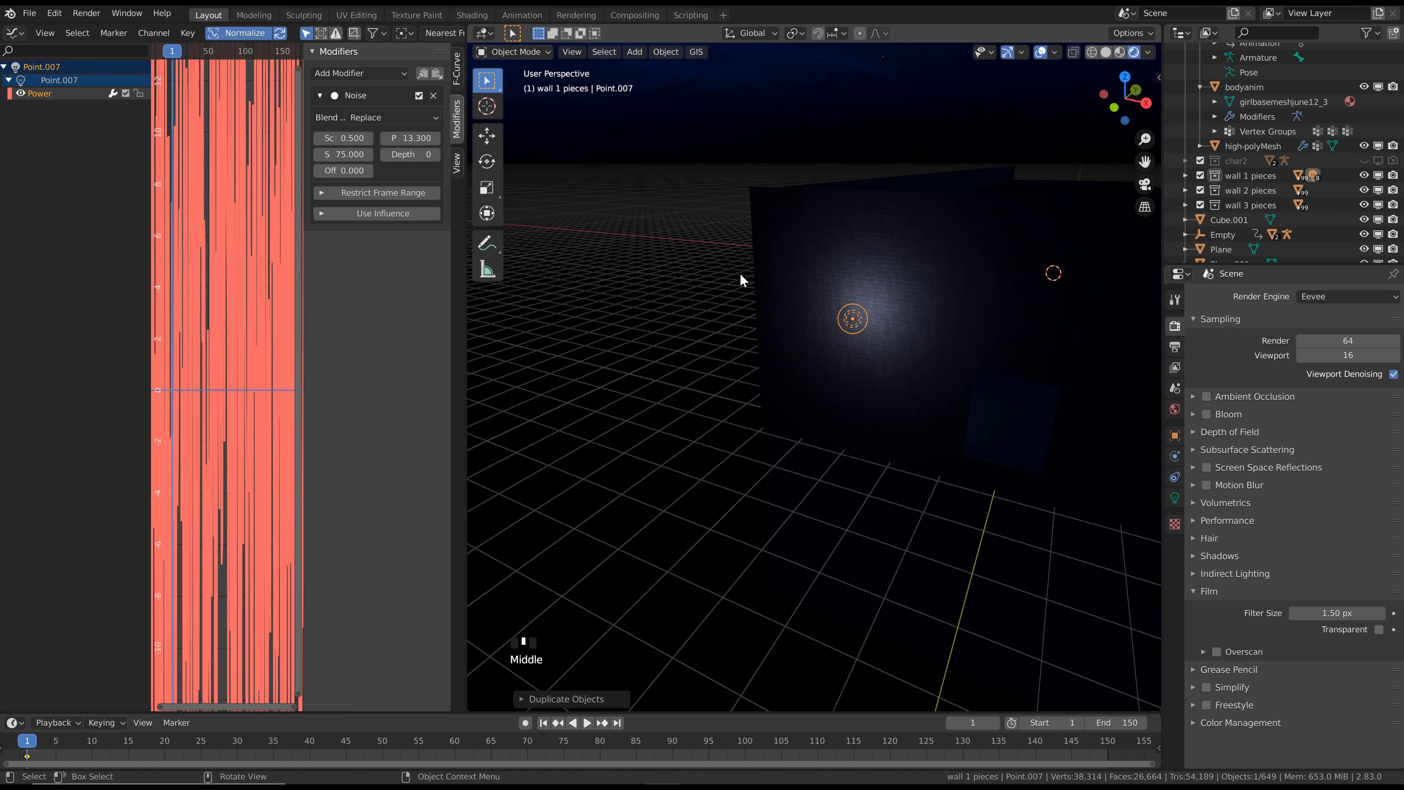
key(g)
key(x)
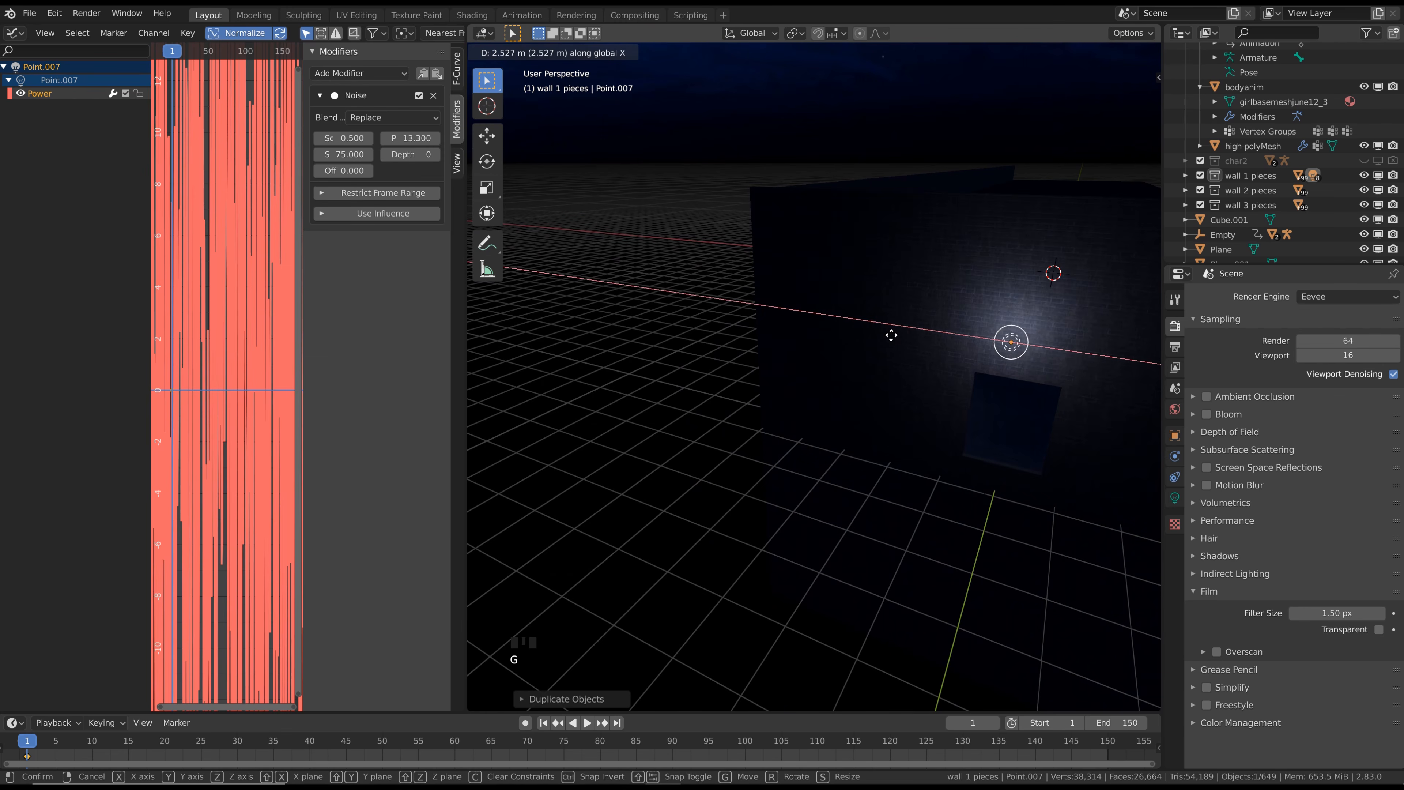
click(896, 337)
shift+middle_drag(894, 336, 674, 301)
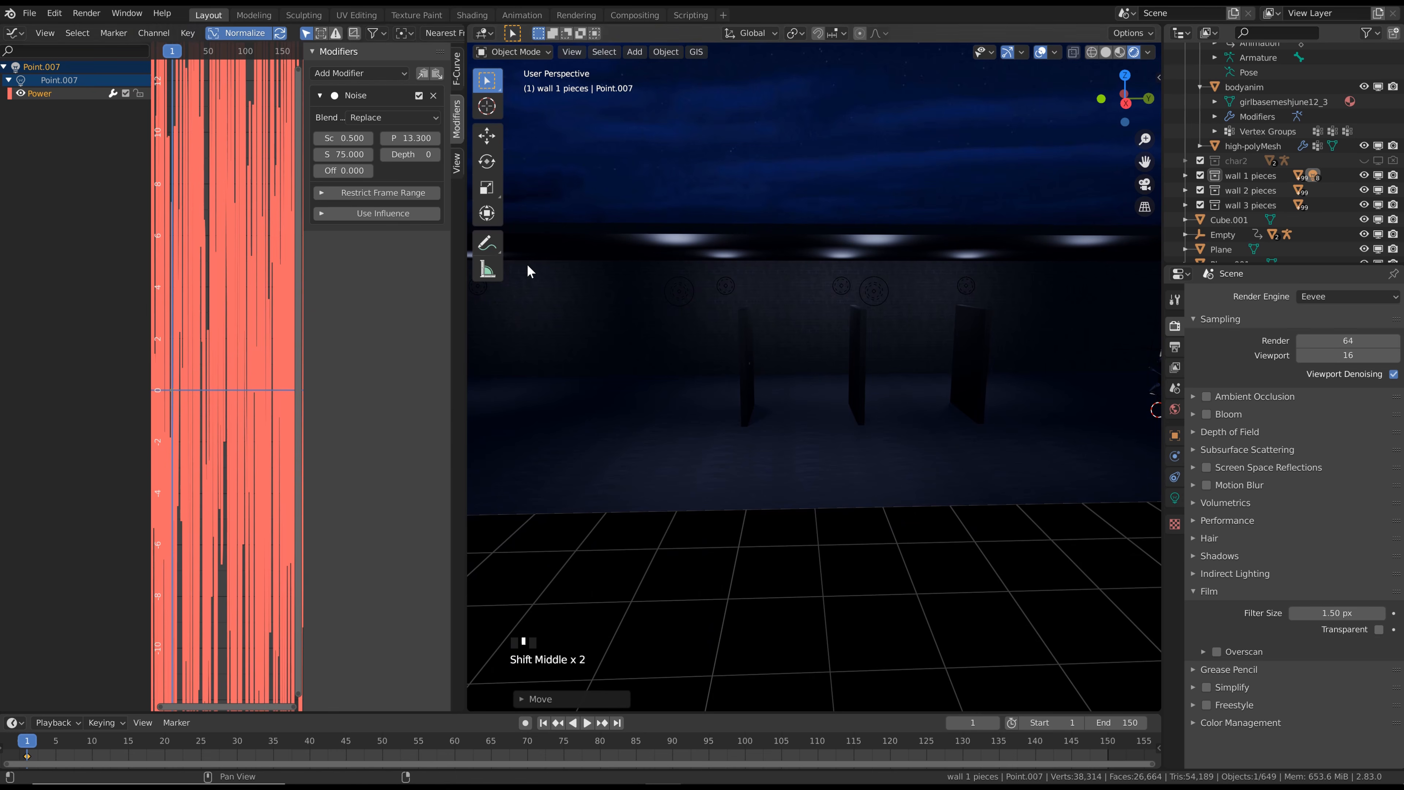
Join the Graph Editor area into the 3D viewport so the viewport takes the full width
right_click(465, 394)
click(464, 397)
click(231, 382)
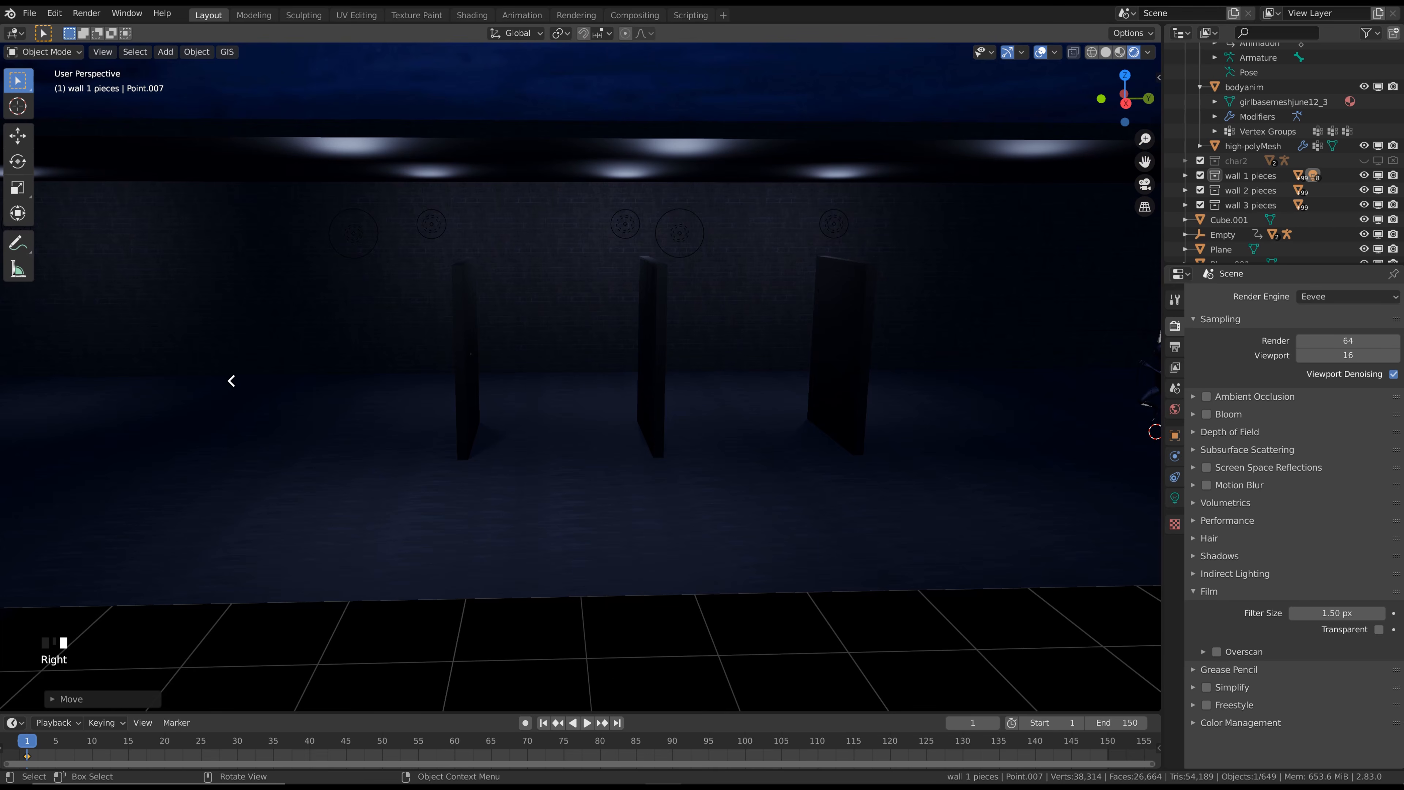
Frame the running character's body in the view and add a camera at the 3D cursor
scroll(763, 328, up, 2)
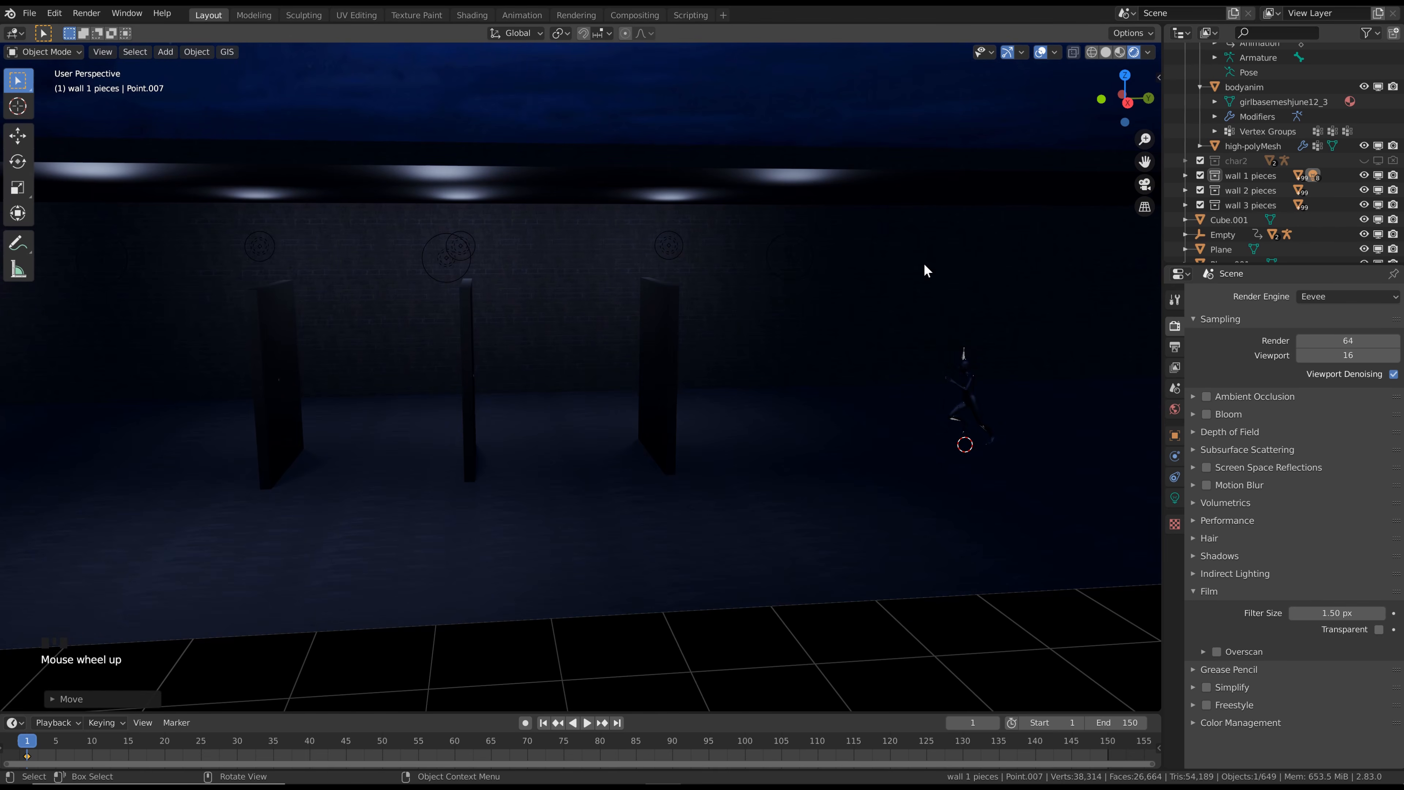
shift+middle_drag(831, 317, 683, 323)
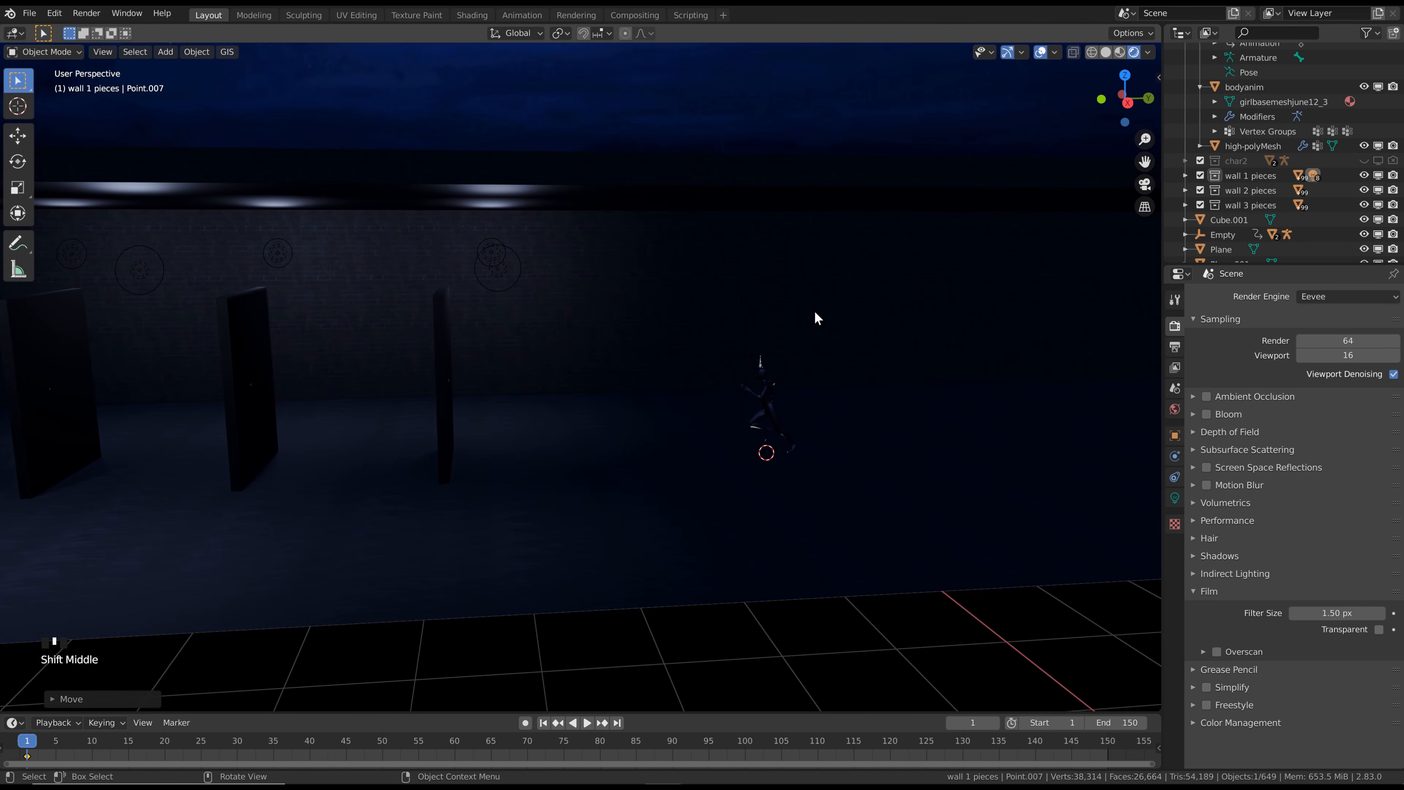
shift+middle_drag(832, 311, 655, 411)
scroll(626, 421, up, 3)
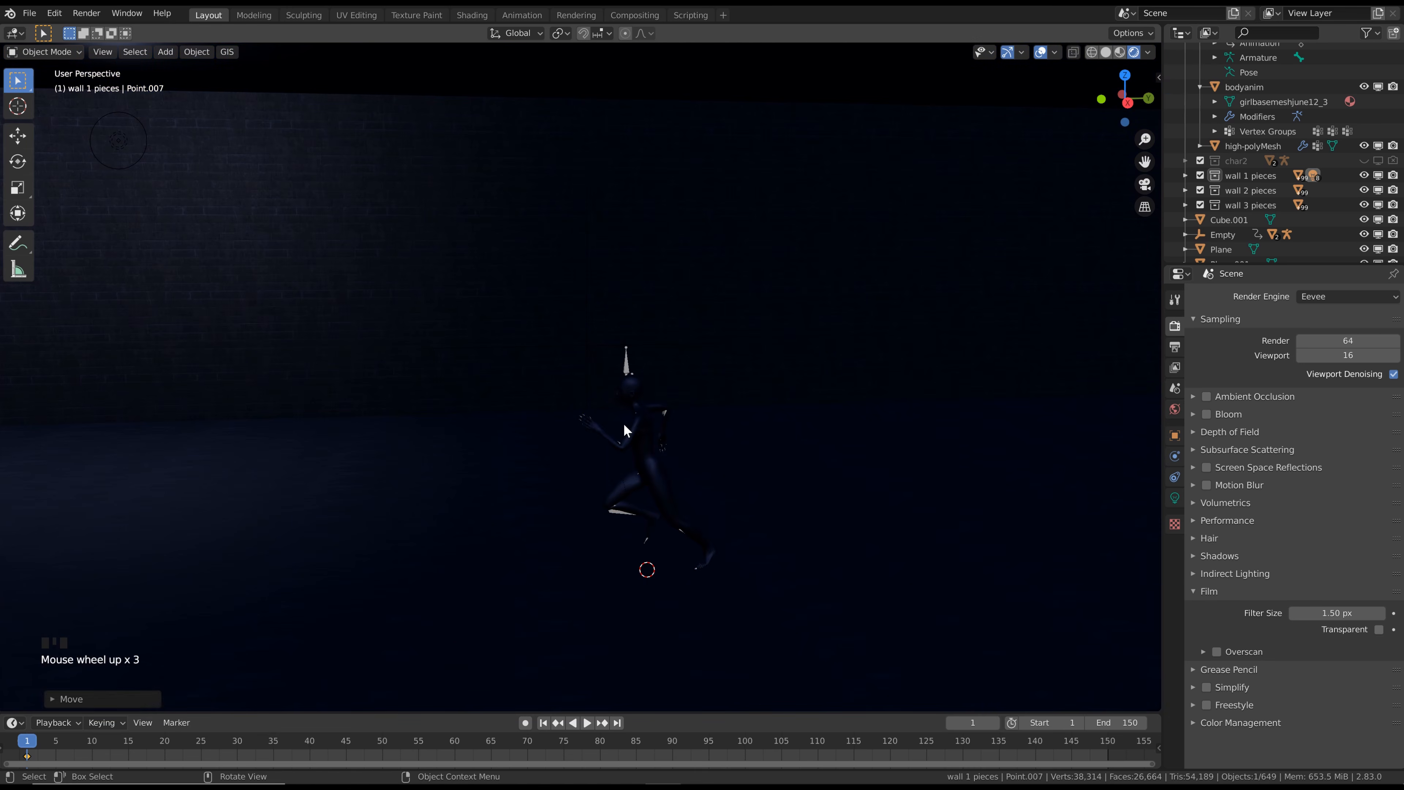
click(632, 420)
scroll(635, 422, up, 3)
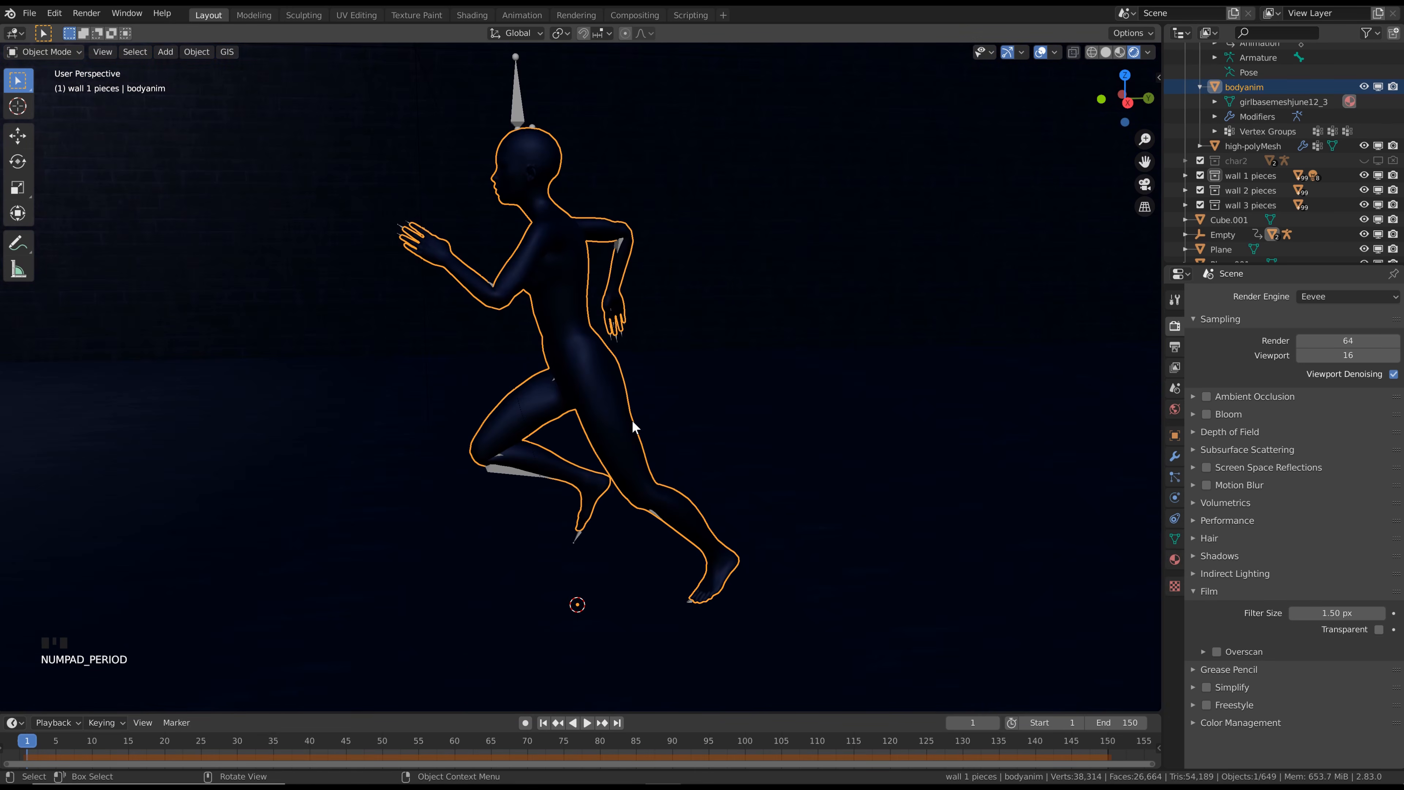
scroll(649, 436, down, 1)
scroll(650, 435, down, 4)
key(shift+a)
mouse_move(636, 409)
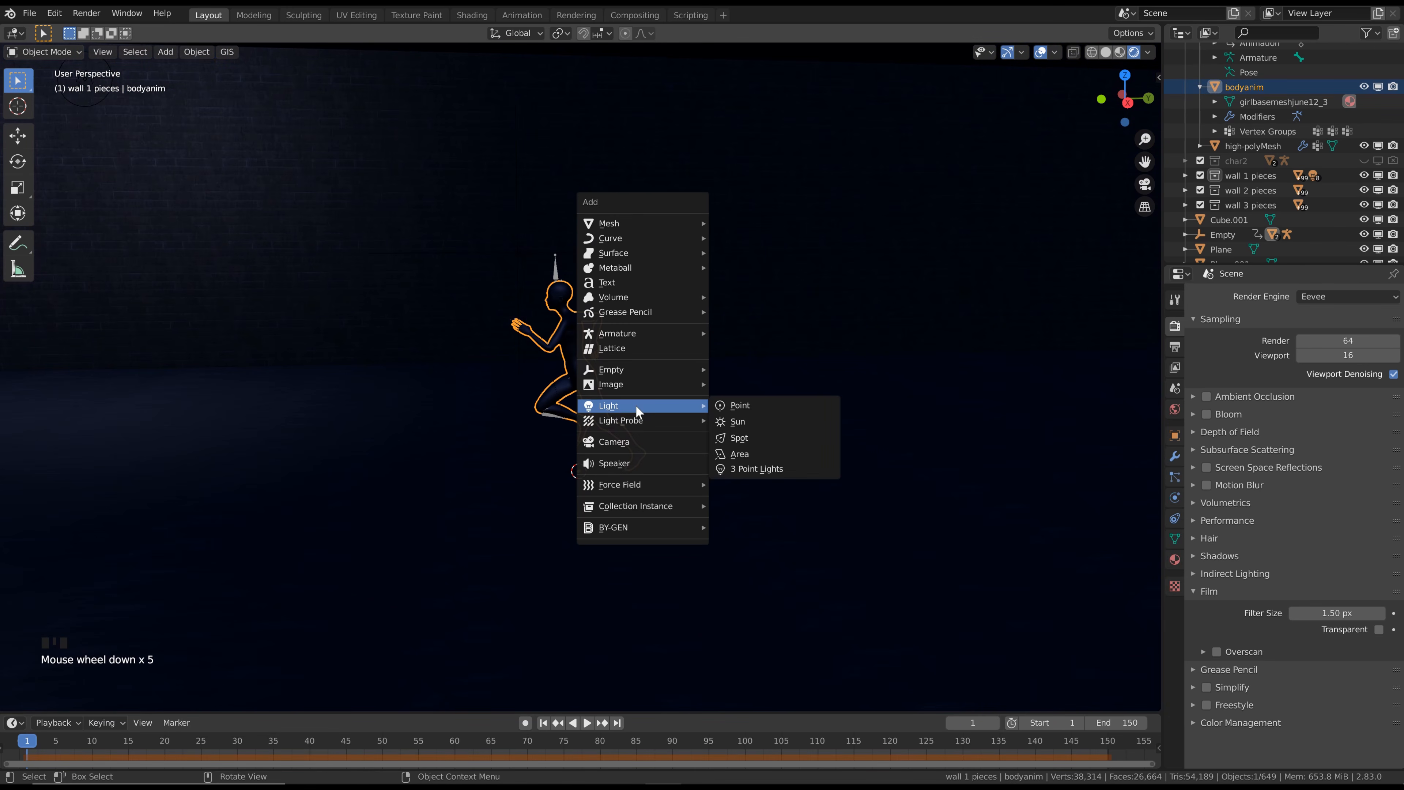
click(645, 445)
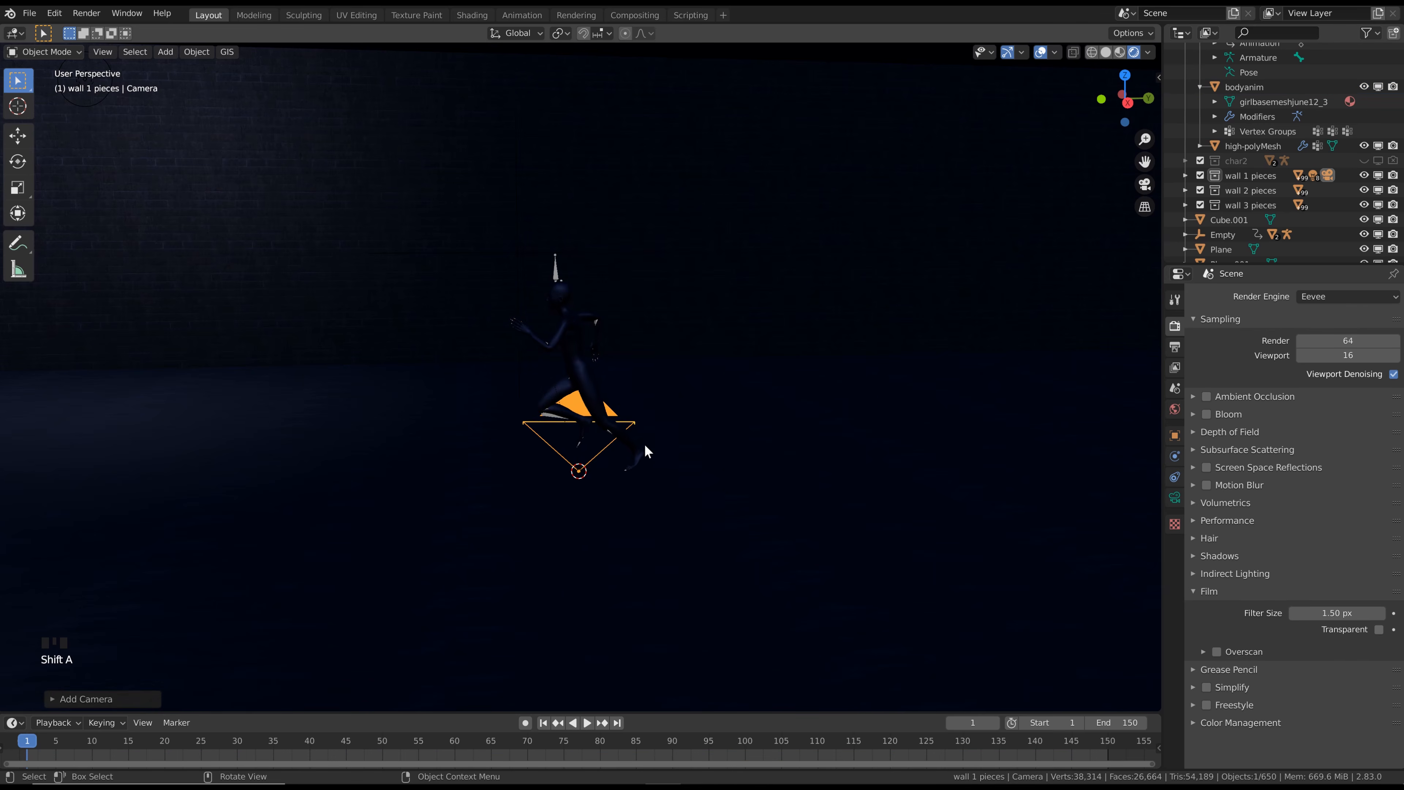
Align the new camera to a side view that shows the whole running character
mouse_move(649, 448)
middle_down()
mouse_move(634, 432)
mouse_move(658, 436)
middle_up()
scroll(634, 431, down, 1)
scroll(634, 432, up, 1)
scroll(635, 432, down, 1)
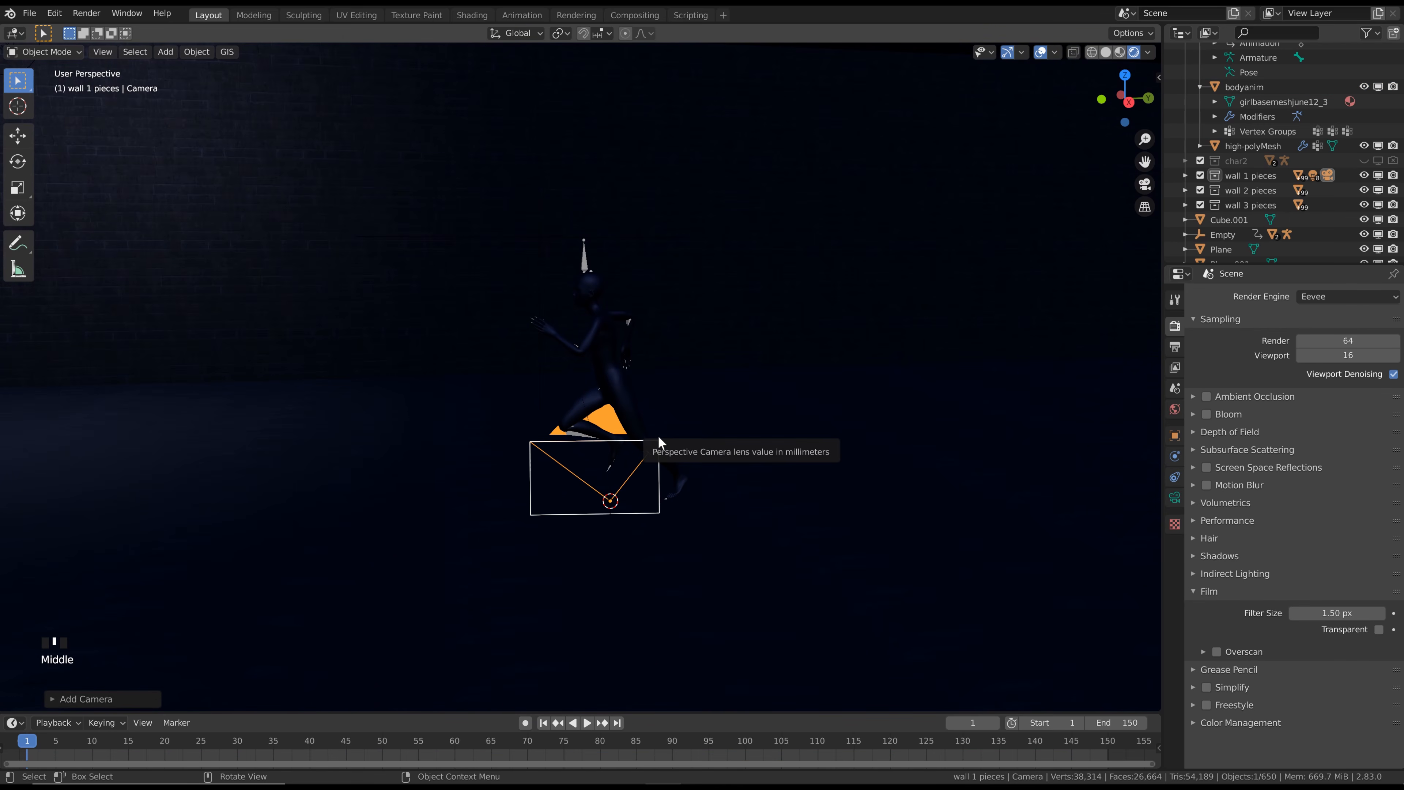
key(ctrl+alt+KP_0)
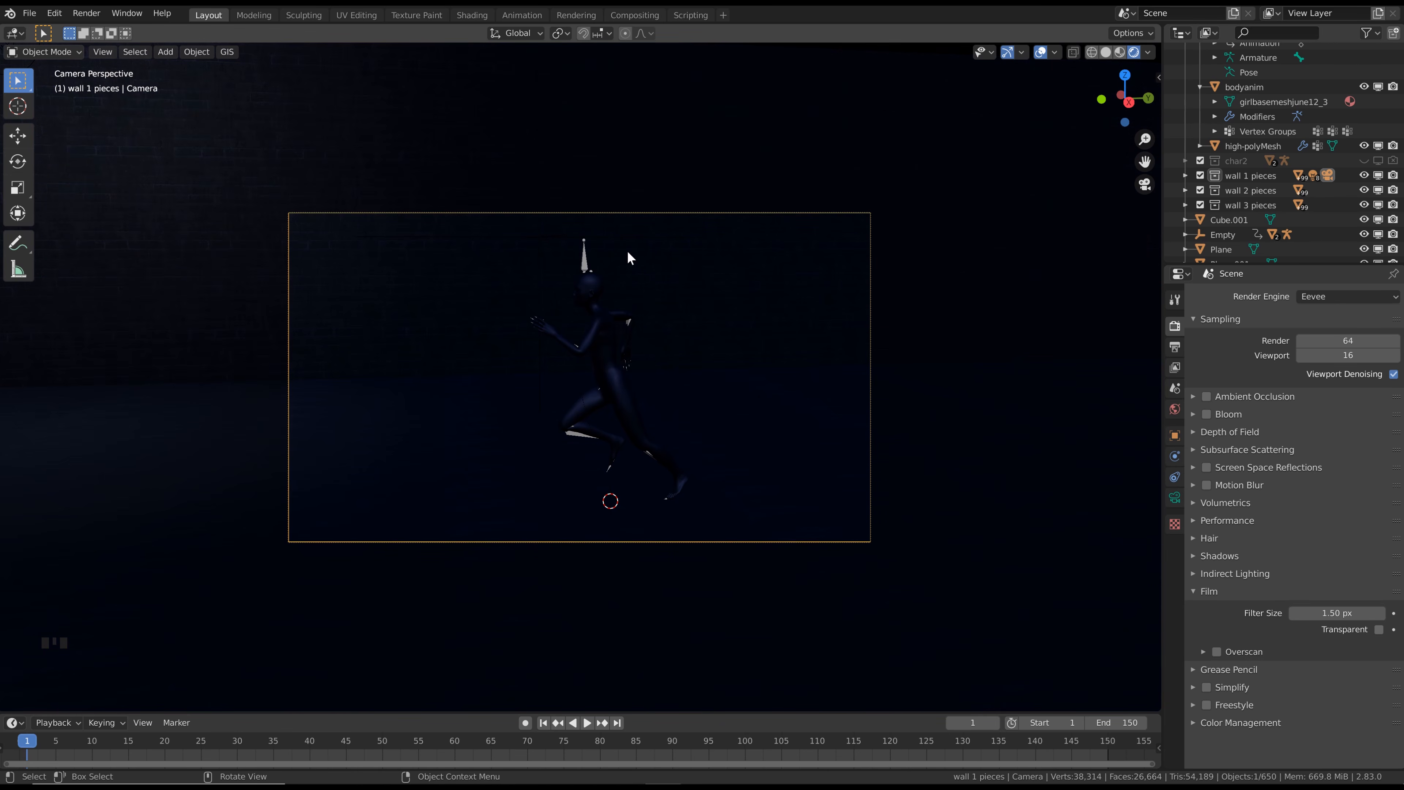
Adjust the camera's framing of the runner with View Navigation (Walk/Fly), and insert a LocRot keyframe for it at frame 1
key(F3)
text(walk)
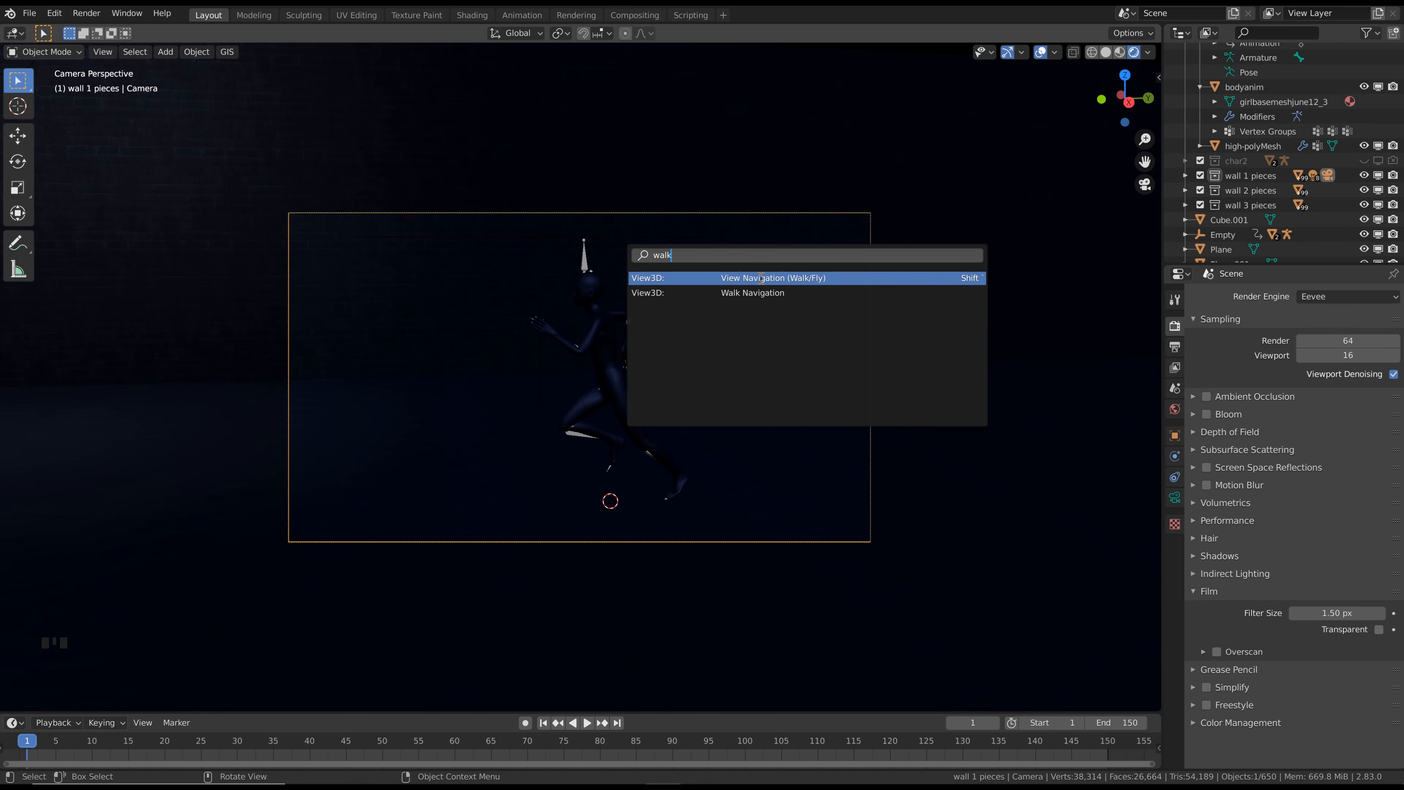
key(Return)
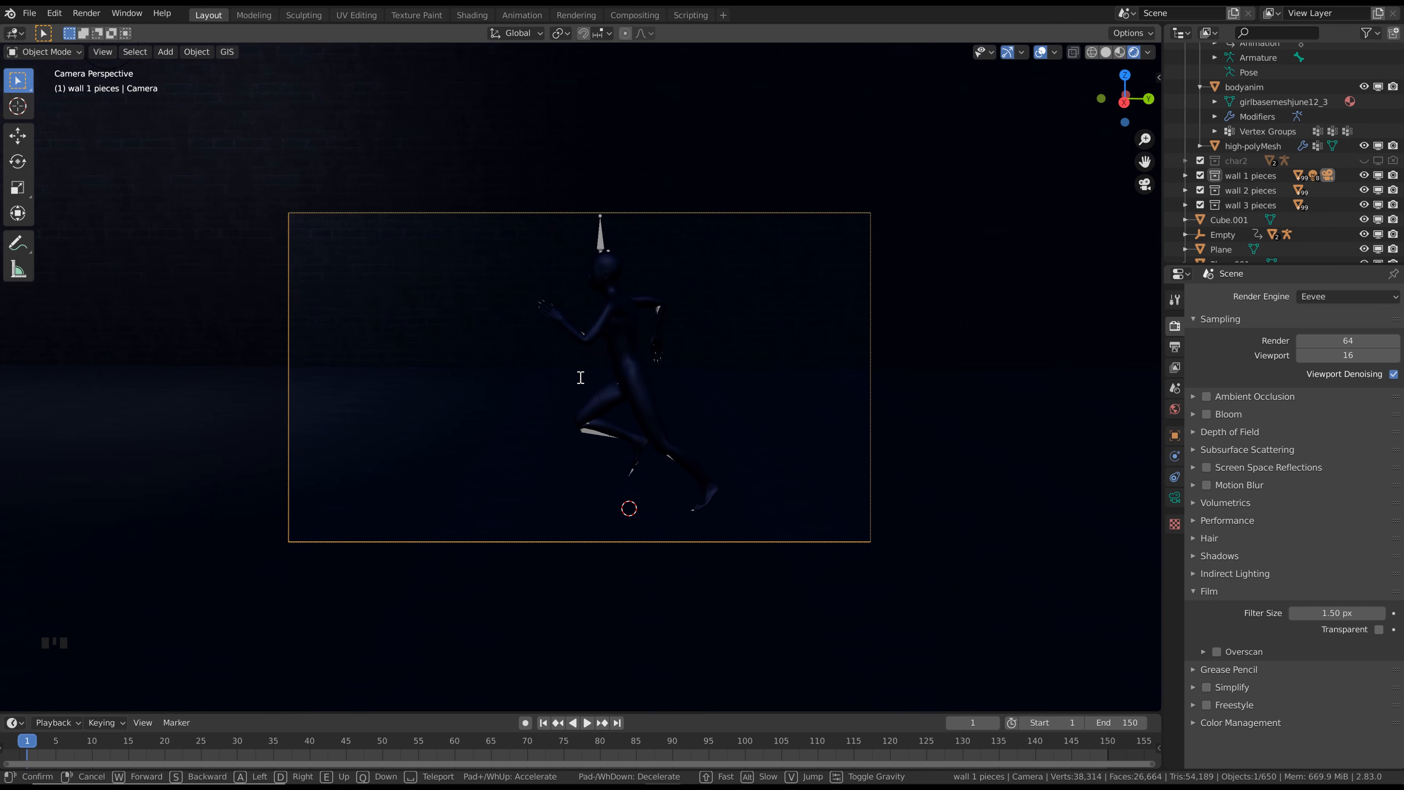
click(580, 377)
key(i)
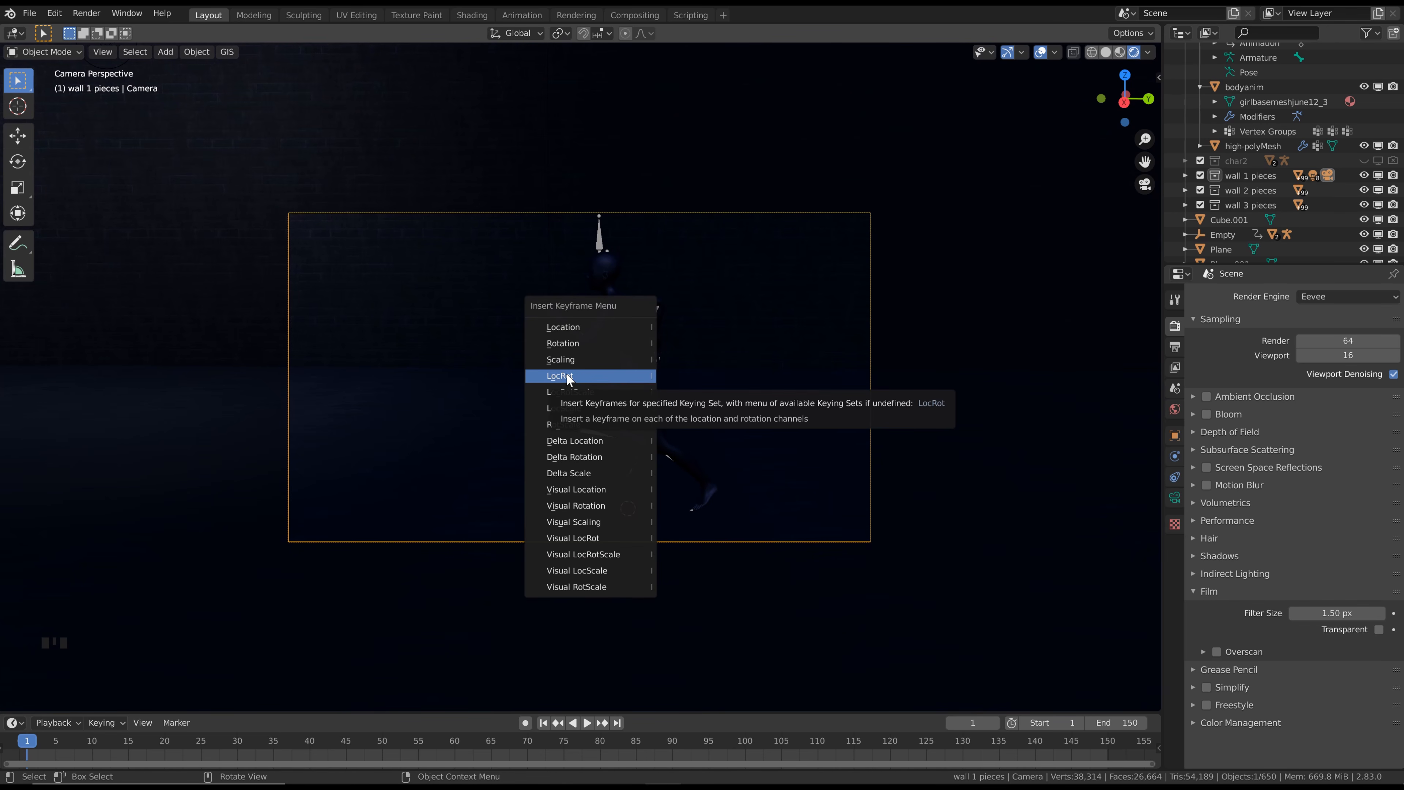
click(566, 376)
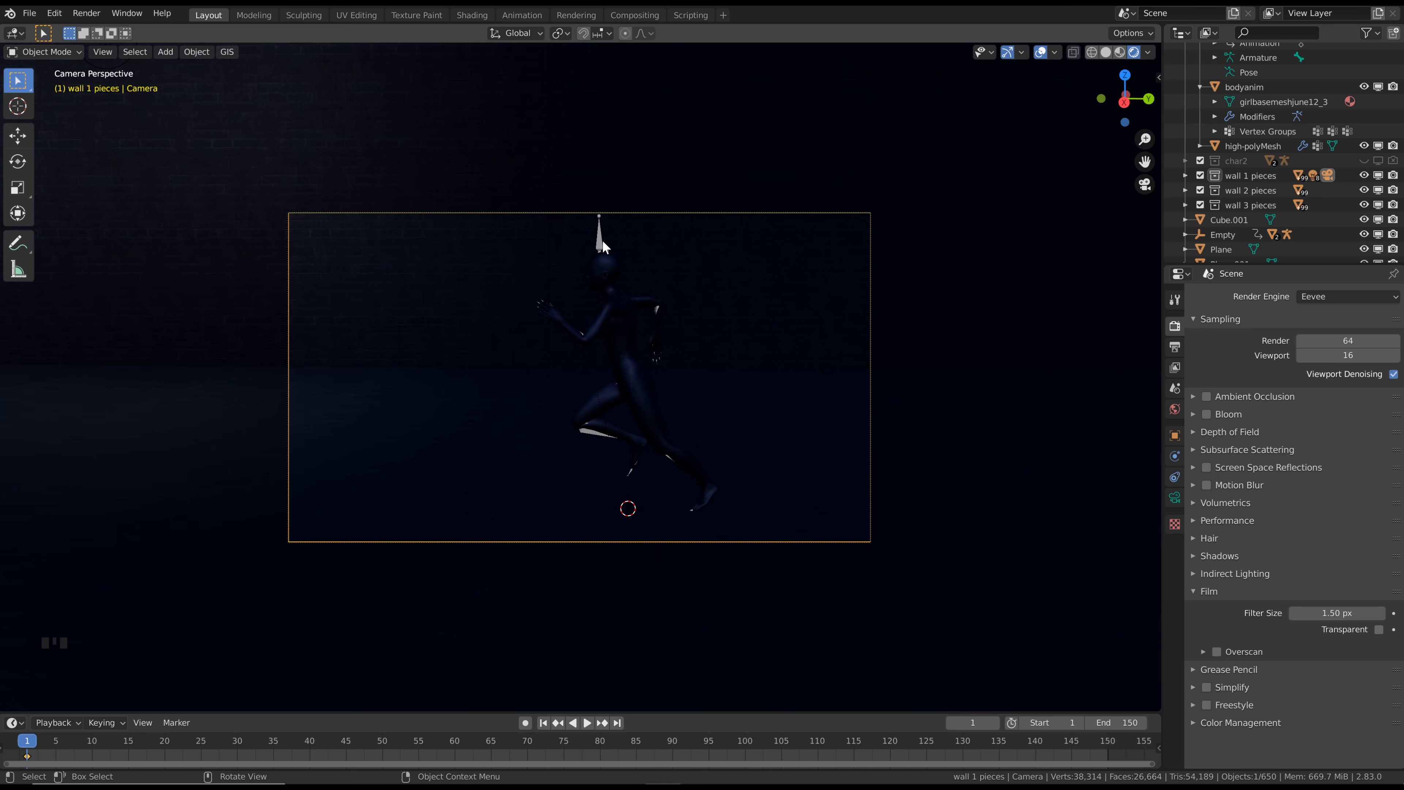
Hide the running character's armature from the viewport
click(599, 239)
key(h)
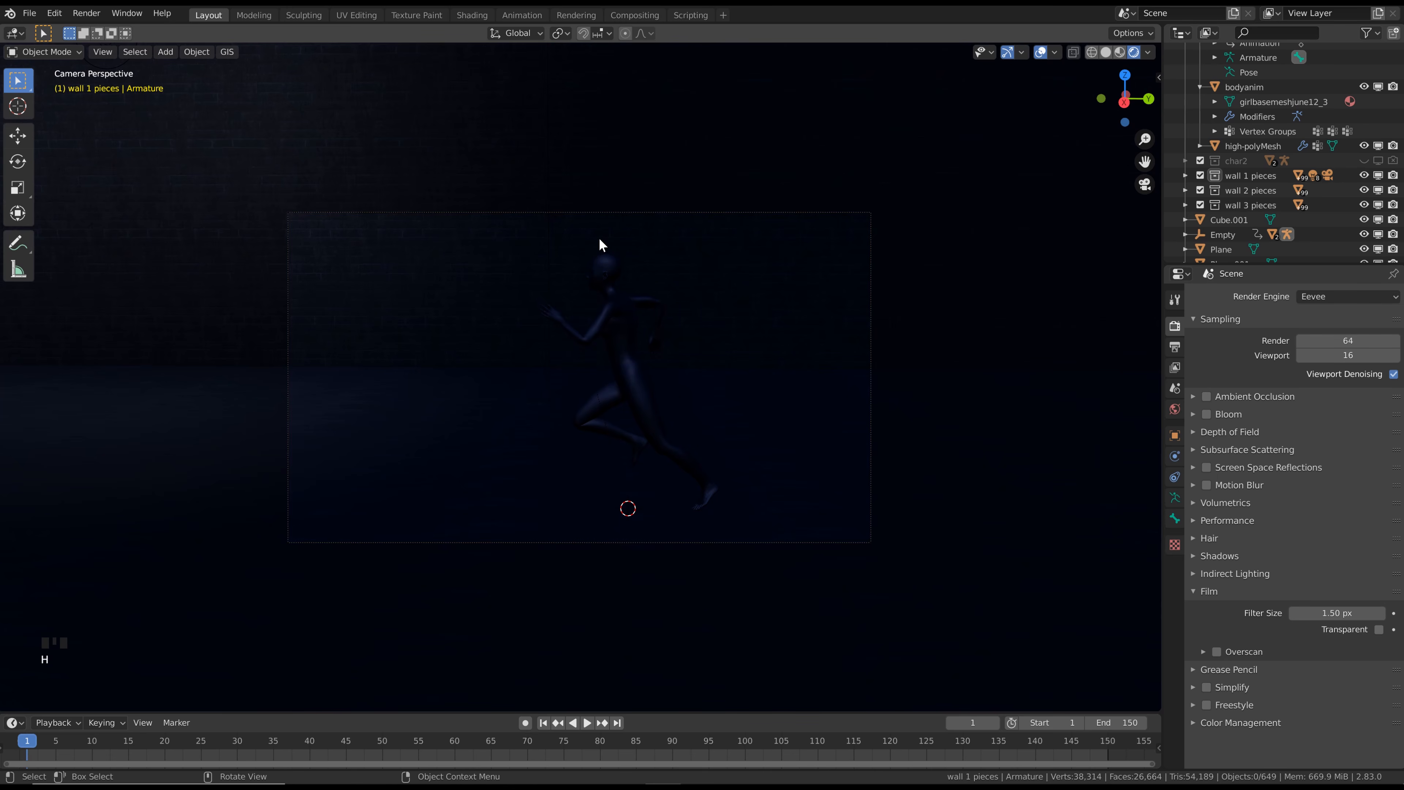
scroll(1325, 154, up, 3)
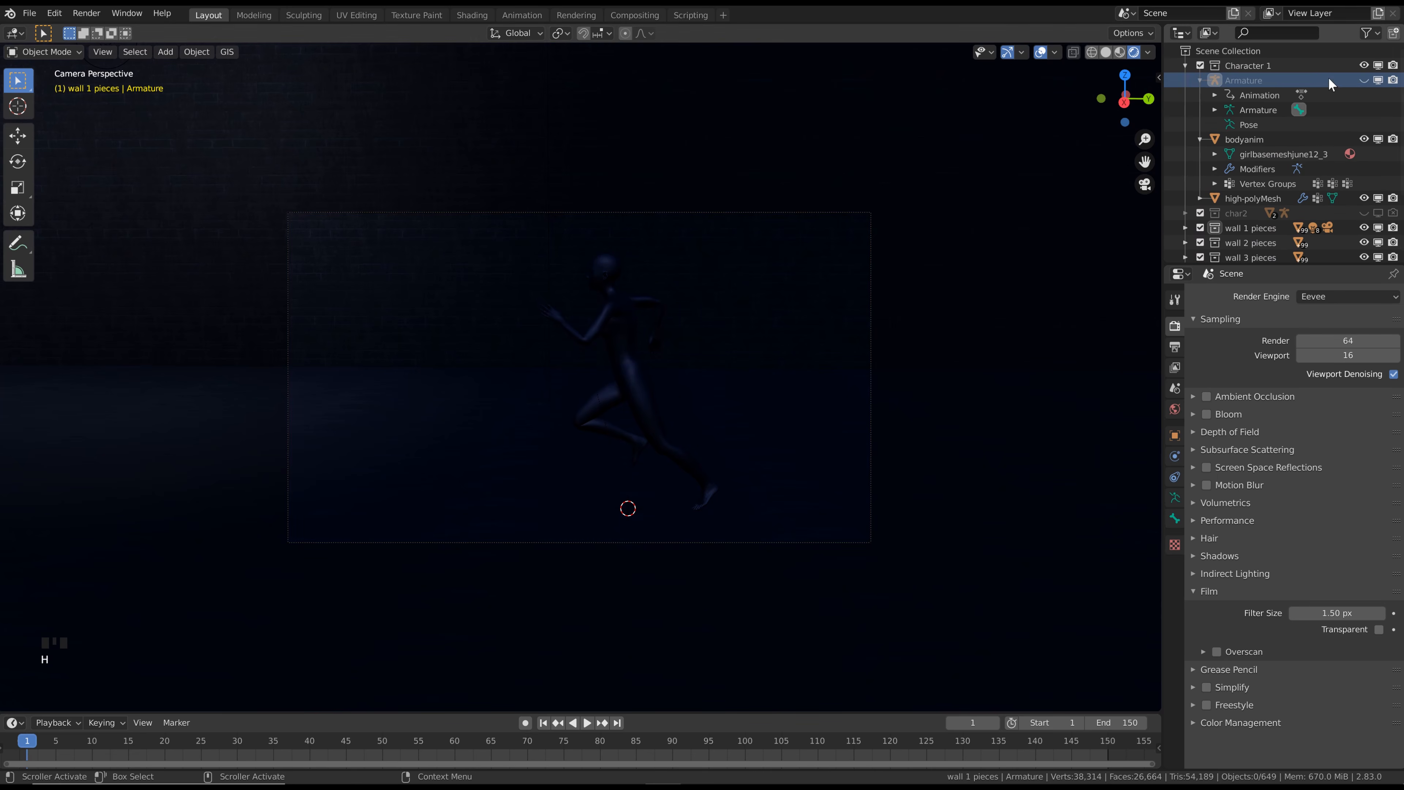
Replace the character body's material with a new Principled BSDF material with Roughness 0 and Metallic 1
click(606, 279)
click(1176, 561)
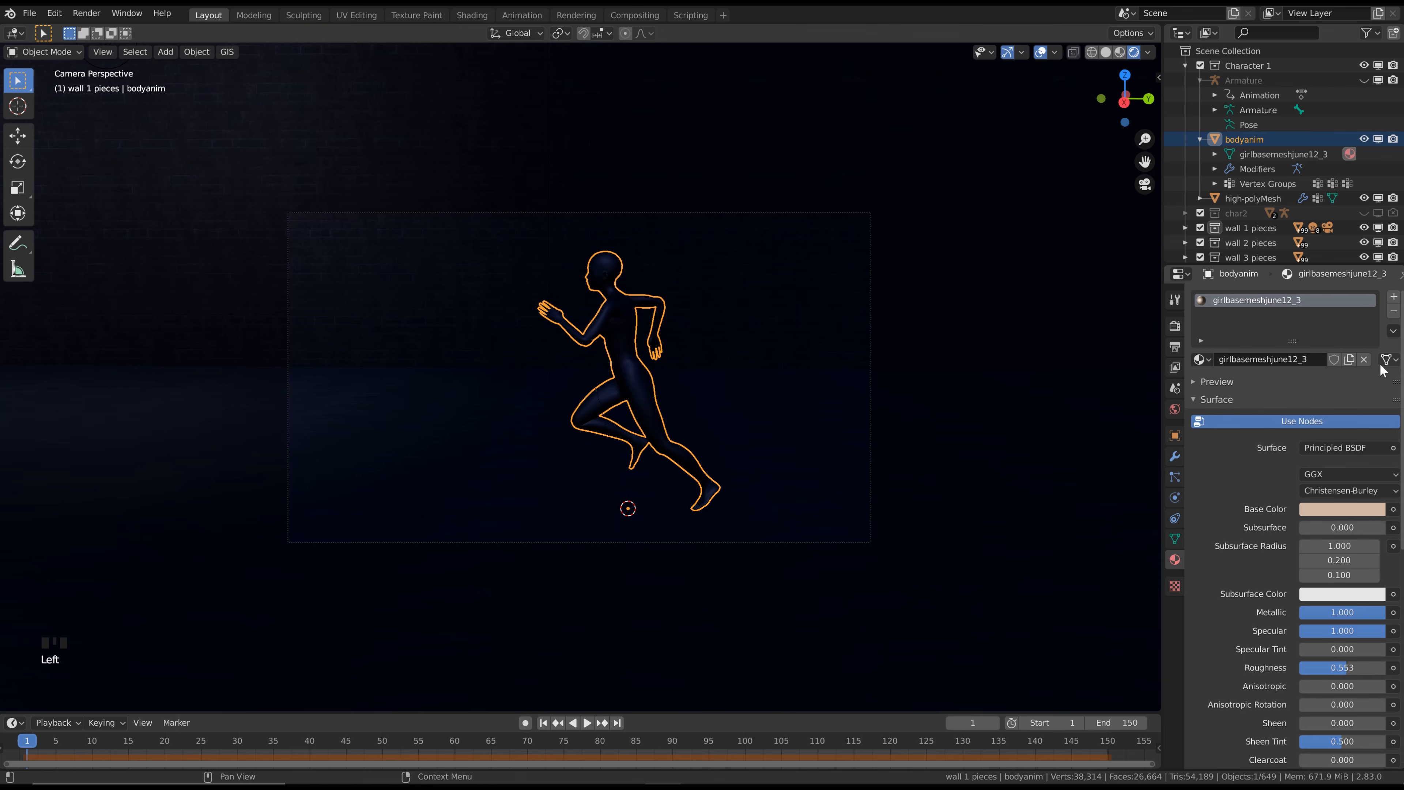
click(1364, 361)
click(1300, 359)
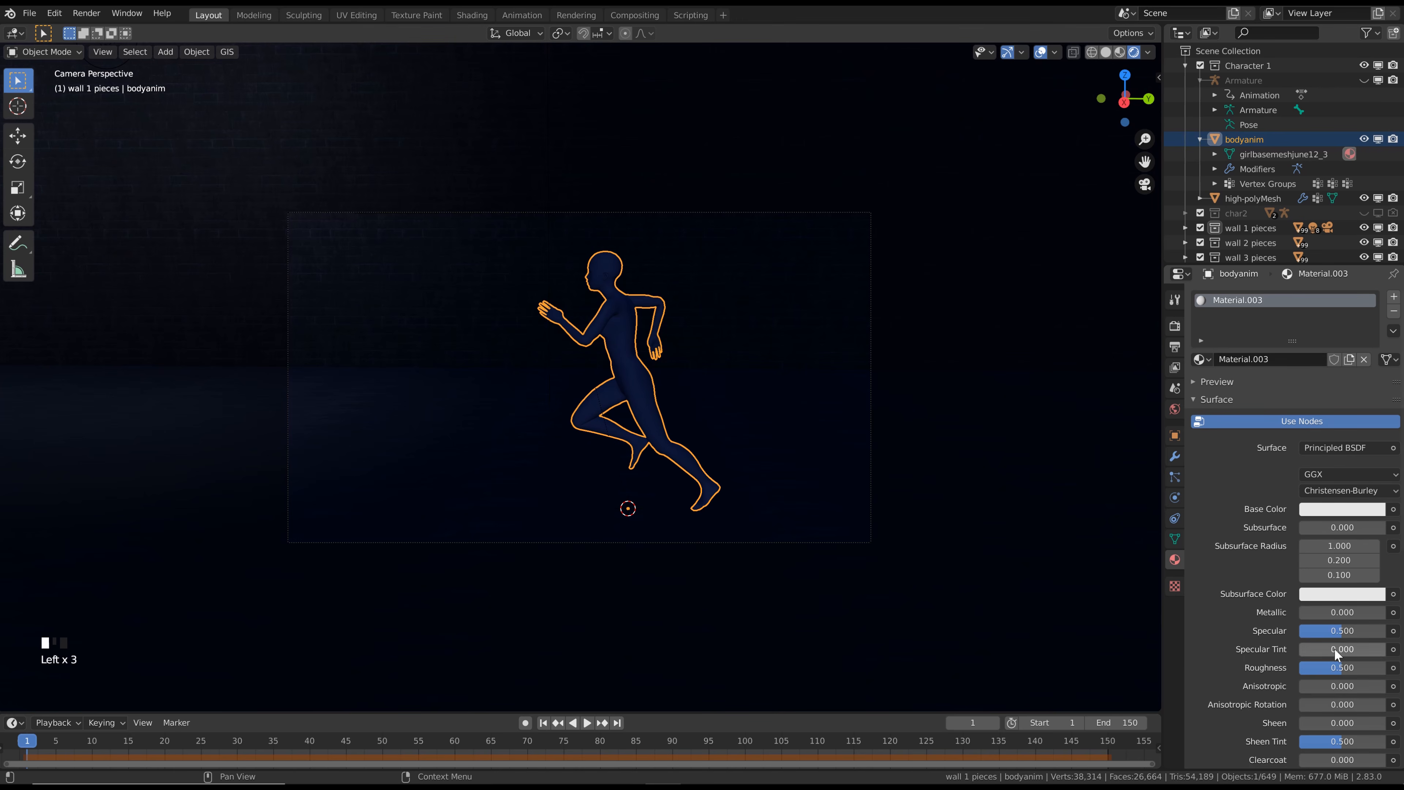
drag(1339, 666, 1180, 656)
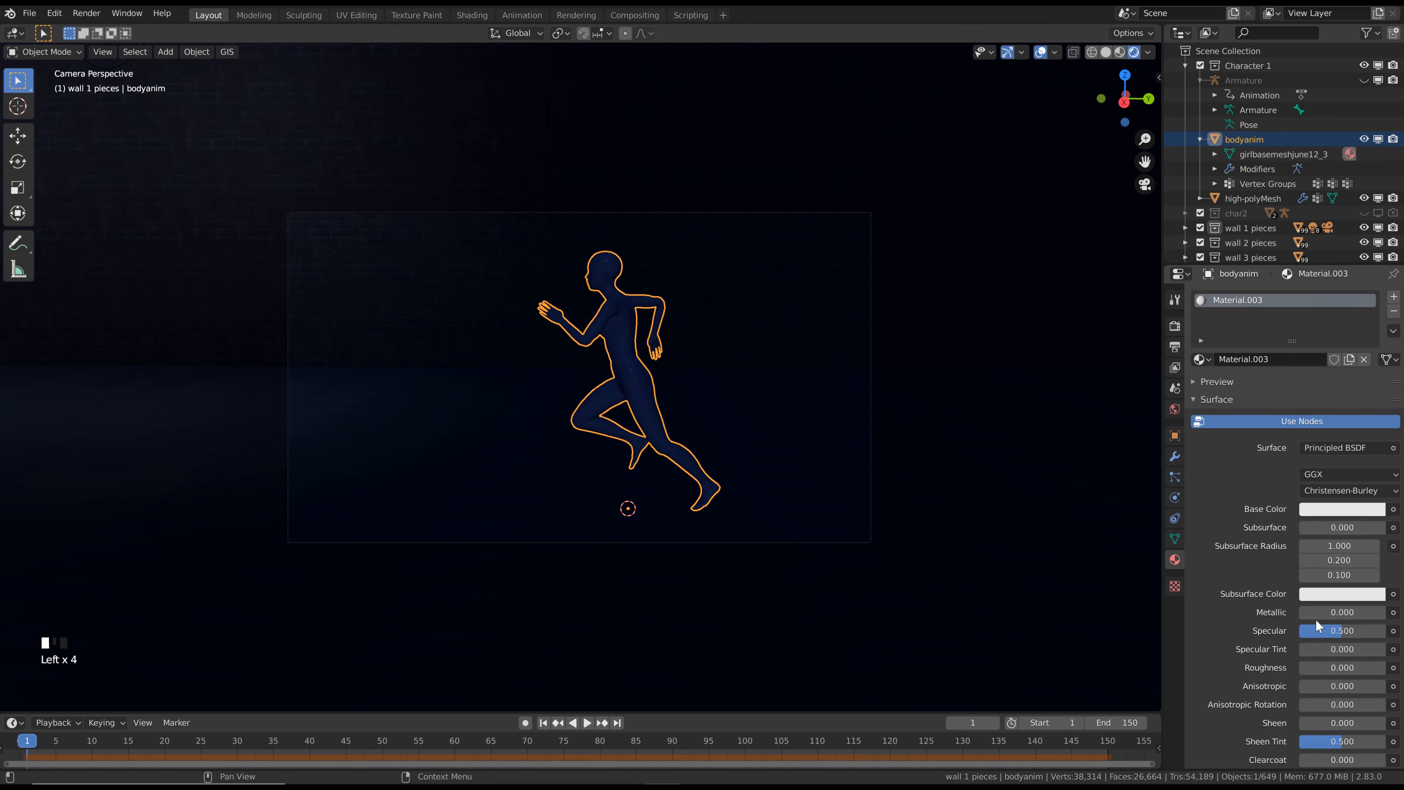
drag(1316, 619, 1385, 614)
Move the camera out of the wall 1 pieces collection into the Scene Collection and make the Scene Collection active
click(1185, 66)
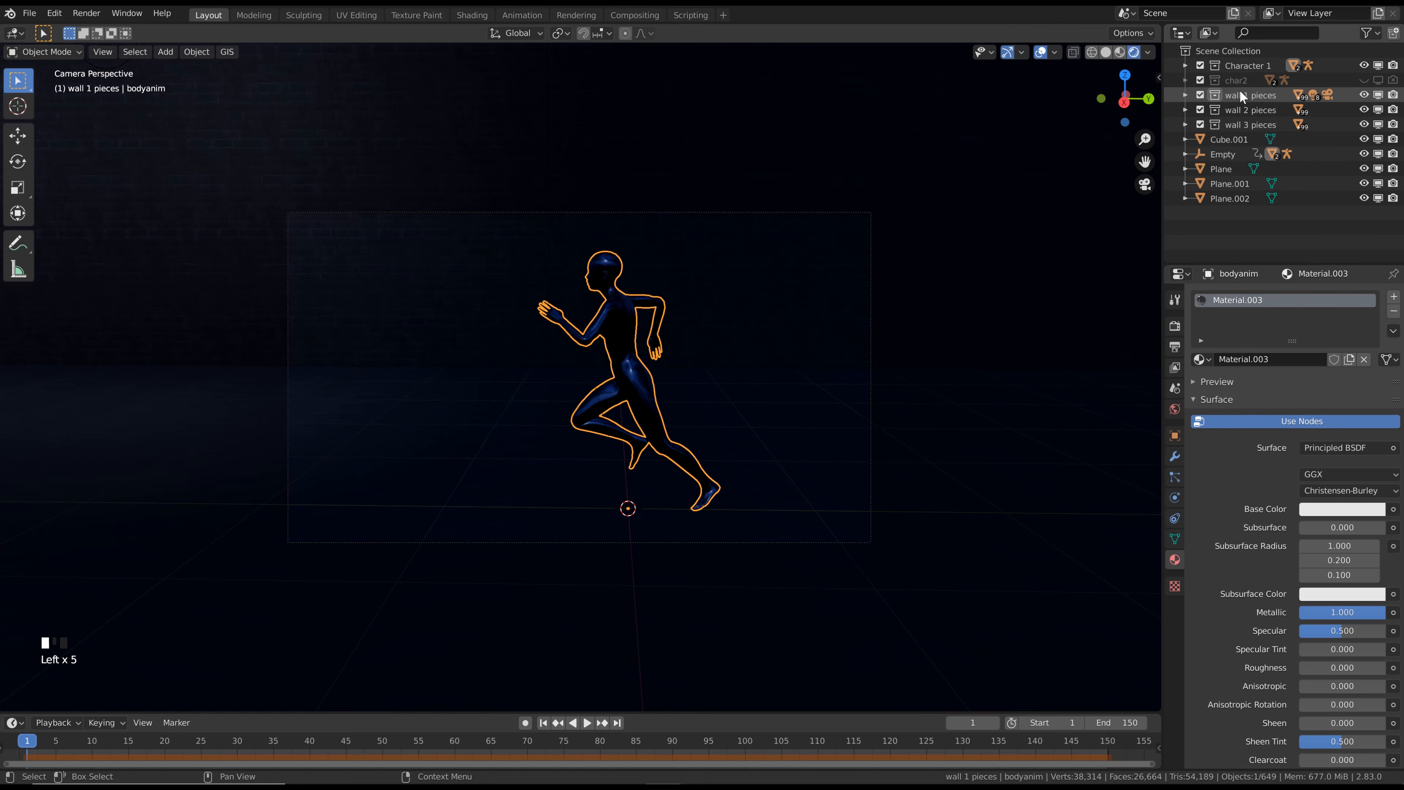
click(1185, 95)
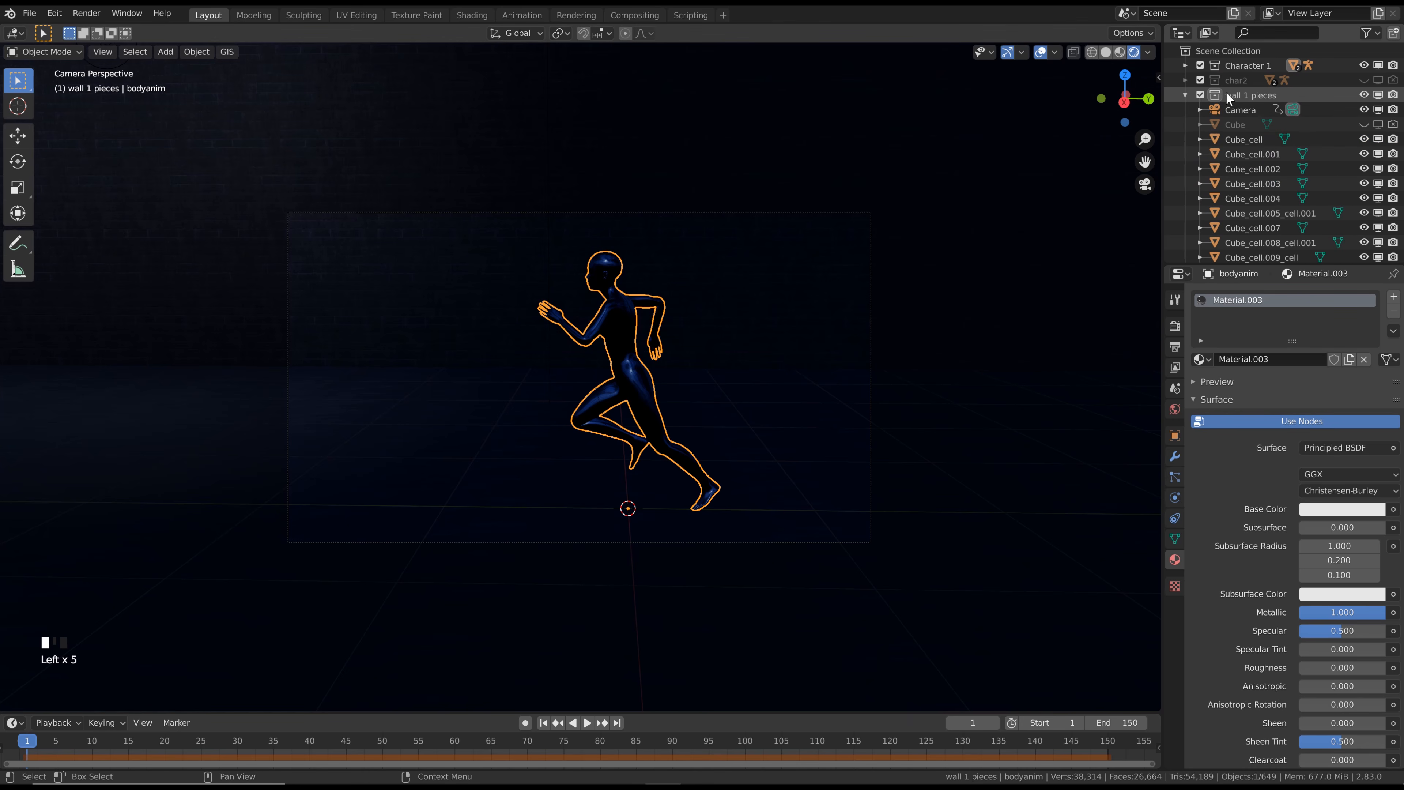
drag(1228, 106, 1248, 50)
click(1248, 50)
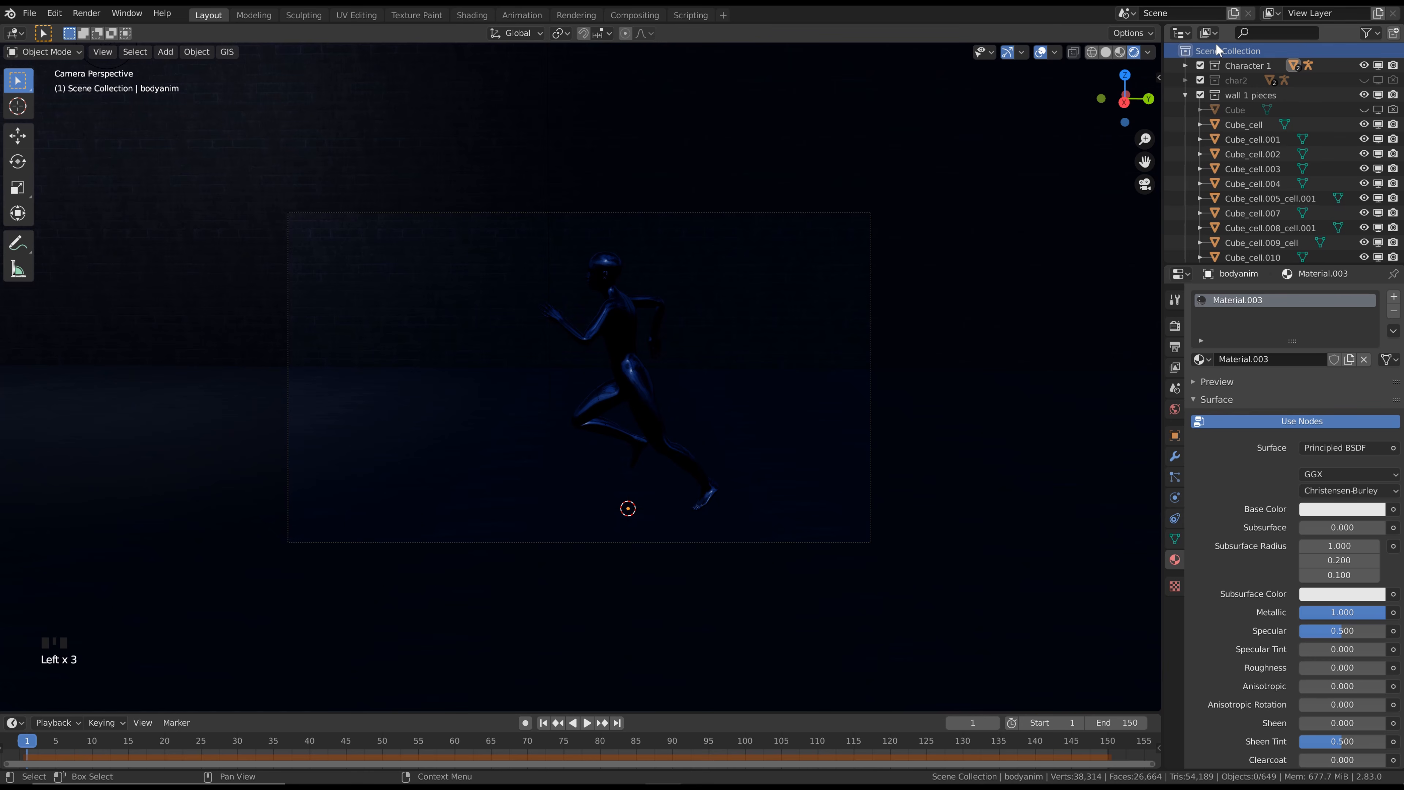
Select the camera, align it to the runner breaking through the wall at frame 26, refine its framing, and insert a LocRot keyframe
click(1184, 93)
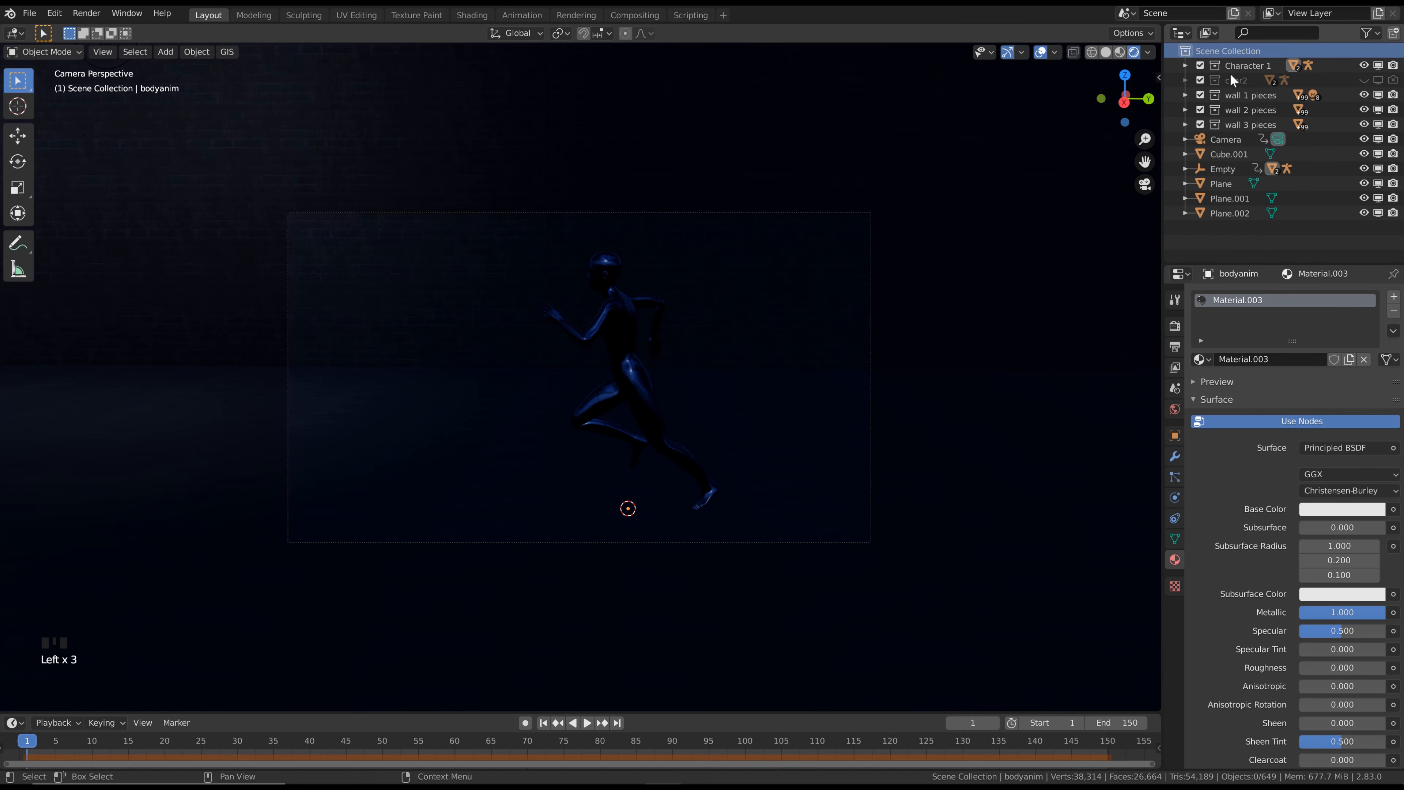
click(1224, 139)
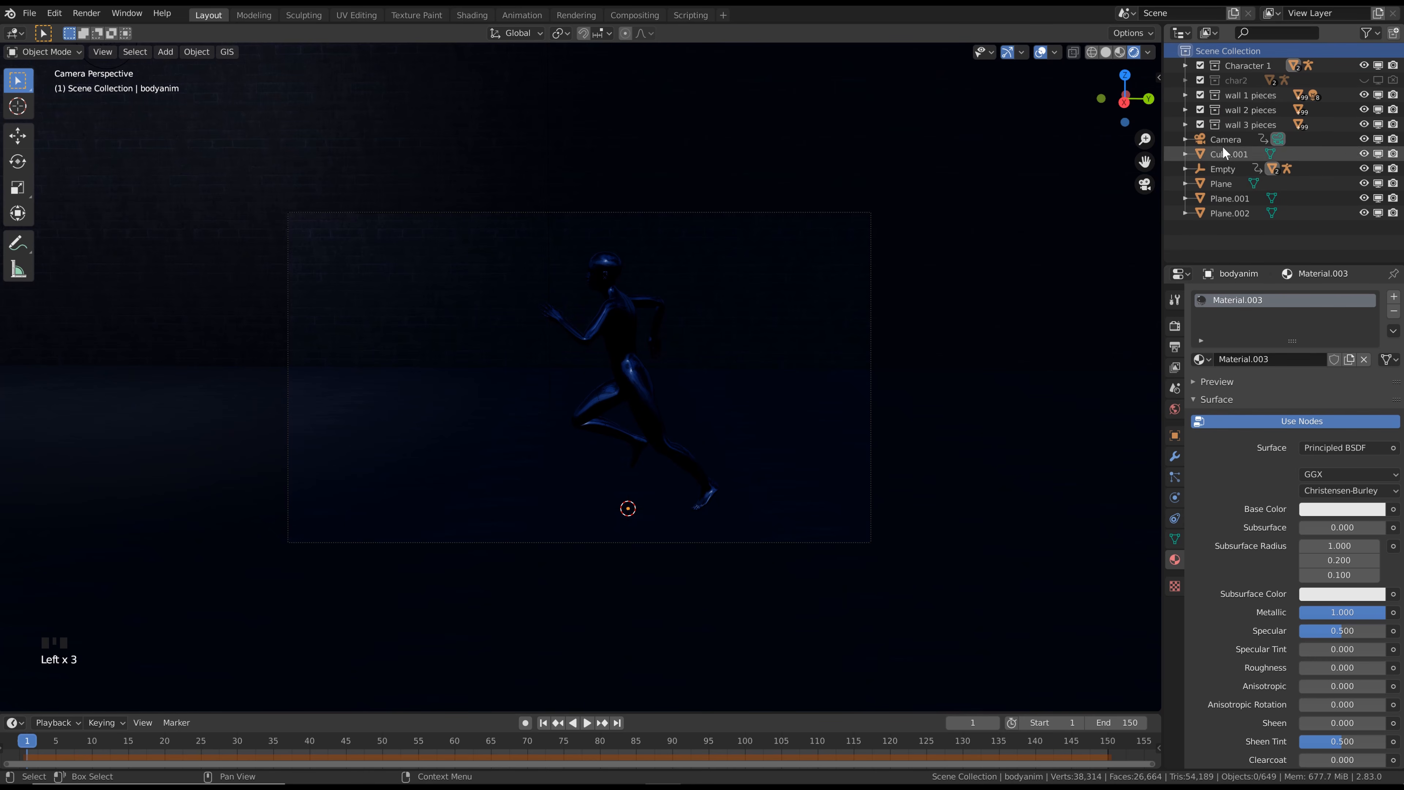
click(1223, 141)
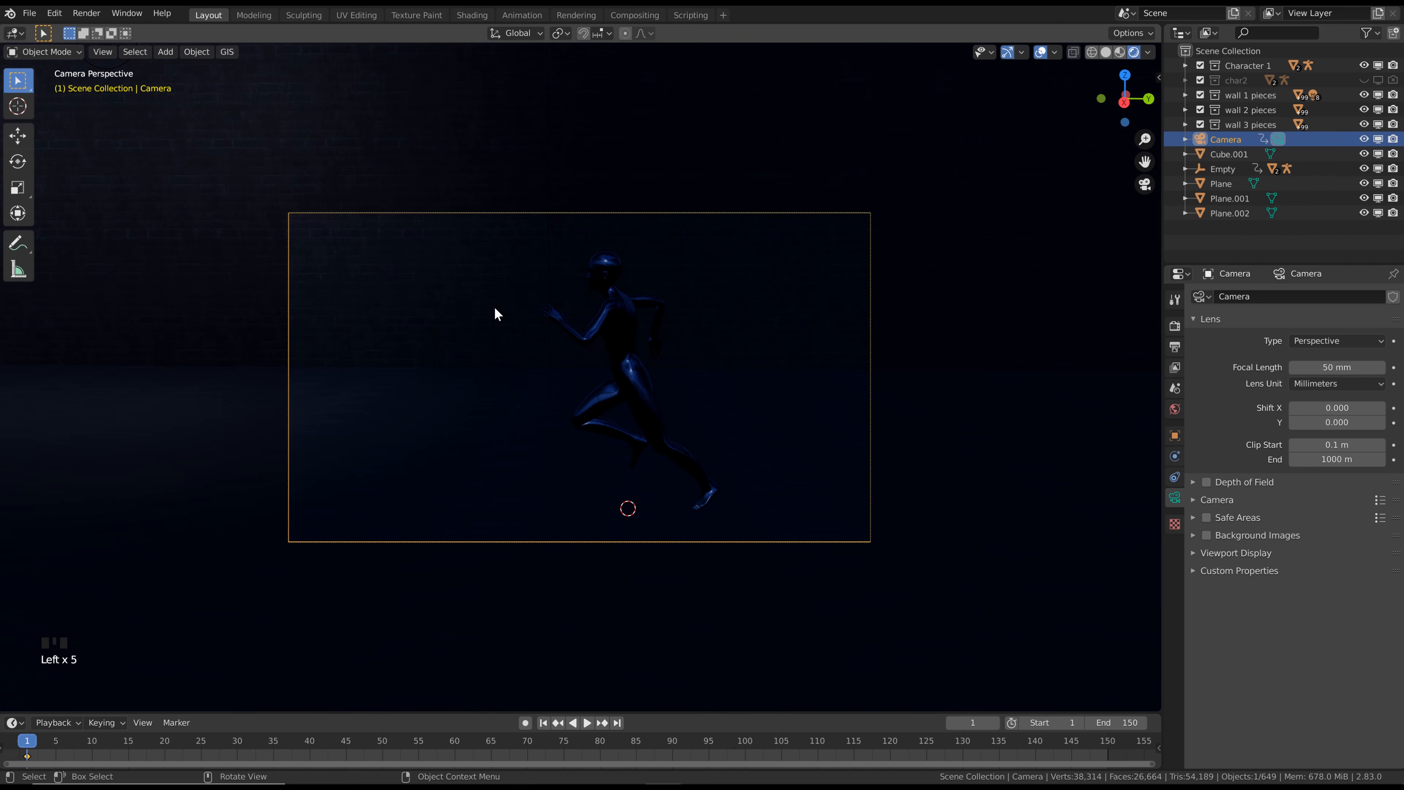
key(space)
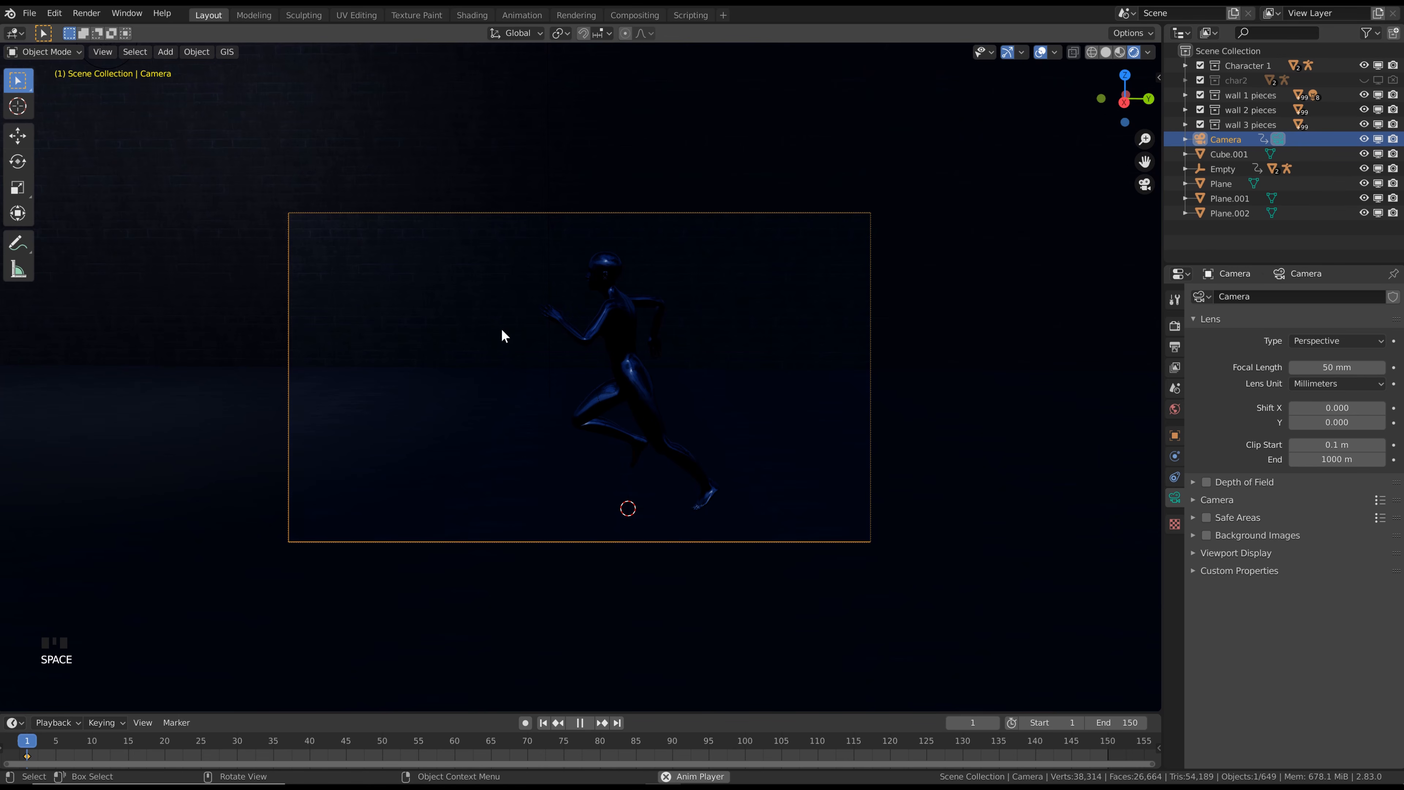
shift+middle_drag(502, 330, 692, 406)
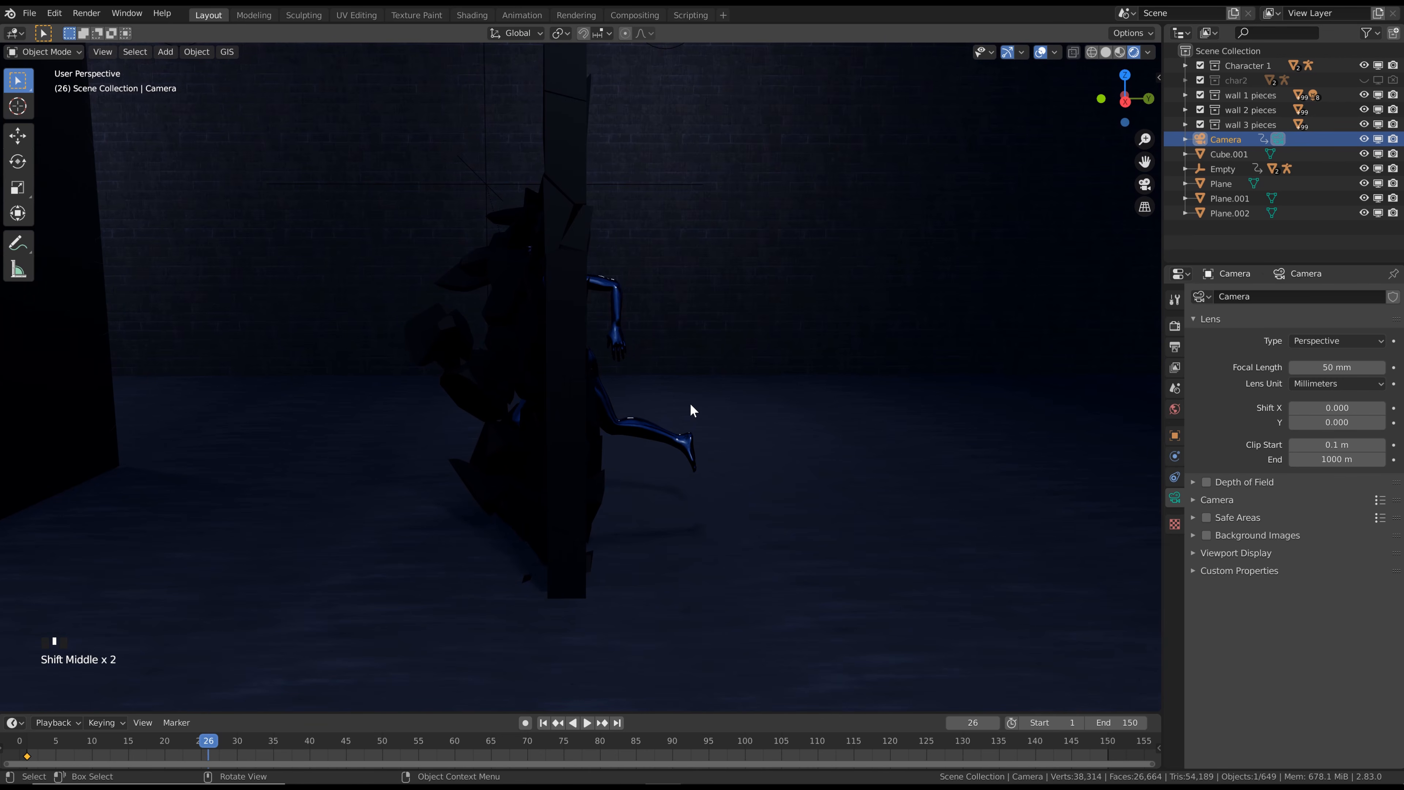
key(ctrl+alt+KP_0)
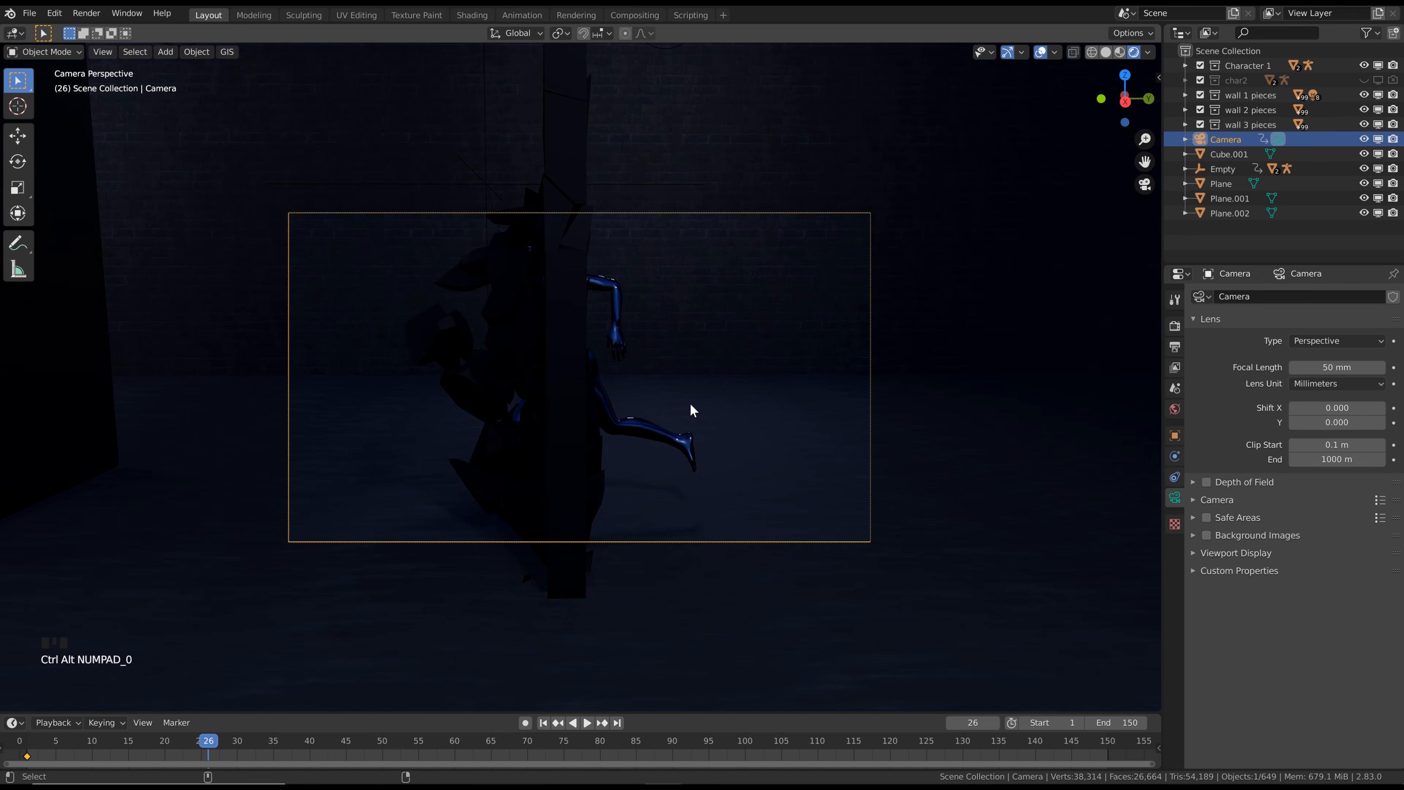
key(F3)
key(Return)
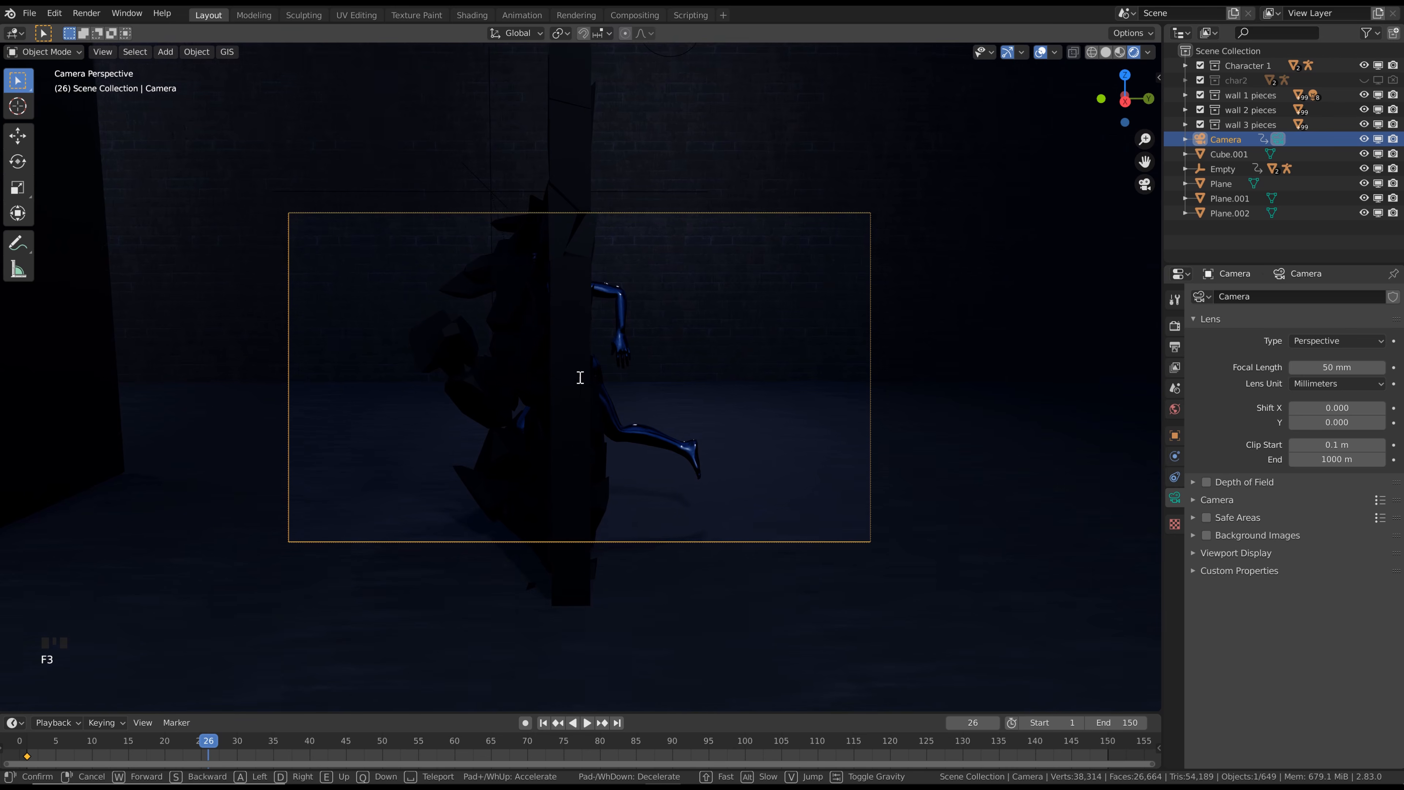
key(s)
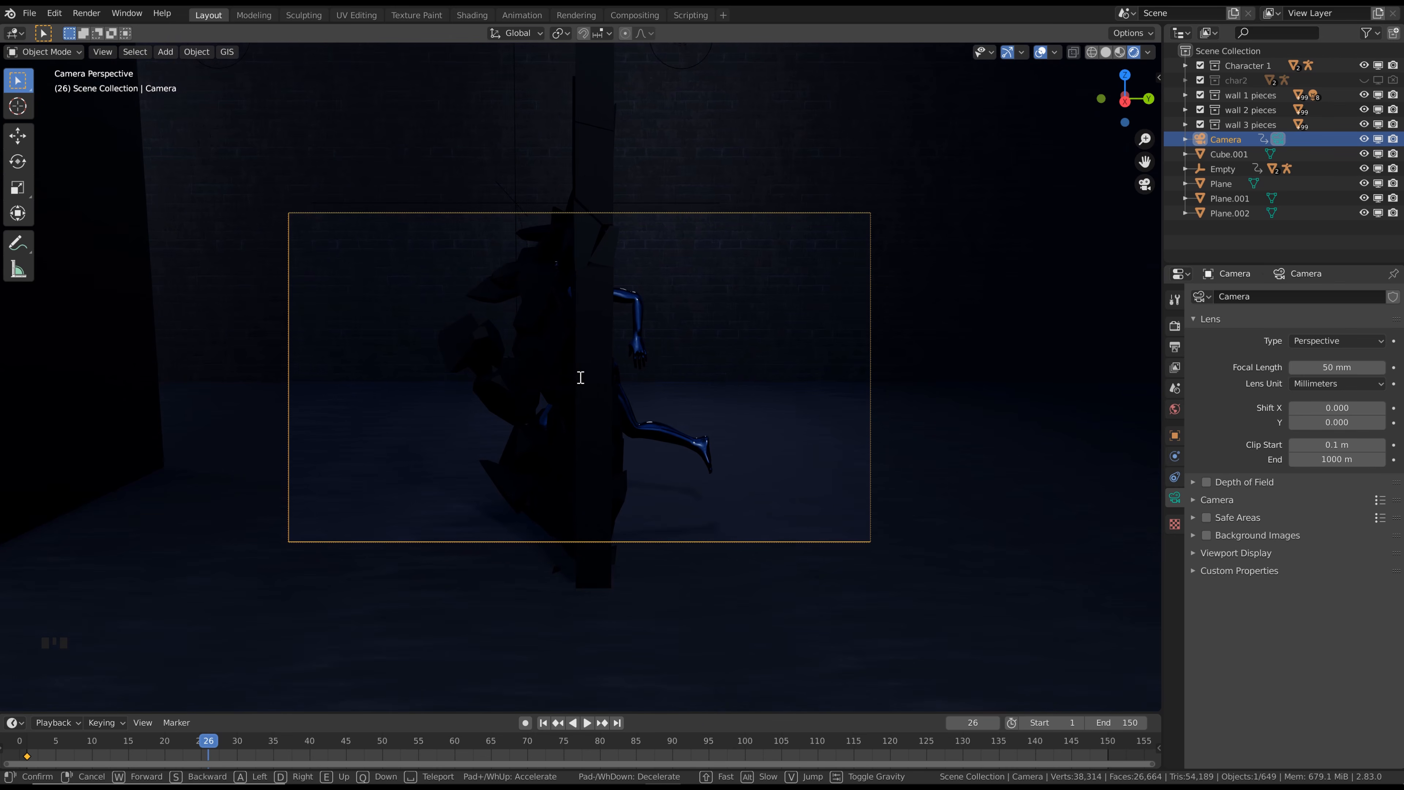
click(580, 378)
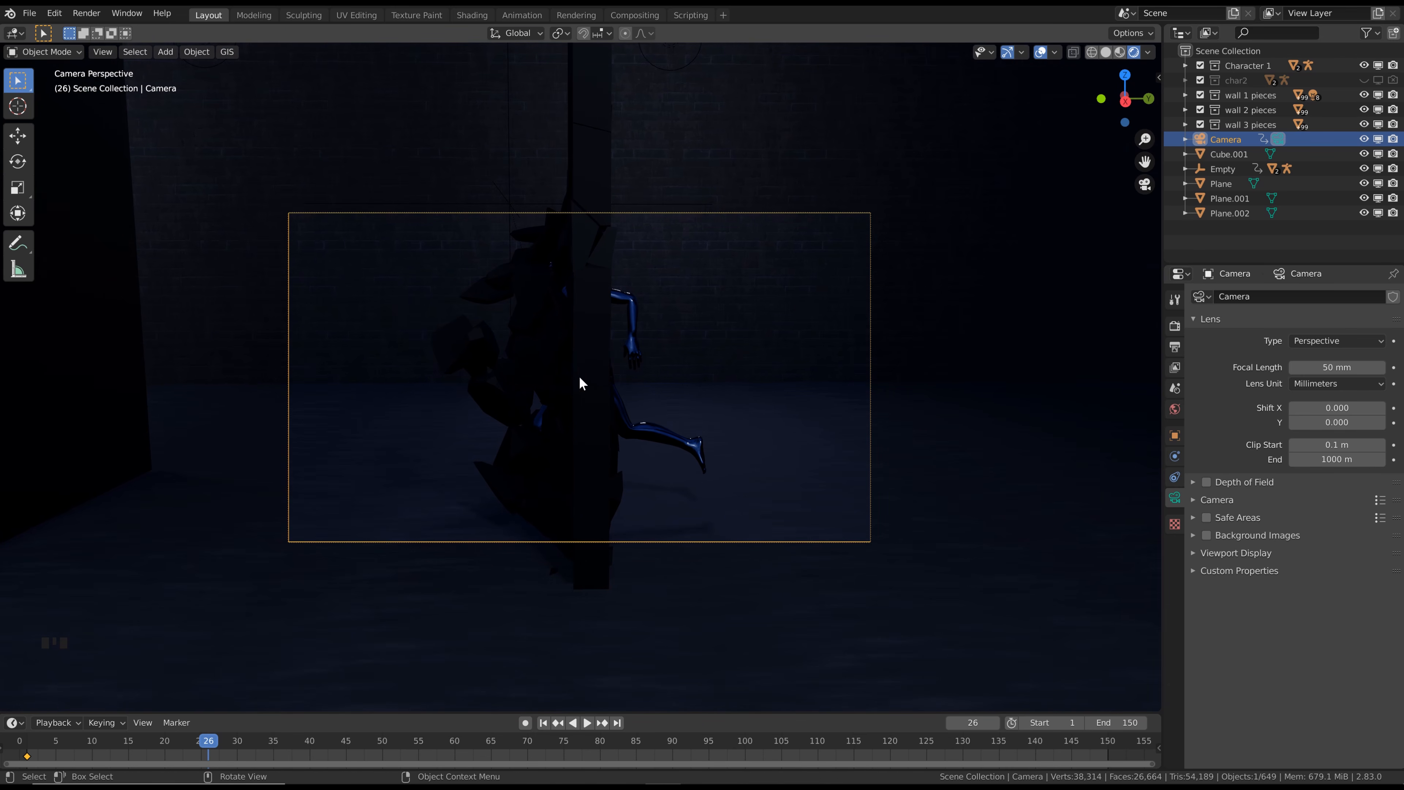
key(i)
click(581, 378)
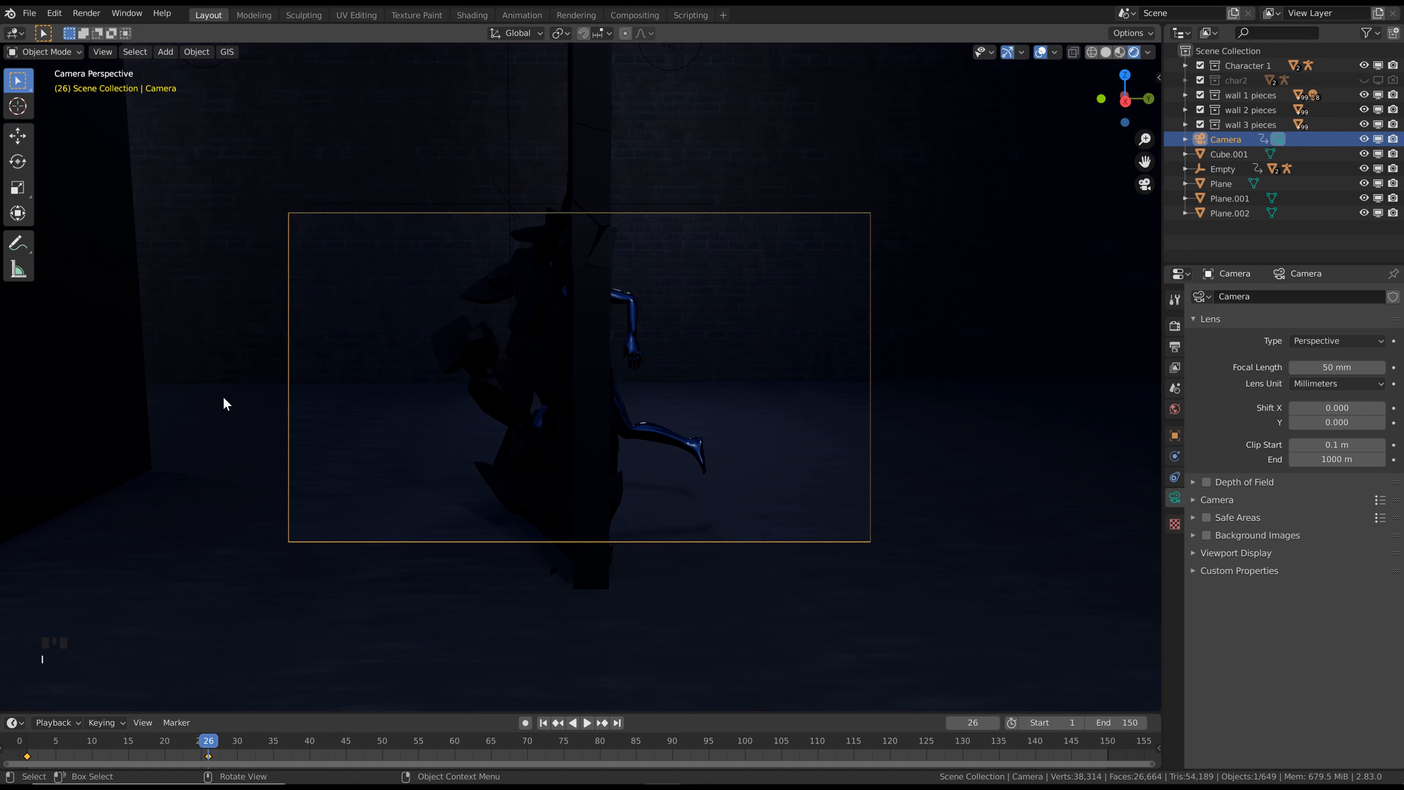
Advance to frame 44, reframe the camera on the runner with View Navigation (Walk/Fly), and insert a LocRot keyframe
key(space)
key(space)
shift+middle_drag(224, 404, 271, 400)
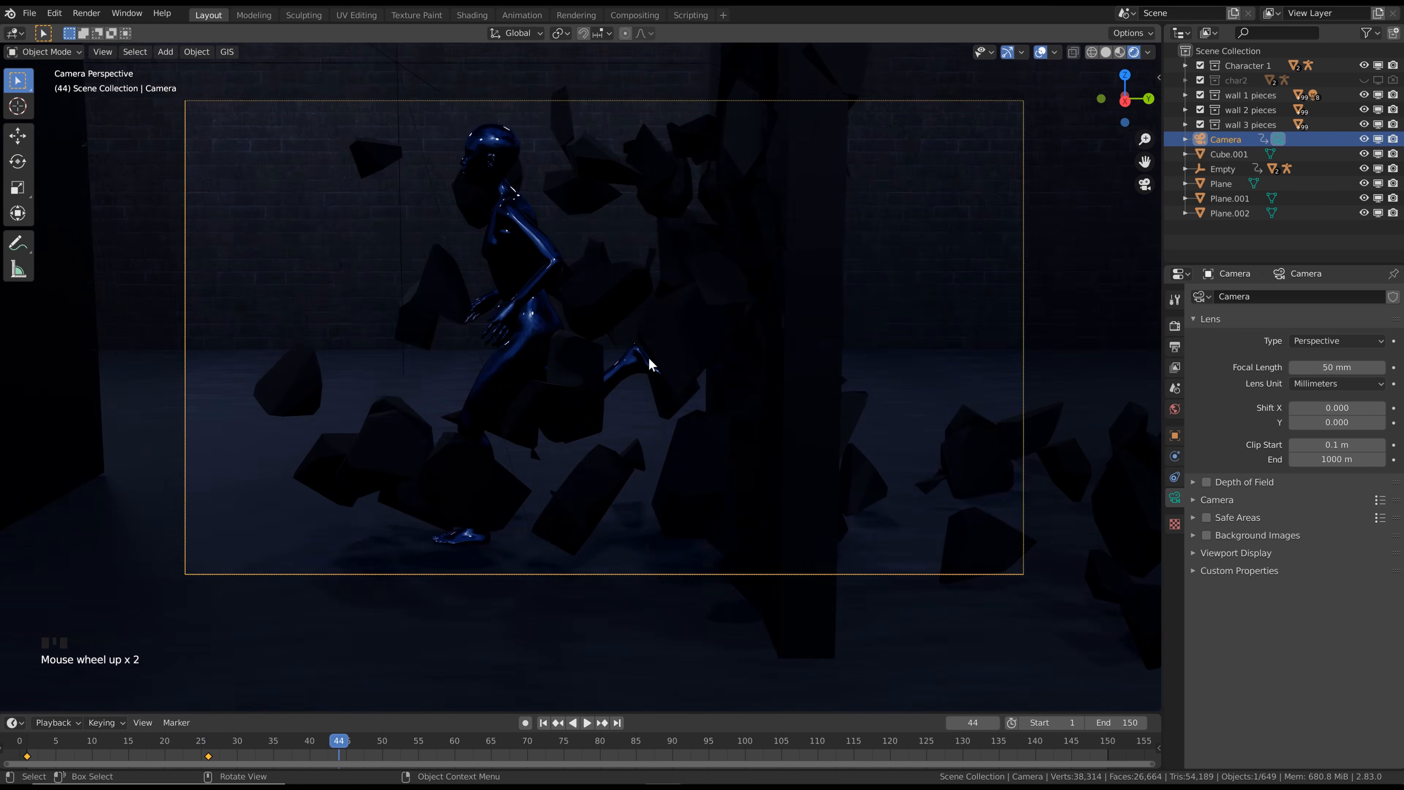
scroll(649, 361, down, 1)
key(F3)
key(Return)
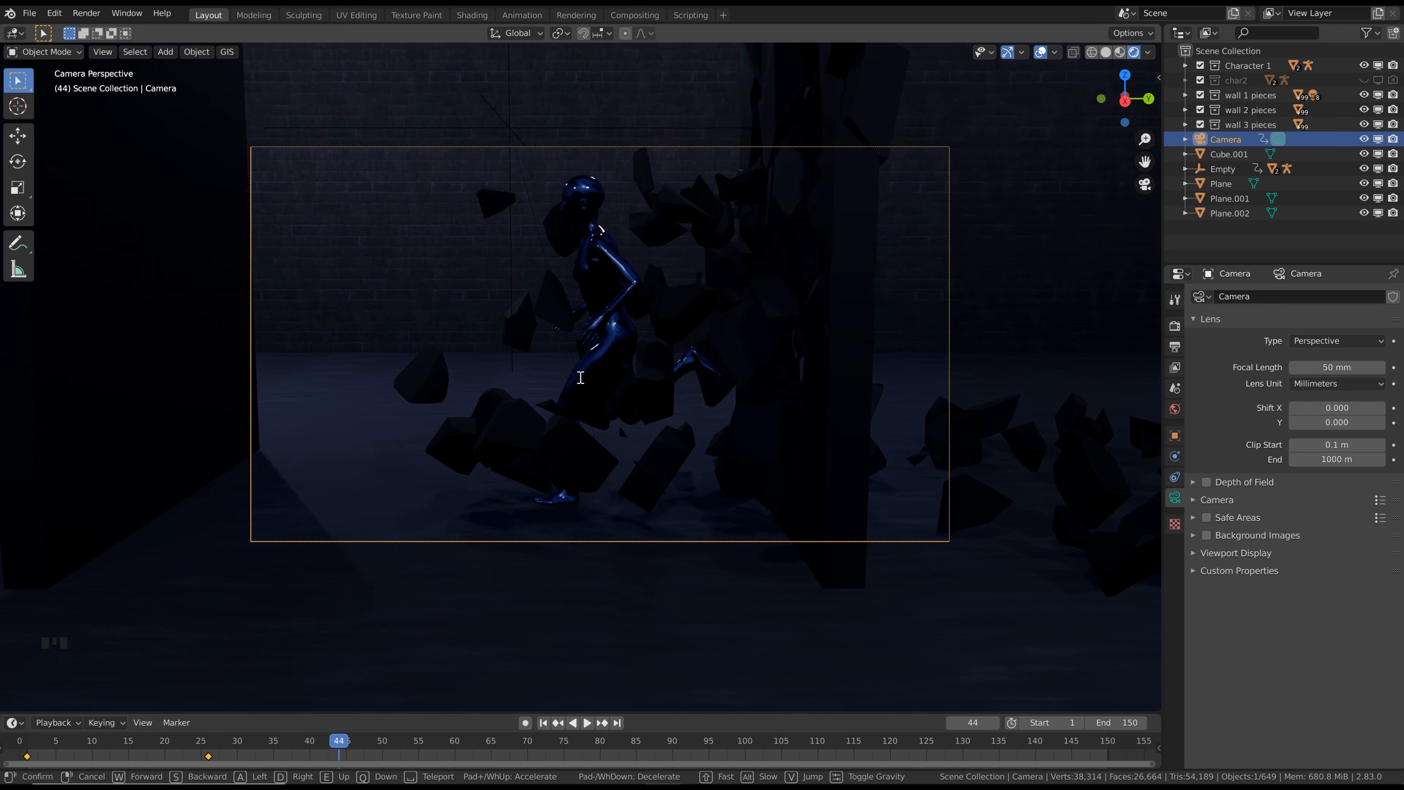
click(580, 377)
key(i)
click(580, 378)
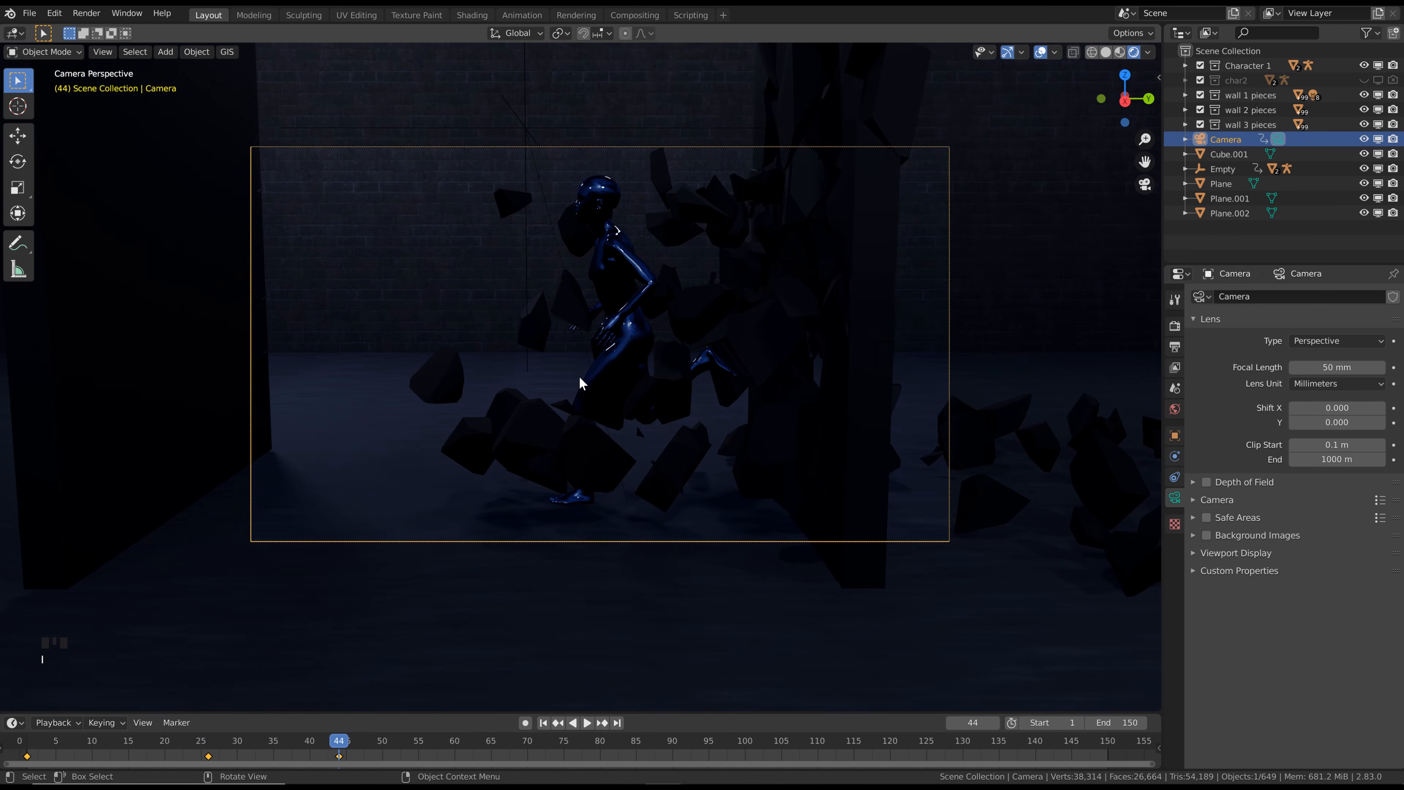
Advance to frame 61, move the camera sideways to catch up with the runner, and insert a LocRot keyframe
key(space)
key(F3)
key(Return)
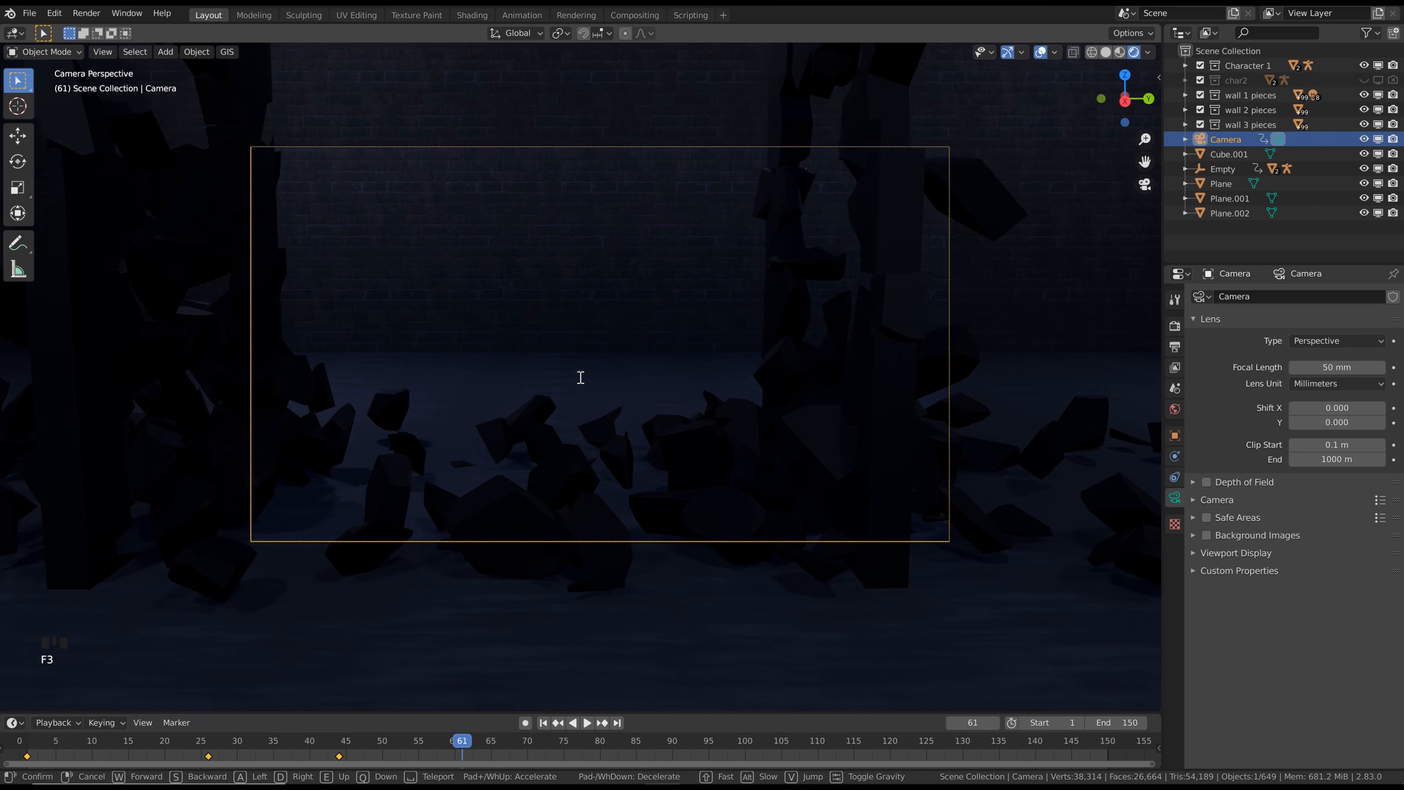
key(a)
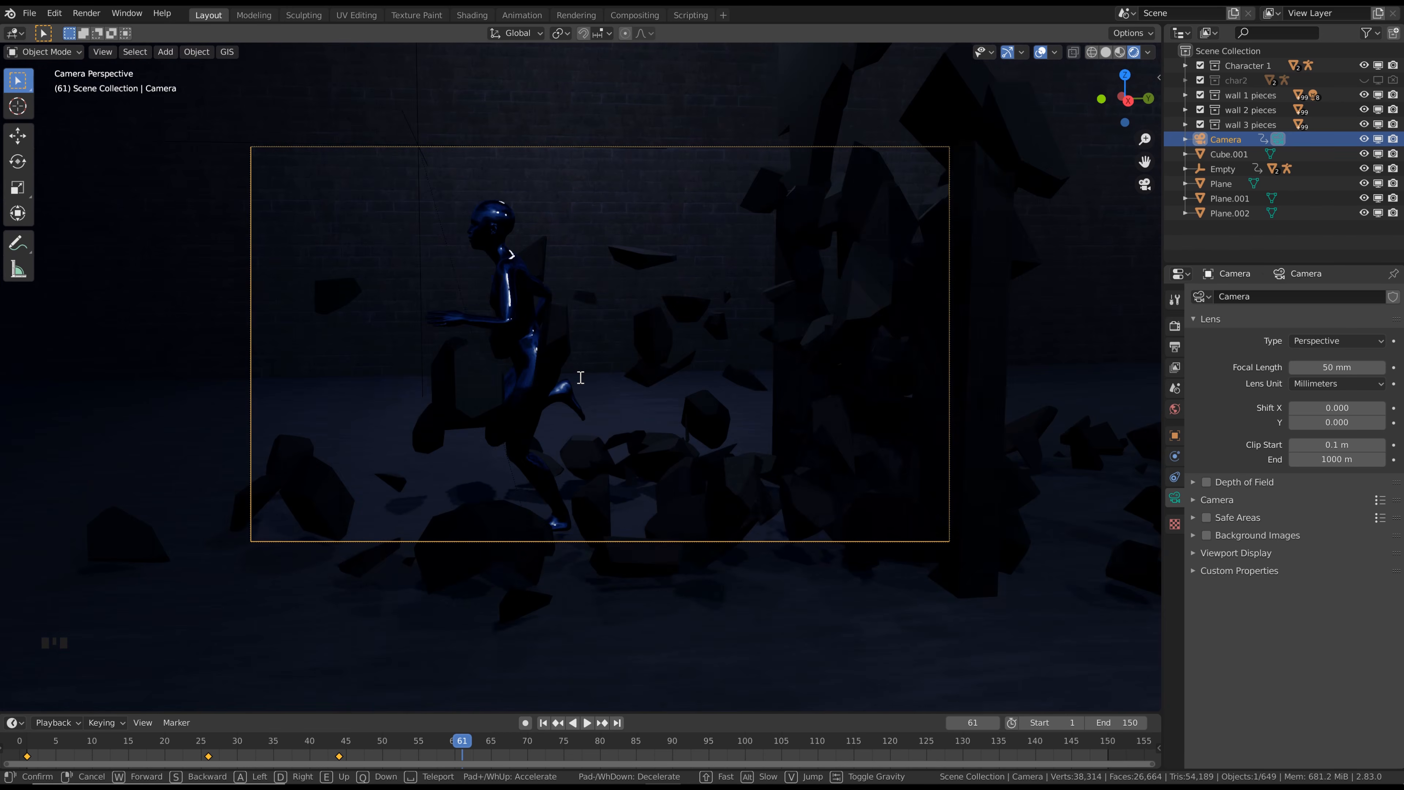
key(a)
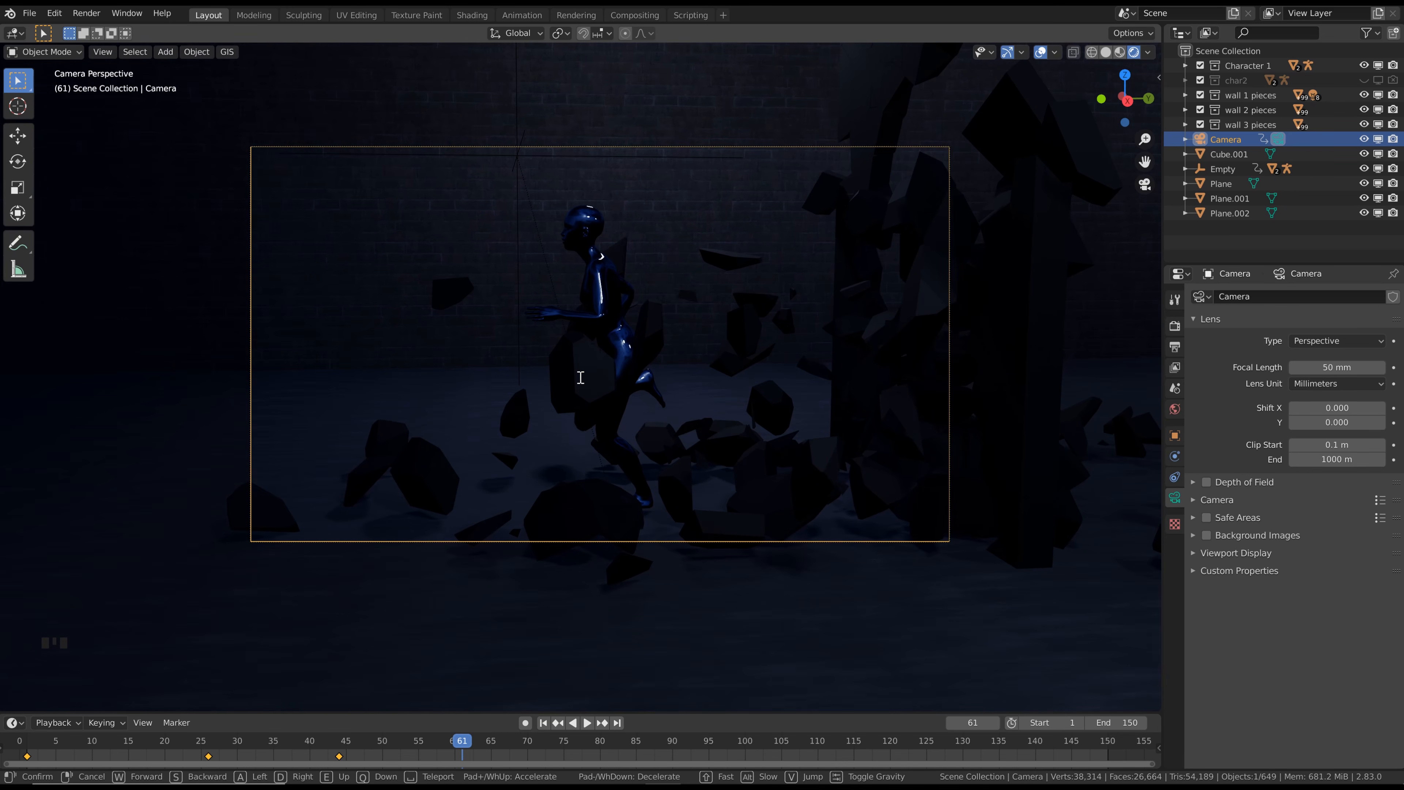
click(581, 378)
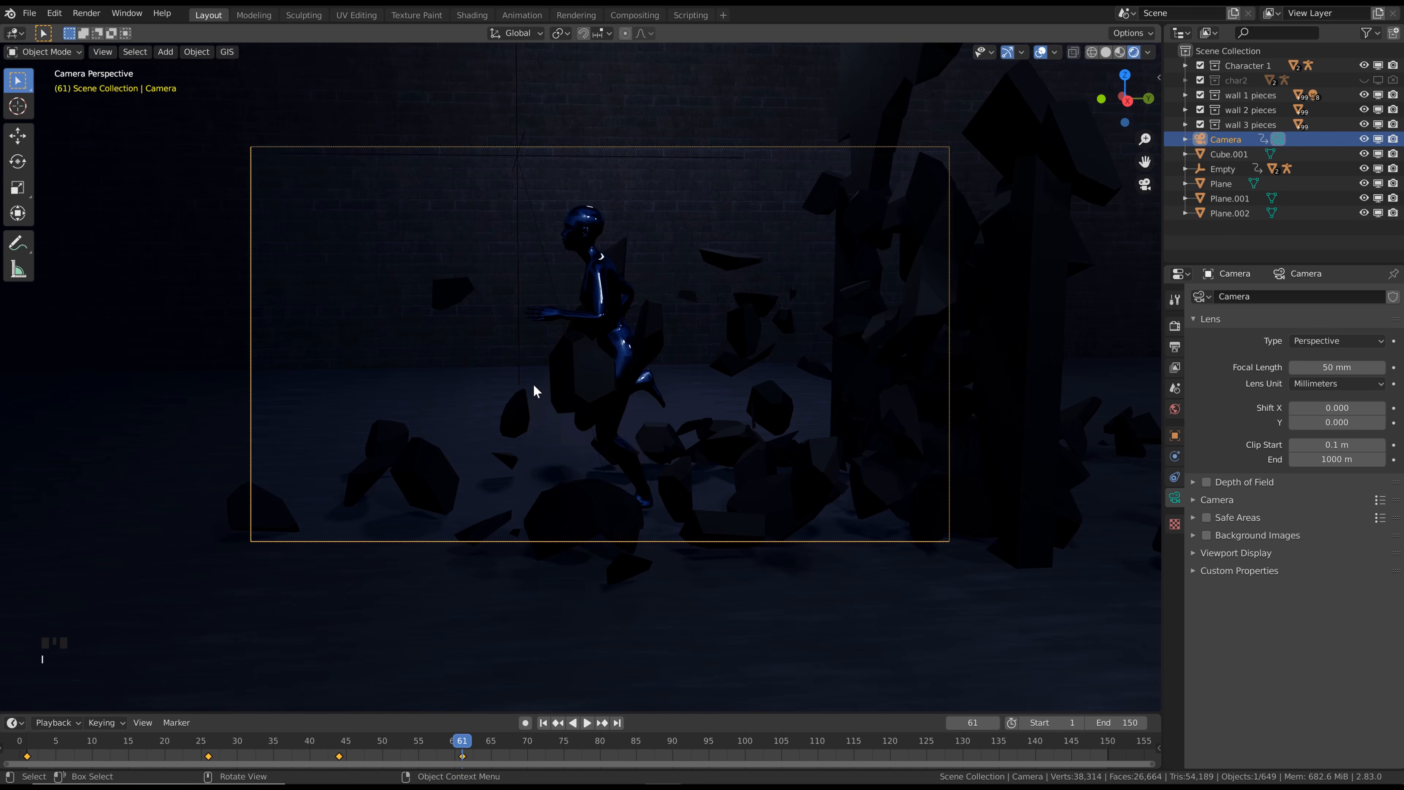
Advance to frame 107 and align the camera to a side view of the character leaping into the window opening
scroll(530, 385, down, 3)
scroll(498, 390, down, 1)
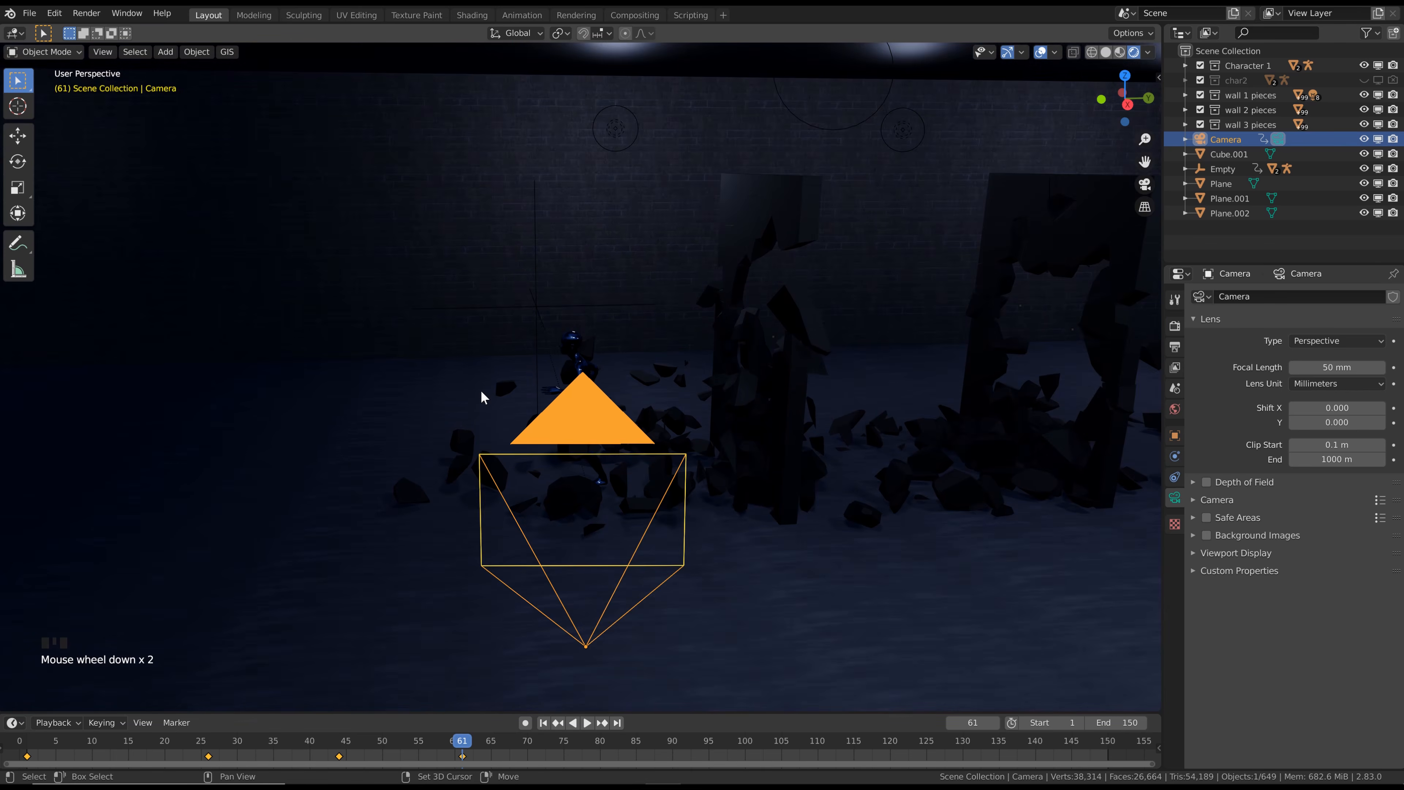
shift+middle_drag(480, 389, 736, 300)
scroll(736, 300, down, 2)
key(space)
middle_drag(469, 345, 736, 391)
scroll(704, 330, up, 4)
middle_drag(736, 391, 710, 364)
scroll(727, 392, down, 2)
key(ctrl+alt+KP_0)
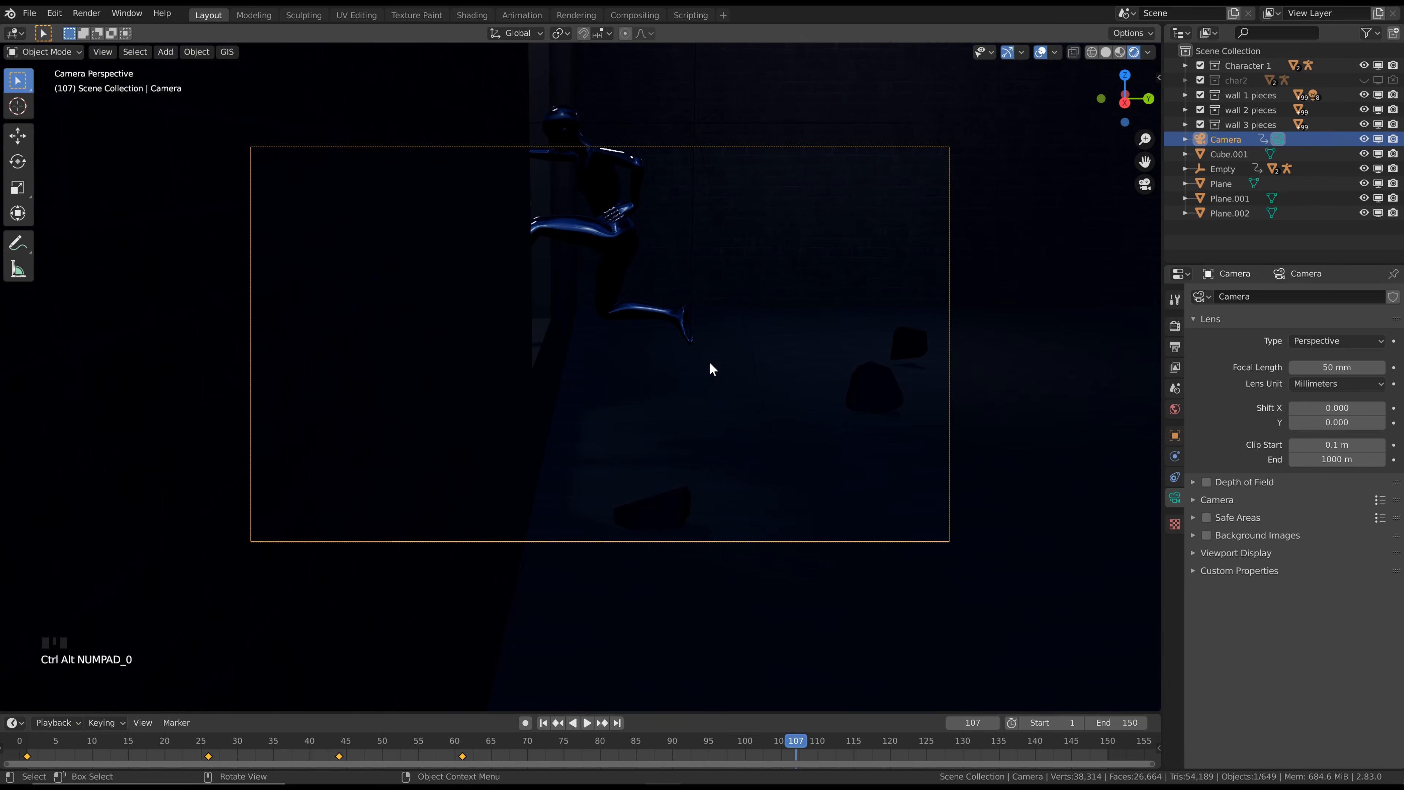
Center the leaping character in the camera frame with View Navigation (Walk/Fly) and insert a LocRot keyframe at frame 107
key(F3)
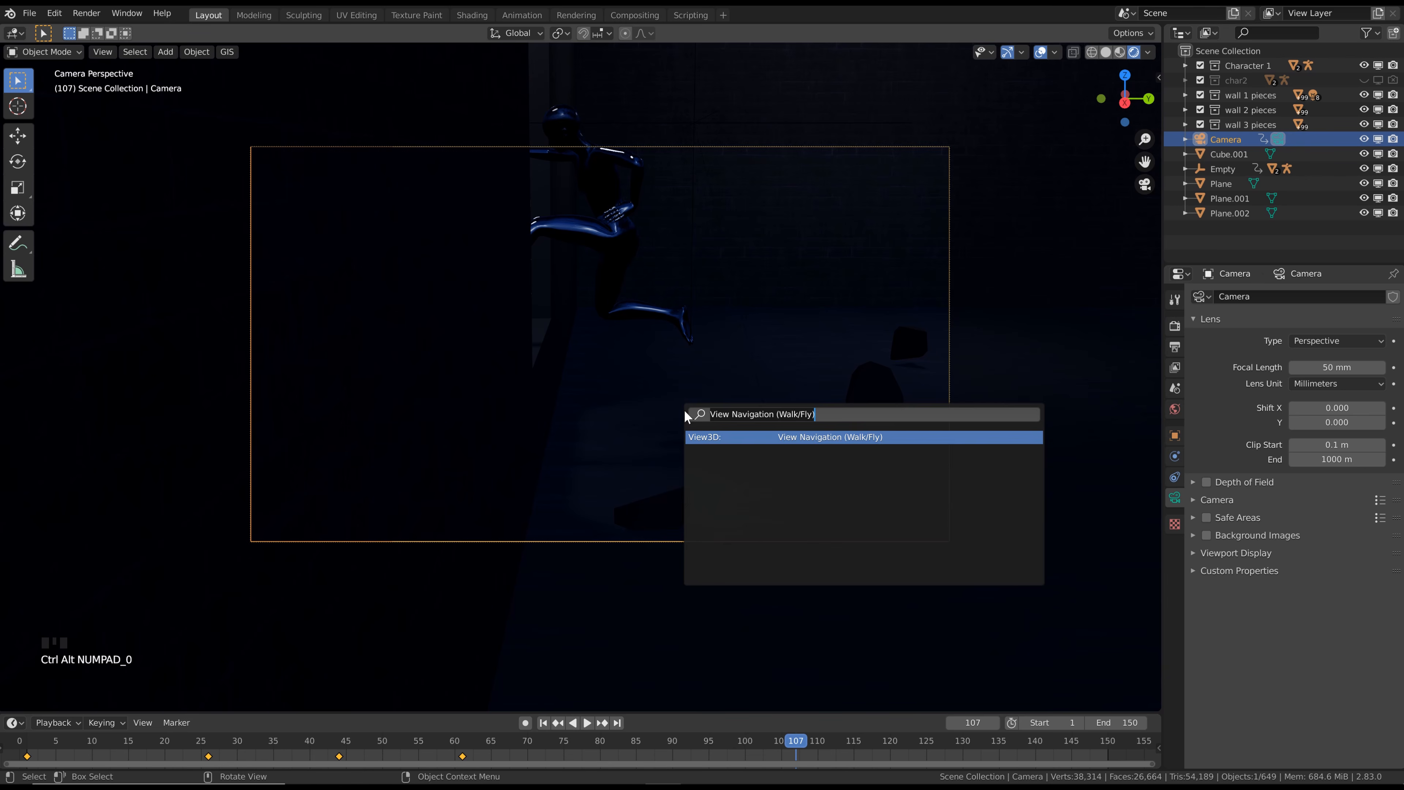
key(Return)
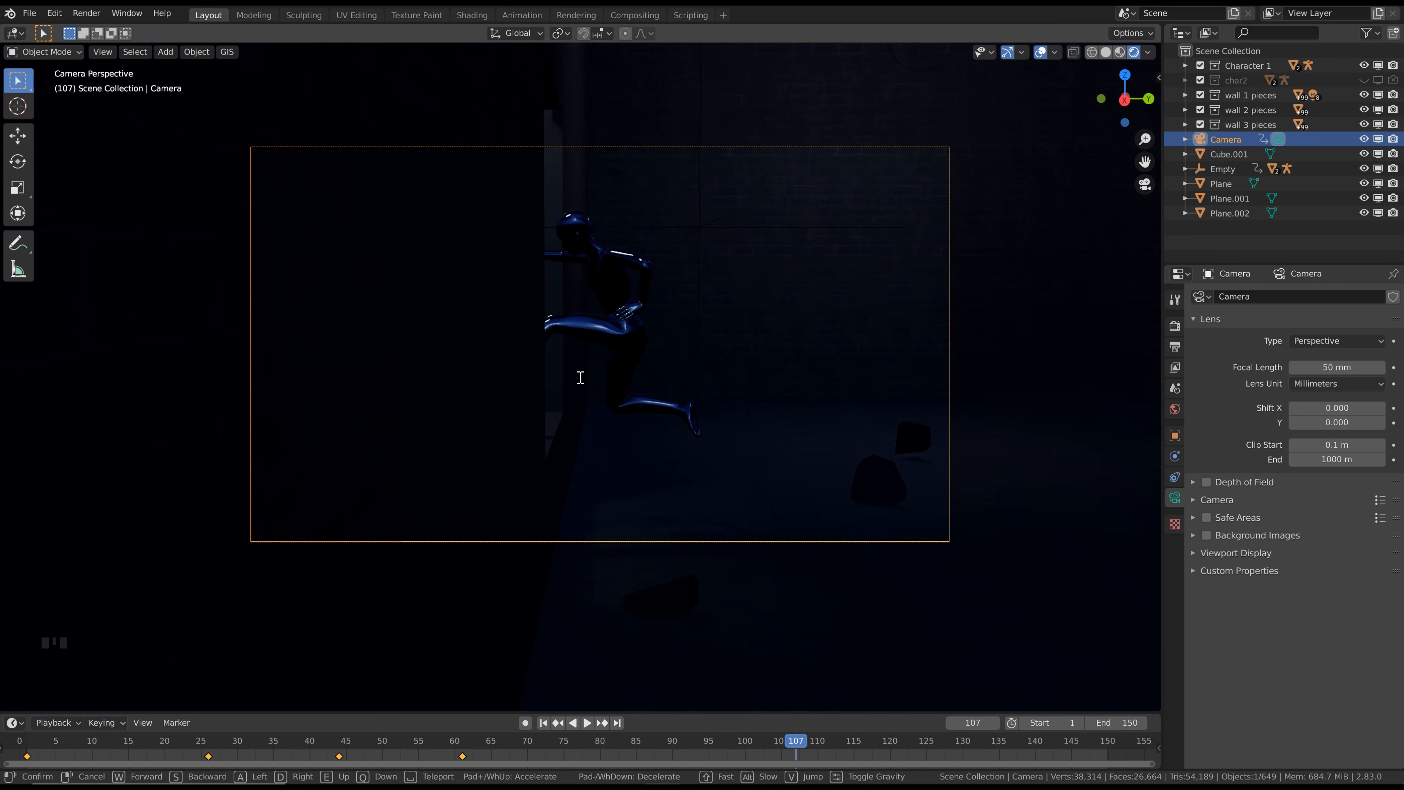
click(581, 378)
key(i)
click(585, 377)
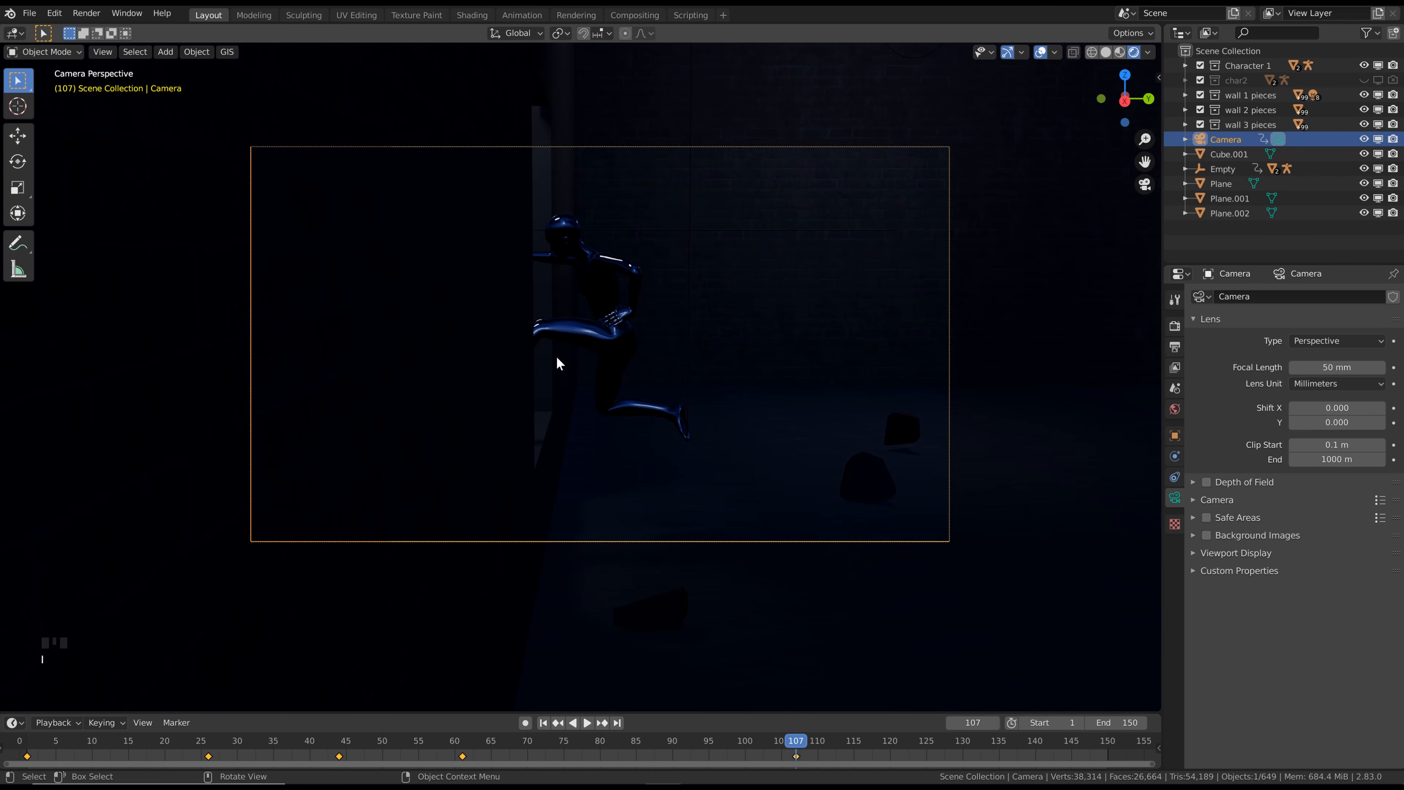
At frame 135, fly the camera outside the building to frame the character leaving the window, and insert a LocRot keyframe
click(998, 742)
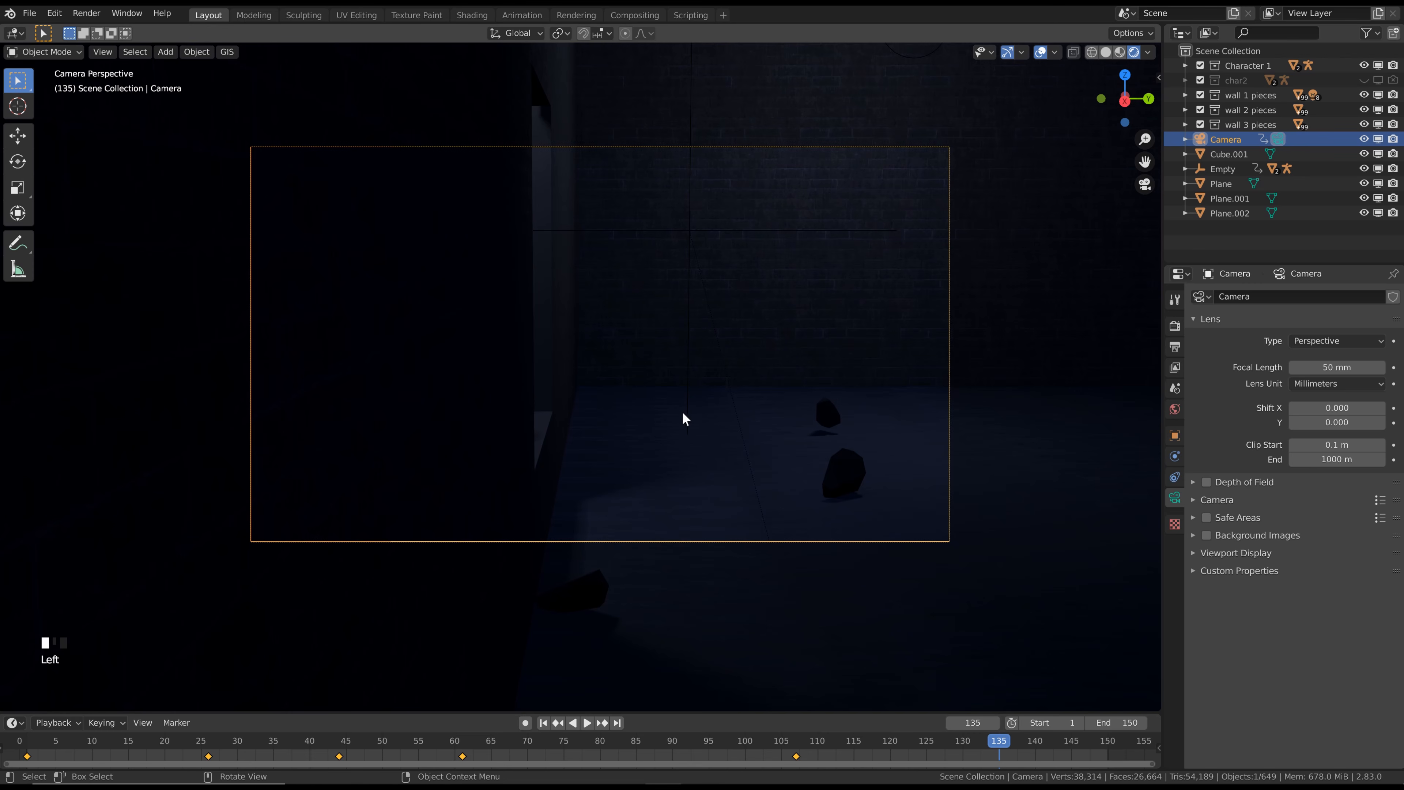
key(F3)
key(Return)
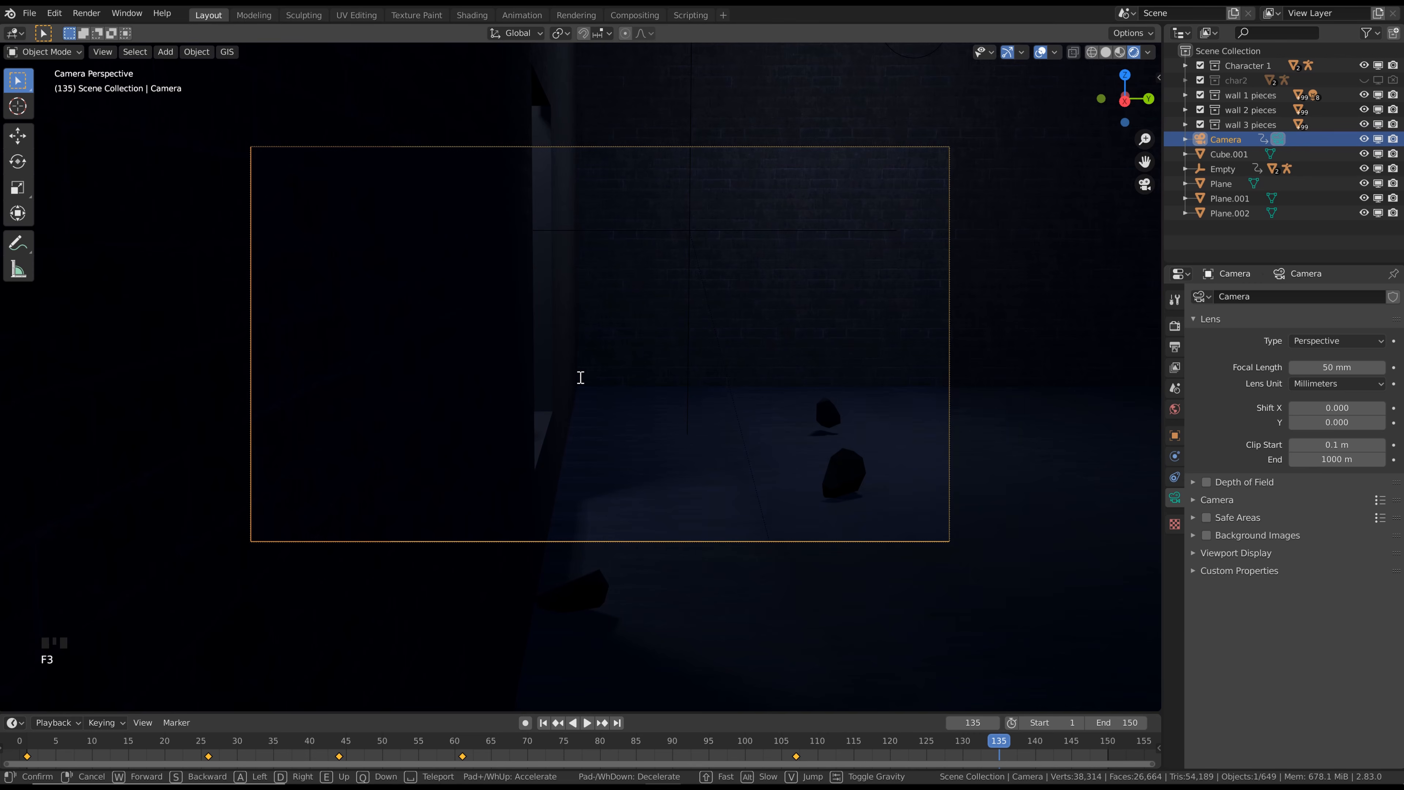
key(a)
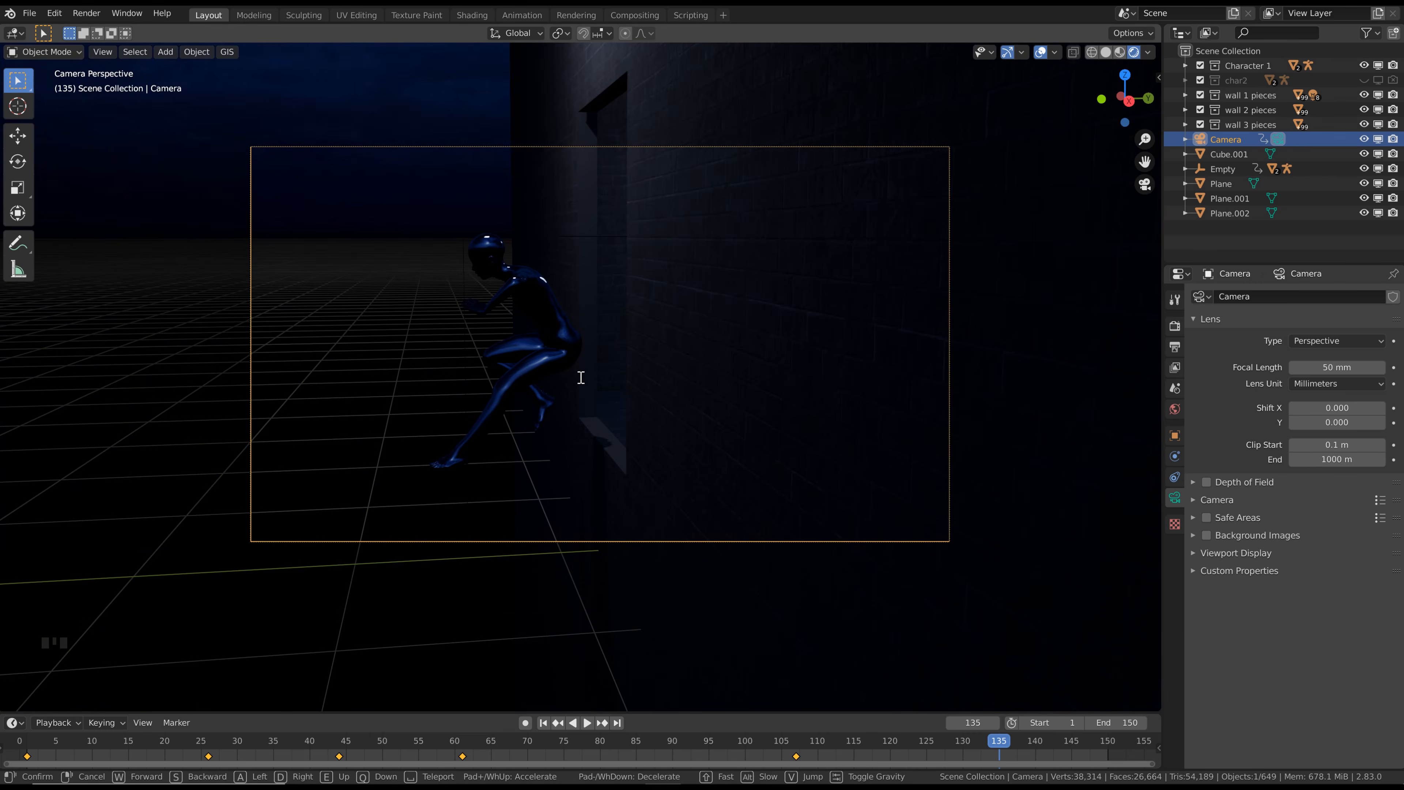
click(579, 374)
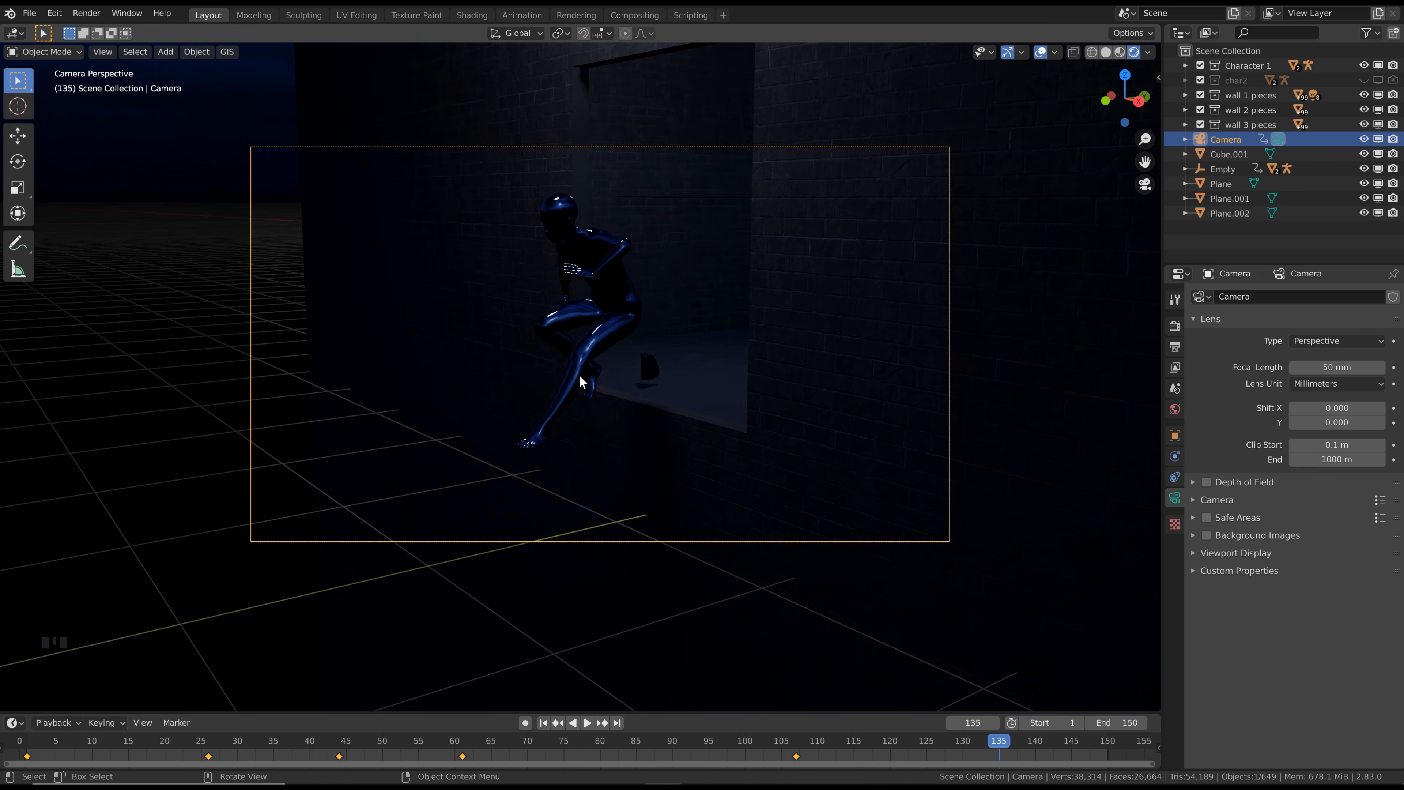
key(i)
click(579, 374)
At the last frame, 150, swing the camera around to face the character and the window opening, and insert a LocRot keyframe
click(617, 723)
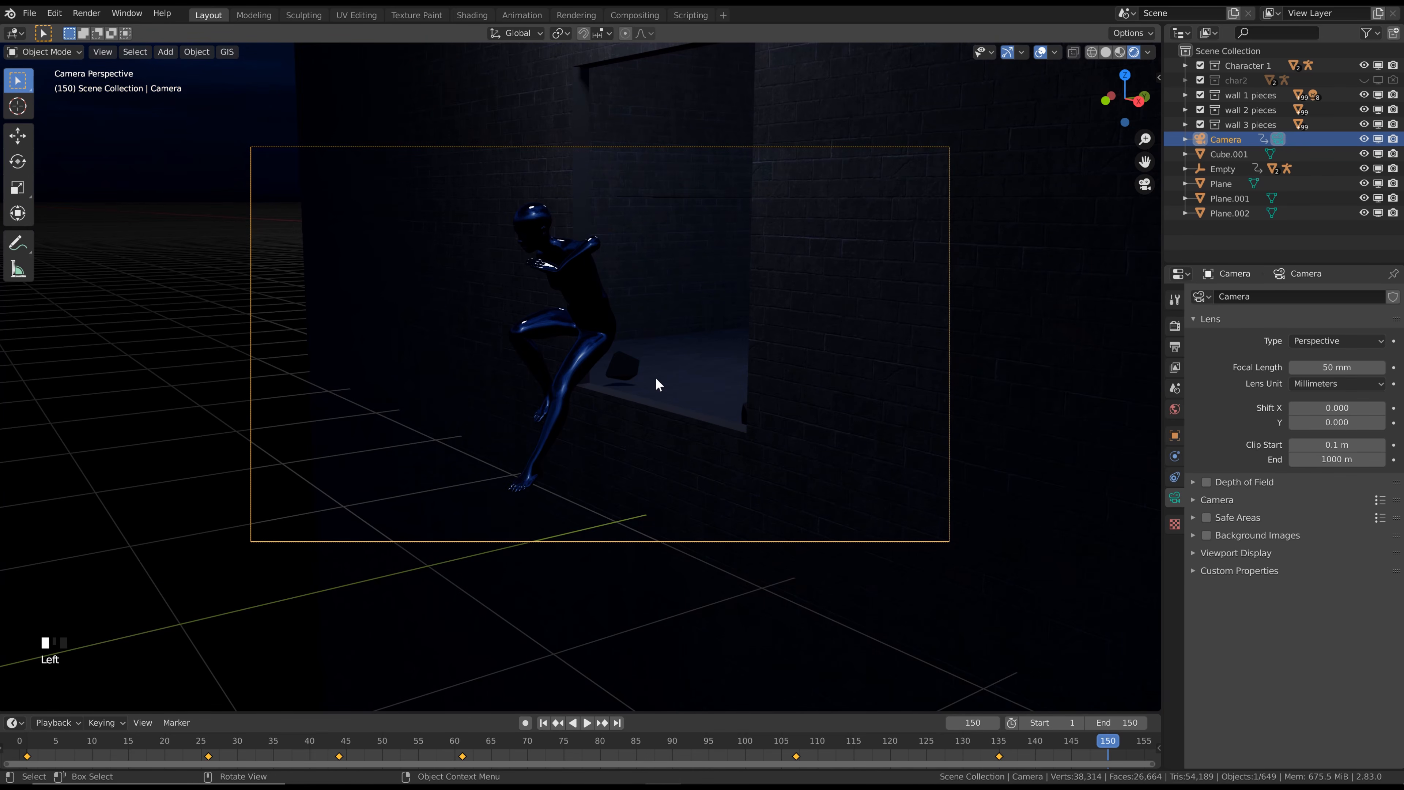
key(F3)
key(Return)
key(s)
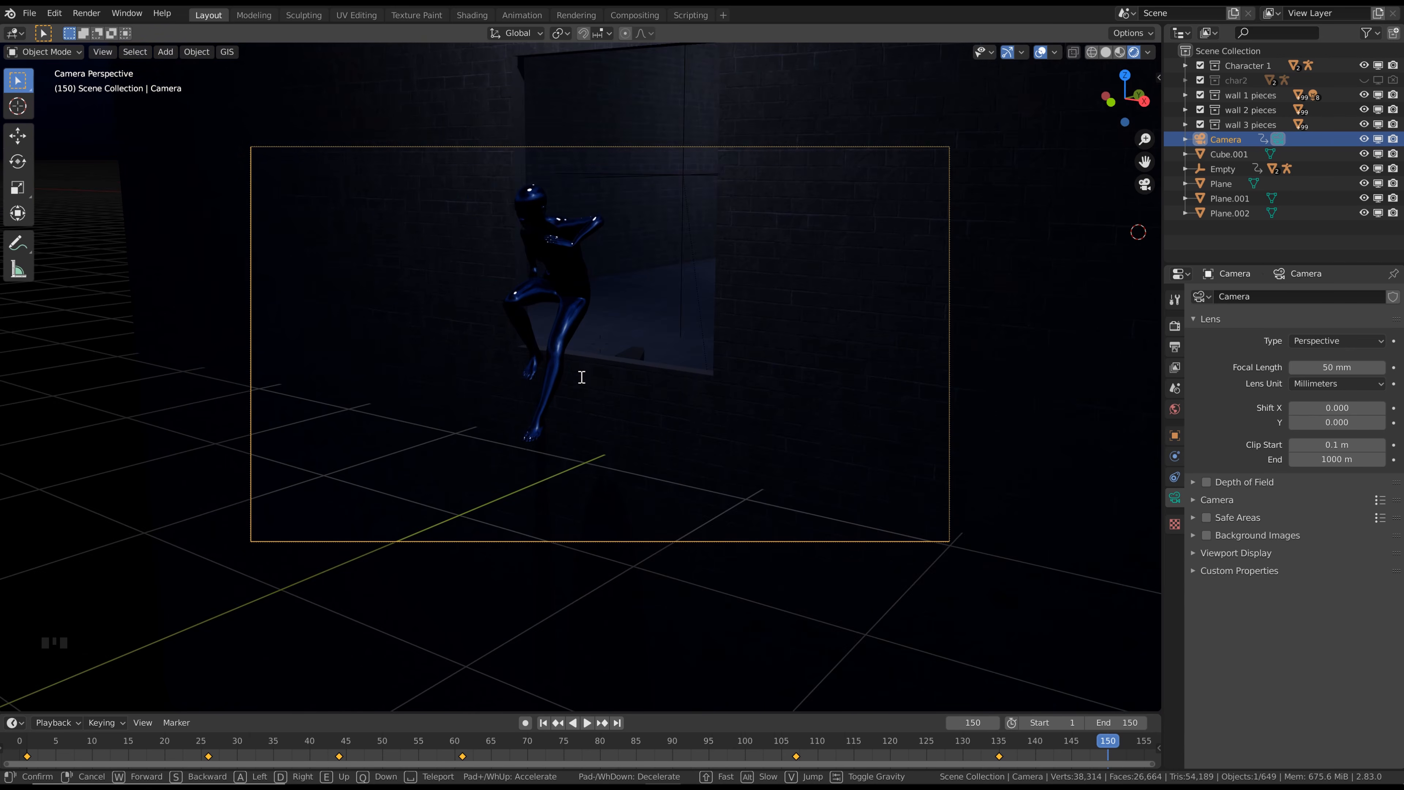
click(580, 377)
key(i)
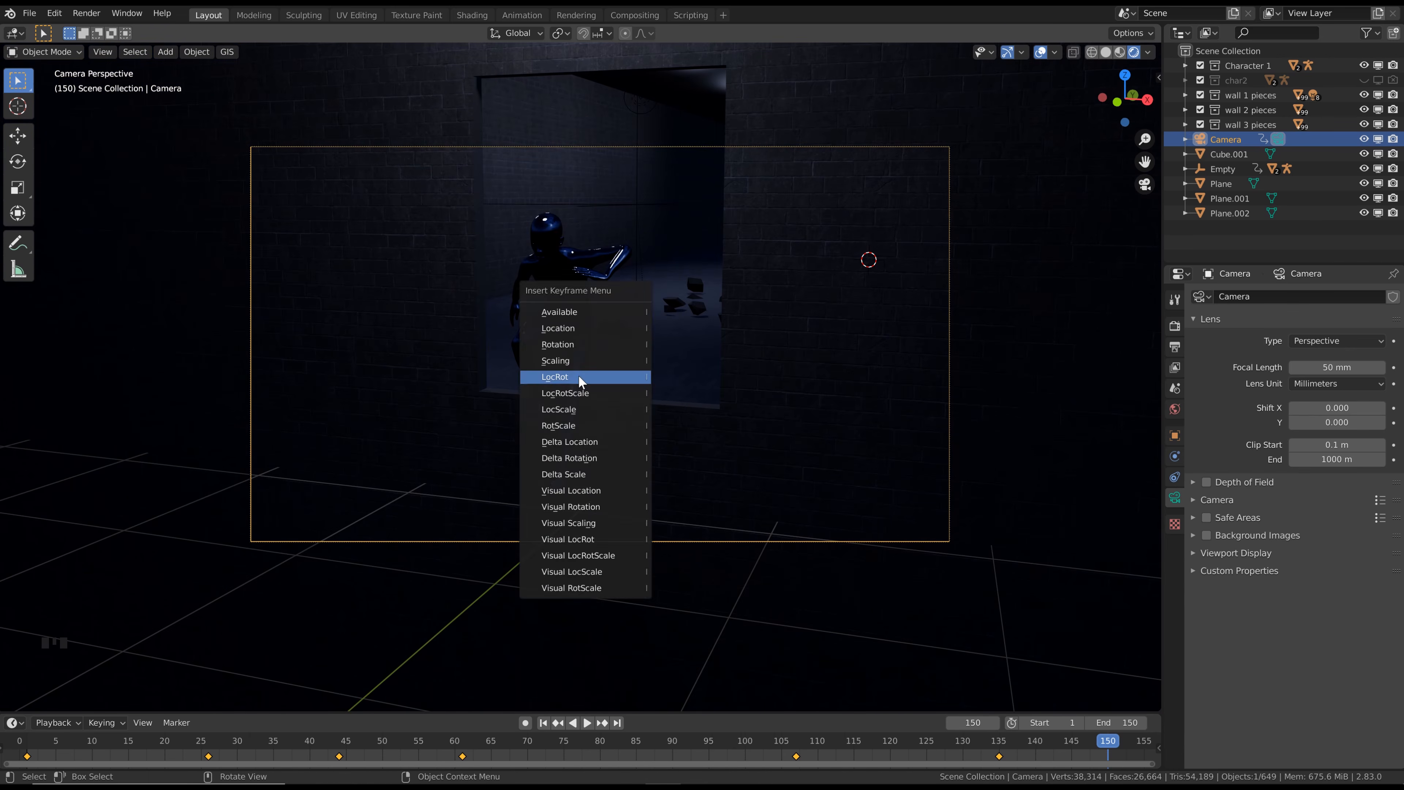
click(581, 377)
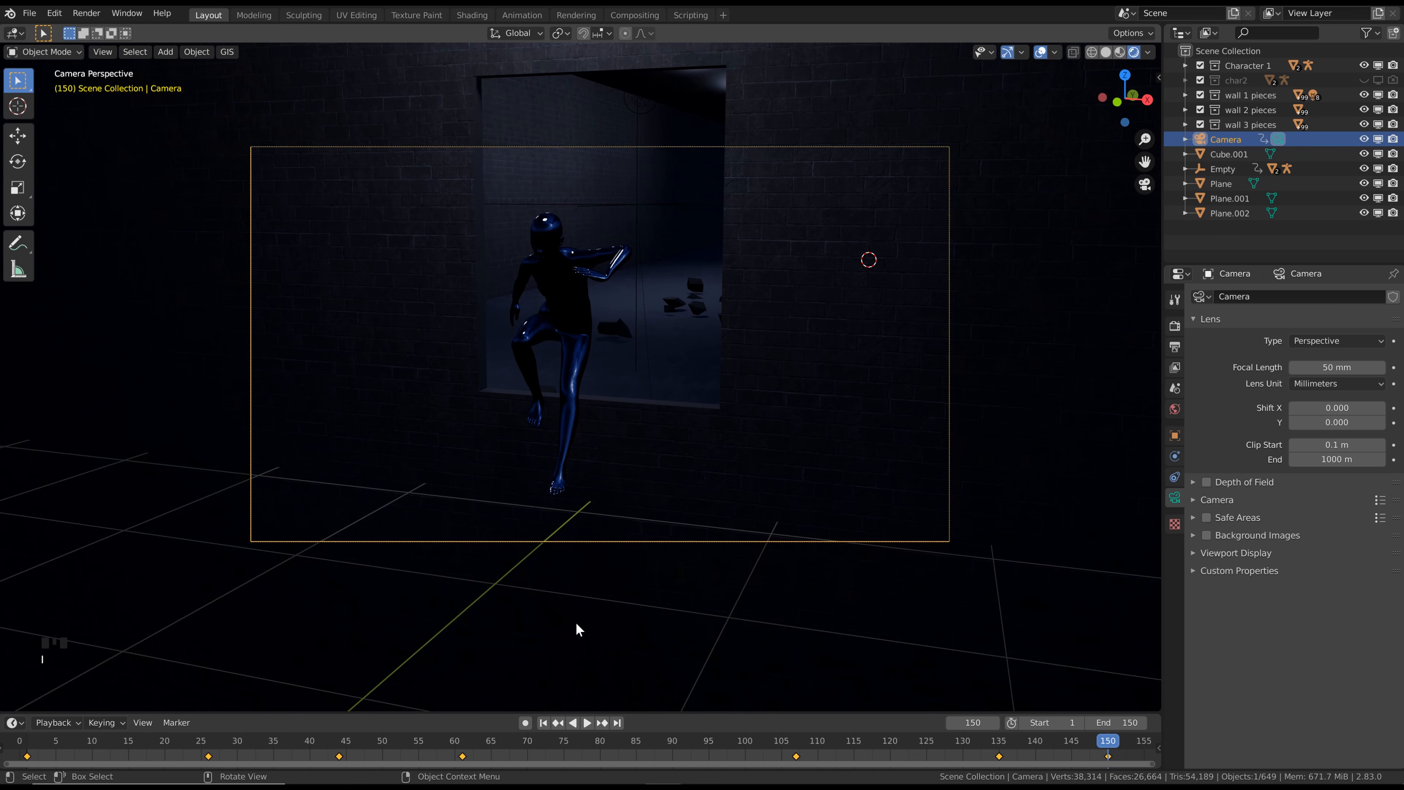
Play the animation from frame 1 through the camera to review the keyframed camera motion
key(shift+Left)
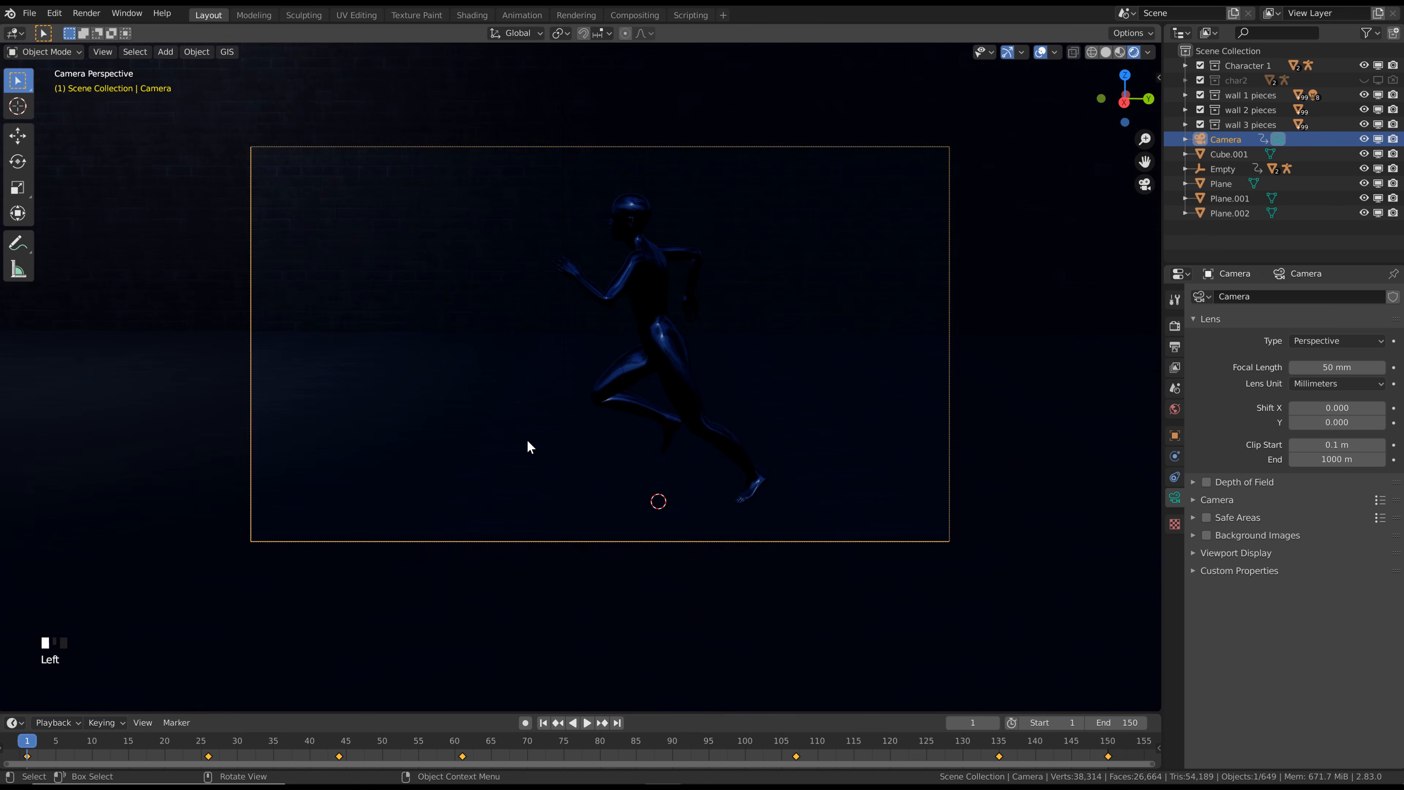
key(space)
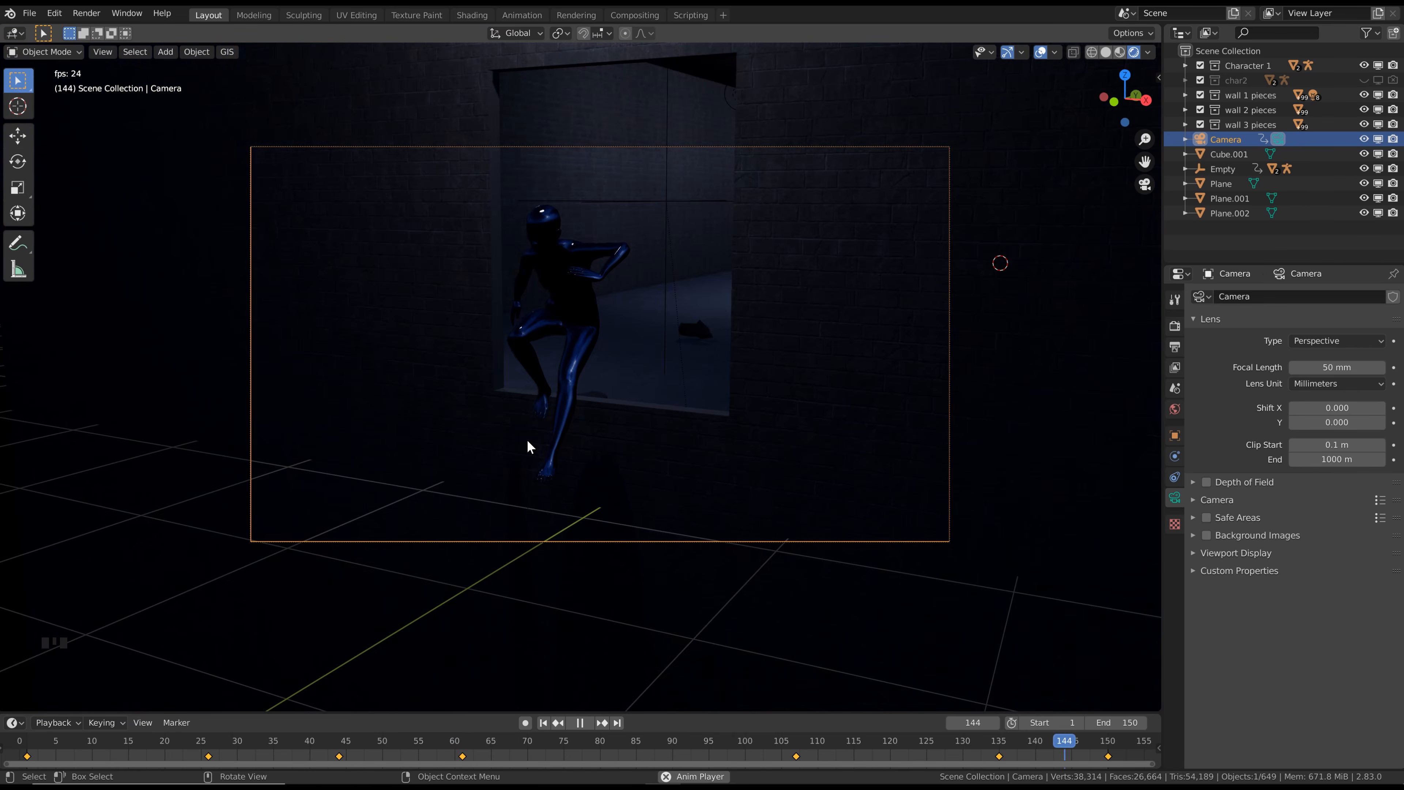
key(space)
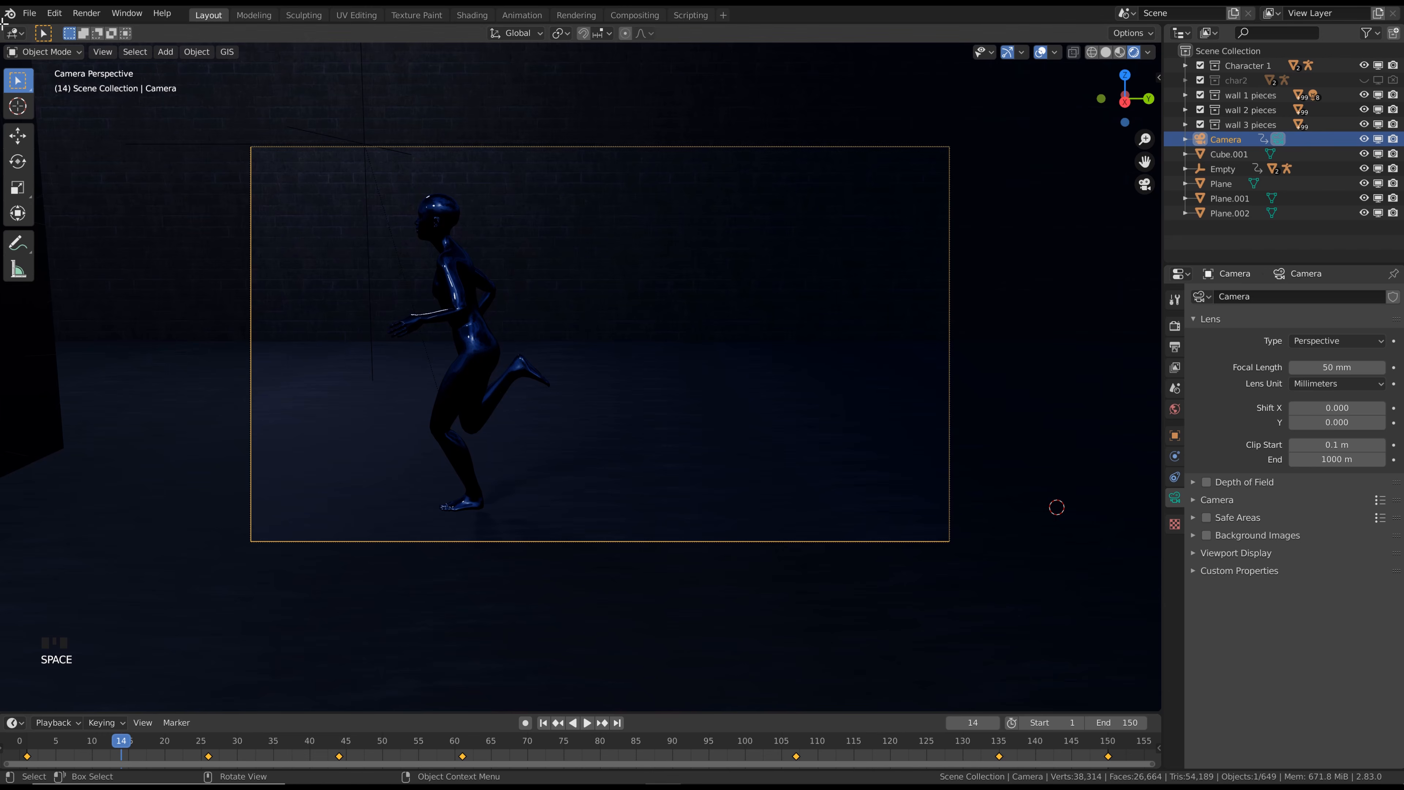
Split the 3D viewport vertically and turn the new area into a Graph Editor with Normalize enabled for the camera's curves
click(87, 13)
drag(3, 25, 477, 33)
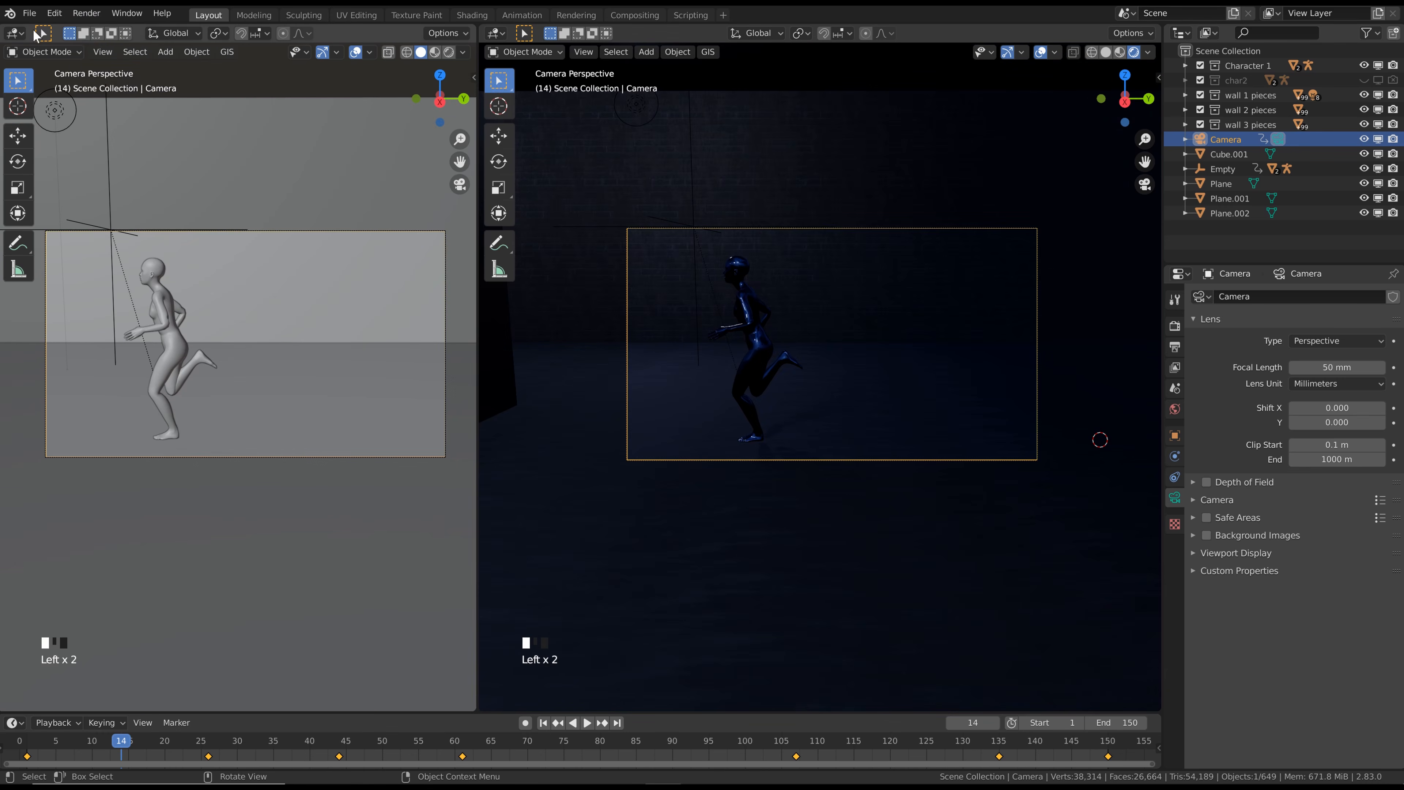
click(14, 33)
click(220, 132)
click(238, 32)
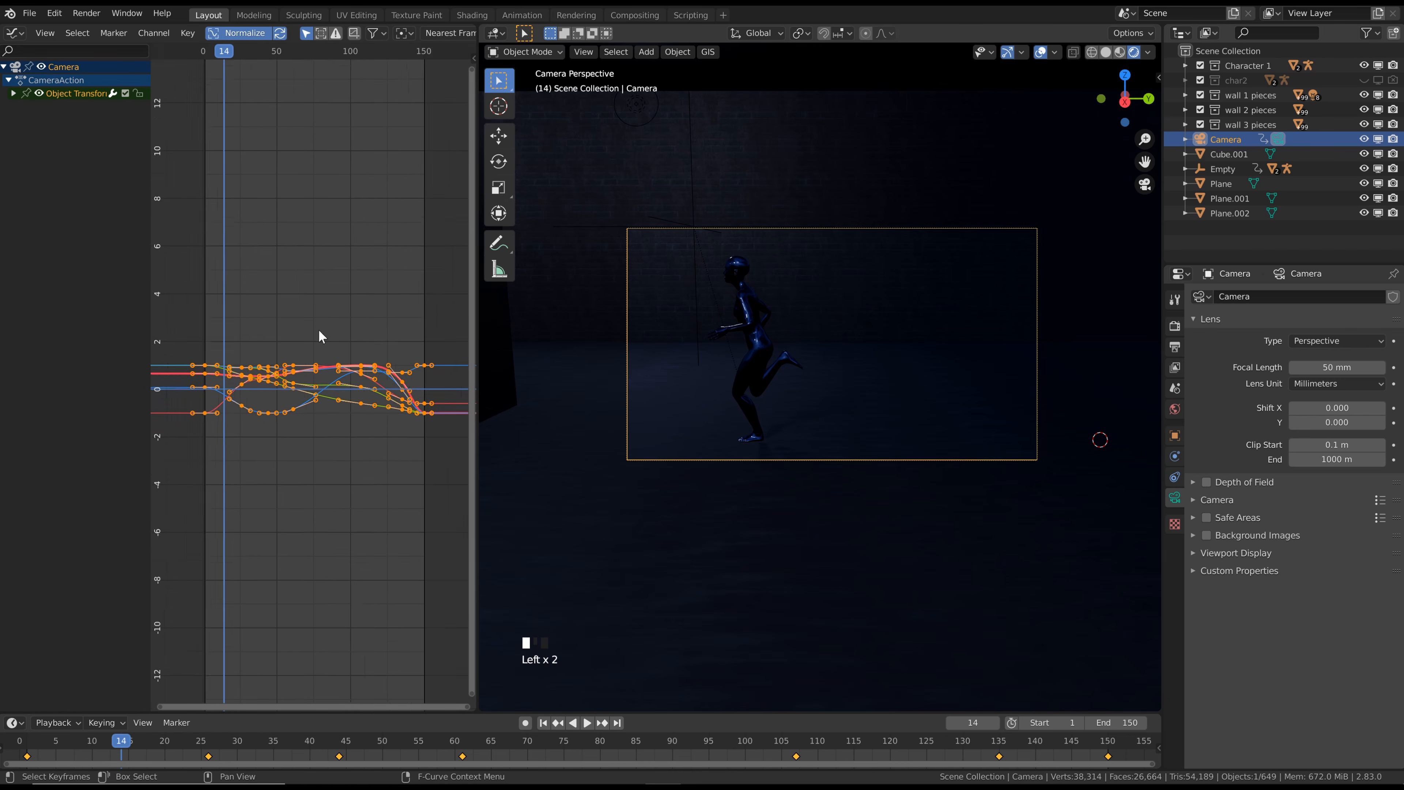
Set the interpolation mode of all the camera's selected keyframes to Linear
scroll(320, 335, down, 2)
right_click(327, 313)
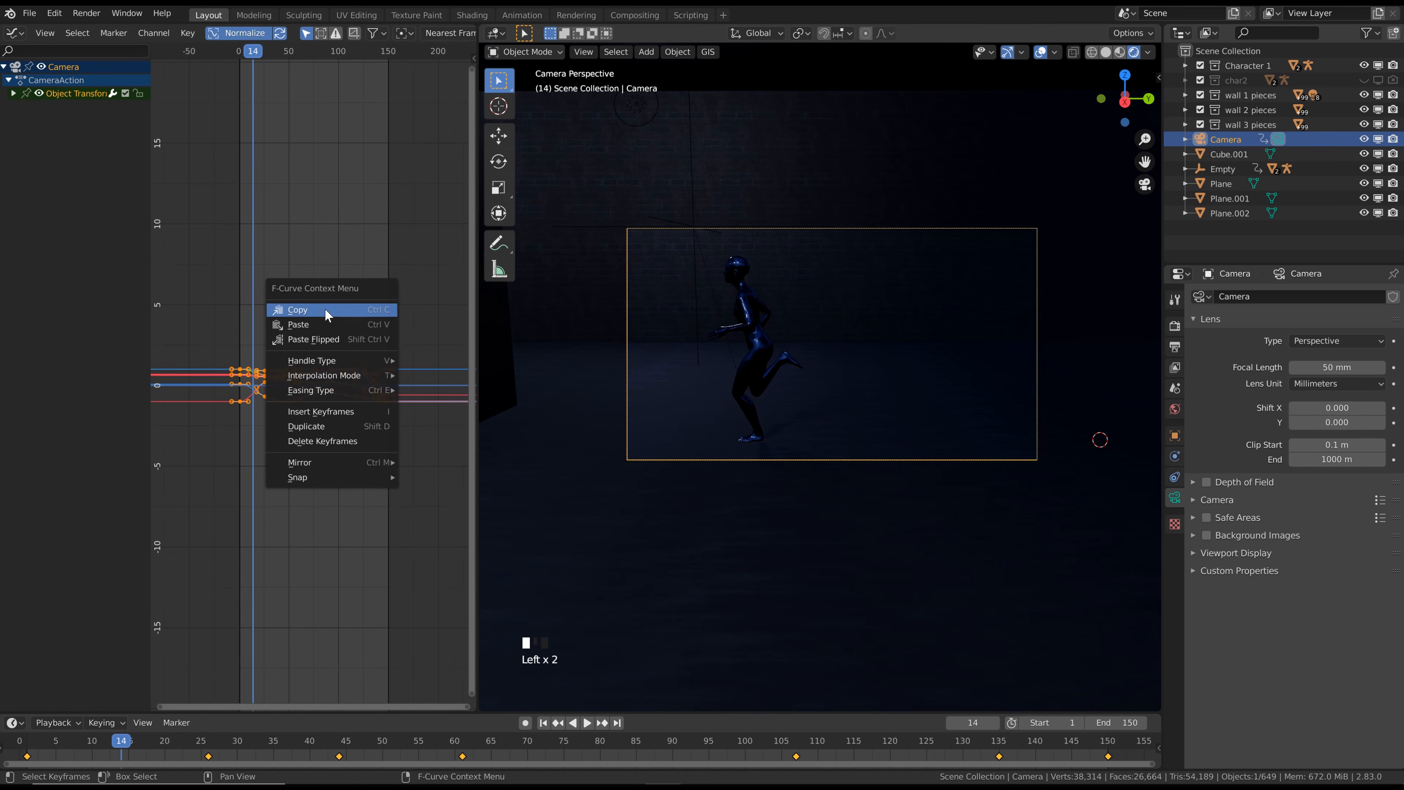
mouse_move(338, 378)
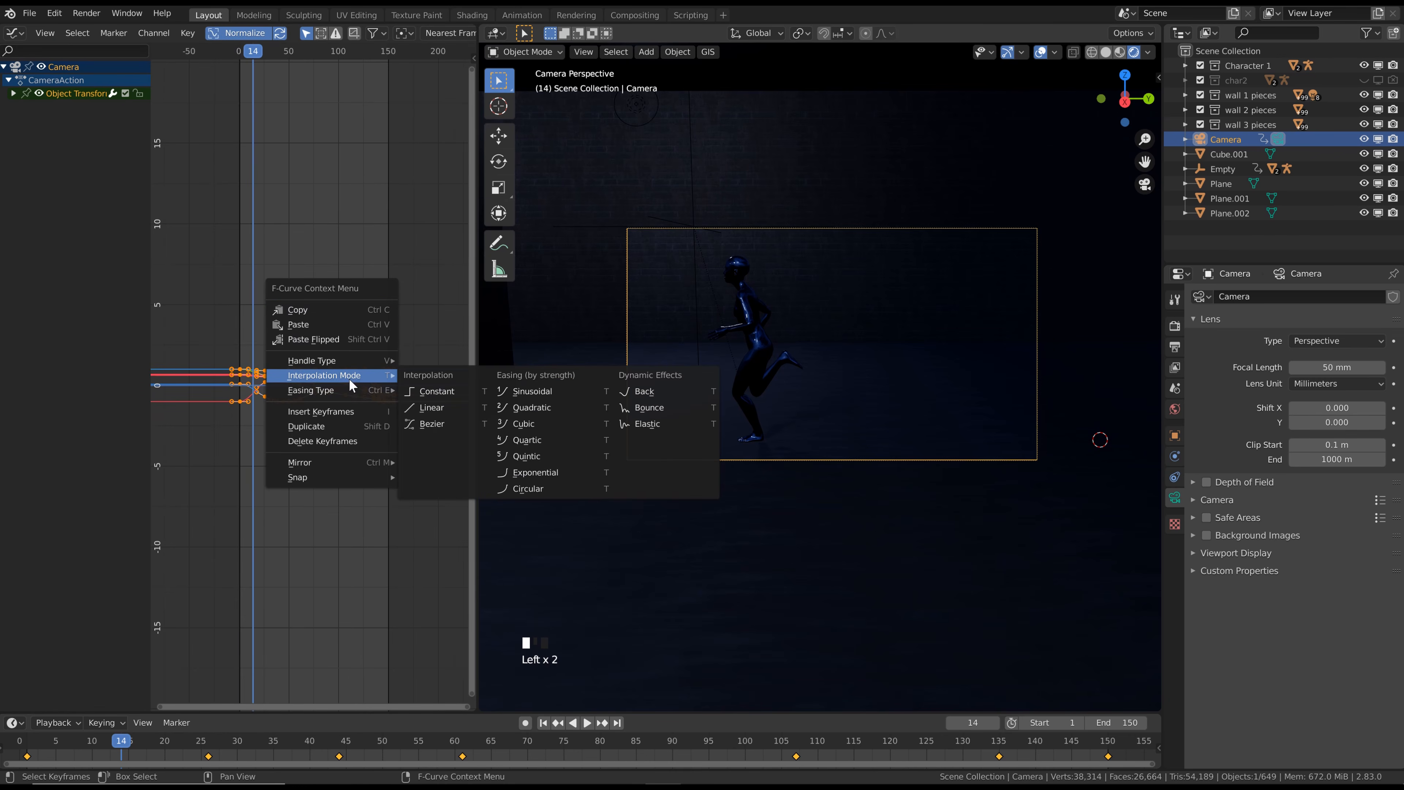
click(427, 405)
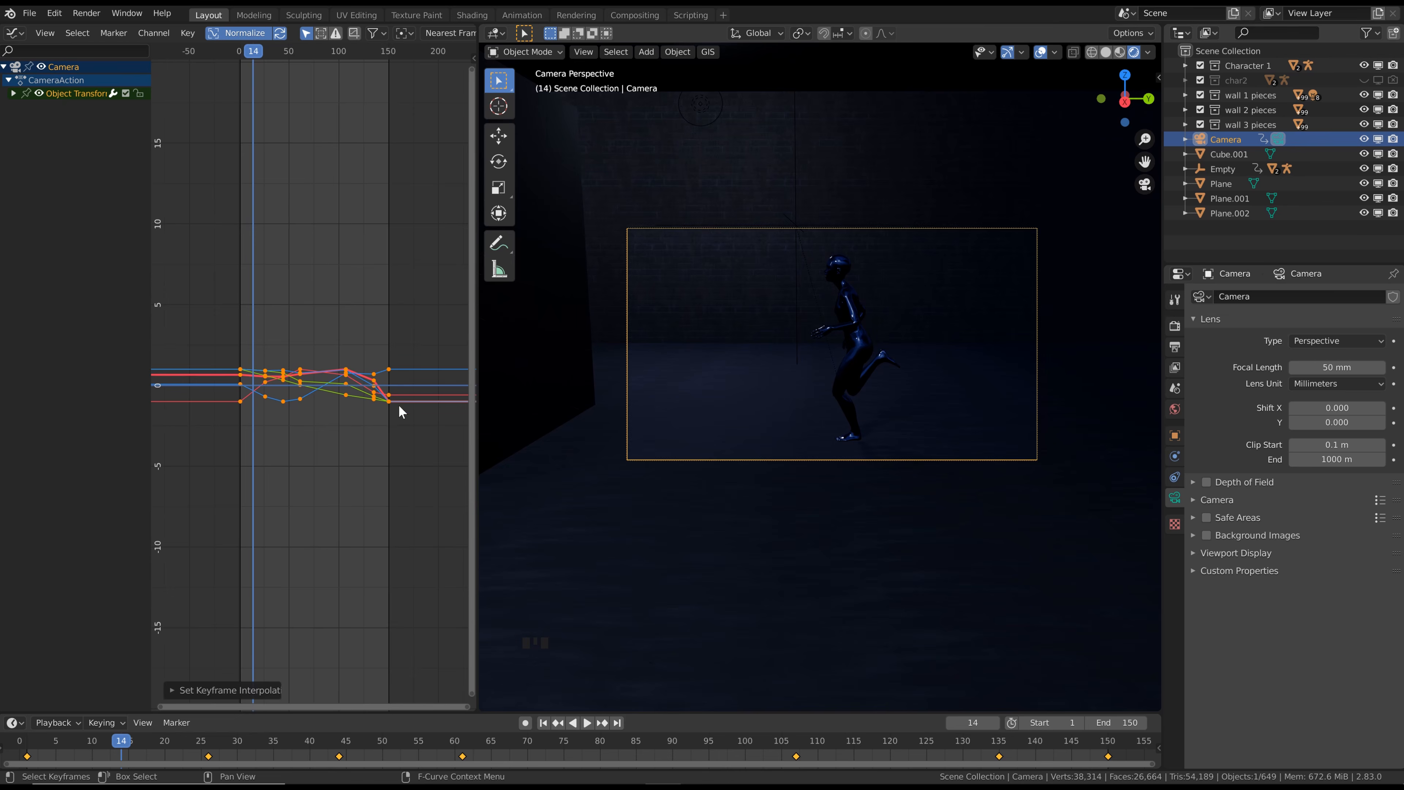
Merge the Graph Editor area back into the 3D viewport and play the animation from frame 1 through the camera
right_click(477, 402)
click(478, 410)
click(263, 366)
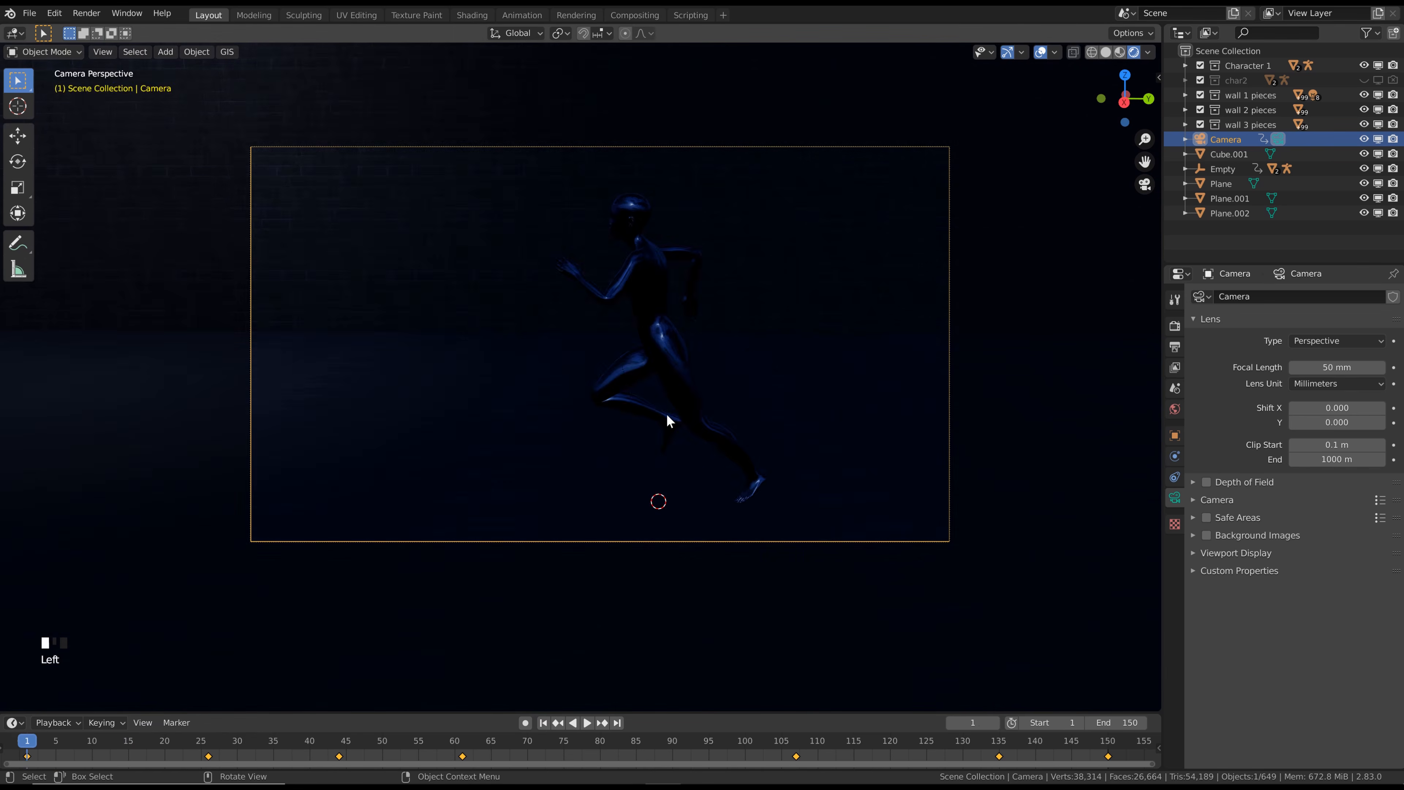
key(space)
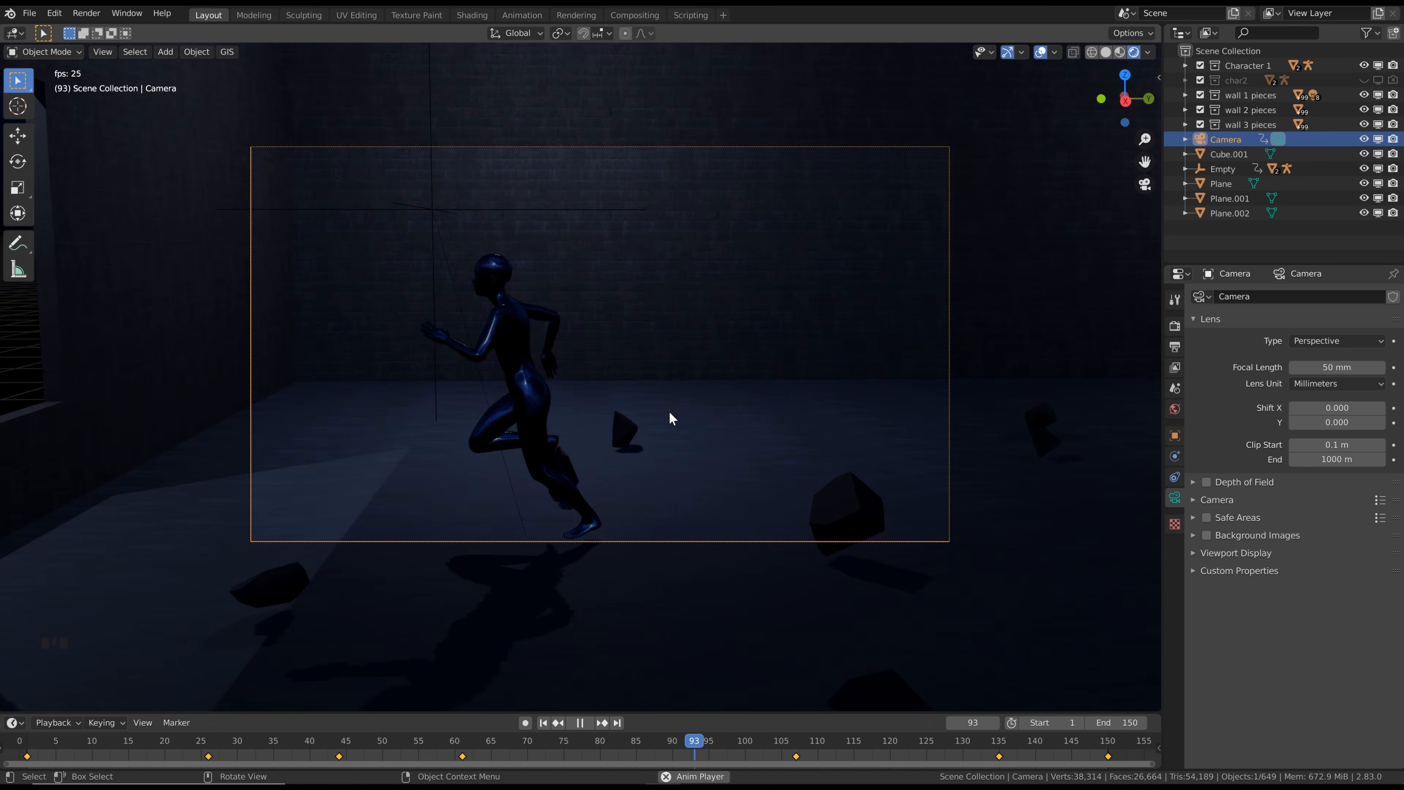
key(space)
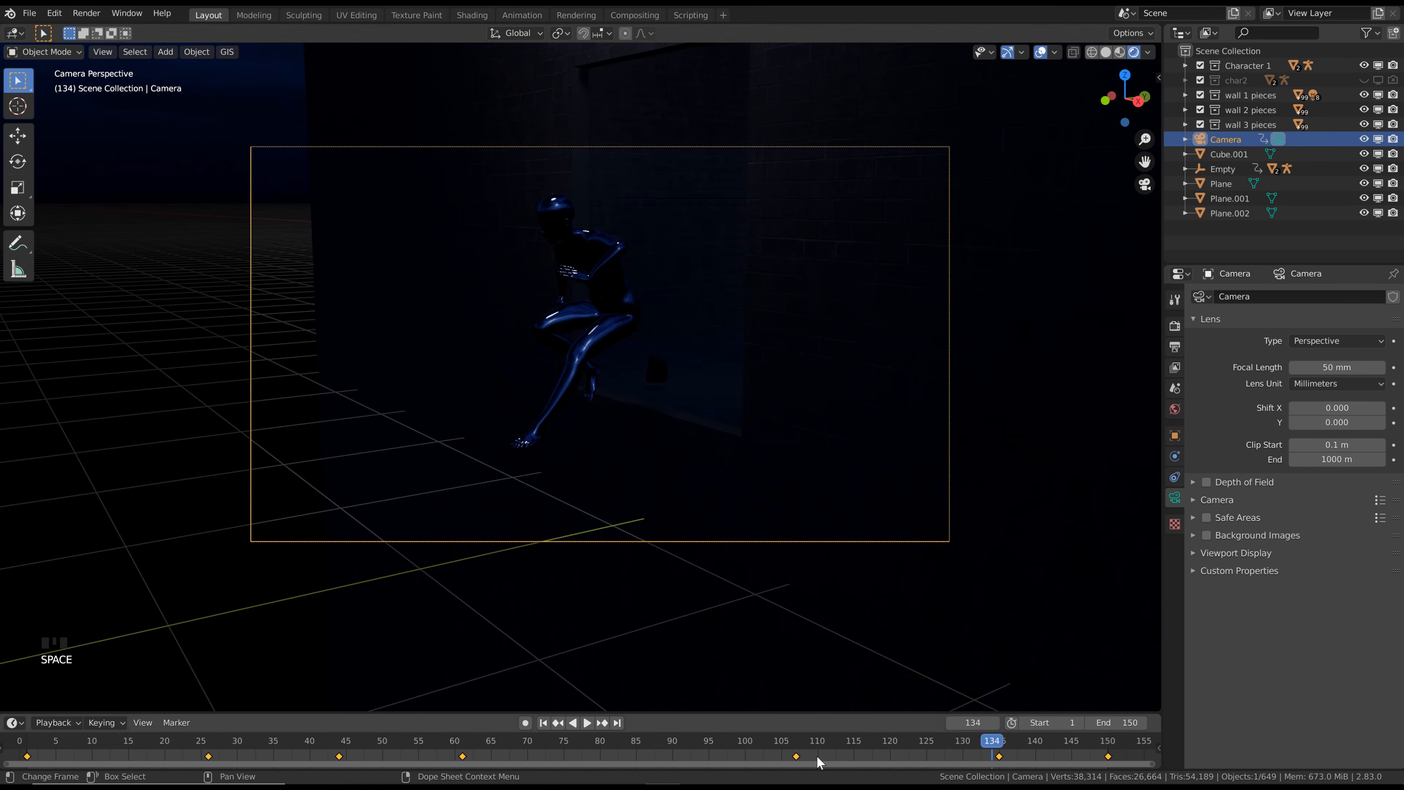
At frame 85, fly the camera to bring the running character closer to the frame's centre, and insert a LocRot keyframe
drag(746, 750, 637, 747)
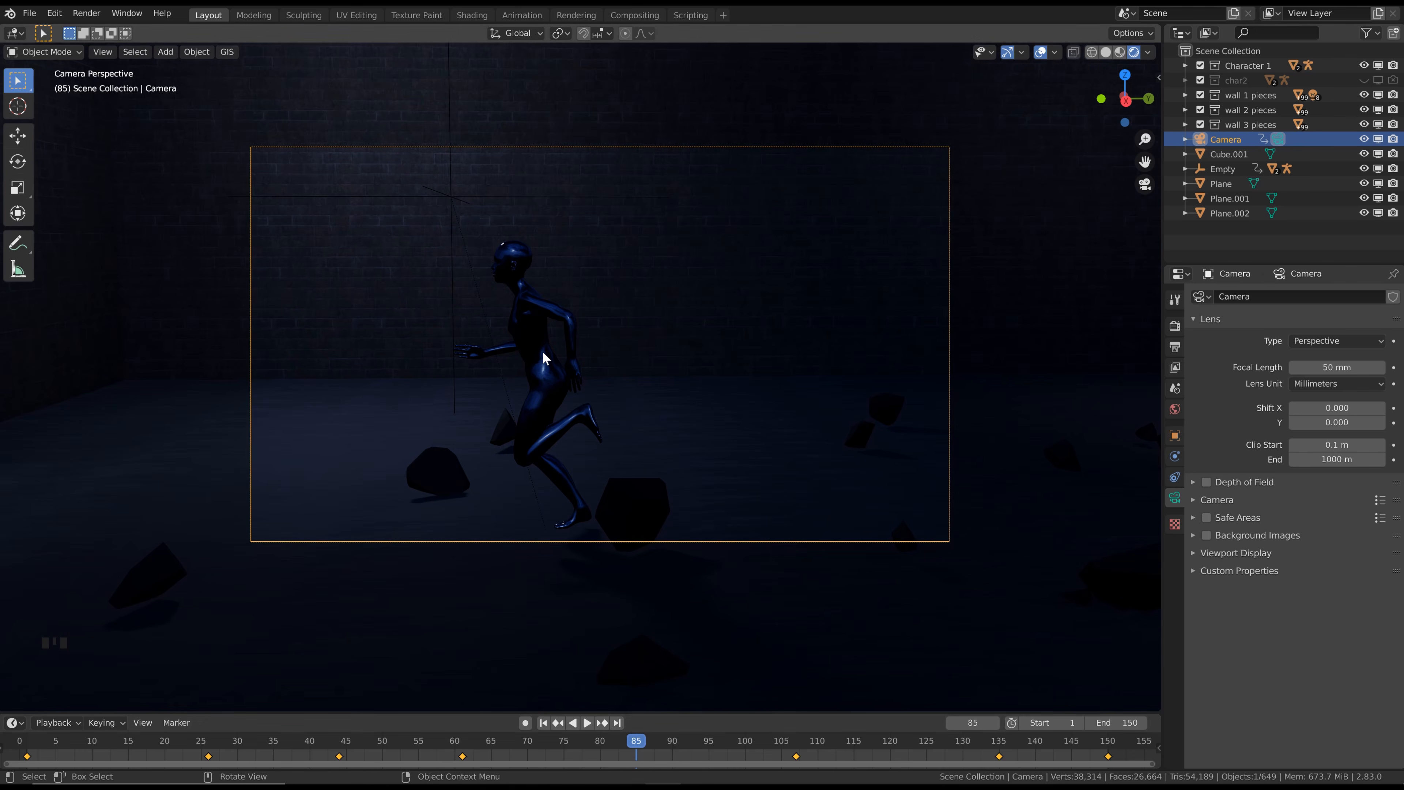
key(F3)
click(581, 377)
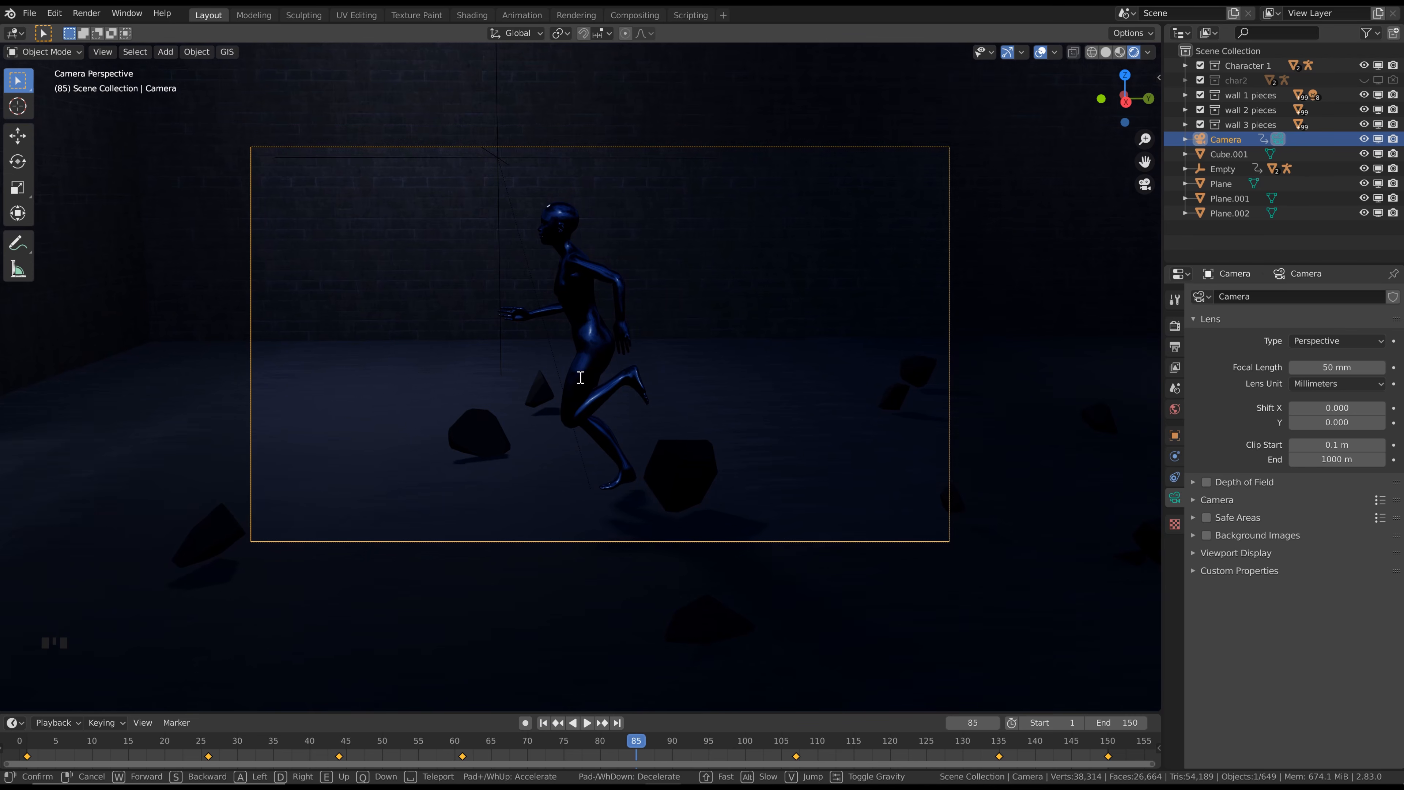
click(580, 377)
key(i)
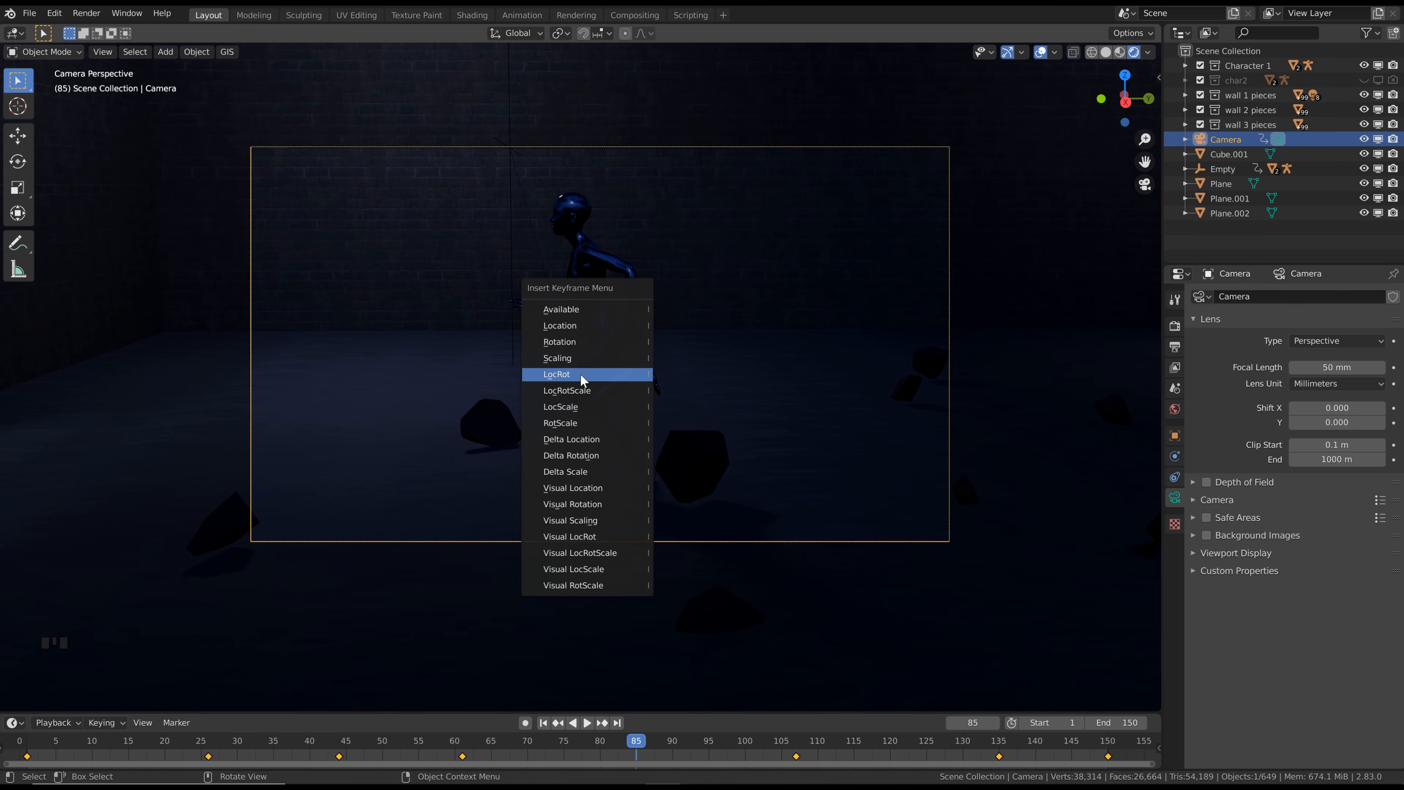
click(580, 375)
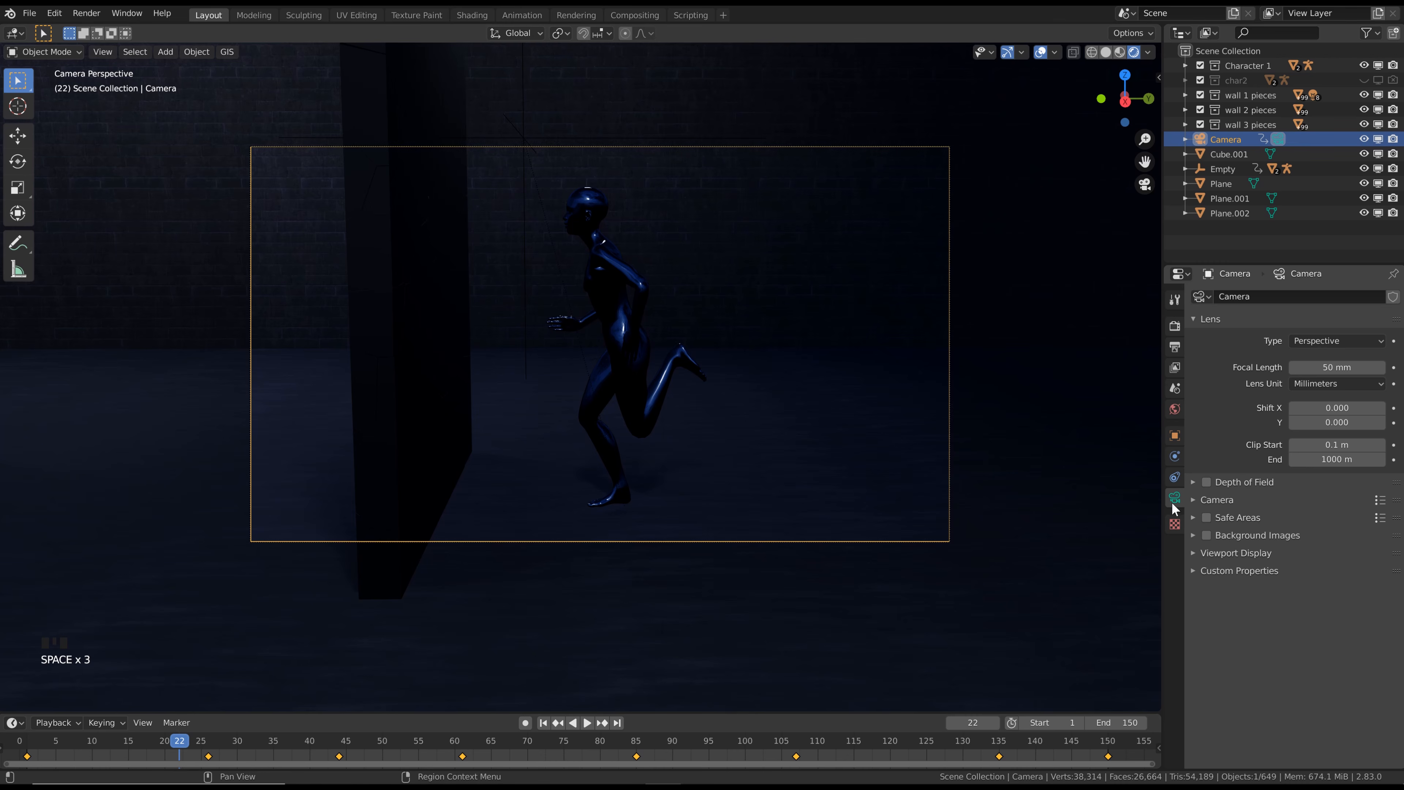
Enable Depth of Field on the camera and expand its settings
click(1207, 483)
click(1193, 483)
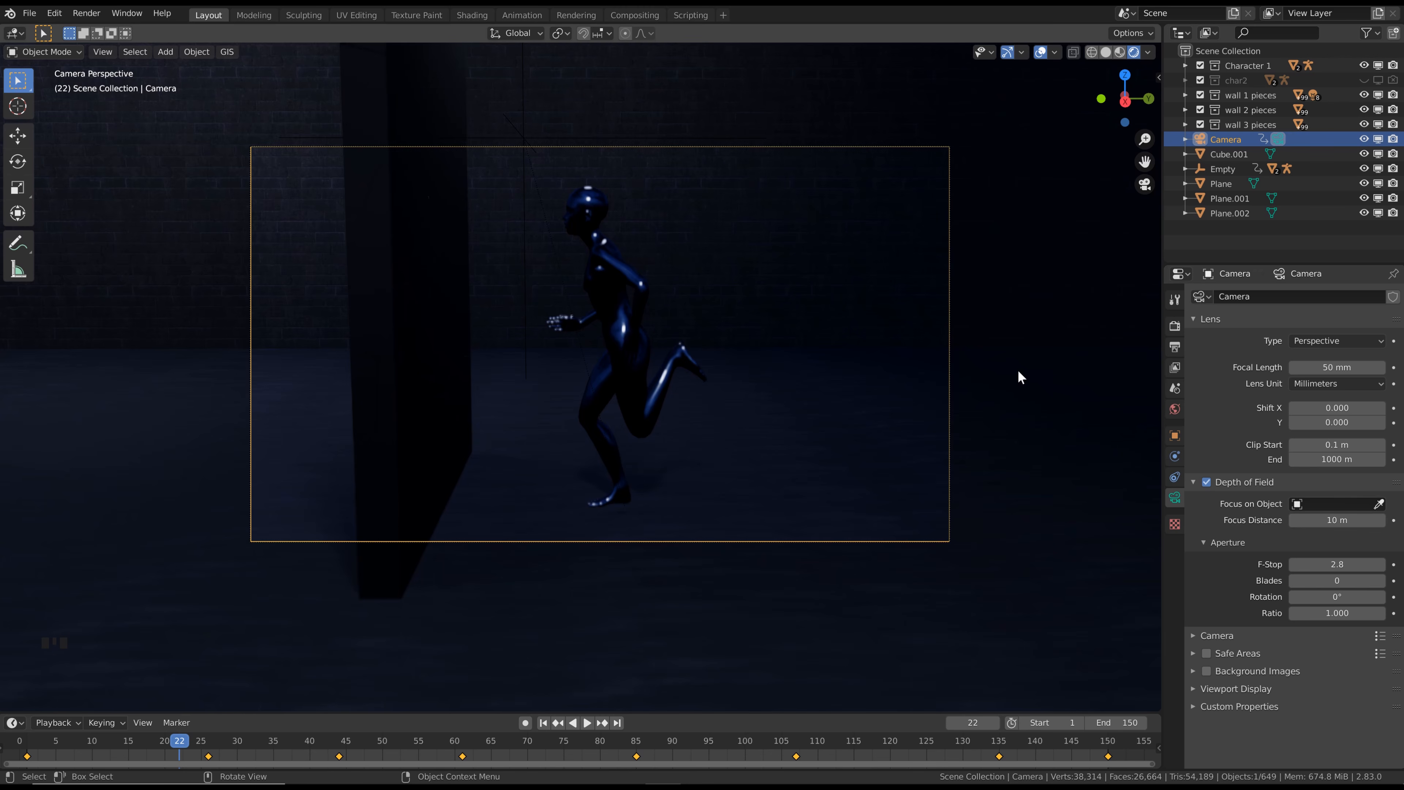
click(1379, 504)
click(609, 261)
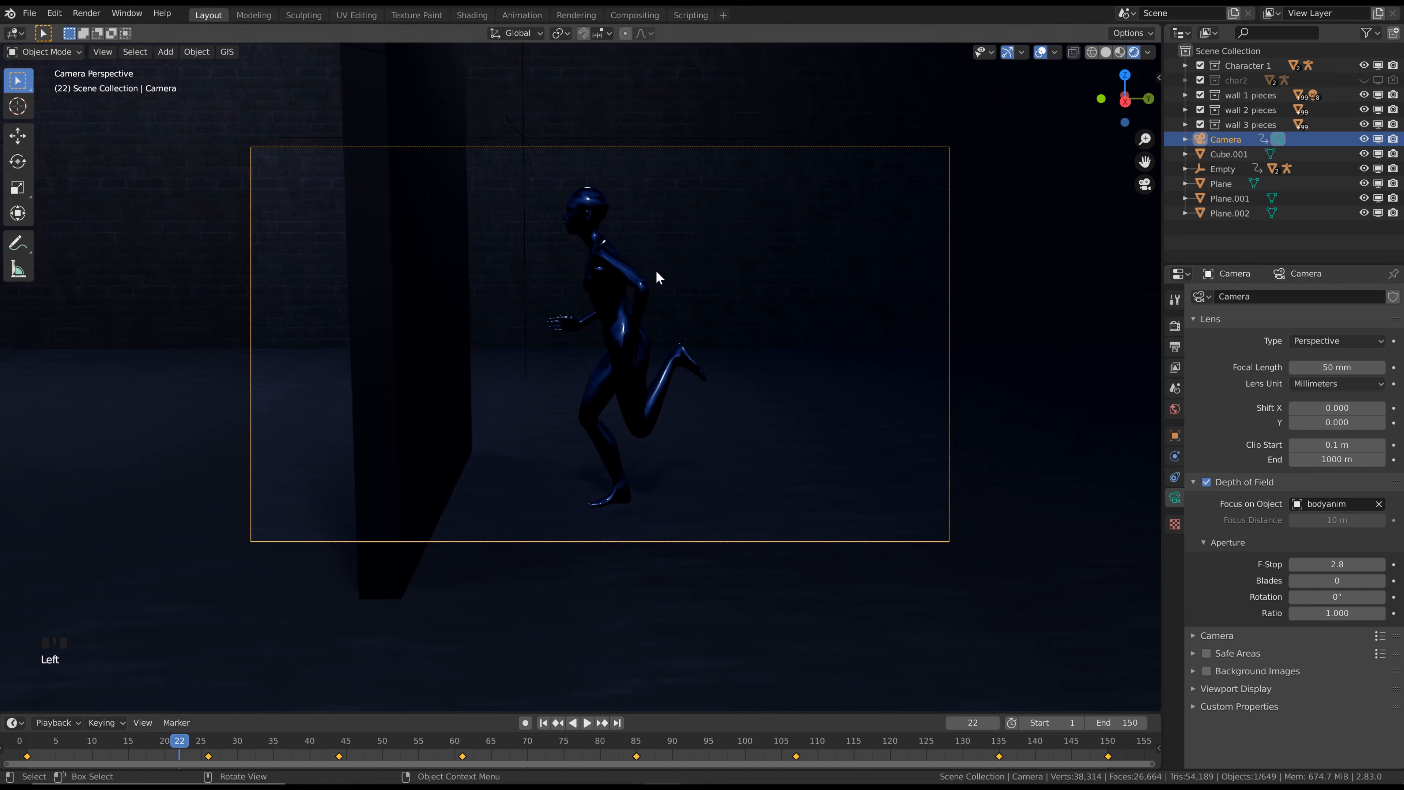
click(1379, 504)
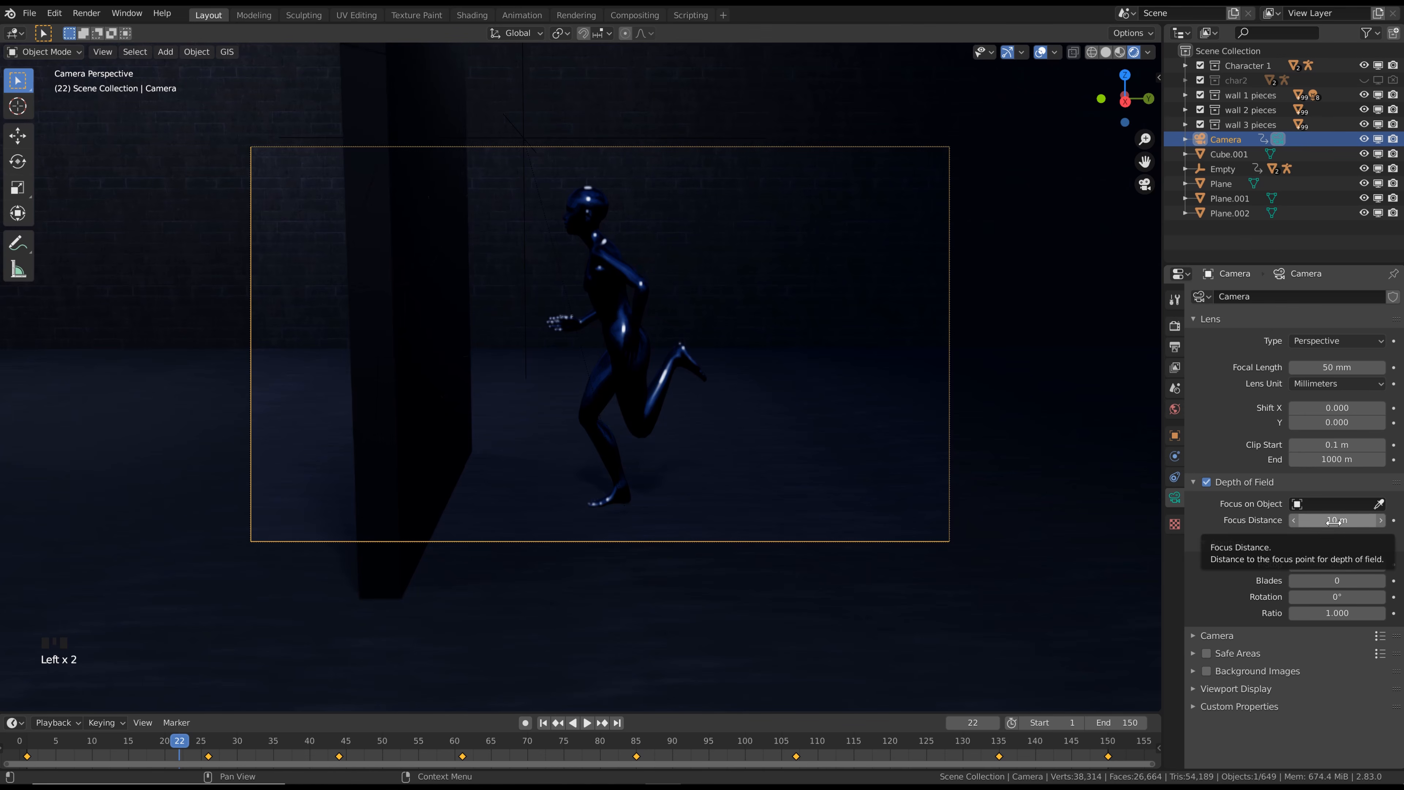
Turn on the display of the camera's Limits in its Viewport Display settings
click(1196, 690)
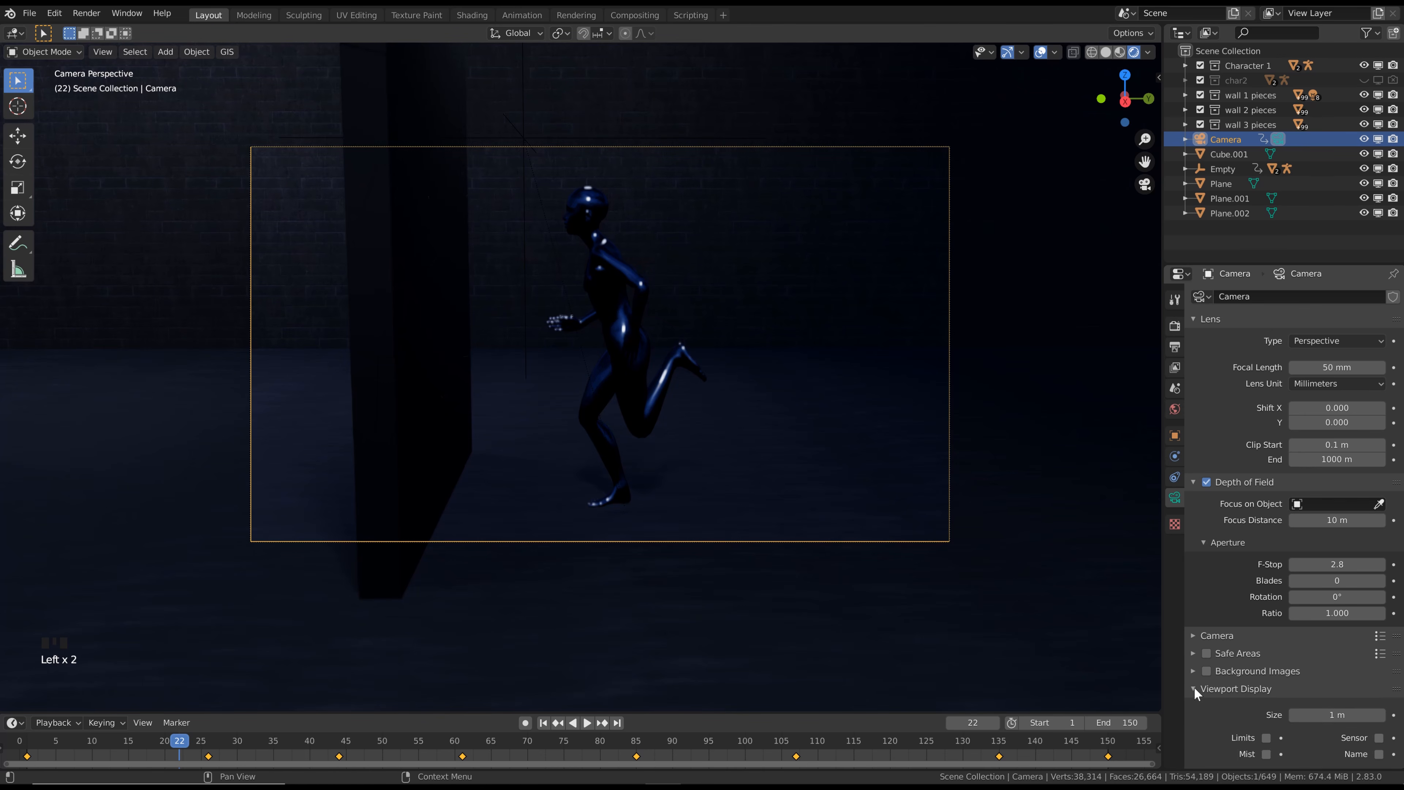
scroll(1263, 701, down, 2)
click(1266, 686)
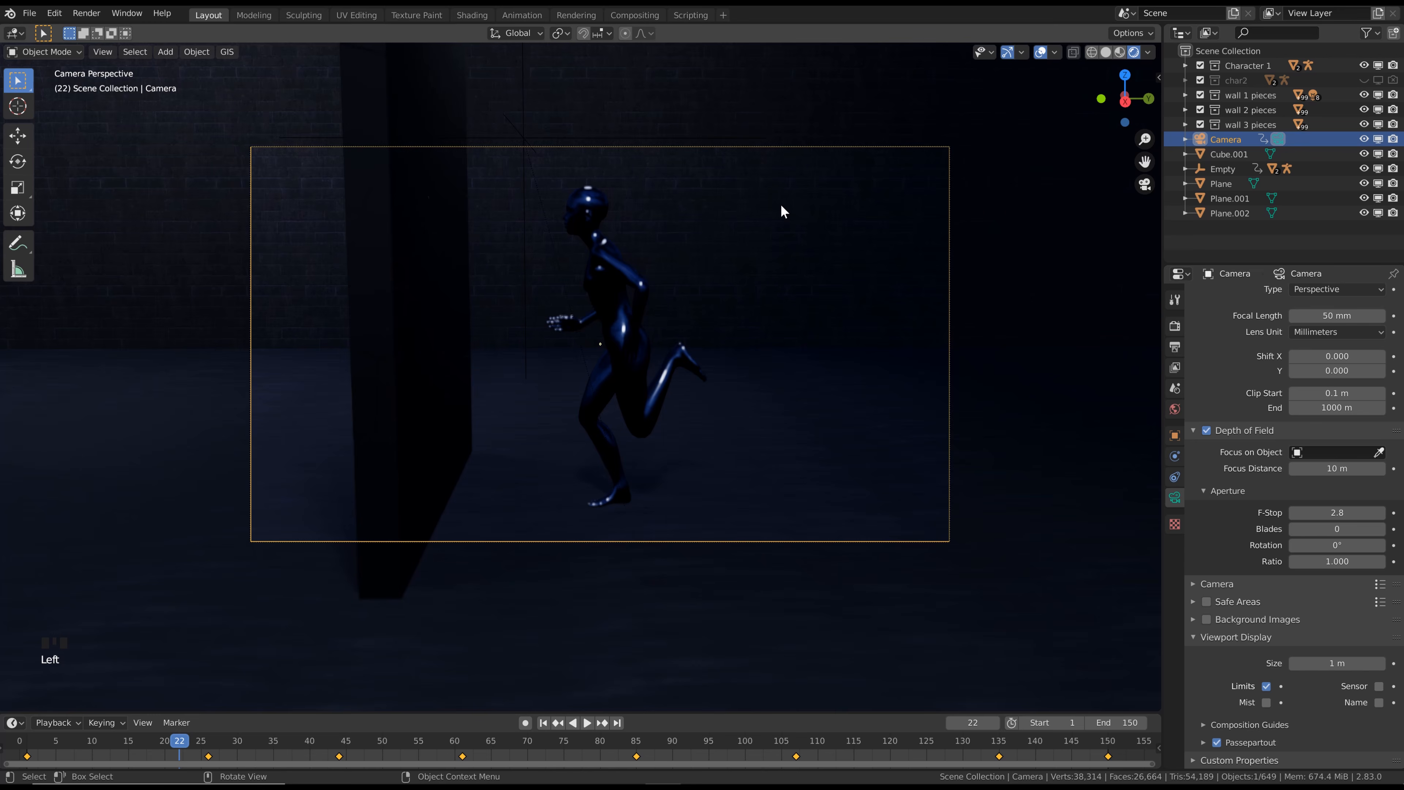
Leave the camera view, set the Focus Distance to 4.1 m so it meets the character, and keyframe it at frame 22
click(1144, 185)
mouse_move(1327, 468)
mouse_down()
mouse_move(1137, 478)
mouse_move(1345, 469)
mouse_up()
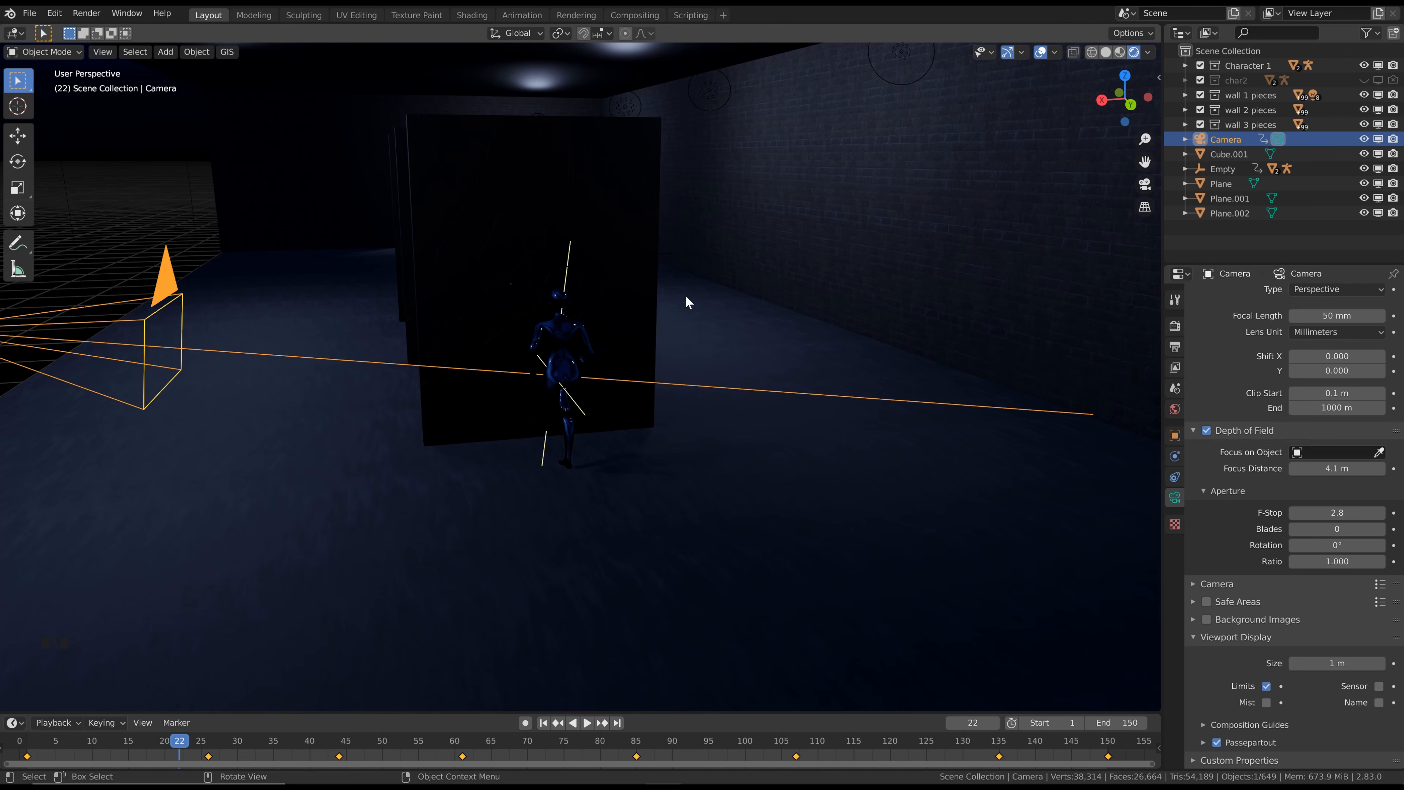
click(1395, 469)
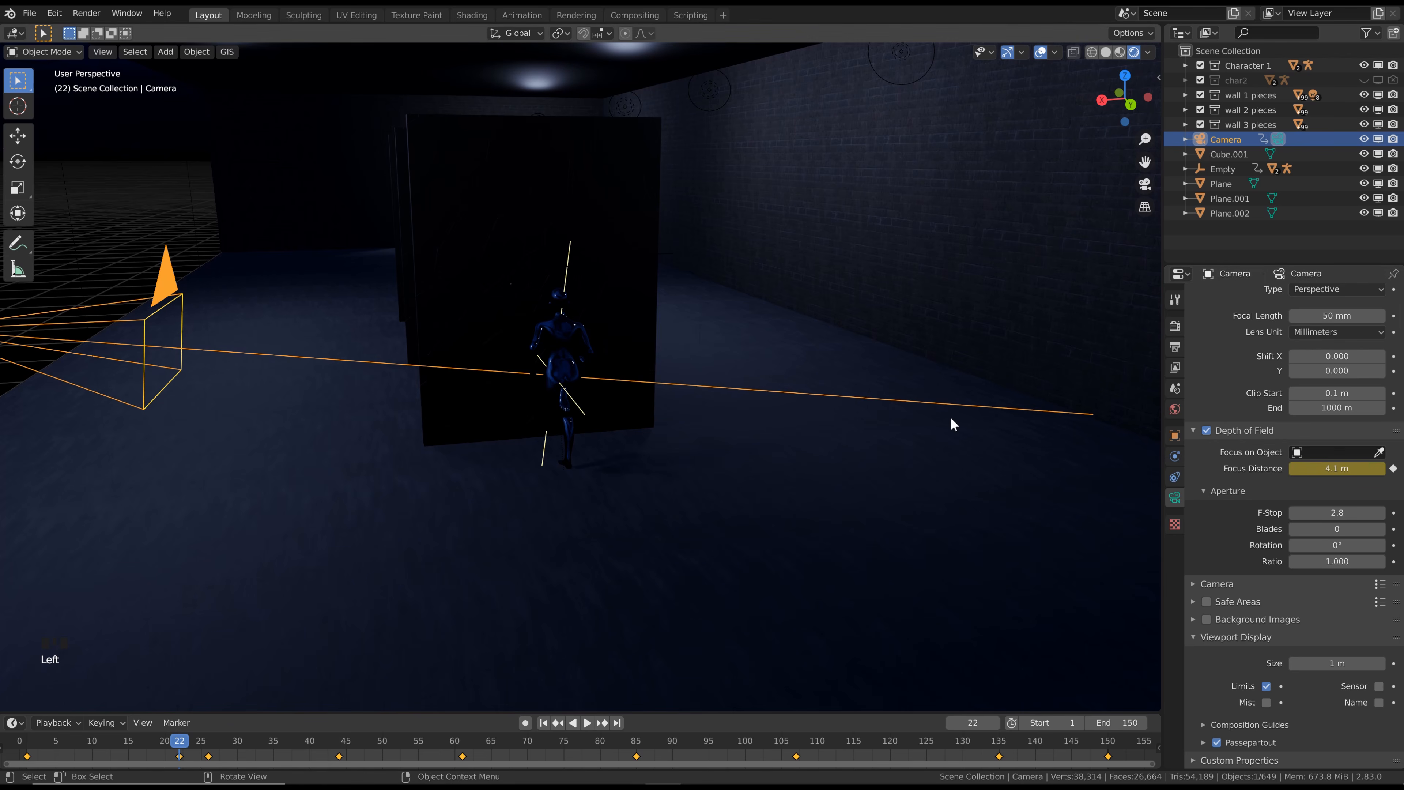
At frame 100, set the camera's Focus Distance to 4.6 m on the character and keyframe it
scroll(500, 373, down, 6)
middle_drag(501, 373, 856, 383)
key(space)
shift+middle_drag(636, 401, 836, 414)
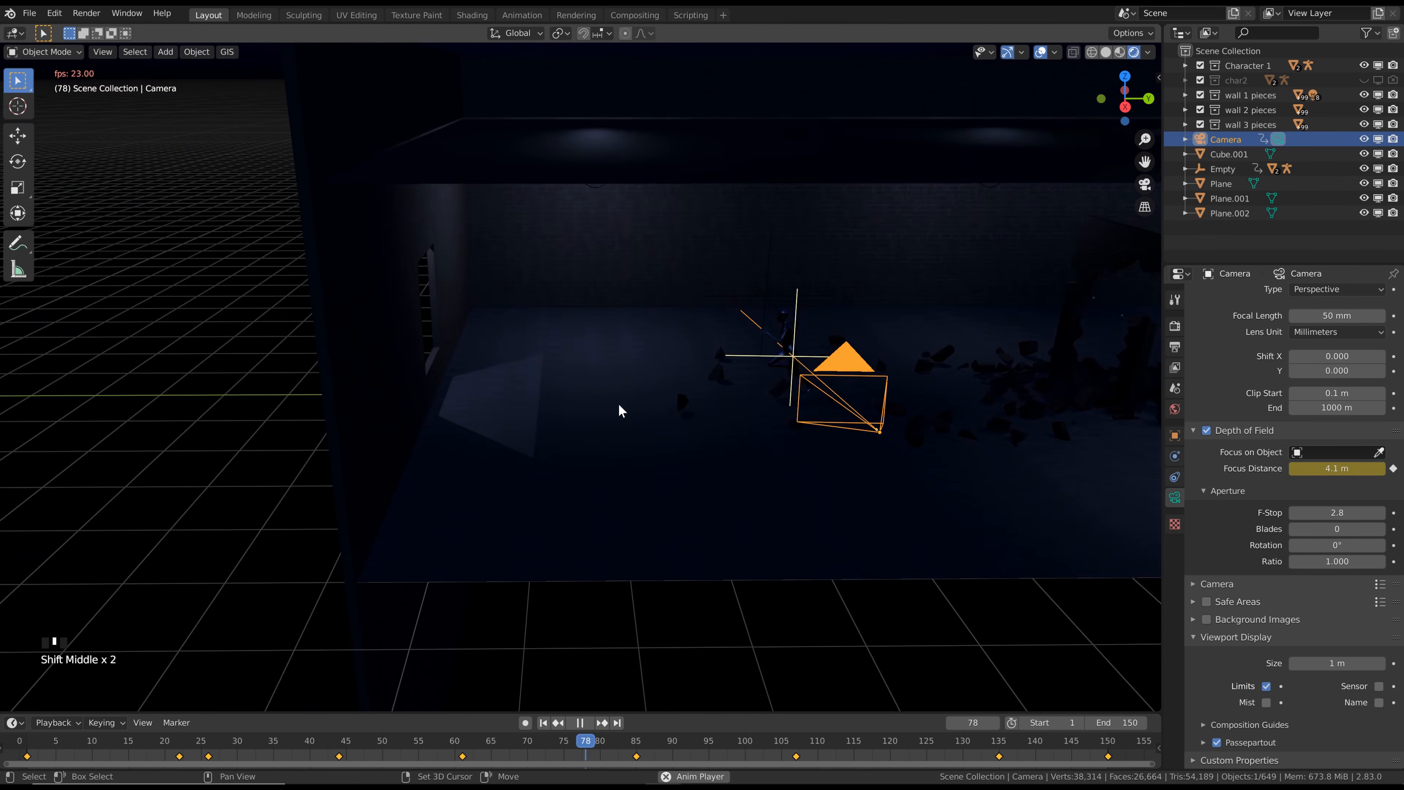
key(space)
middle_drag(520, 357, 652, 352)
scroll(564, 366, up, 2)
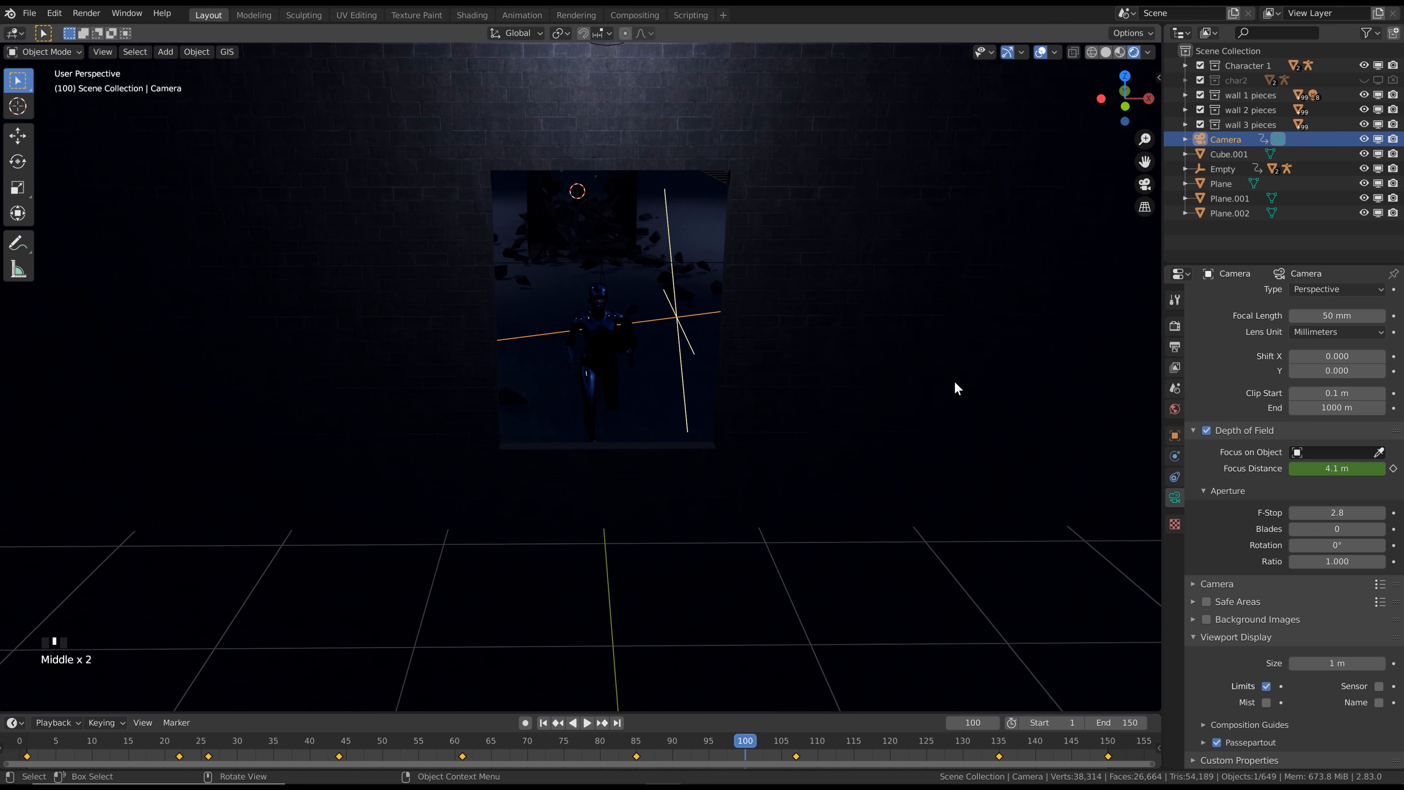
drag(1324, 469, 1366, 469)
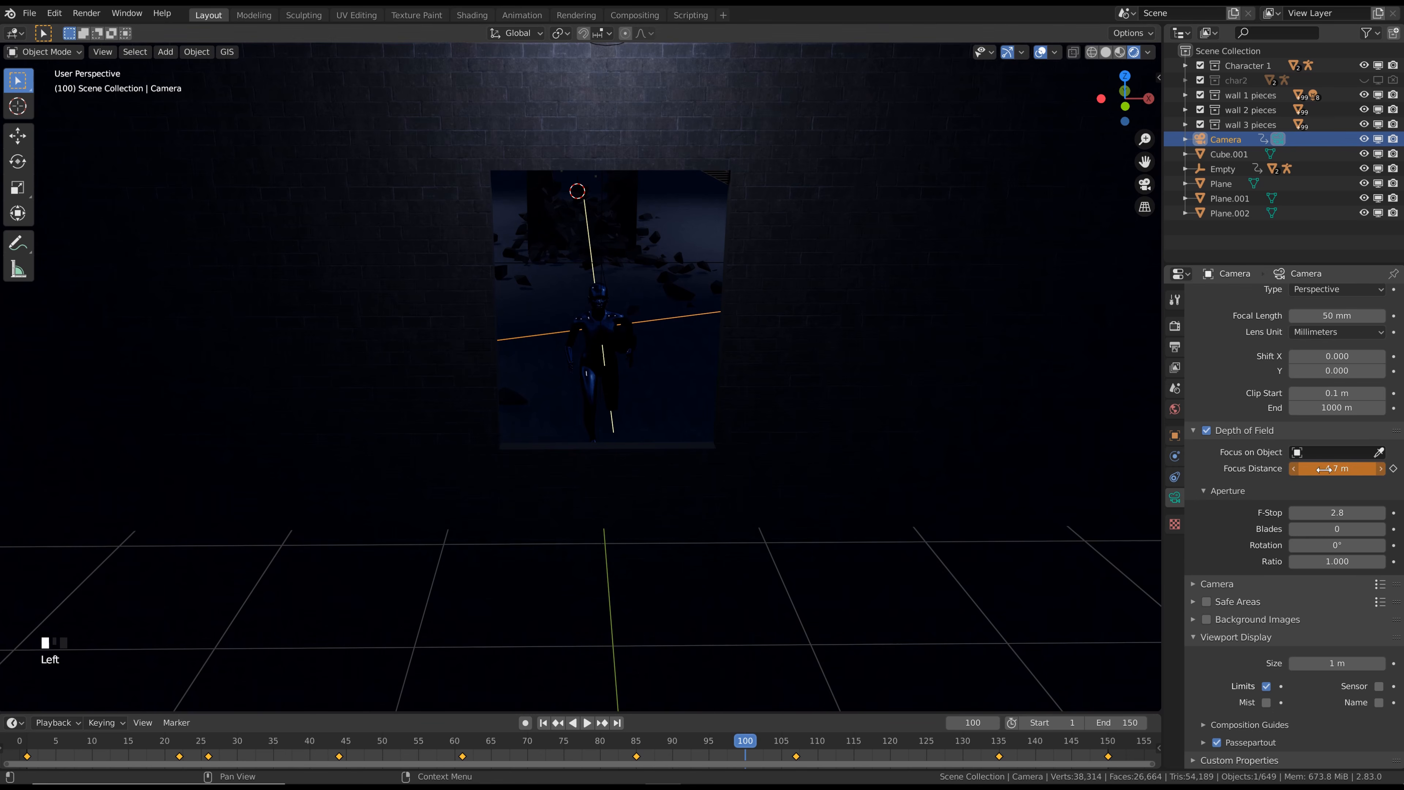
click(1394, 469)
At frame 125, set the camera's Focus Distance to 4.4 m on the leaping character and keyframe it
key(space)
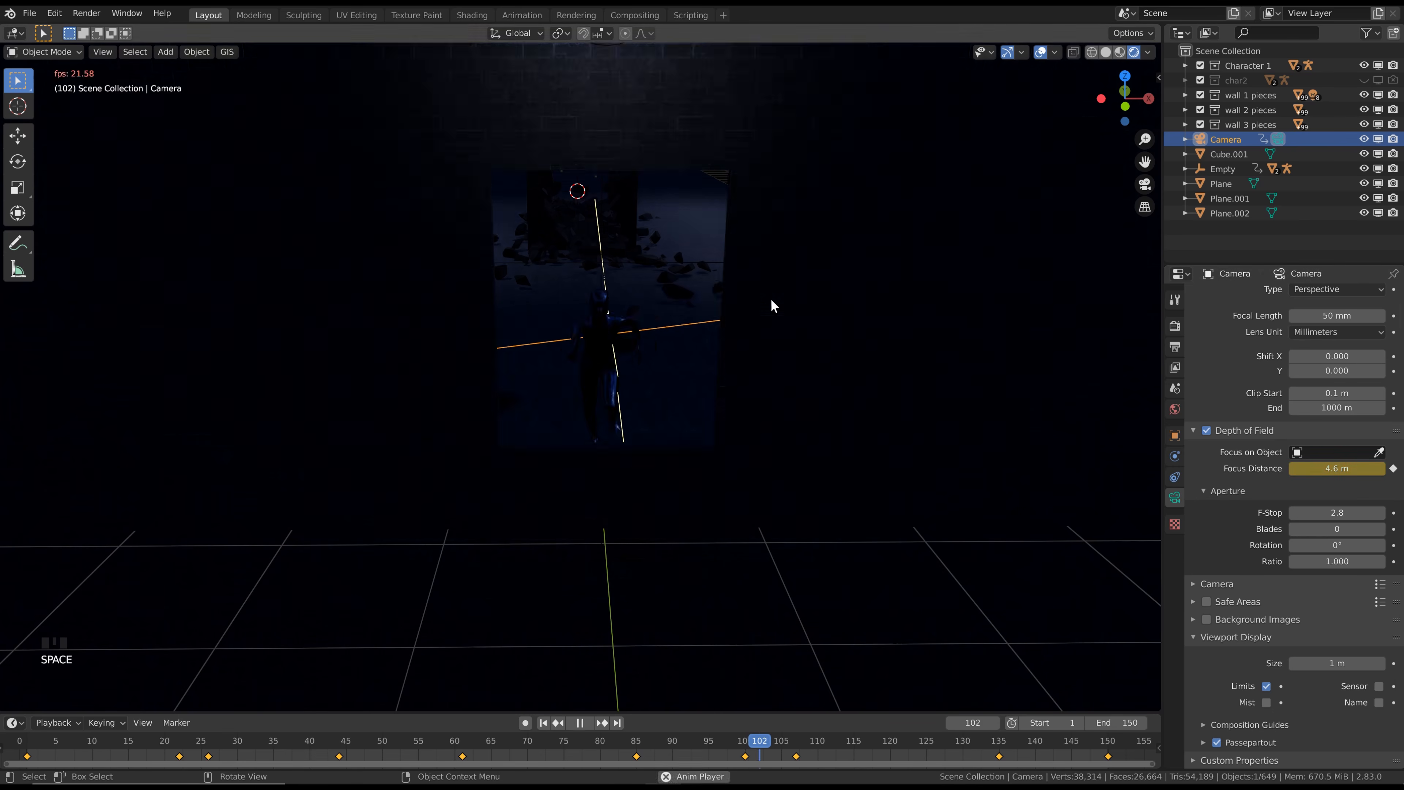
key(space)
scroll(774, 347, down, 2)
key(space)
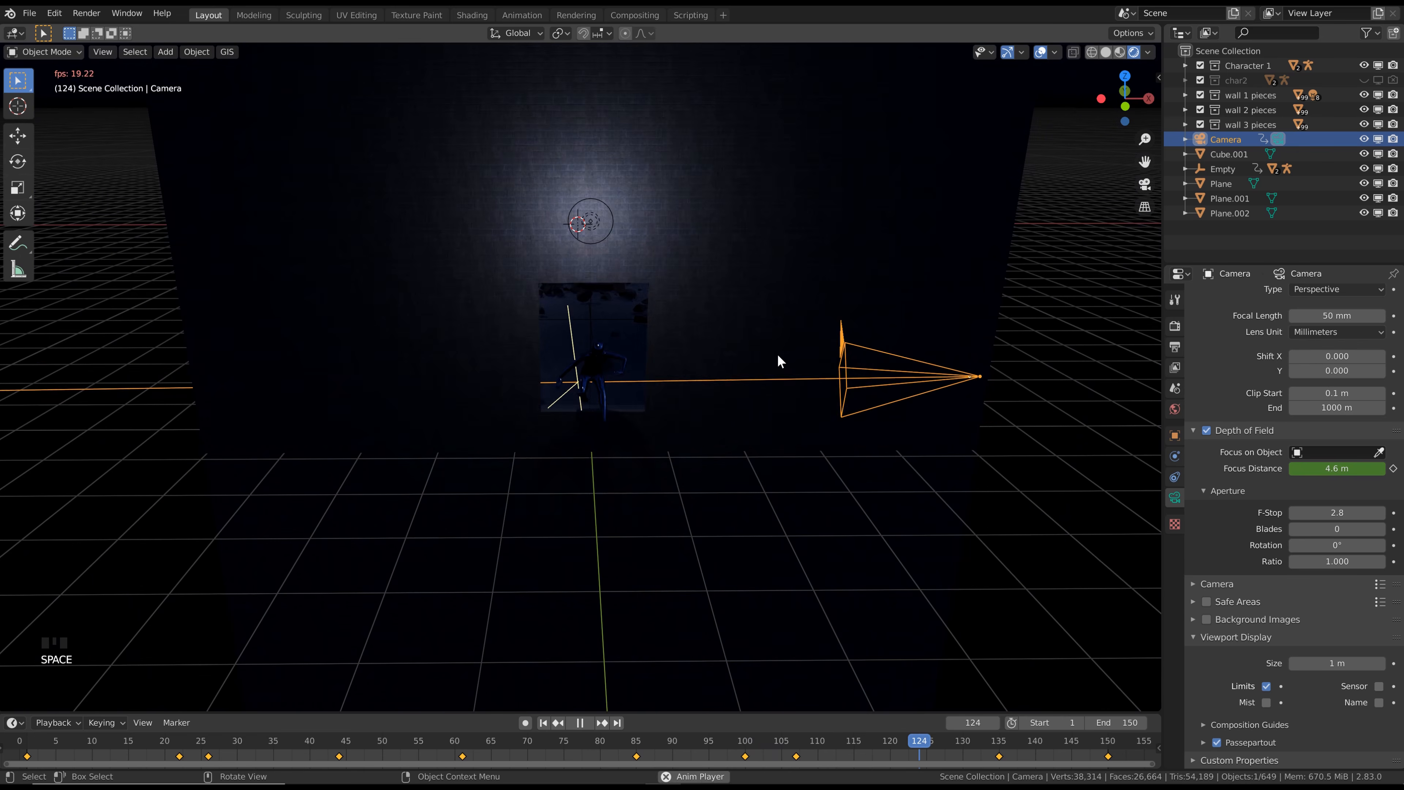
key(space)
key(Left)
key(Left)
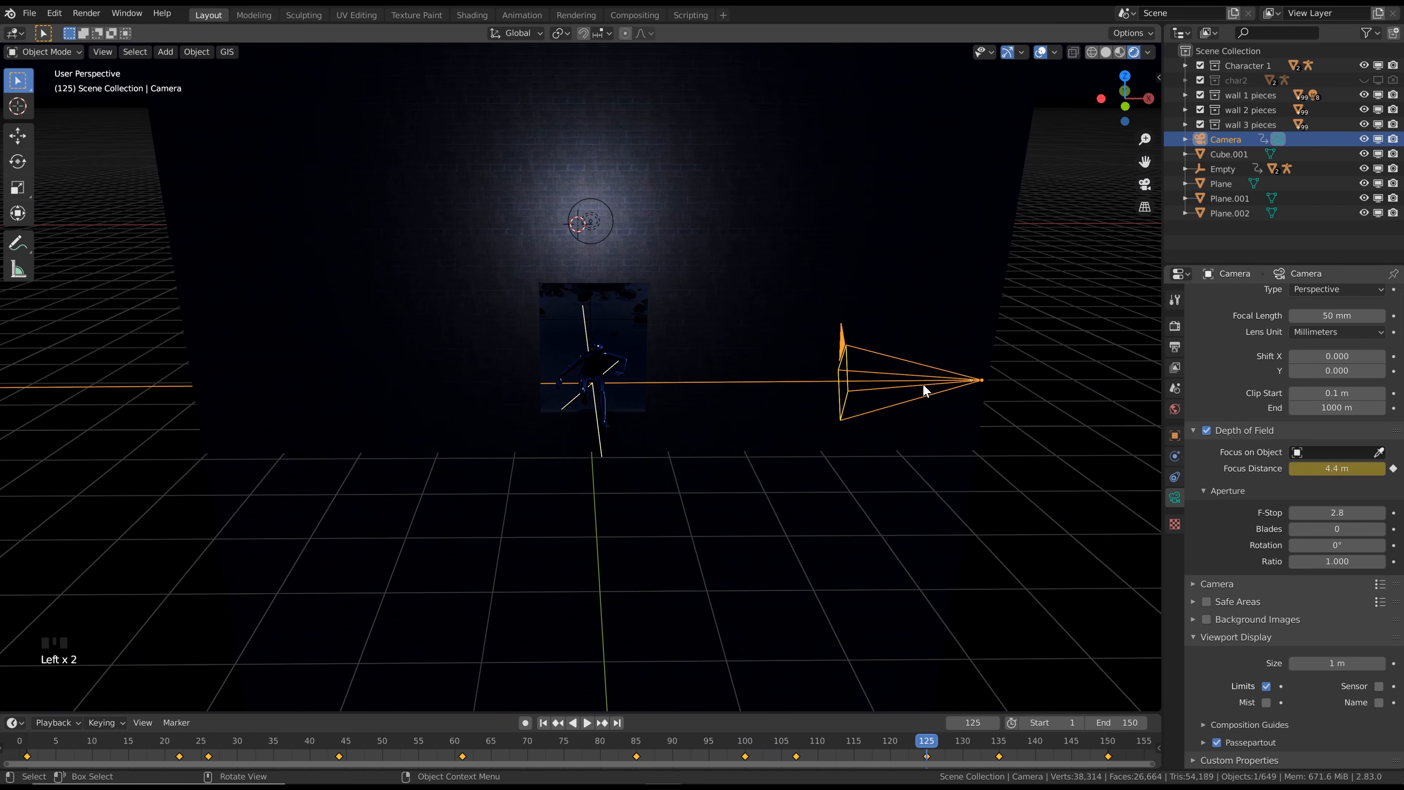
At frame 144, set the camera's Focus Distance to 4.3 m on the character and keyframe it
key(space)
click(1065, 753)
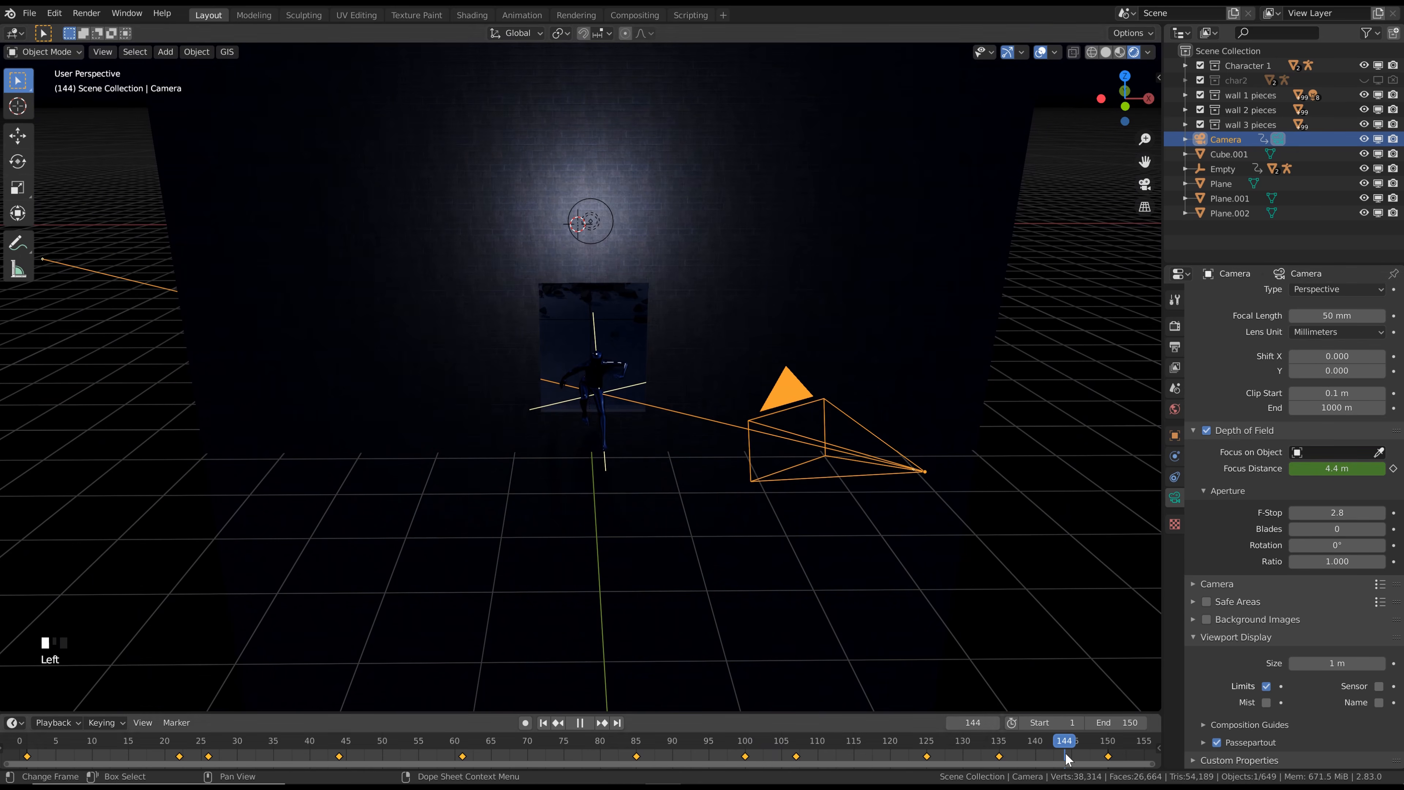
drag(1339, 469, 1371, 468)
click(1392, 470)
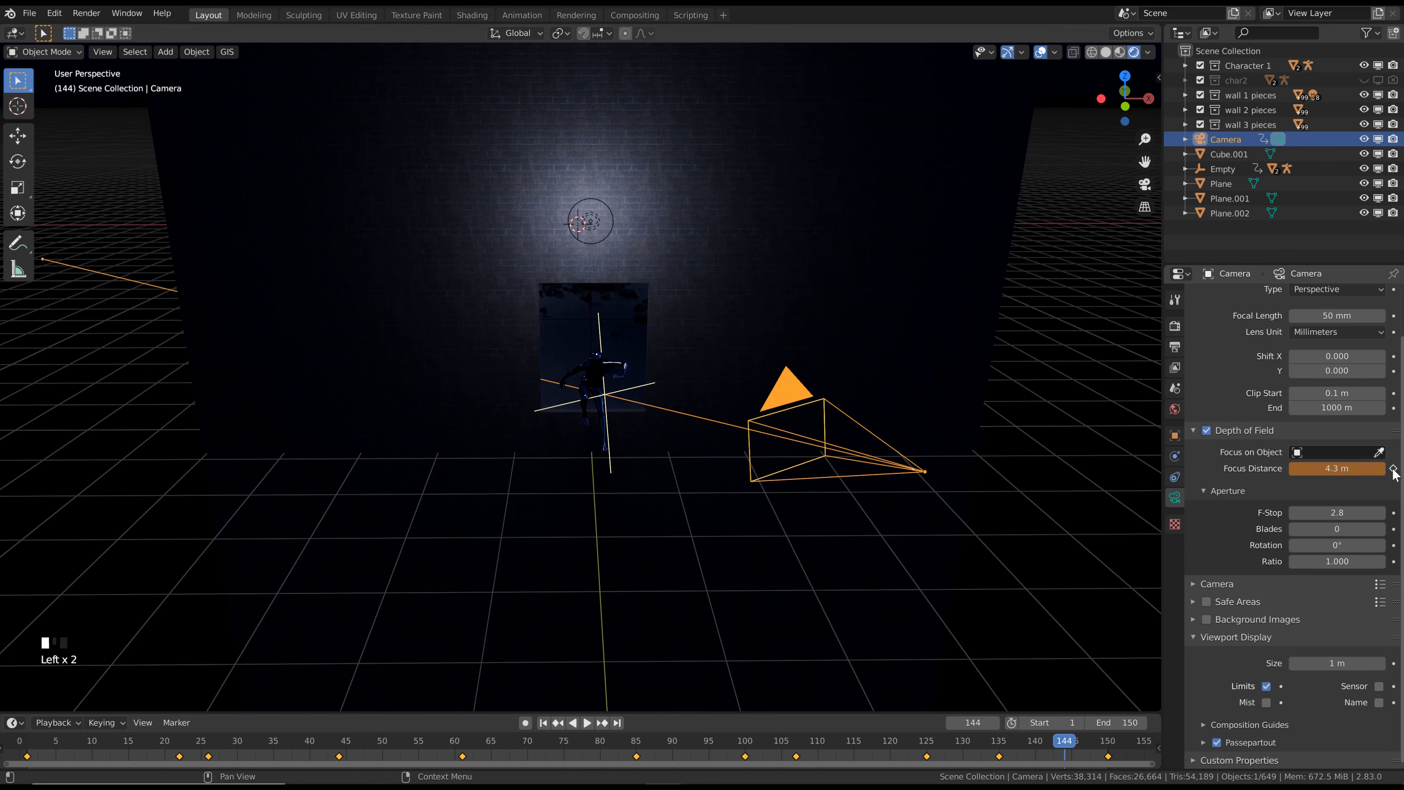
Return to the camera view and set the depth of field F-Stop to 1.8
key(KP_0)
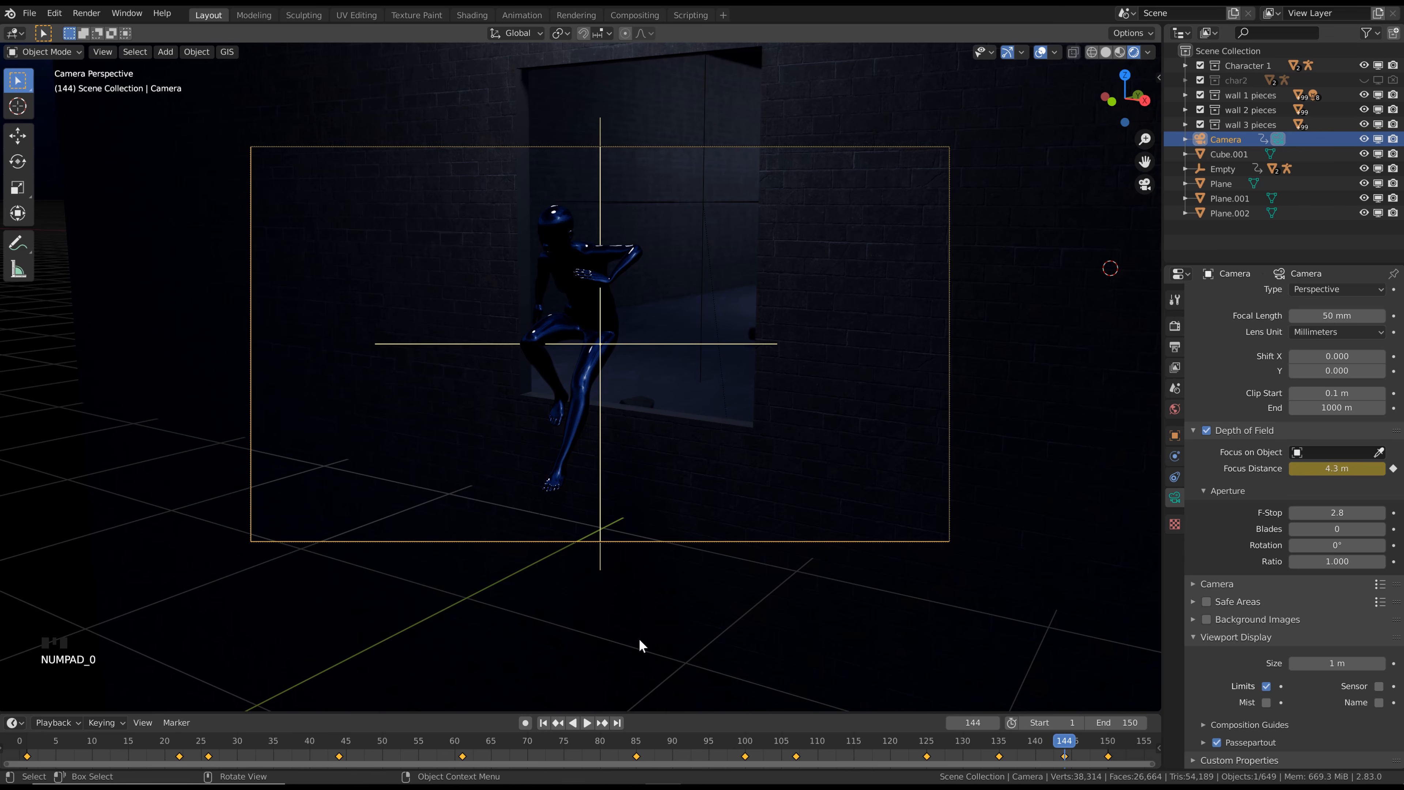
click(1334, 509)
text(1)
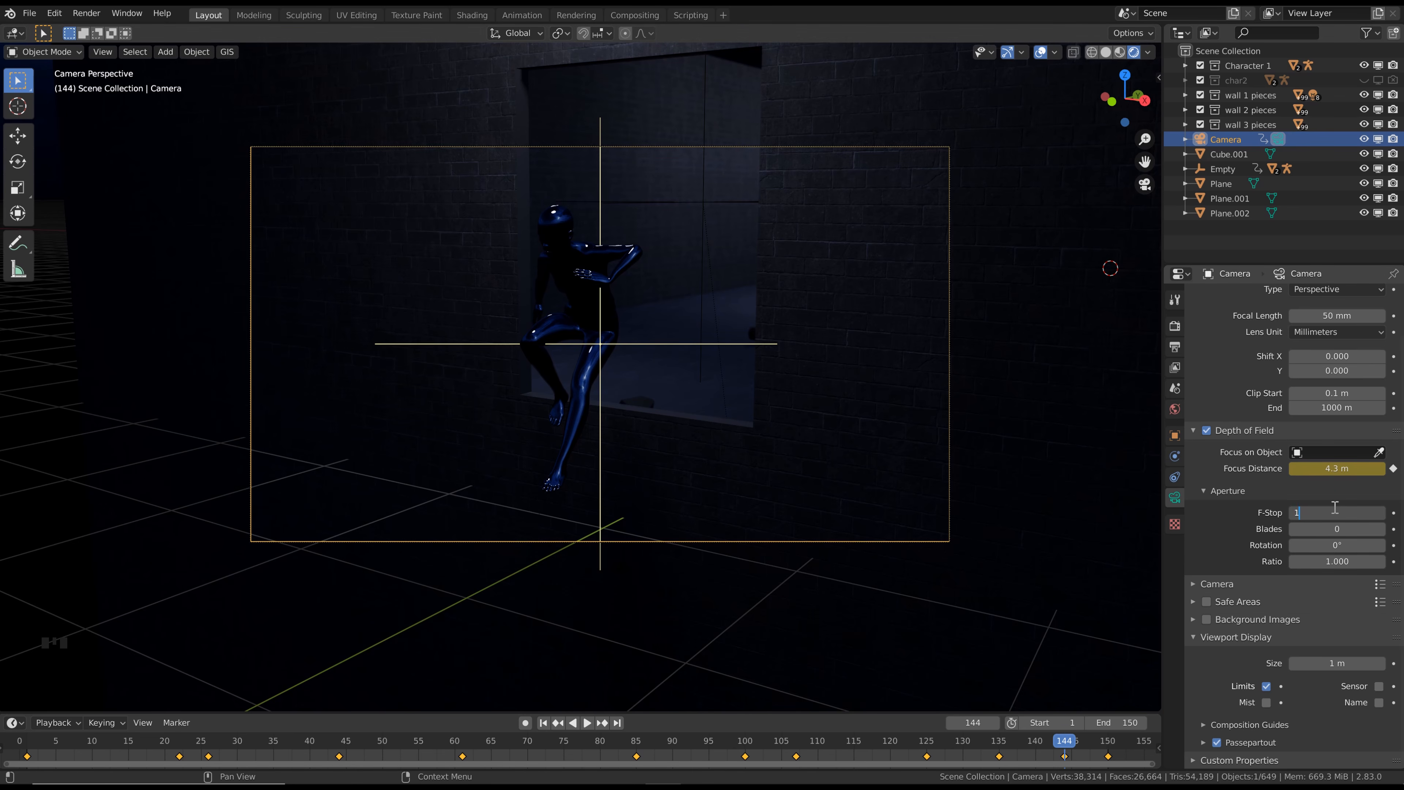
text(.8)
key(Return)
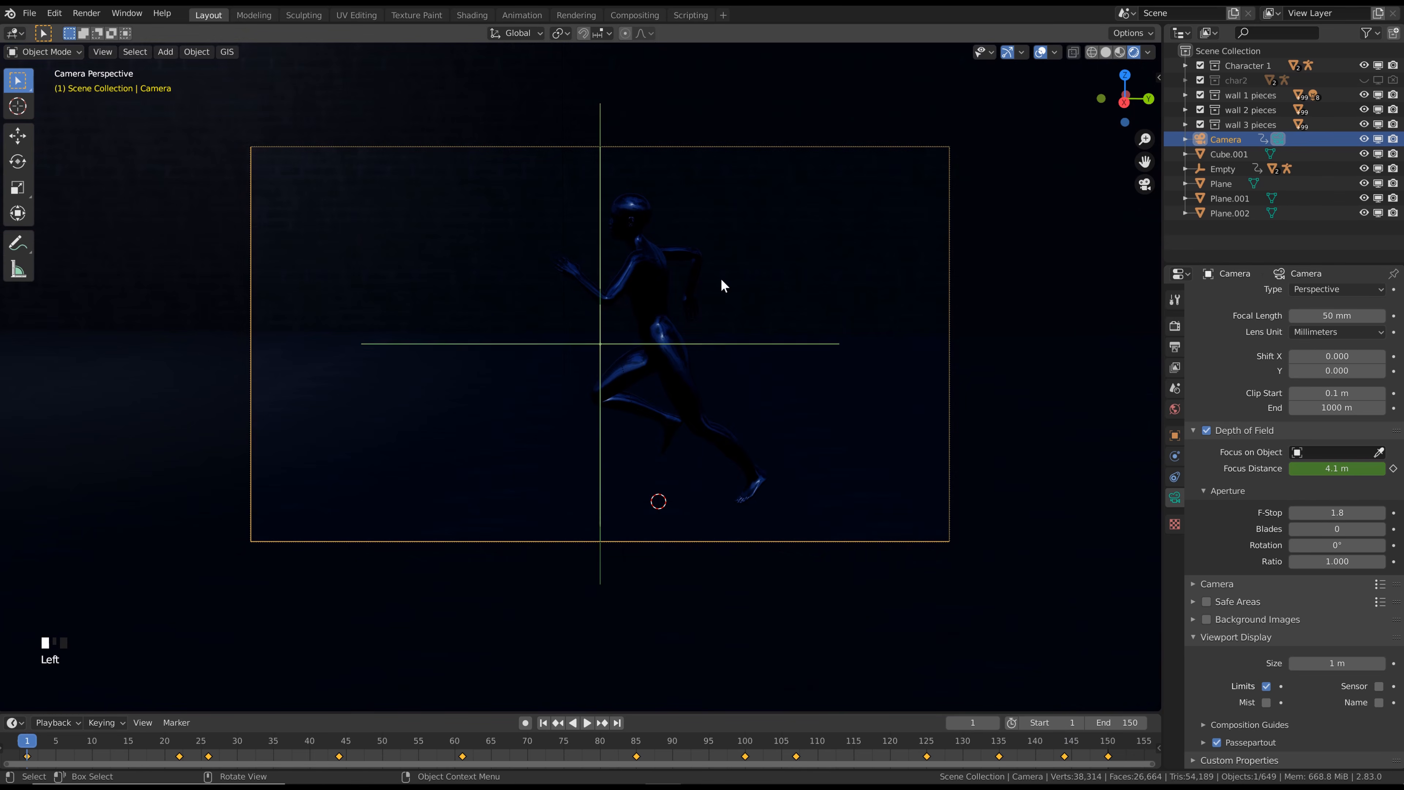
Hide the viewport overlays and play the animation from frame 1 through the camera to review the focus
key(shift+Left)
click(1040, 52)
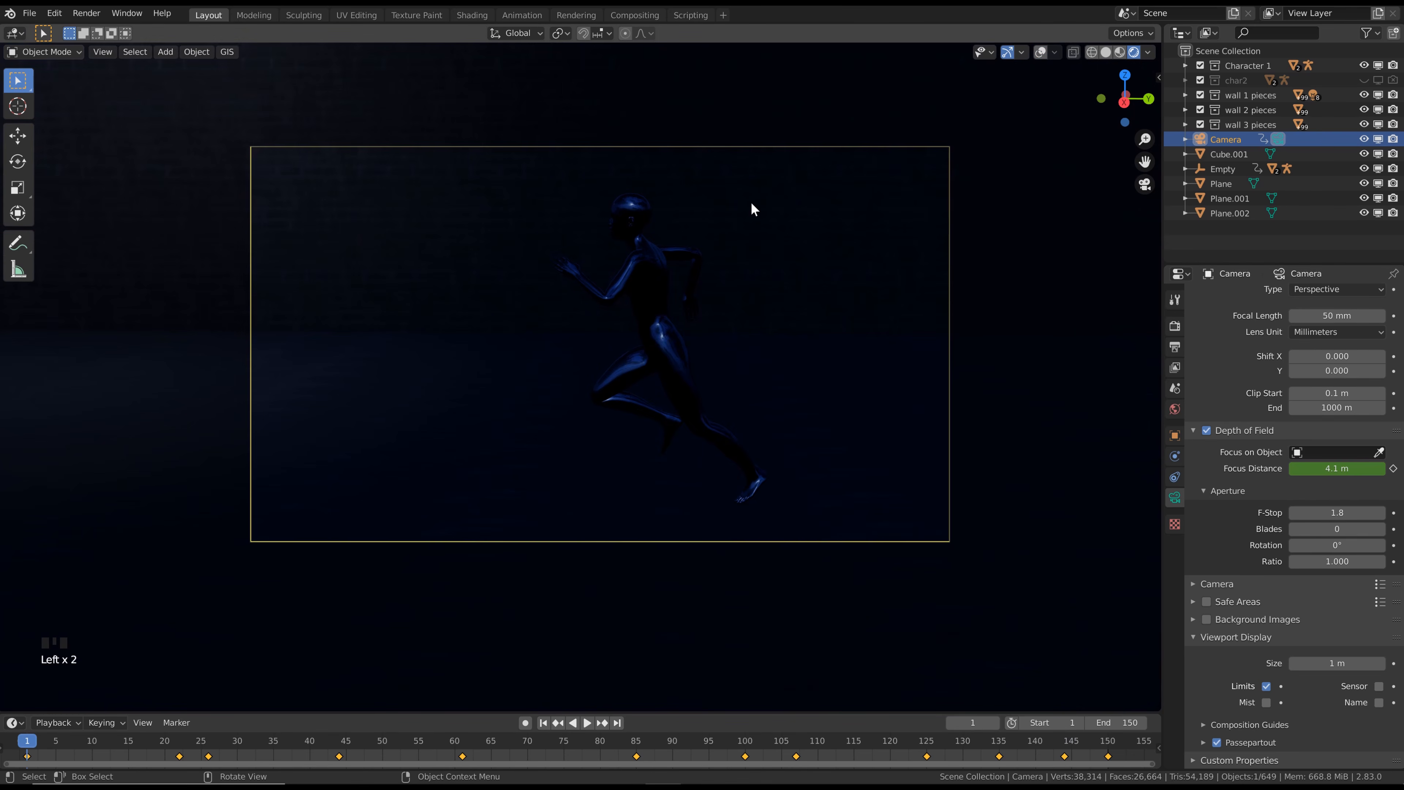
key(space)
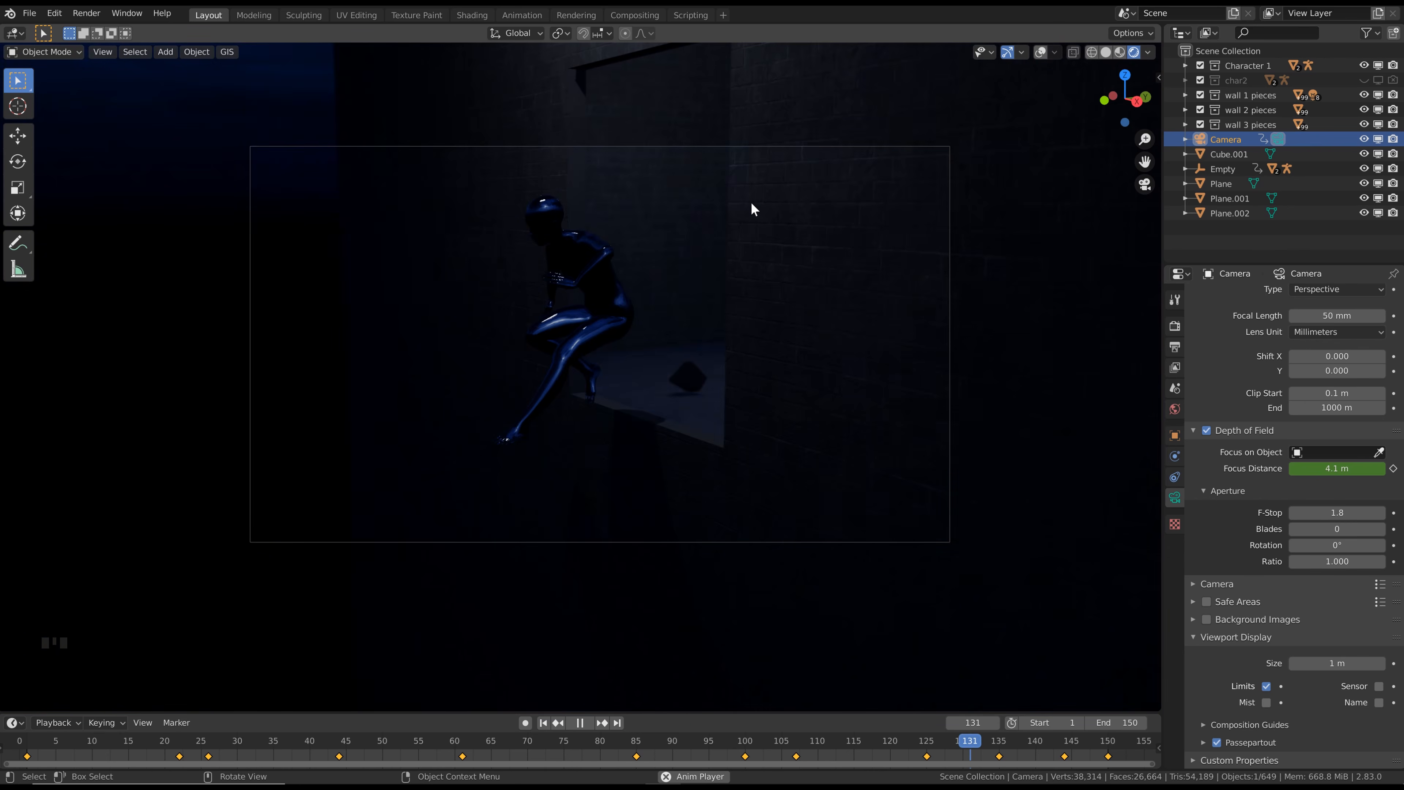
key(space)
Compare the rendered view in Cycles and Eevee, and leave the render engine set to Cycles
click(1182, 343)
click(1175, 326)
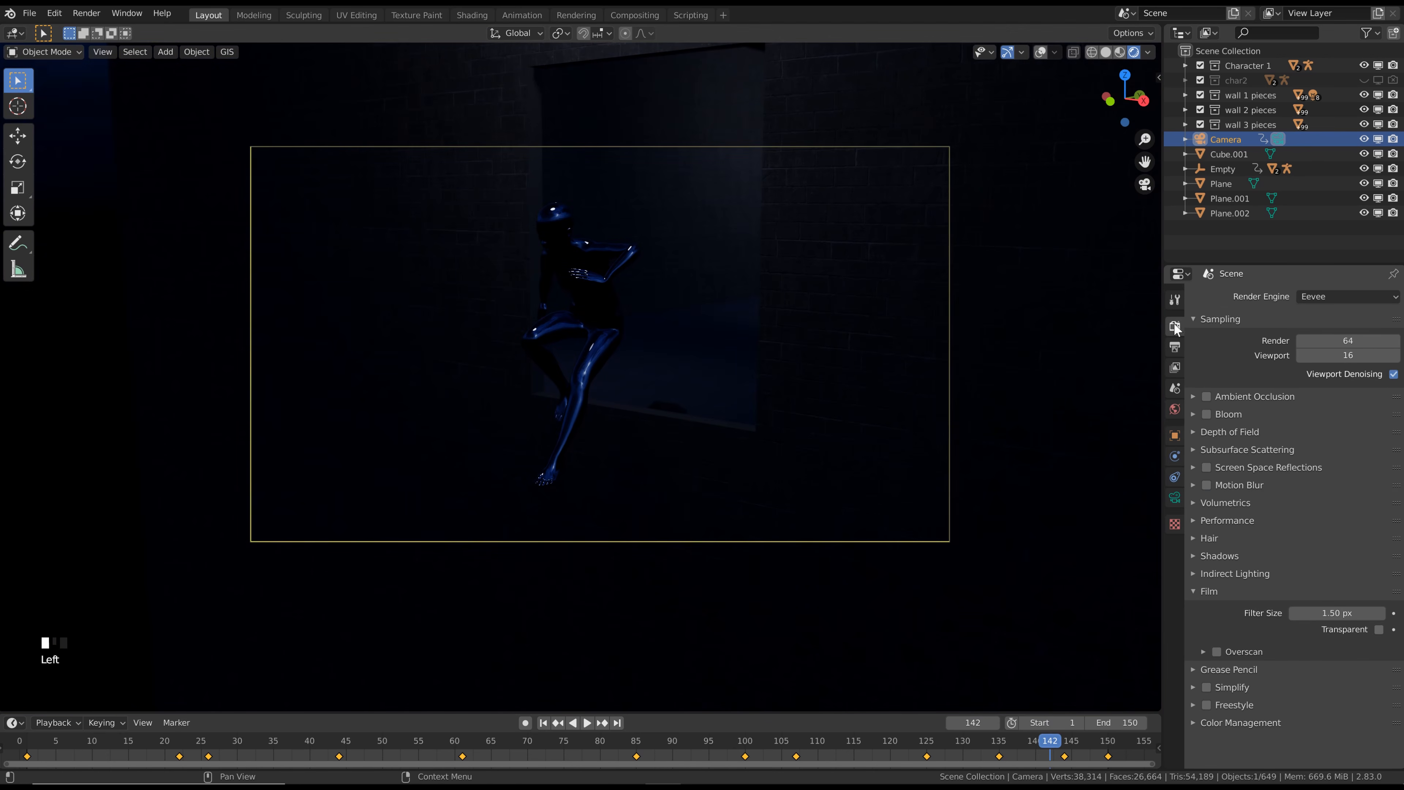
click(1316, 296)
click(1315, 346)
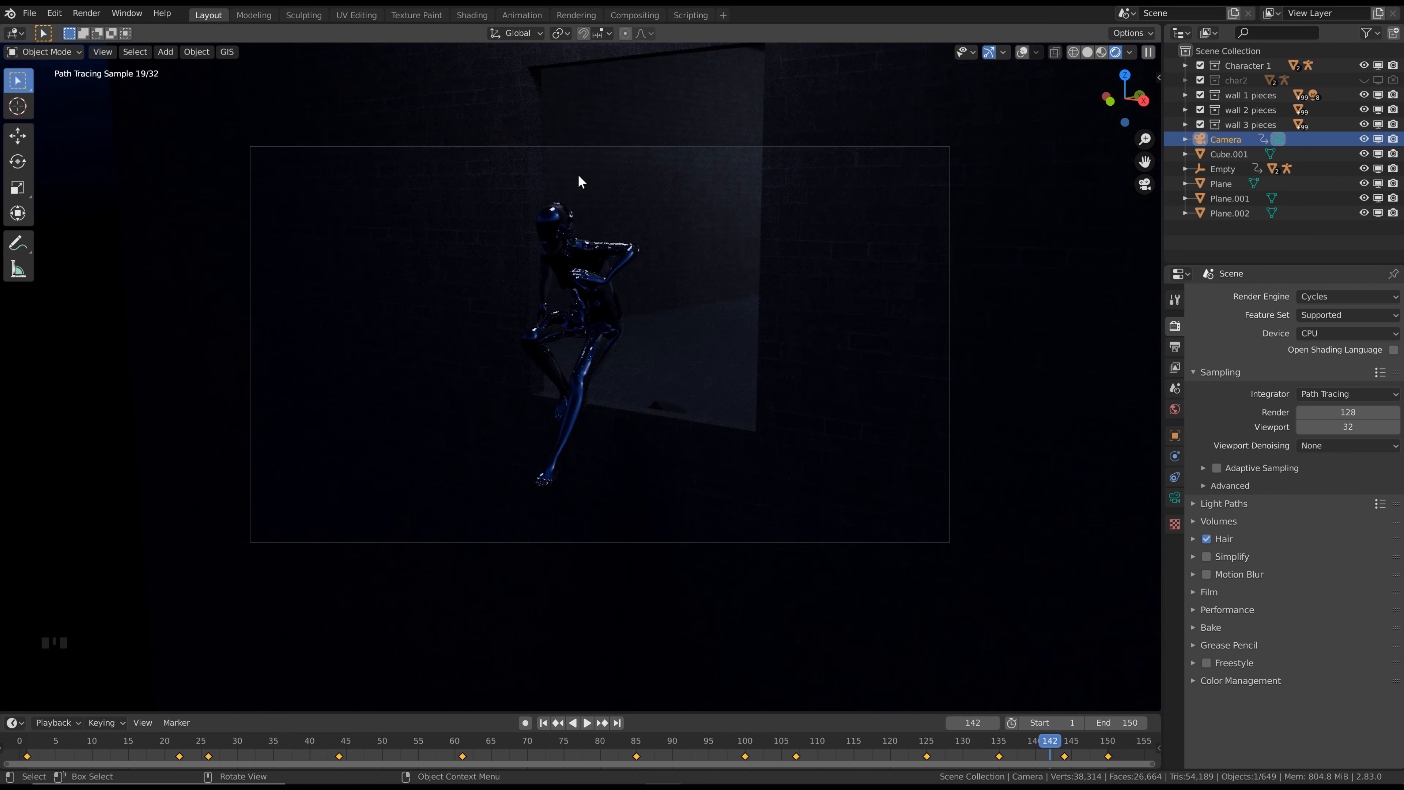
click(1322, 298)
click(1323, 313)
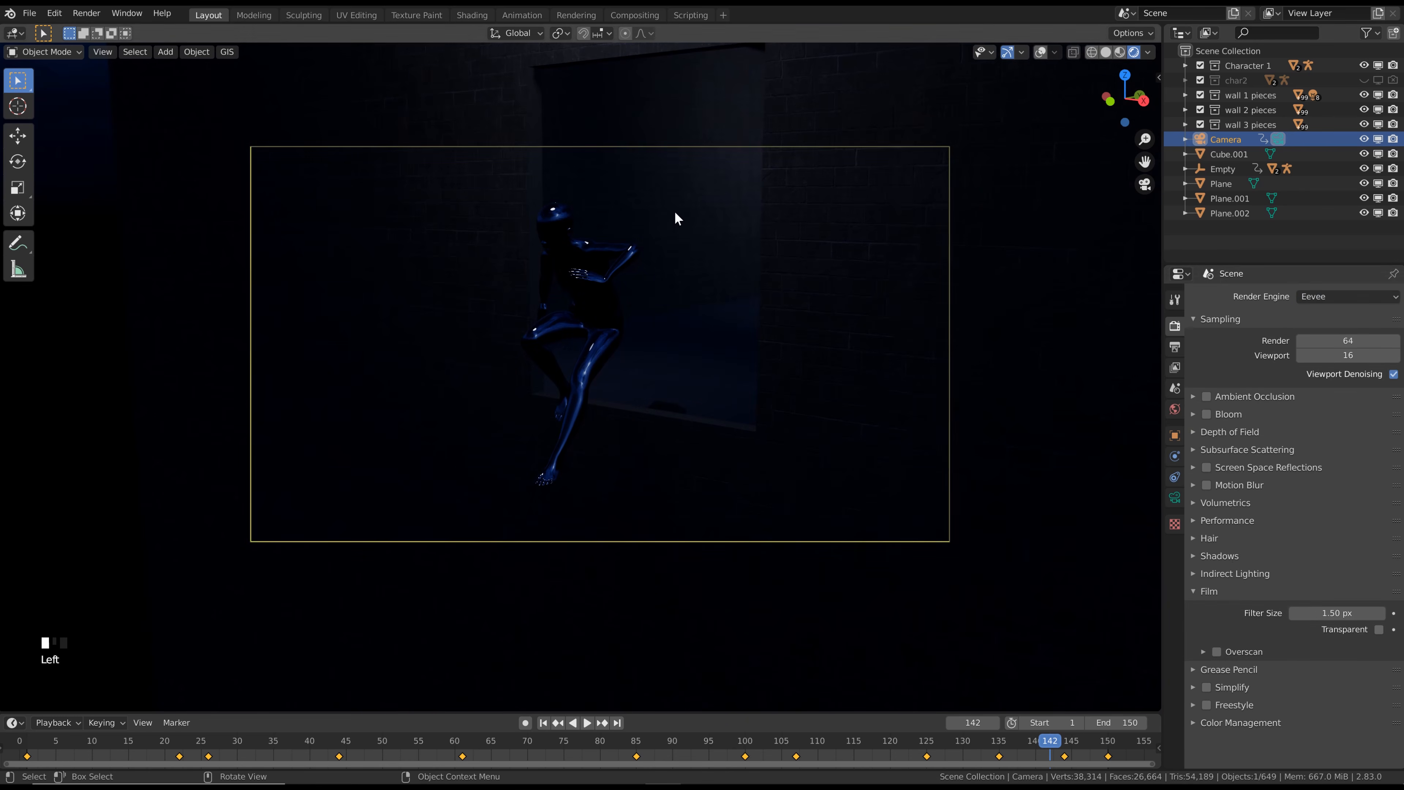
click(1343, 297)
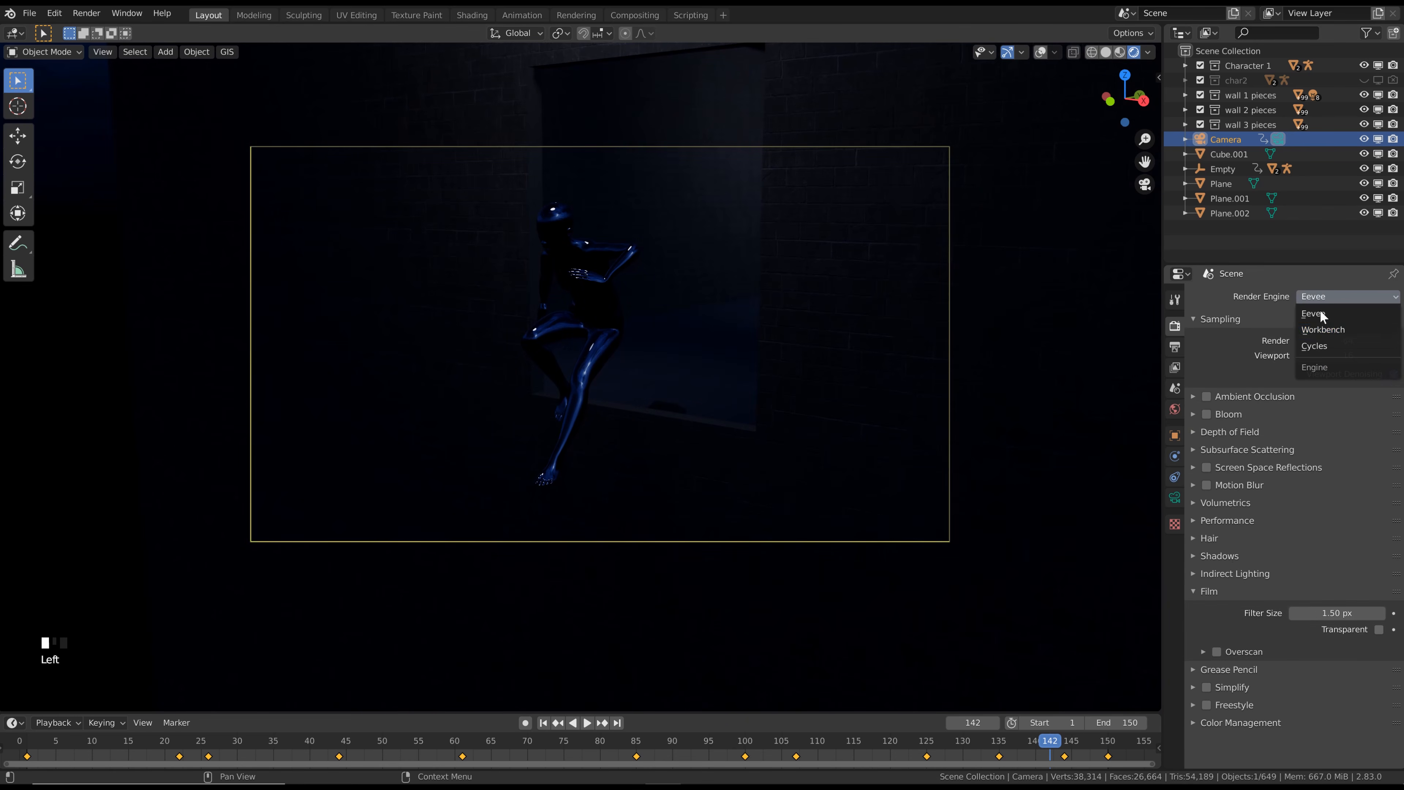
click(1327, 346)
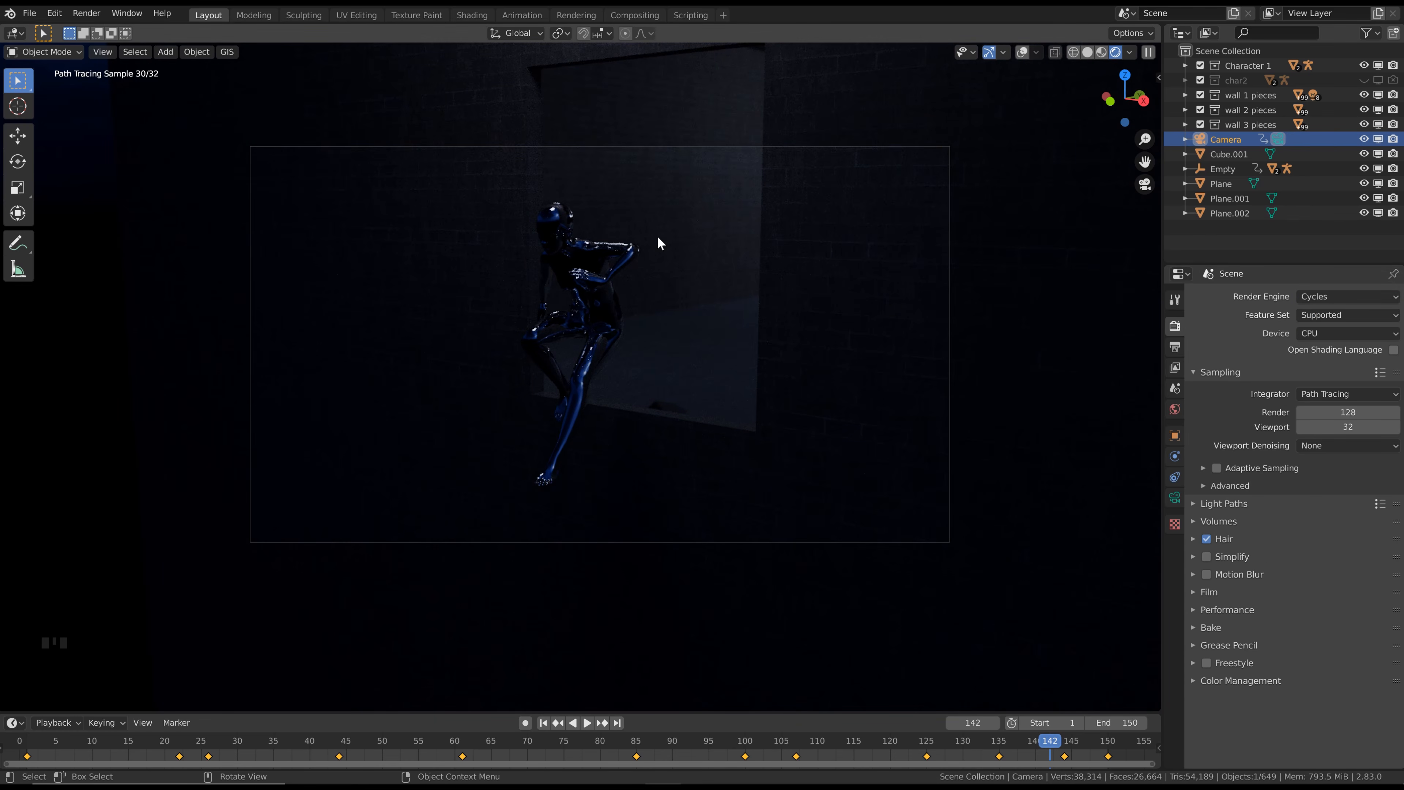
Enable Motion Blur in the Cycles render settings
click(1206, 574)
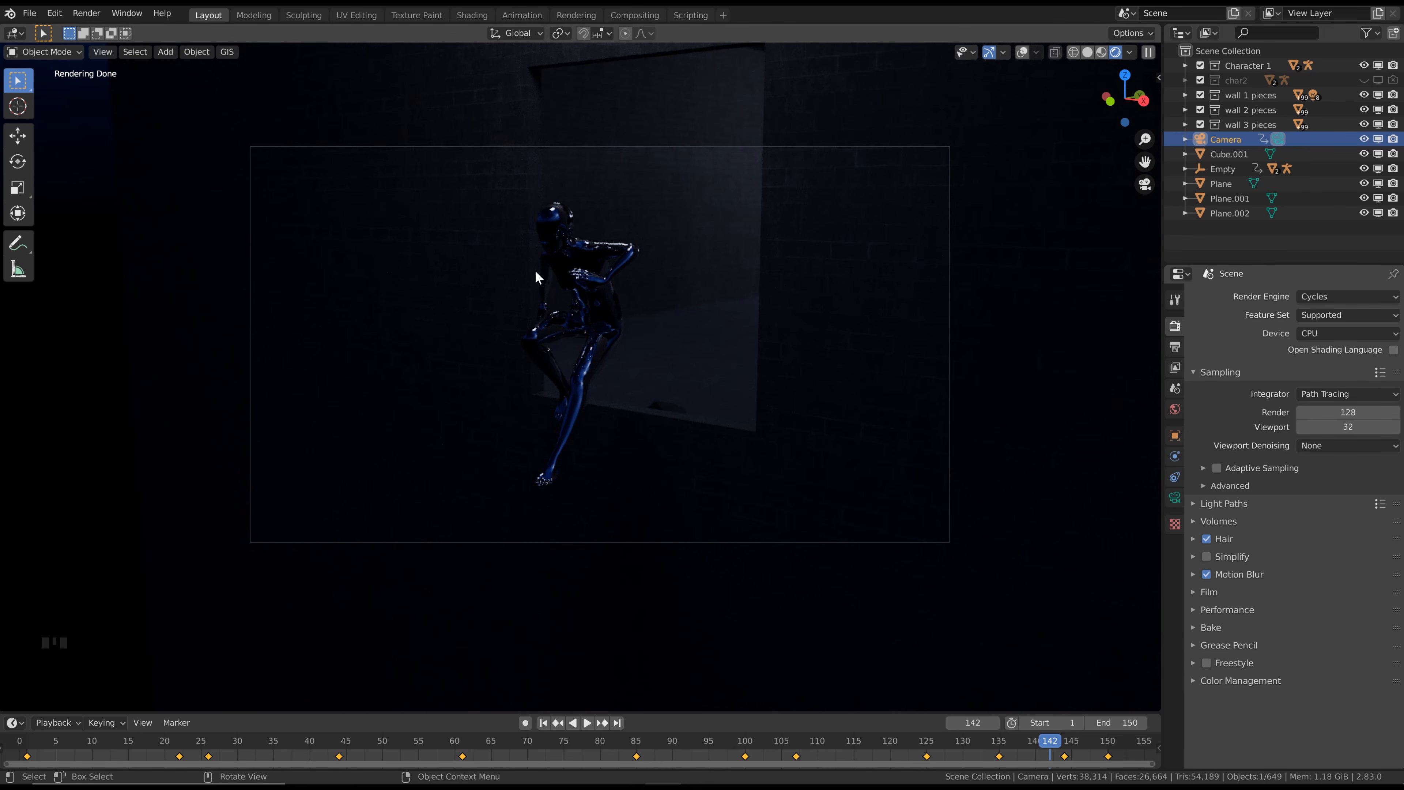
key(Left)
key(Left)
key(Left)
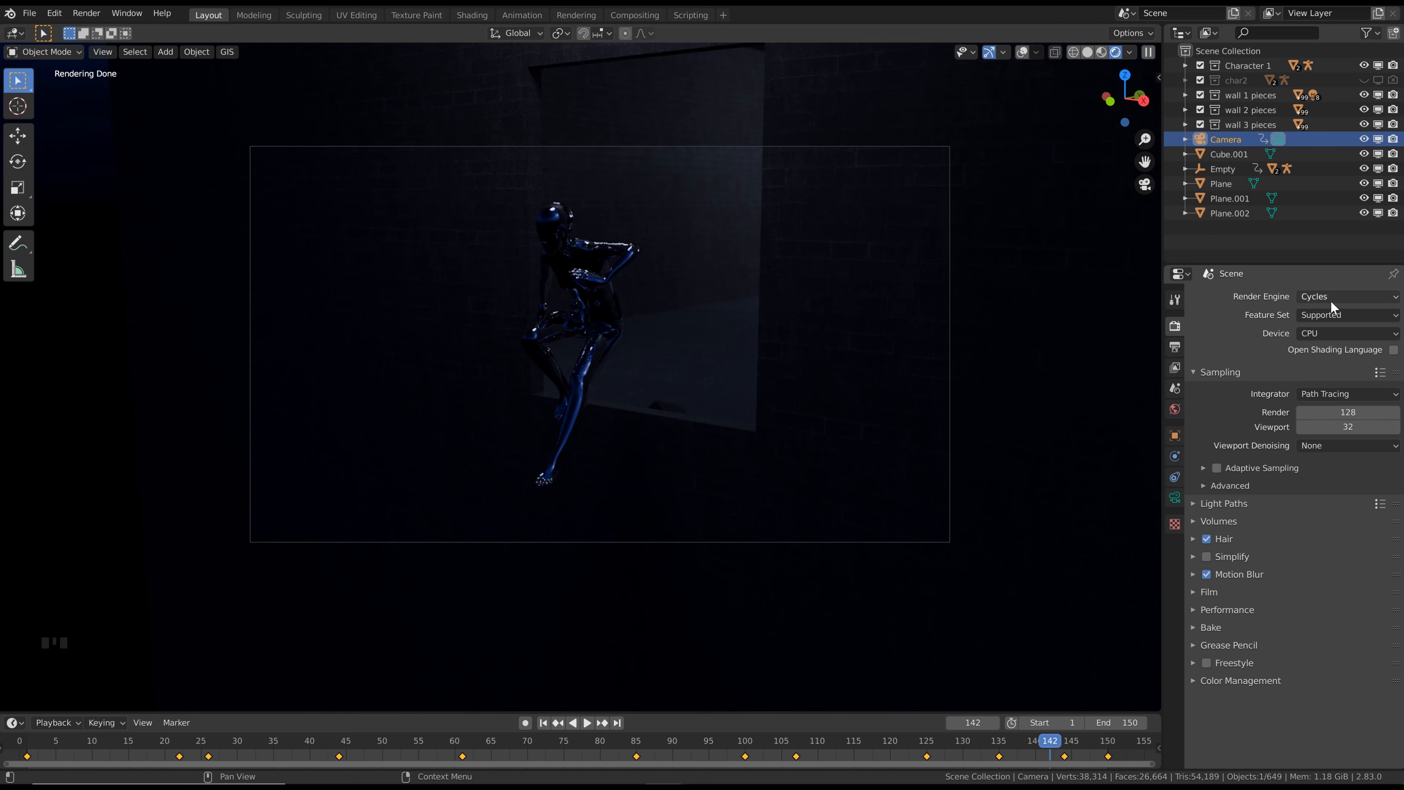